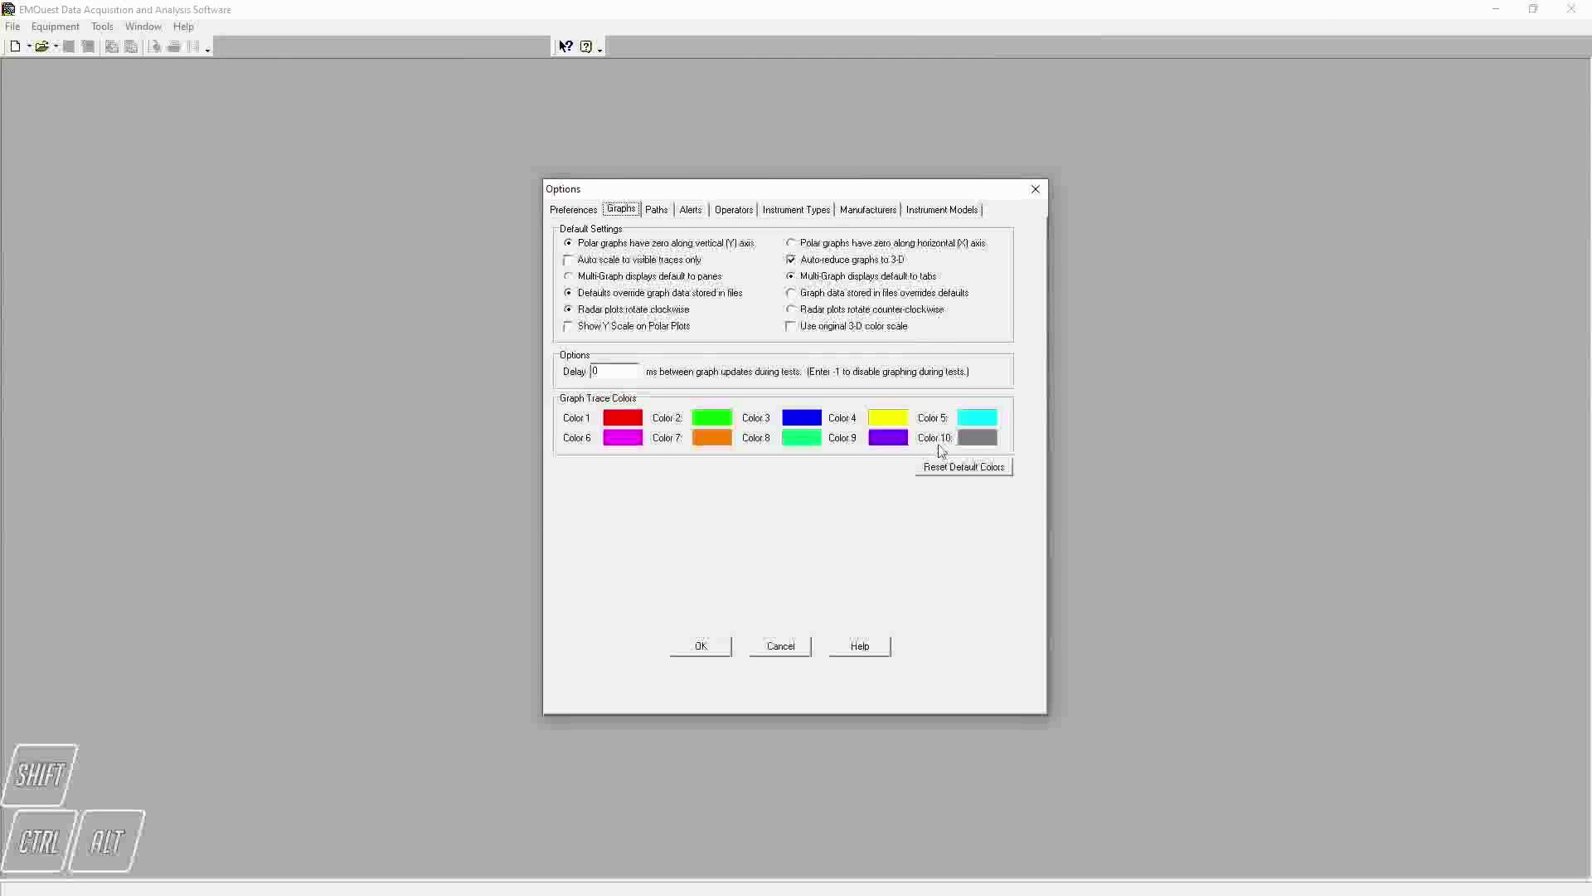
Close the Options dialog and open the recent file Dipole Pattern.raw, declining to fill the data grid.
left_click(1037, 189)
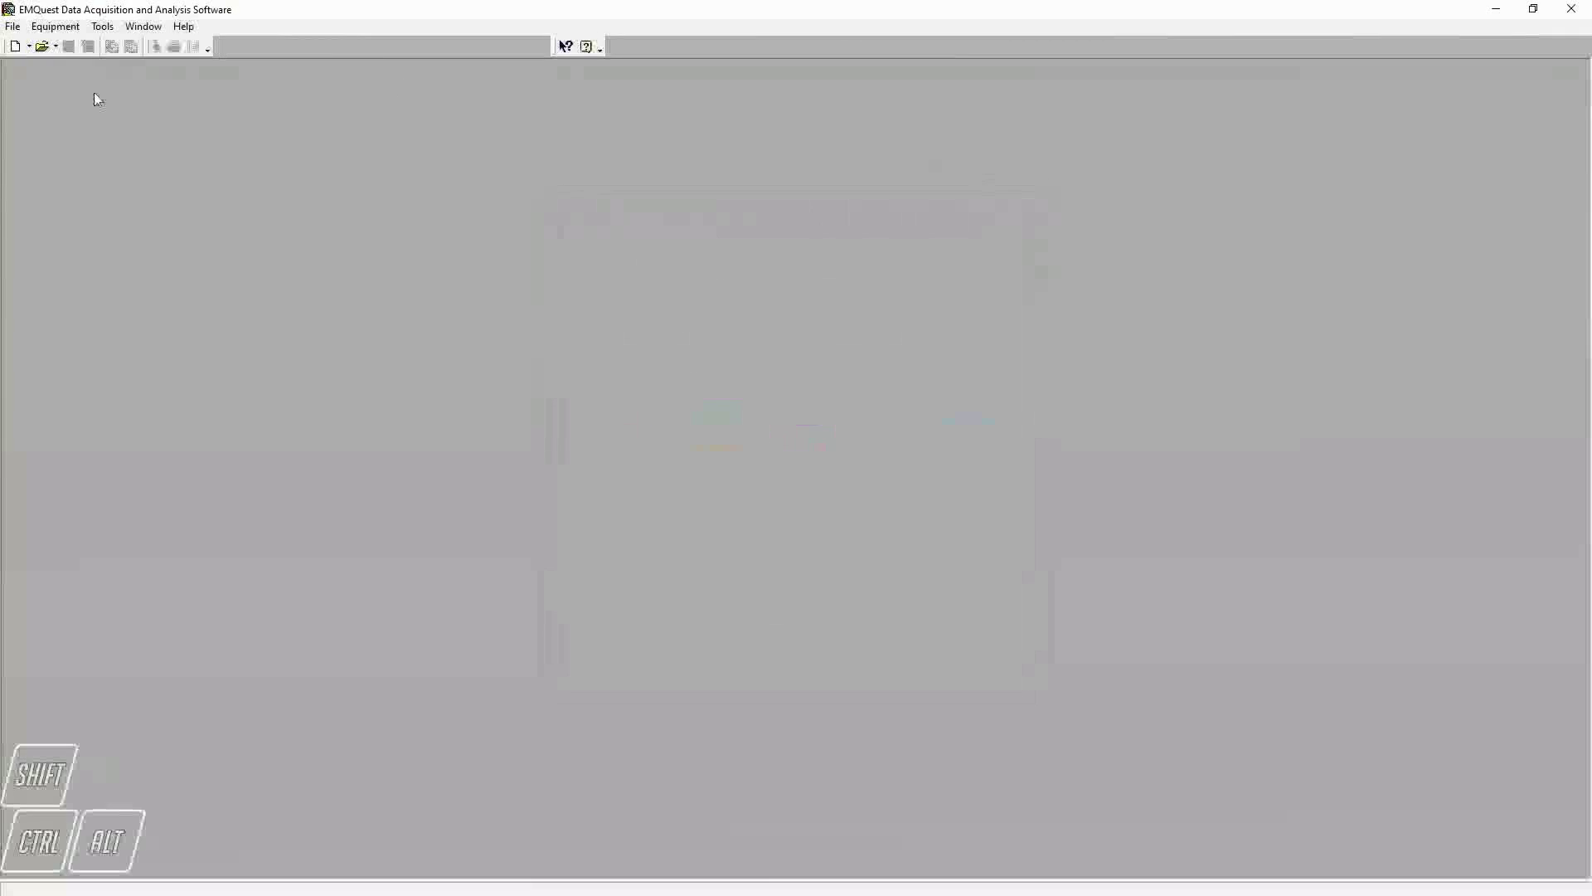
left_click(15, 30)
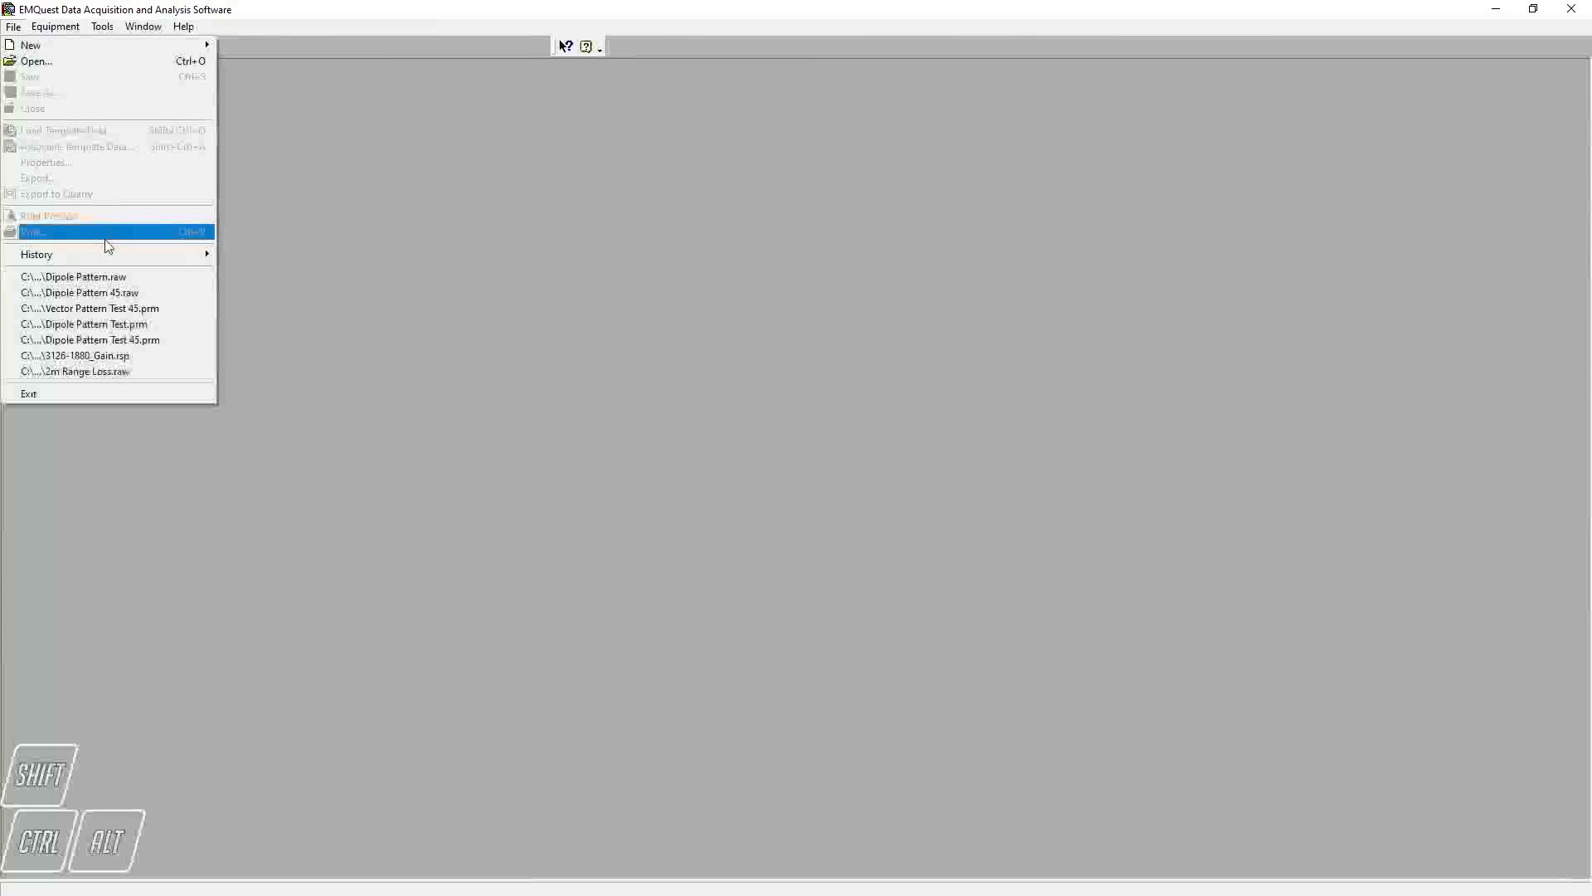
left_click(96, 282)
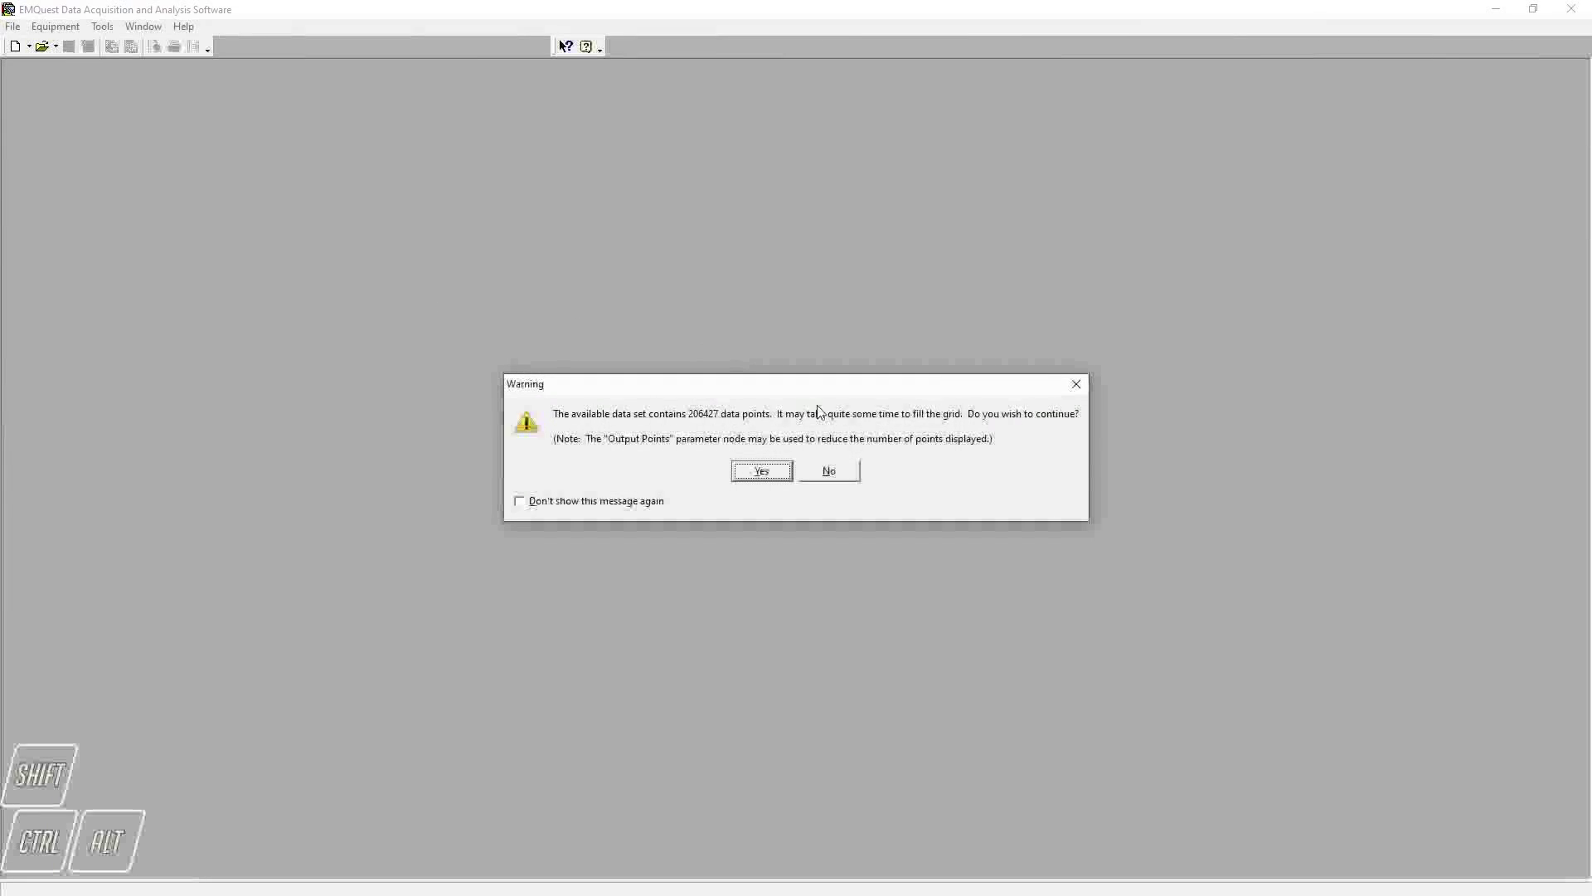
left_click(830, 471)
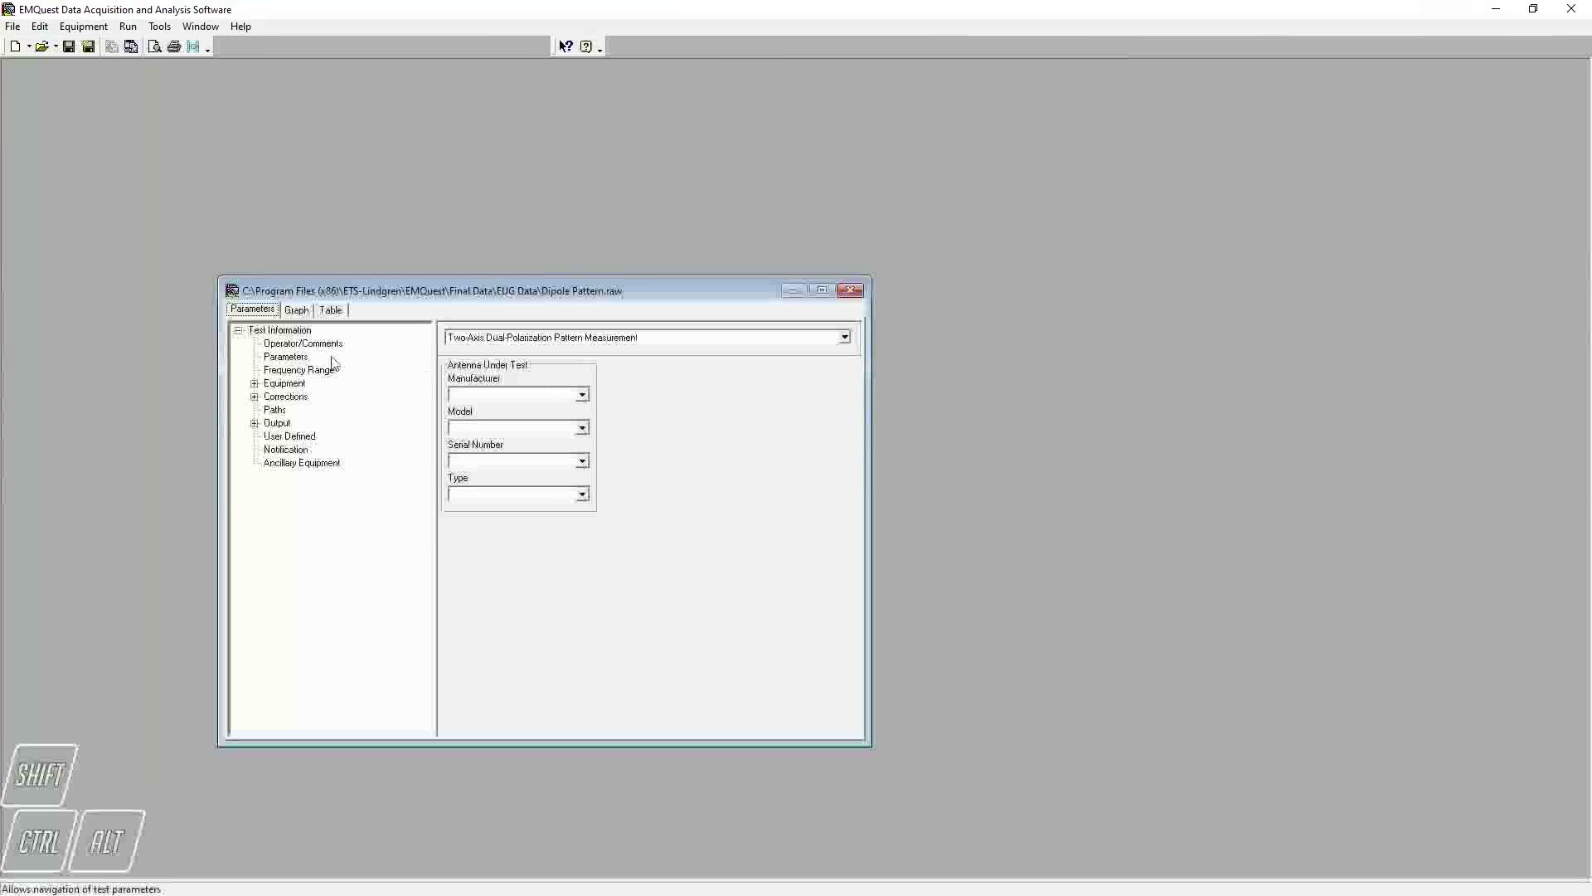
Check the file's data table, then show its graph view and maximize the document window.
left_click(323, 312)
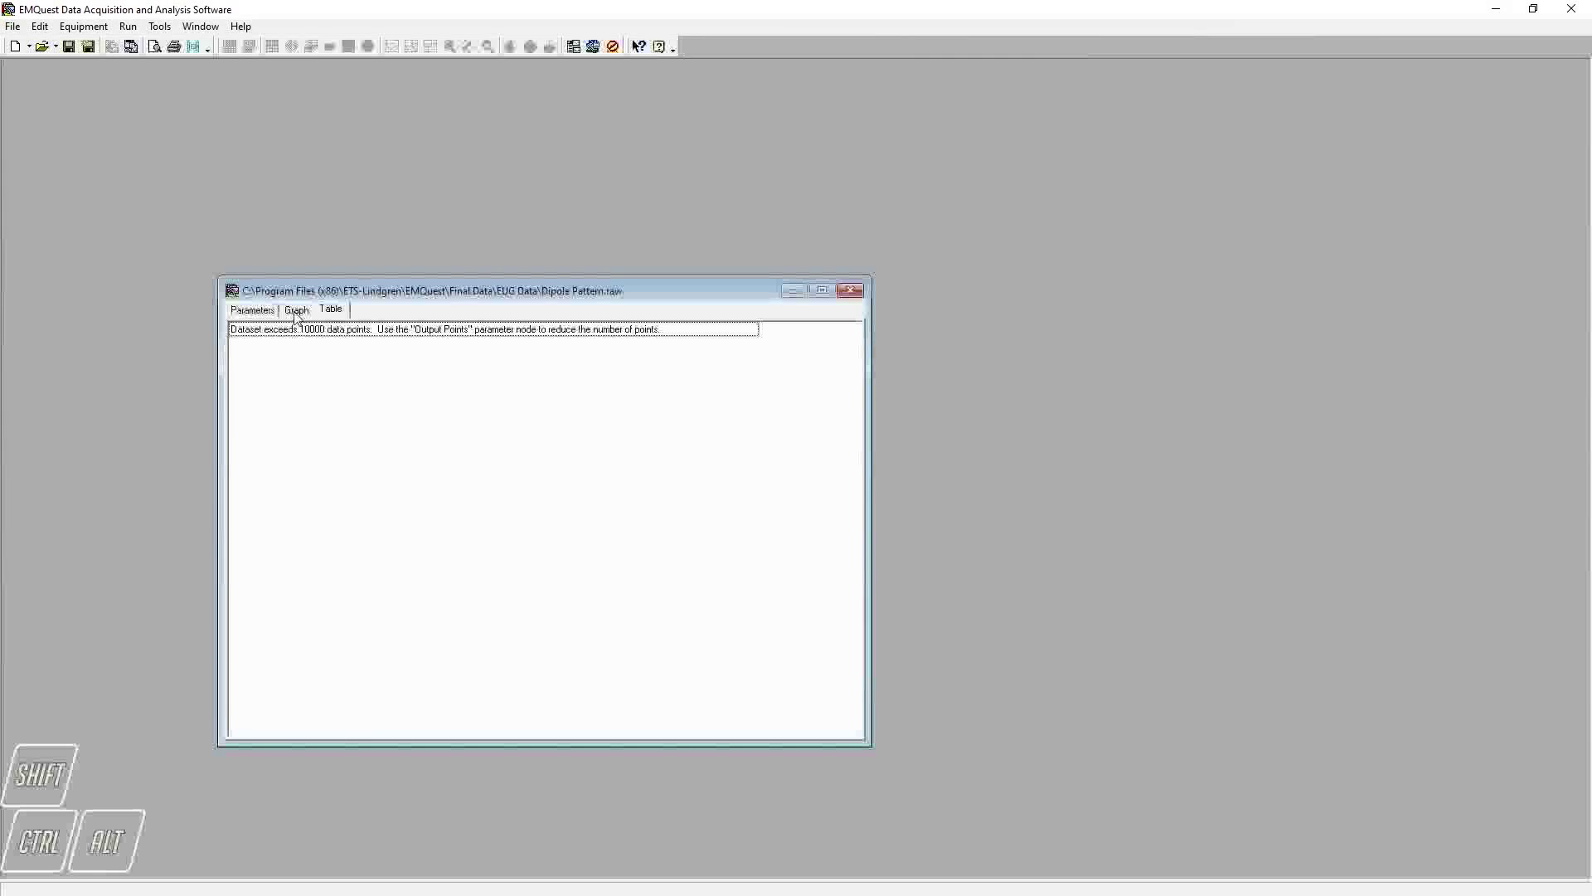
left_click(296, 310)
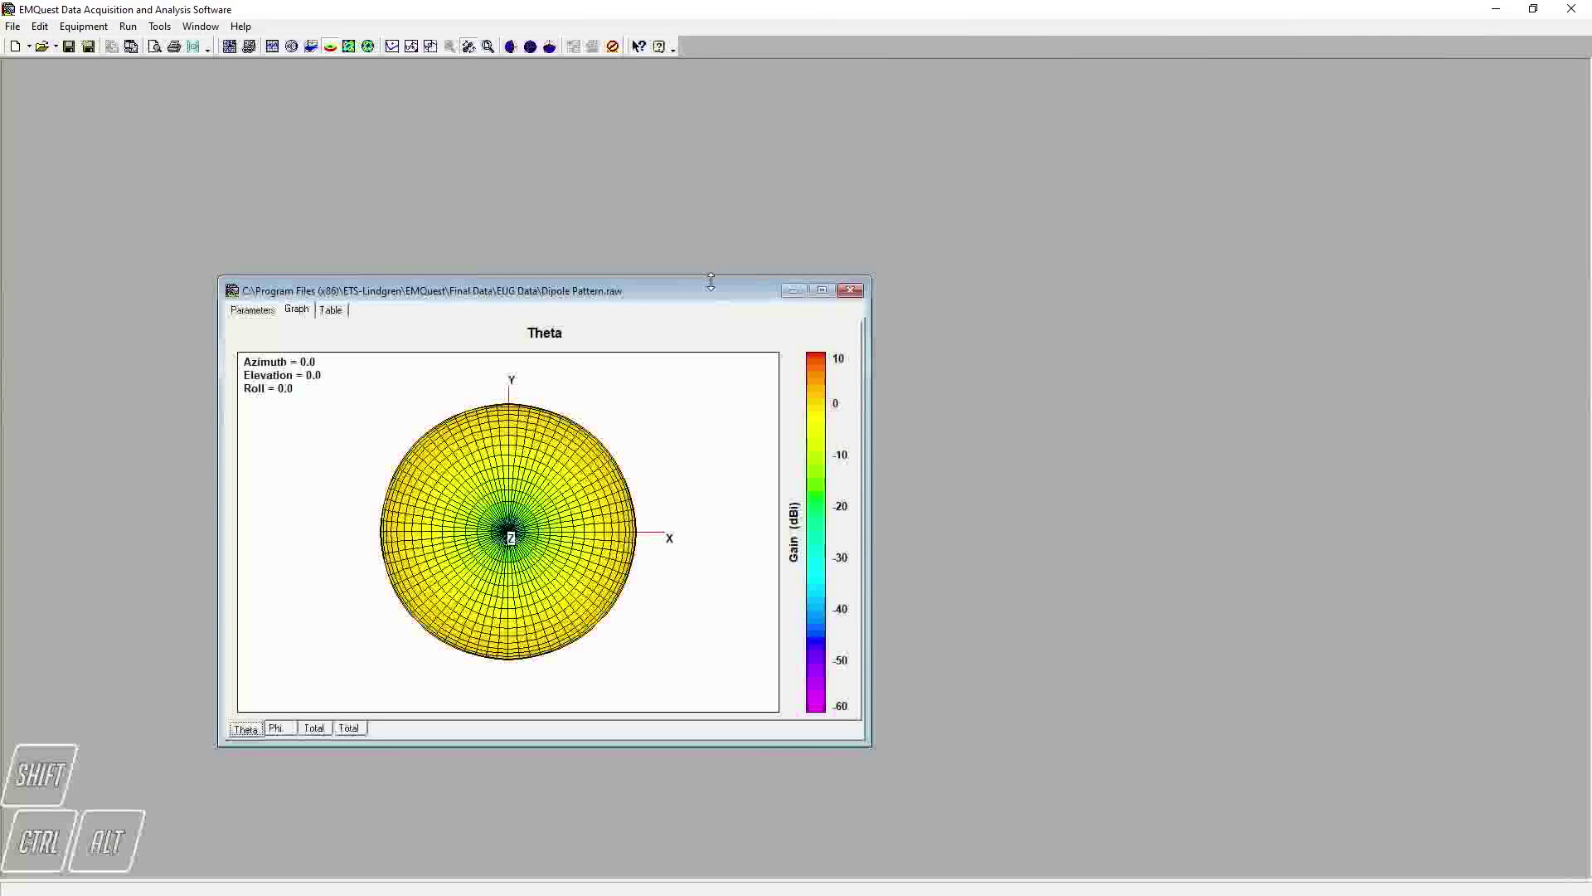
left_click(822, 290)
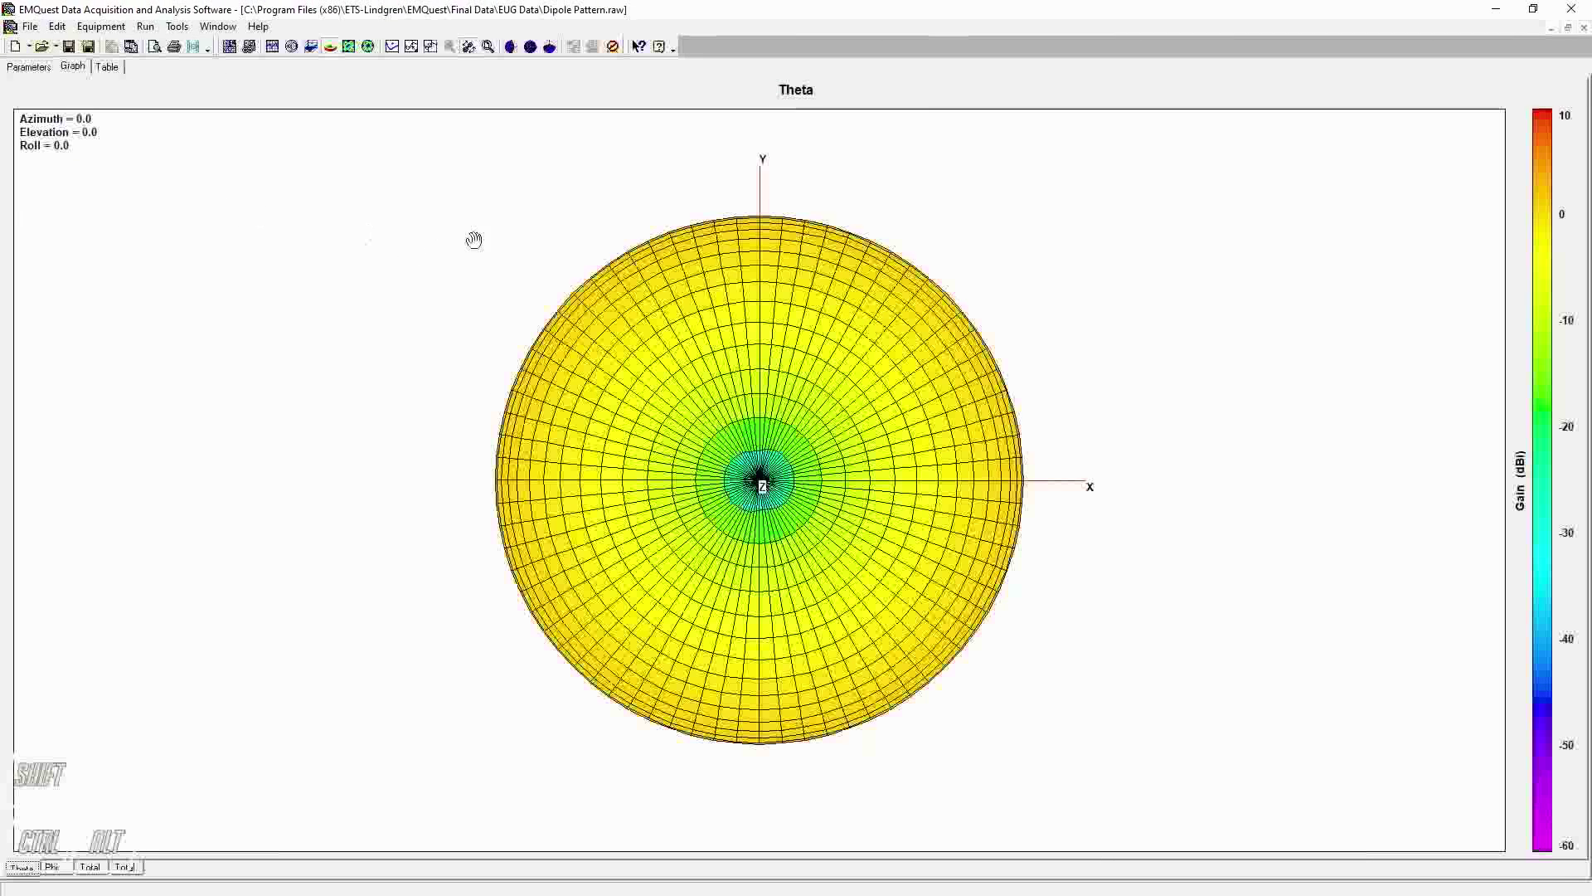
Look through the Phi and both Total graphs one by one, then return to the Theta graph.
left_click(51, 867)
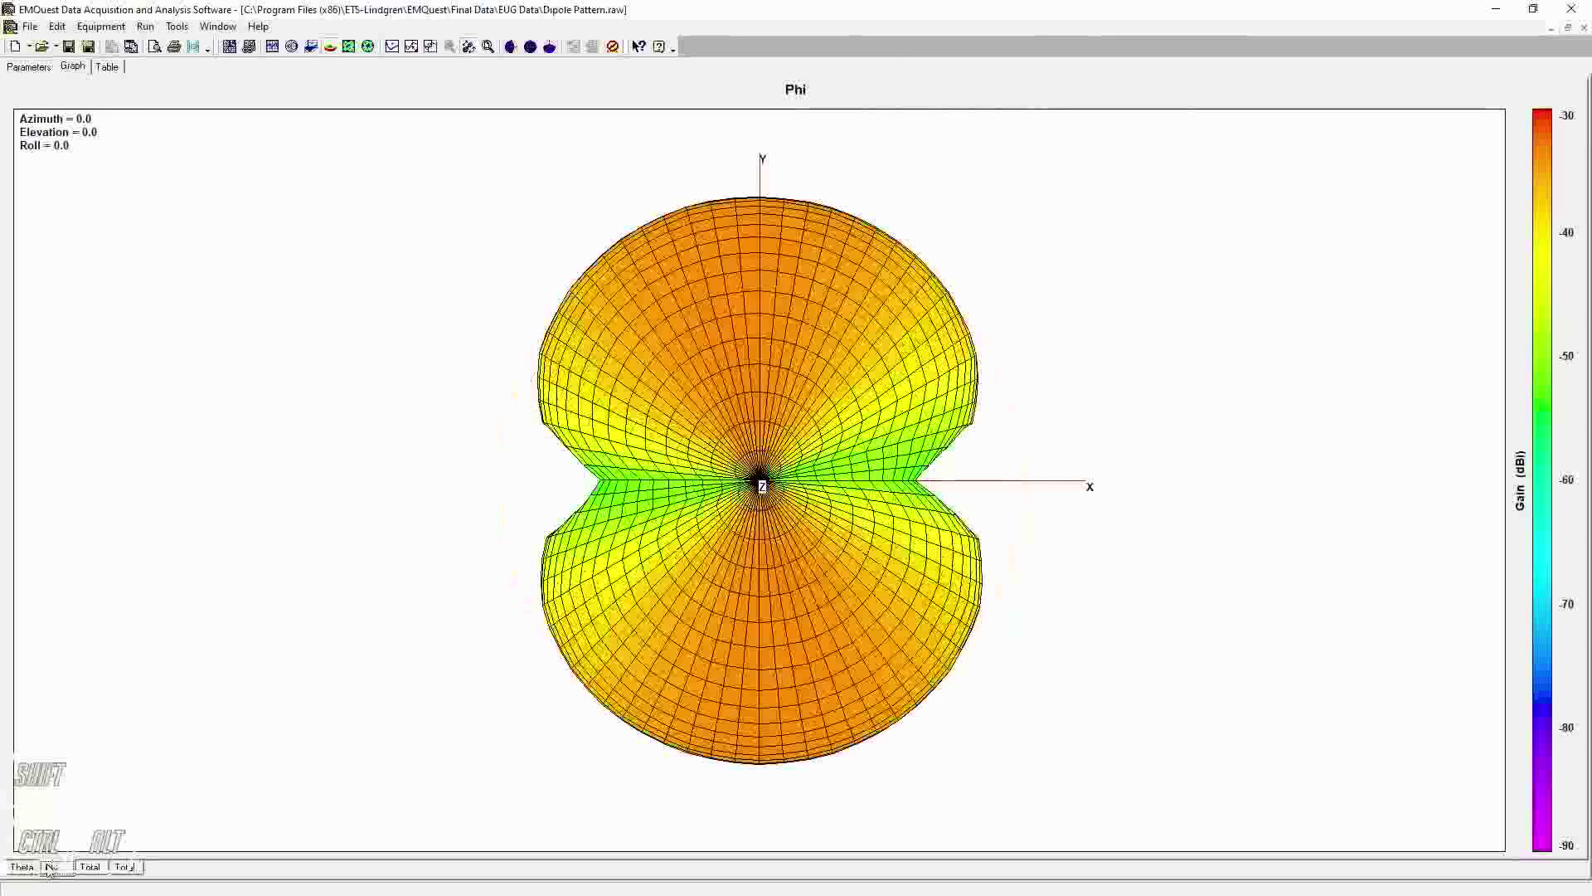
left_click(91, 867)
left_click(124, 867)
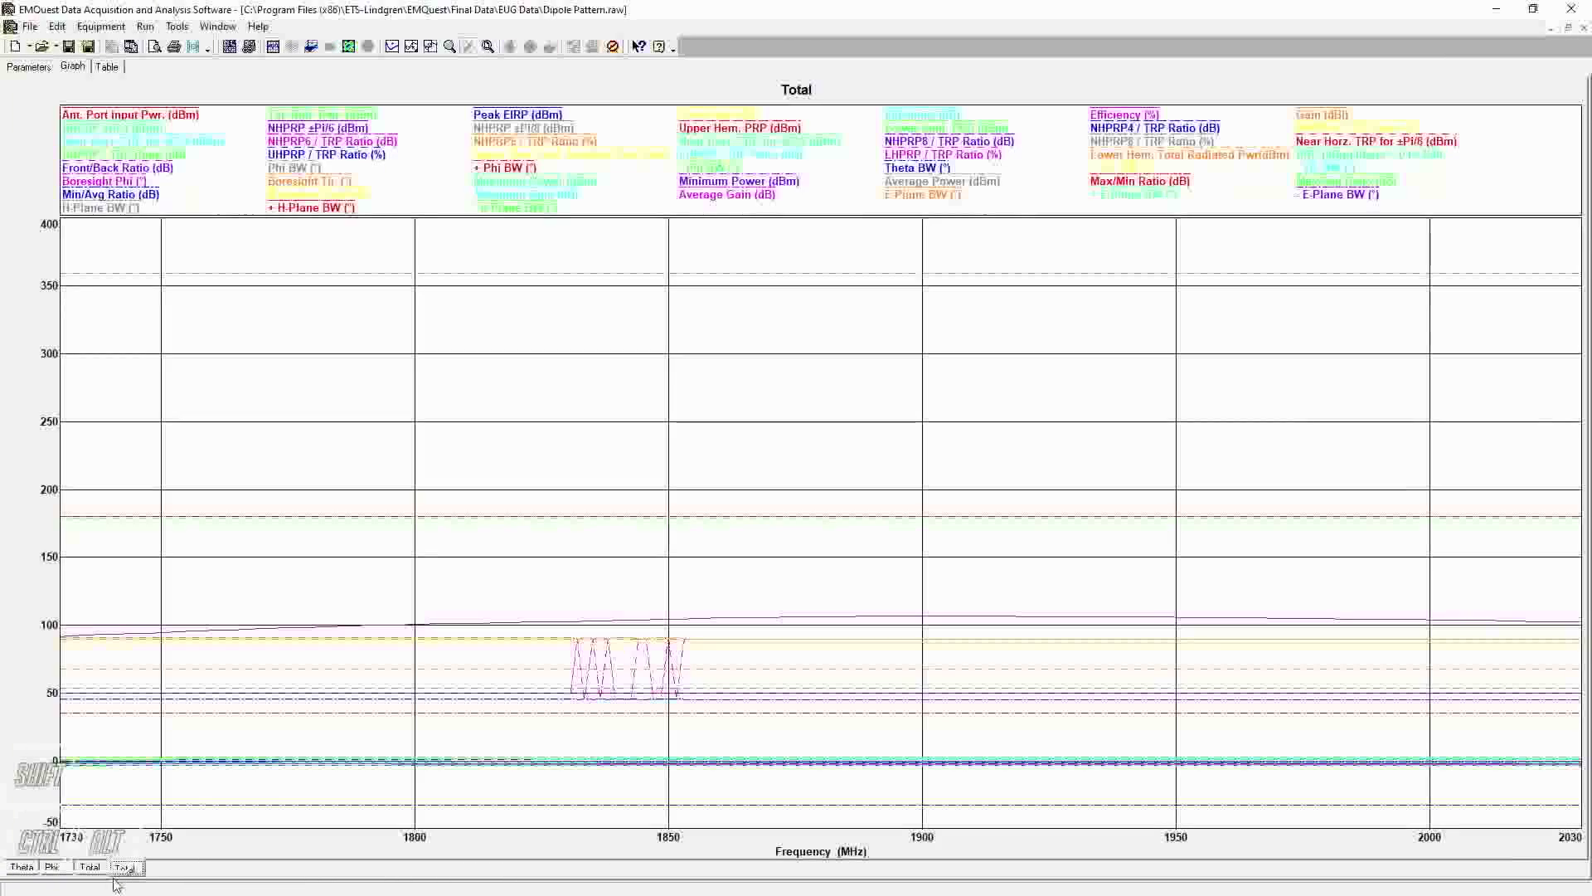
left_click(86, 868)
left_click(51, 868)
left_click(21, 867)
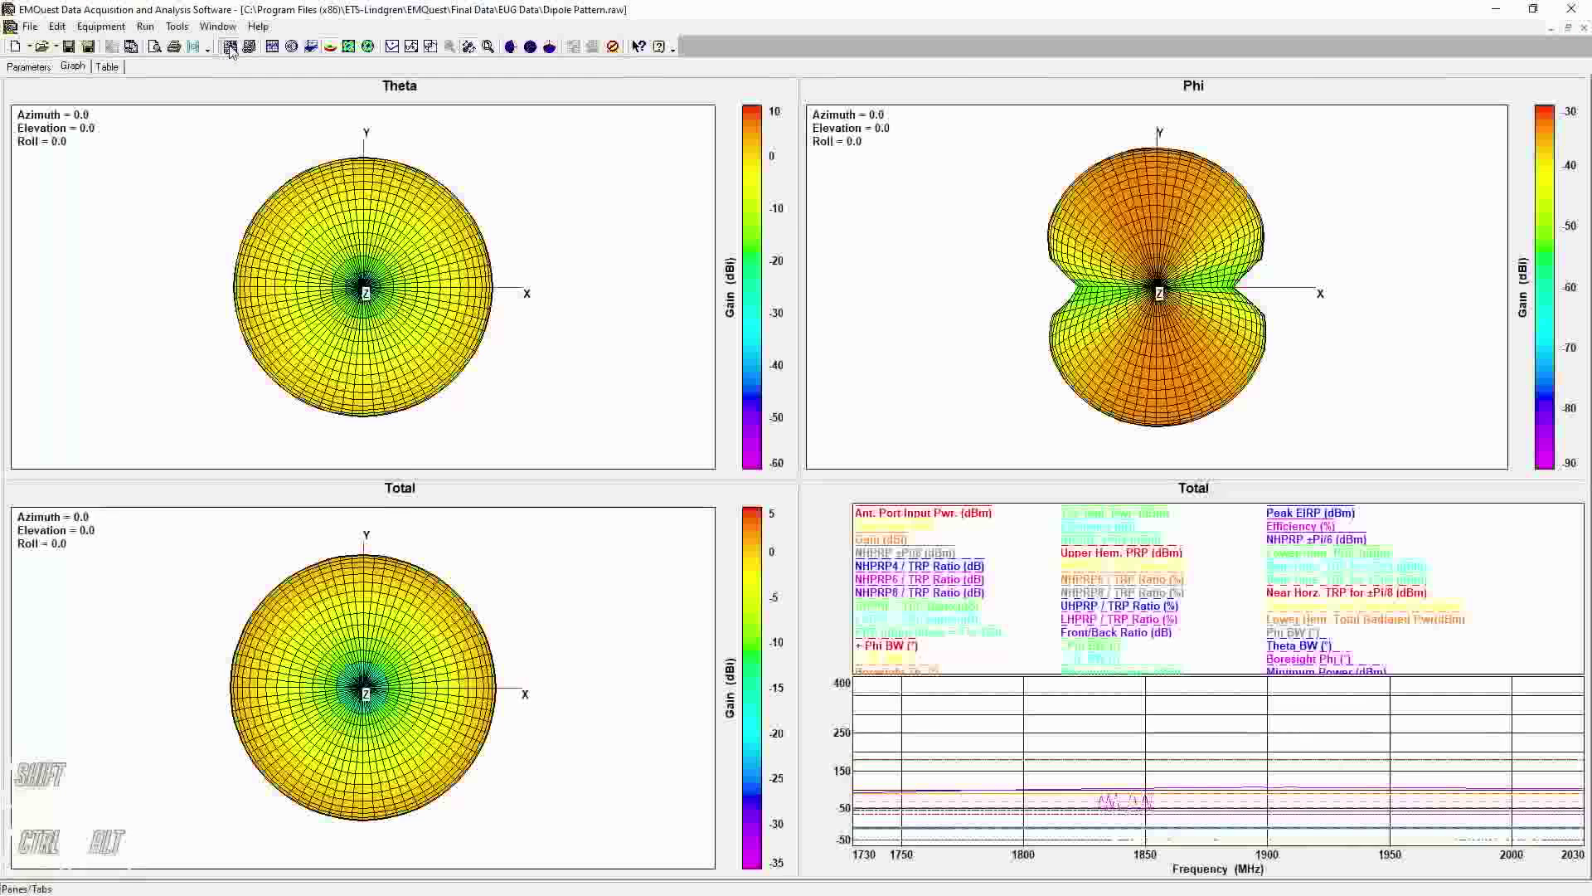
Show all graphs in panes and reduce the Total line graph's dataset by 1 dimension, choosing Gain as the point value.
left_click(231, 48)
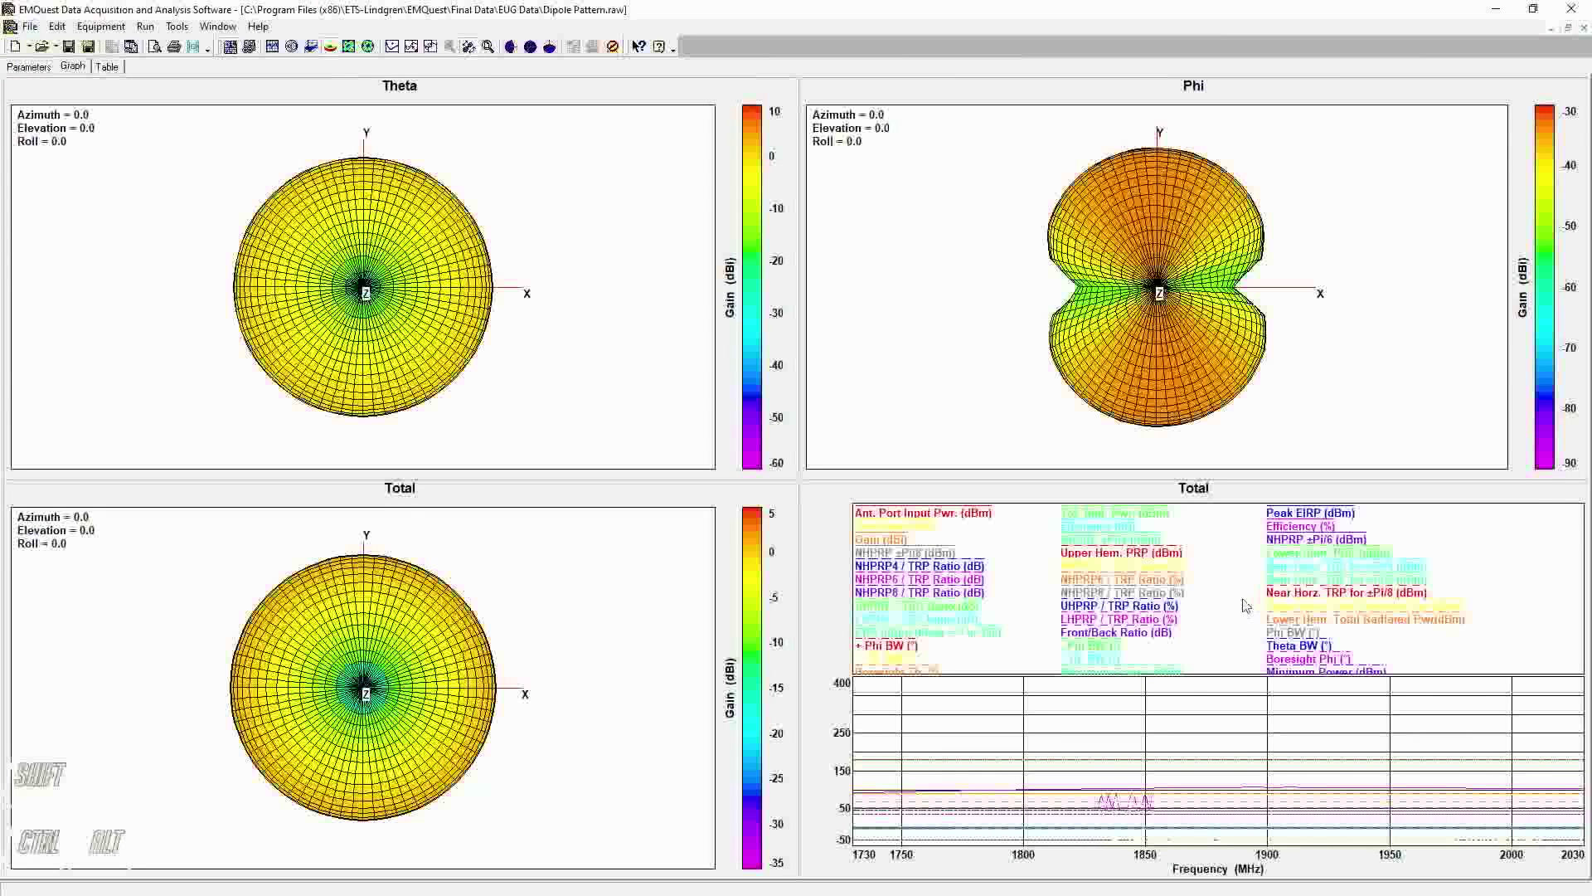
double_click(1224, 570)
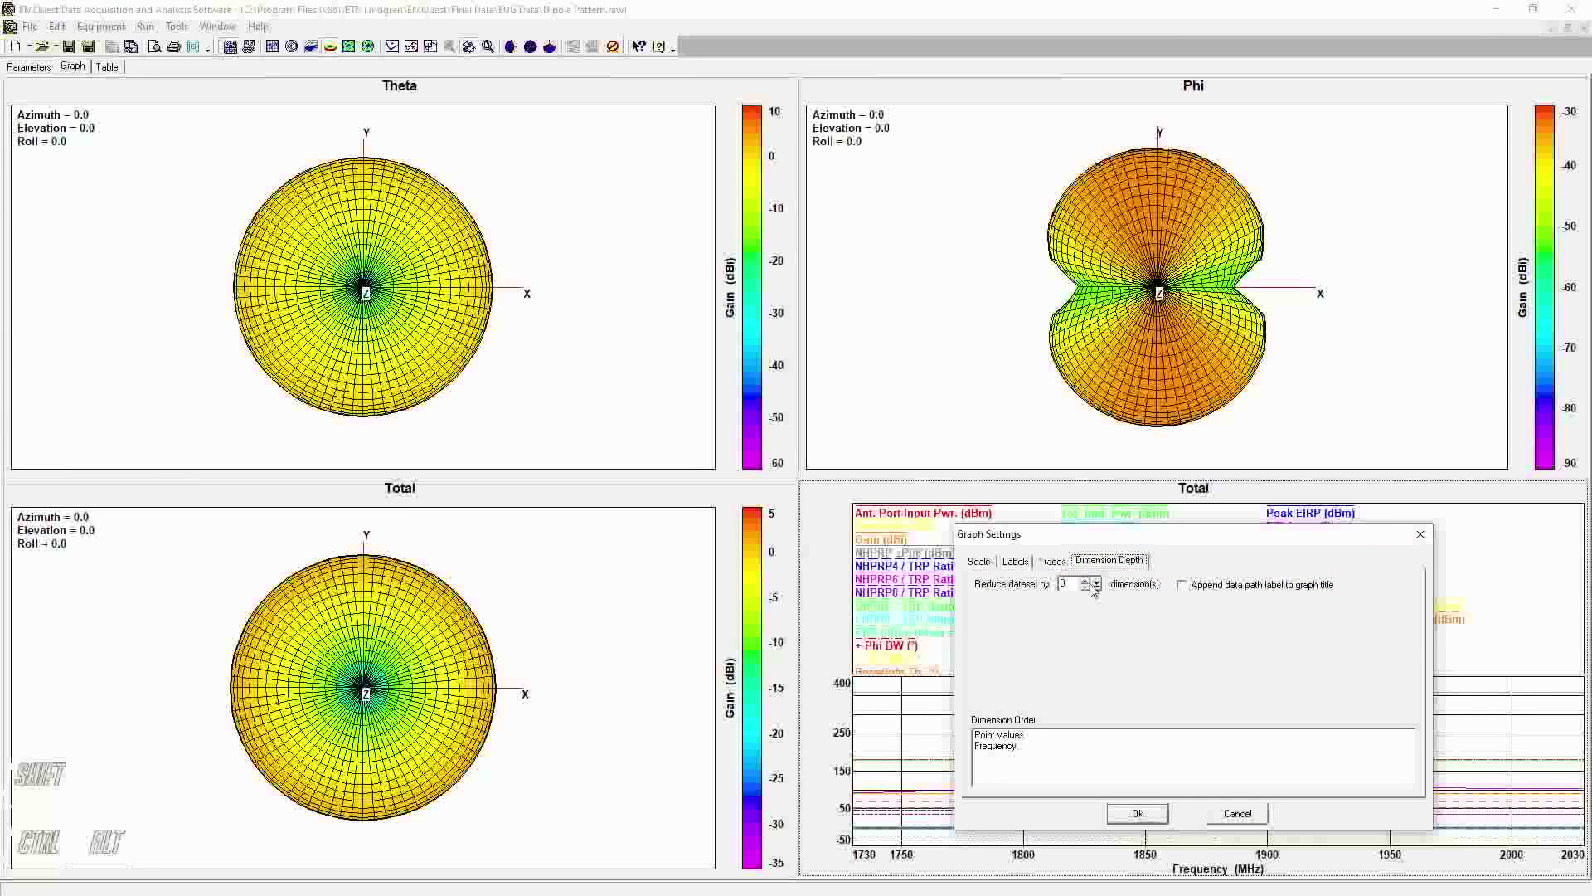
left_click(1090, 585)
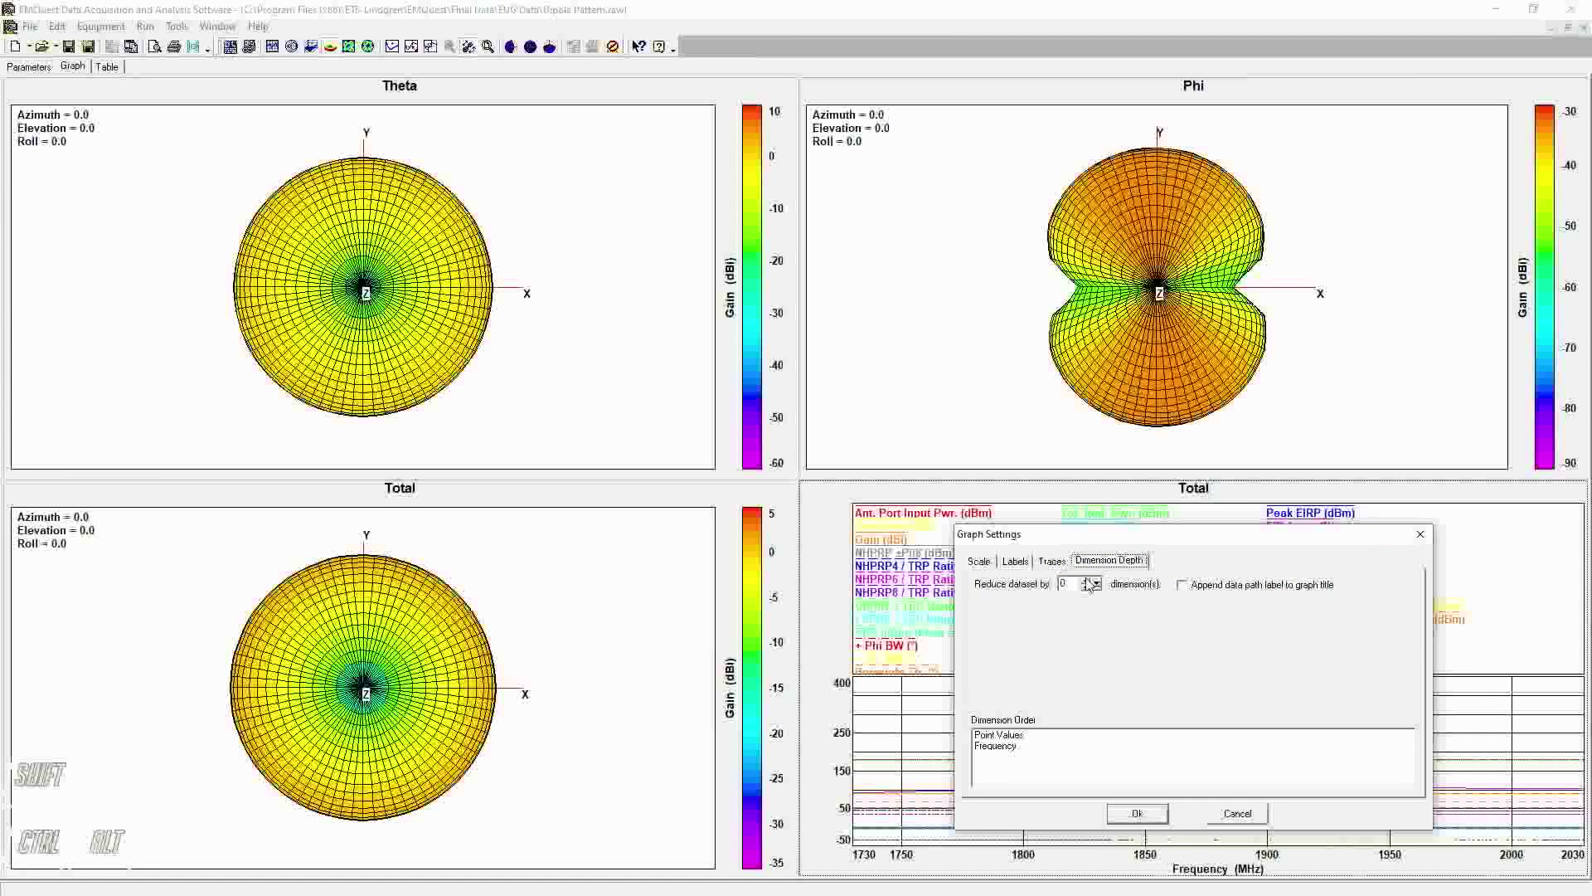
left_click_drag(985, 610, 1029, 626)
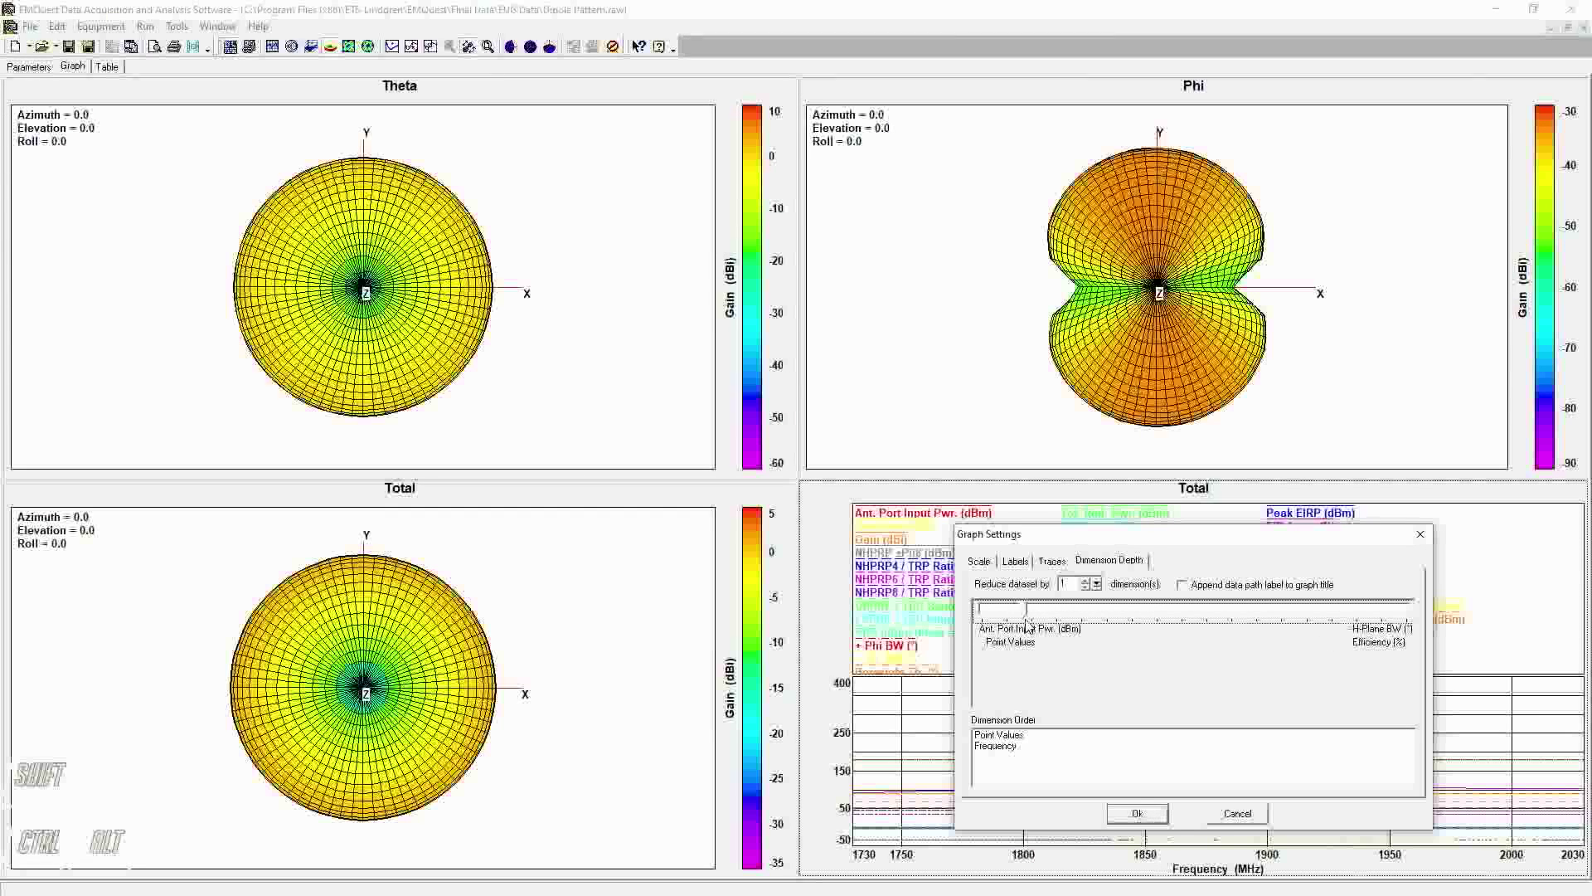
left_click(1134, 813)
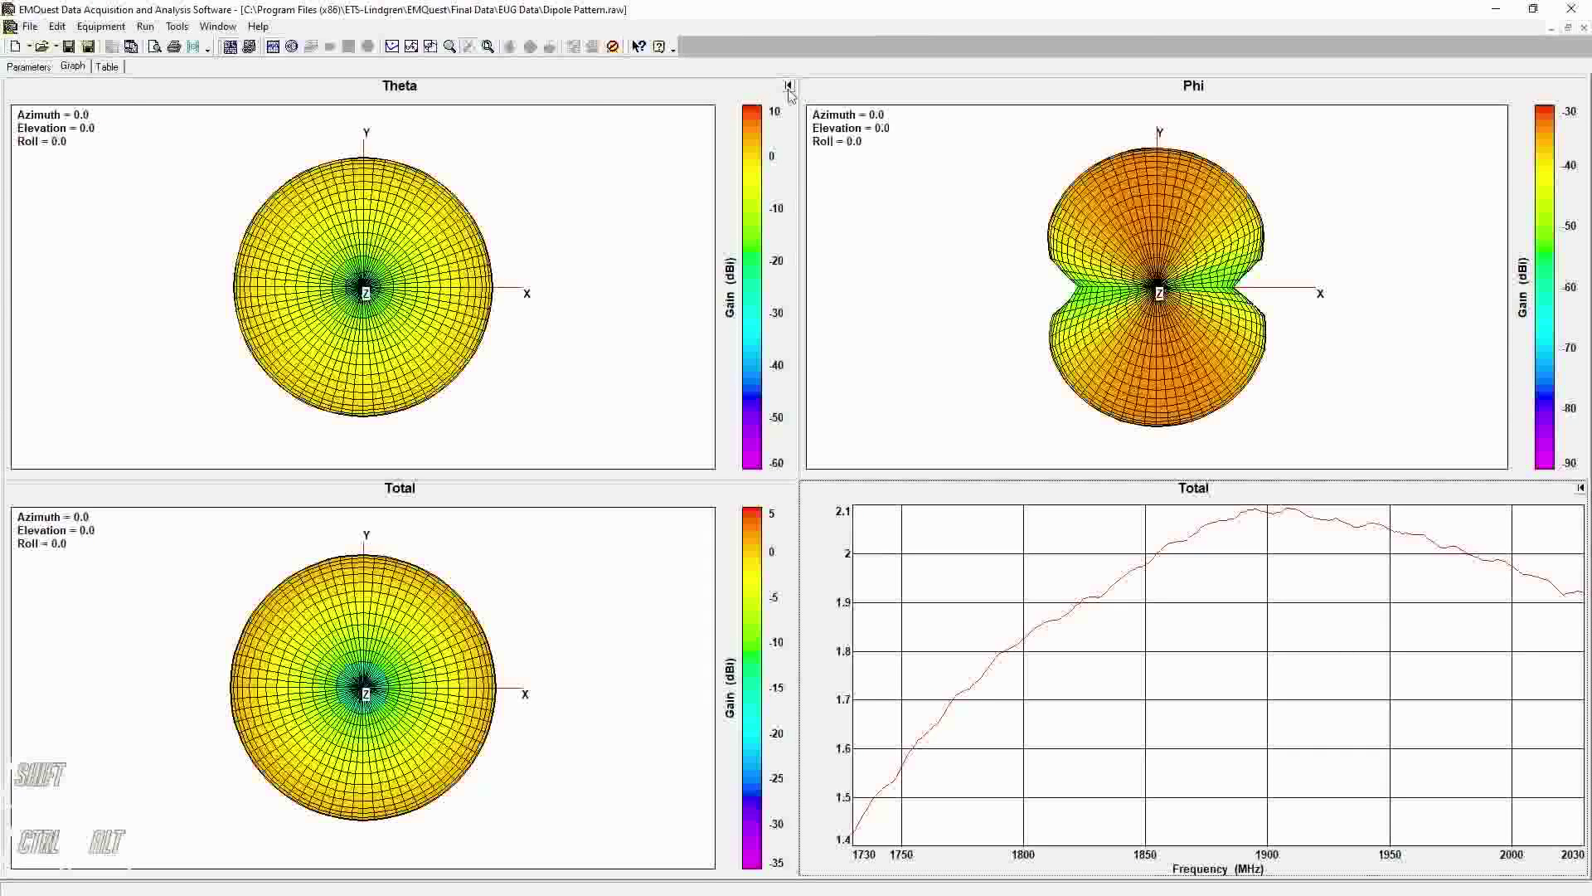
Show the frequency sliders of the Theta and 3D Total graphs and set the Theta graph to 1820 MHz.
left_click(788, 85)
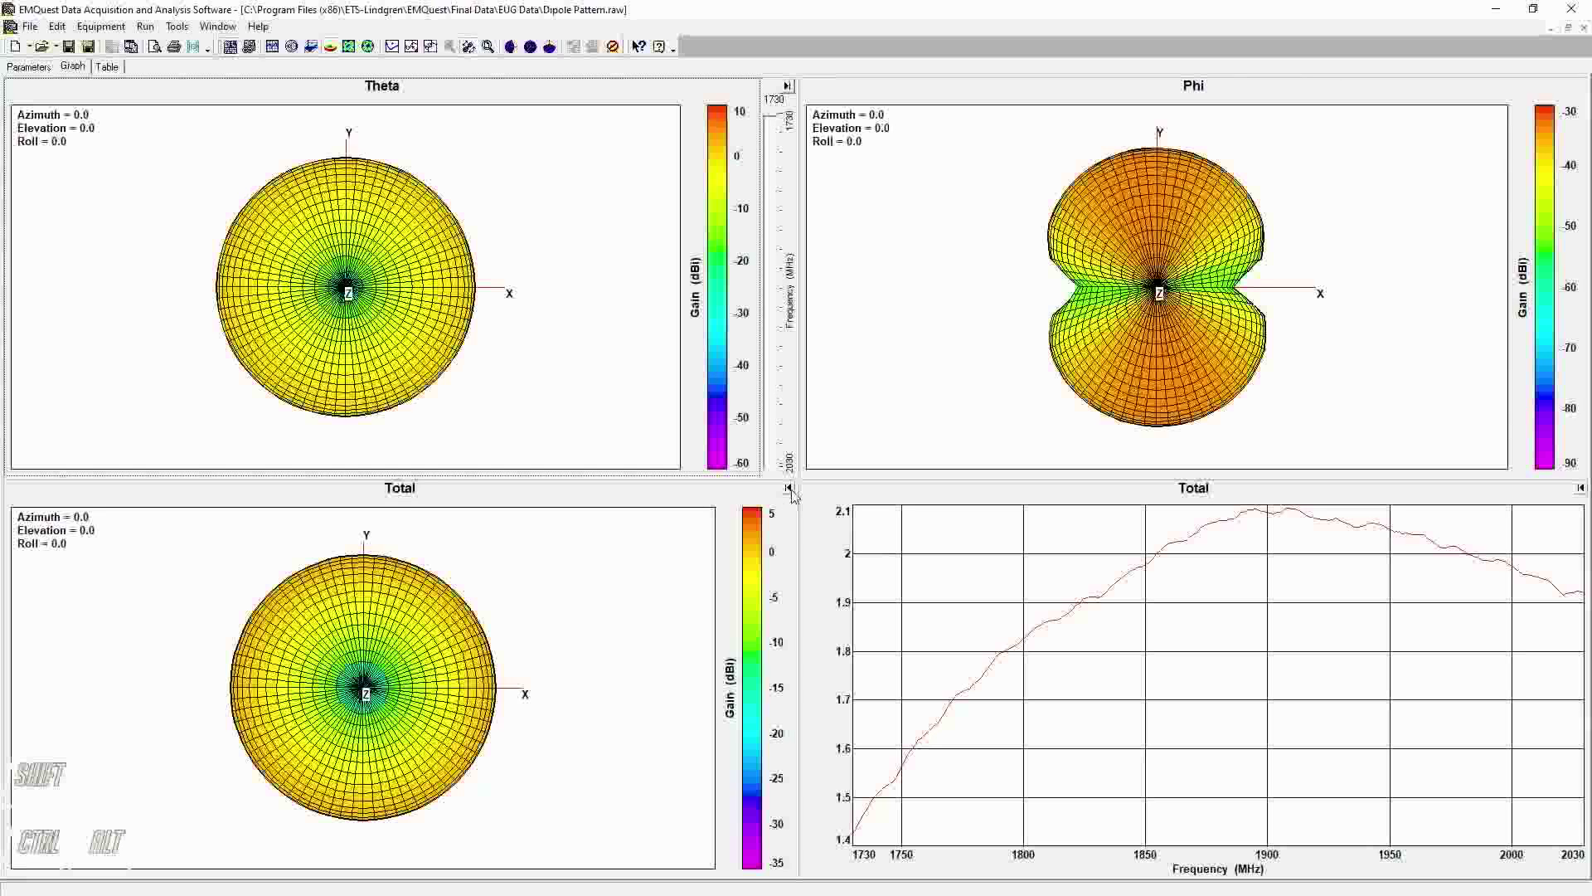
left_click(789, 489)
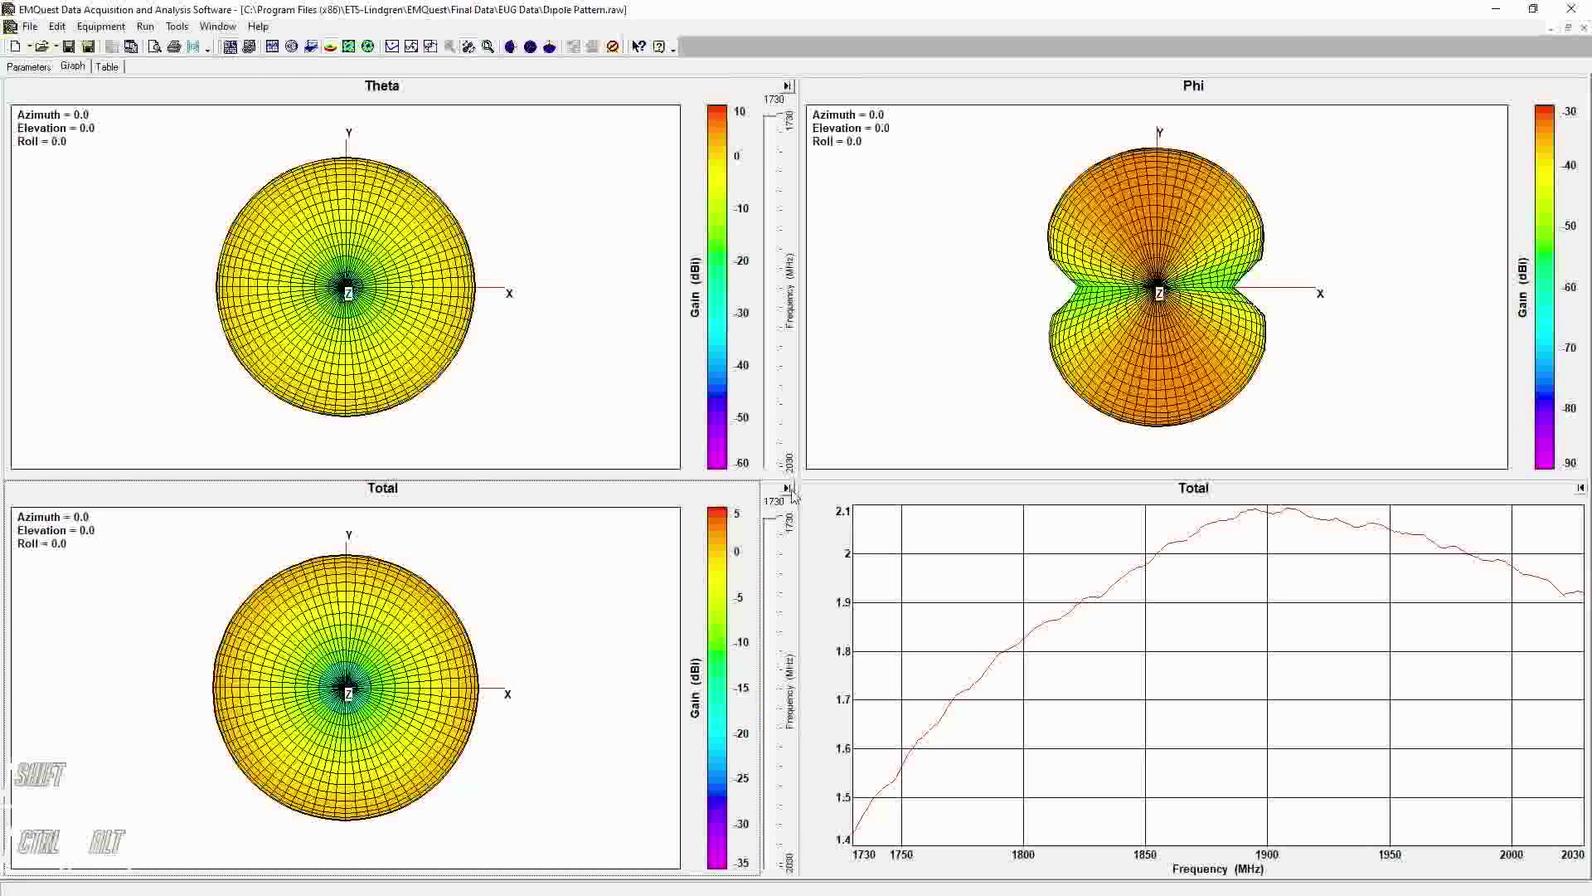
left_click(772, 114)
left_click_drag(772, 119, 772, 226)
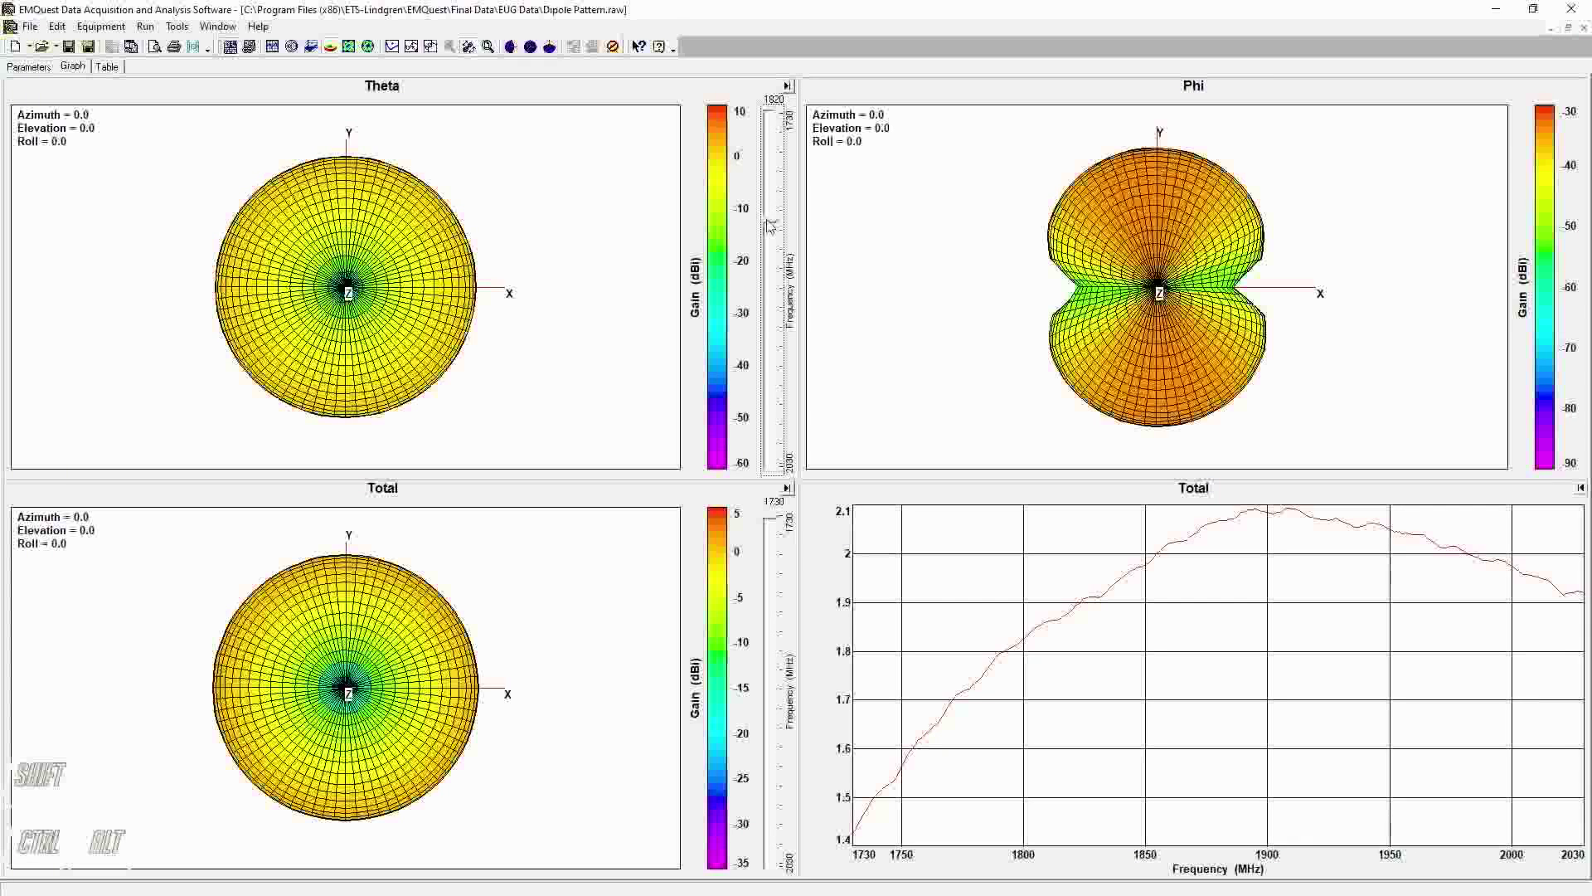
Set the Phi graph's frequency slider to 1756.5 MHz and show the point-value slider of the Total line graph.
left_click(1581, 87)
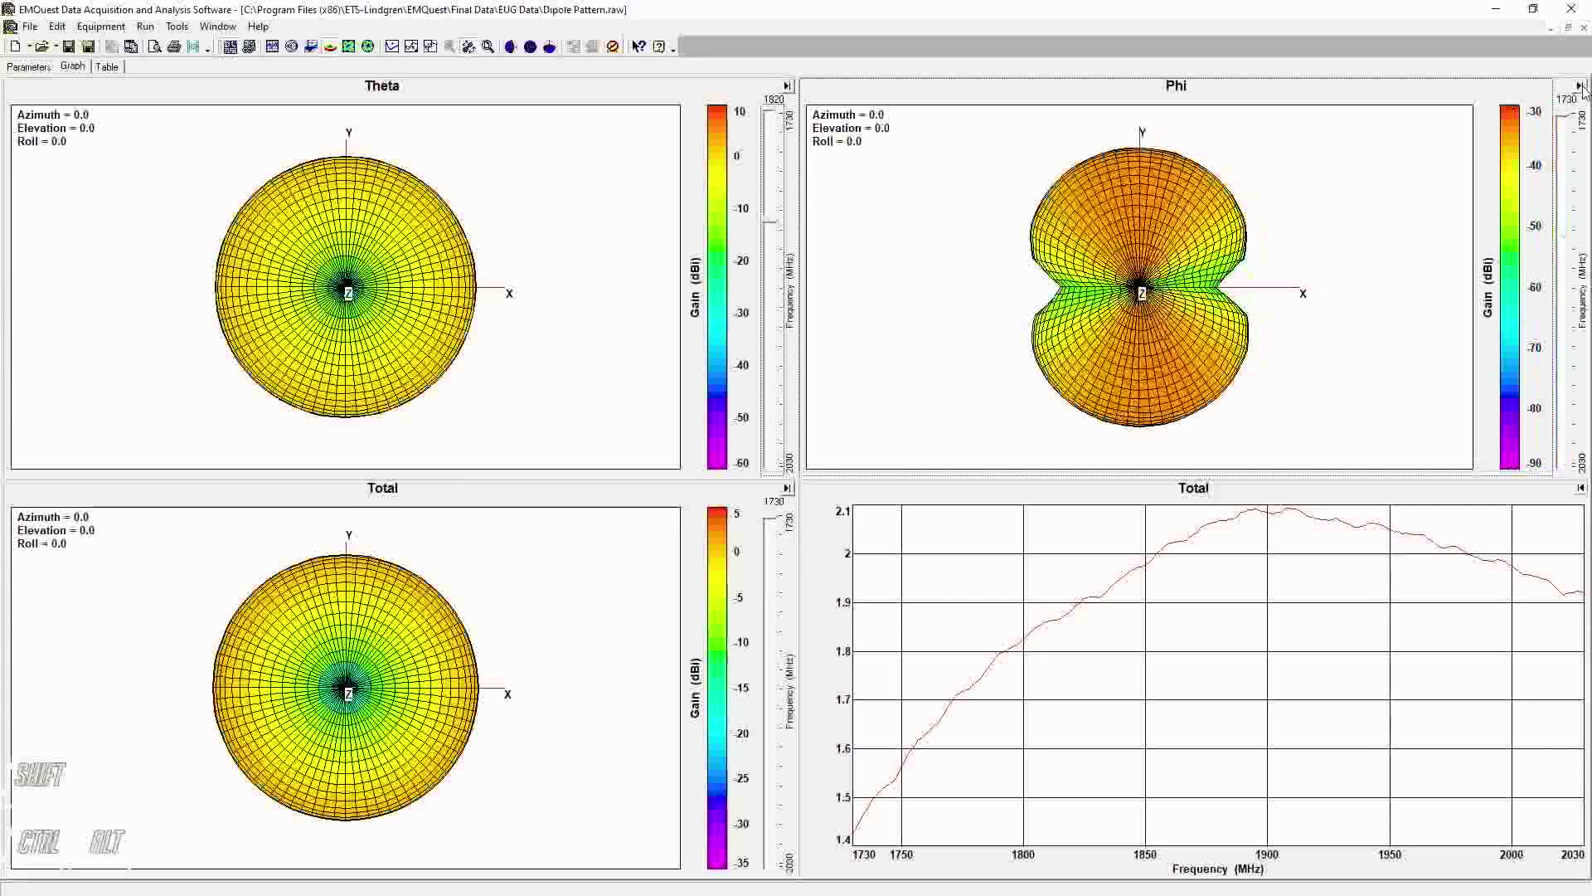
left_click_drag(1561, 115, 1568, 151)
left_click(1580, 489)
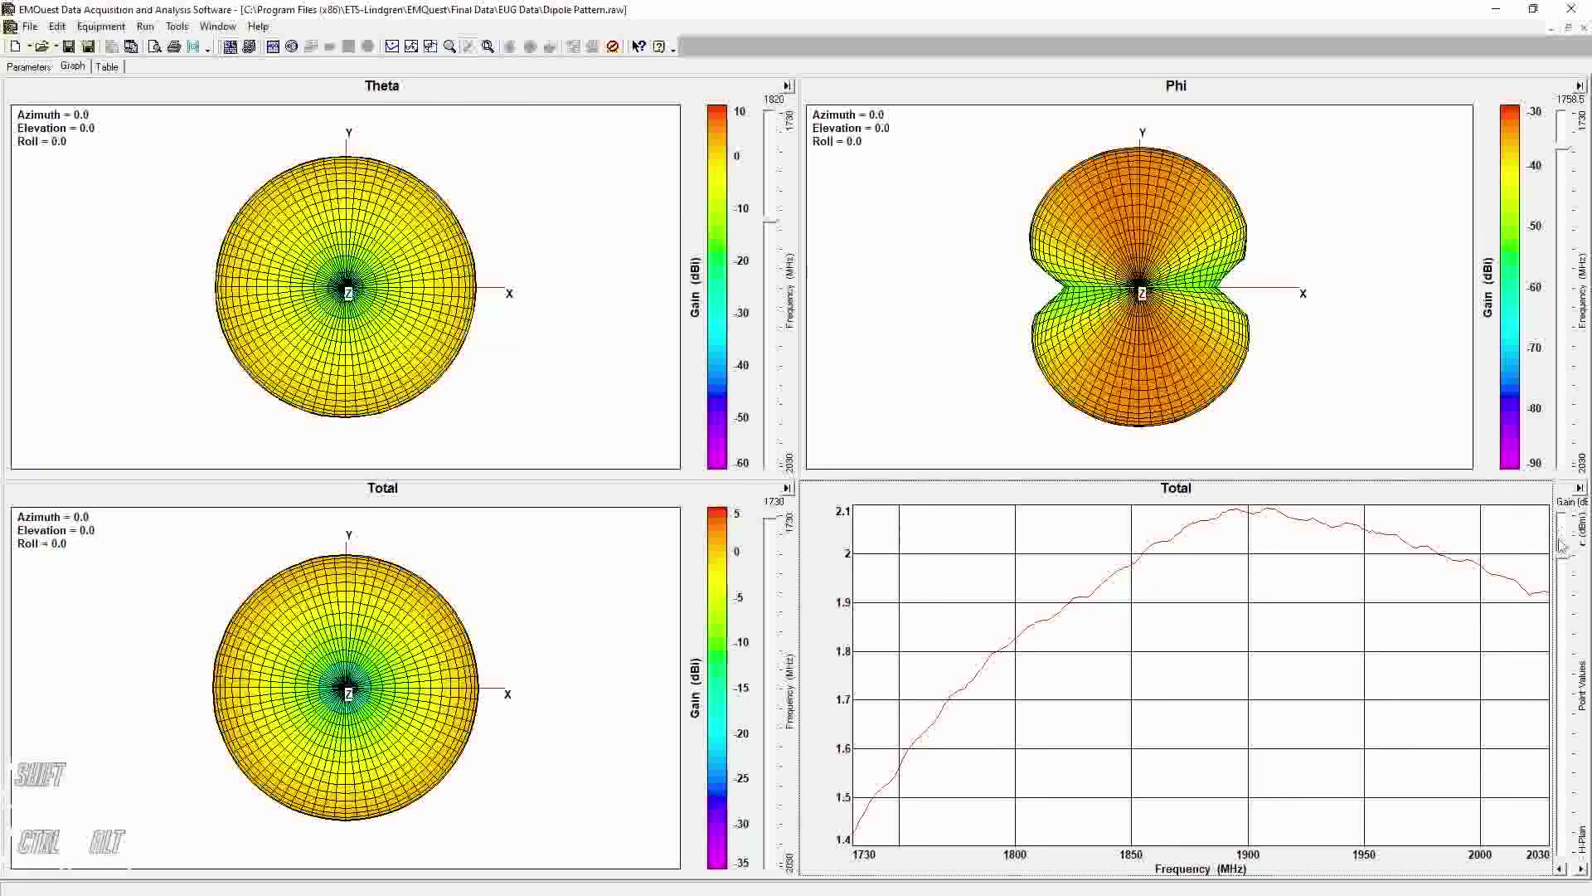
mouse_move(1567, 564)
left_mouse_down()
mouse_move(1565, 822)
mouse_move(1569, 560)
left_mouse_up()
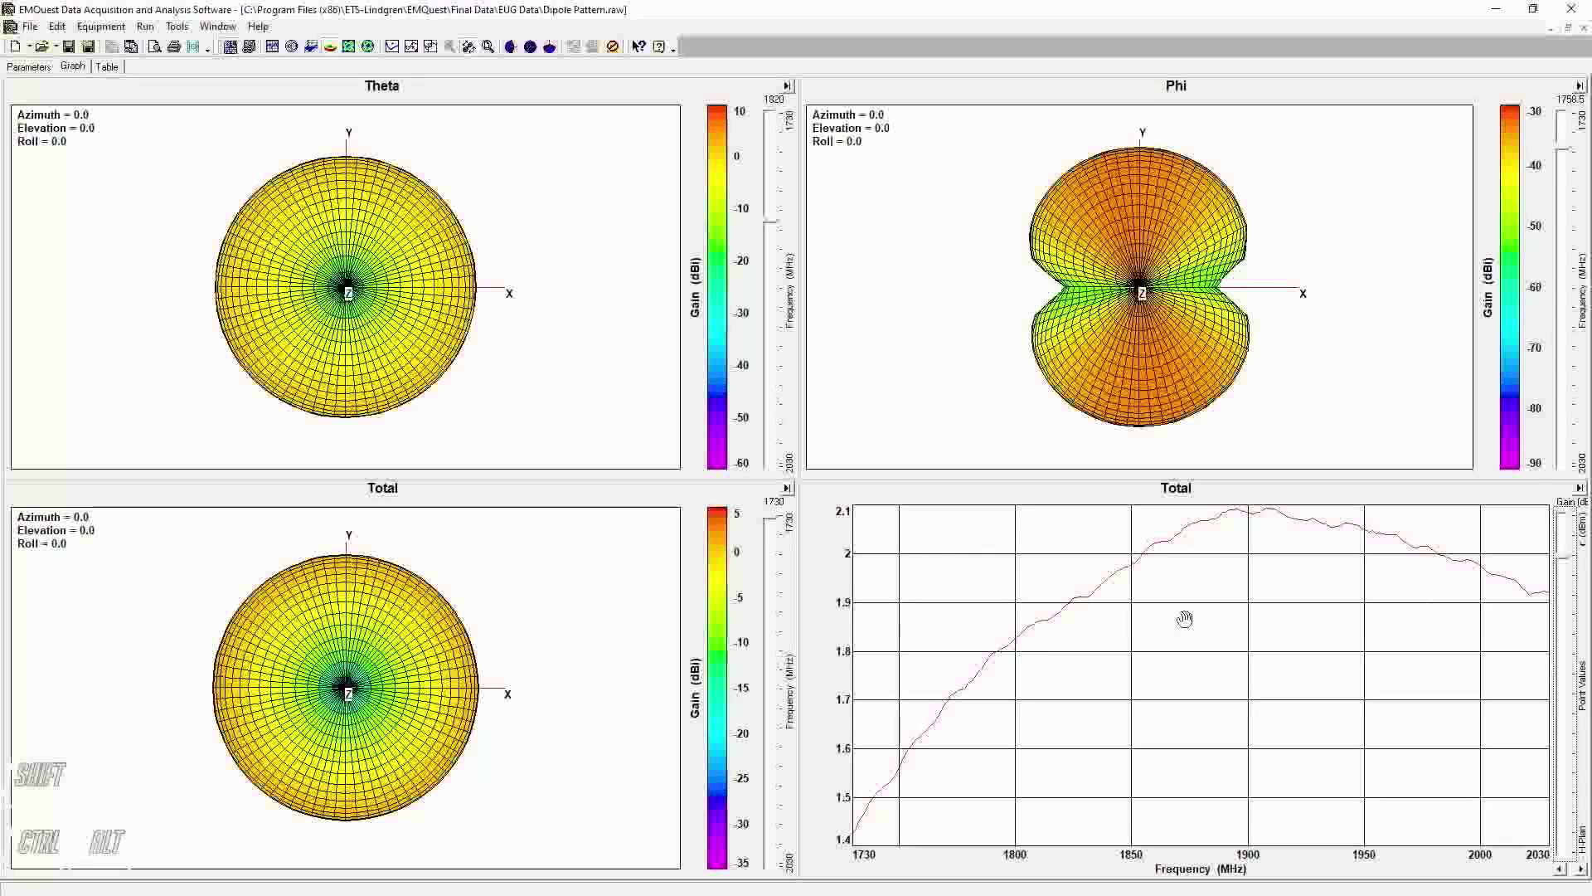
left_click(945, 547)
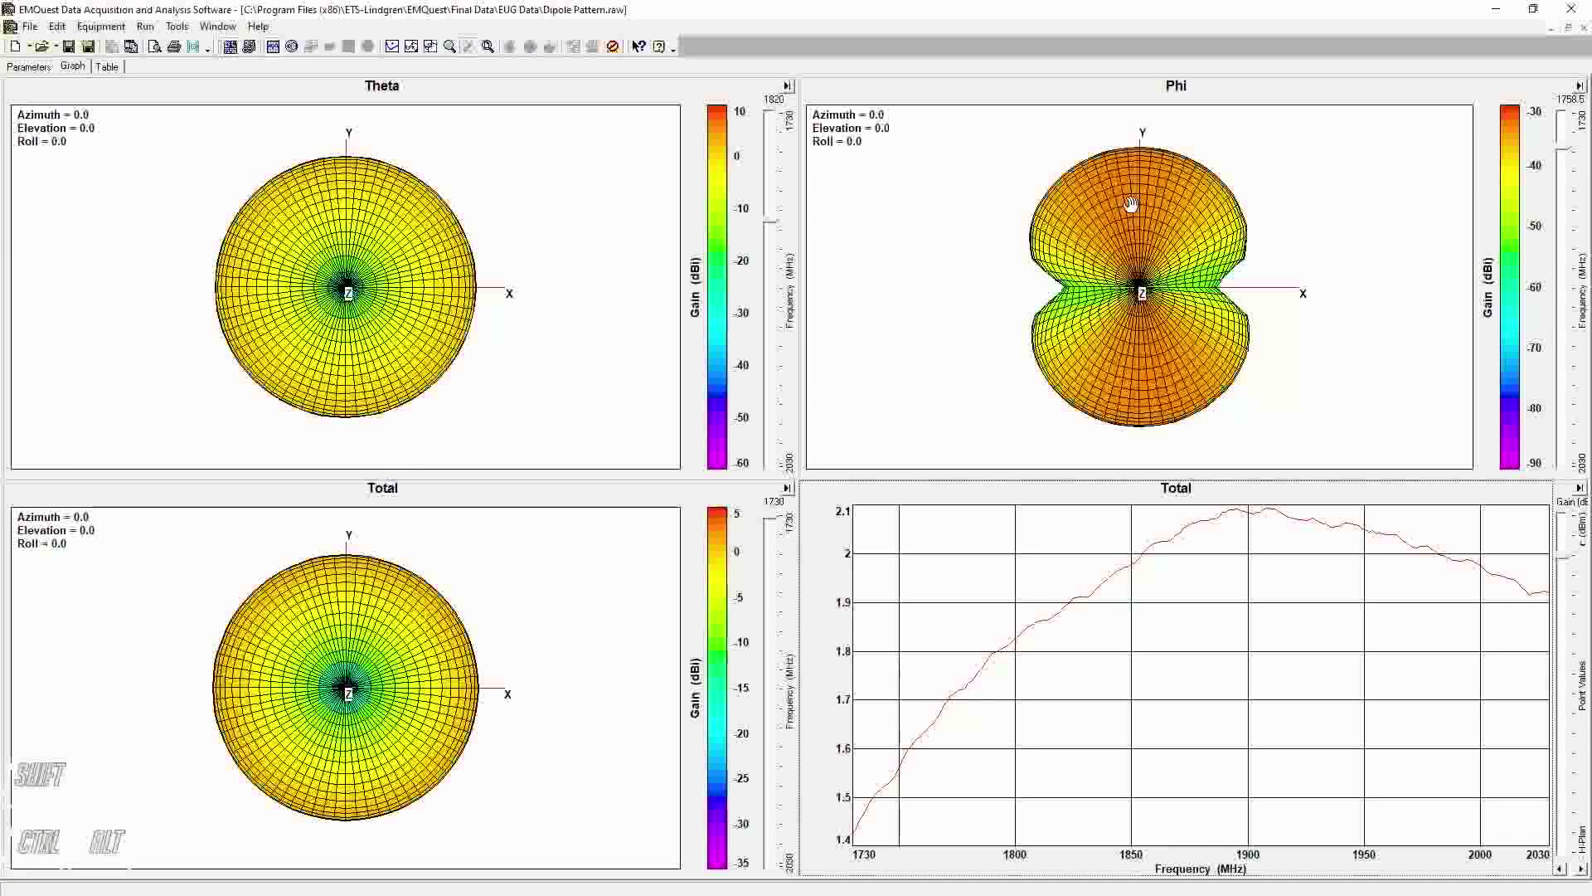
left_click(619, 331)
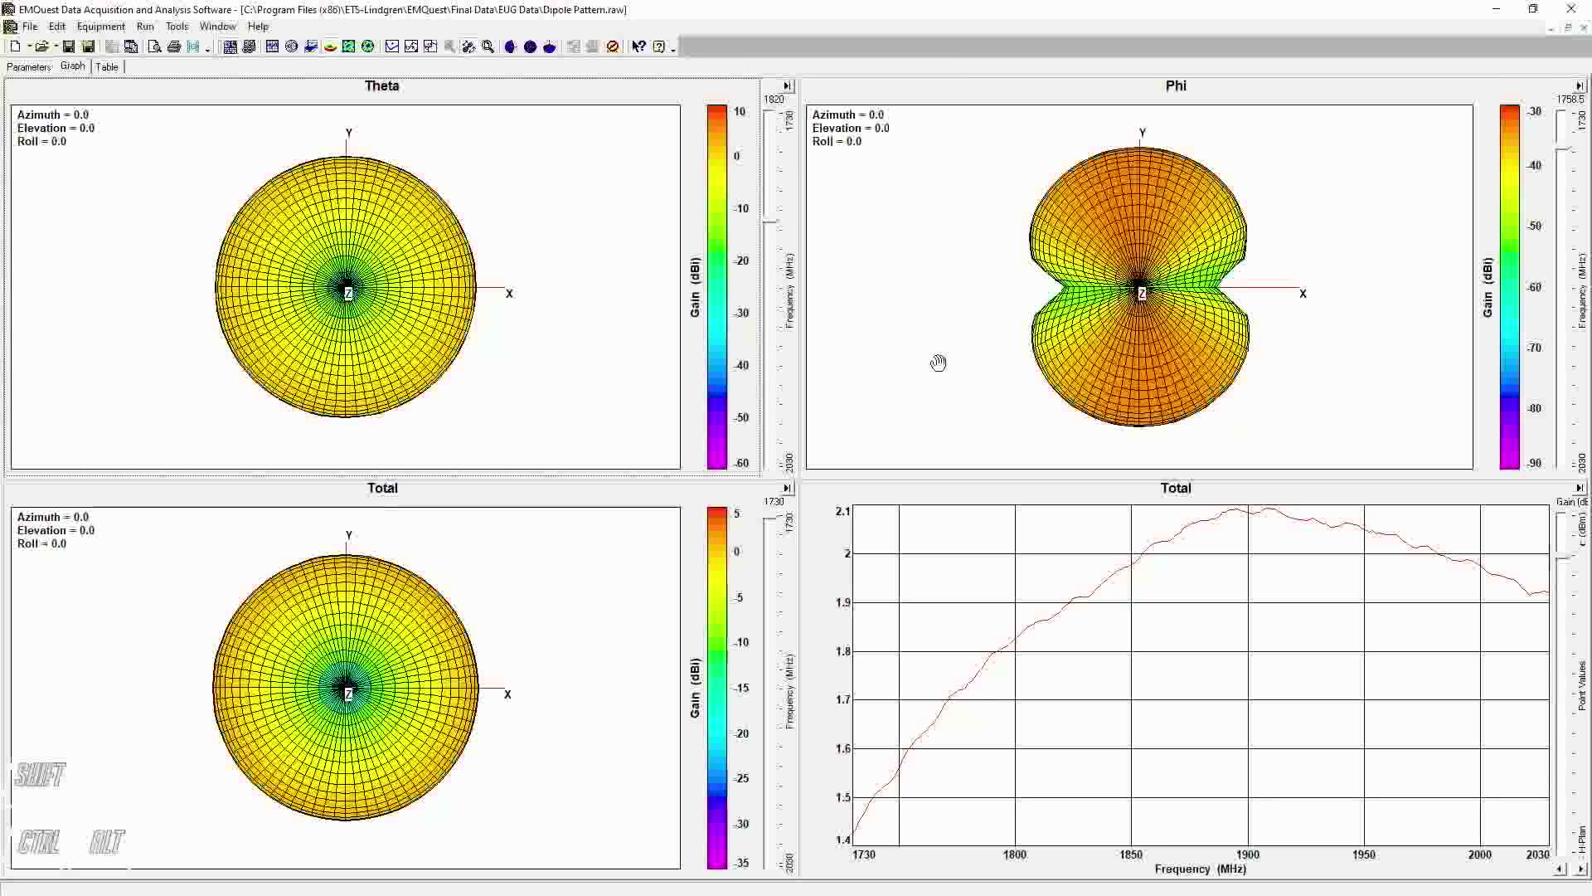
left_click(1027, 536)
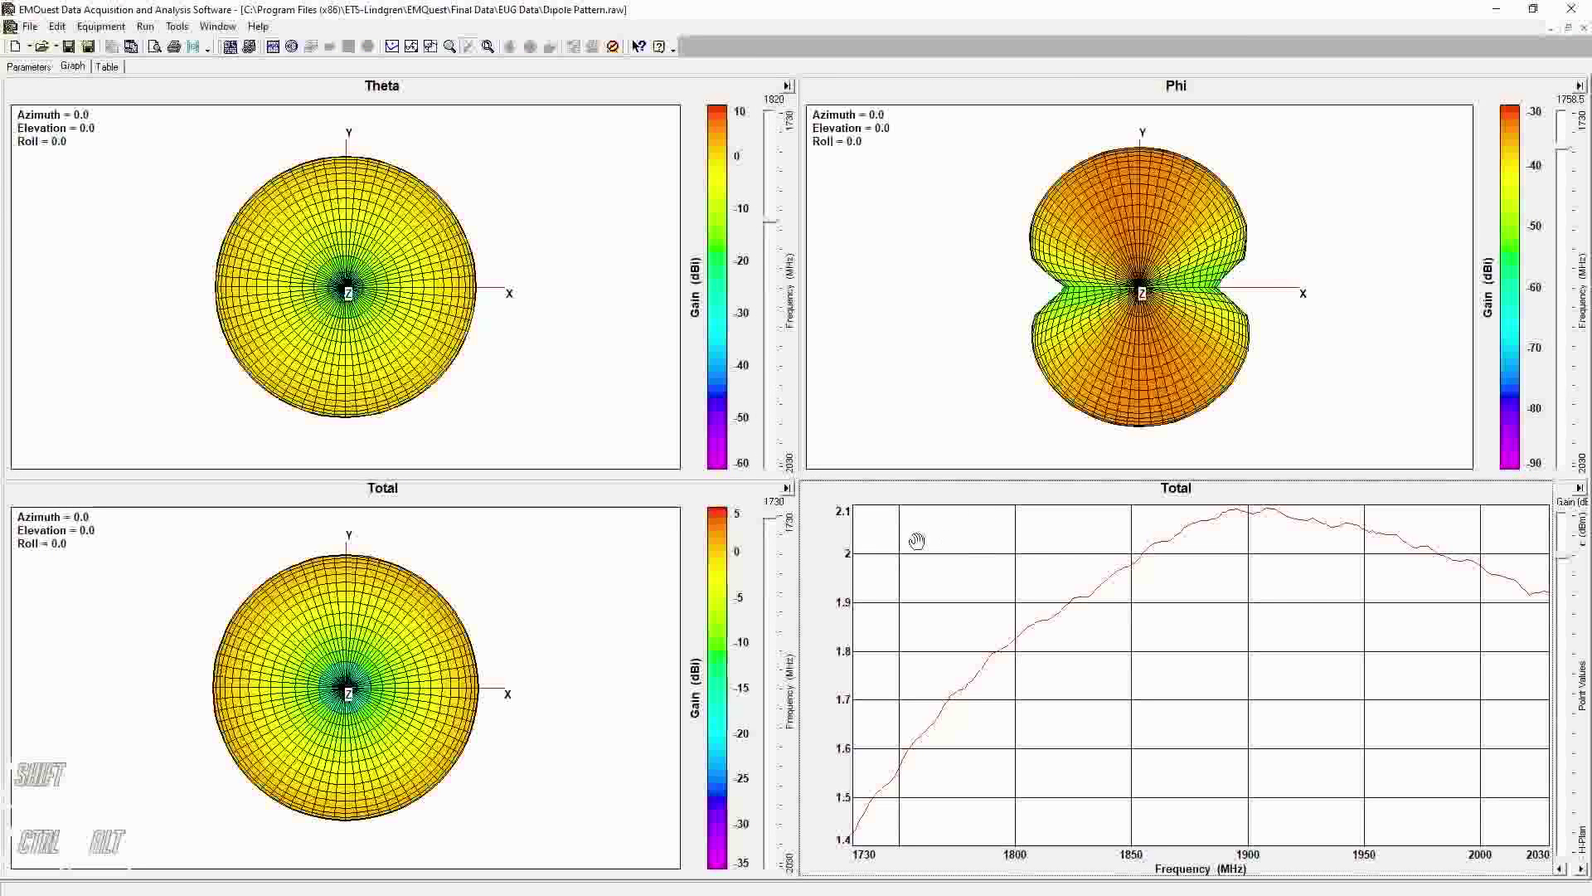
Hide the frequency sliders of the 3D Total, Theta and Phi graphs.
left_click(788, 488)
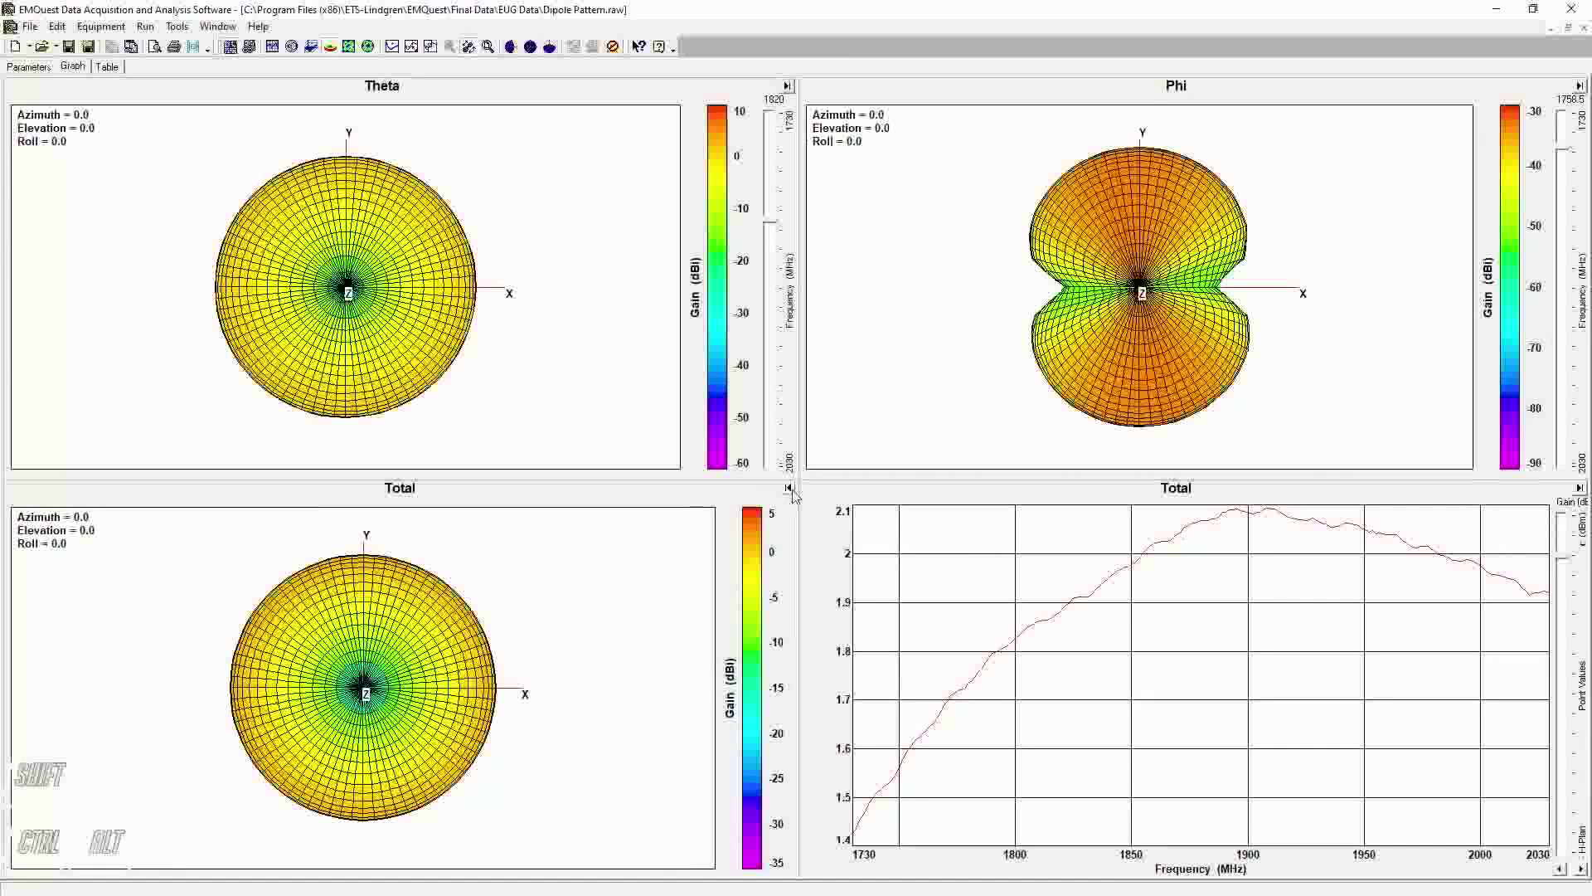
left_click(789, 86)
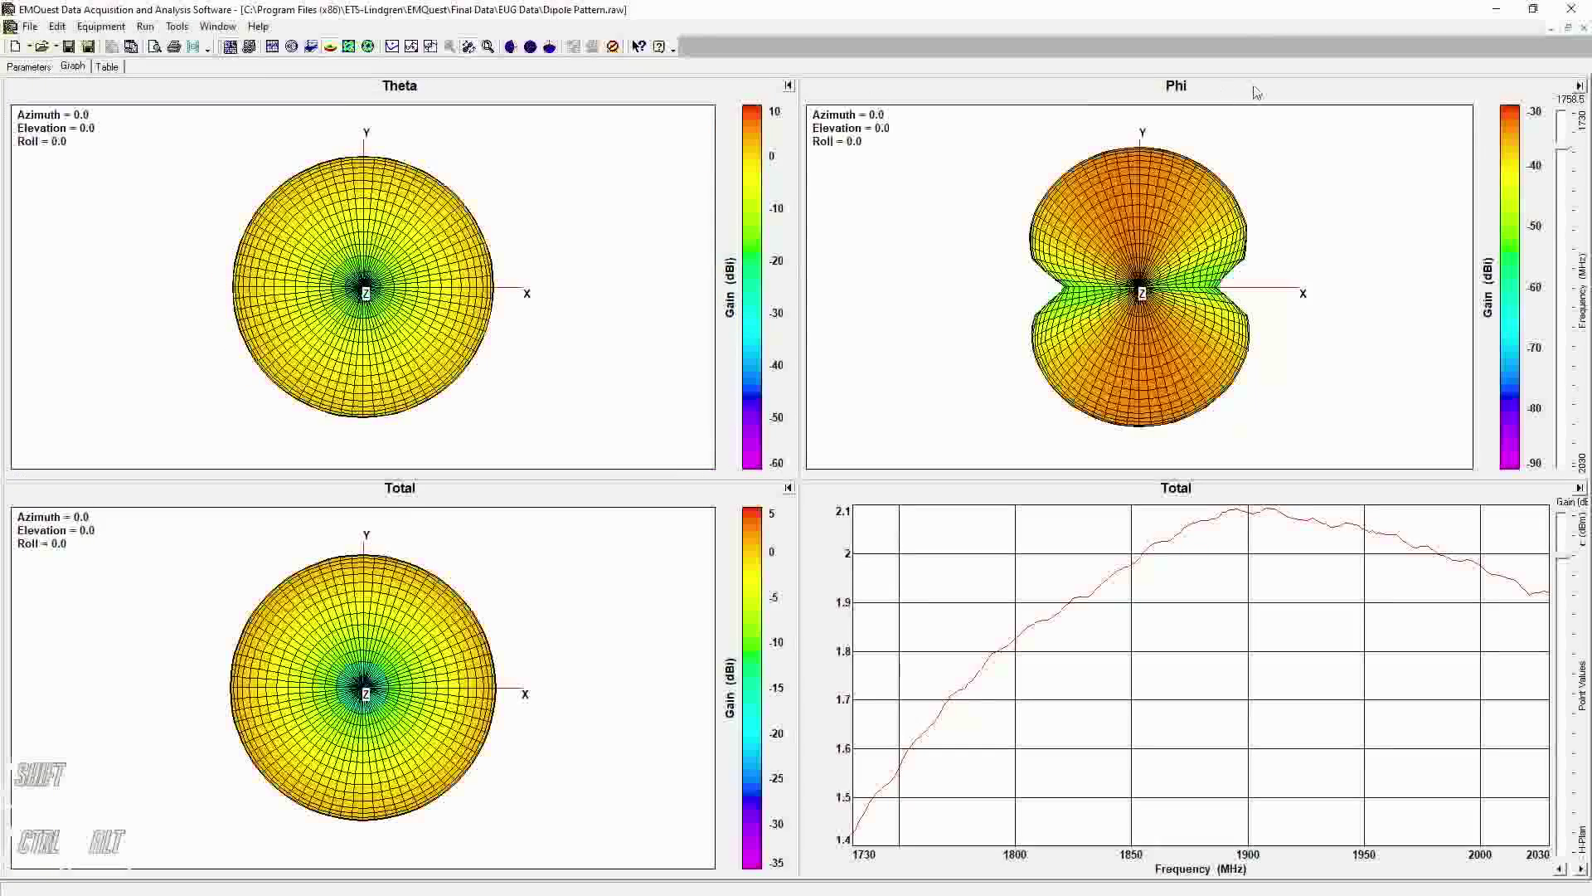
left_click(1580, 87)
Toggle Link Graph for the Theta graph and rotate its 3D pattern to several orientations.
left_click_drag(420, 336, 515, 415)
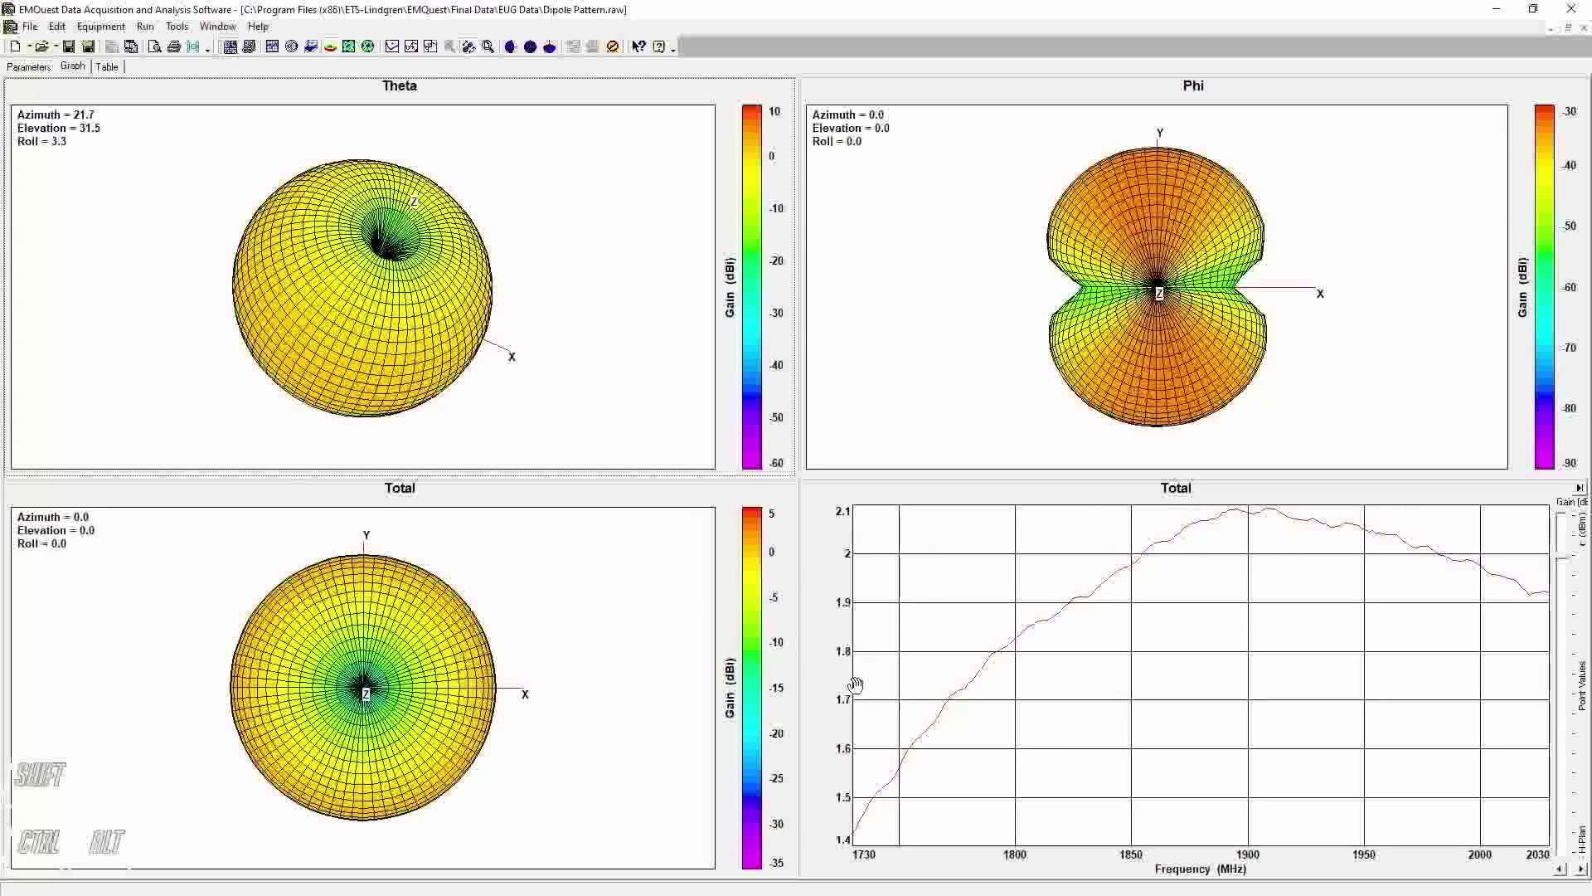
left_click(251, 46)
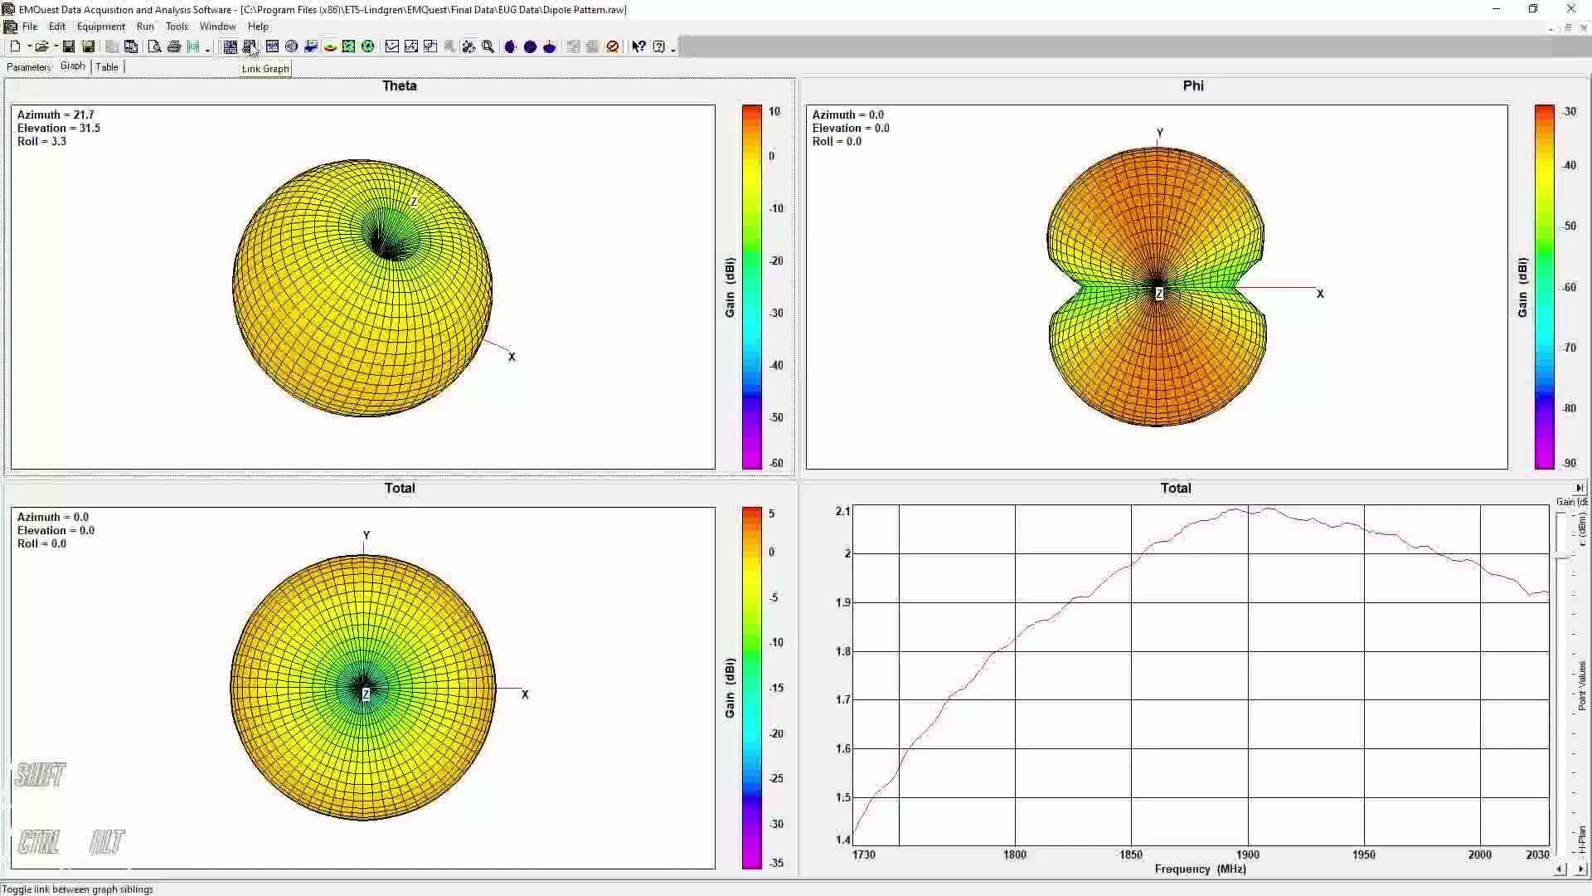
mouse_move(331, 345)
left_mouse_down()
mouse_move(328, 220)
mouse_move(349, 364)
left_mouse_up()
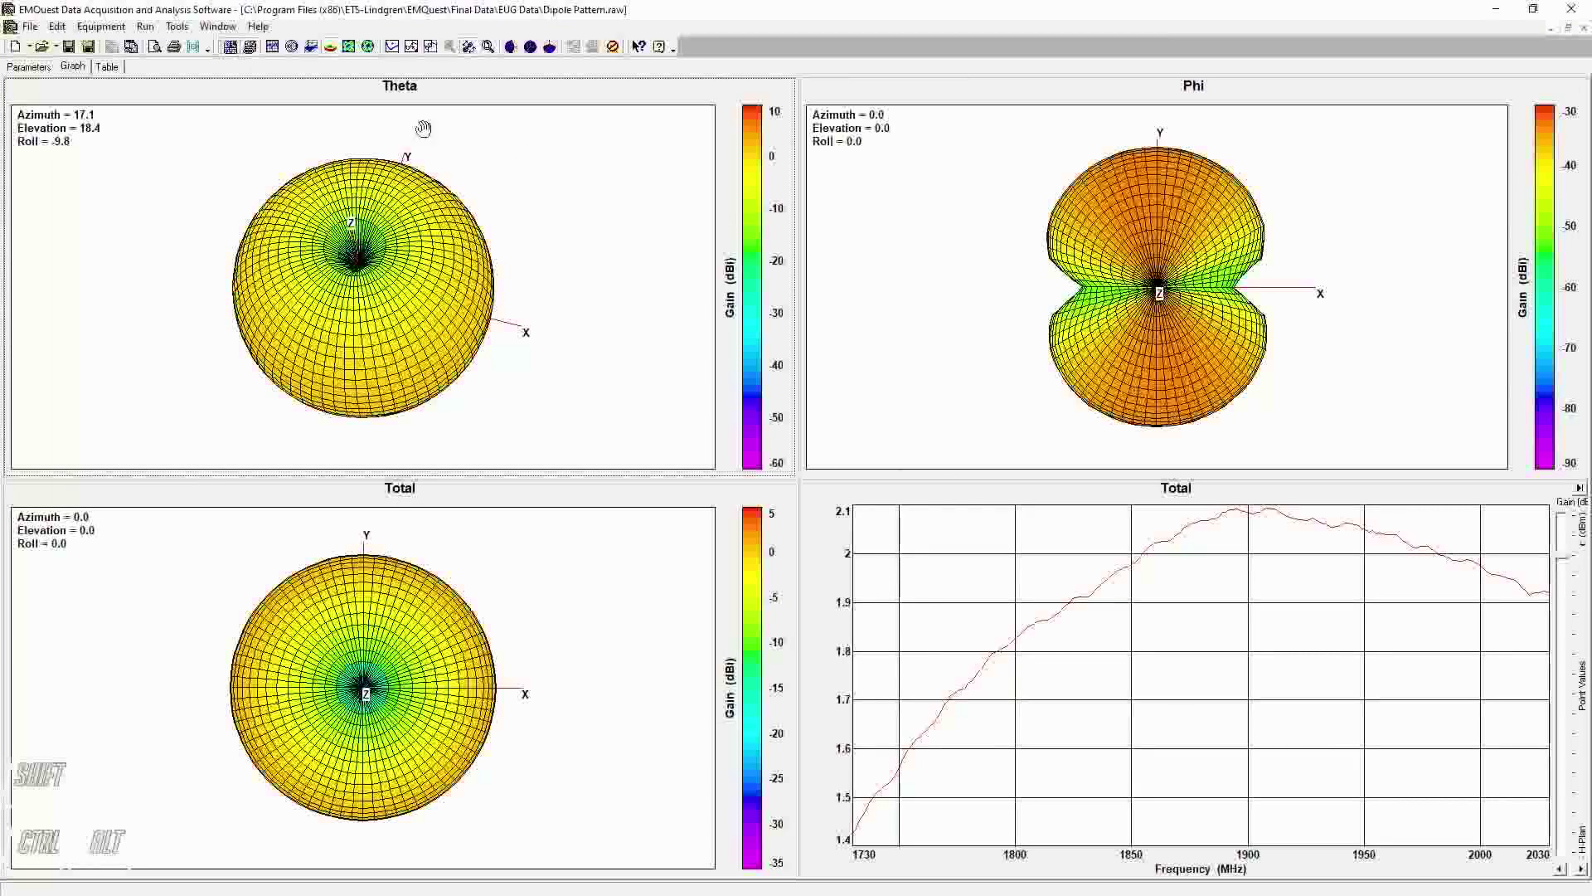
left_click_drag(411, 441, 440, 327)
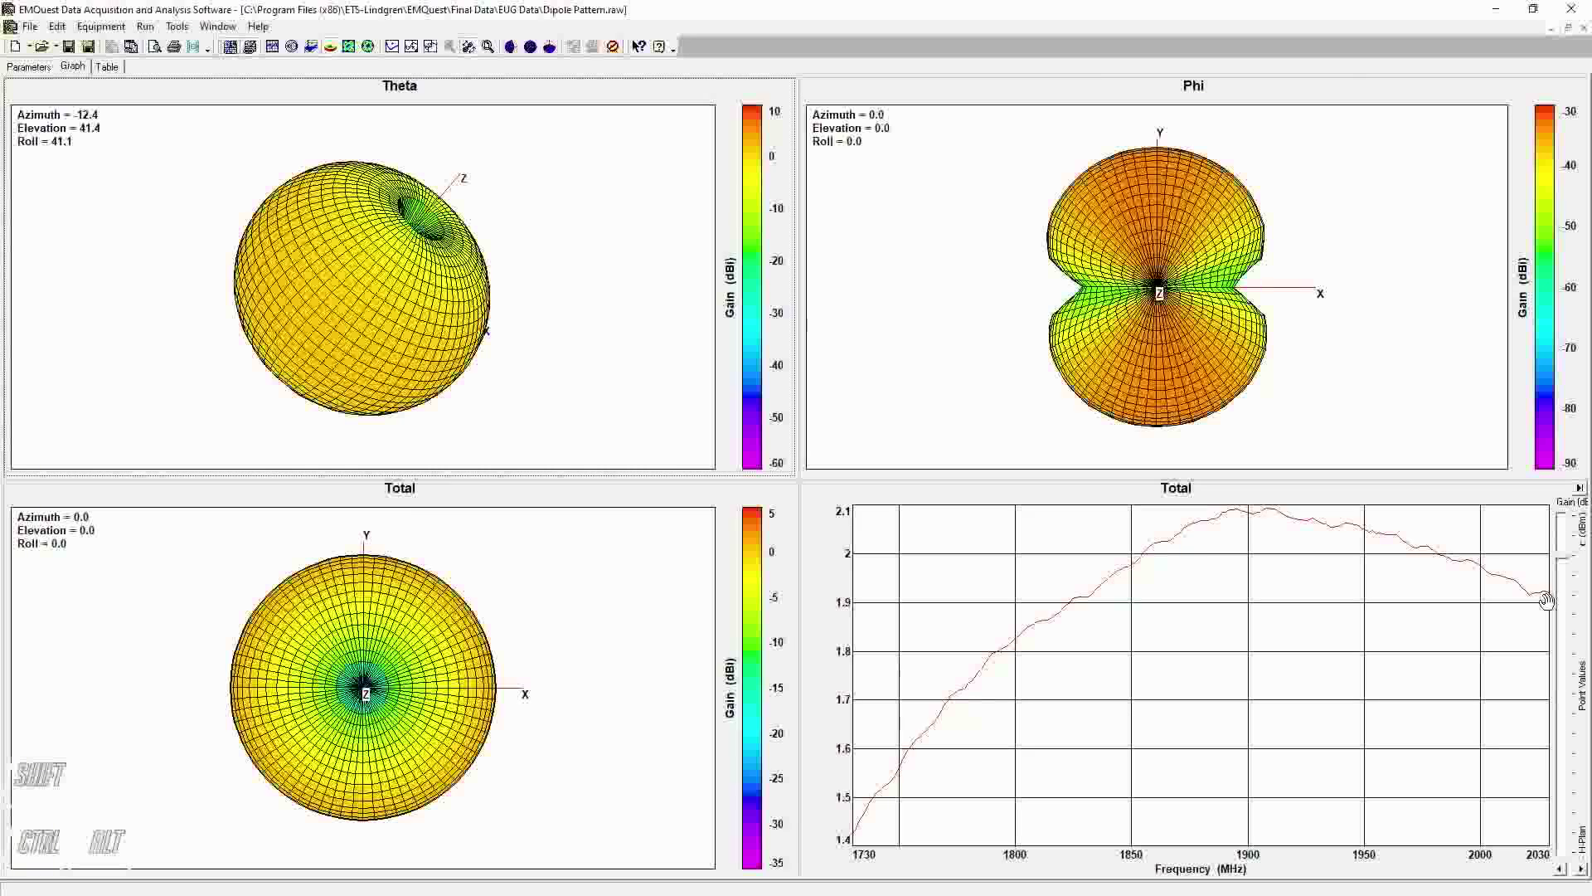
left_click(1252, 654)
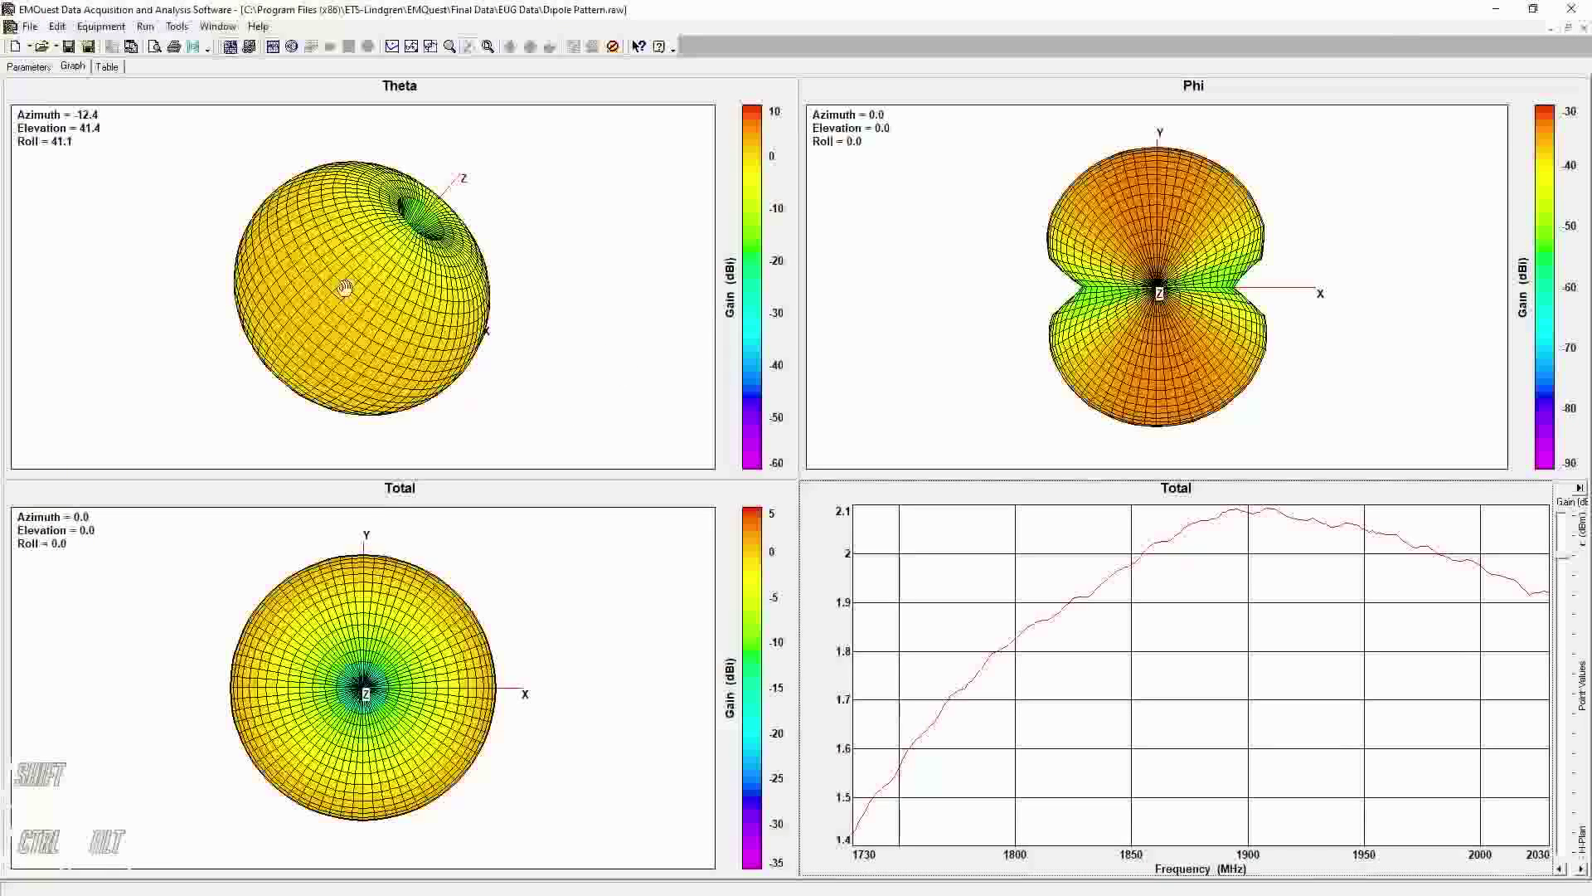
left_click_drag(359, 277, 286, 233)
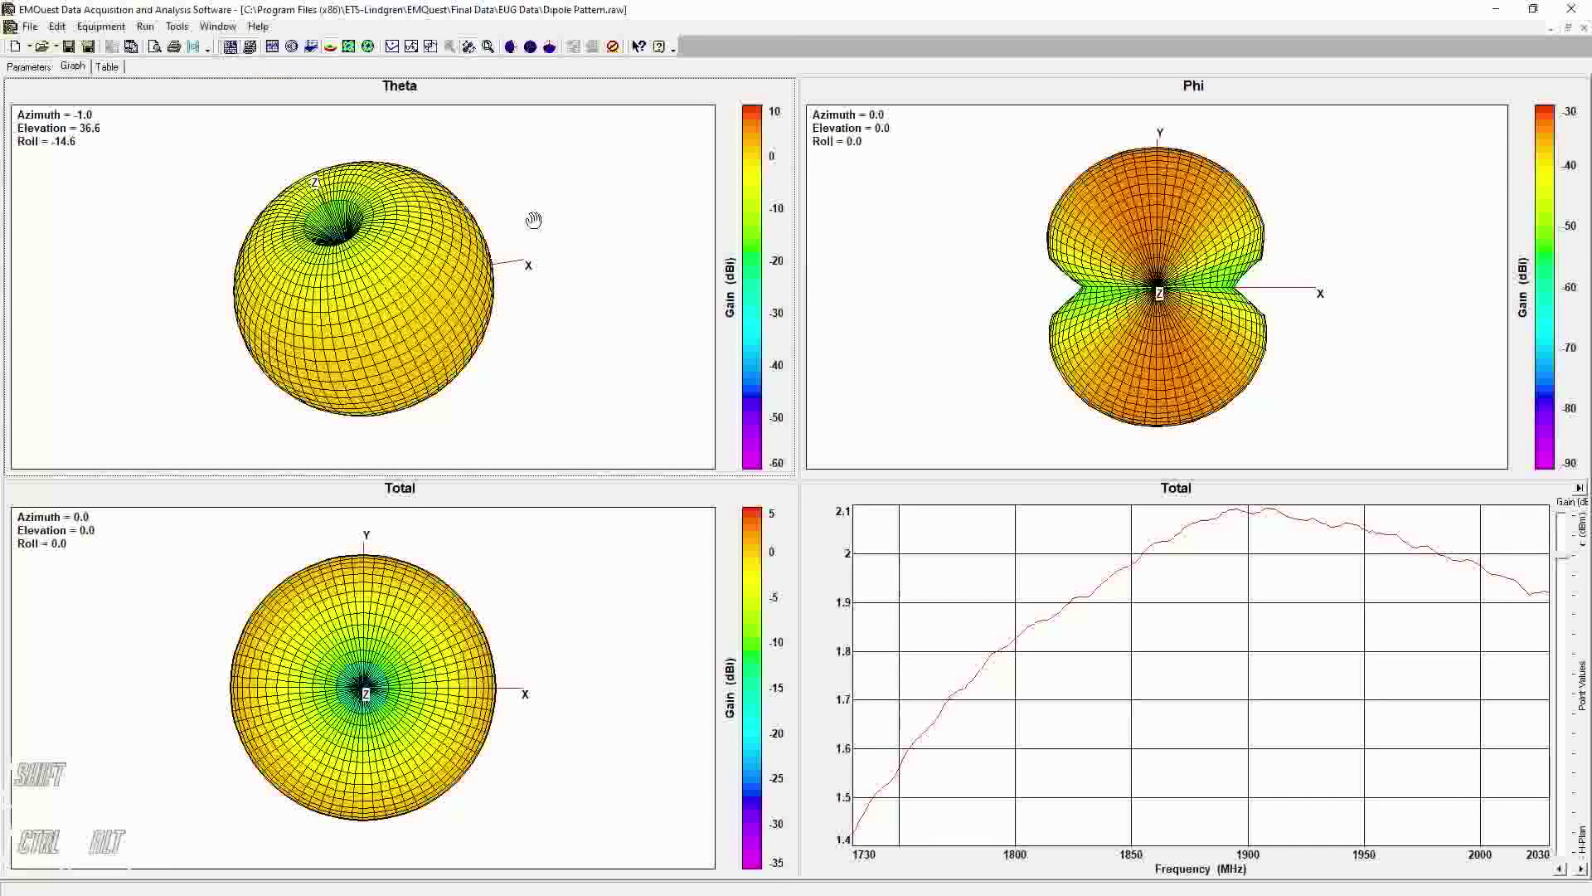
Link the Phi and 3D Total graphs with Theta and rotate the patterns together to about azimuth 140.5, elevation -66.5, roll -32.6.
left_click(864, 257)
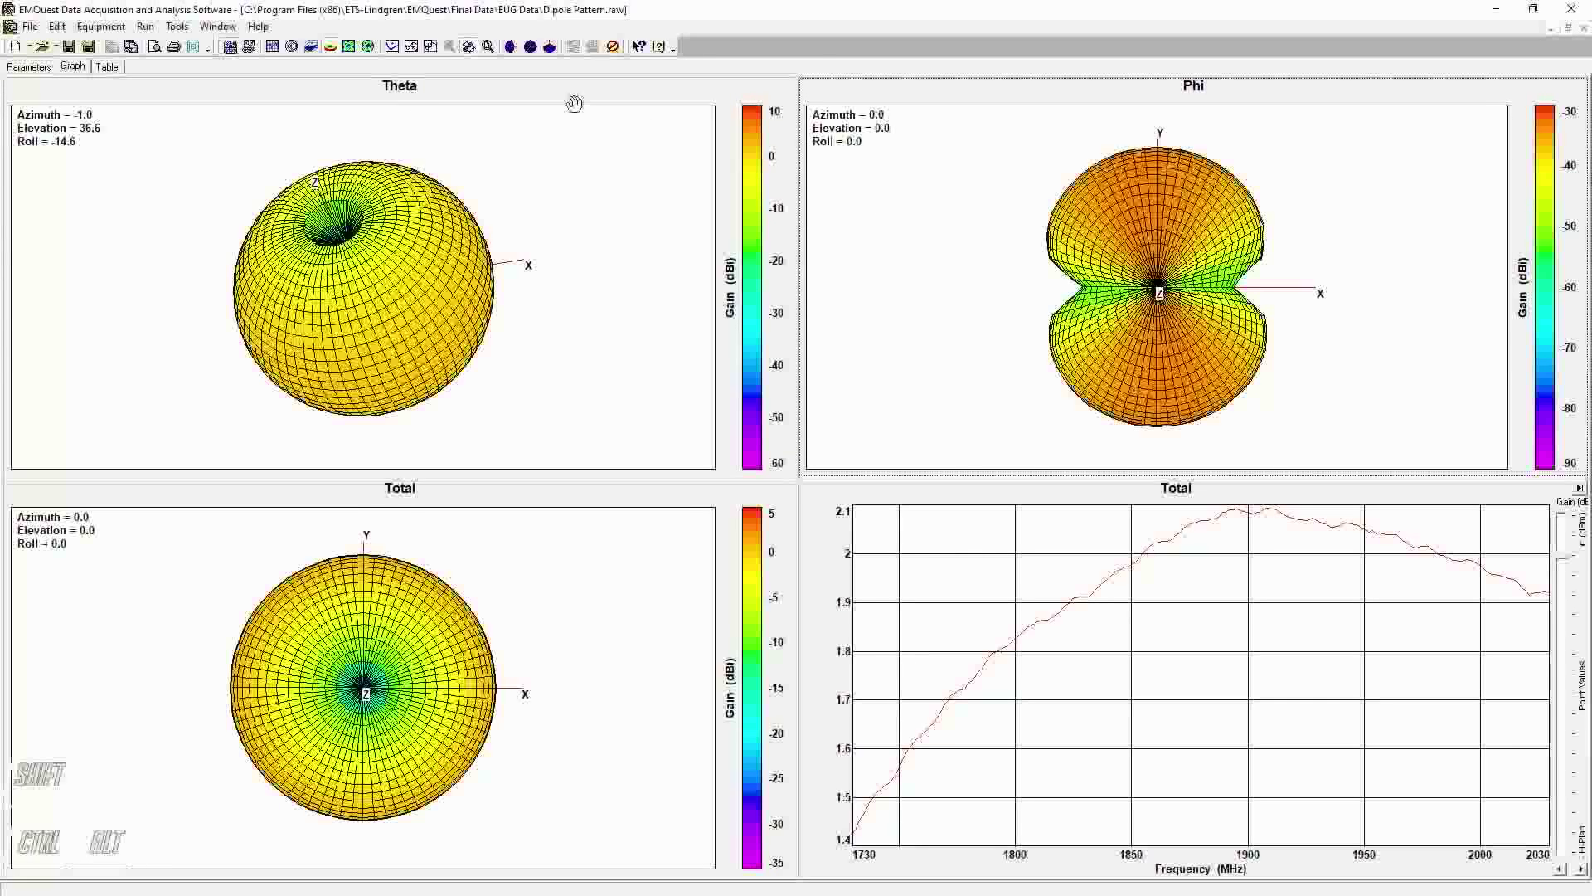
left_click(248, 52)
left_click_drag(490, 333, 617, 238)
left_click_drag(575, 336, 548, 381)
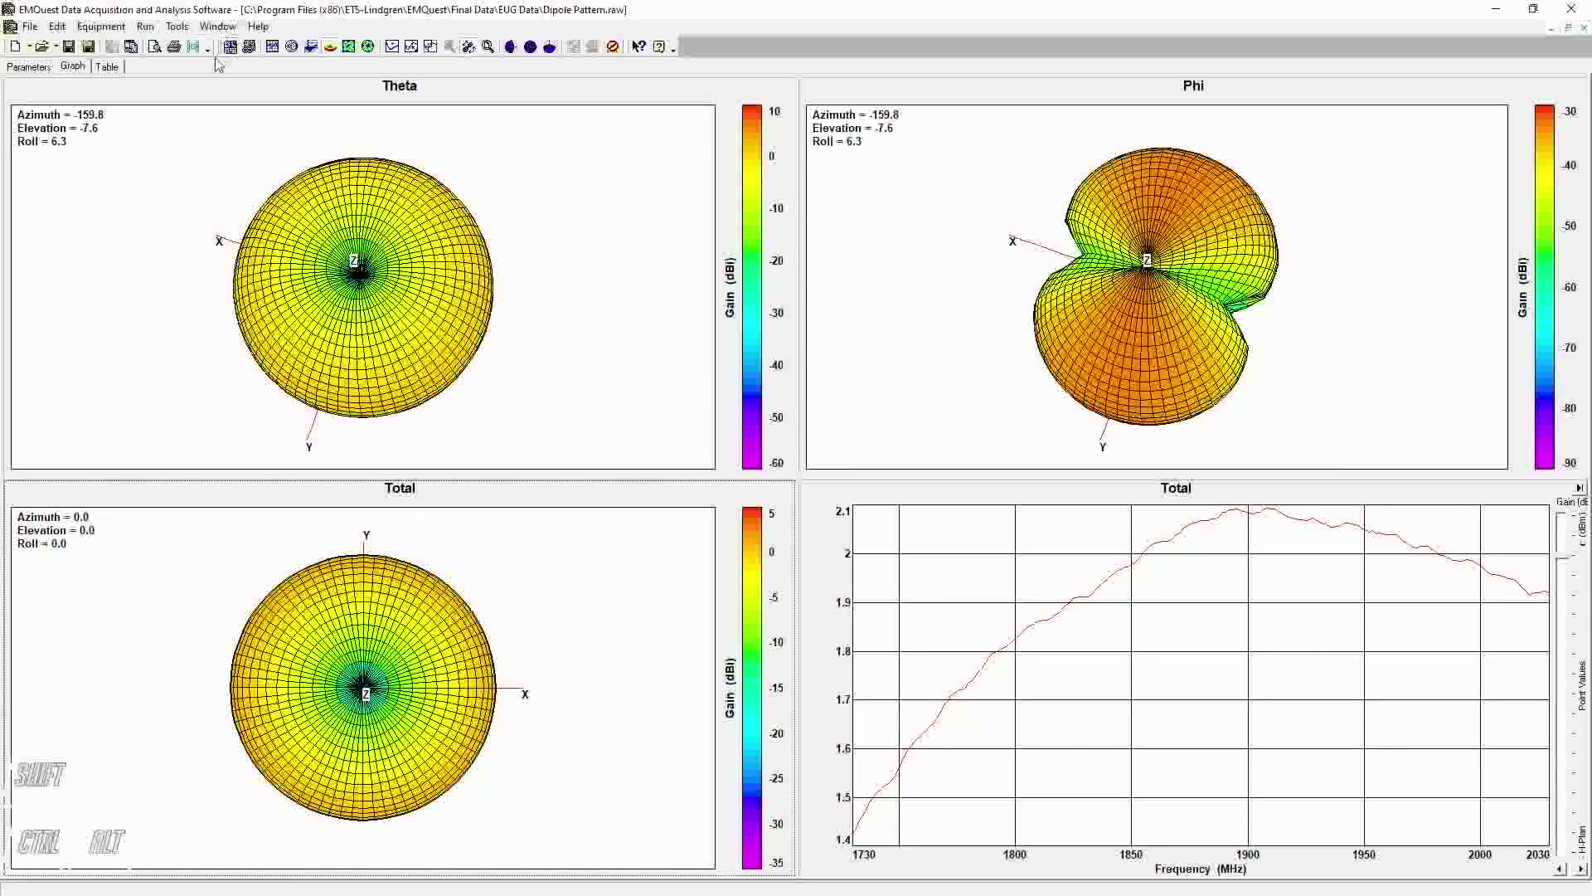
left_click(250, 48)
left_click_drag(390, 309, 322, 26)
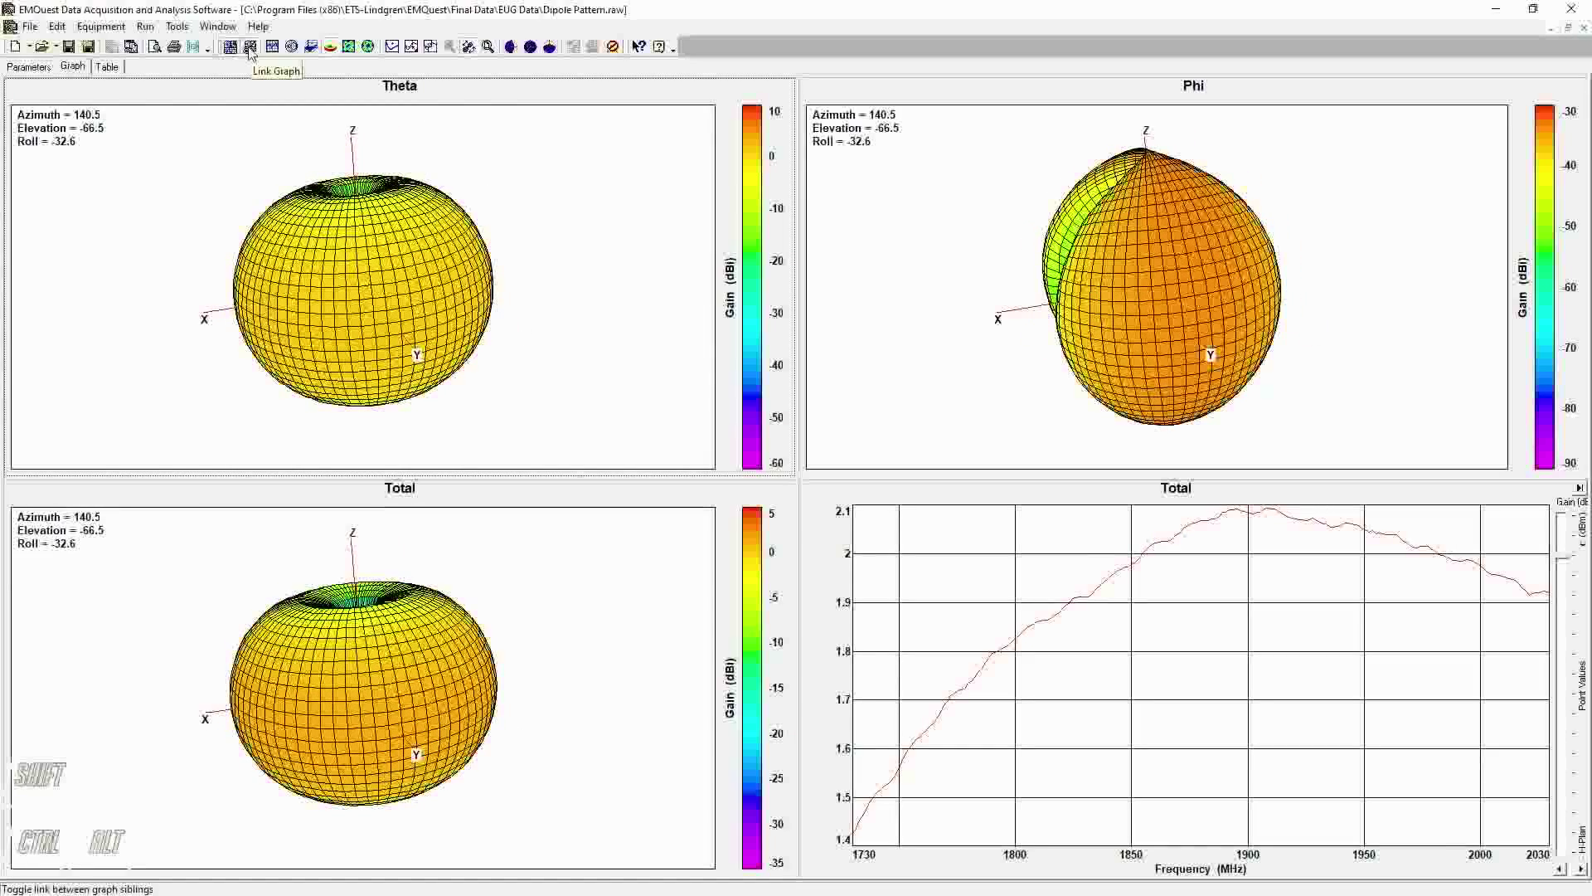
Rotate the Theta pattern separately from the linked Phi and 3D Total patterns, ending Theta at about azimuth 173.6, elevation -54.5, roll -1.9.
left_click_drag(378, 292, 390, 408)
left_click_drag(387, 283, 515, 332)
left_click_drag(354, 286, 363, 313)
left_click_drag(1157, 311, 1128, 325)
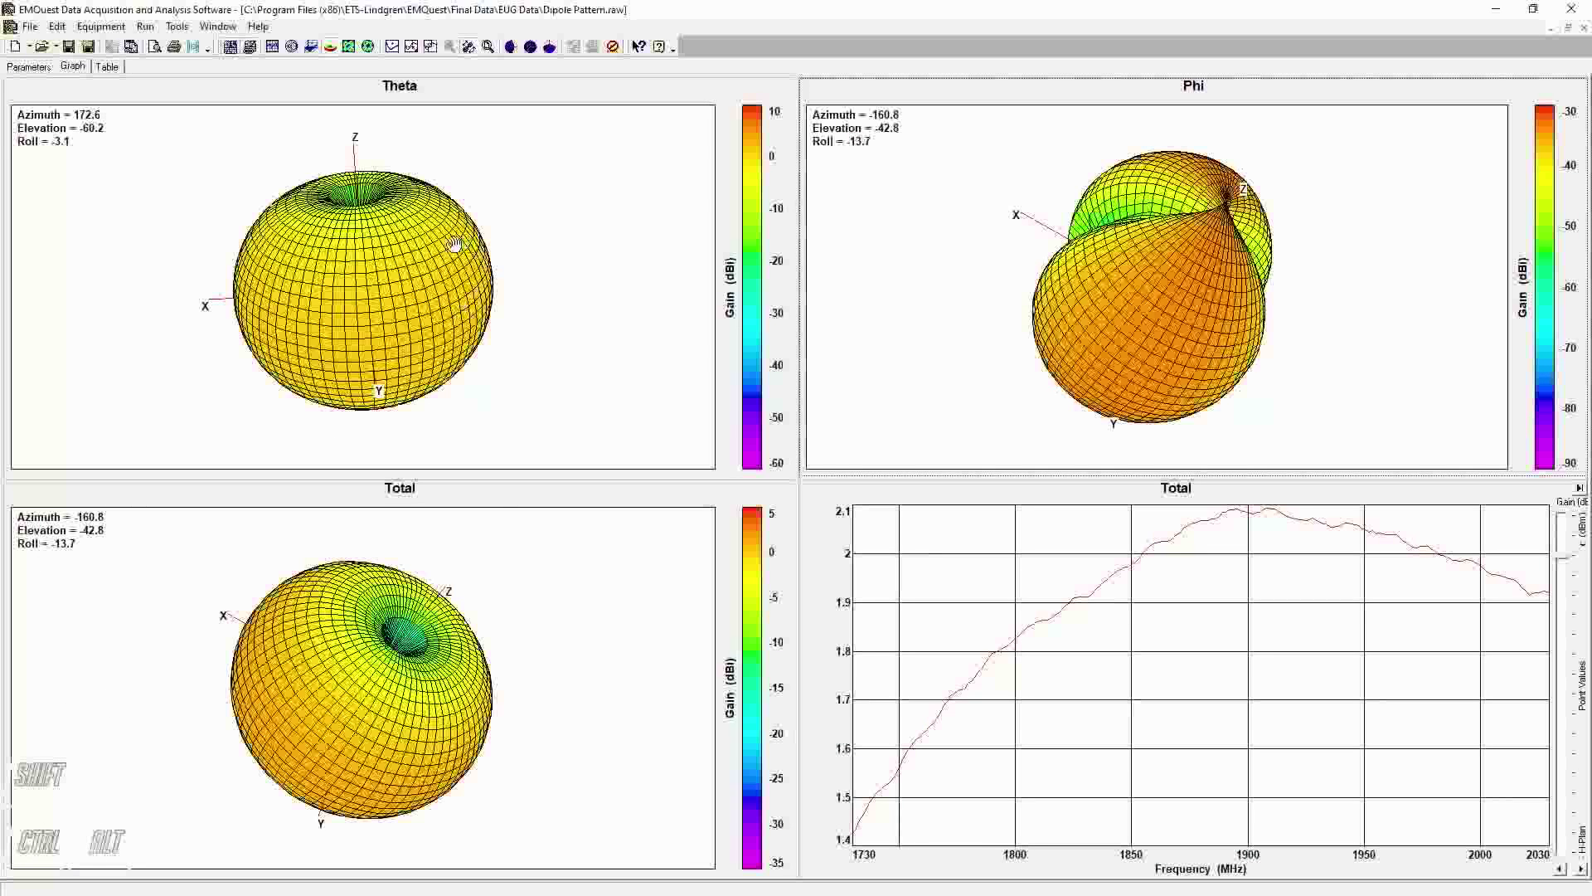
left_click_drag(437, 242, 437, 256)
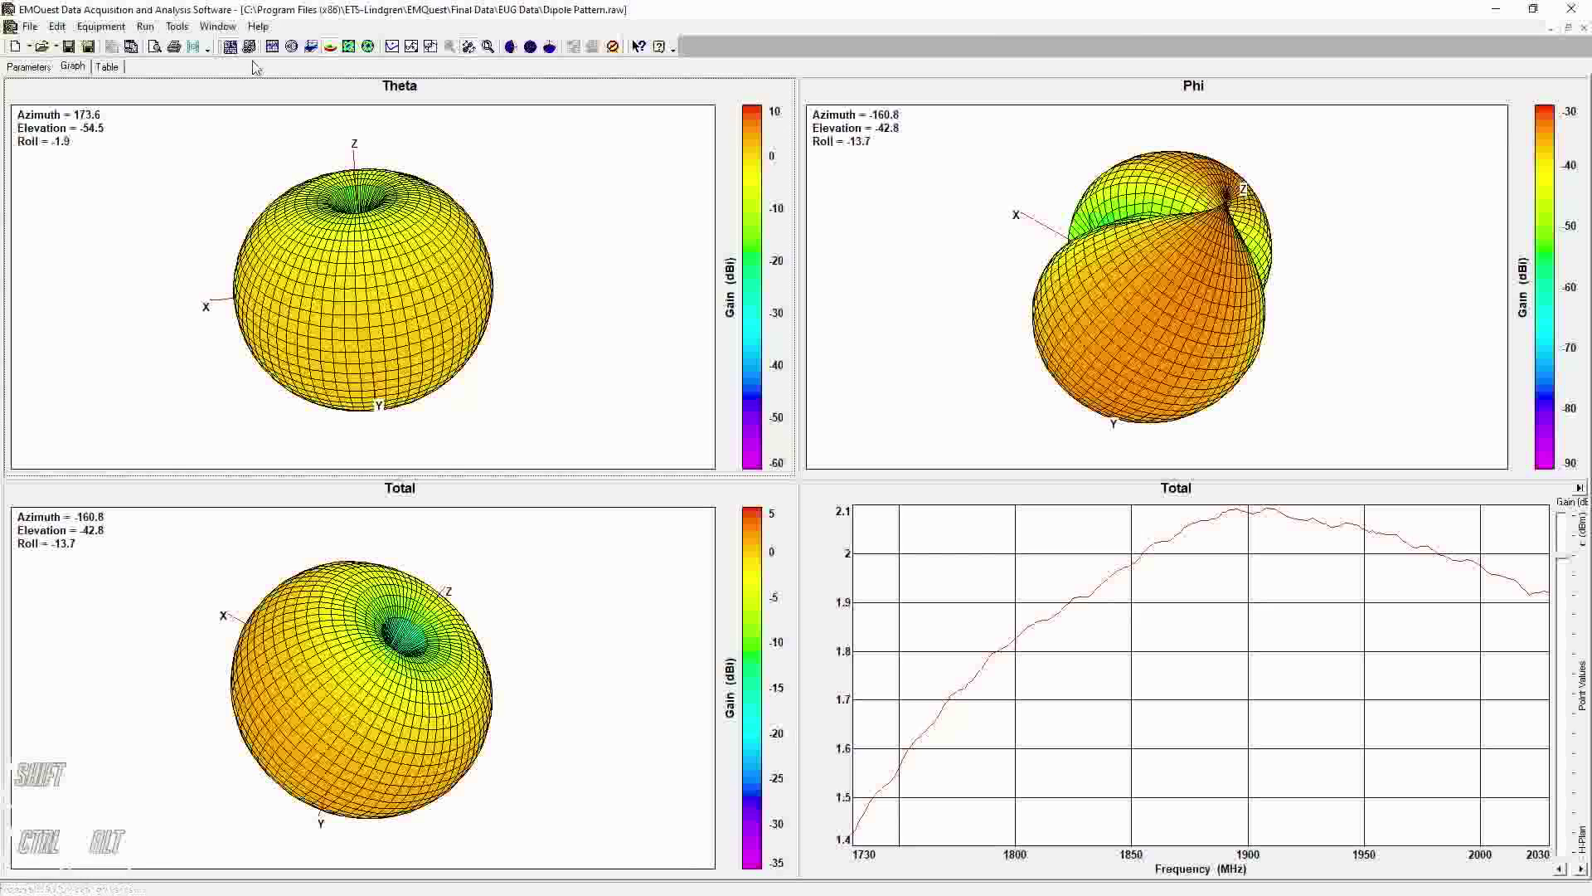
Link all graphs with Theta at once and rotate the patterns together to about azimuth 146.7, elevation -28.6, roll -25.0.
key("shift")
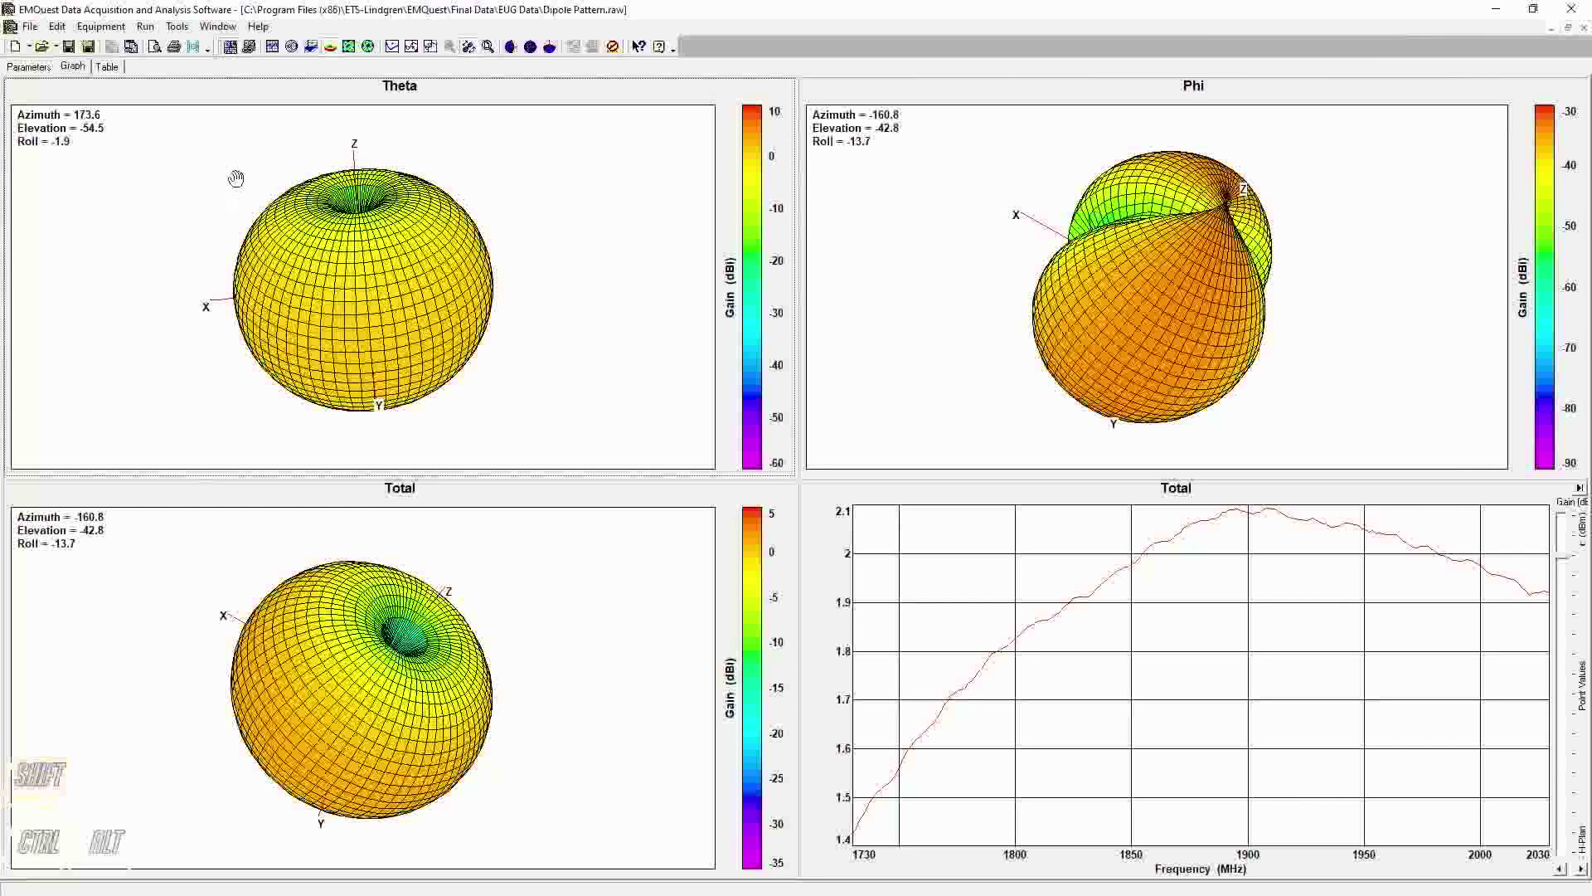
left_click(249, 46)
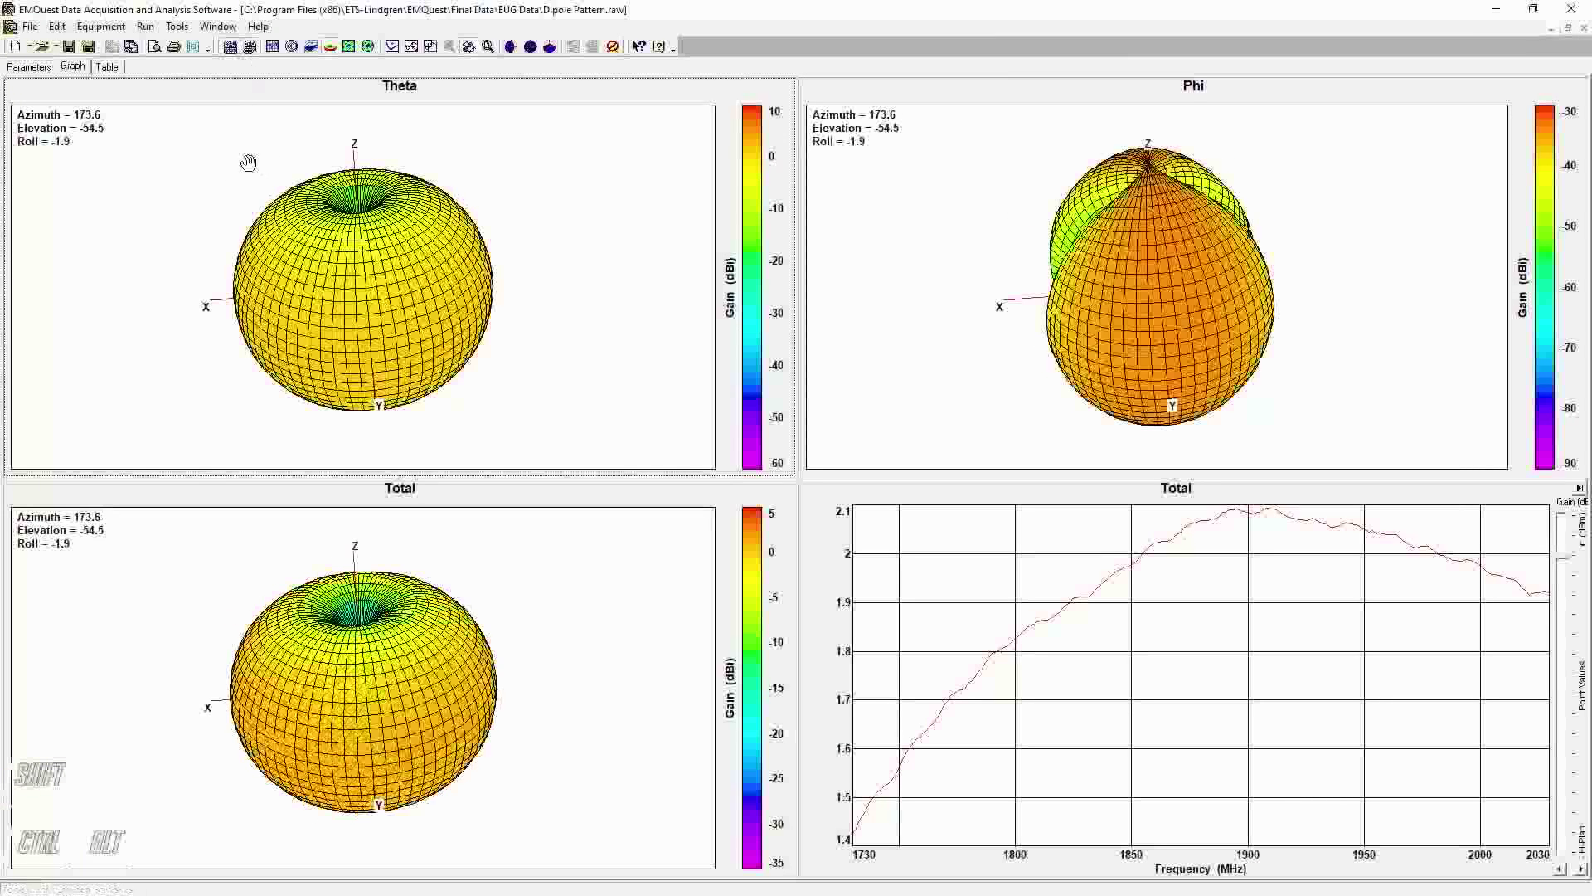
left_click_drag(275, 202, 302, 229)
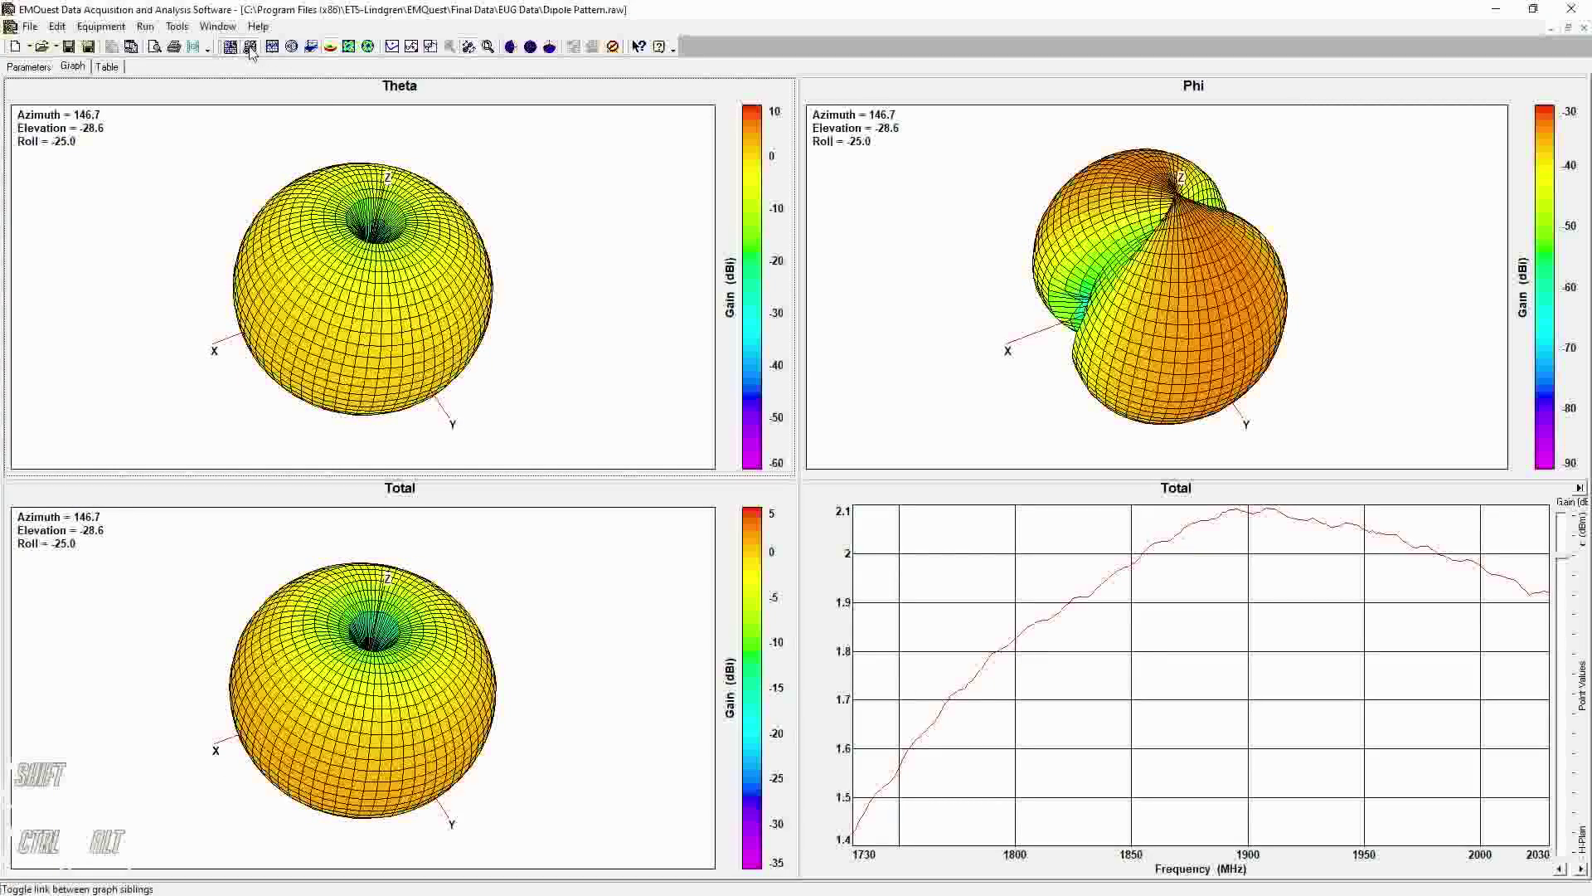
Unlink all graphs, relink them all from the Total line graph and rotate the patterns to about azimuth 64.2, elevation 2.1, roll -43.4.
left_click(250, 50, "shift")
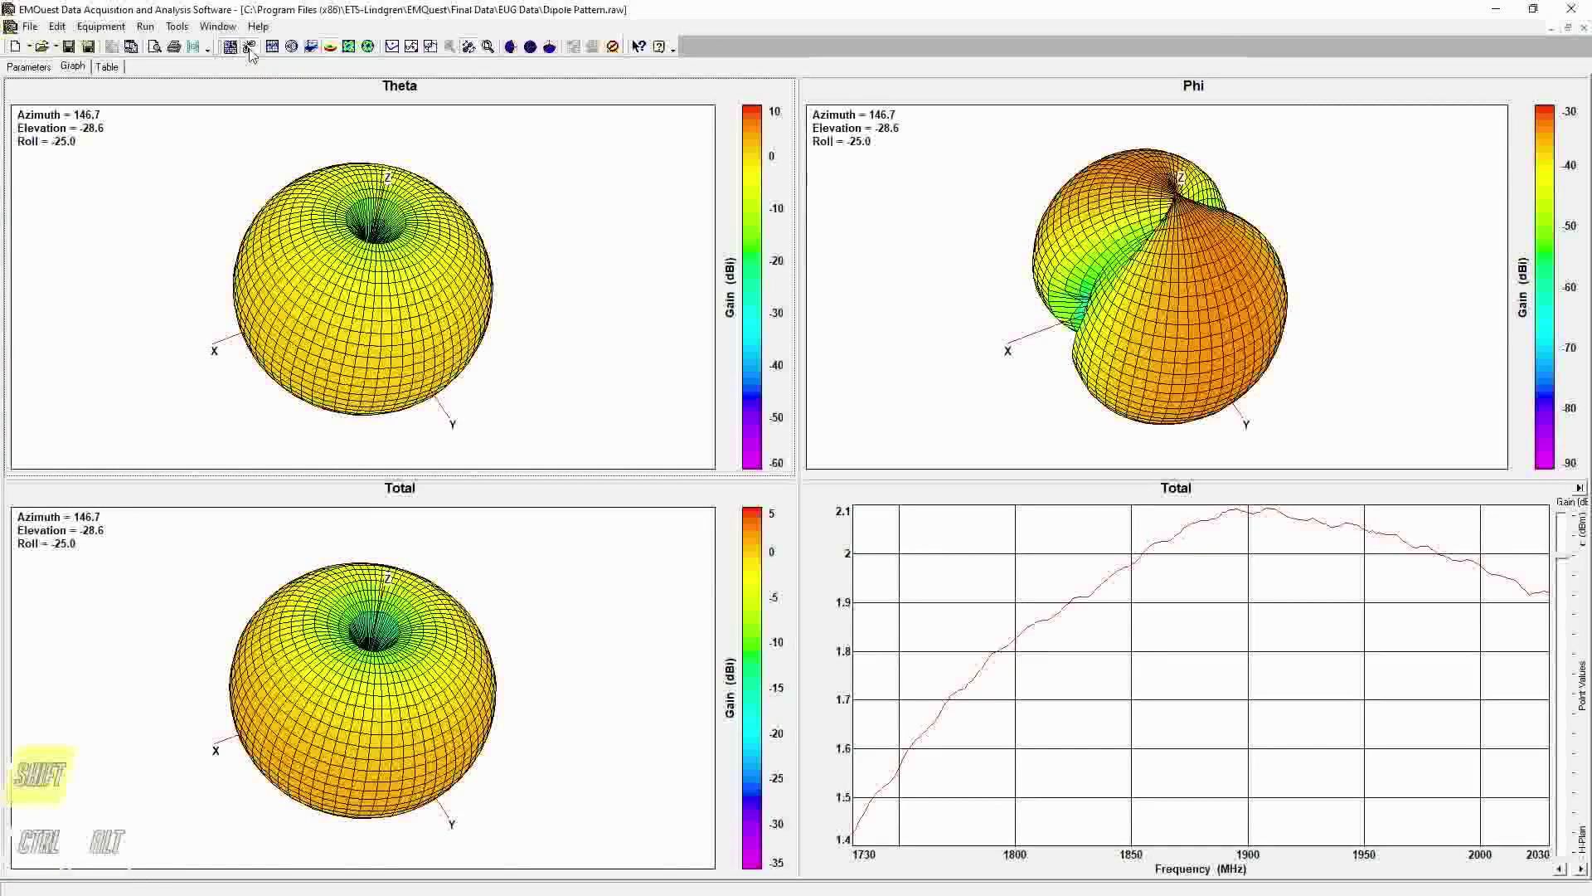
left_click(923, 569)
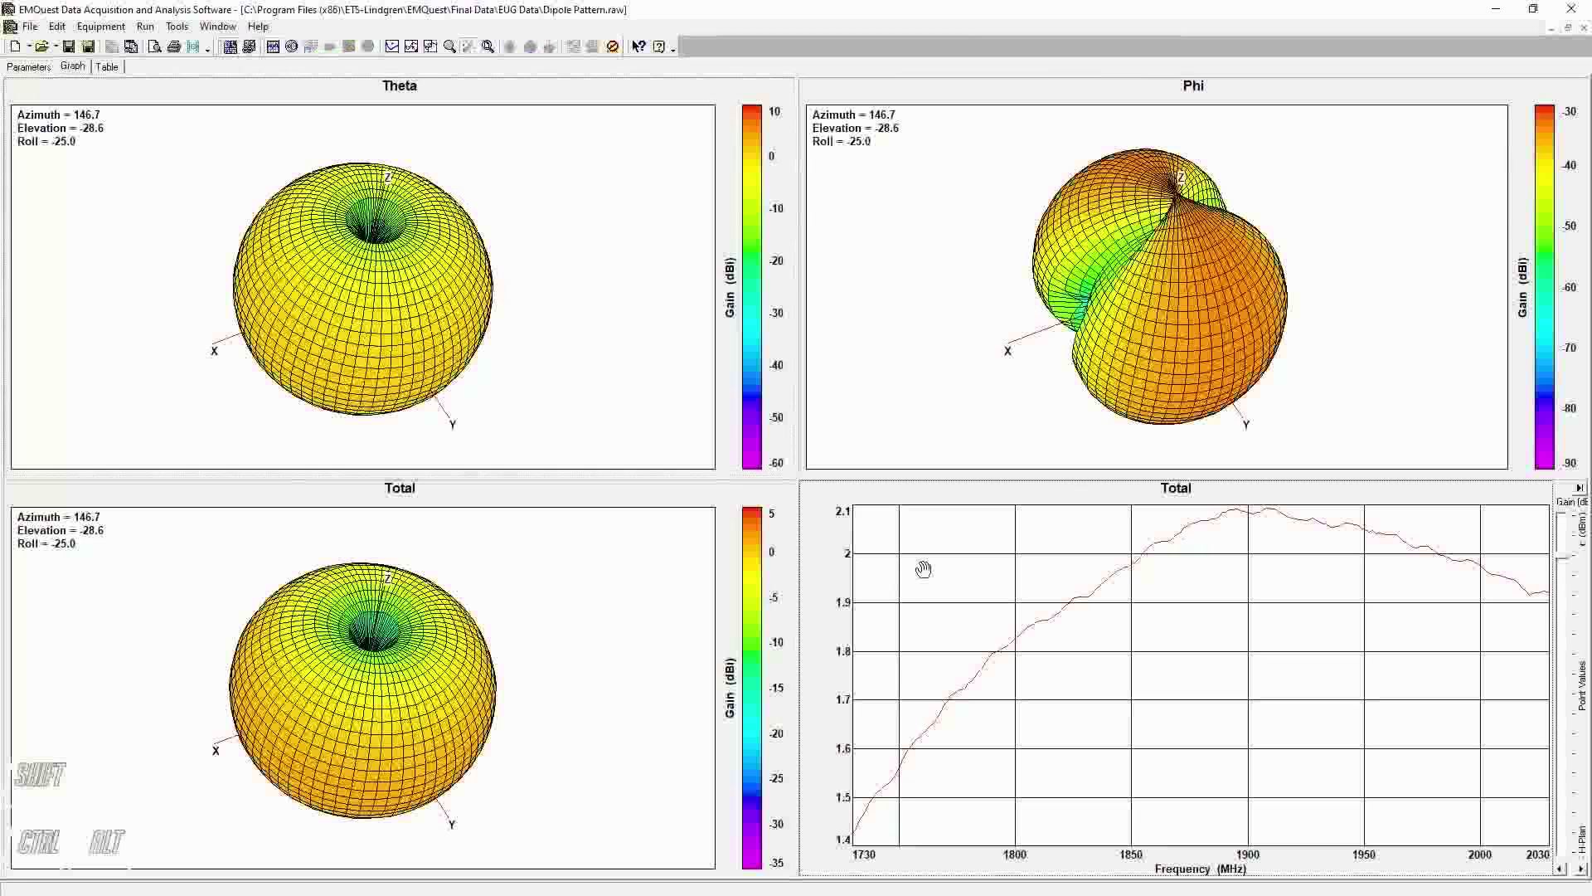
left_click(250, 49, "shift")
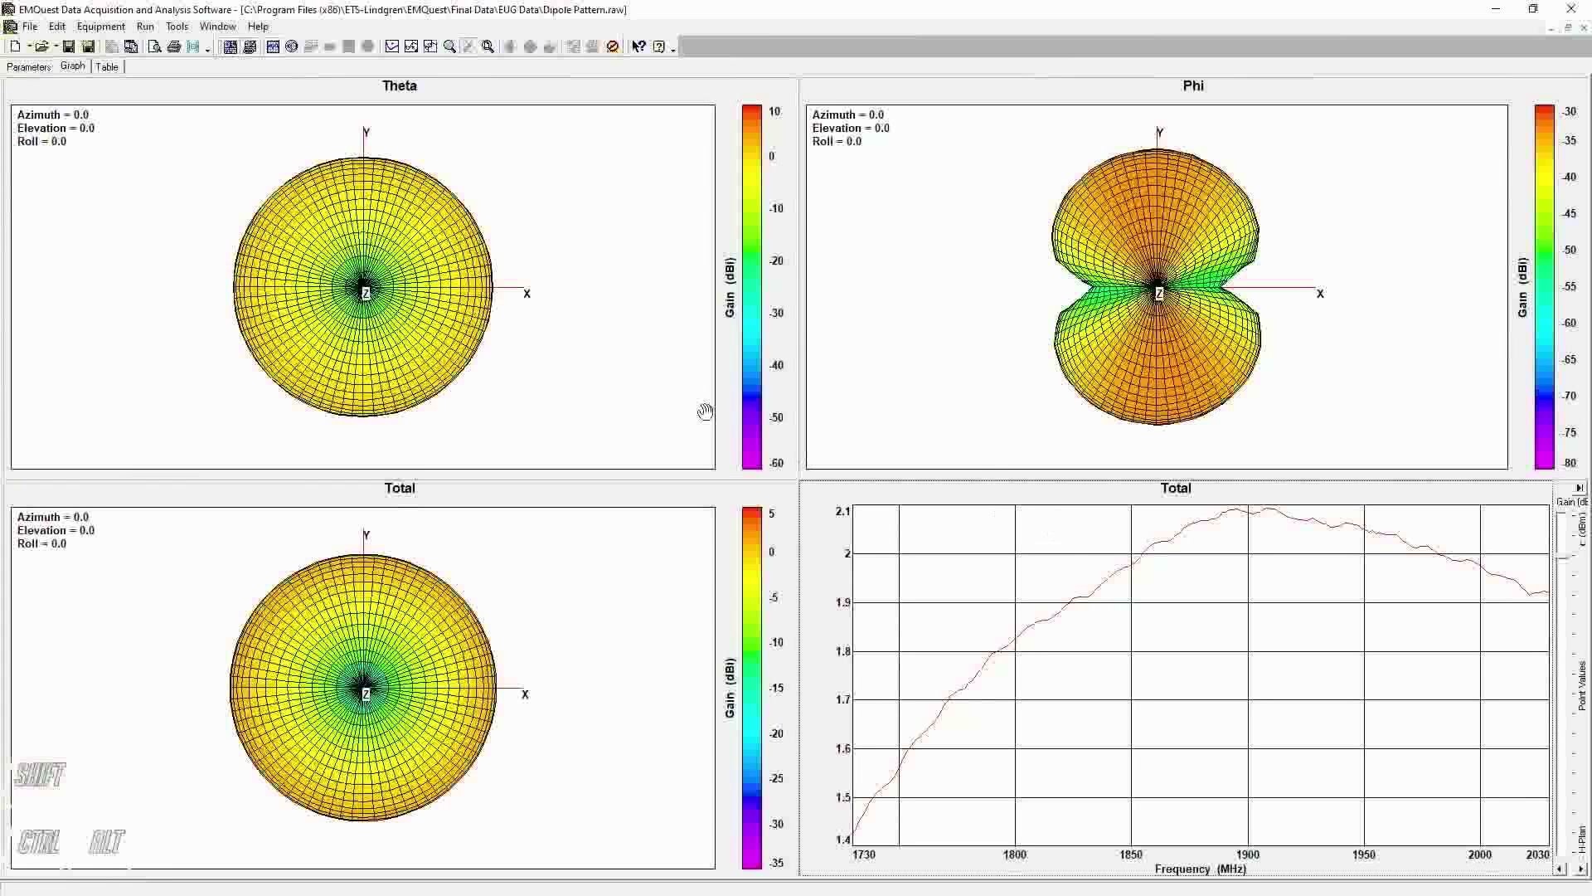
left_click_drag(444, 299, 310, 336)
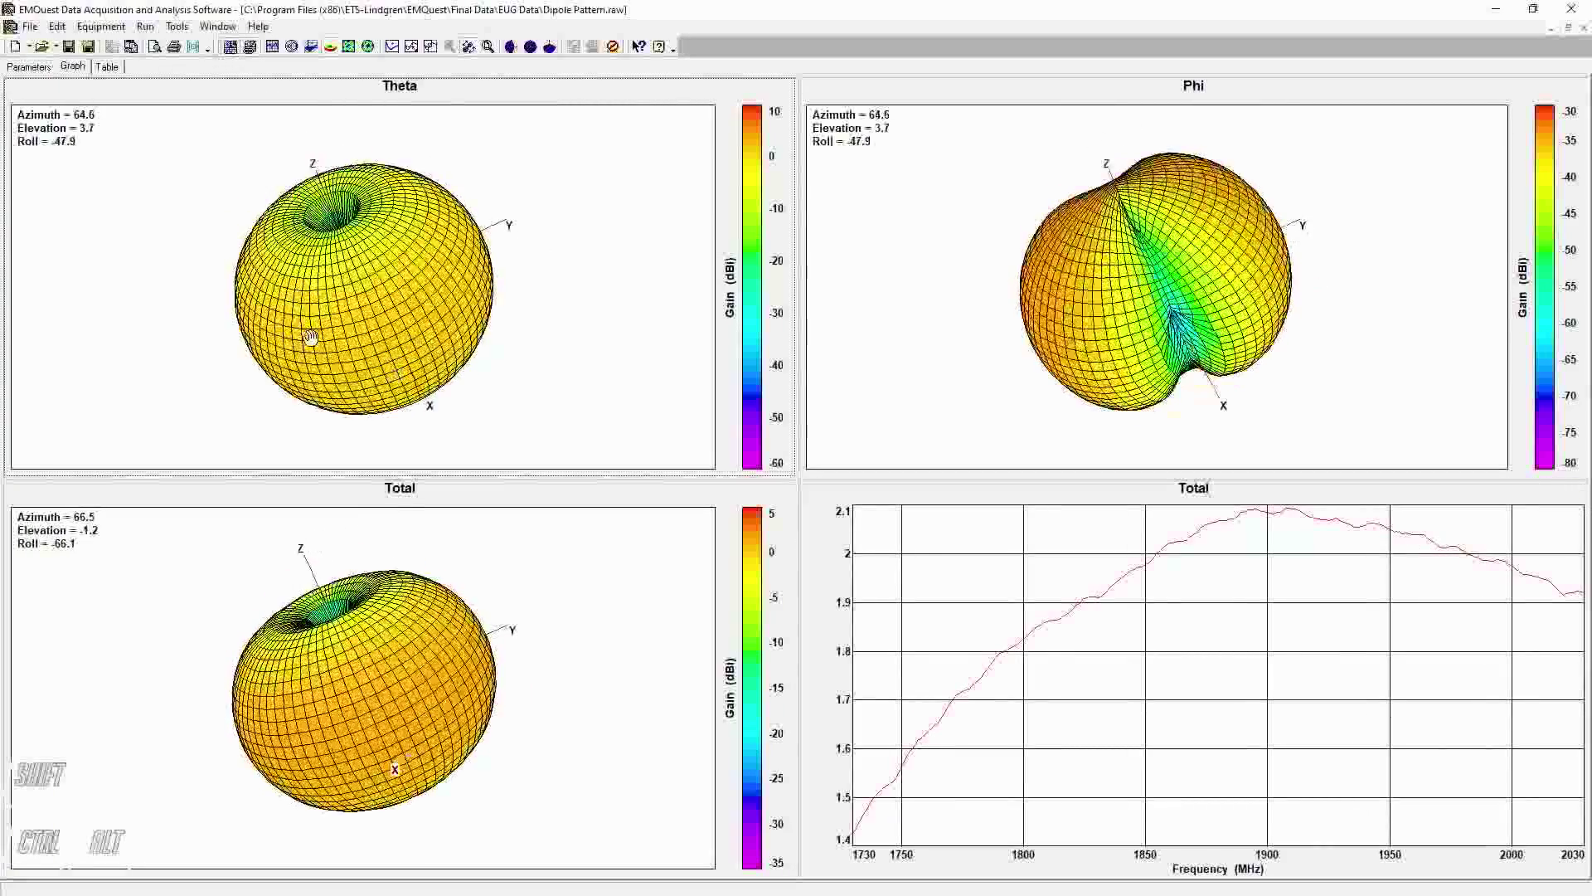
Unlink all graphs from the Total line graph and rotate the Theta, 3D Total and Phi patterns individually.
left_click(917, 551, "shift")
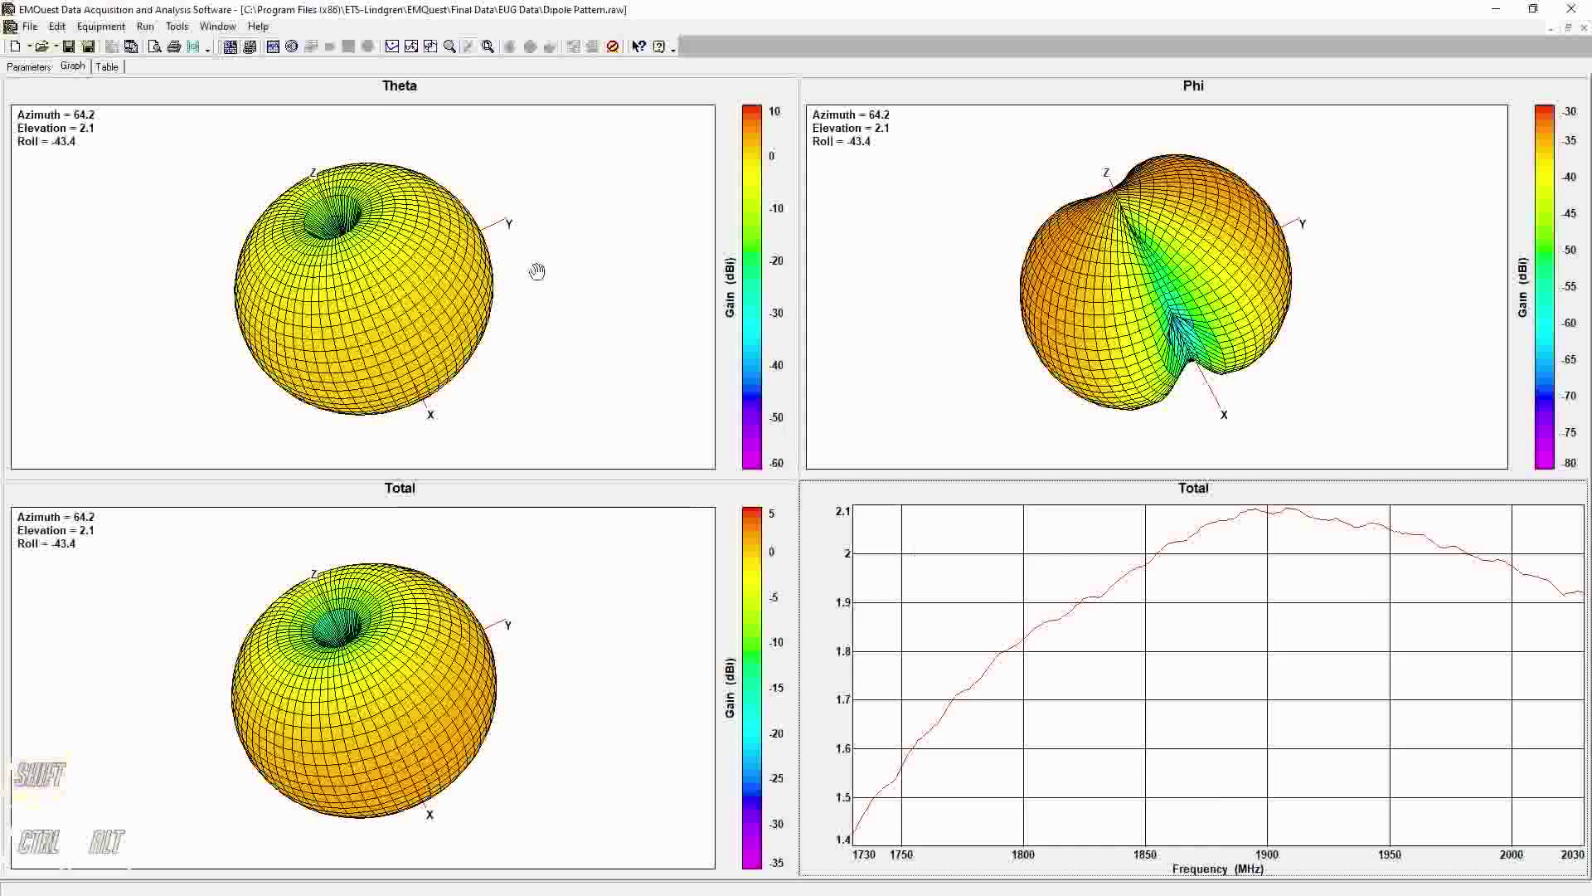
left_click(249, 49, "shift")
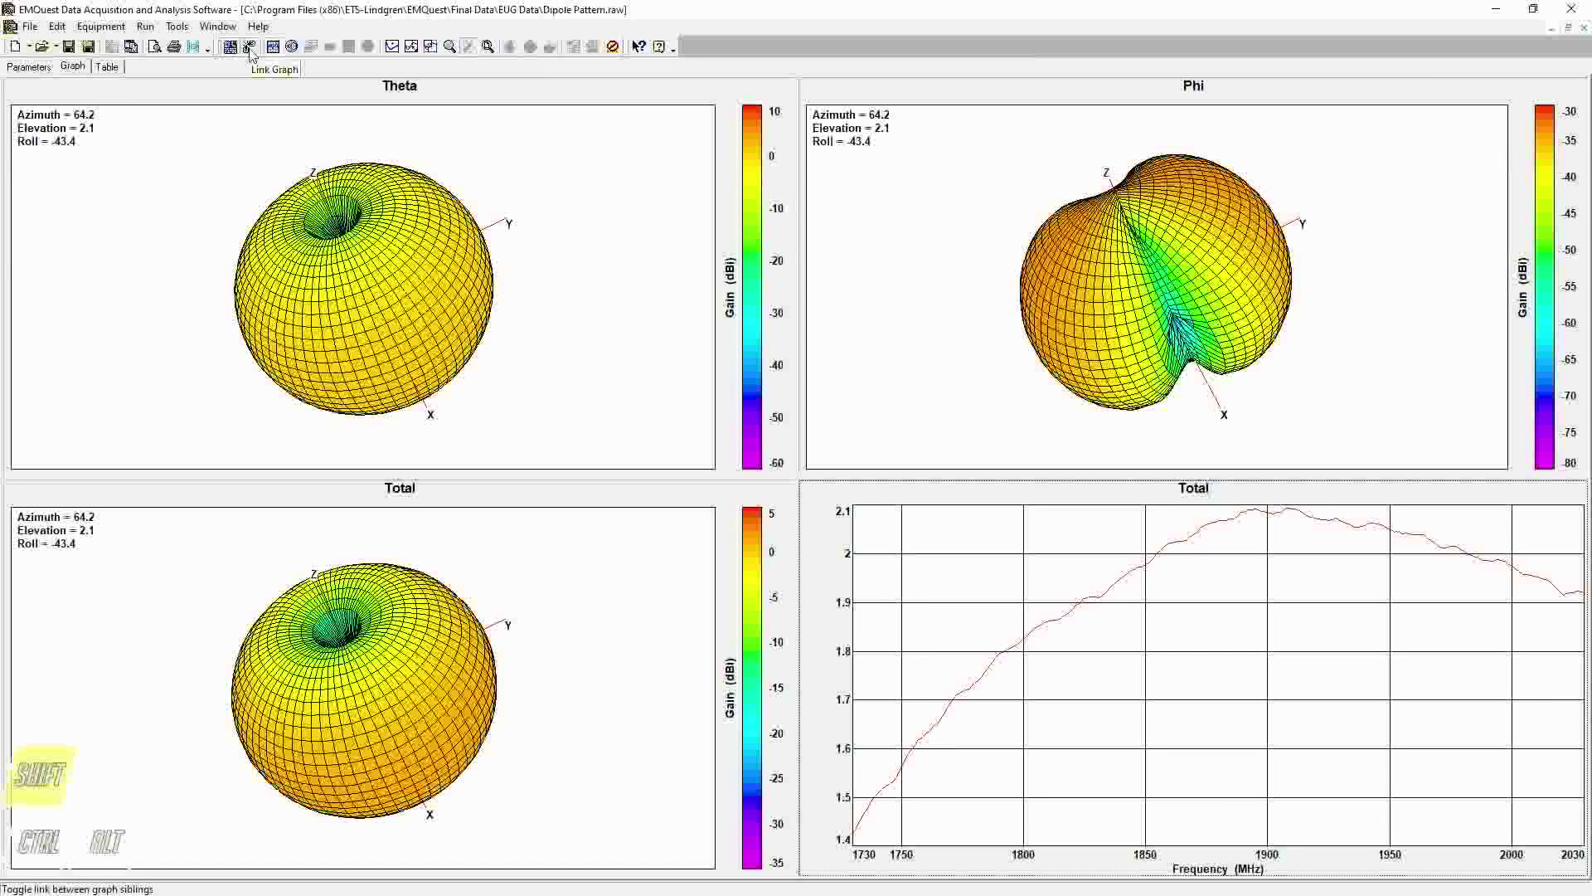
left_click_drag(399, 270, 489, 339)
left_click_drag(356, 614, 452, 585)
left_click_drag(1111, 214, 1122, 268)
Relink all graphs at once and rotate the Theta, Phi and 3D Total patterns together through several orientations.
key("shift")
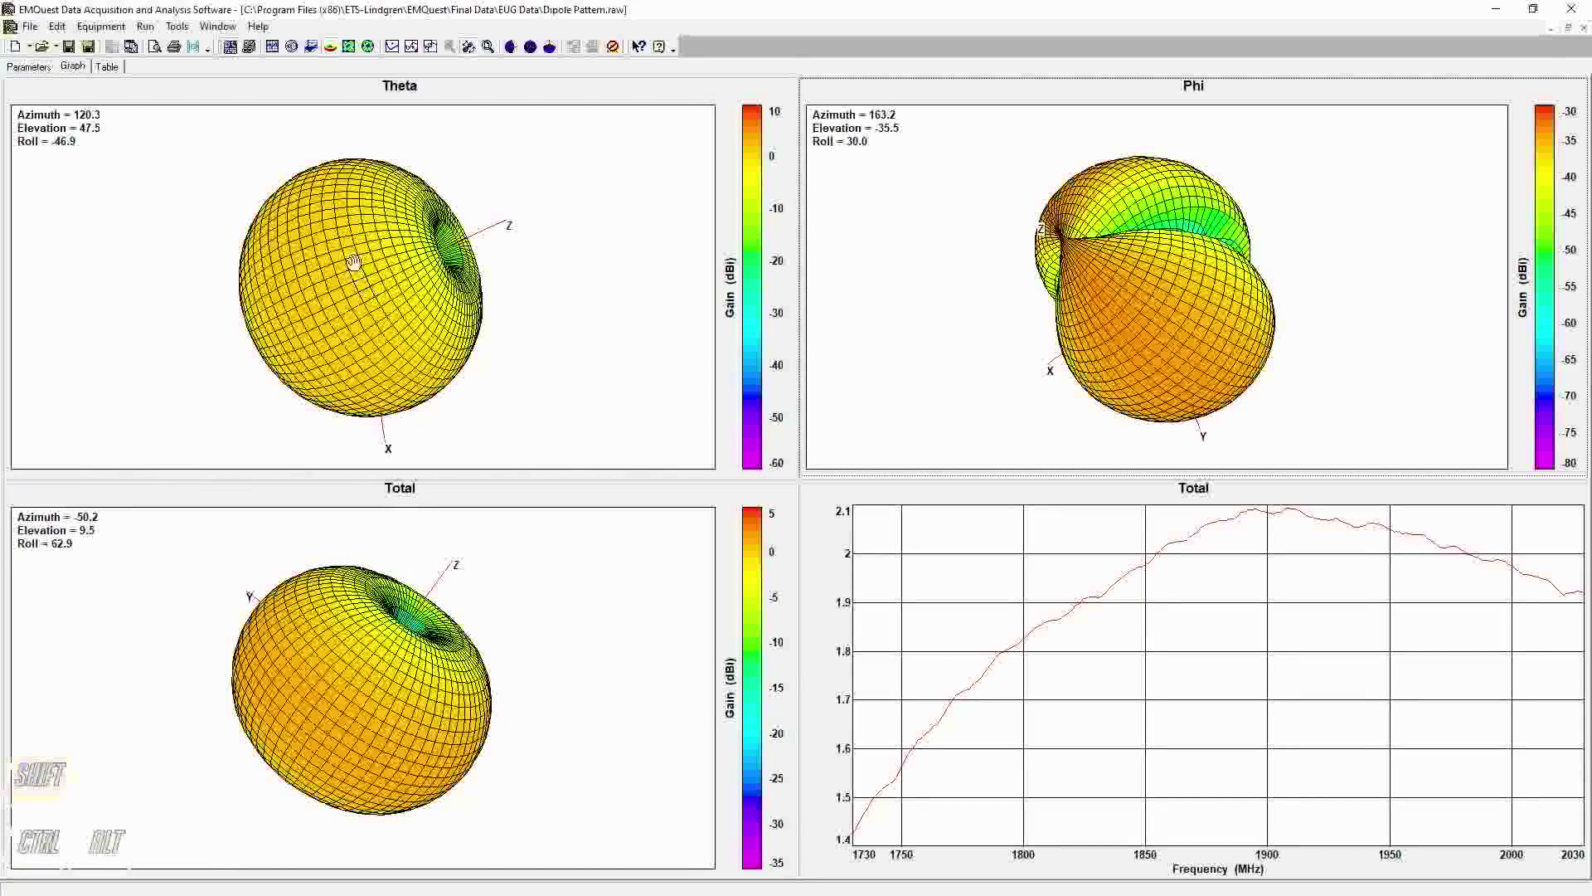
left_click(250, 47, "shift")
left_click_drag(1128, 307, 1255, 302)
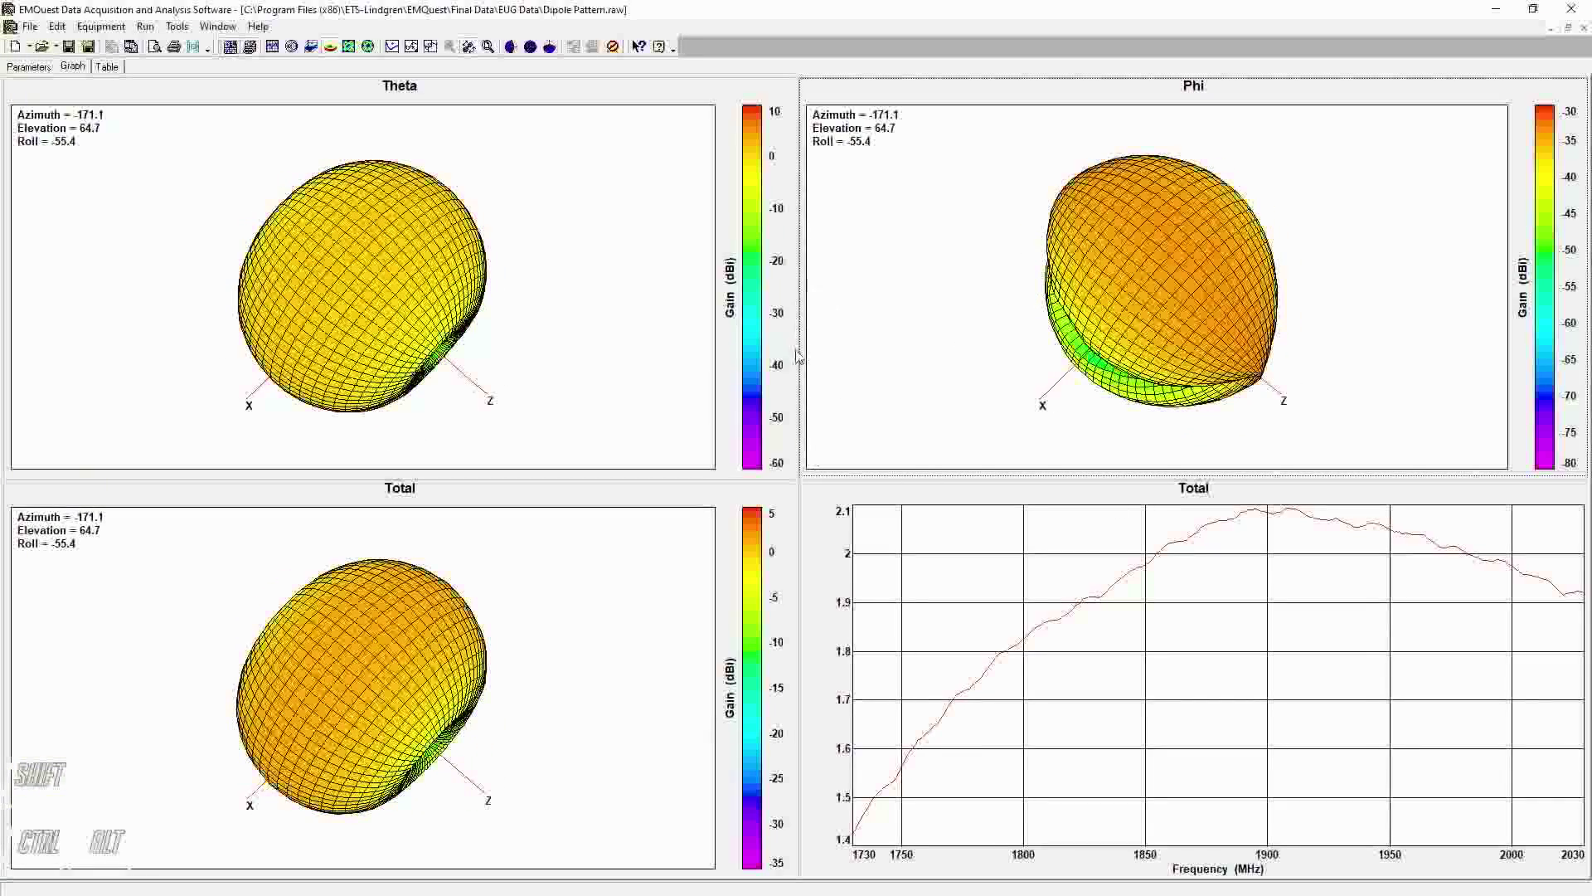
left_click_drag(452, 325, 506, 241)
left_click_drag(322, 240, 522, 204)
Switch the linked graphs to Cartesian plots and back to spherical 3D, rotating them to about azimuth 1.2, elevation -48.4, roll 79.0.
left_click(272, 46)
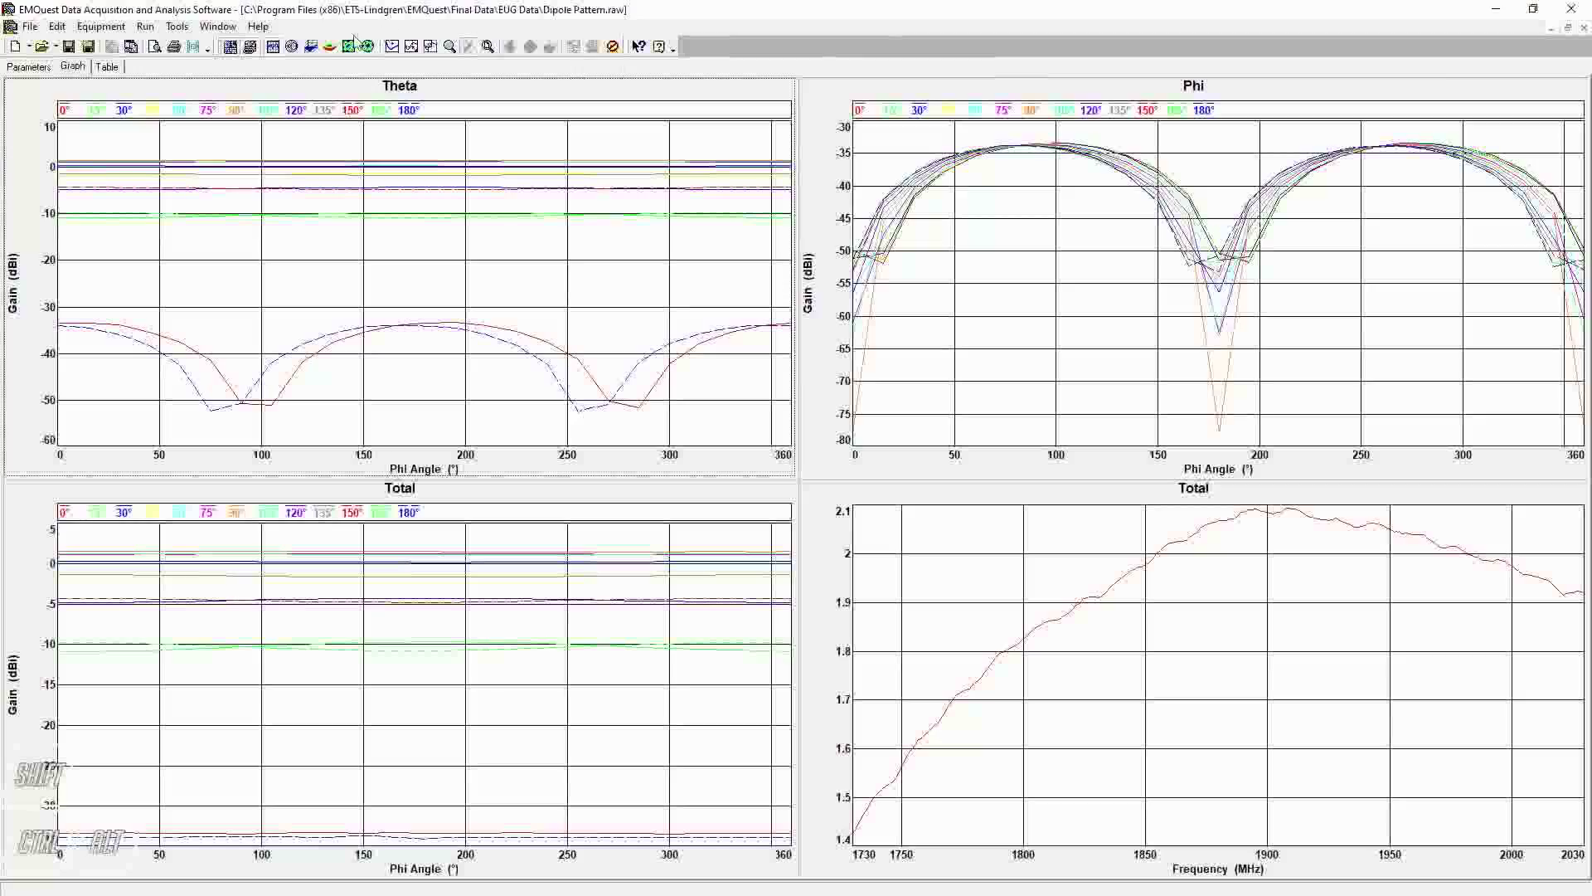
left_click(331, 47)
left_click_drag(426, 295, 946, 695)
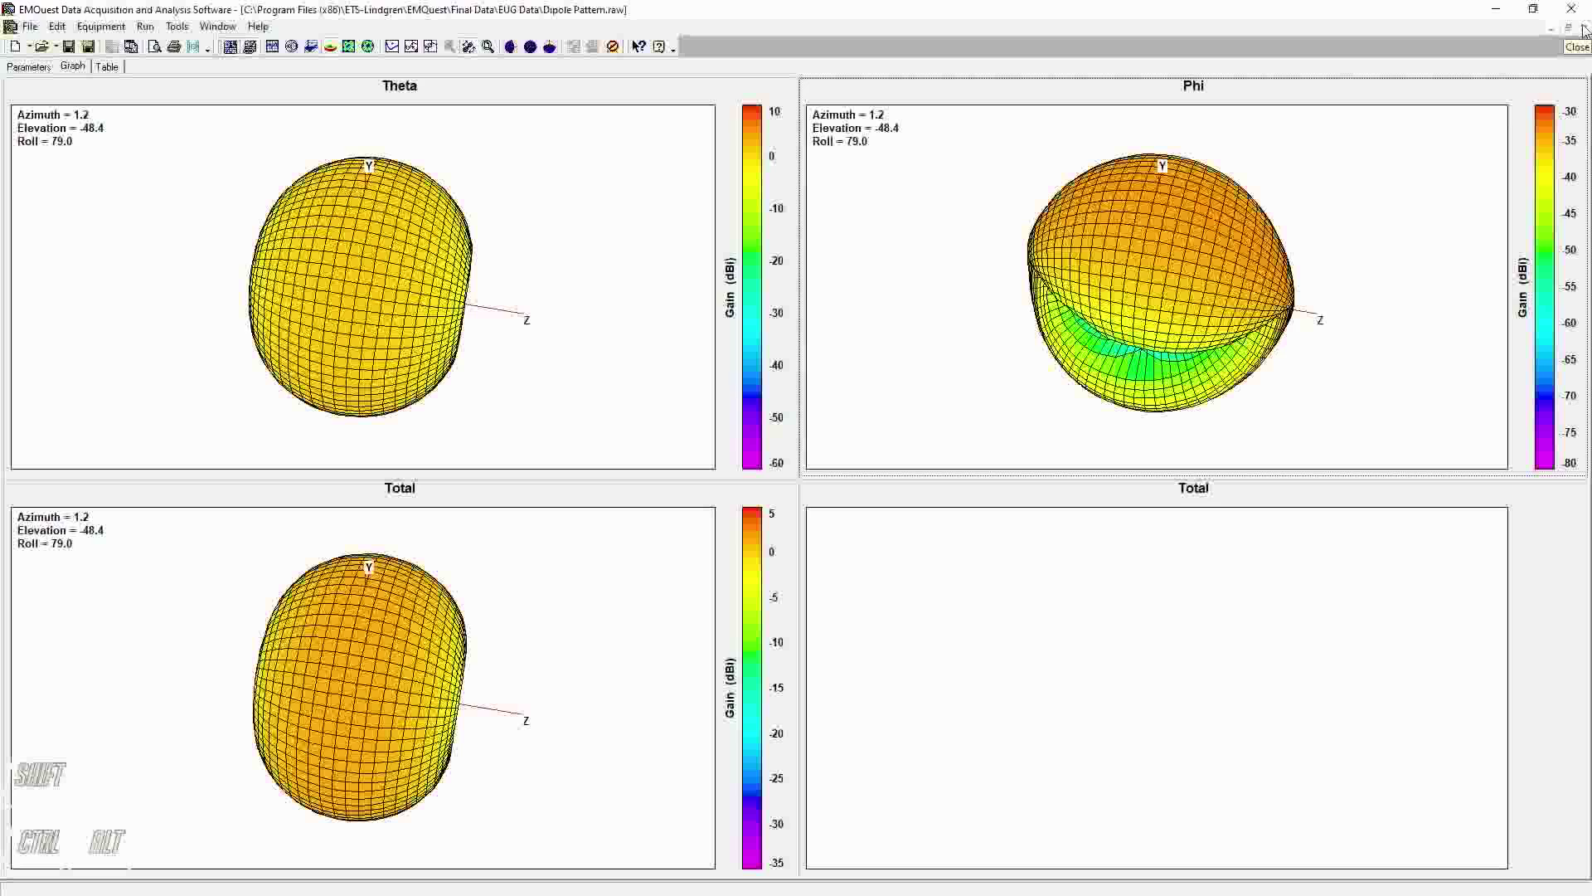
Close the current measurement and reopen Dipole Pattern.raw from the recent files.
left_click(1584, 30)
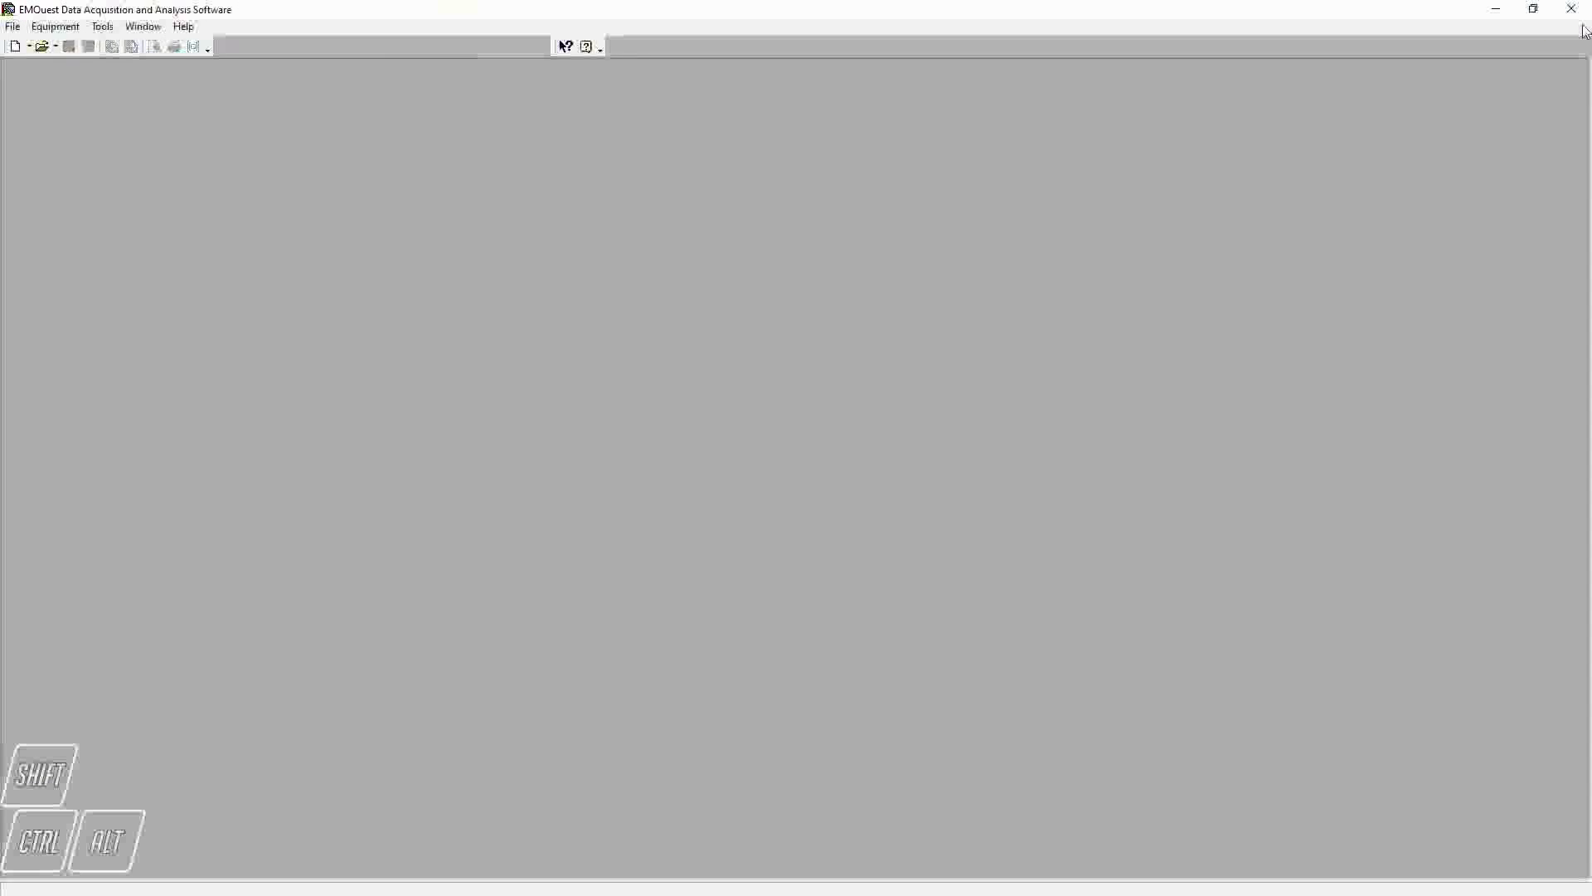
left_click(12, 26)
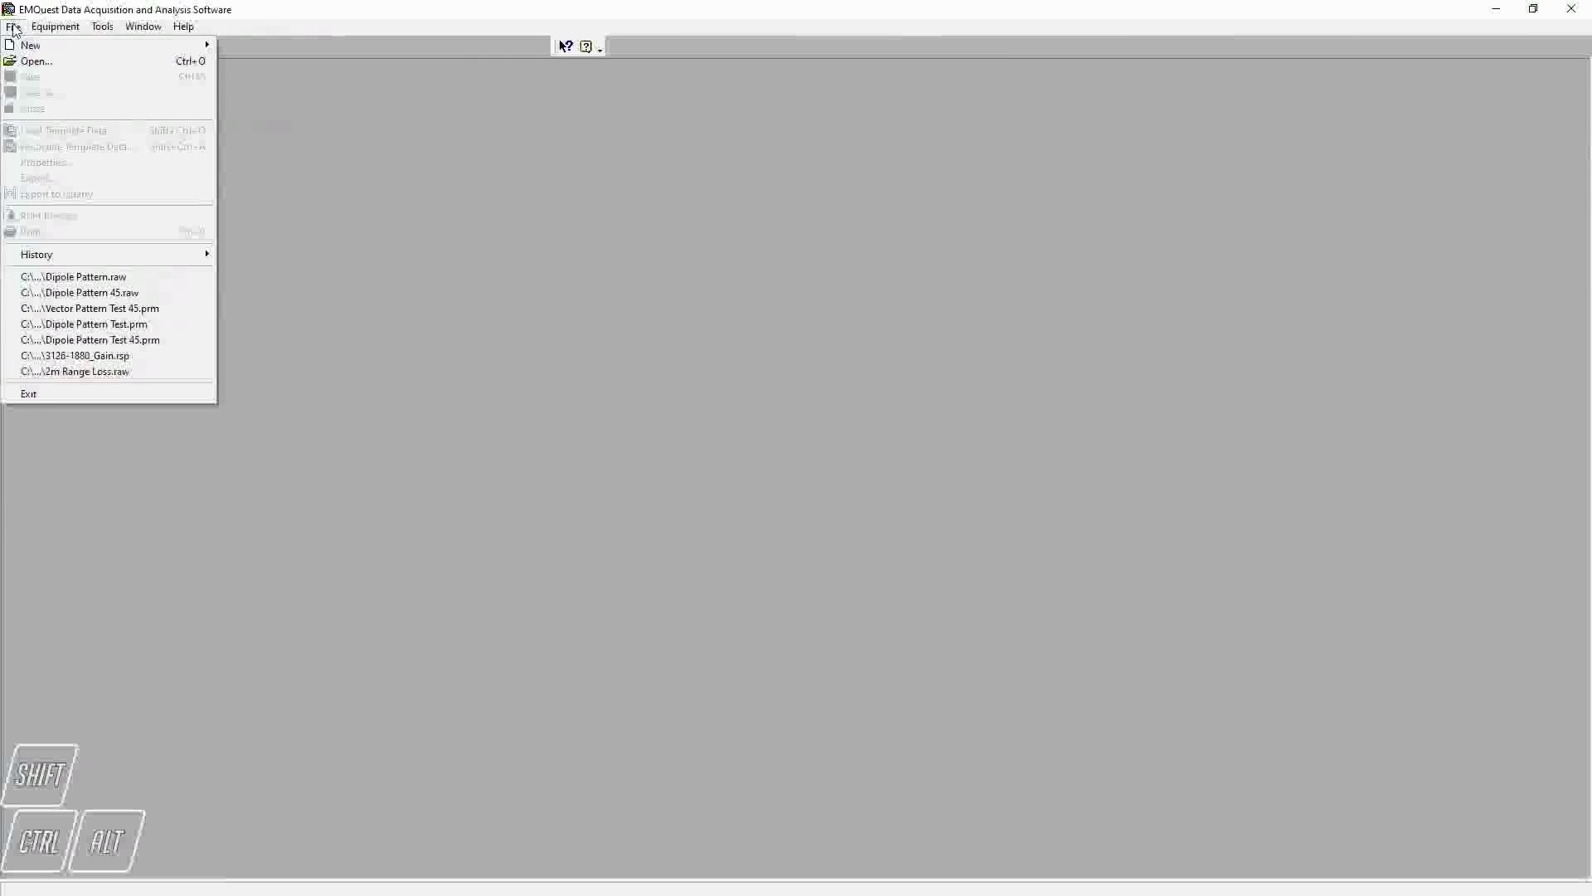
left_click(70, 281)
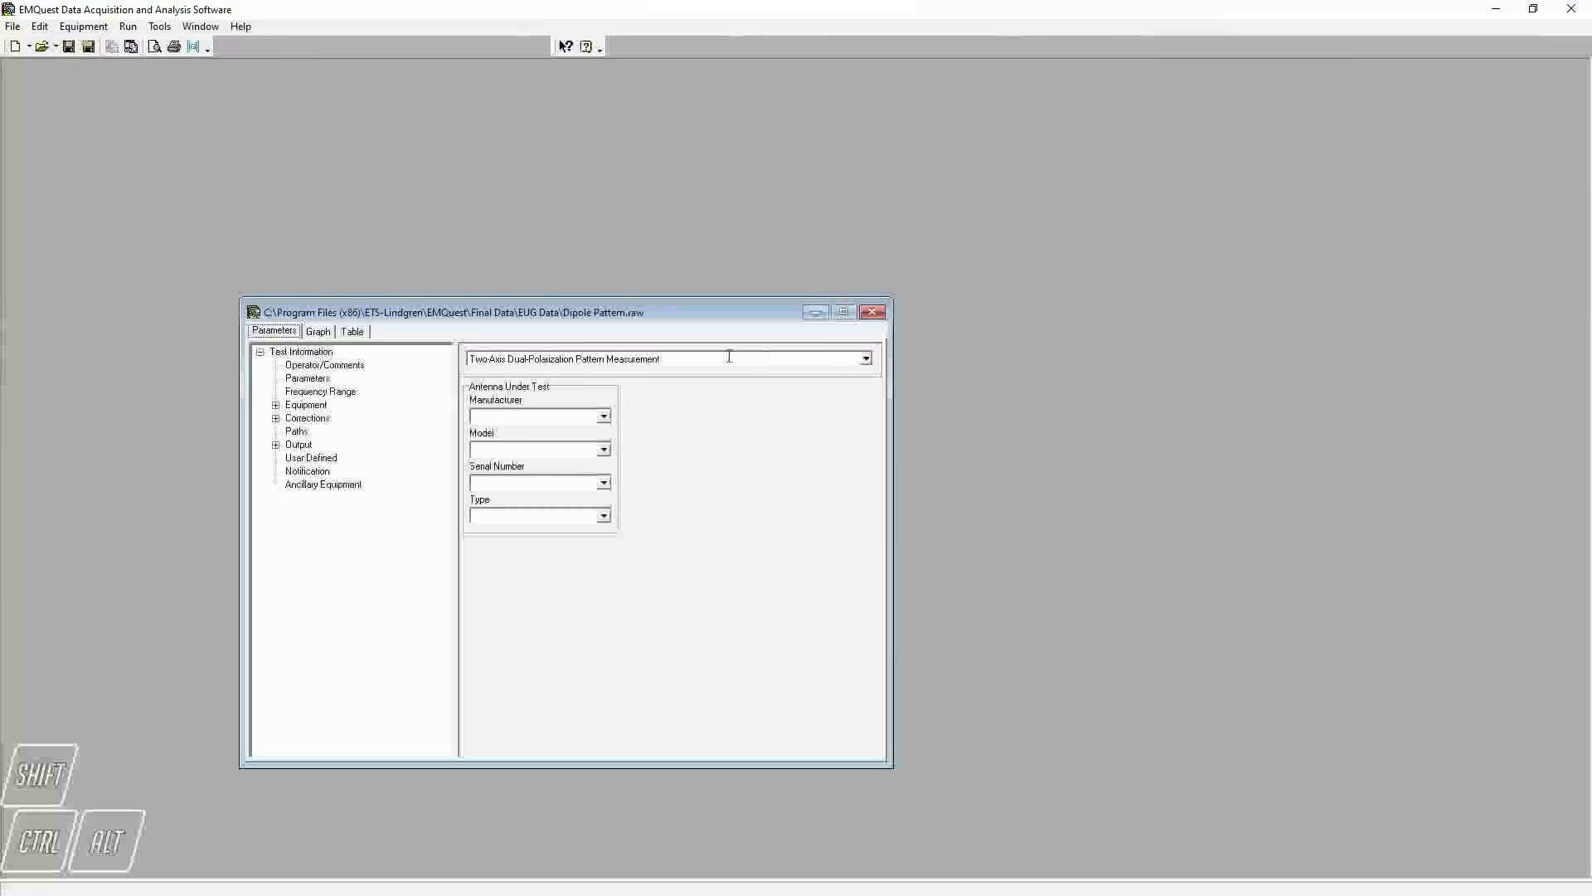
Show the measurement's graphs in a maximized window, with all four graphs displayed as panes.
left_click(319, 331)
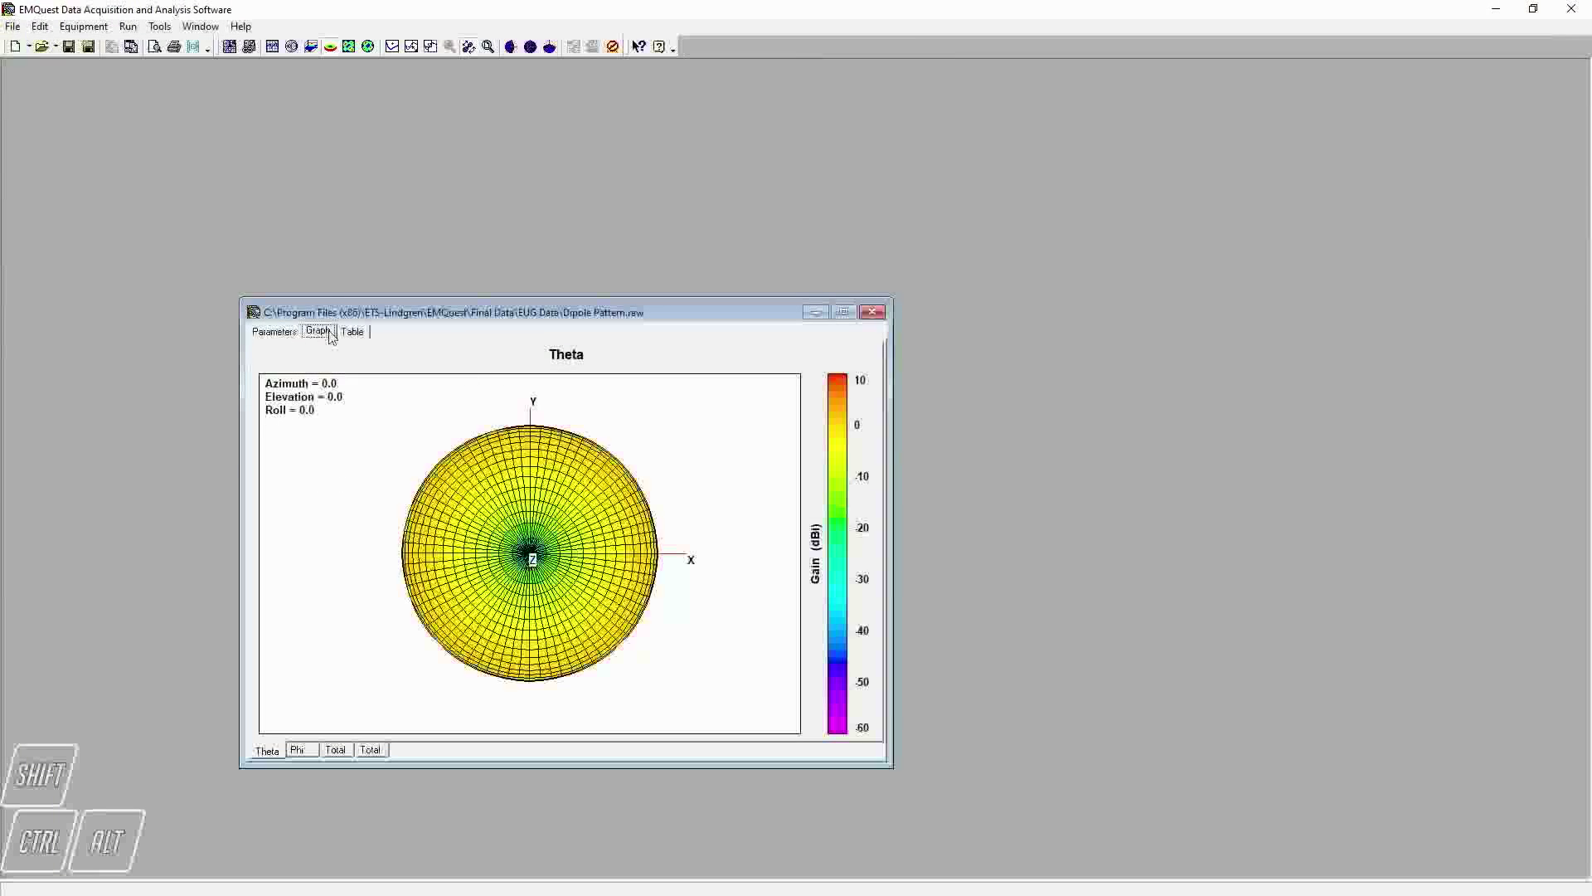
left_click(843, 311)
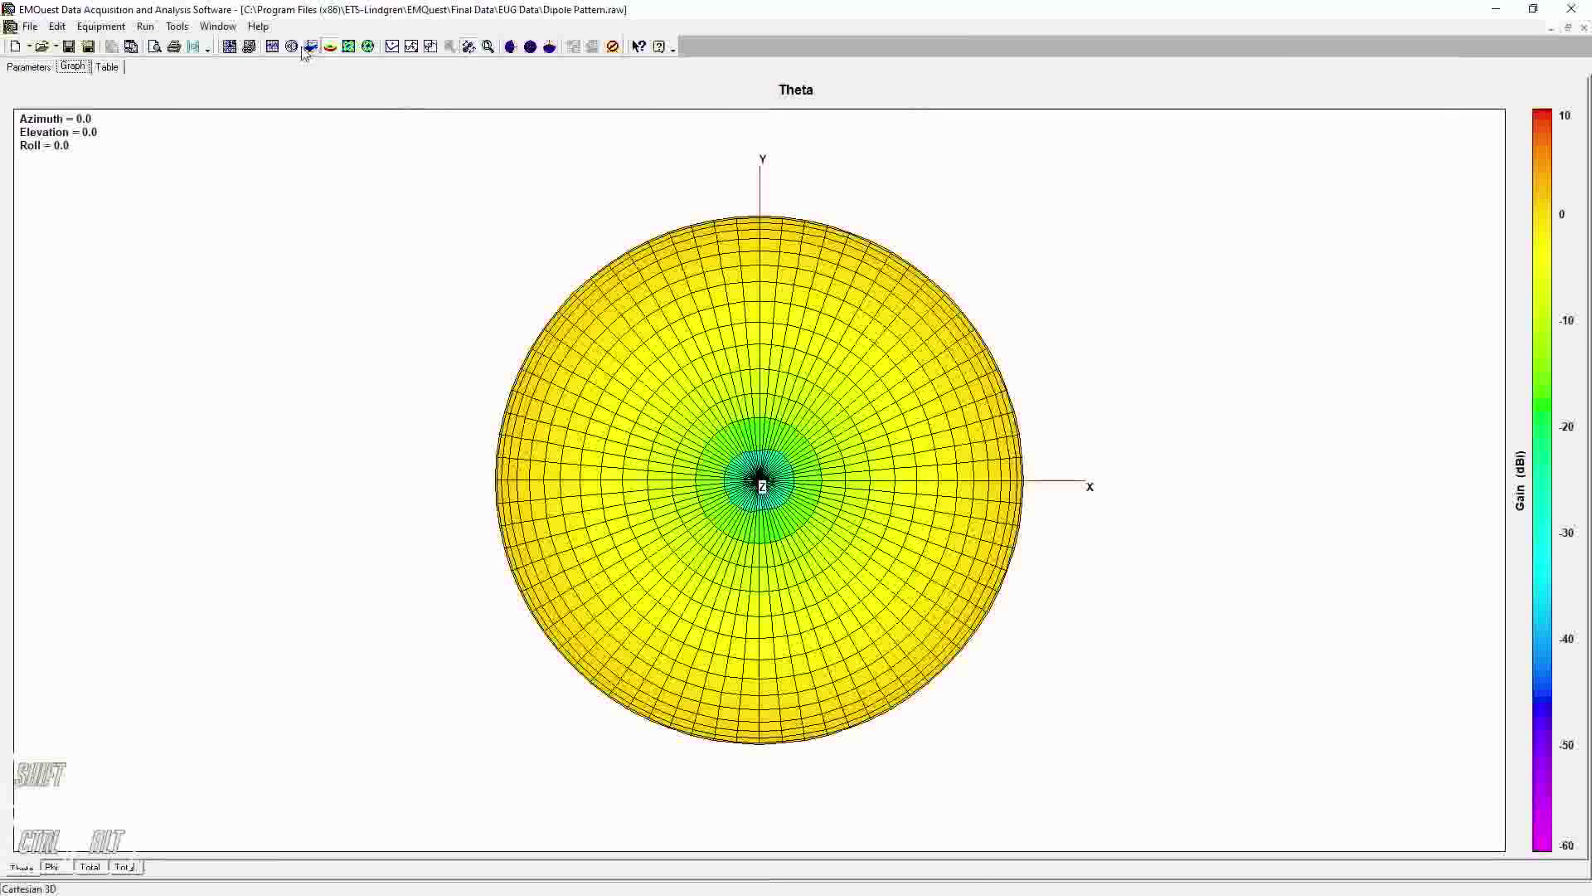
left_click(232, 50)
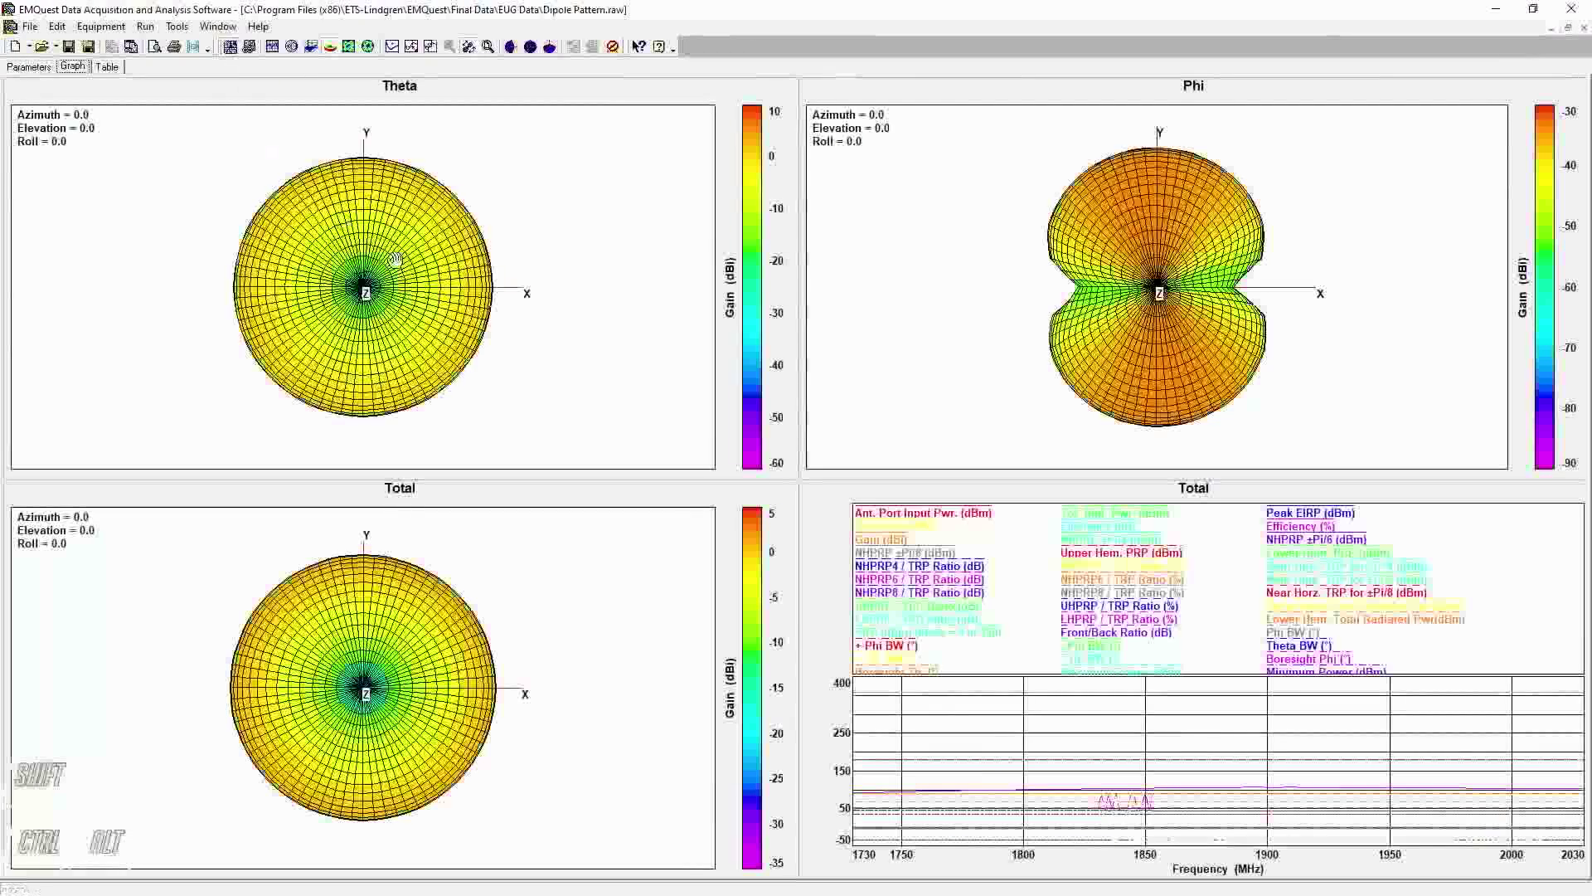
Try letting graph data stored in files override the defaults in the graph options, switch back to defaults overriding, and cancel the options.
left_click(177, 27)
left_click(207, 45)
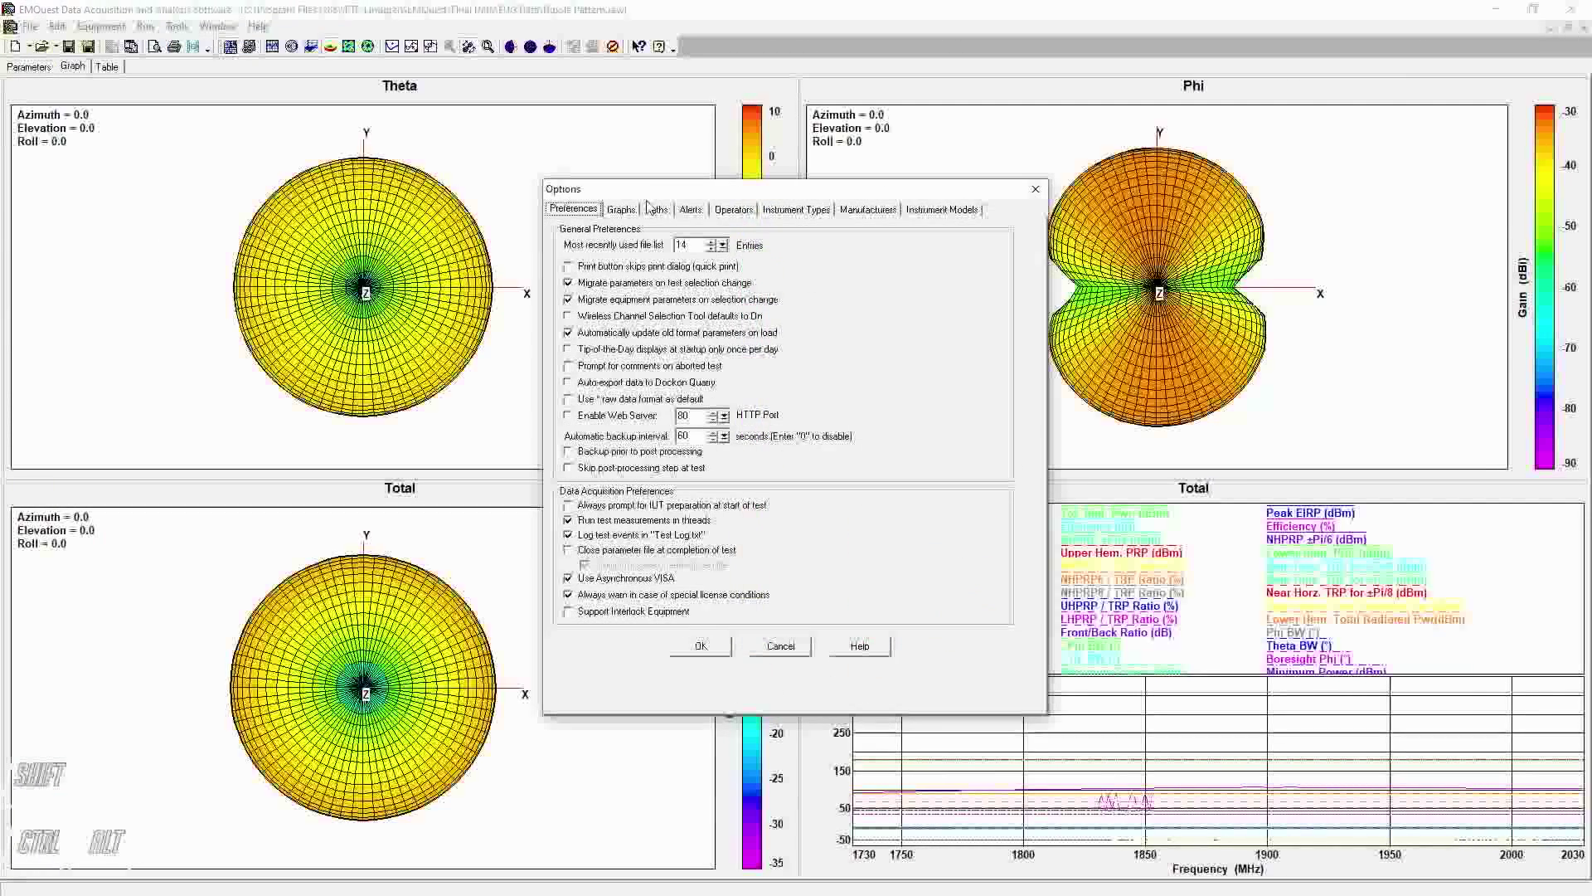
left_click(635, 212)
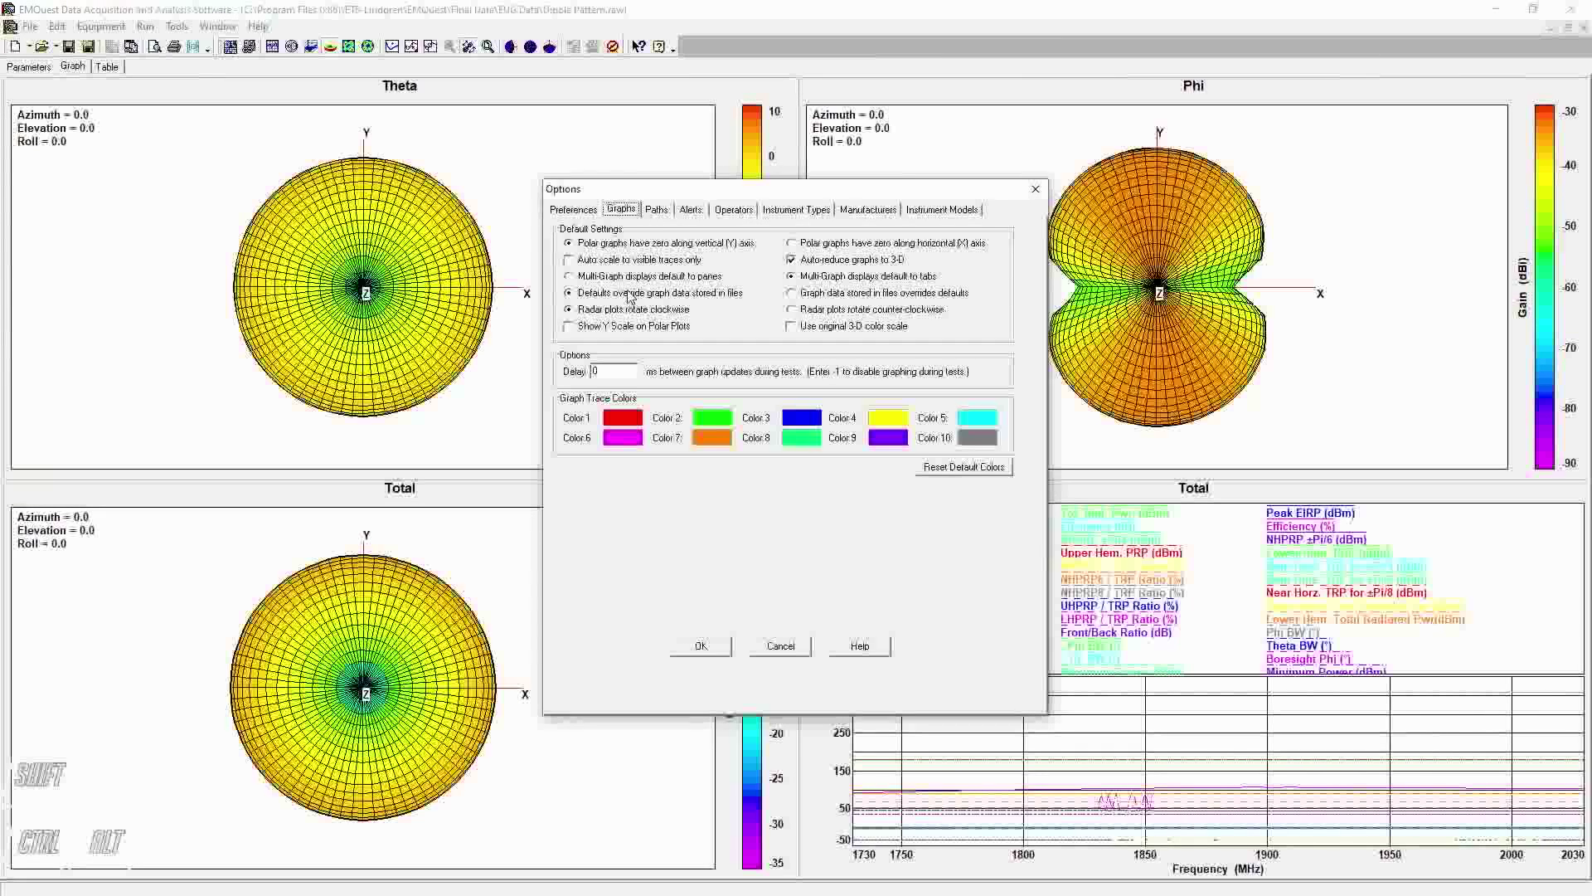
left_click(811, 296)
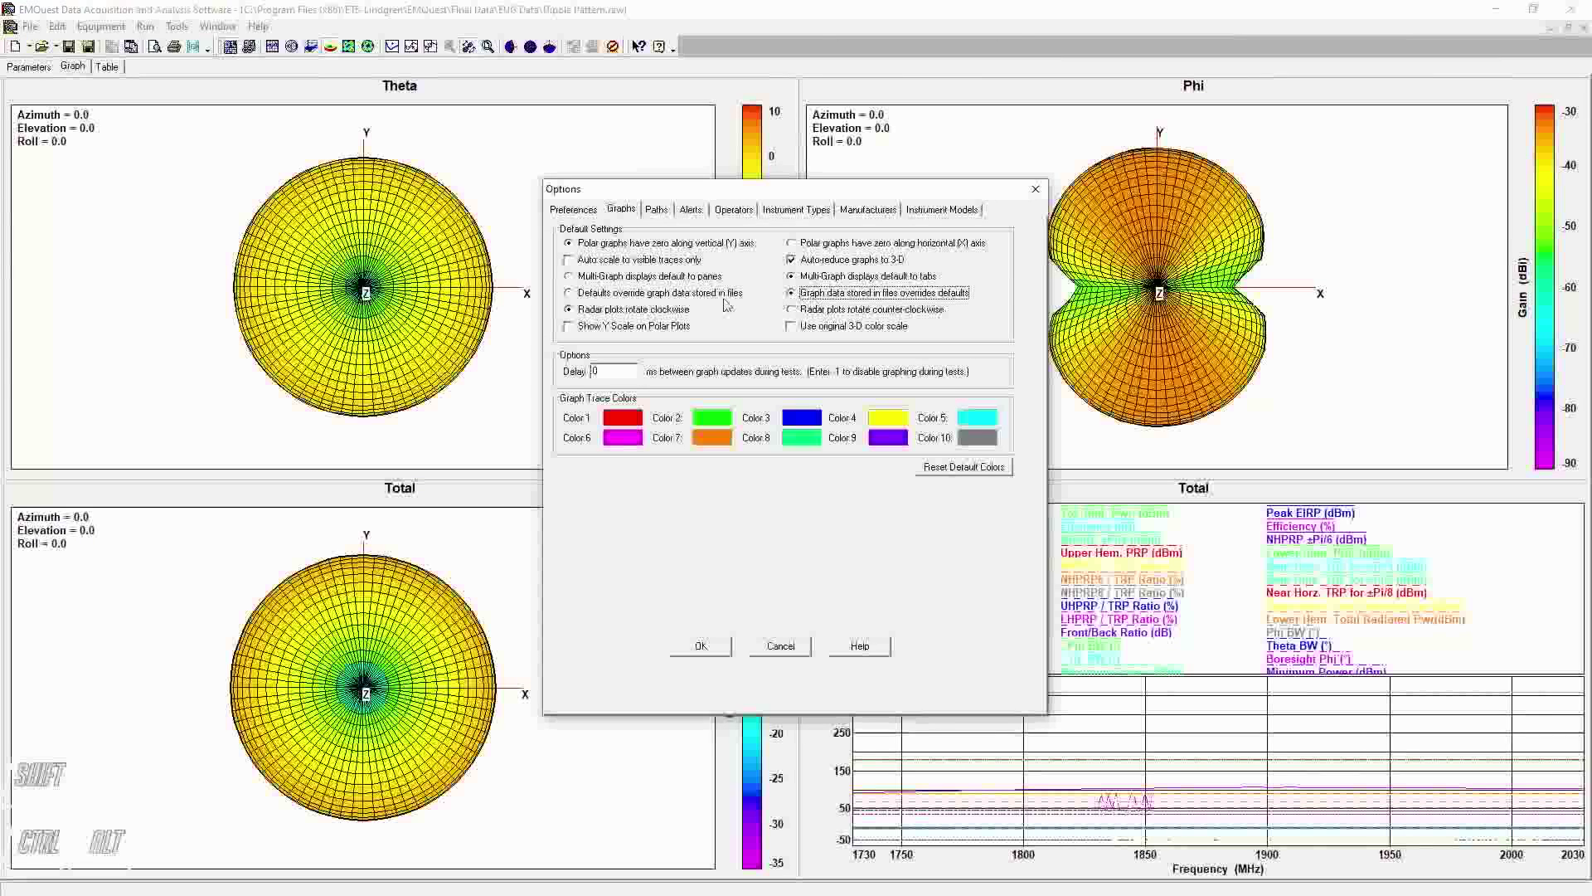
left_click(651, 294)
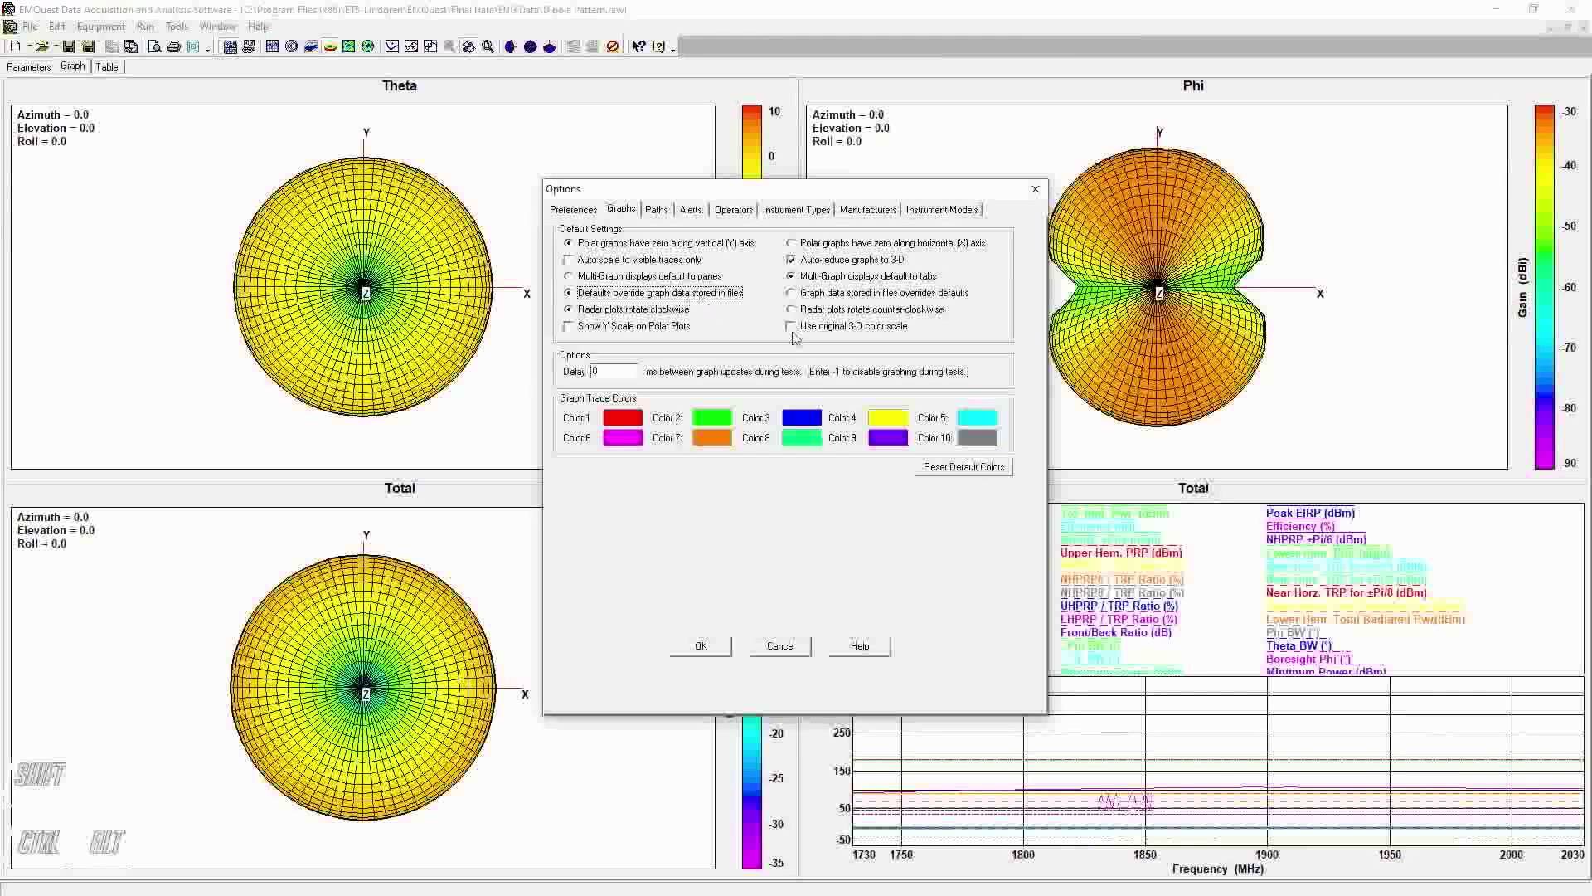
left_click(790, 652)
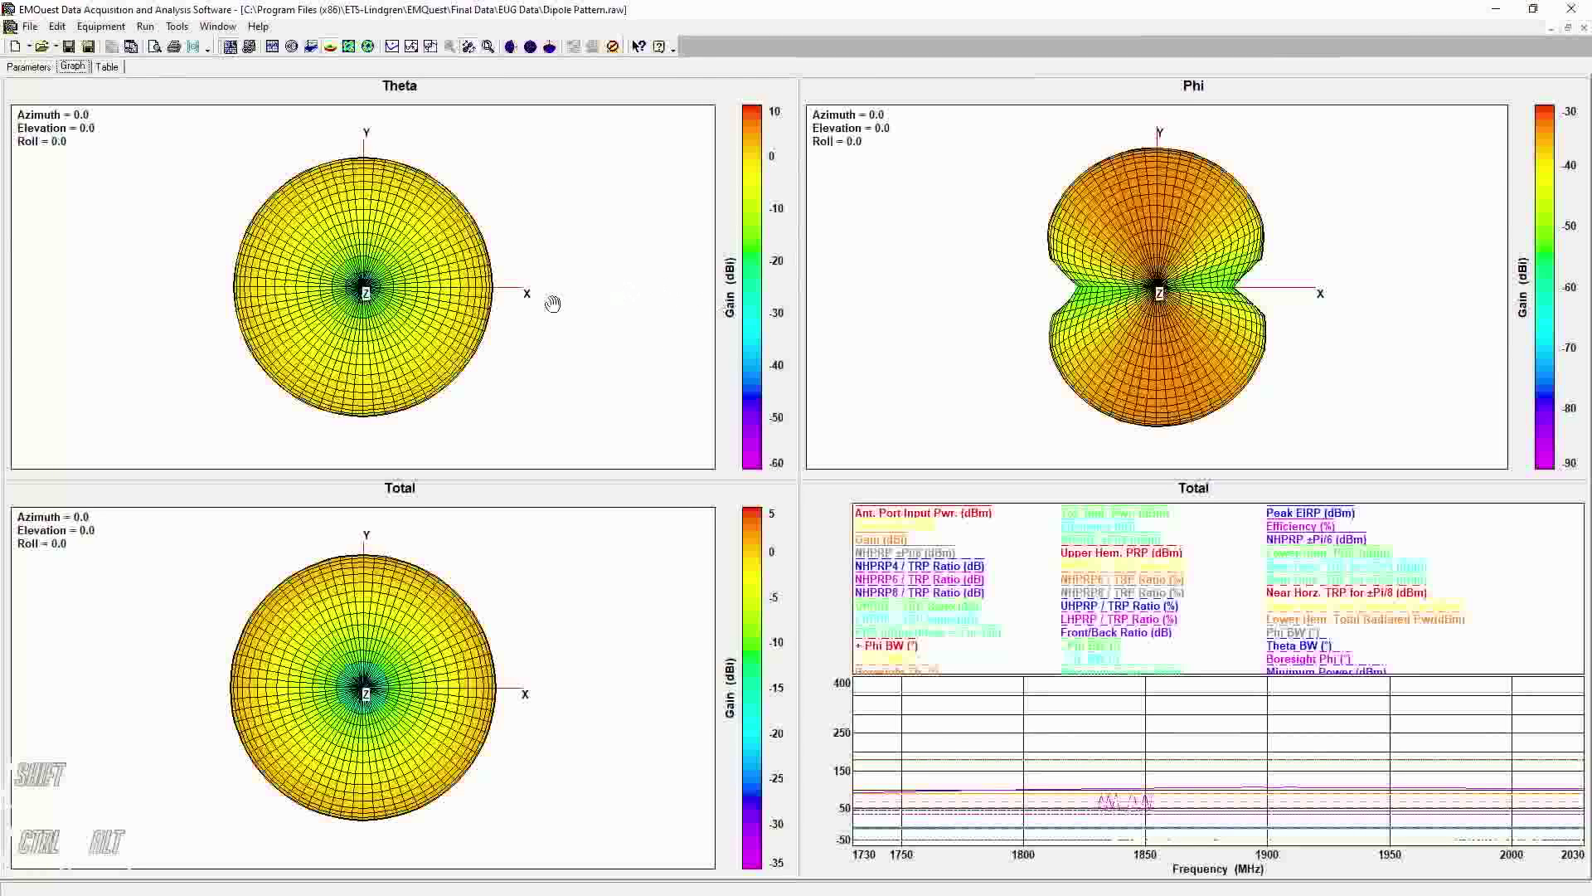
Change the Theta graph's Y axis label to "Gain of Antenna (dBi)" in its graph settings.
double_click(525, 219)
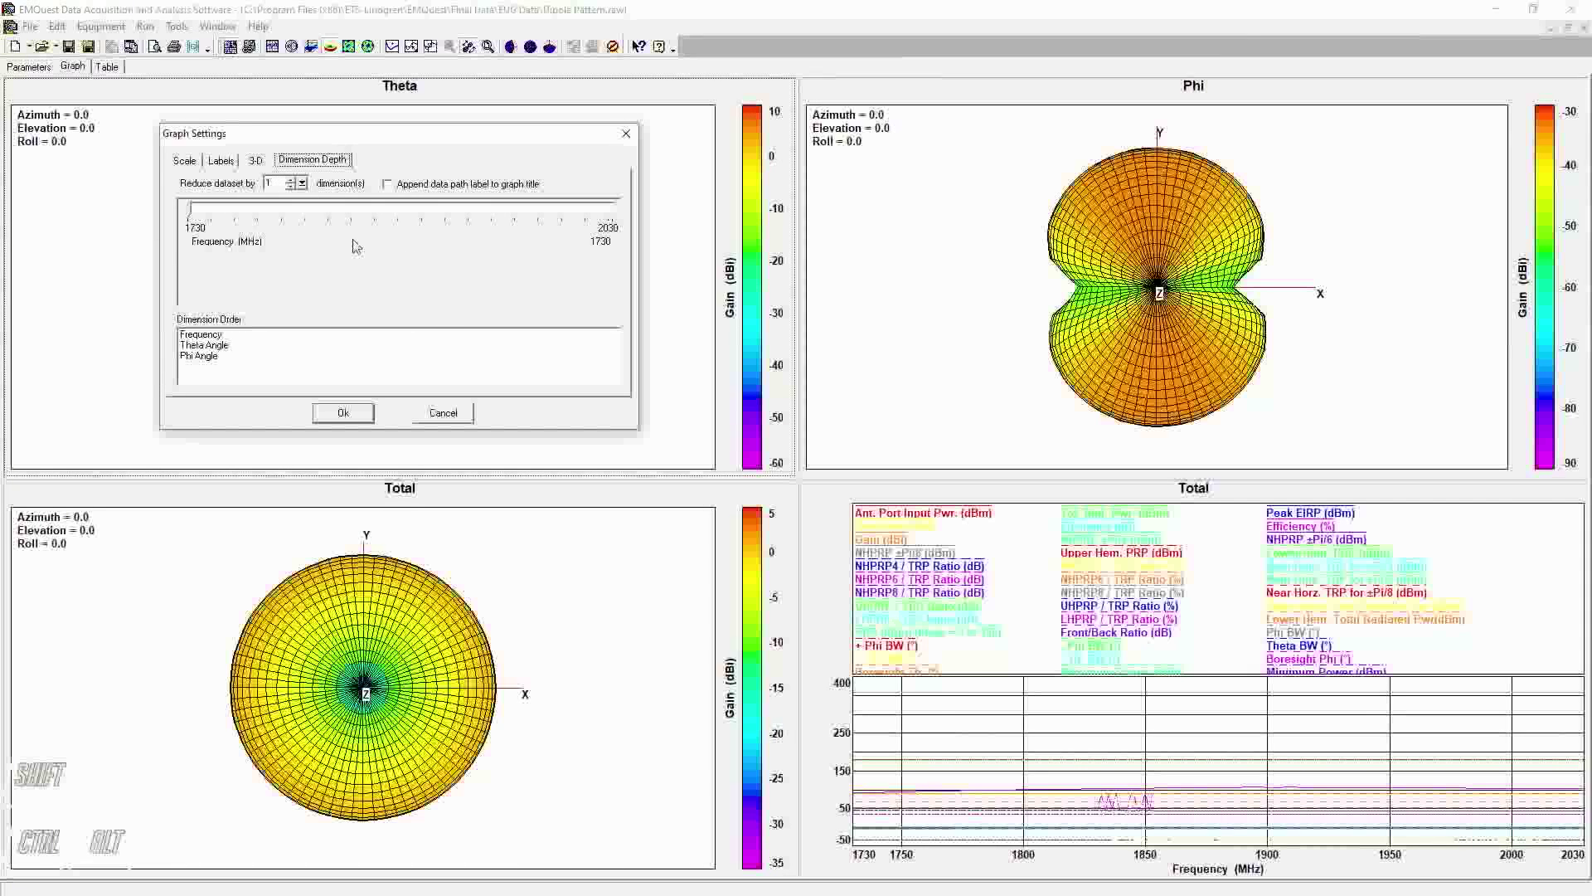
left_click(223, 161)
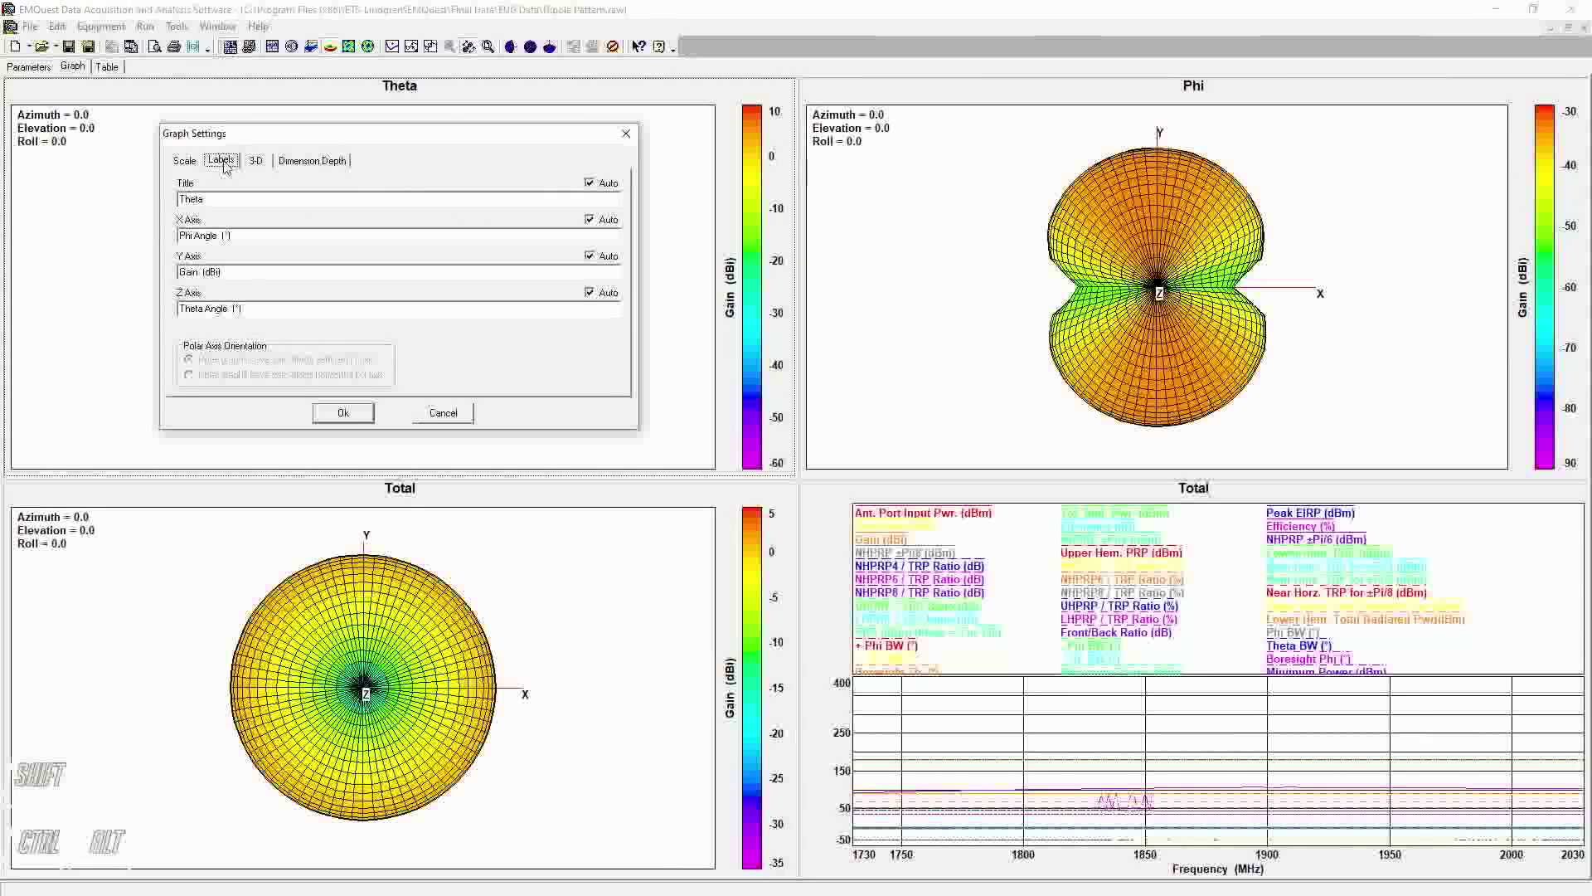
left_click(202, 273)
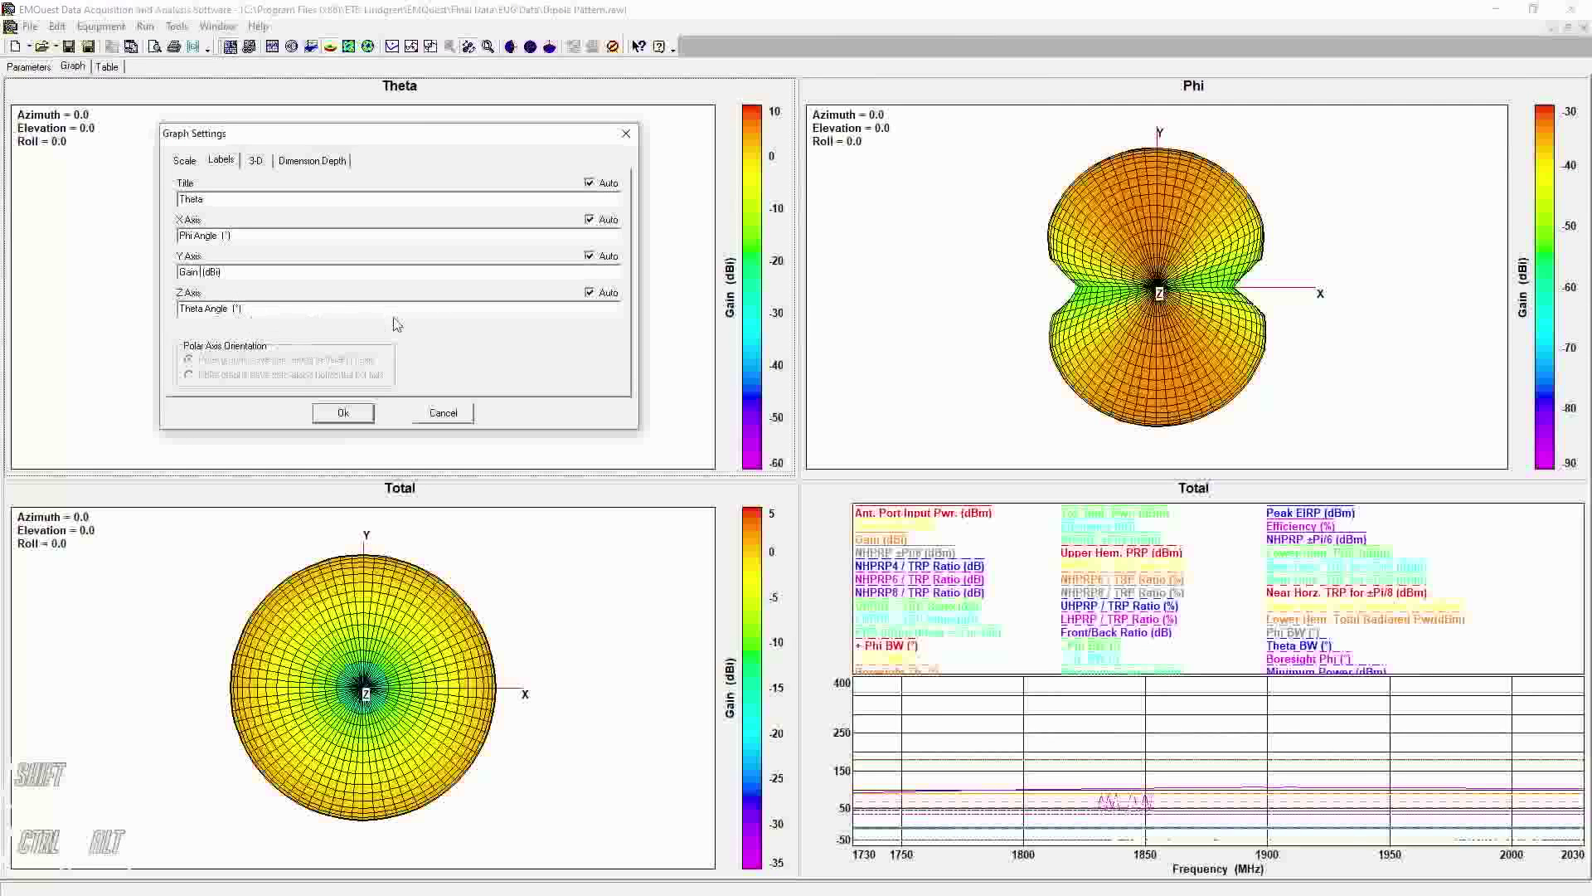
type("of An")
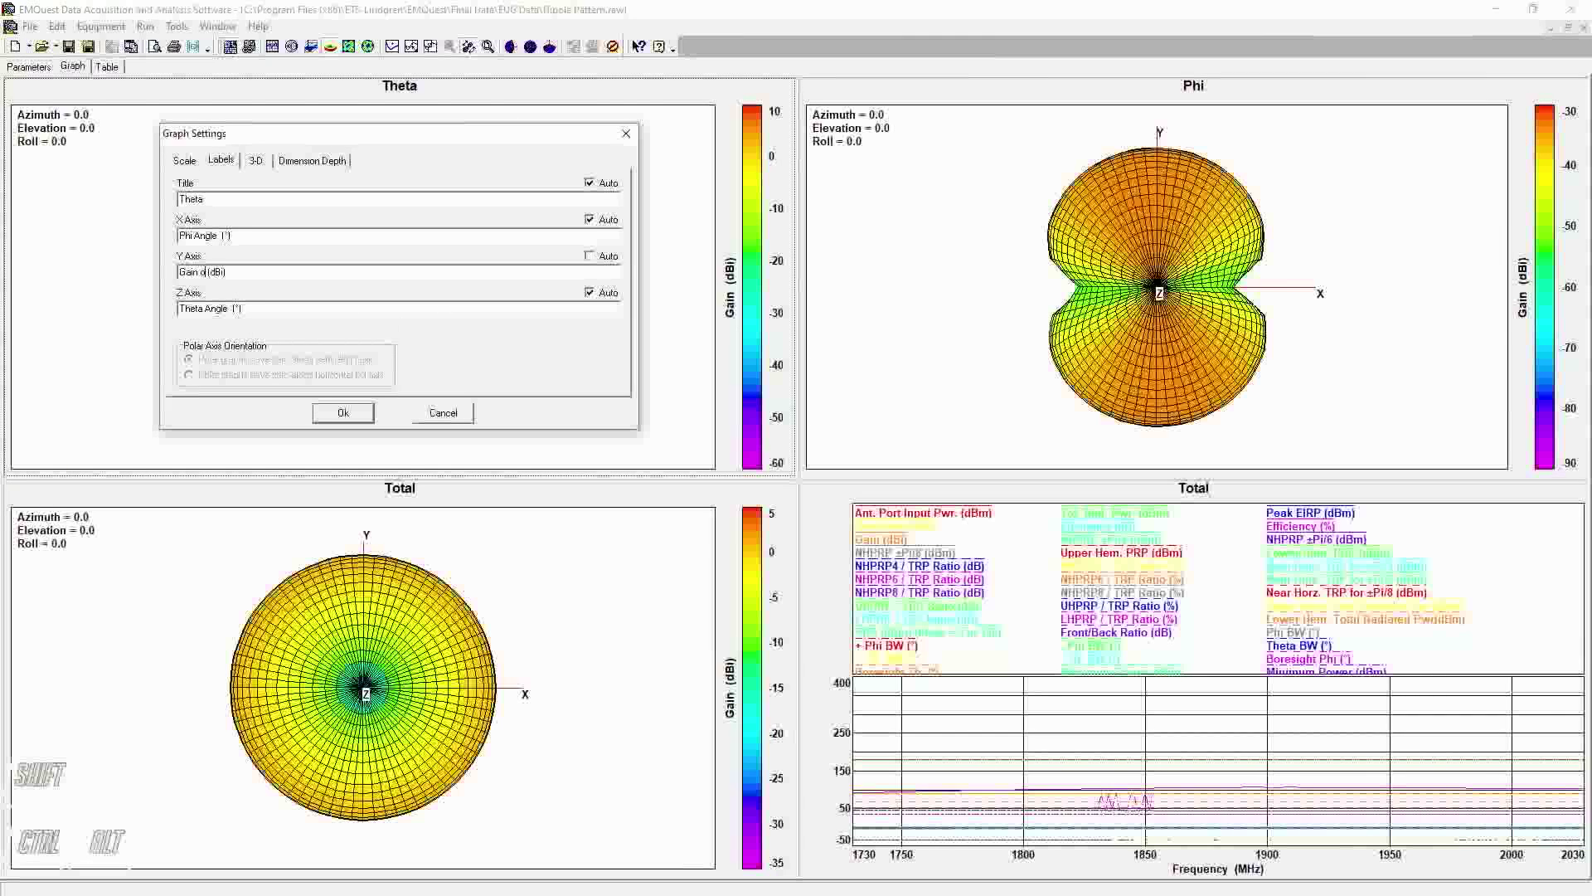
type("tenna")
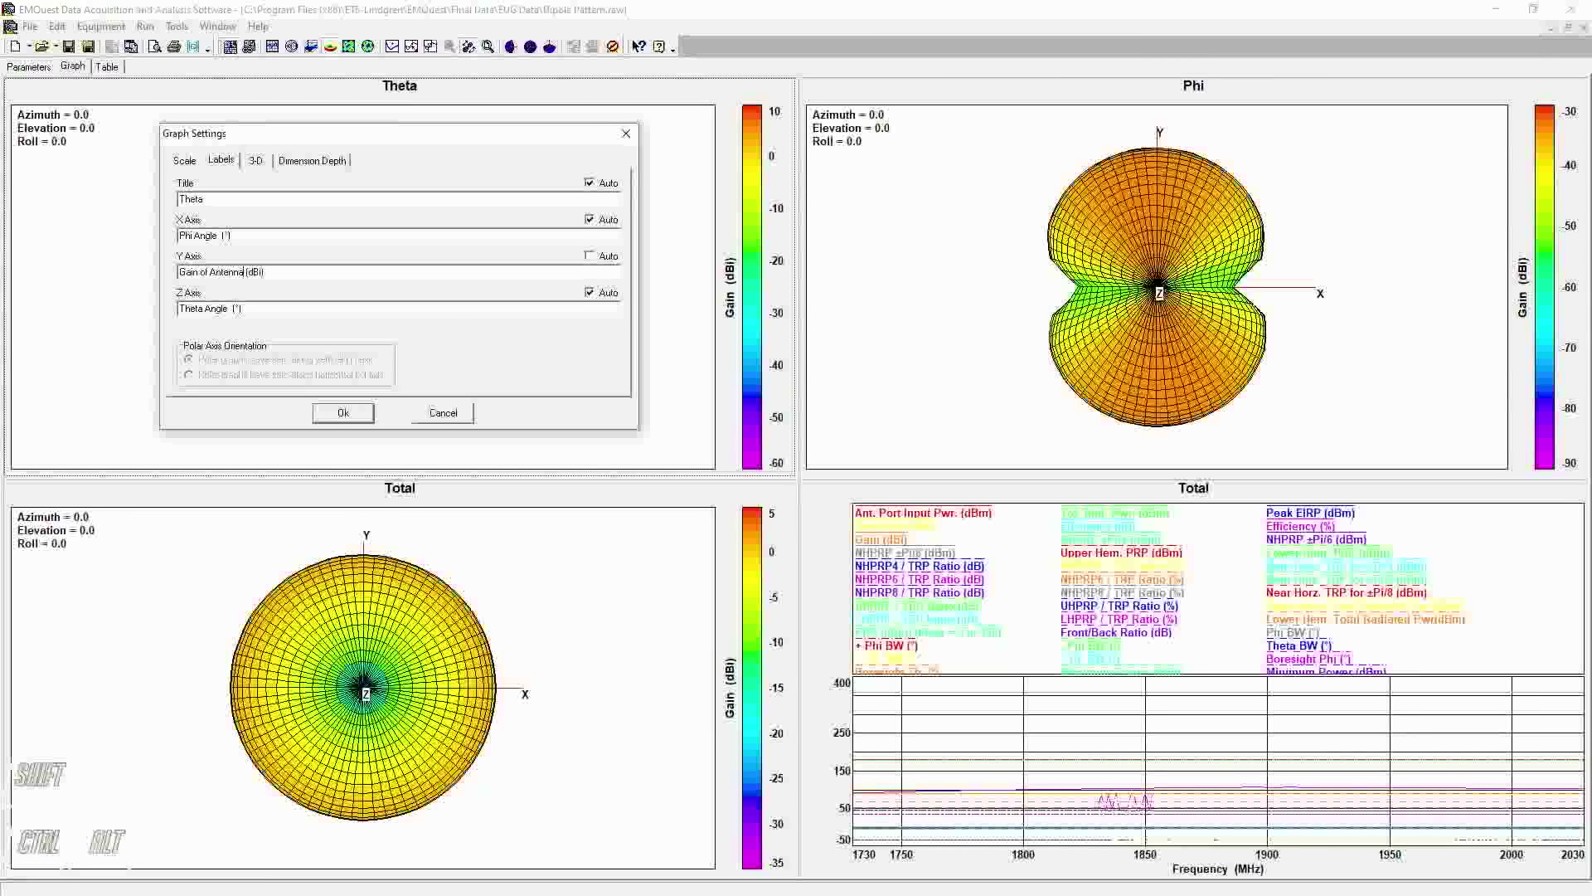
left_click(343, 412)
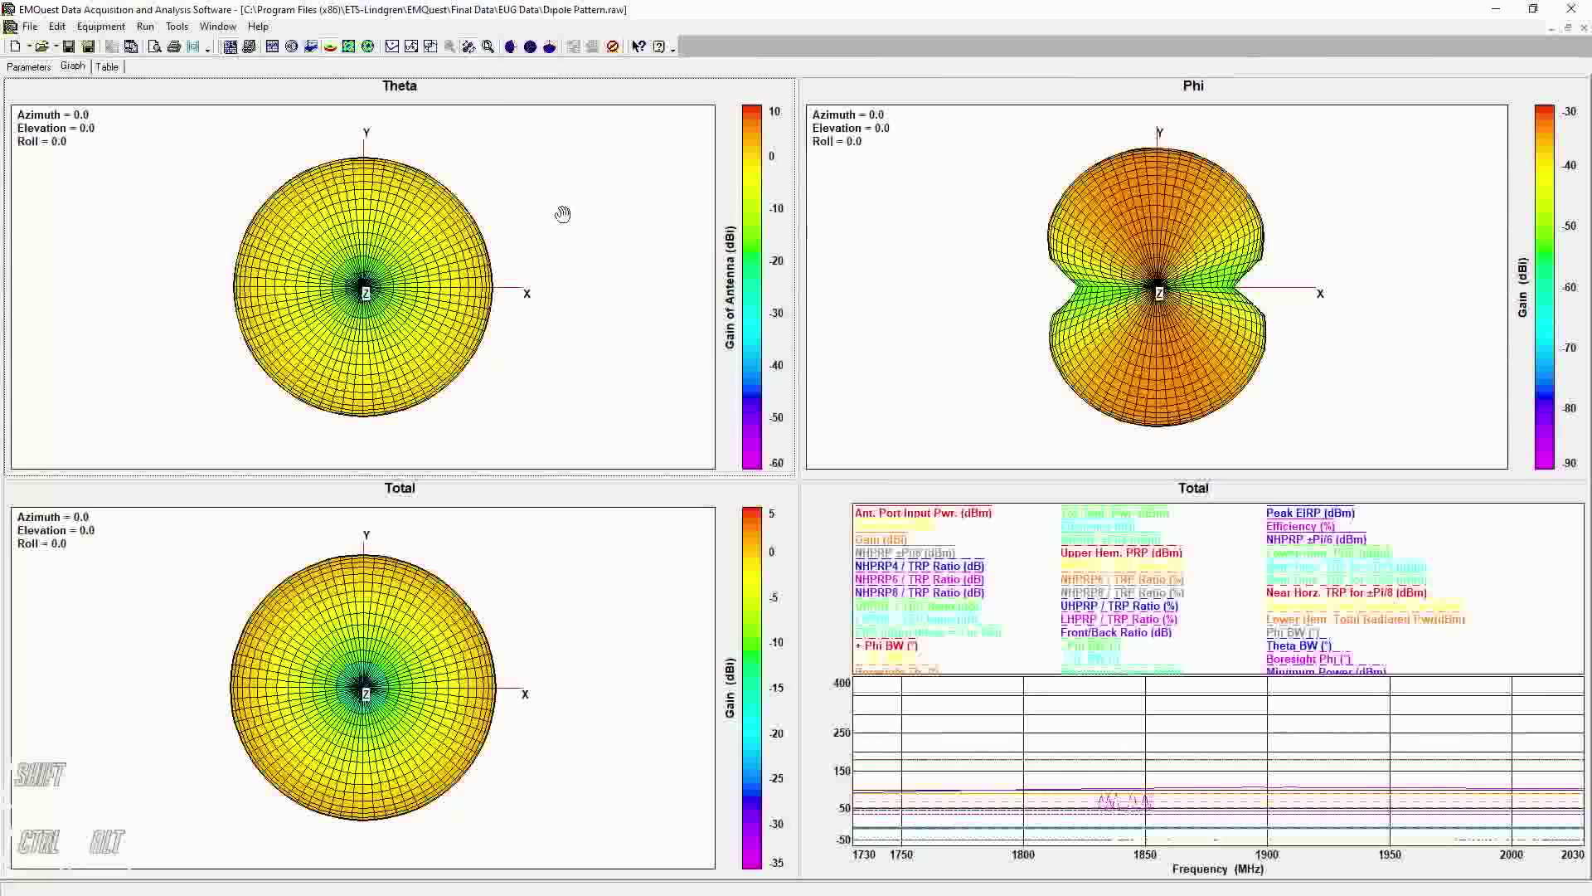
key("ctrl")
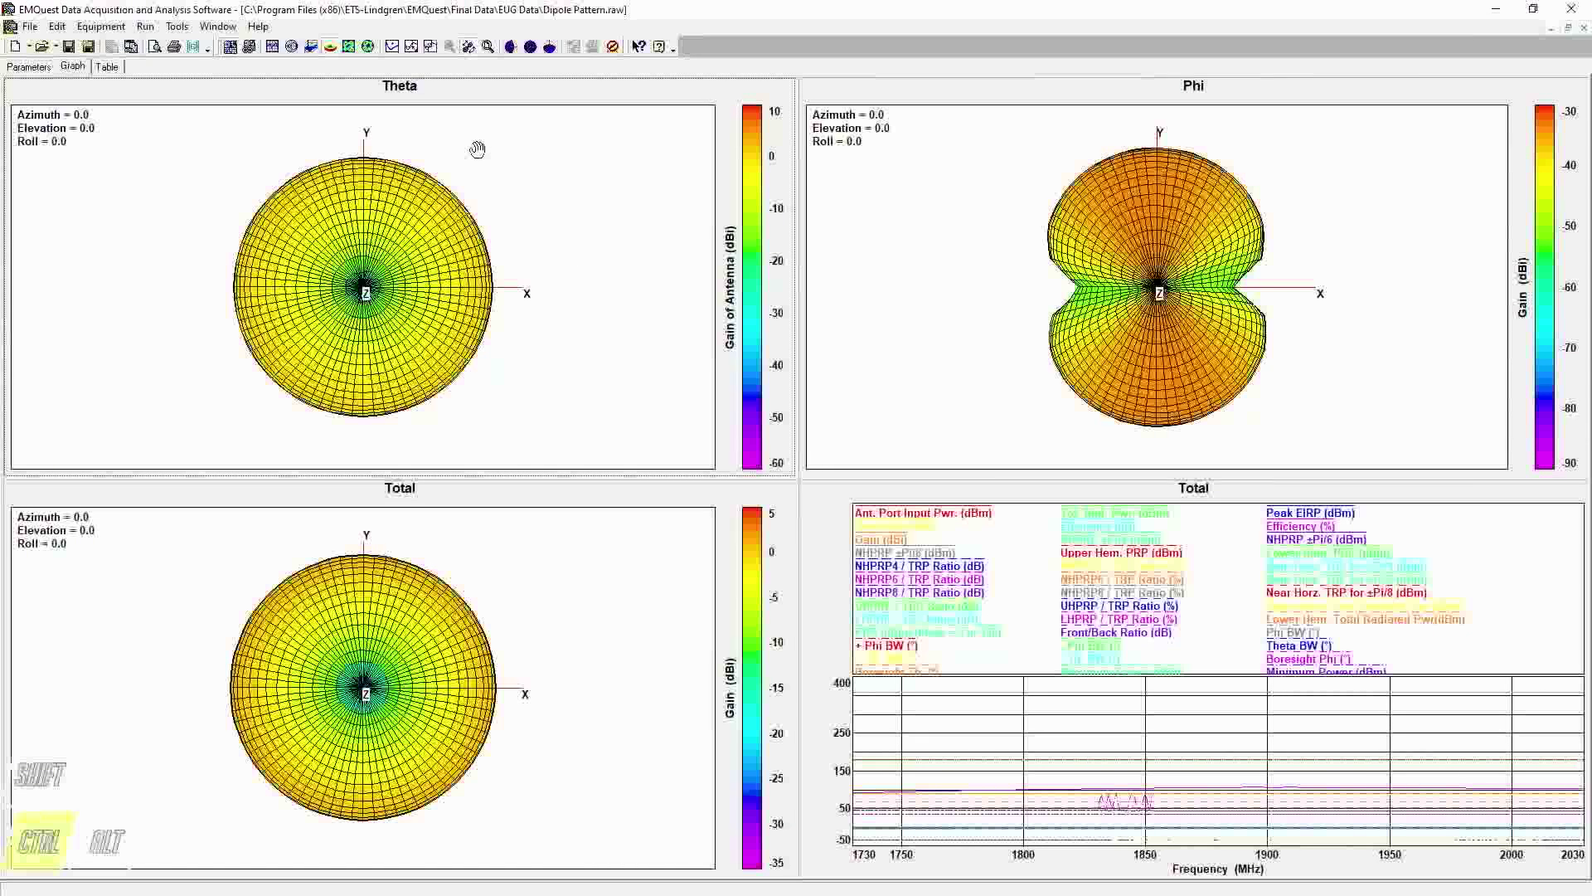
left_click(907, 252)
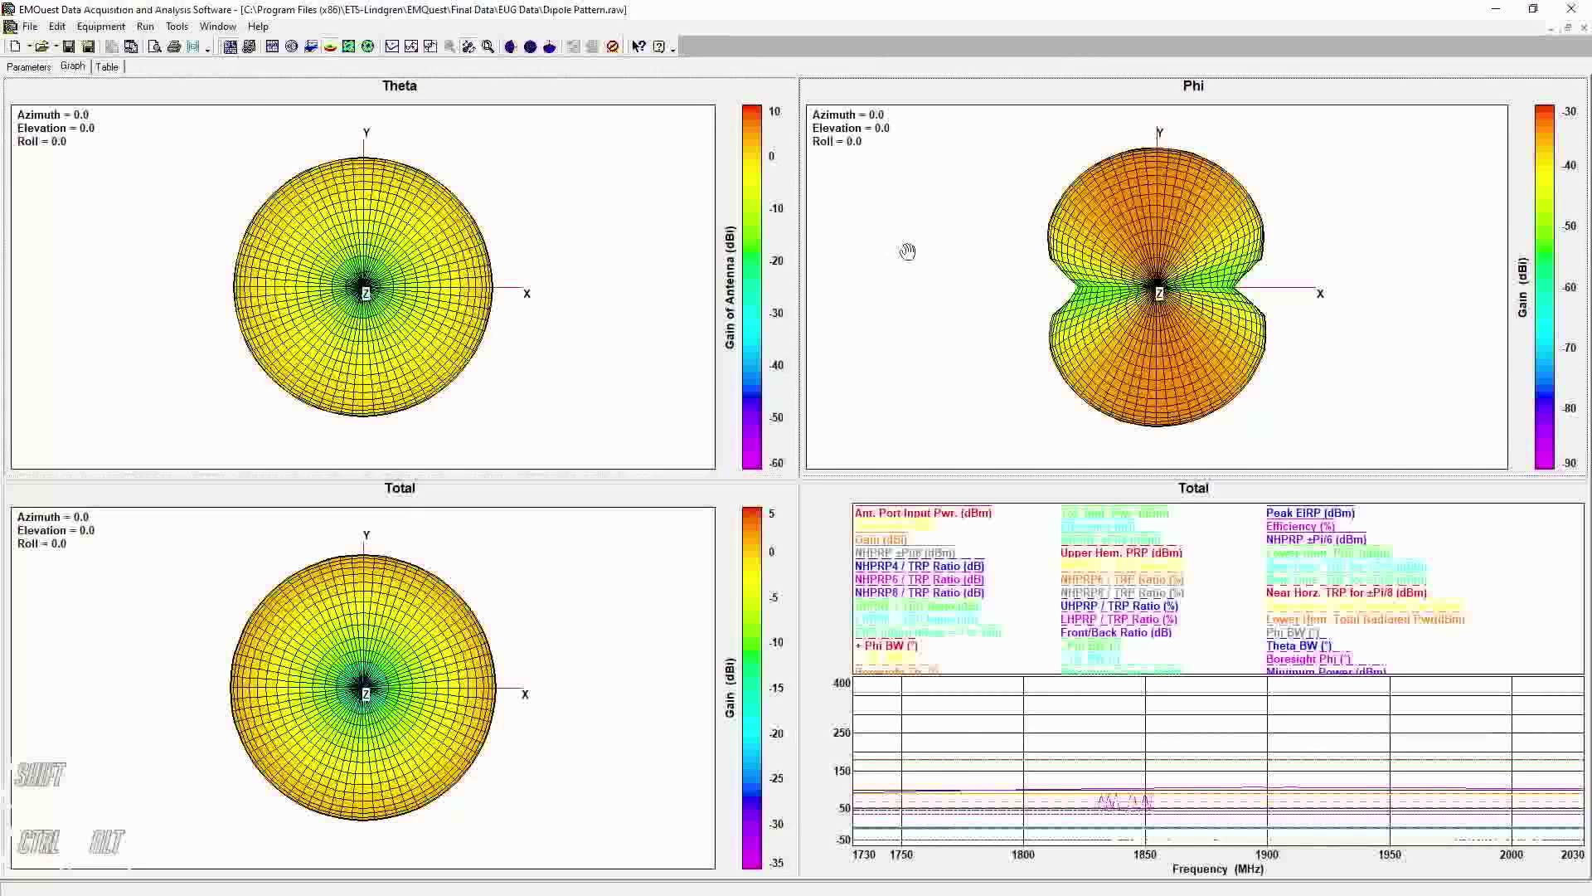
left_click(532, 192)
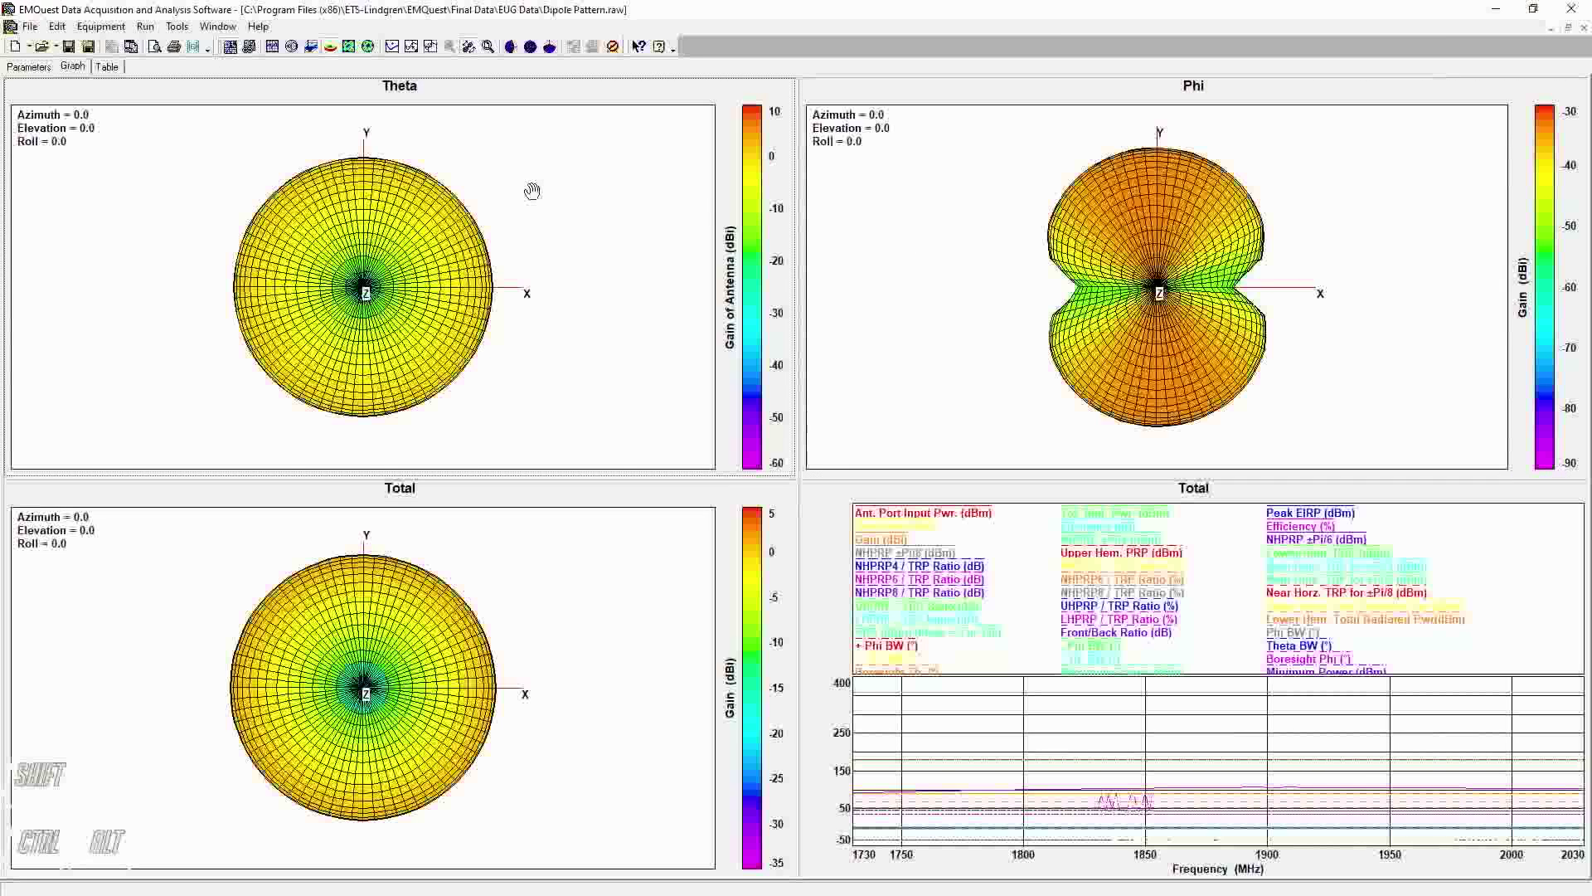
Copy the Theta graph to the clipboard.
key("ctrl")
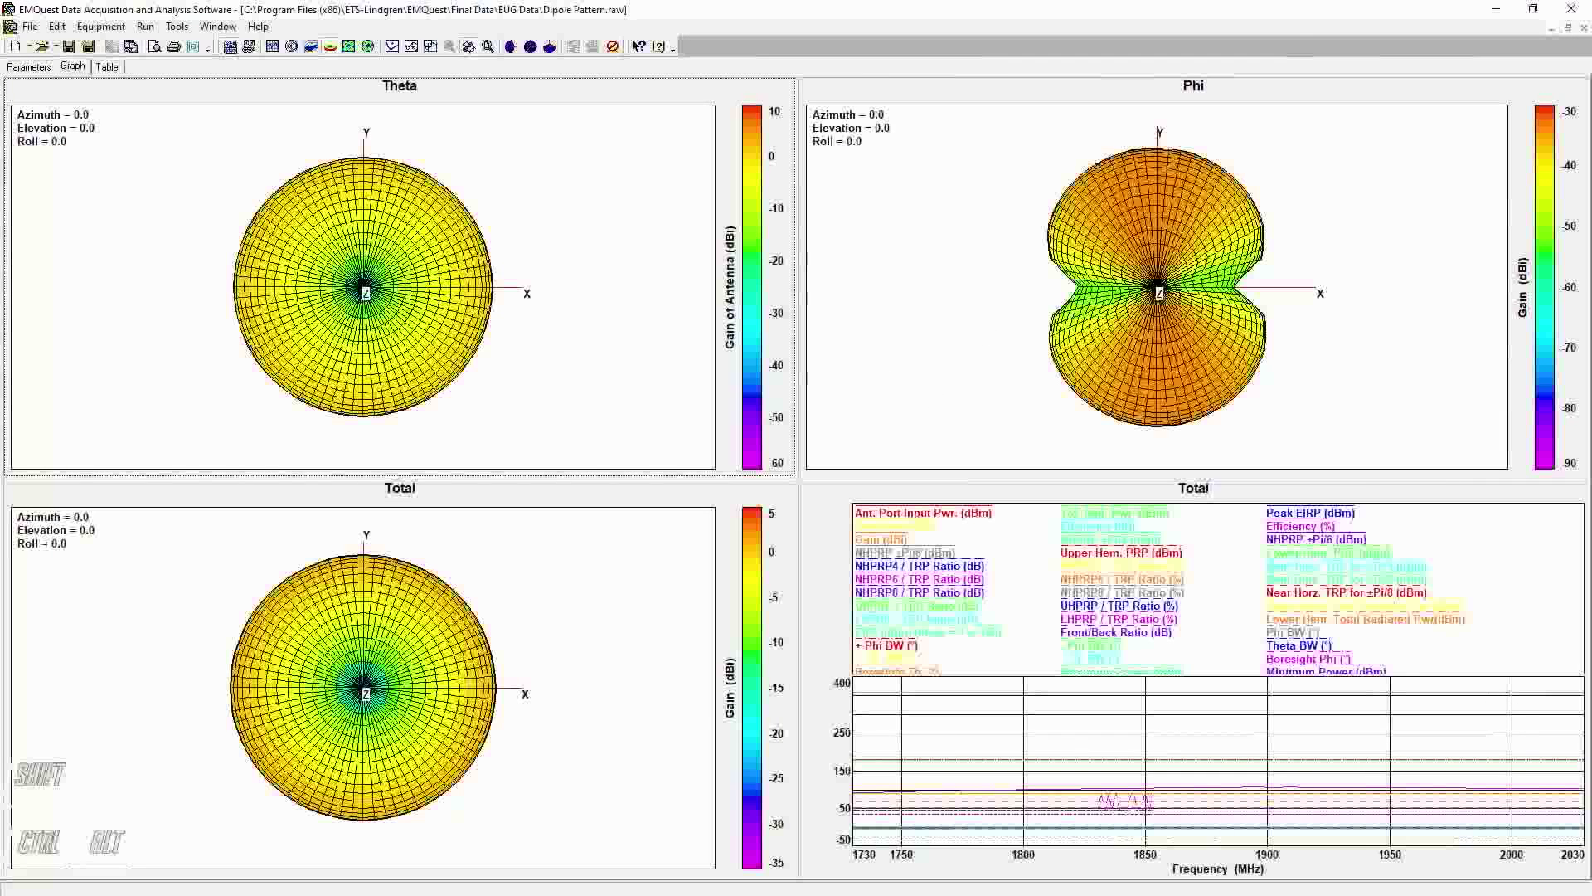
Capture a rectangular screen snip around the Theta graph and close Snipping Tool without saving the snip.
left_click(185, 195)
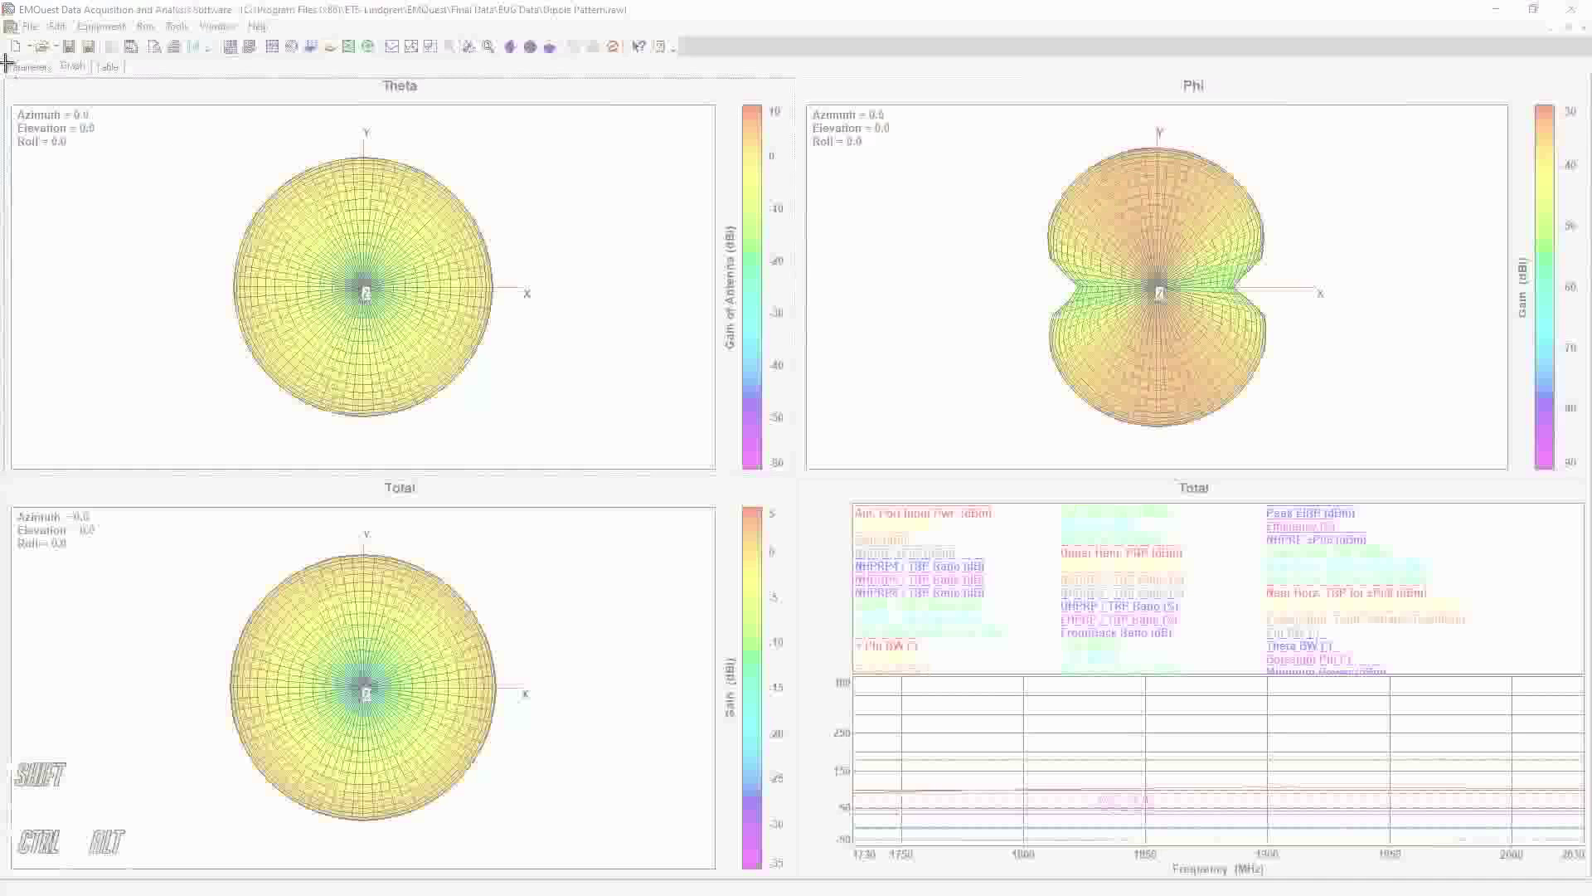
left_click_drag(773, 486, 811, 498)
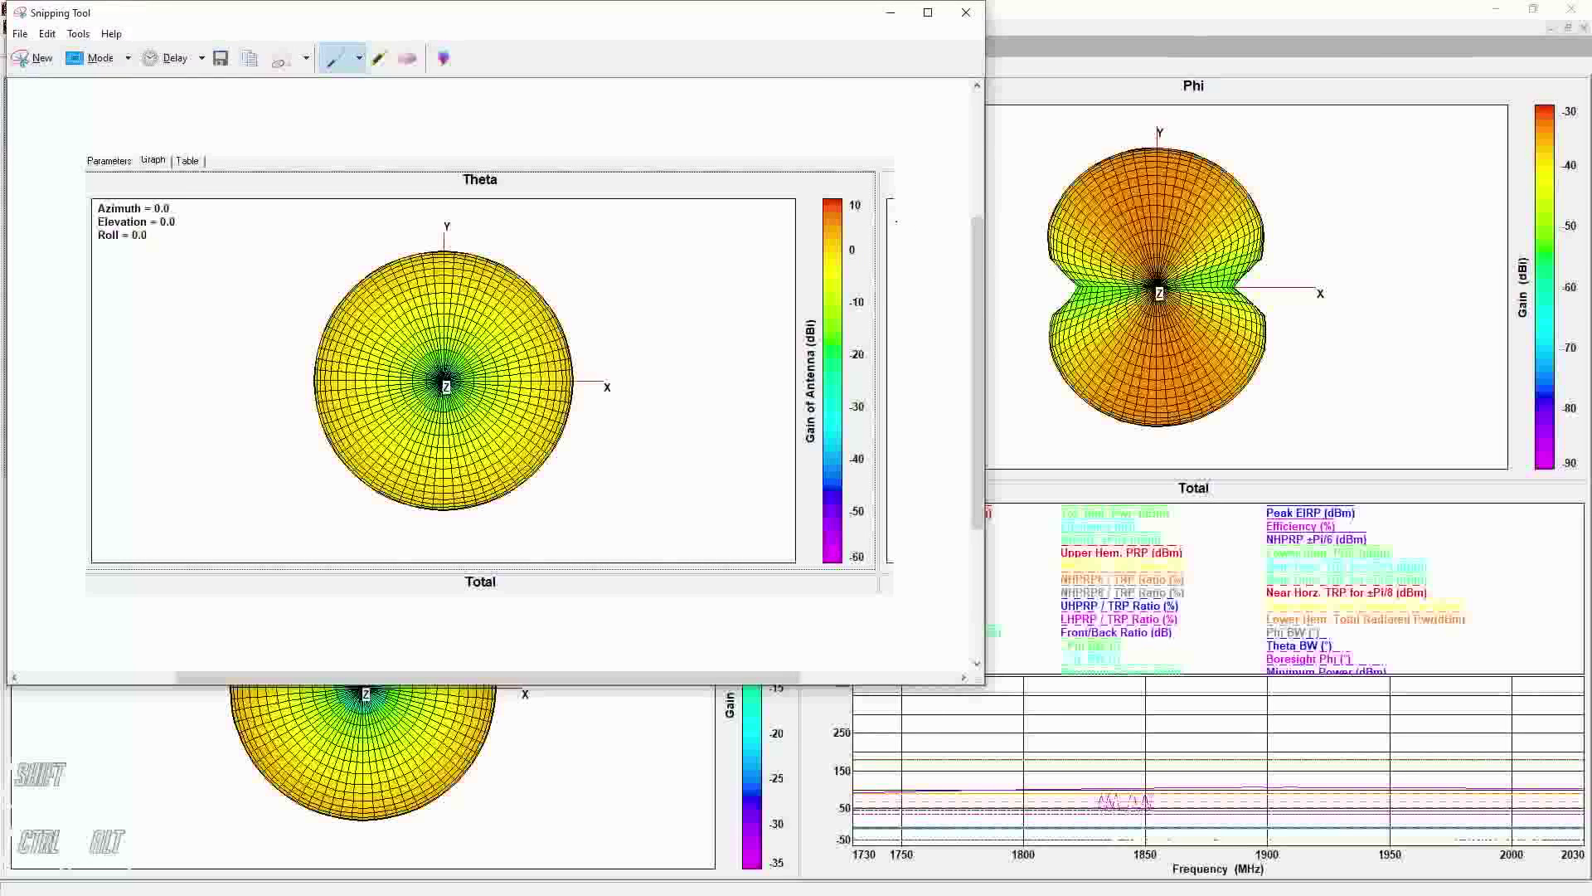
left_click(966, 15)
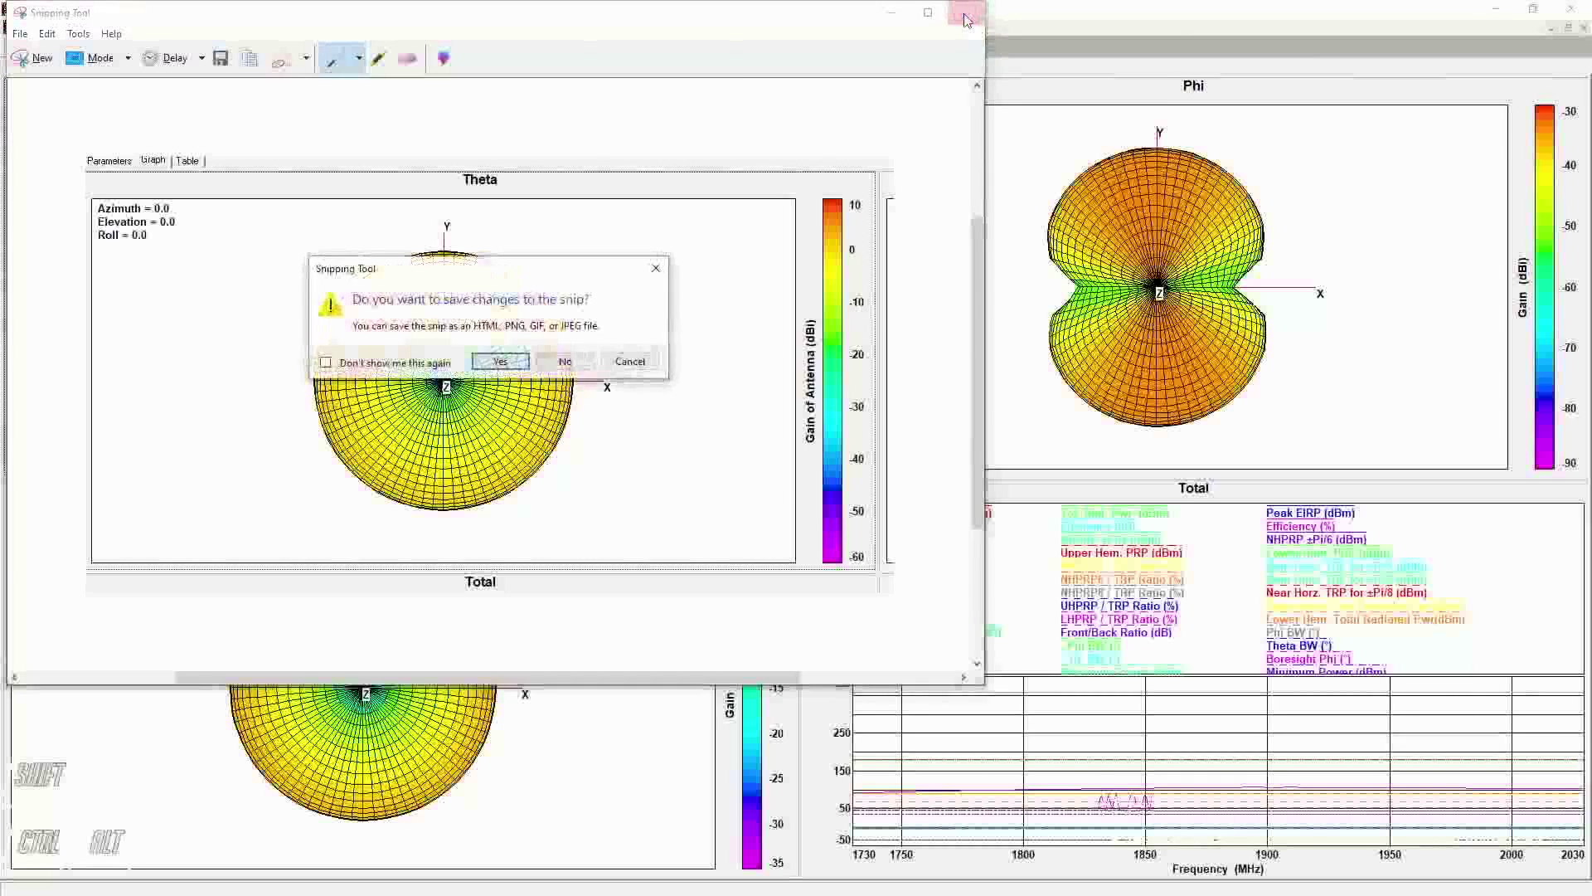
left_click(564, 361)
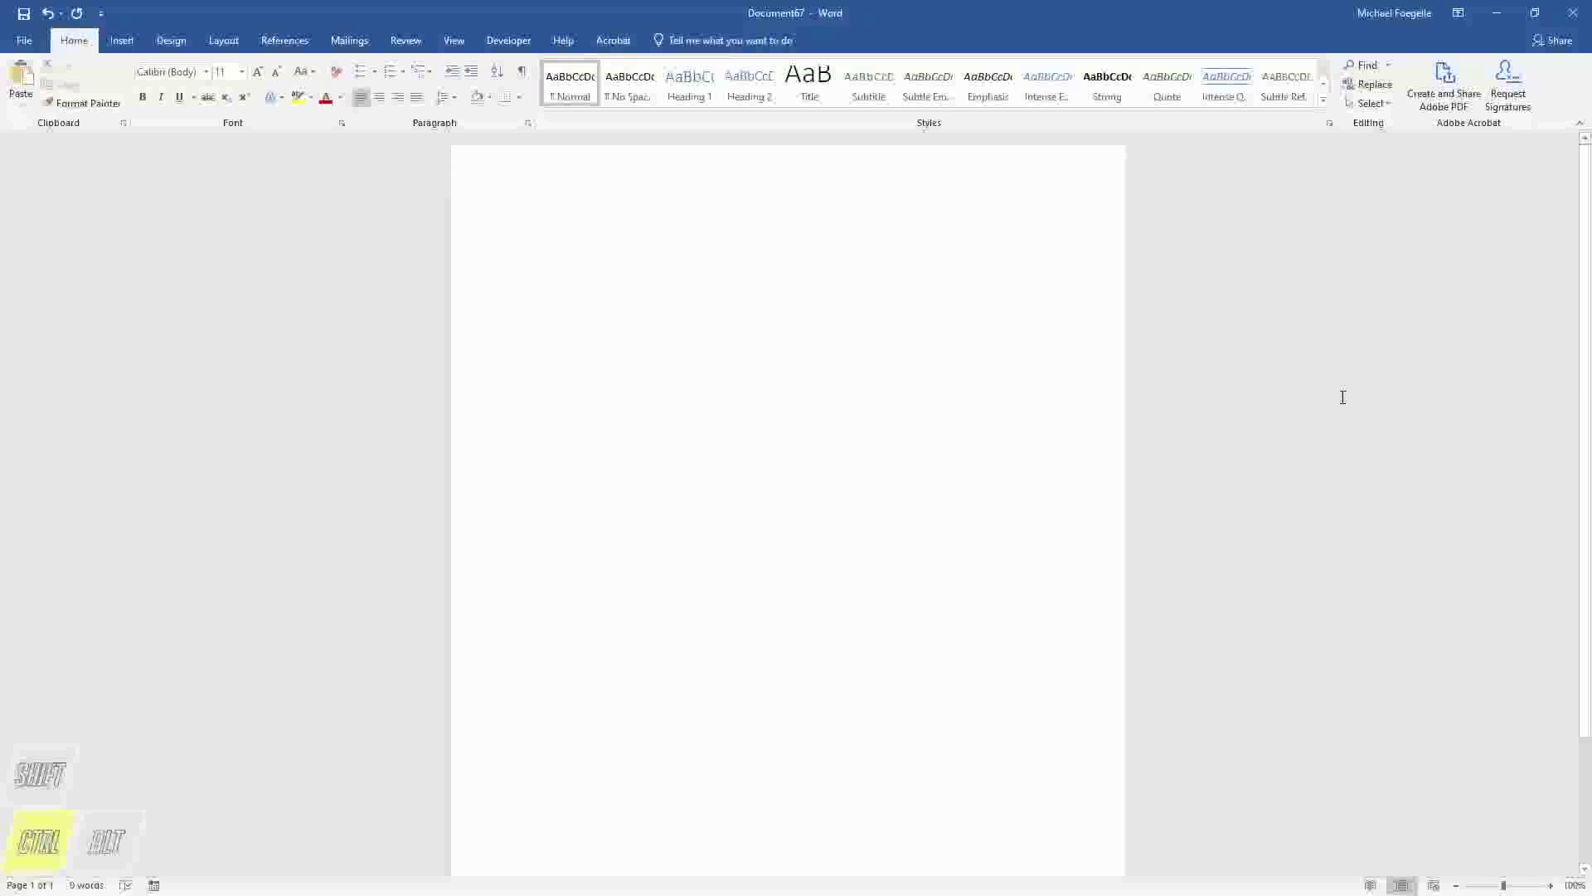
Paste the Theta graph into the blank Word document, and paste it again underneath as a bitmap.
key("ctrl+v")
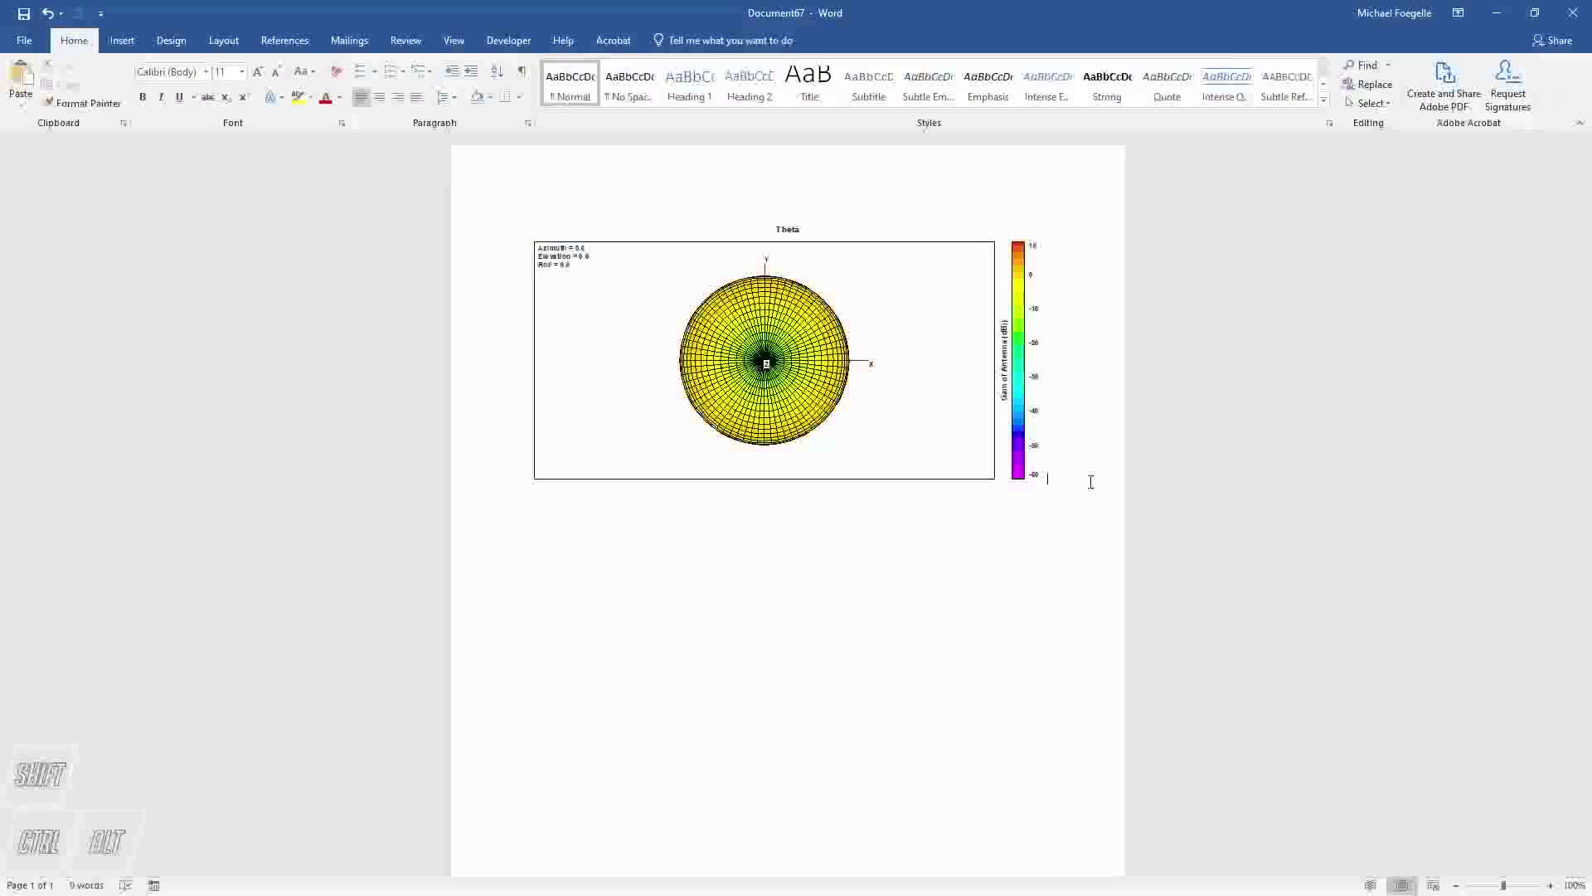
key("Return")
left_click(23, 111)
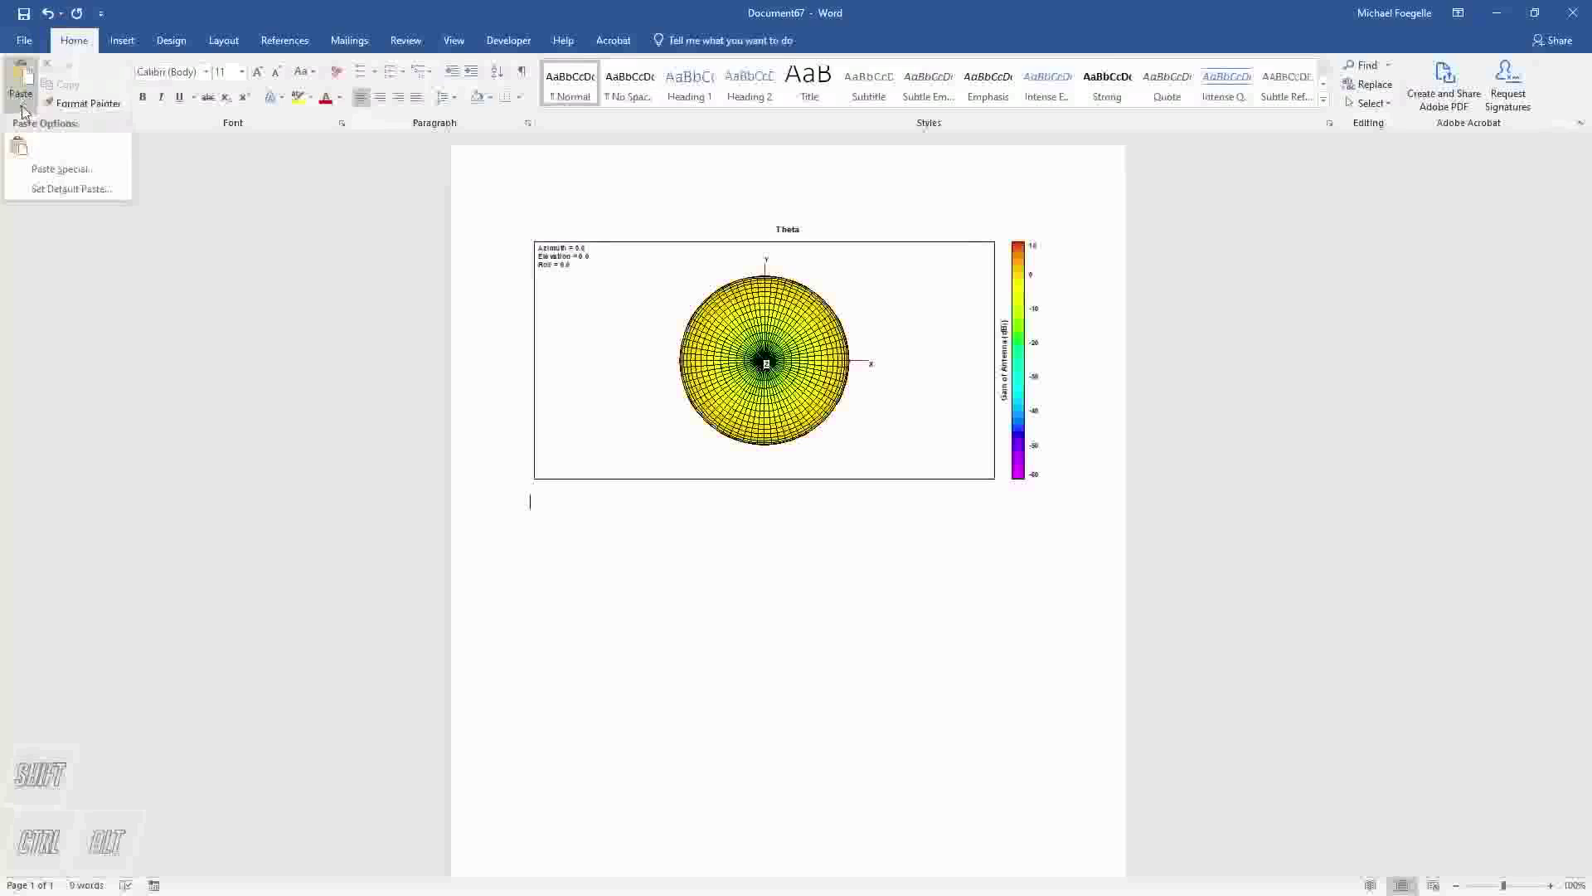
left_click(37, 170)
left_click(705, 373)
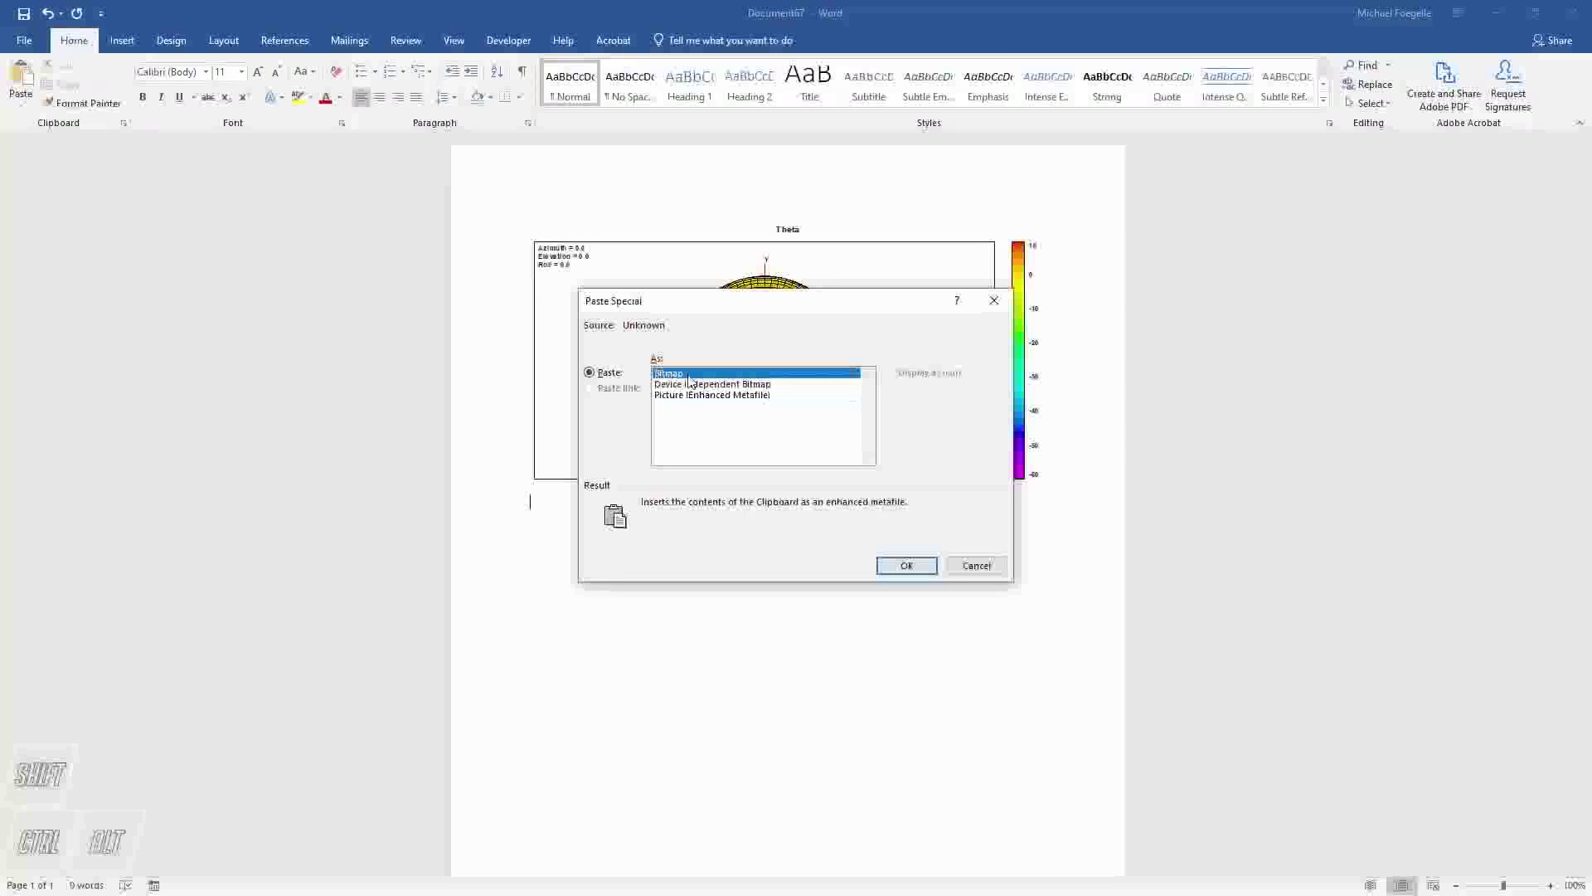
left_click(894, 564)
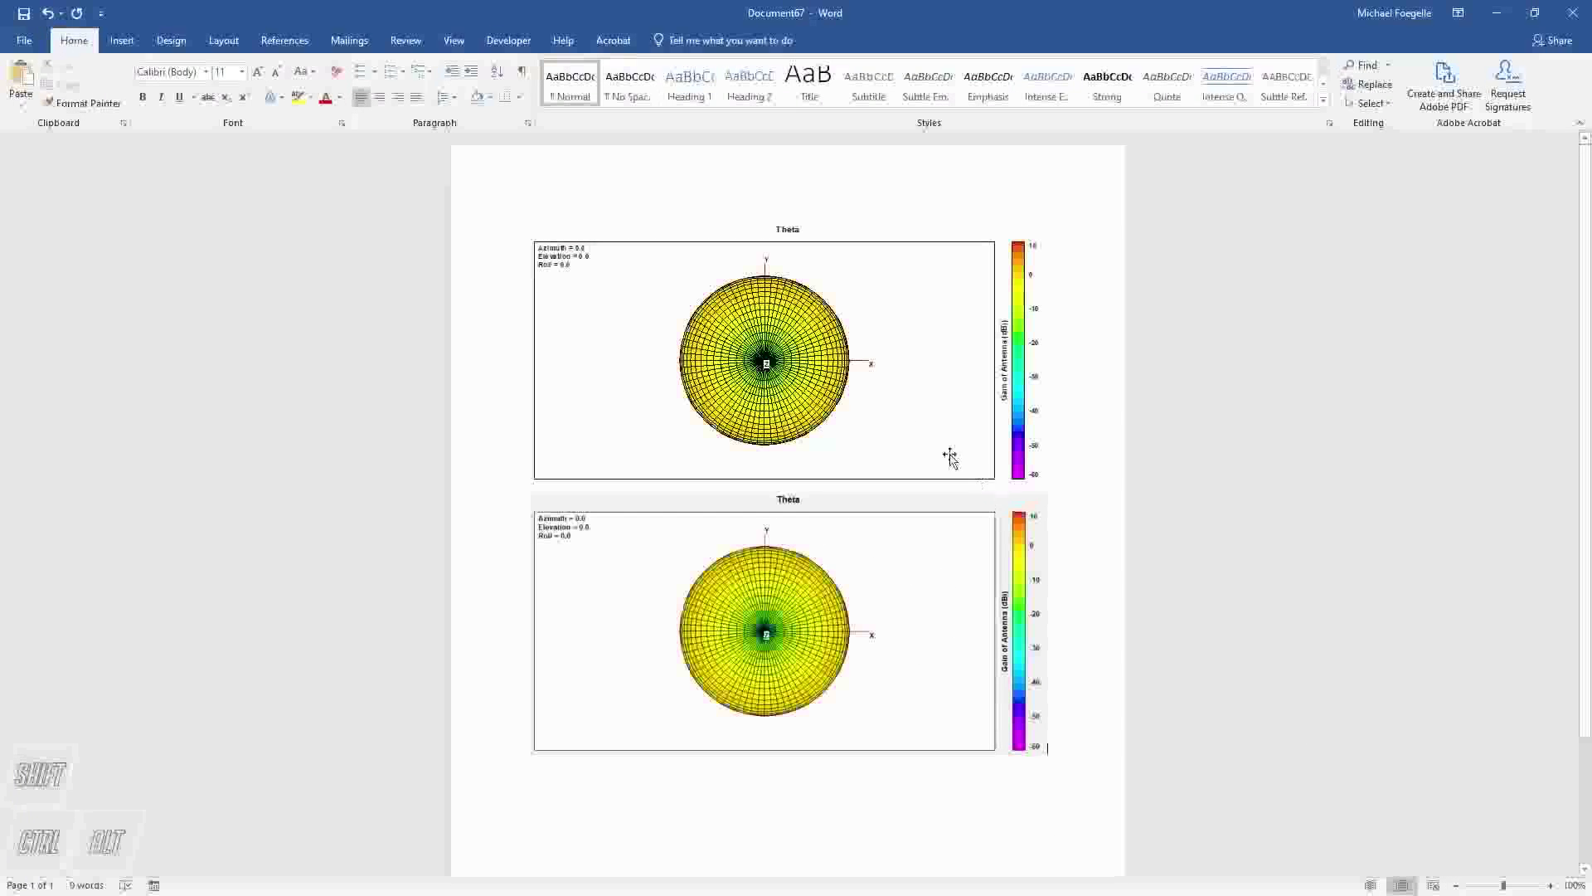
Enlarge both pasted Theta pictures well beyond the page width to compare their sharpness, and put Word away.
left_click(885, 423)
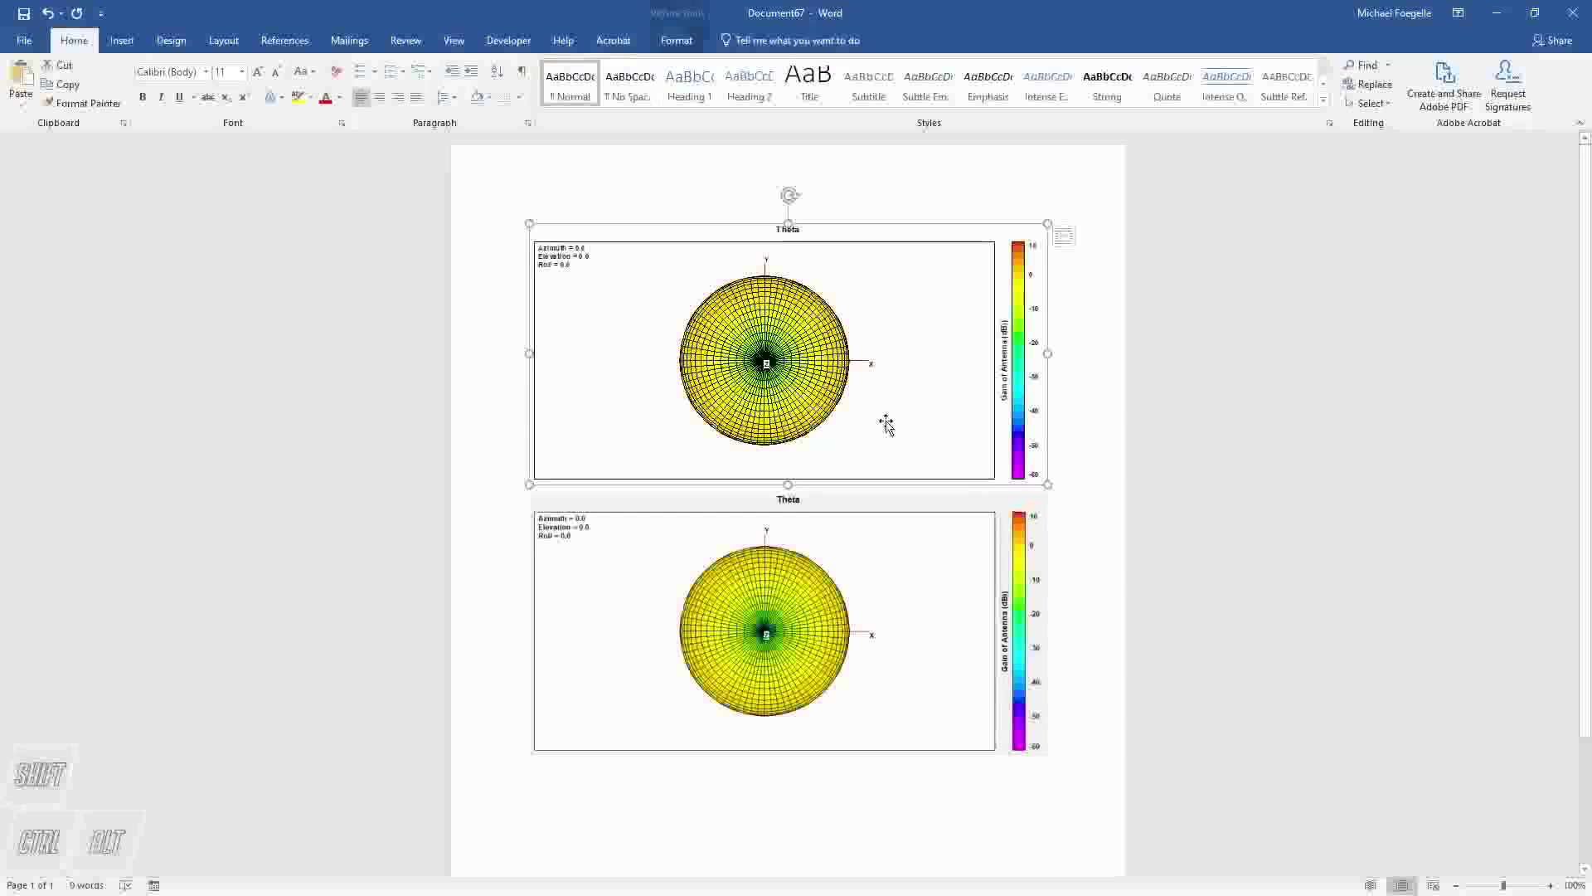
left_click(1037, 745)
left_click_drag(1048, 755, 1586, 888)
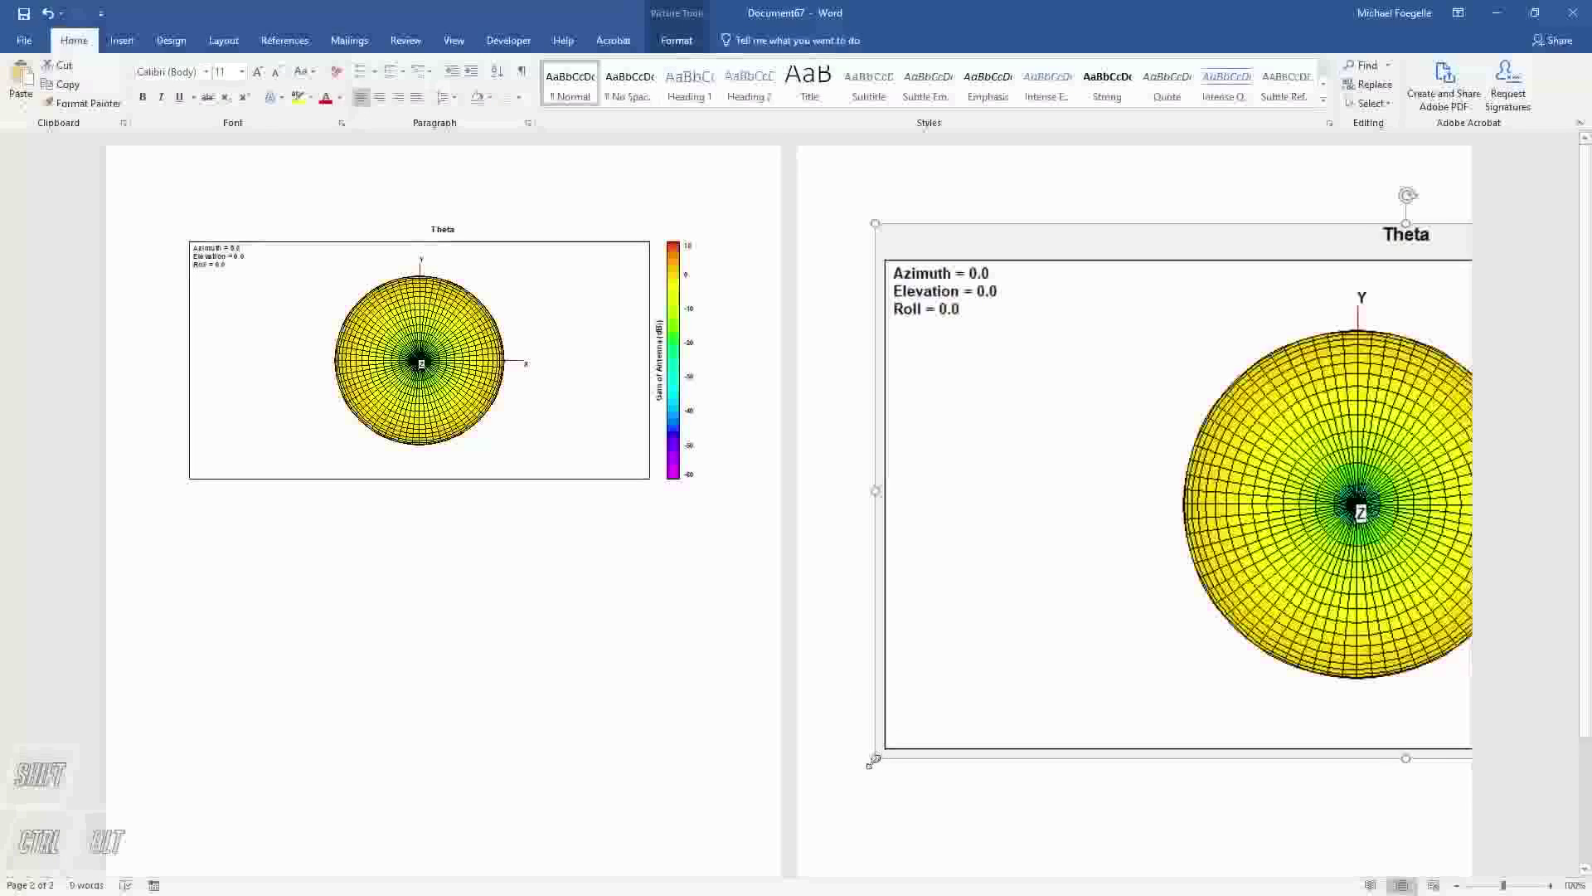
left_click_drag(867, 765, 662, 889)
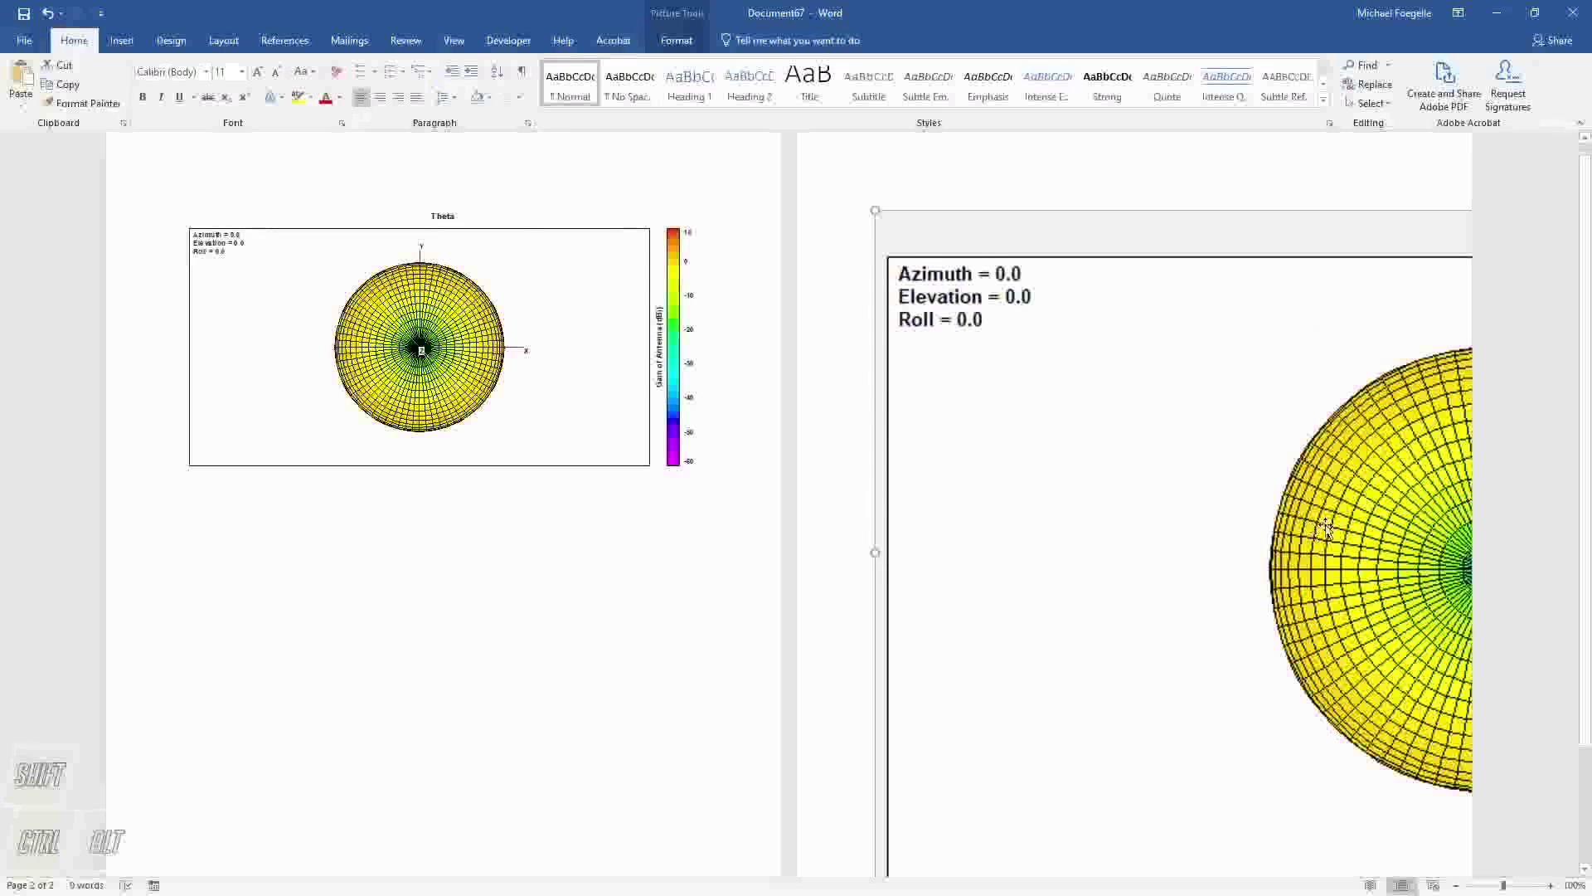
left_click(540, 402)
left_click_drag(703, 471, 1294, 889)
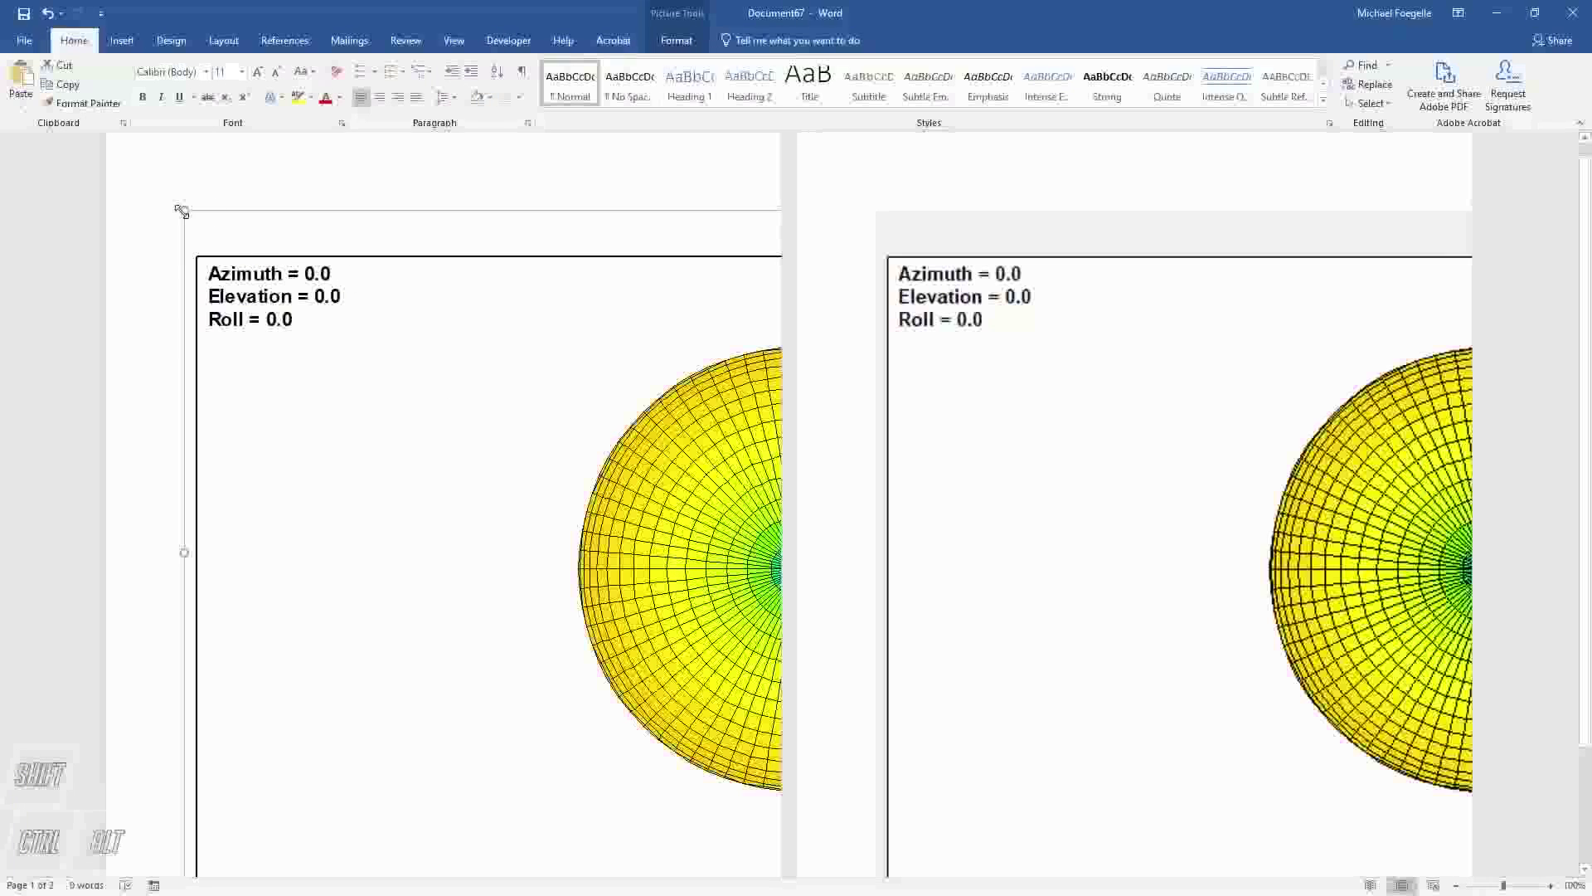
left_click_drag(160, 189, 160, 188)
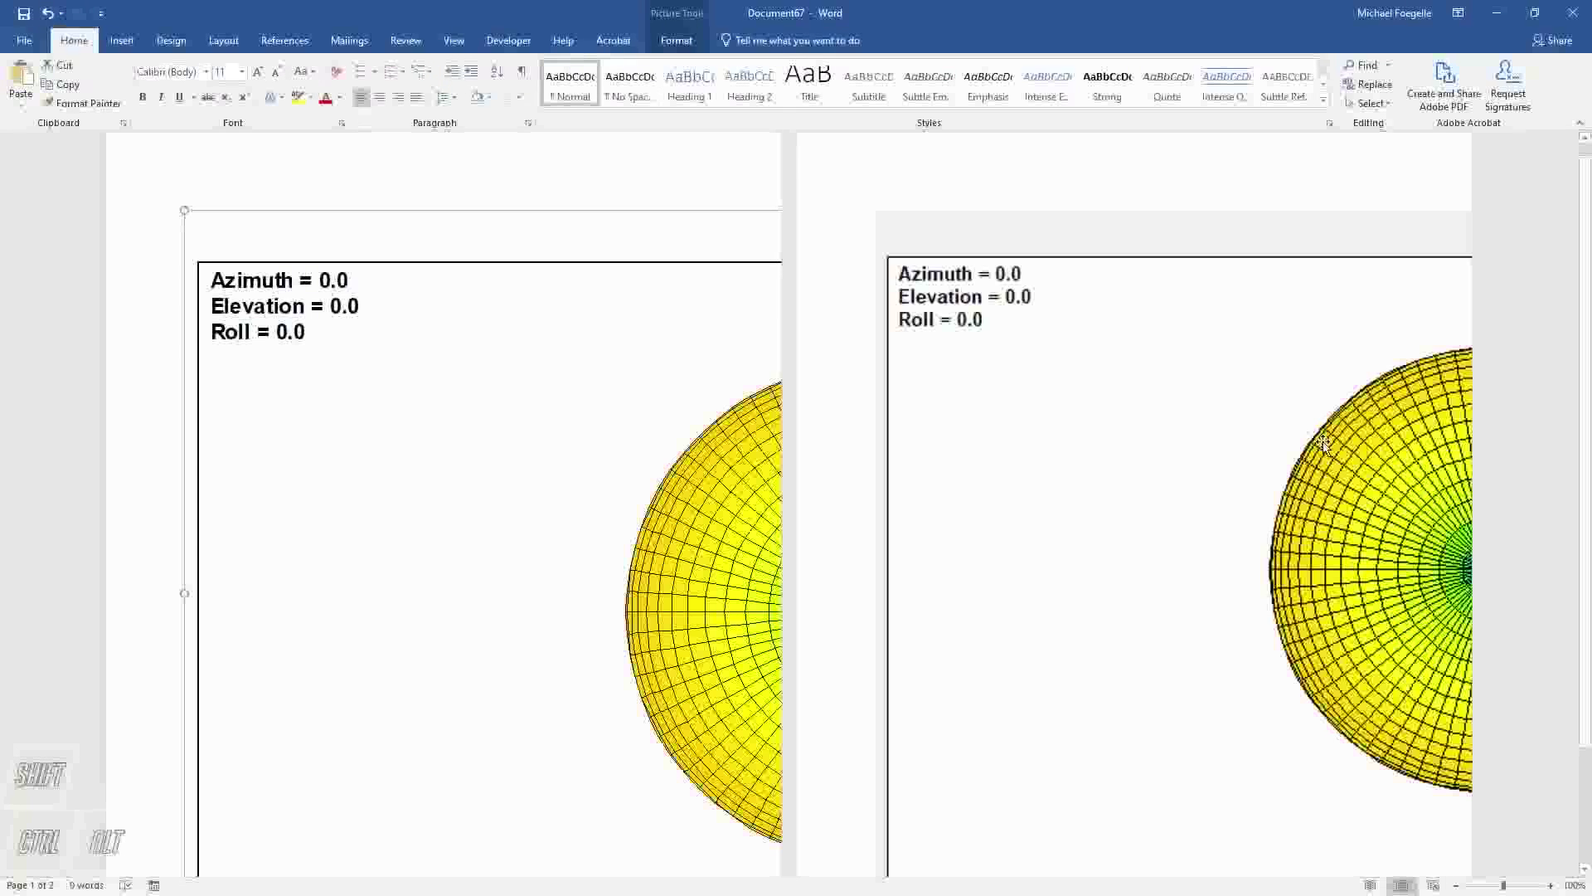
left_click(1492, 19)
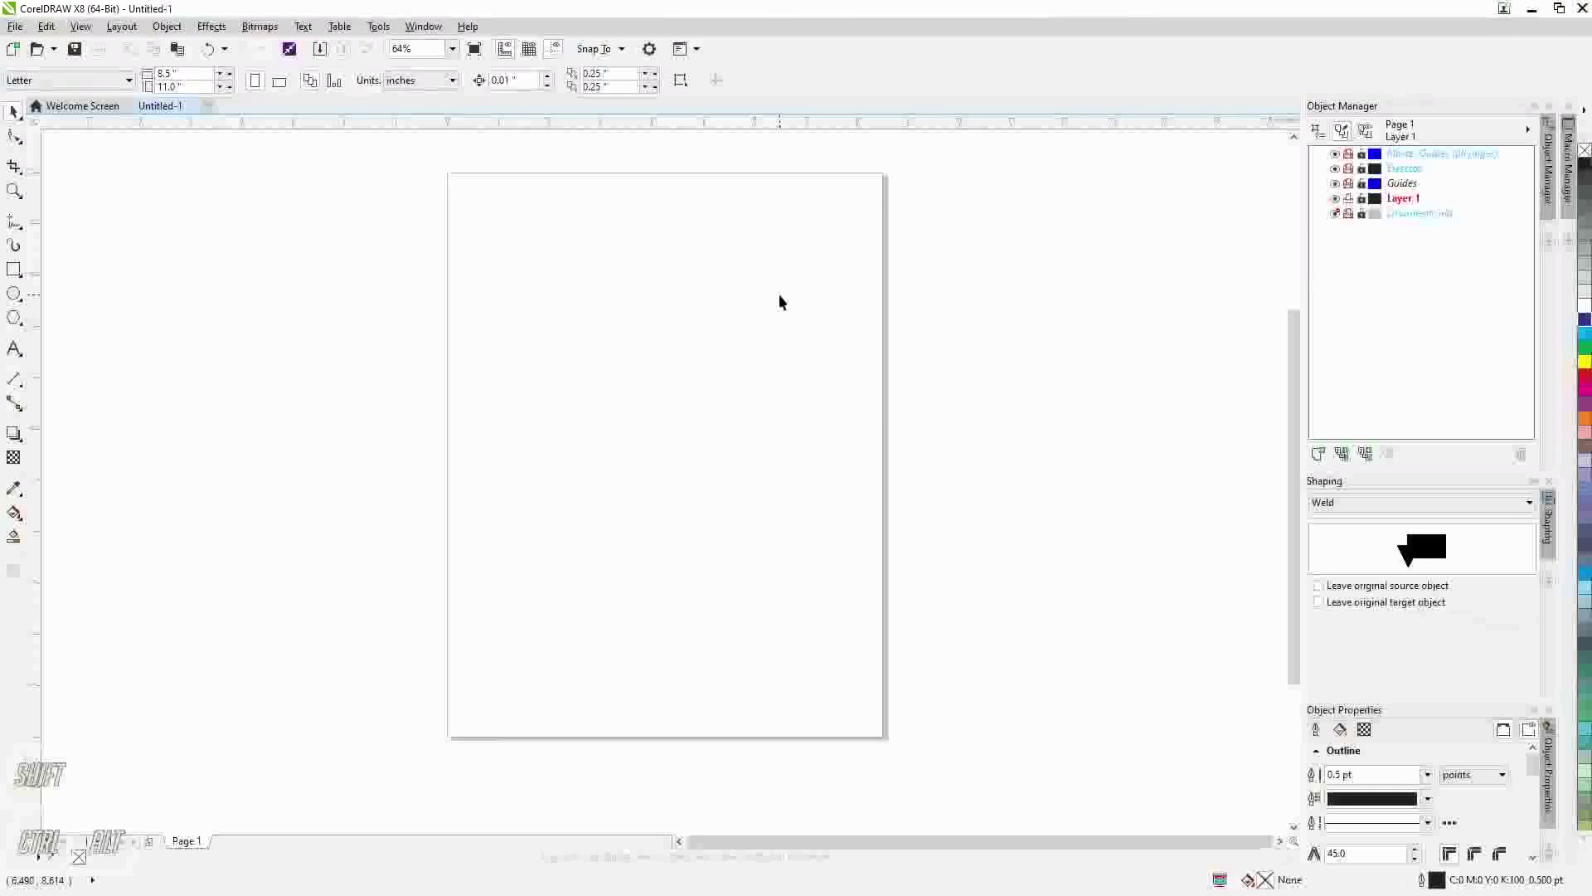
Paste the Theta graph into the blank CorelDRAW drawing and ungroup its objects.
key("ctrl")
key("ctrl+v")
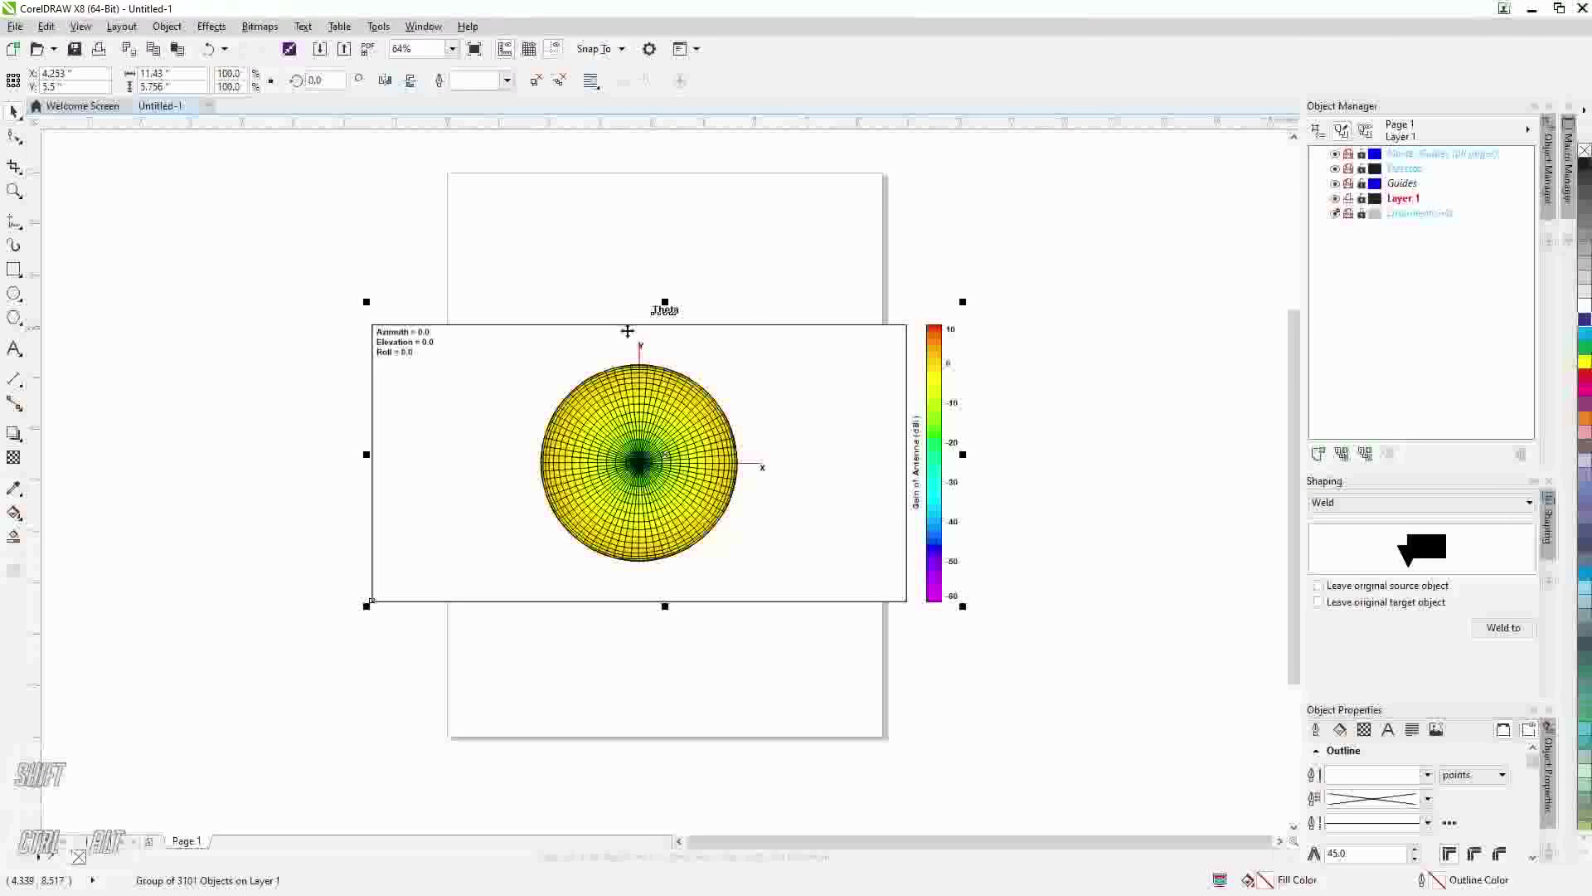
left_click(855, 491)
right_click(856, 494)
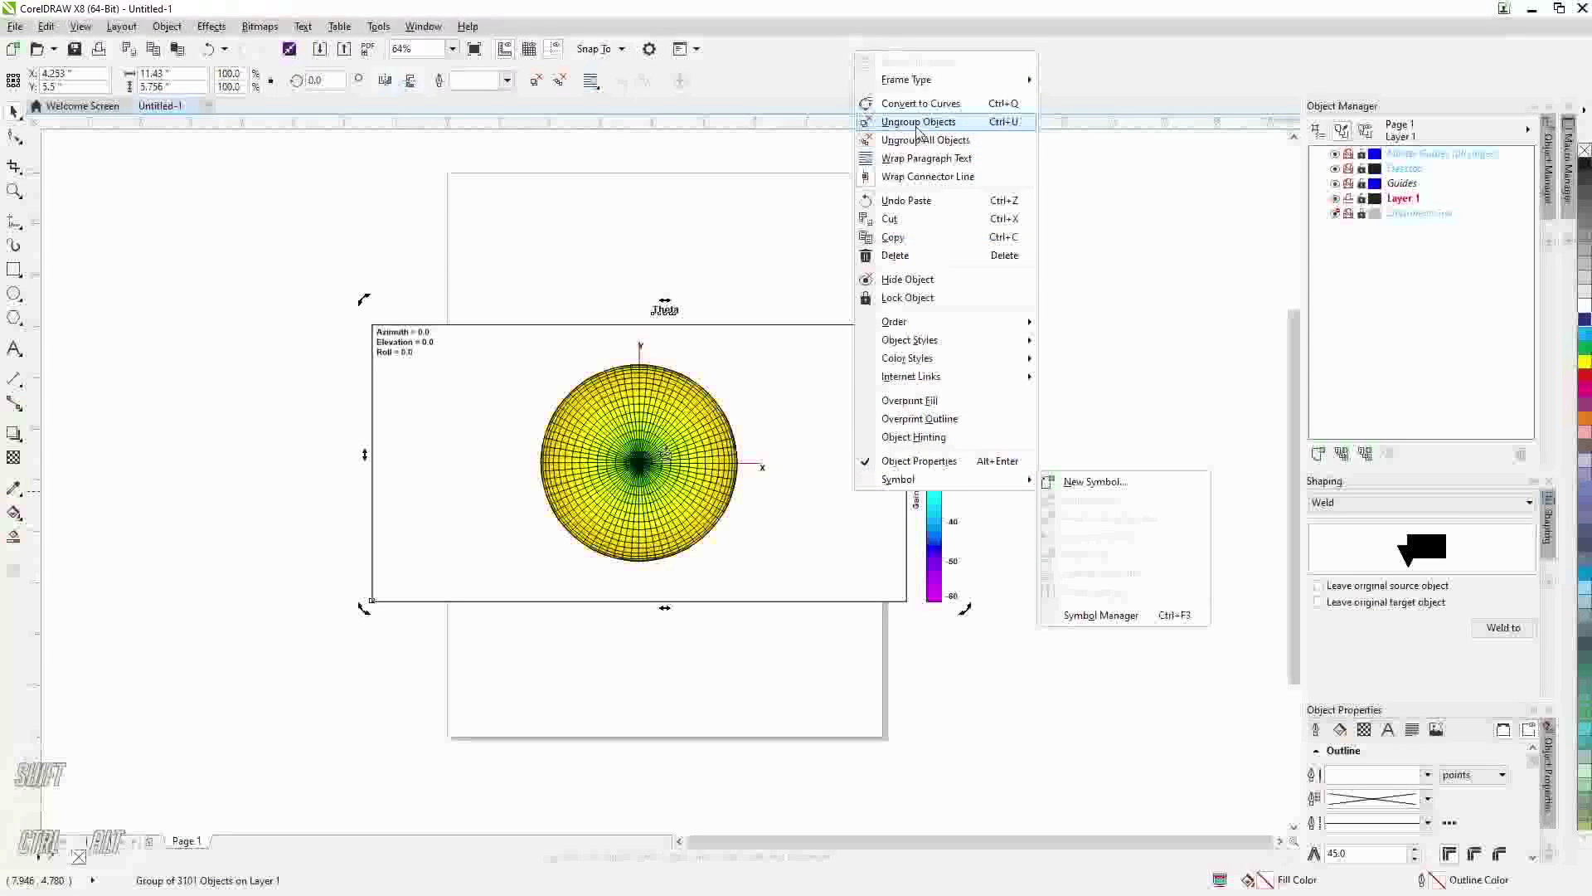
left_click(917, 123)
key("Escape")
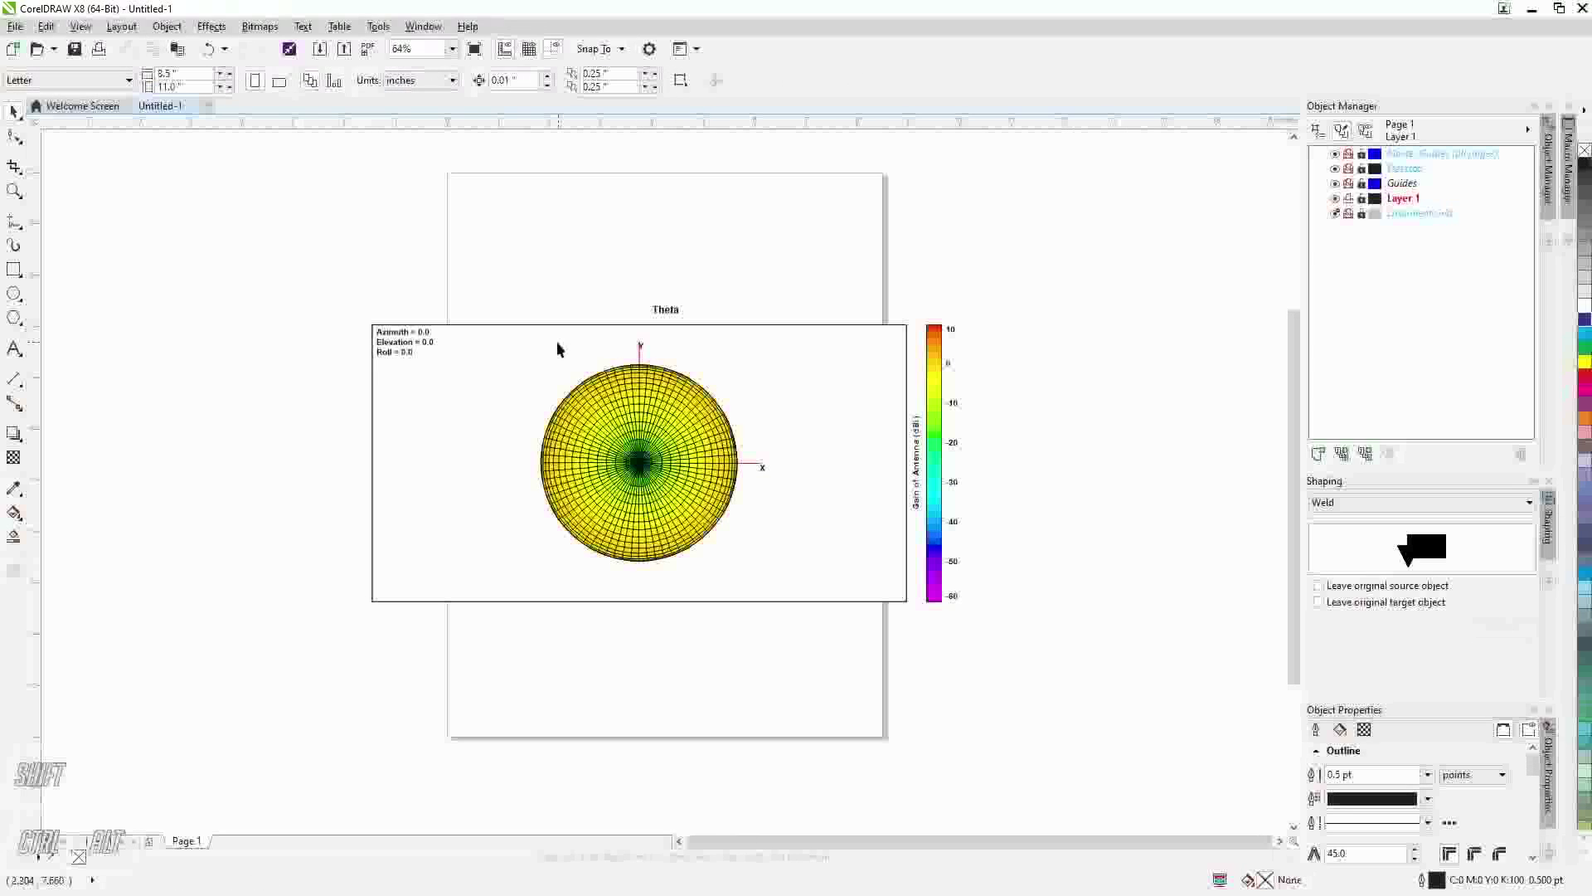
Delete the plot's white background rectangle, and group the sphere with its axes and move it outside the frame beyond the color scale.
left_click_drag(522, 344, 890, 592)
key("Delete")
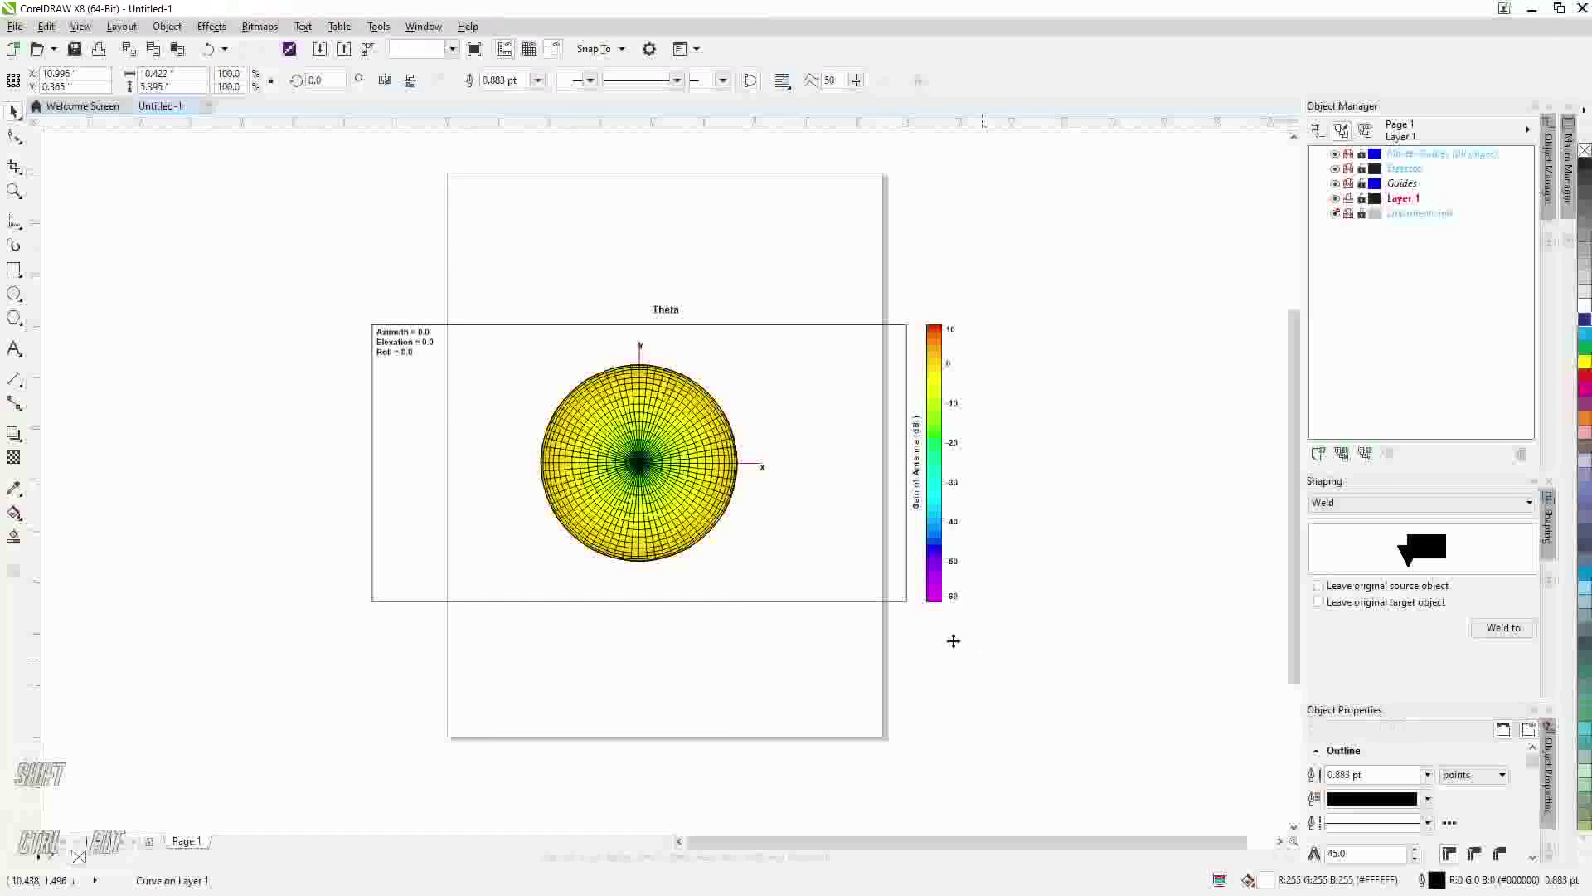
left_click_drag(486, 338, 846, 580)
key("ctrl+g")
left_click_drag(649, 492, 1144, 437)
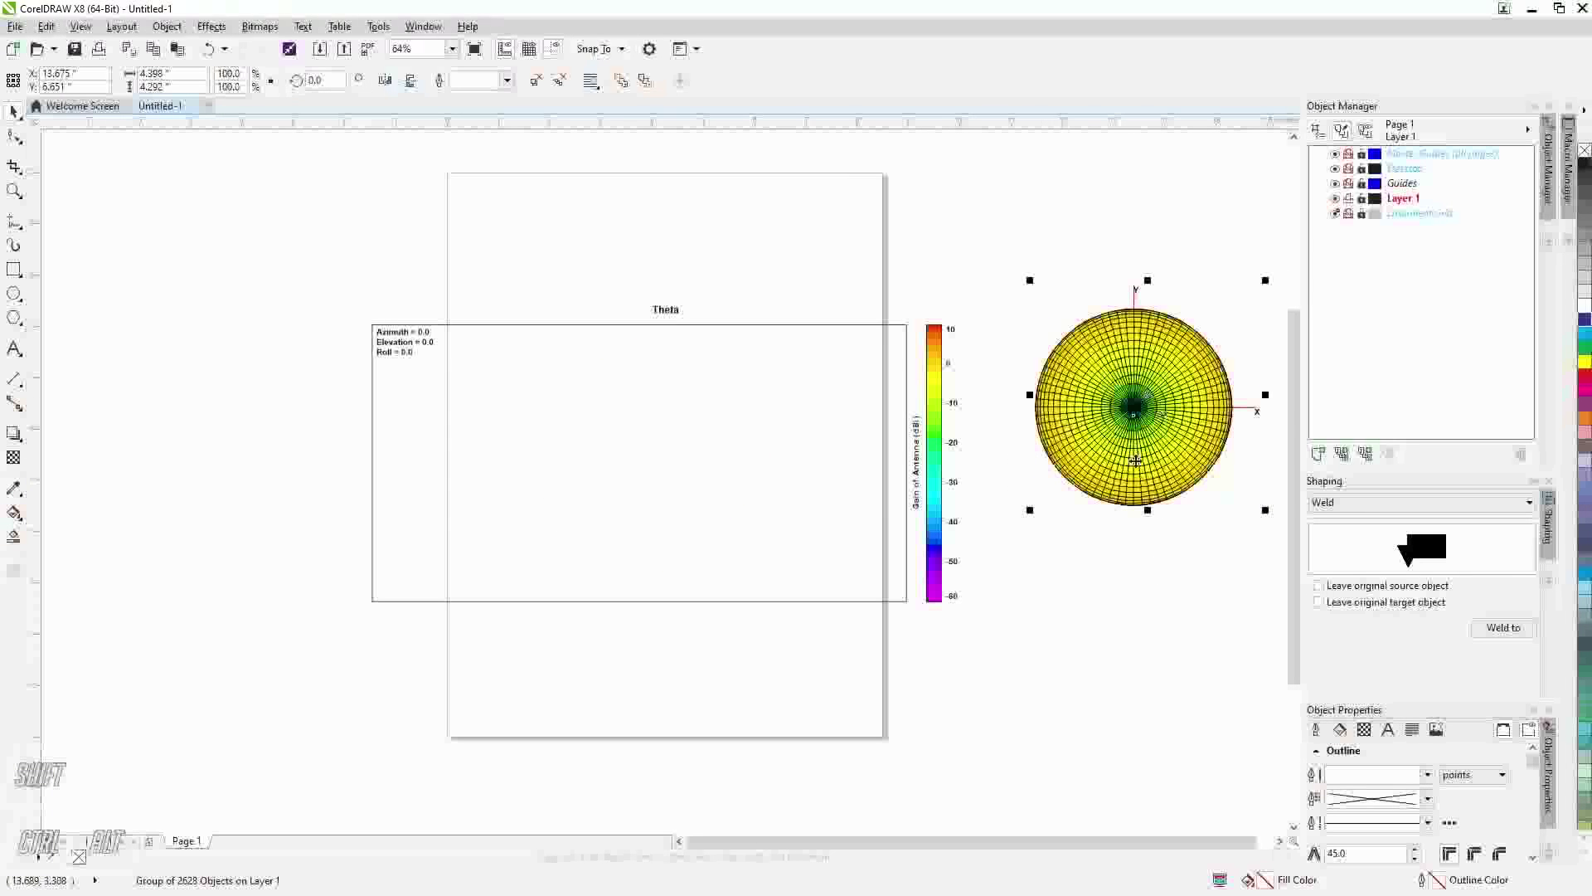
Enlarge the sphere group to about 15.1 by 14.7 inches and return to EMQuest.
left_click_drag(1029, 512, 591, 829)
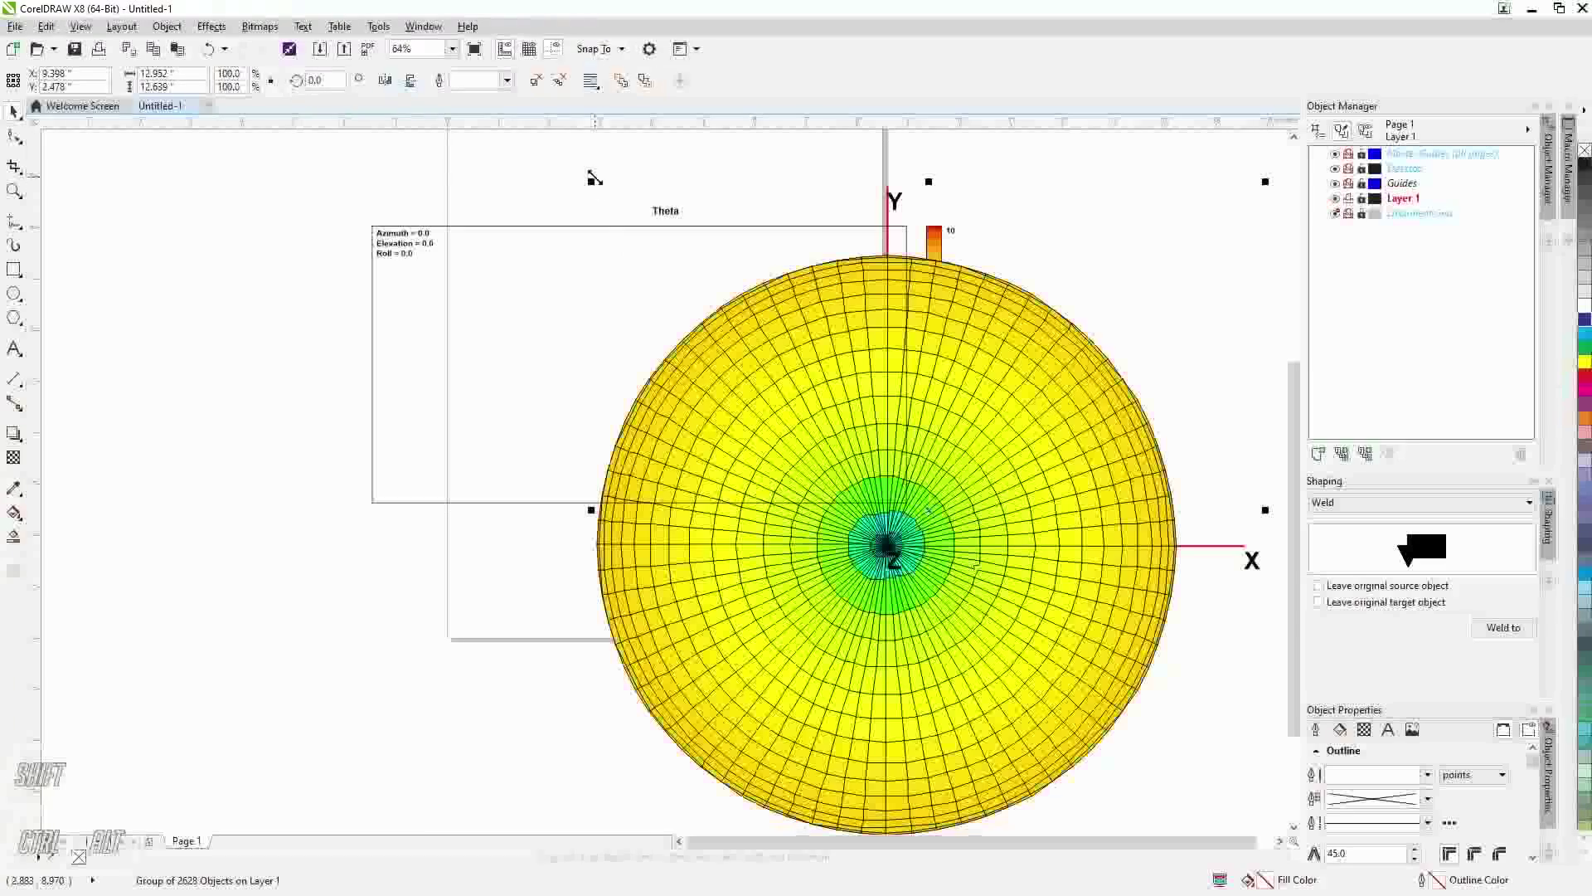
left_click_drag(594, 178, 404, 106)
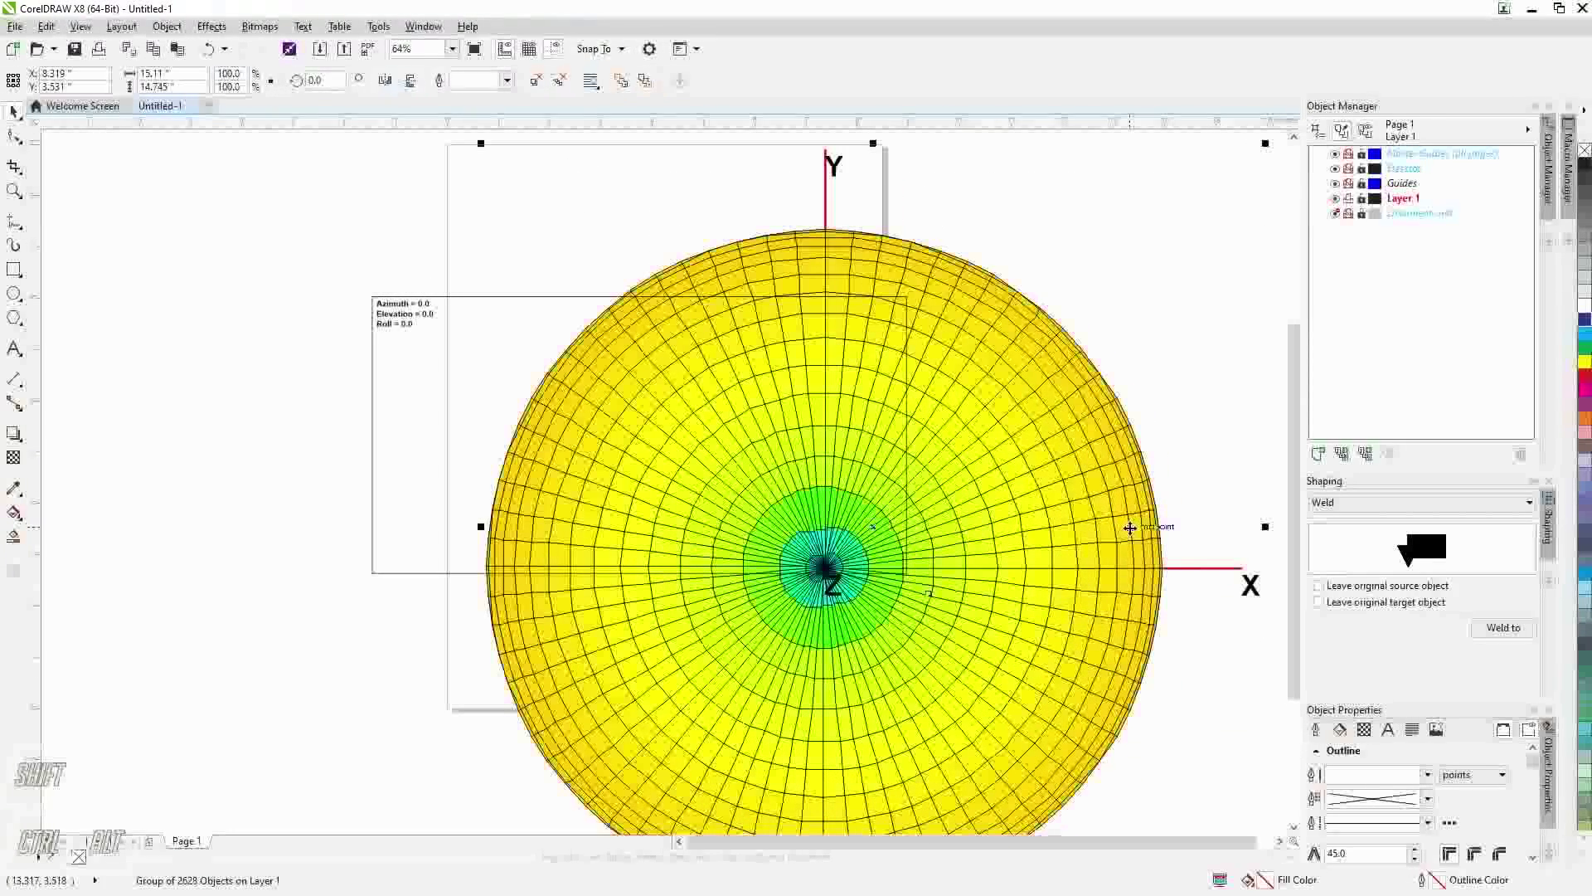
left_click(1536, 11)
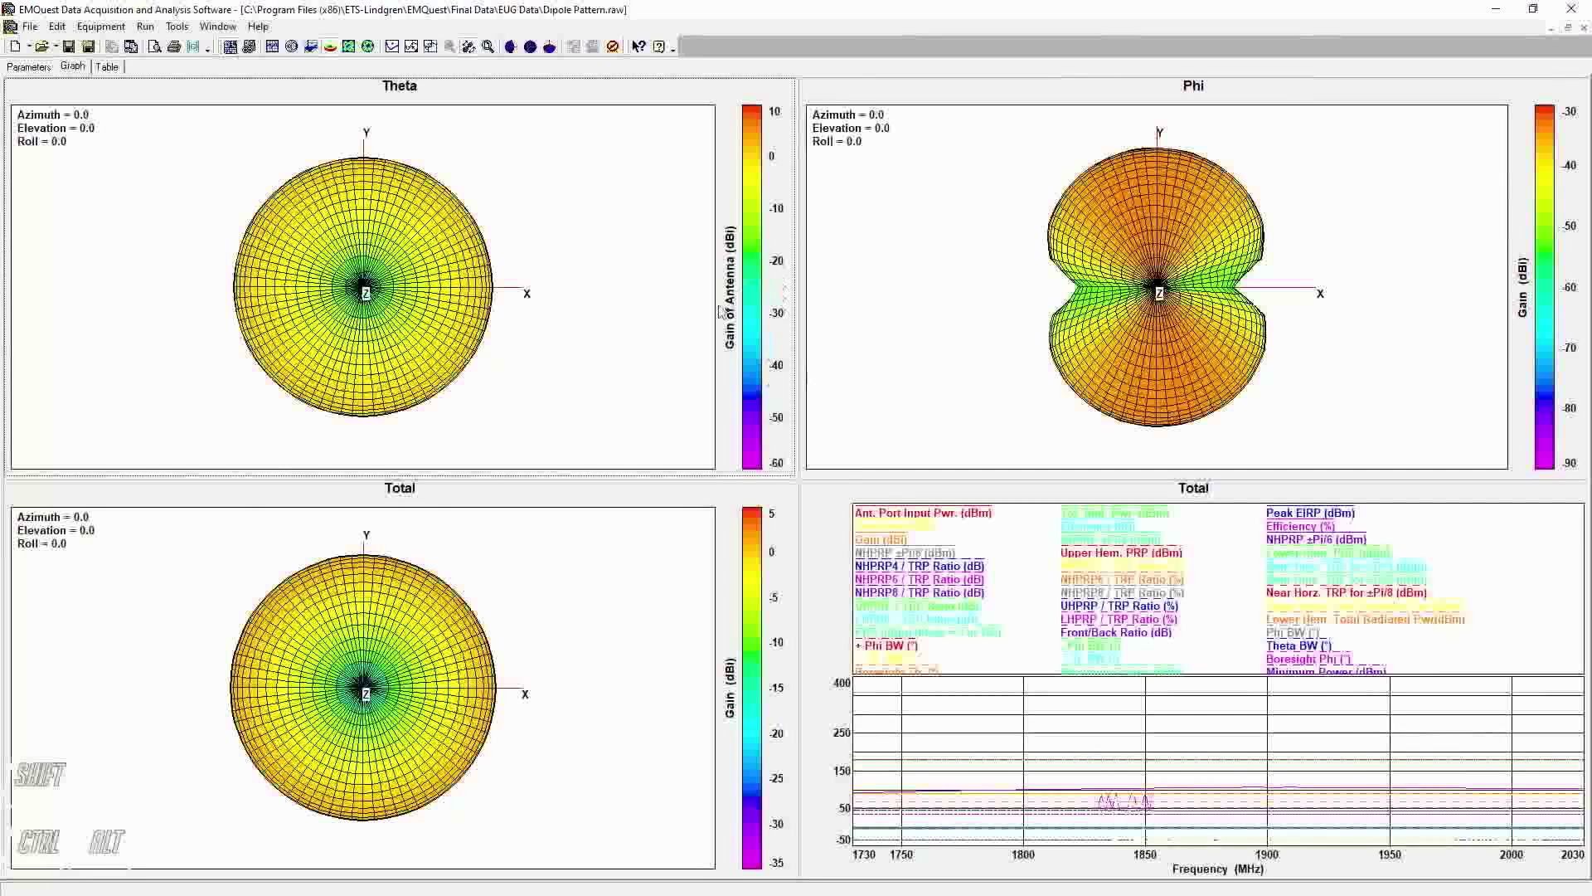
Rotate the Theta graph to about azimuth -27.9, elevation 57.9, roll 46.9, and copy its settings onto the Phi and spherical Total graphs.
left_click_drag(437, 312, 418, 282)
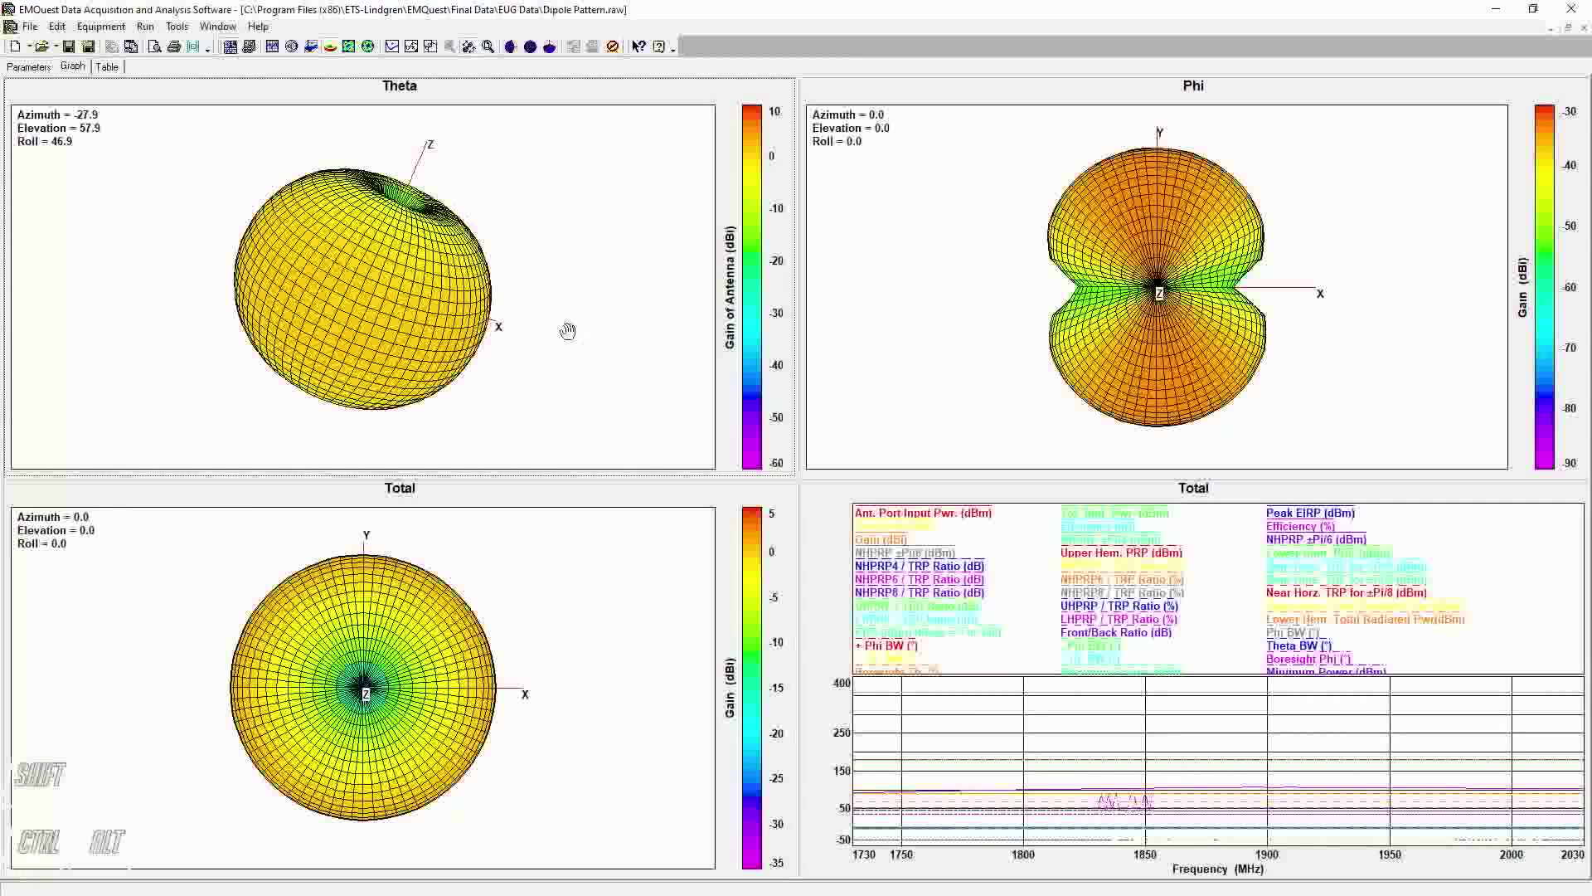
key("ctrl")
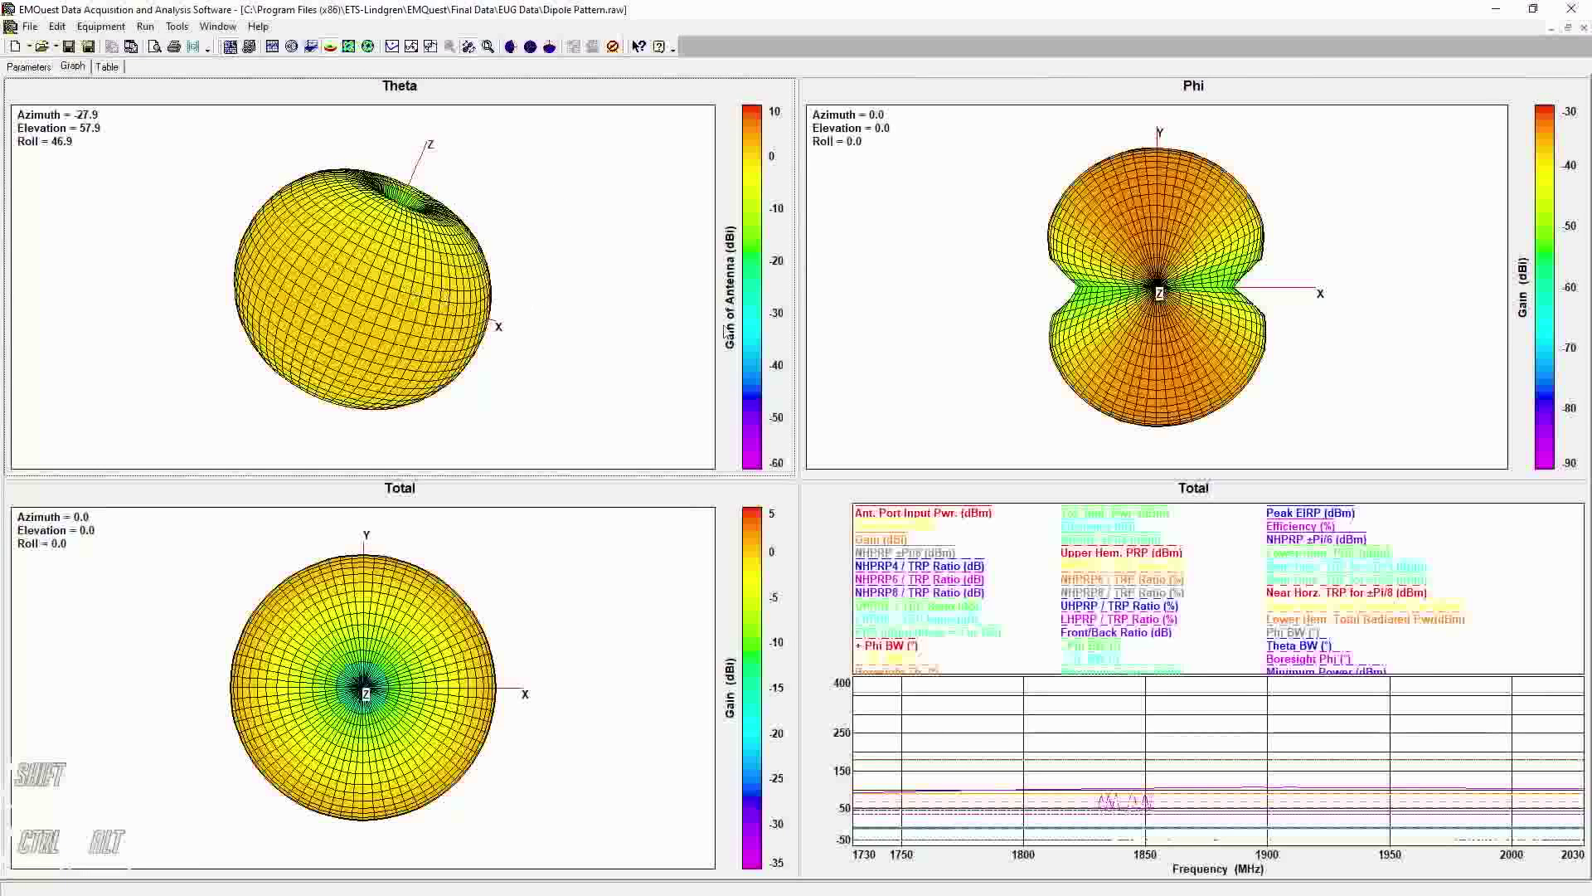
left_click(900, 367)
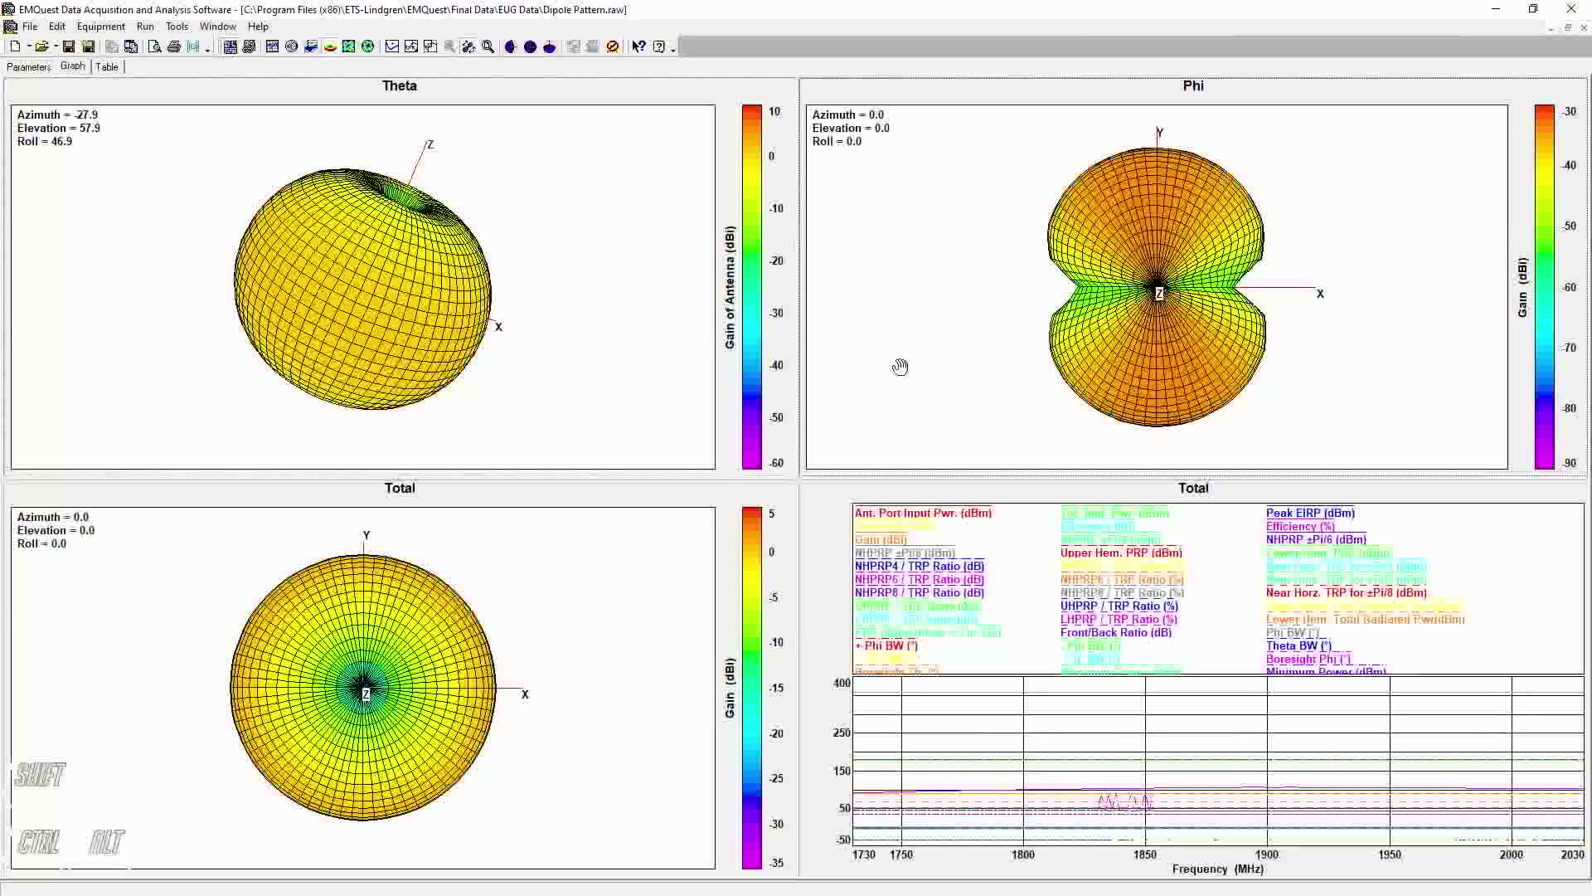
key("ctrl")
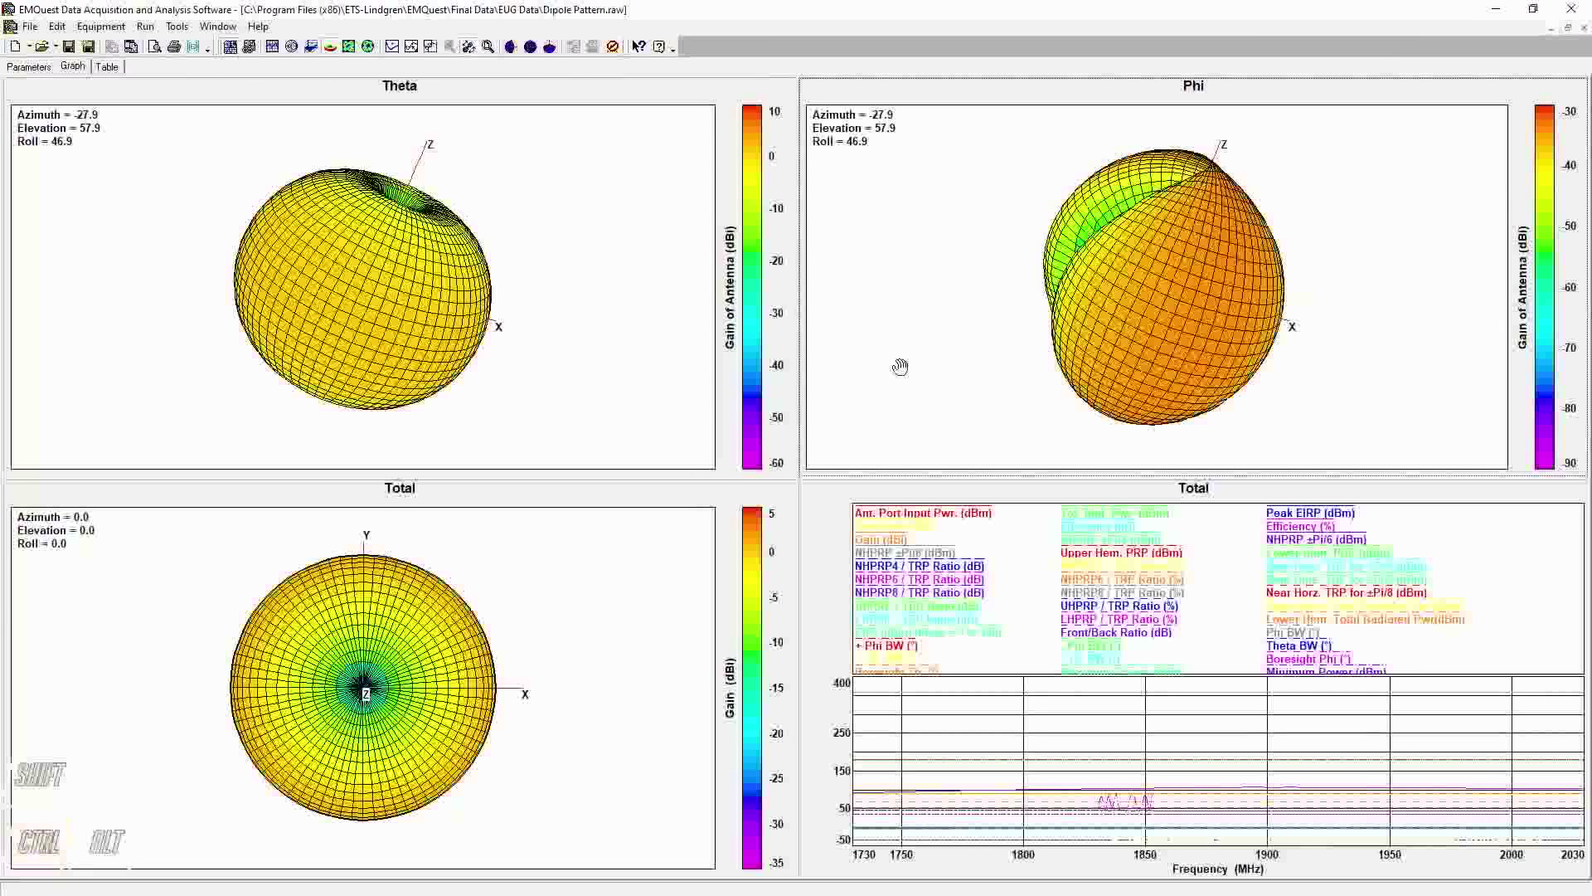
left_click(647, 551)
key("ctrl")
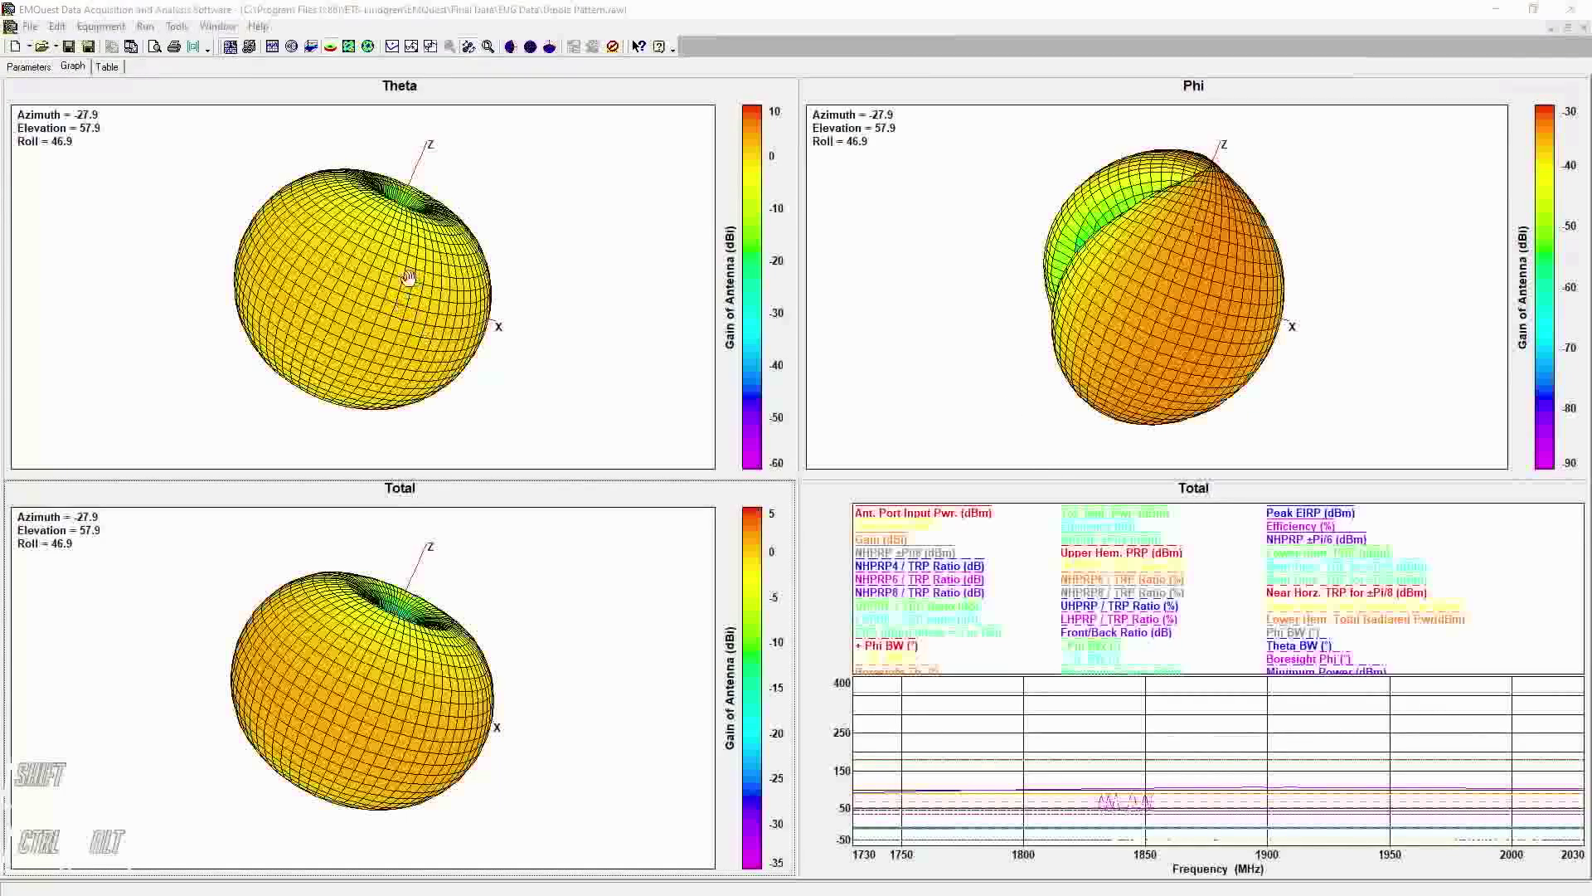
Rotate the Theta, Phi and spherical Total graphs individually to different orientations.
left_click_drag(414, 336, 617, 465)
left_click_drag(1071, 365, 1269, 257)
left_click_drag(462, 725, 394, 747)
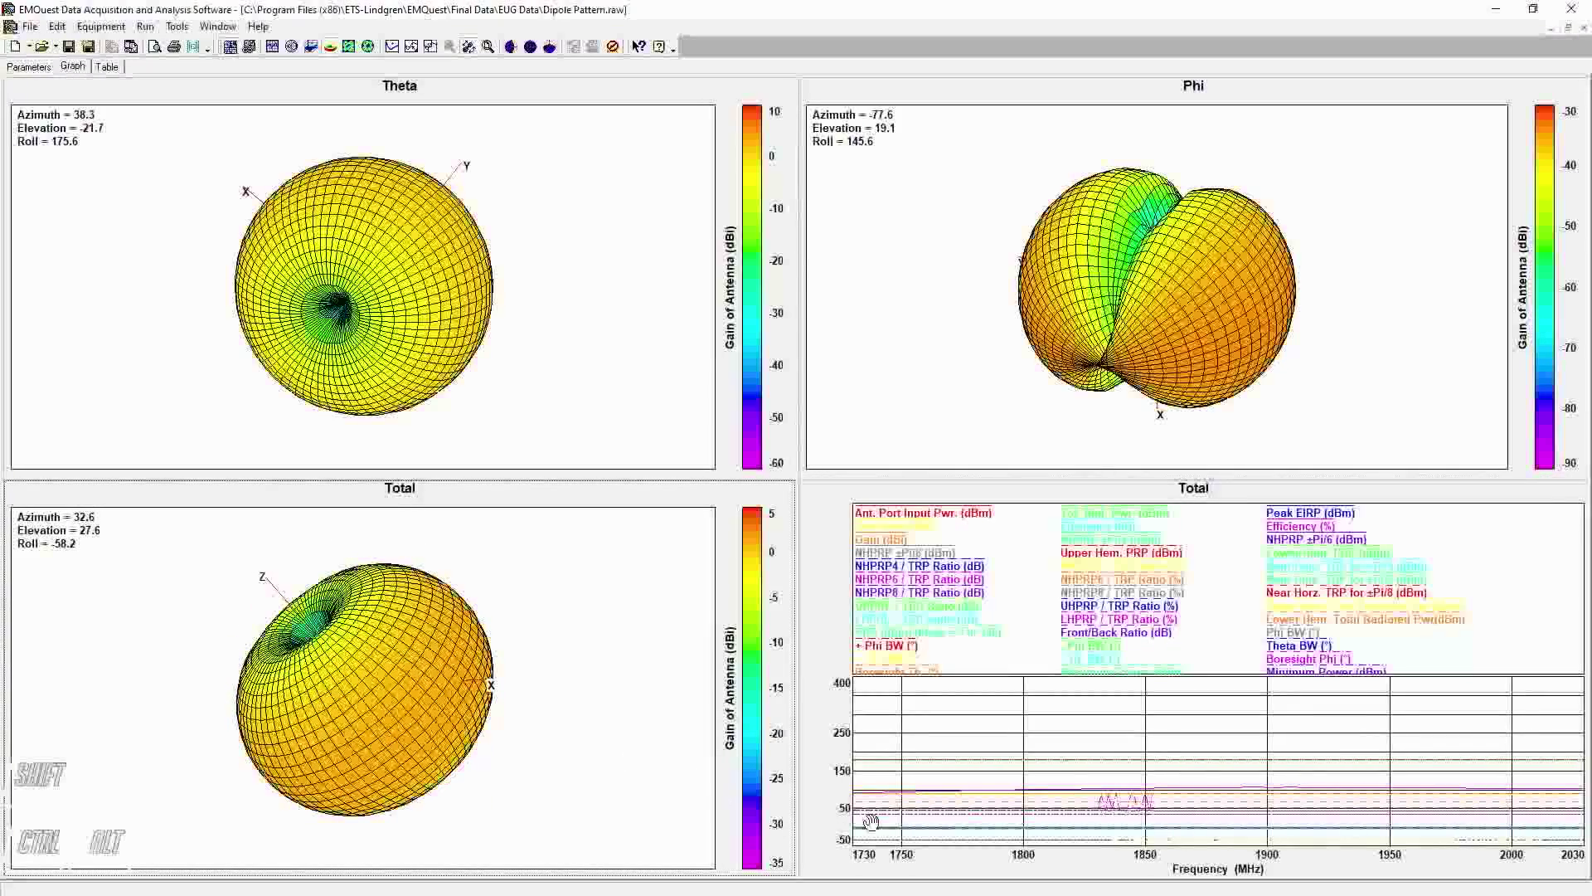
Reduce the Total frequency graph's dataset by 1 dimension and select Gain (dBi) as the point value shown.
double_click(1493, 557)
left_click(1016, 560)
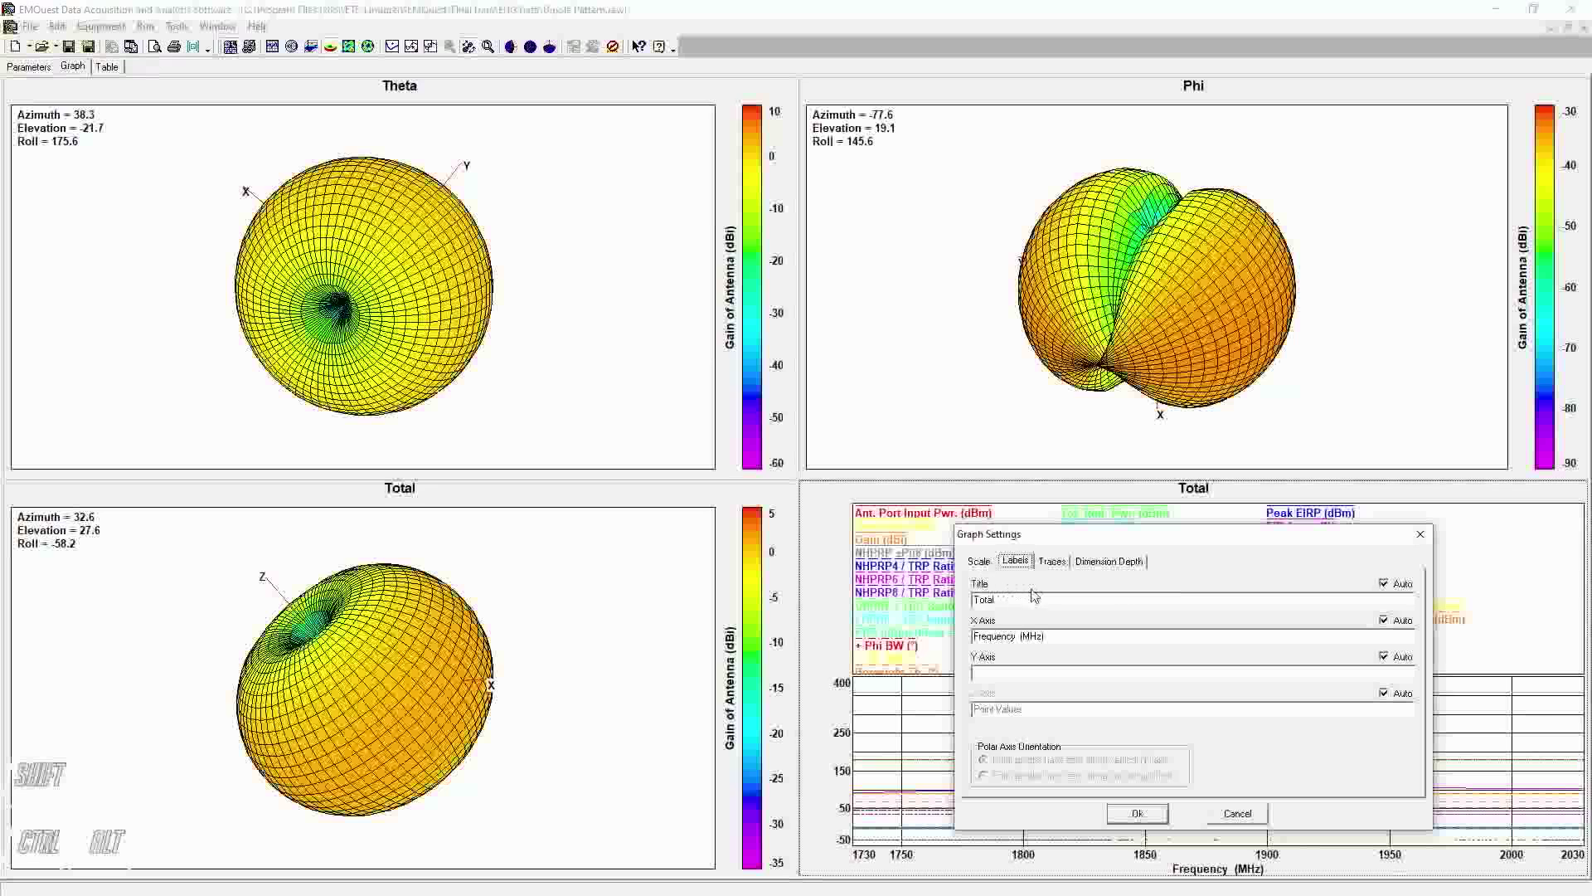
left_click(1111, 560)
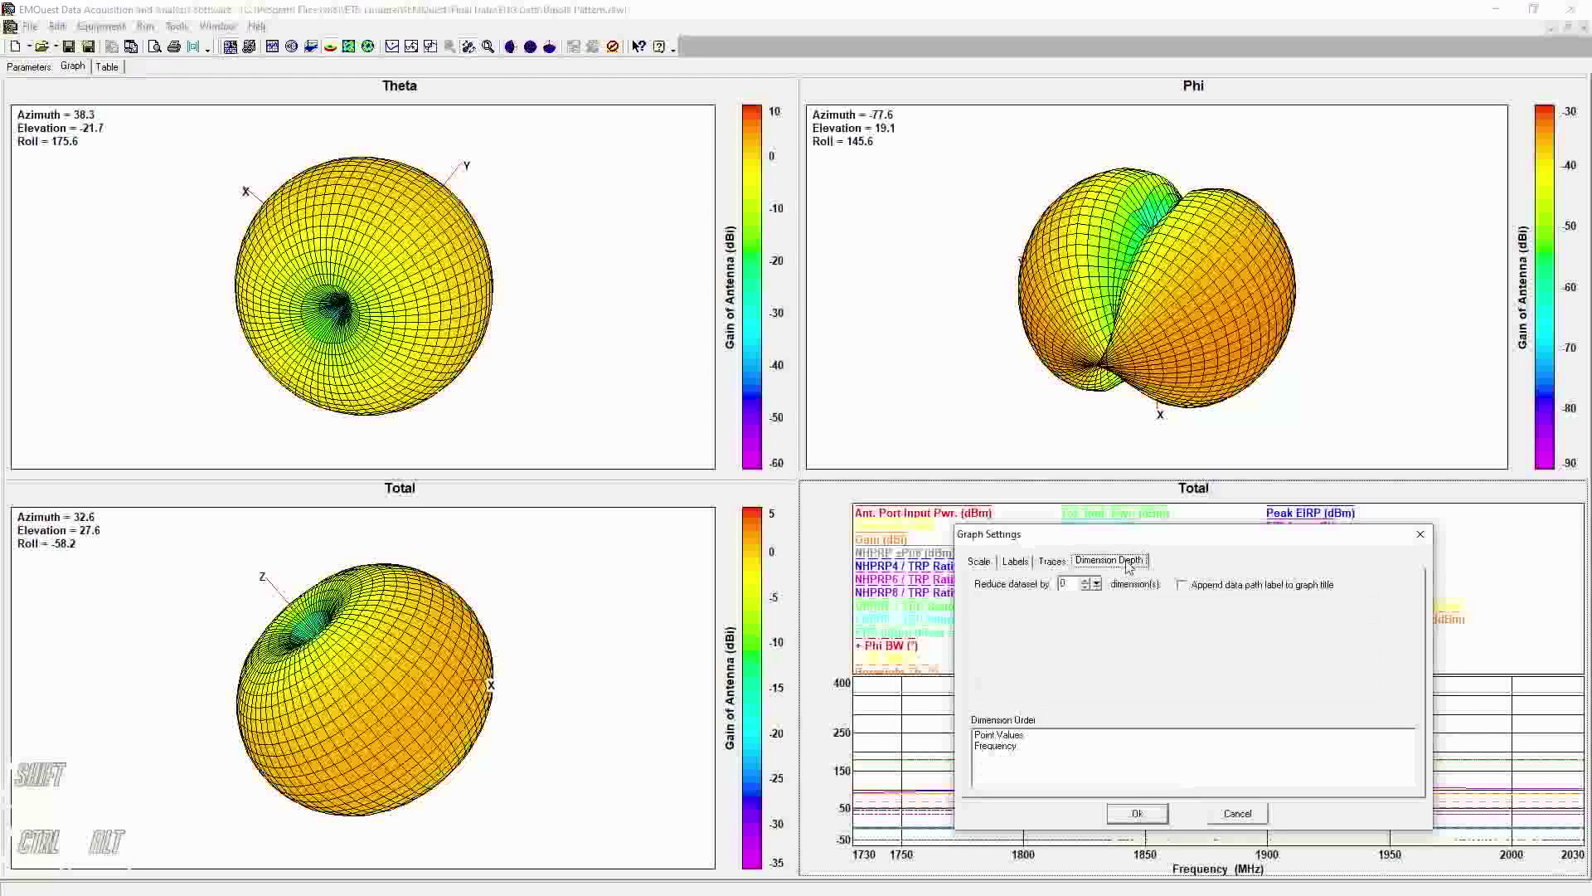
left_click(1085, 581)
left_click_drag(984, 622, 1032, 616)
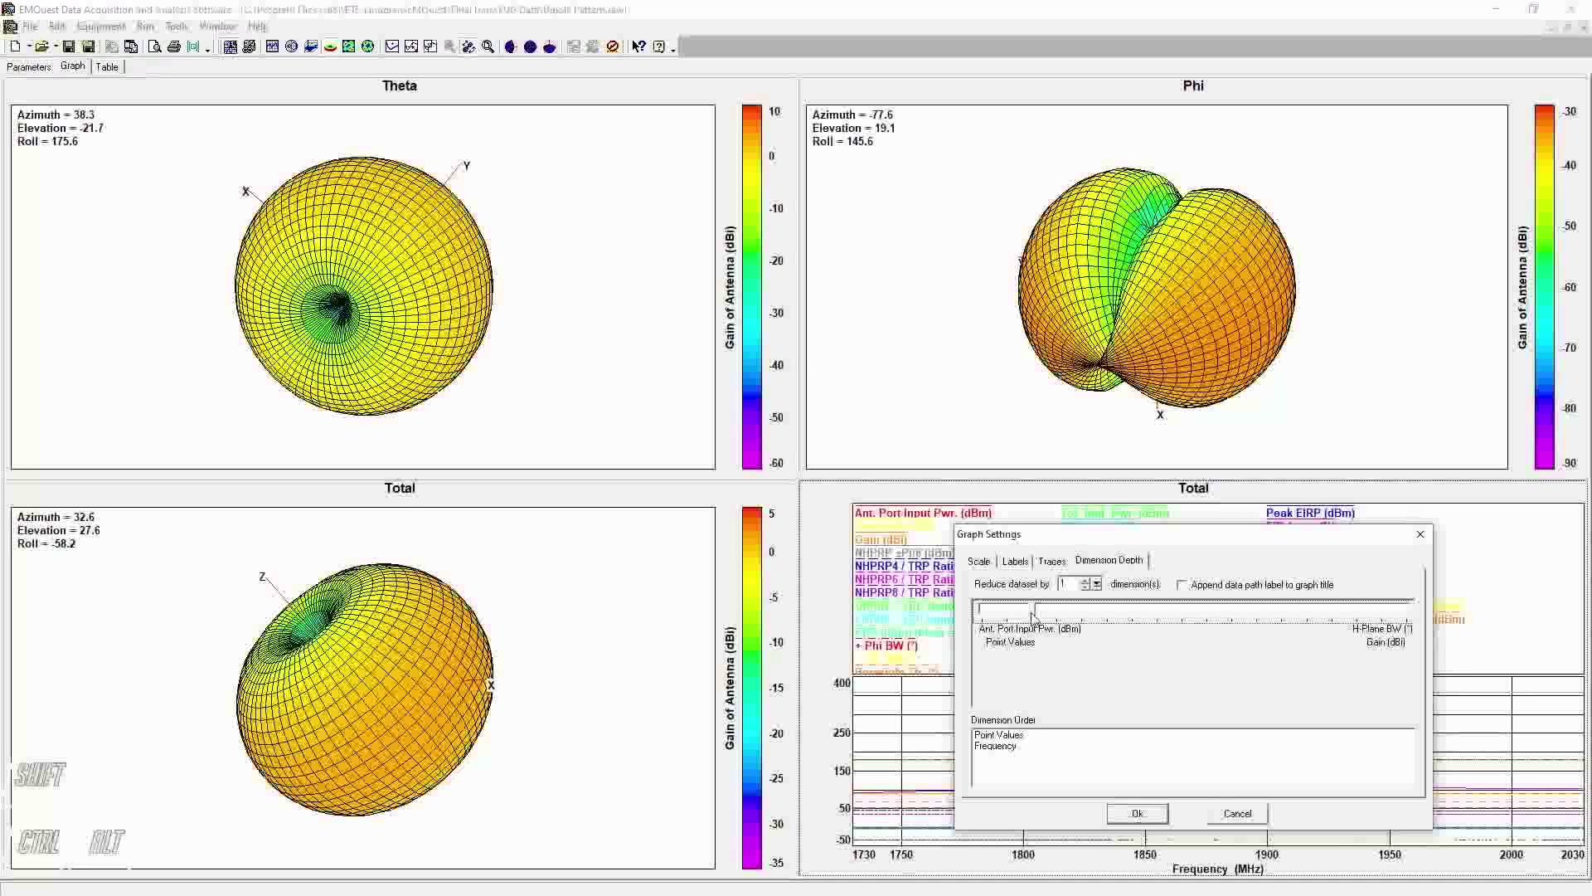
left_click(1145, 815)
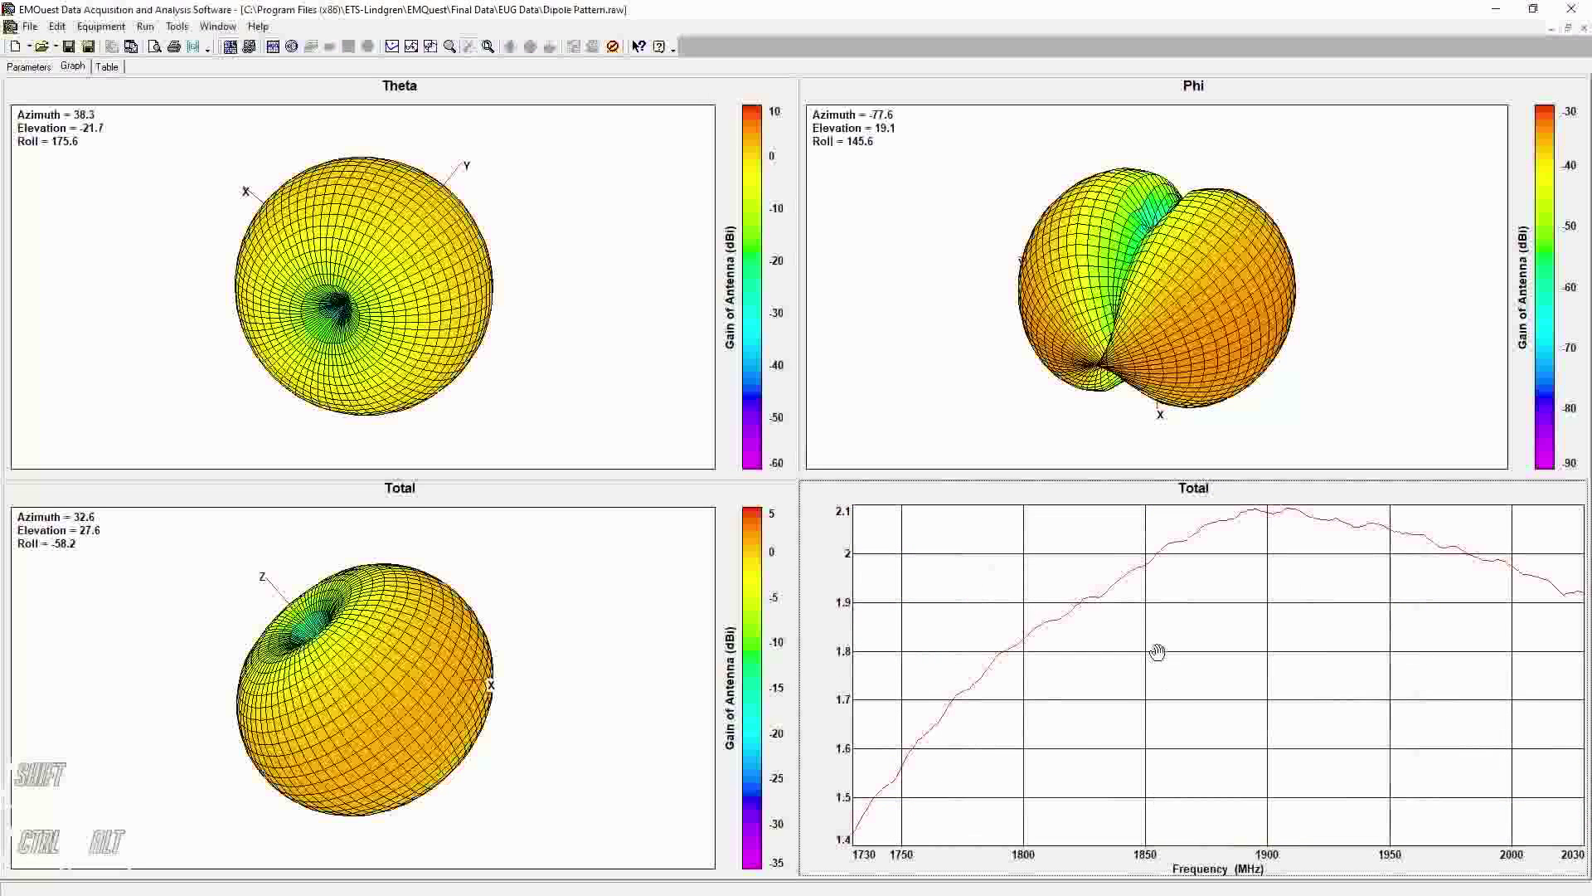
Set the title of the Total frequency graph to "Gain Curve".
double_click(1103, 627)
left_click(1016, 562)
double_click(1017, 598)
type("Ga")
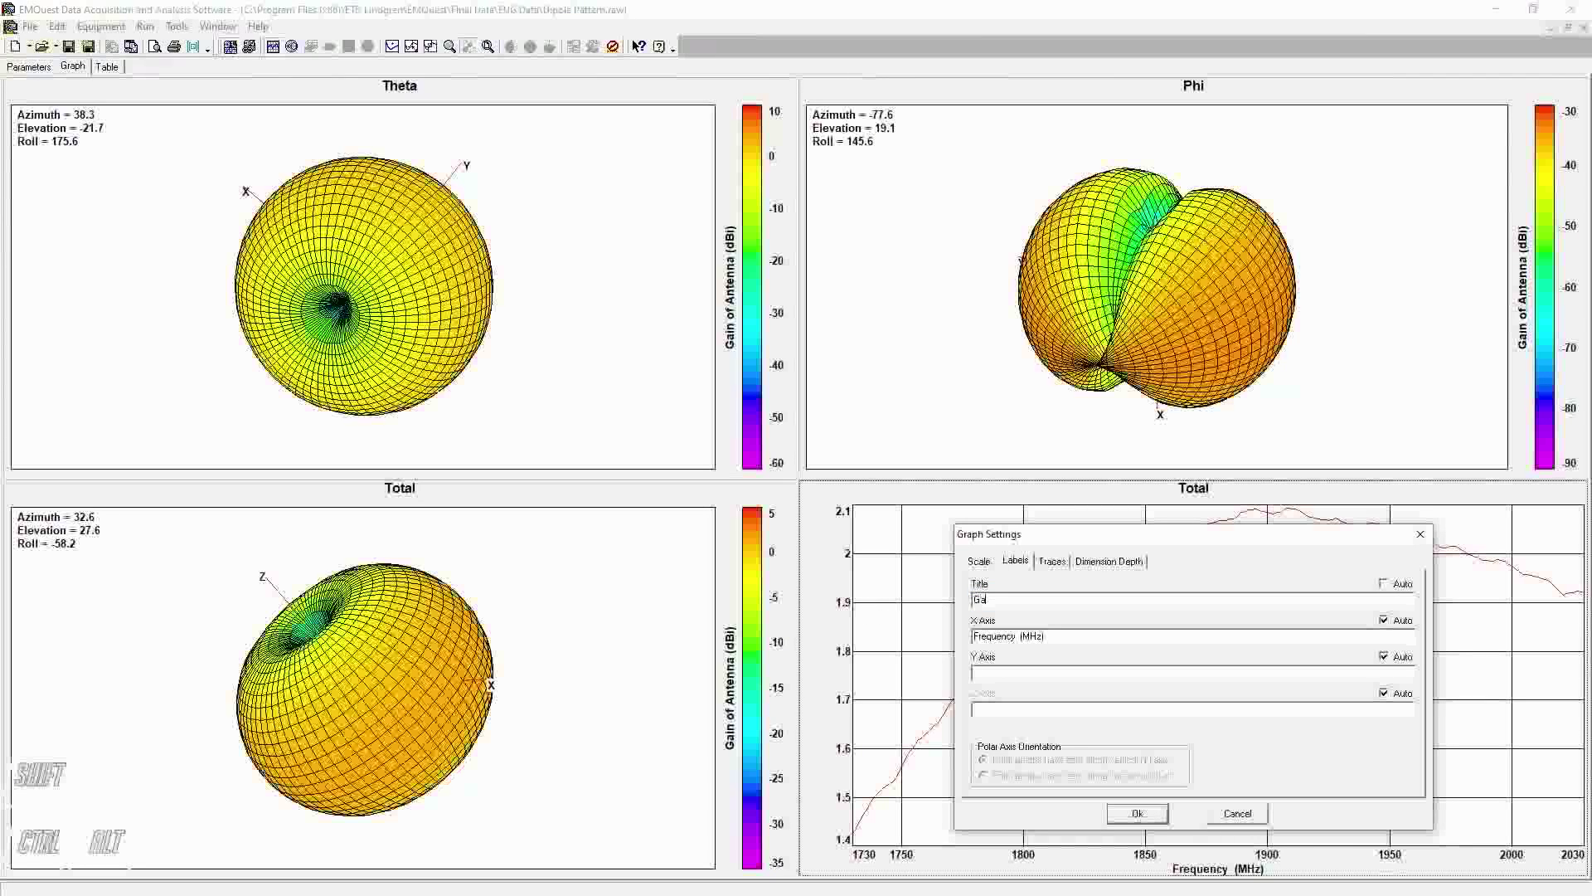
type("in Curve")
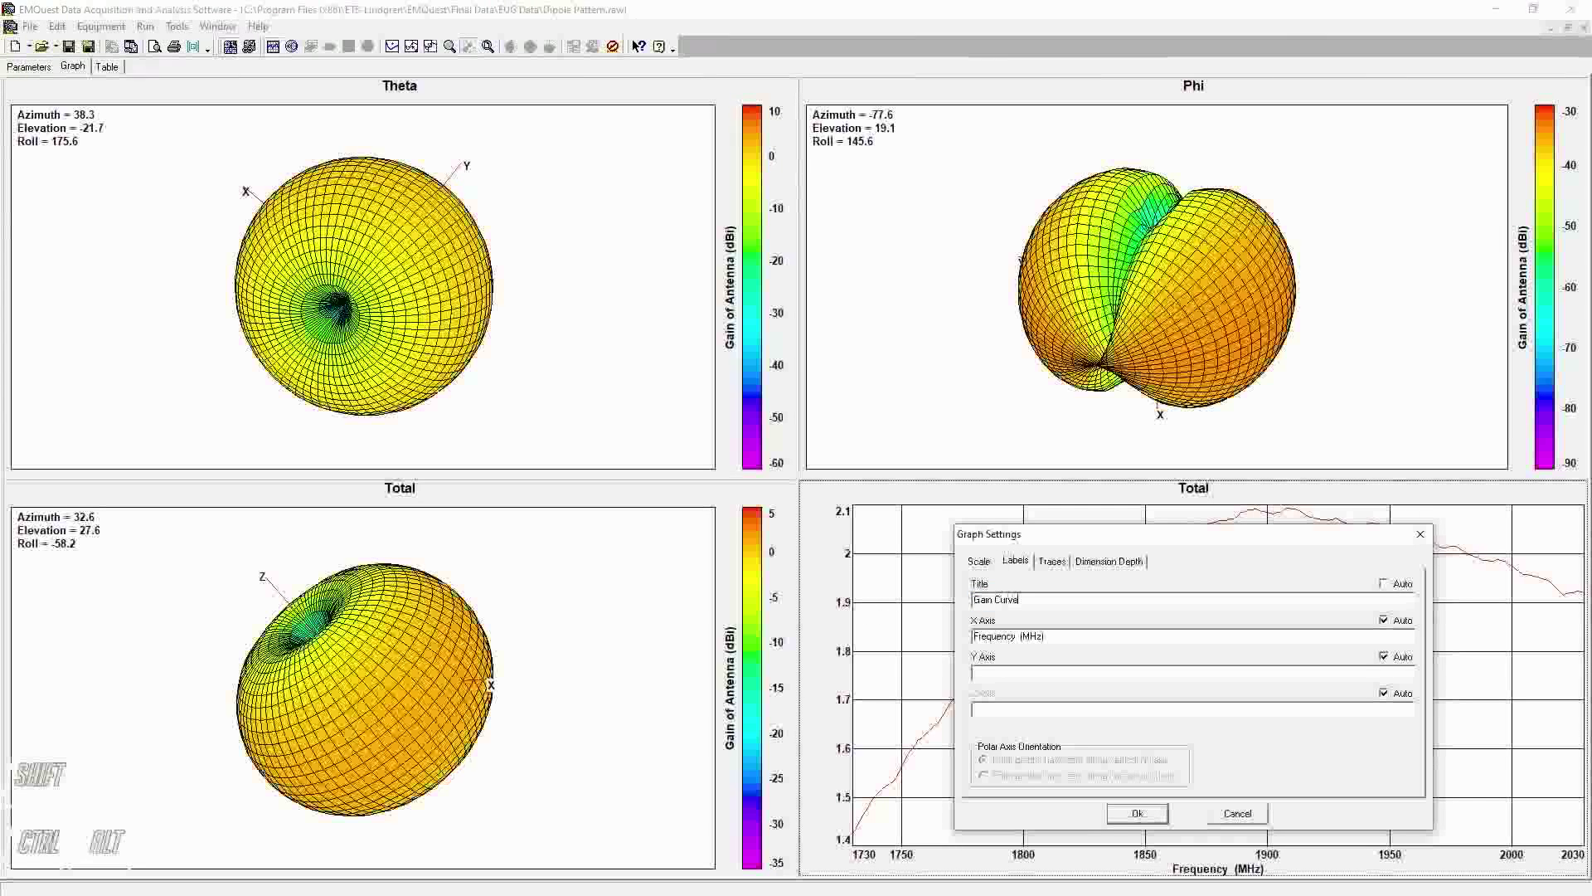
left_click(1136, 816)
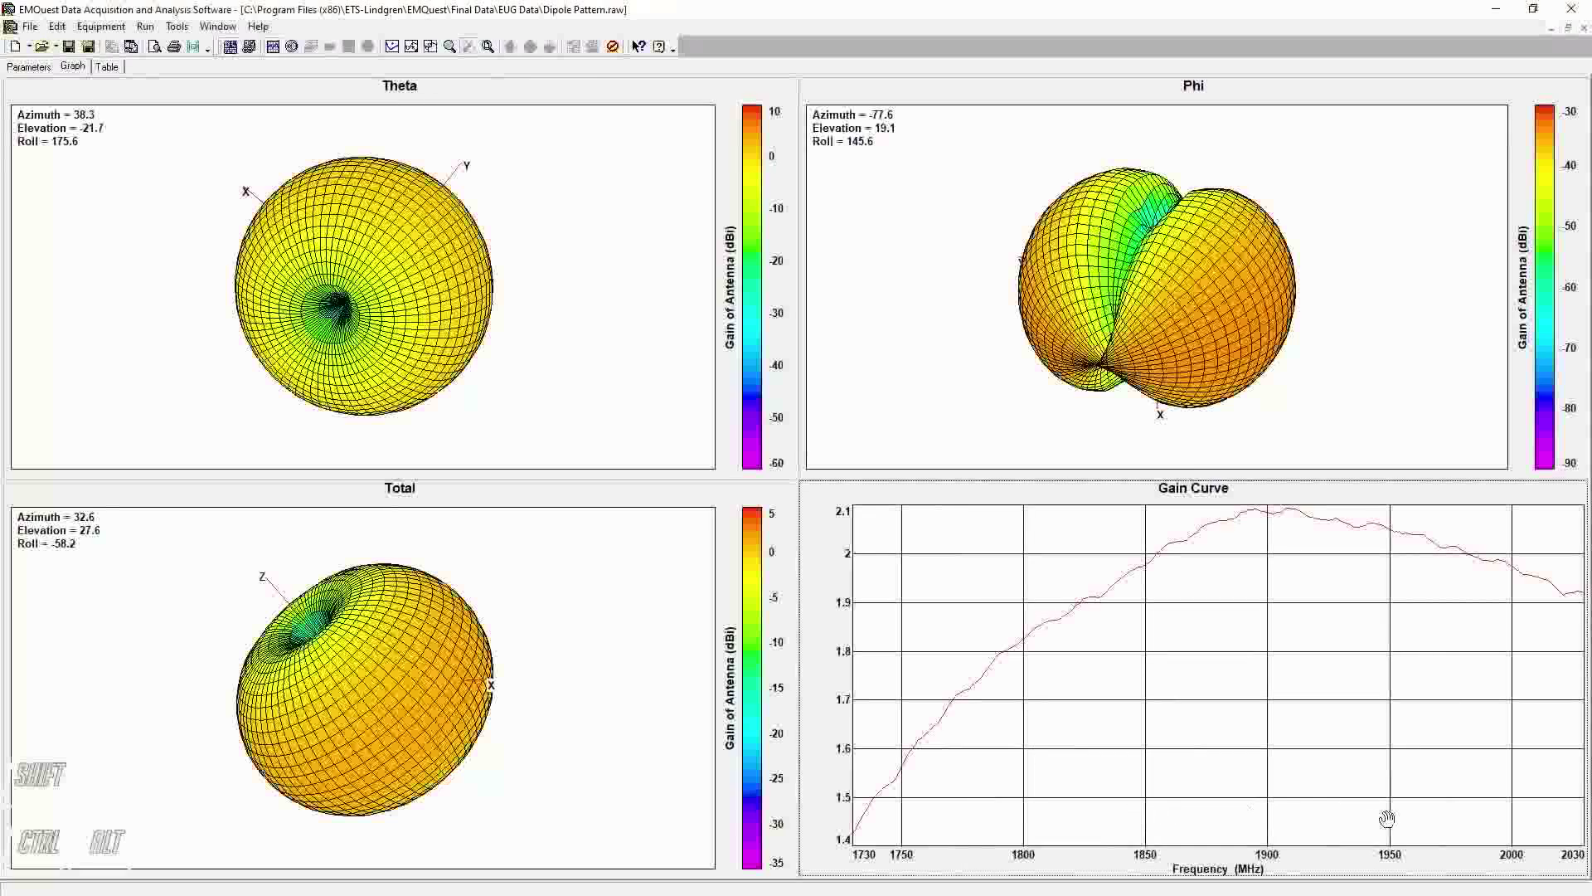
Label the Y axis of the Gain Curve graph "Gain (dBi)".
double_click(925, 684)
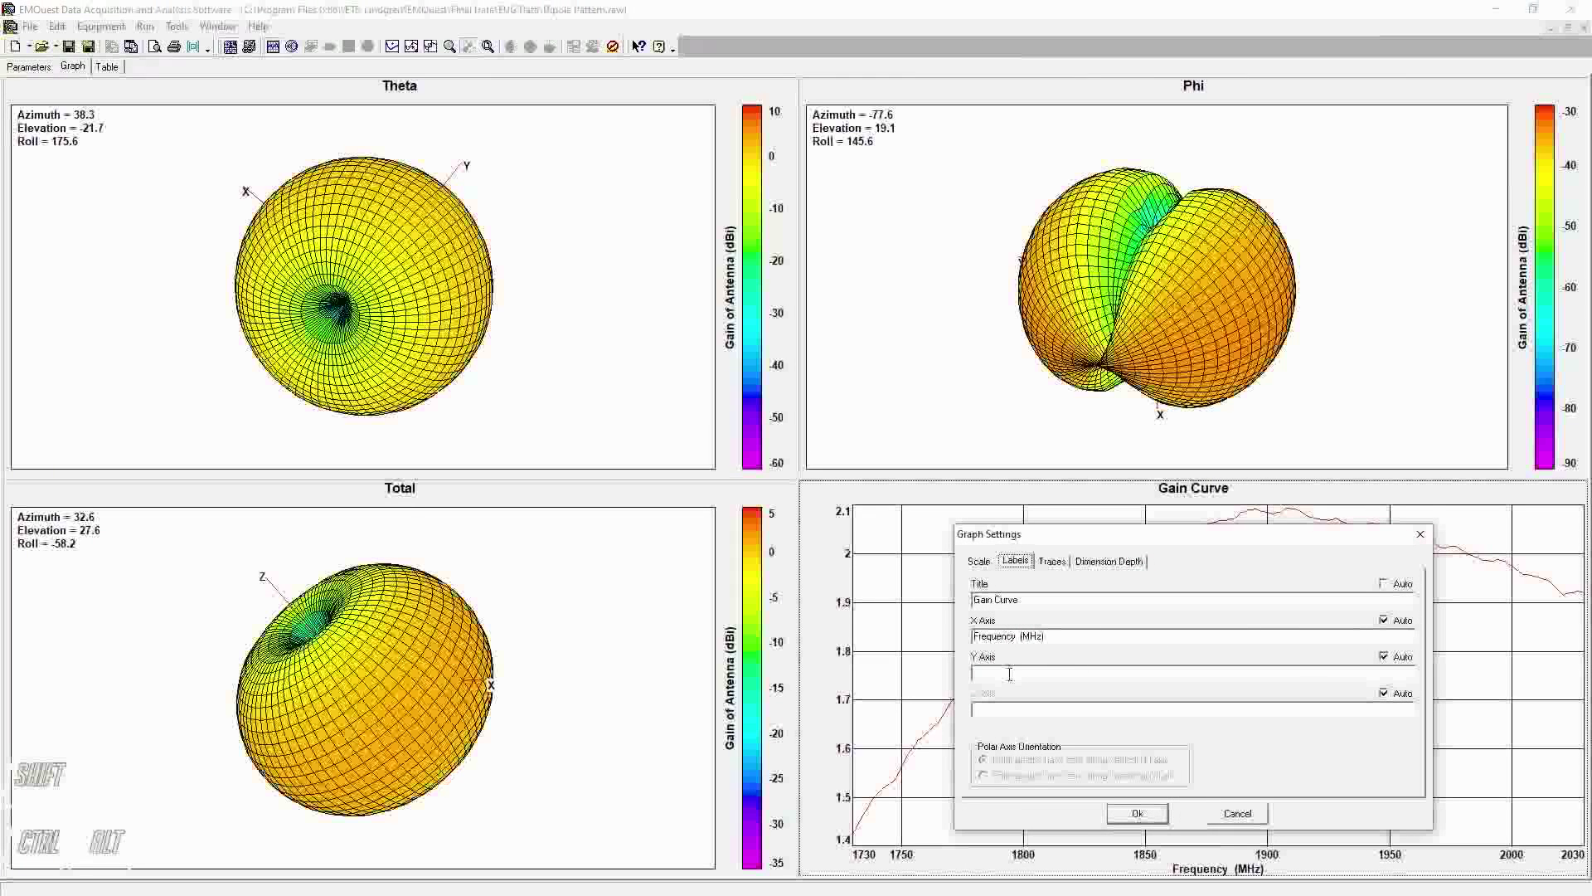
type("Gain")
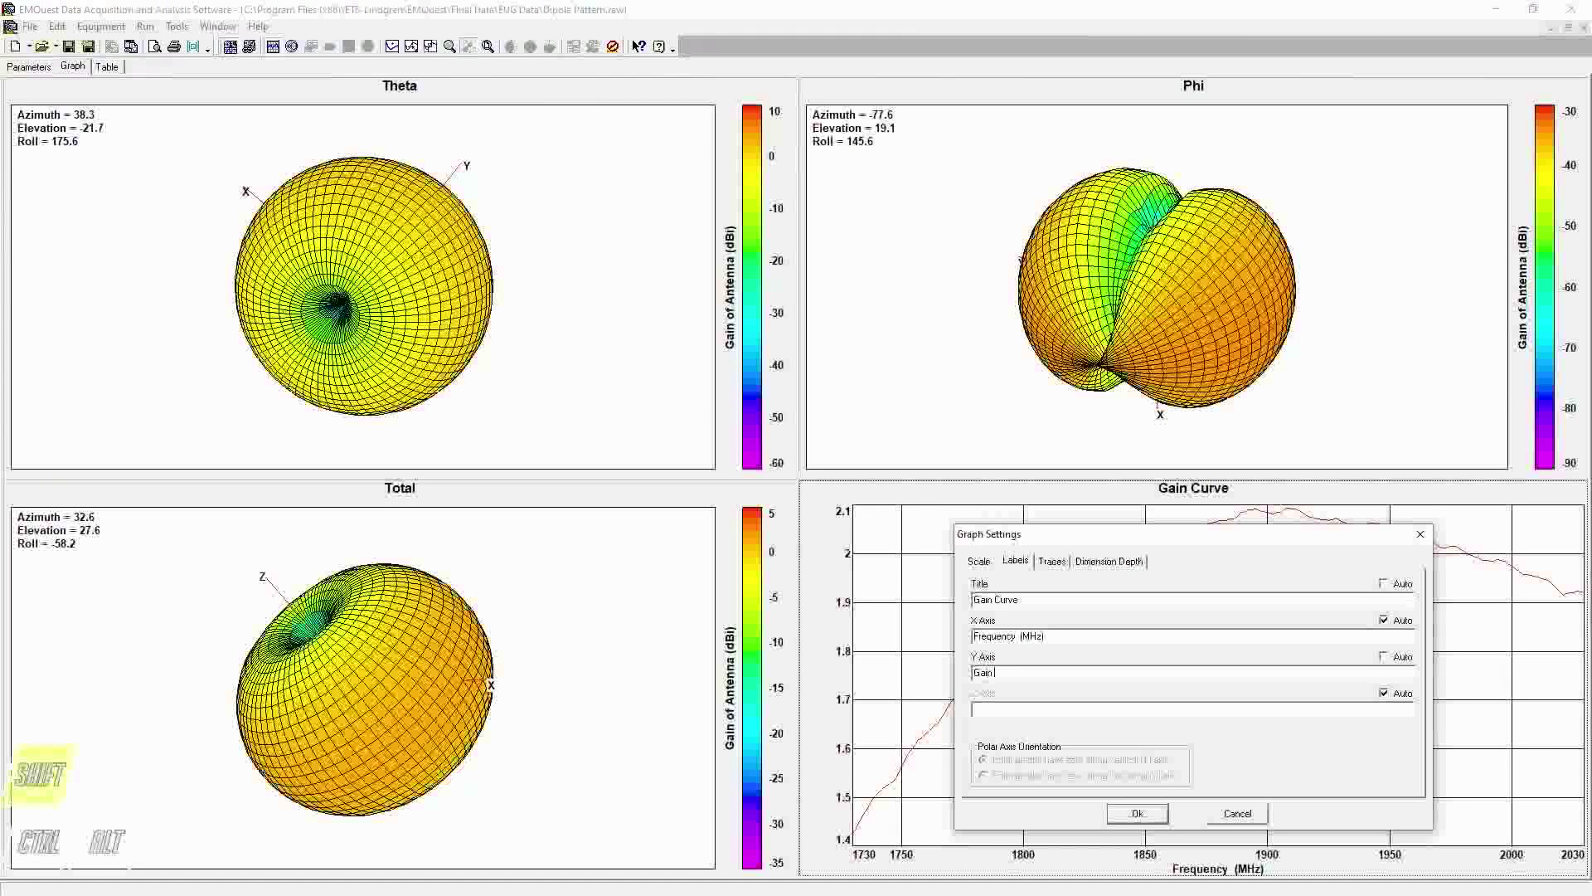
type(" (dBi)")
left_click(1155, 812)
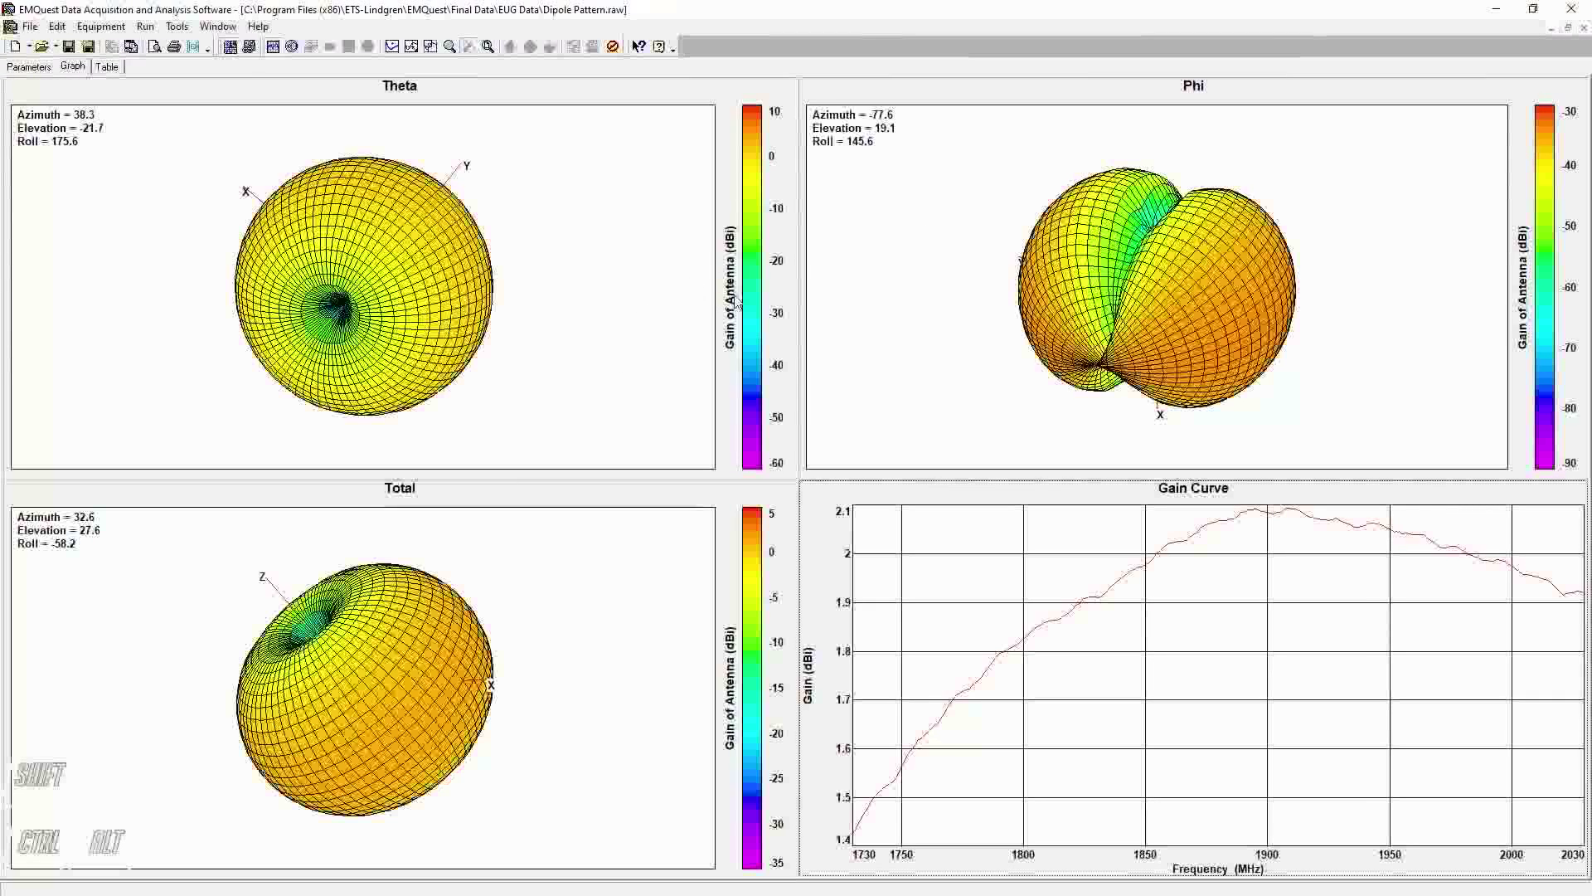
Extract the dipole pattern's parameters with graph settings into a new parameter file and restore the document windows to floating size.
left_click(177, 27)
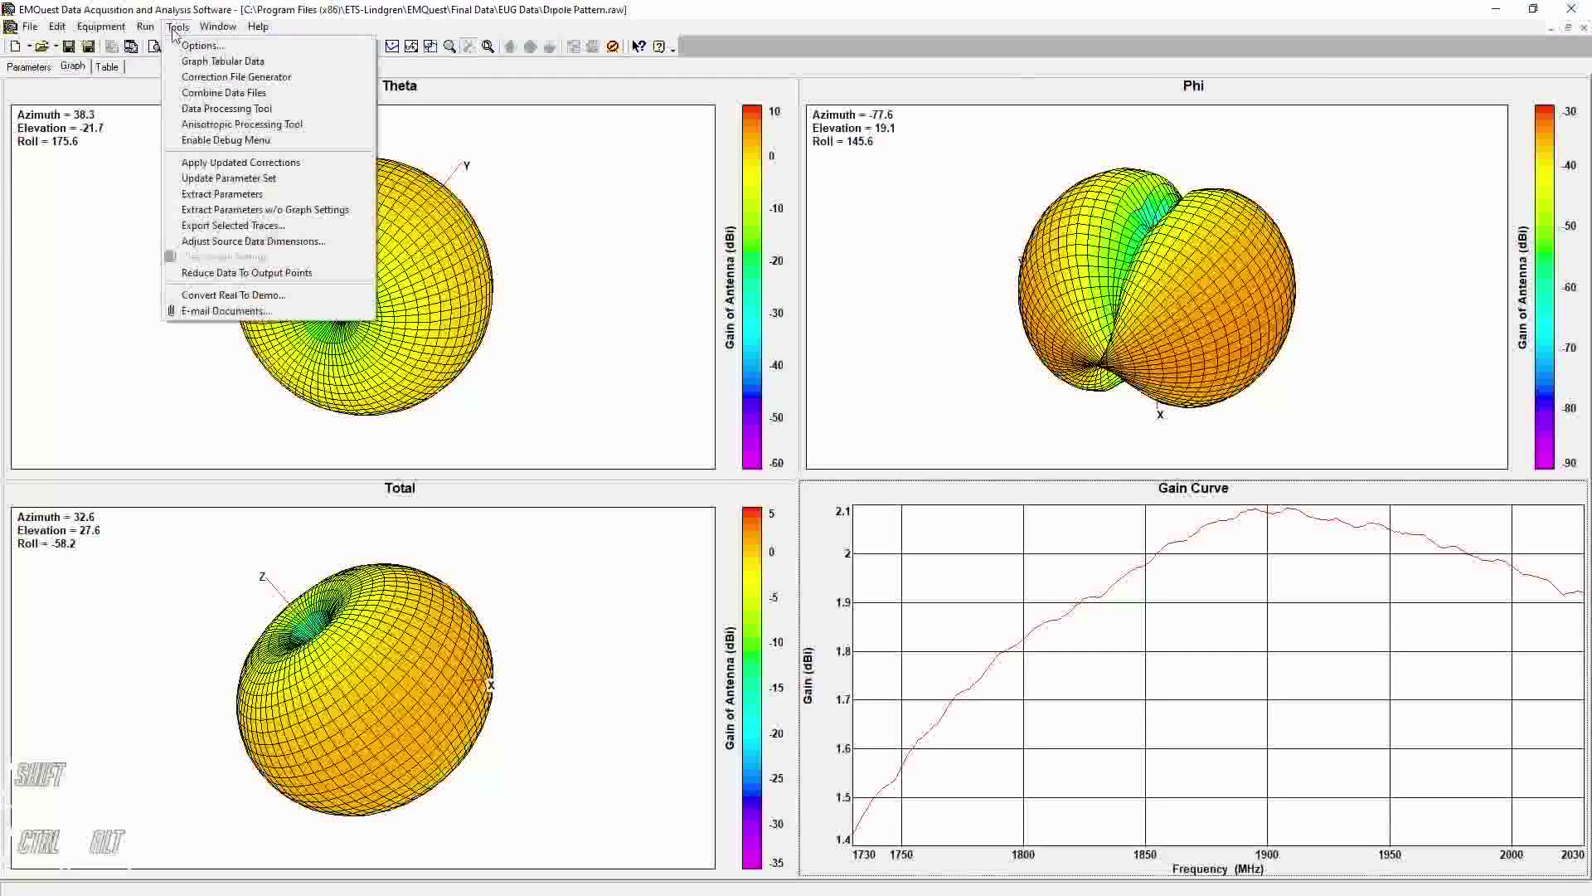
left_click(221, 194)
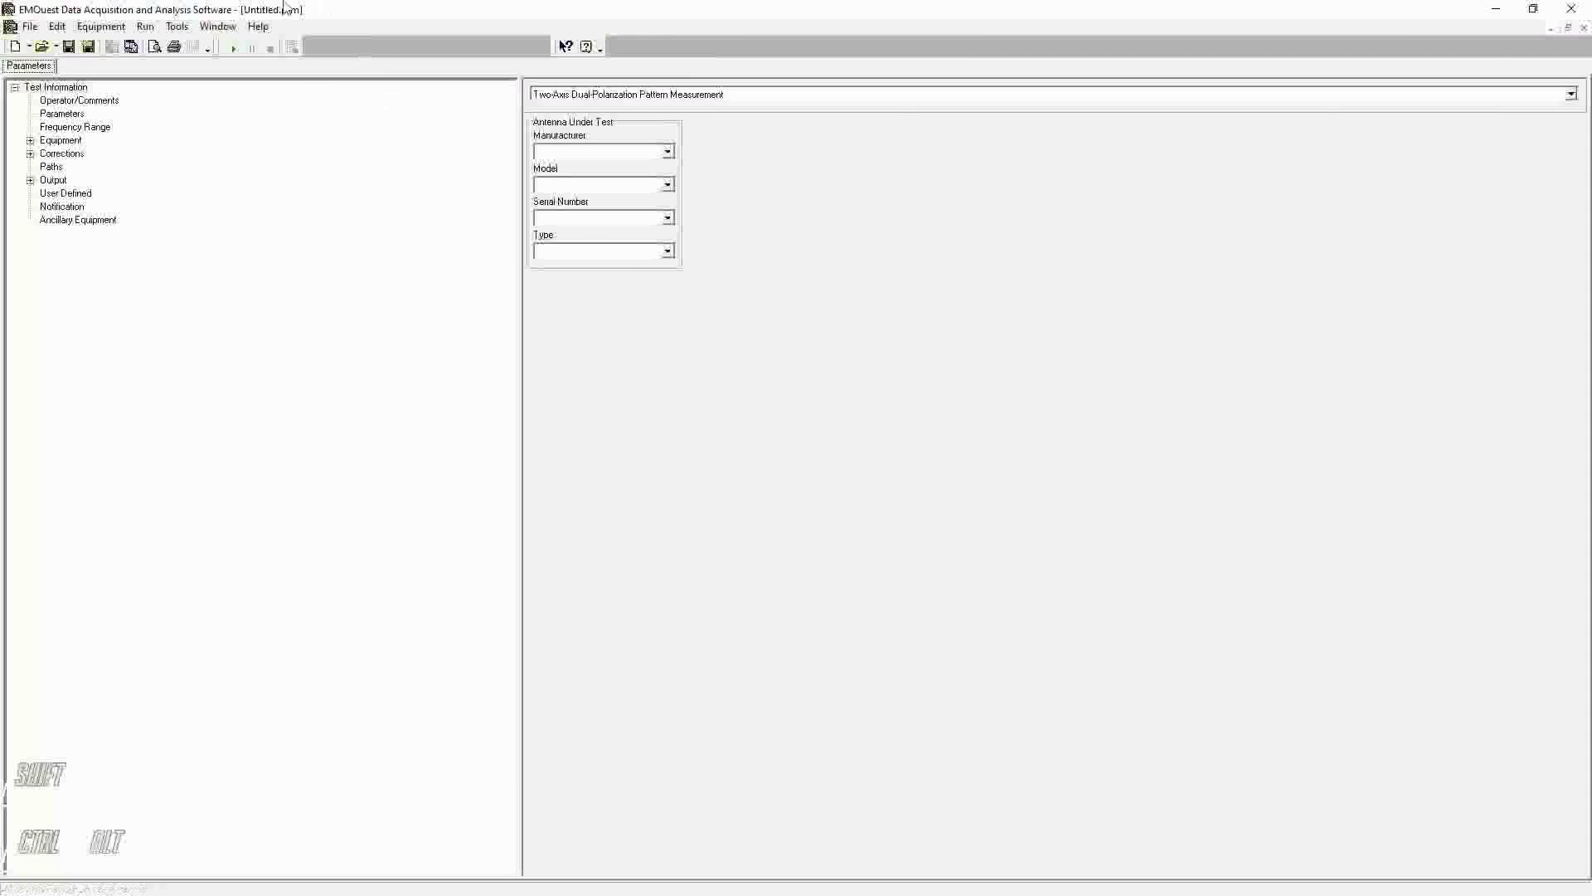
left_click(177, 27)
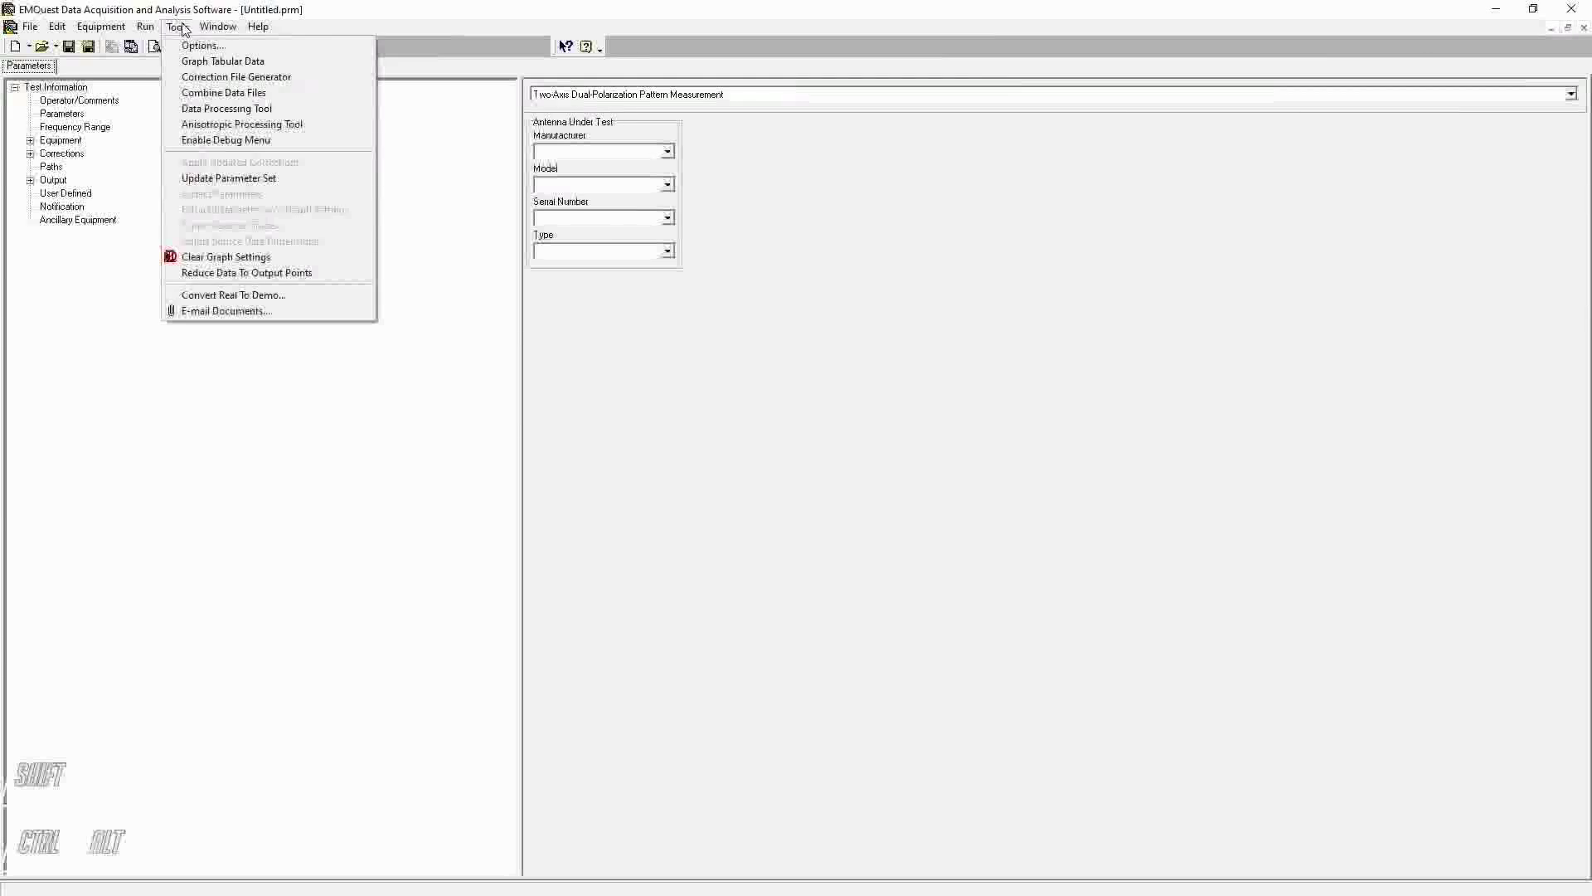
left_click(1579, 30)
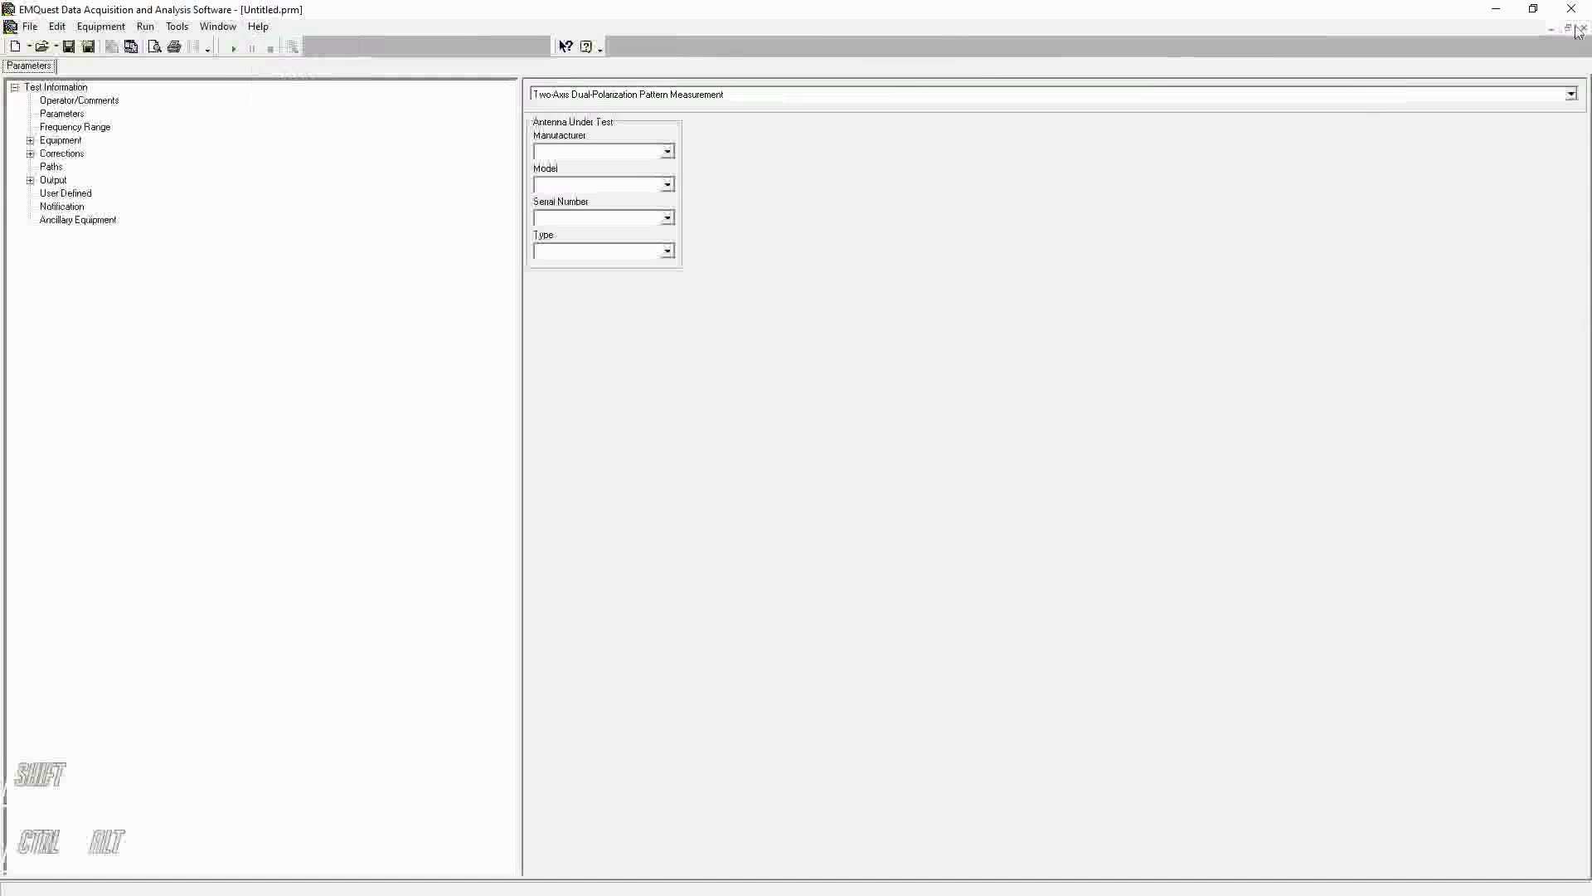
left_click(1568, 28)
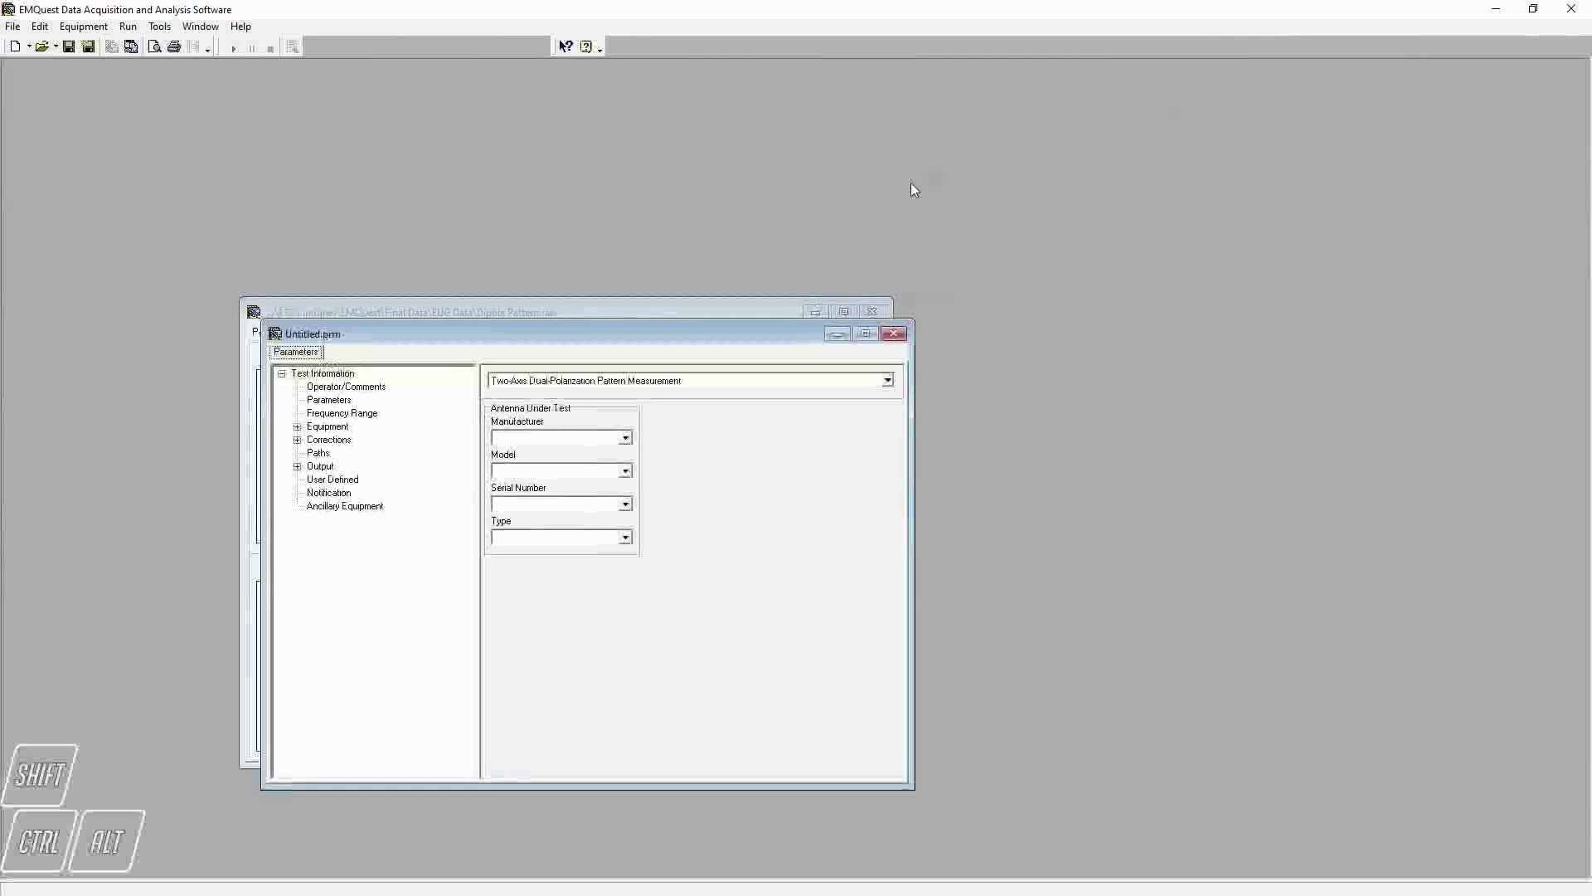
Compare the Dipole Pattern data window with the extracted parameter file and examine the parameter extraction options.
left_click(560, 314)
left_click(159, 26)
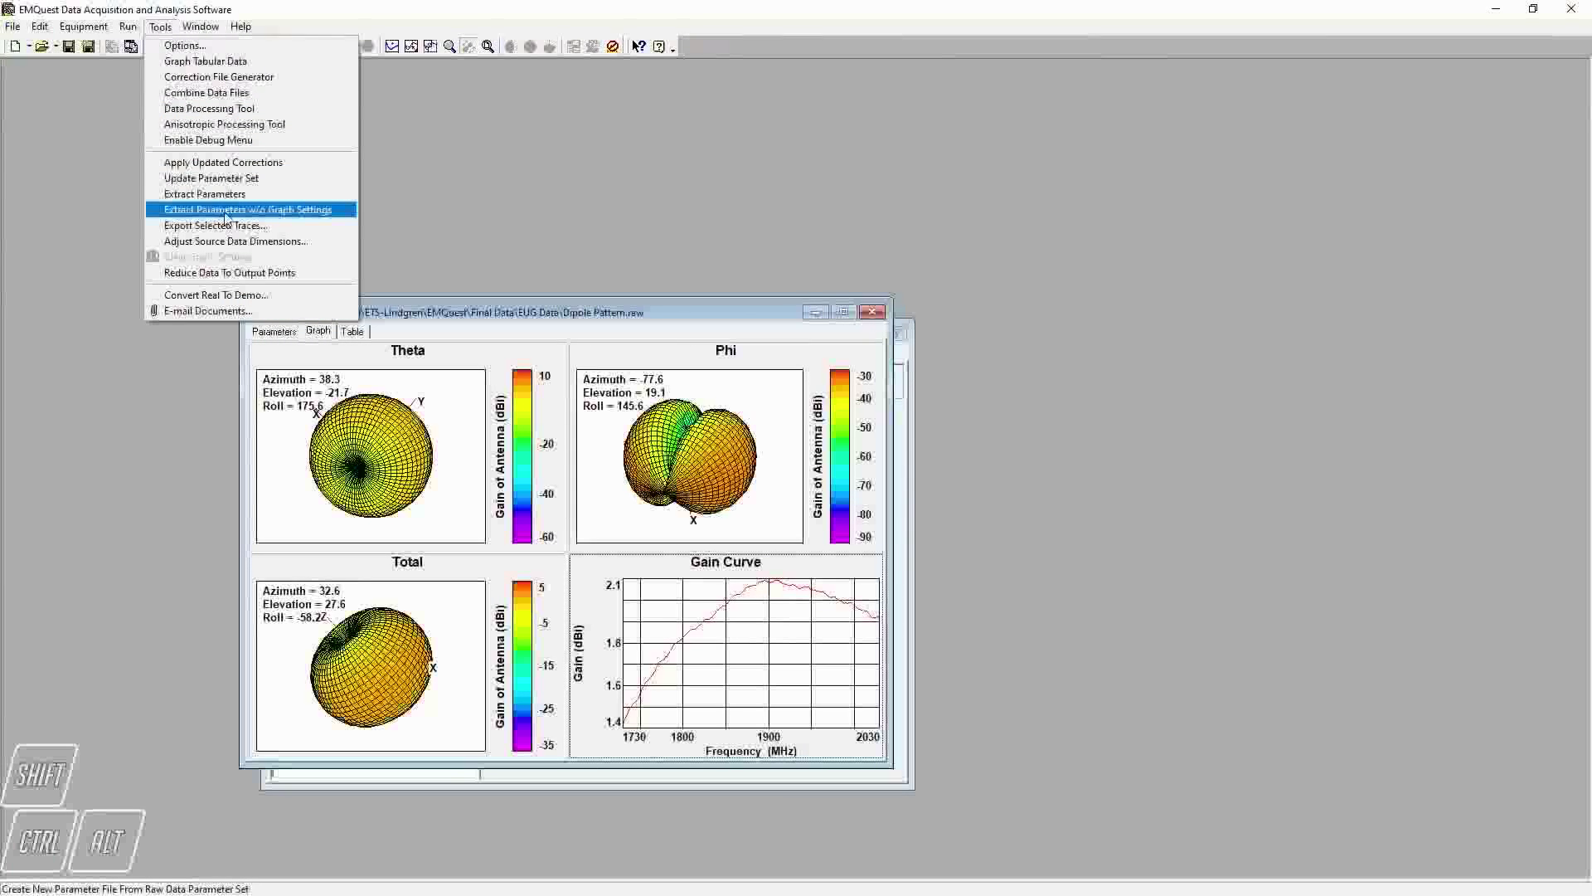
left_click(909, 356)
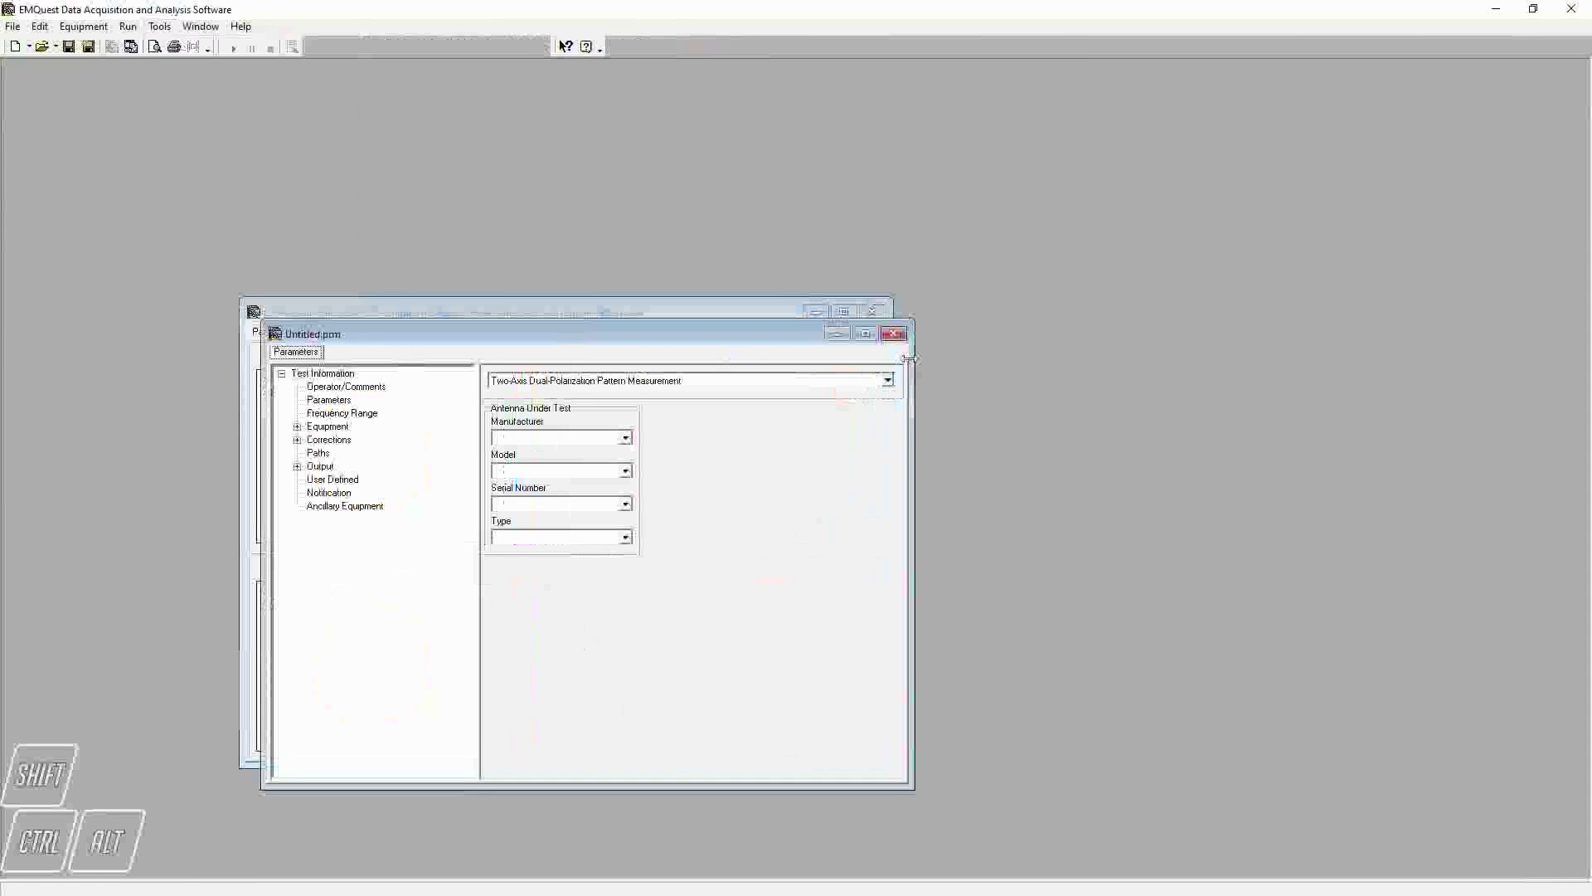
left_click(567, 316)
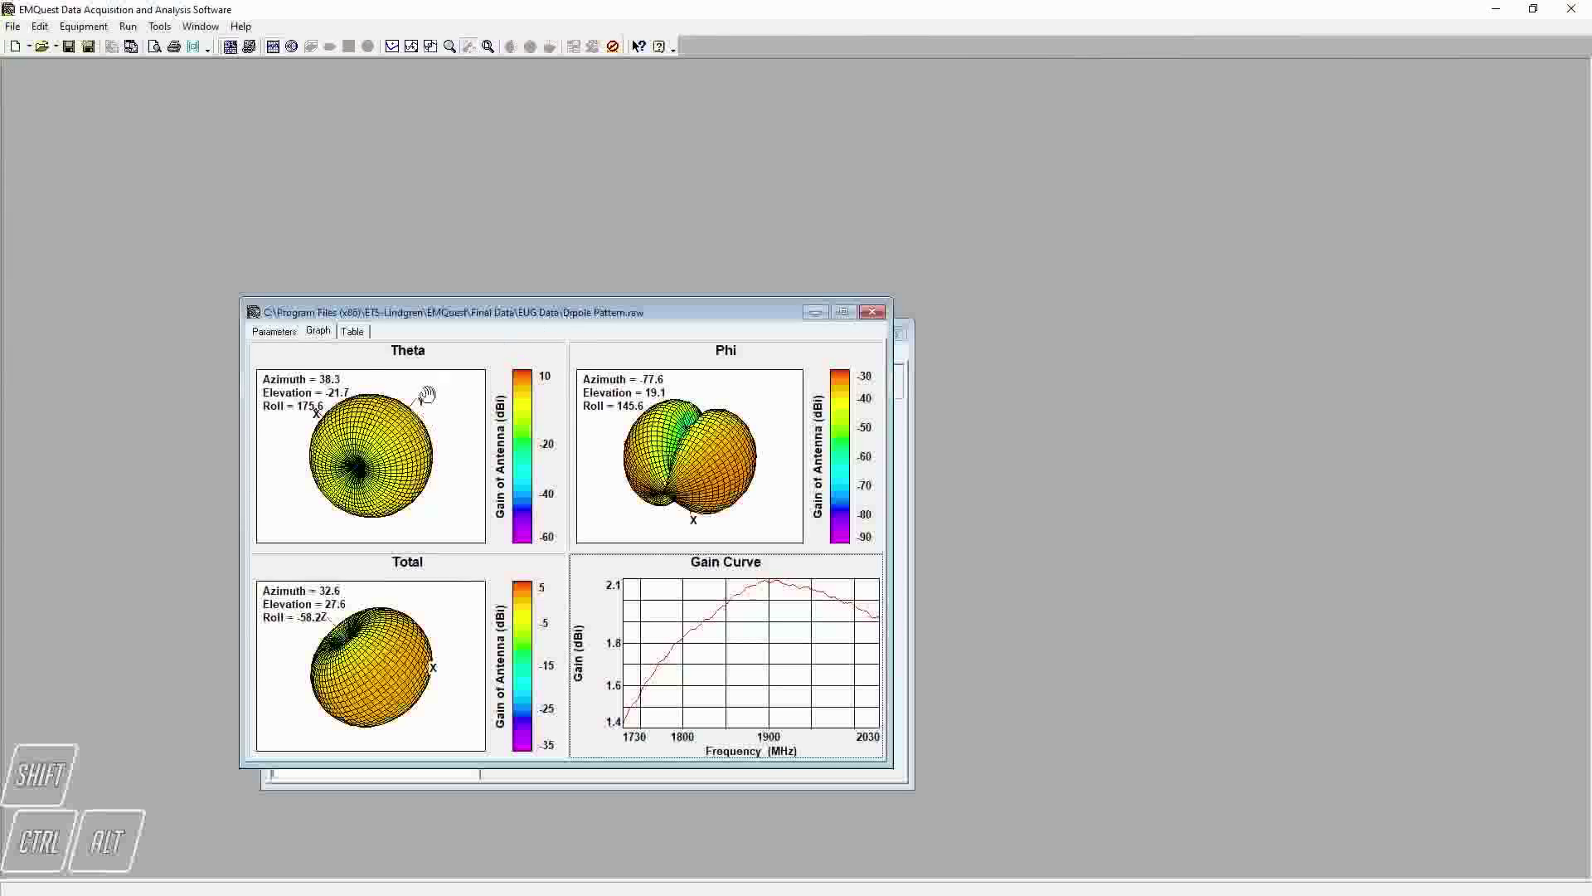
left_click(543, 784)
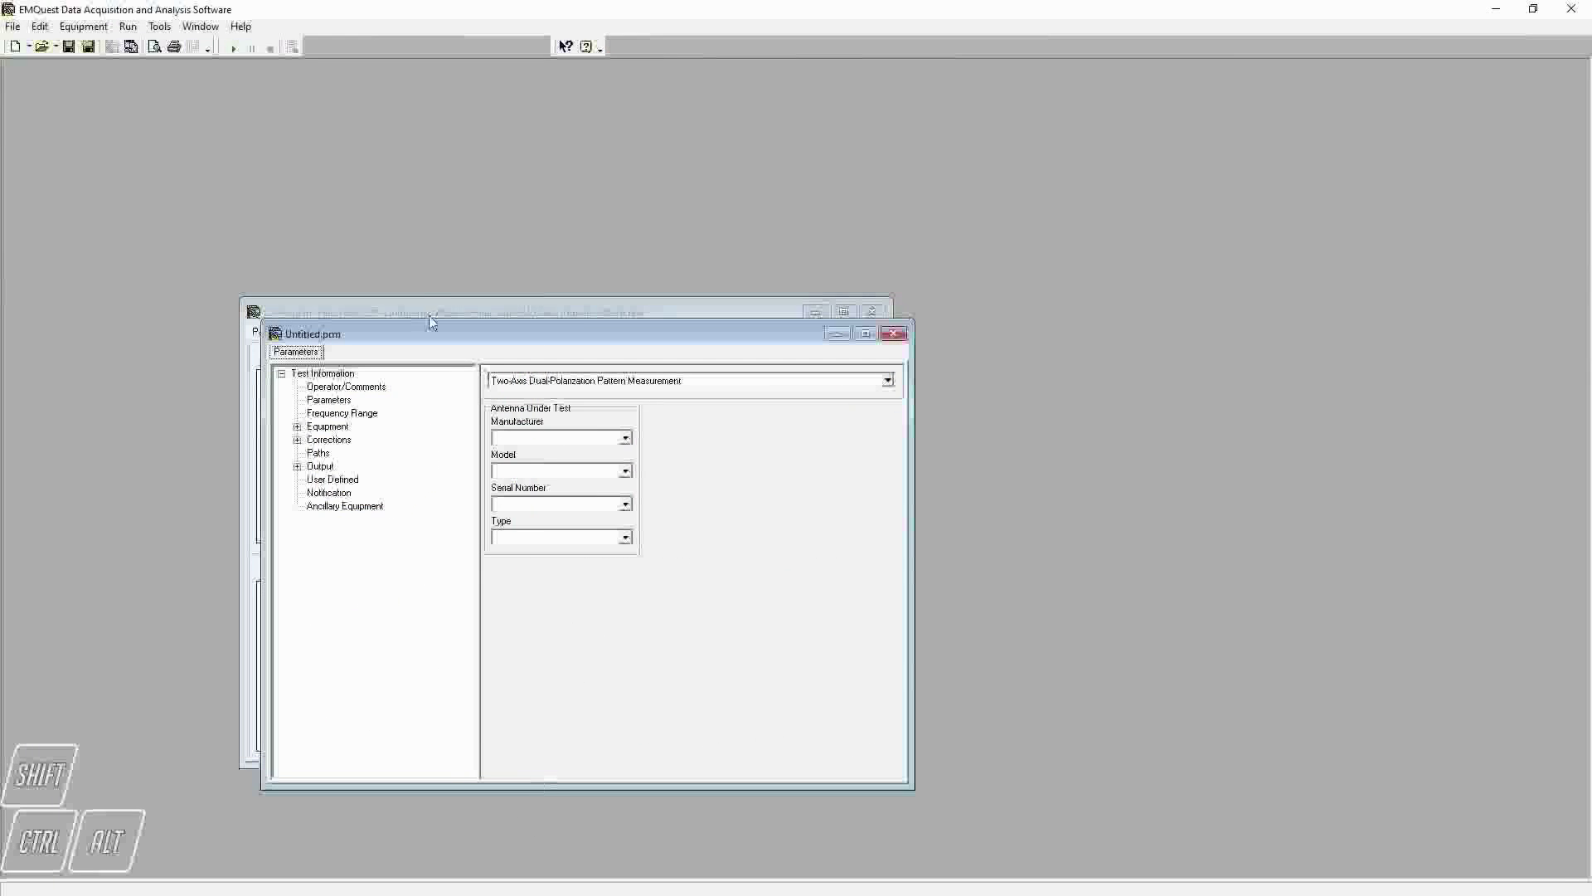
Clear the graph settings stored in the extracted parameter file and close it without saving.
left_click(160, 27)
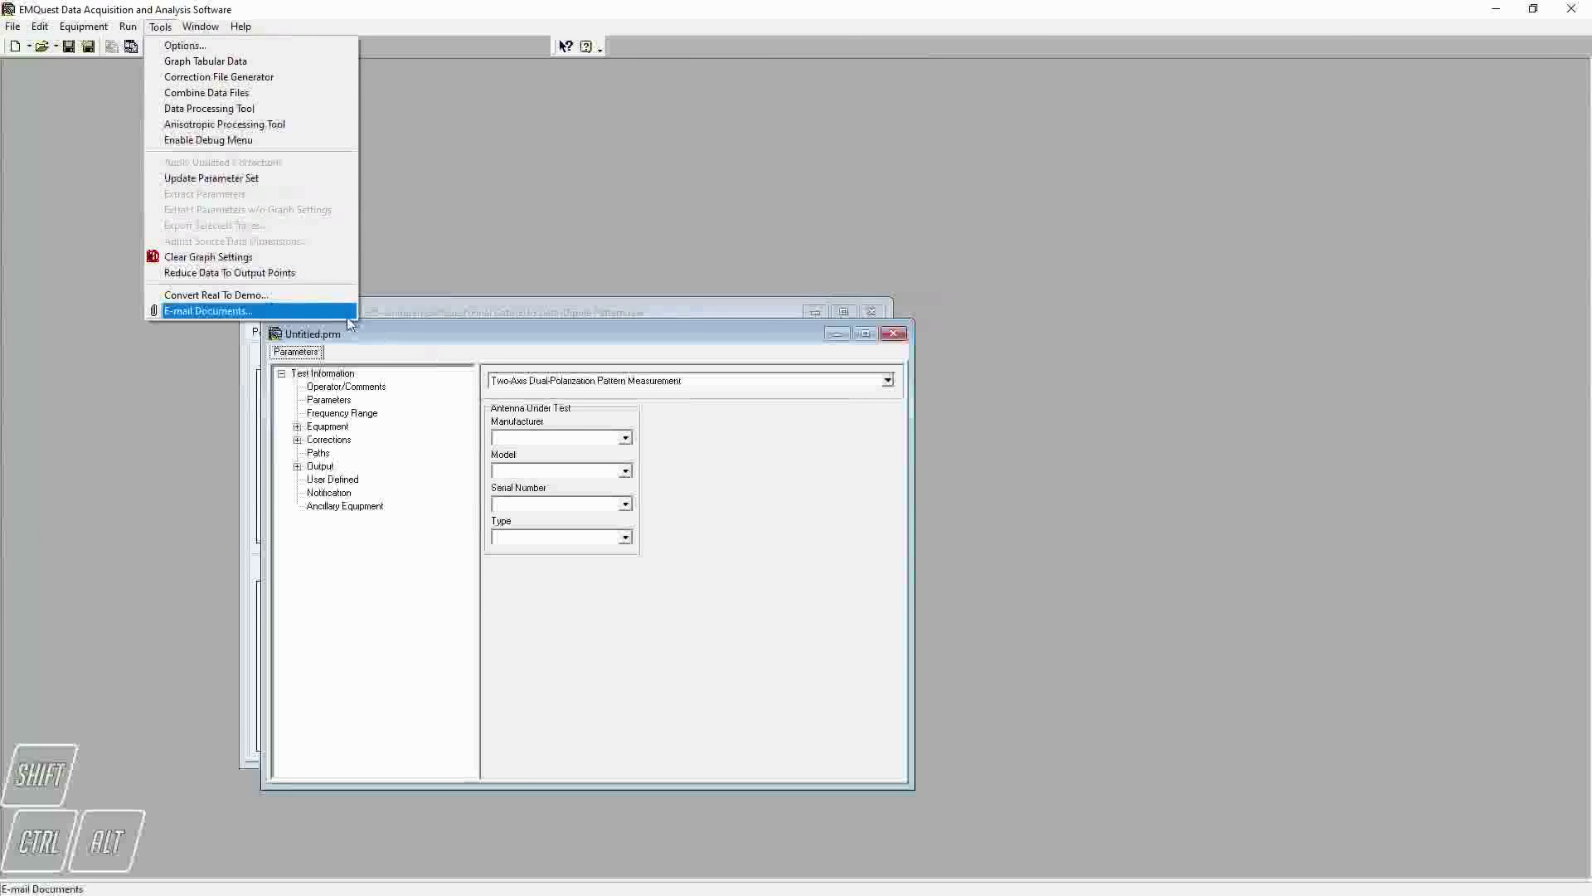
left_click(206, 257)
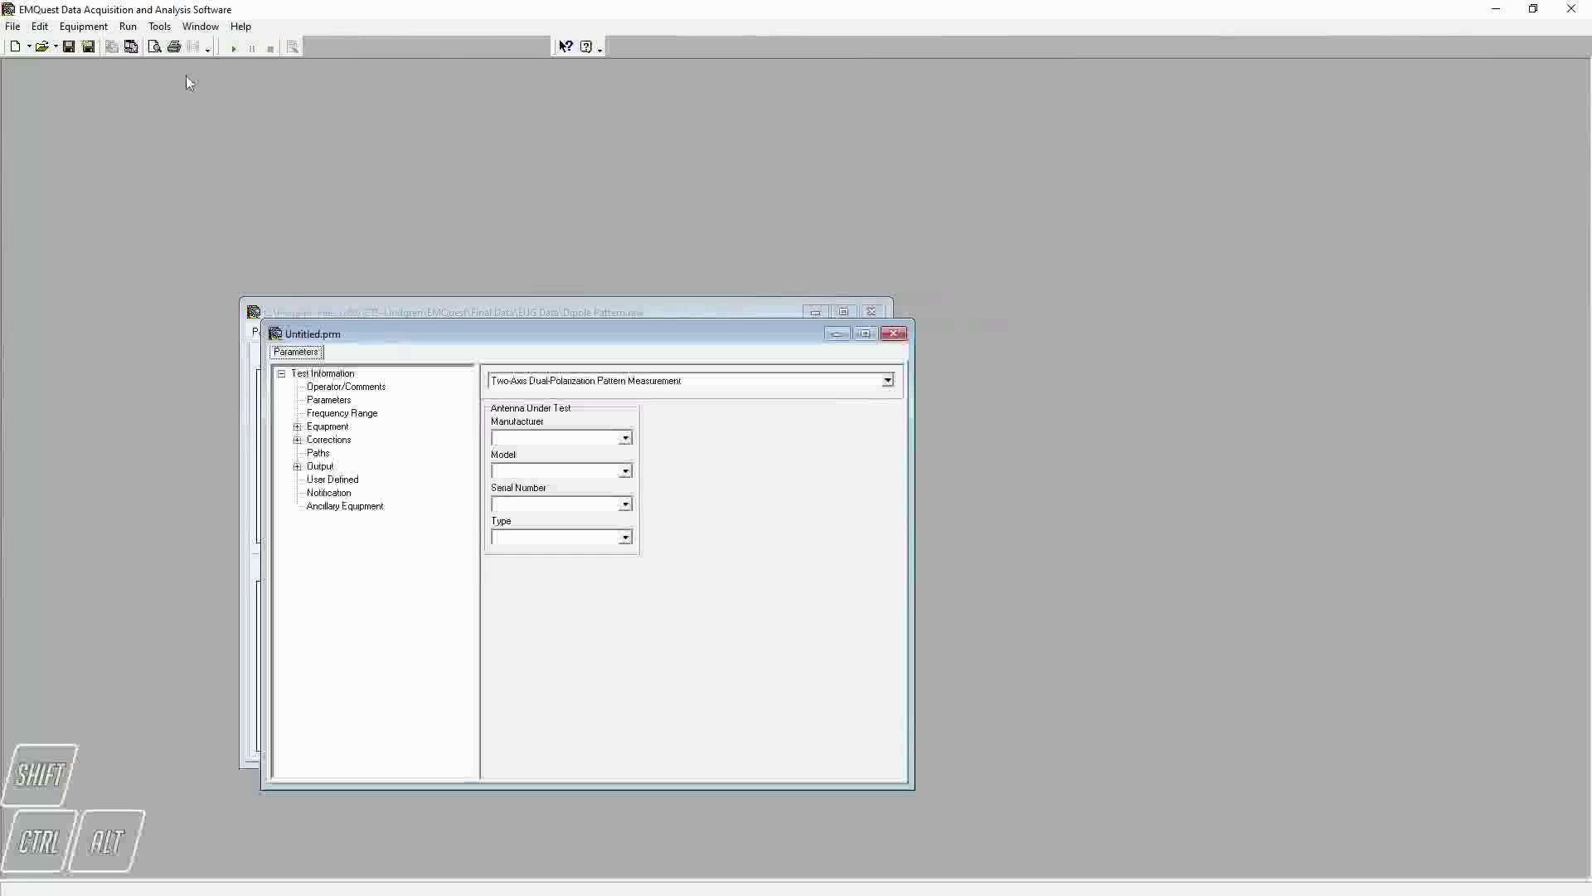
left_click(155, 30)
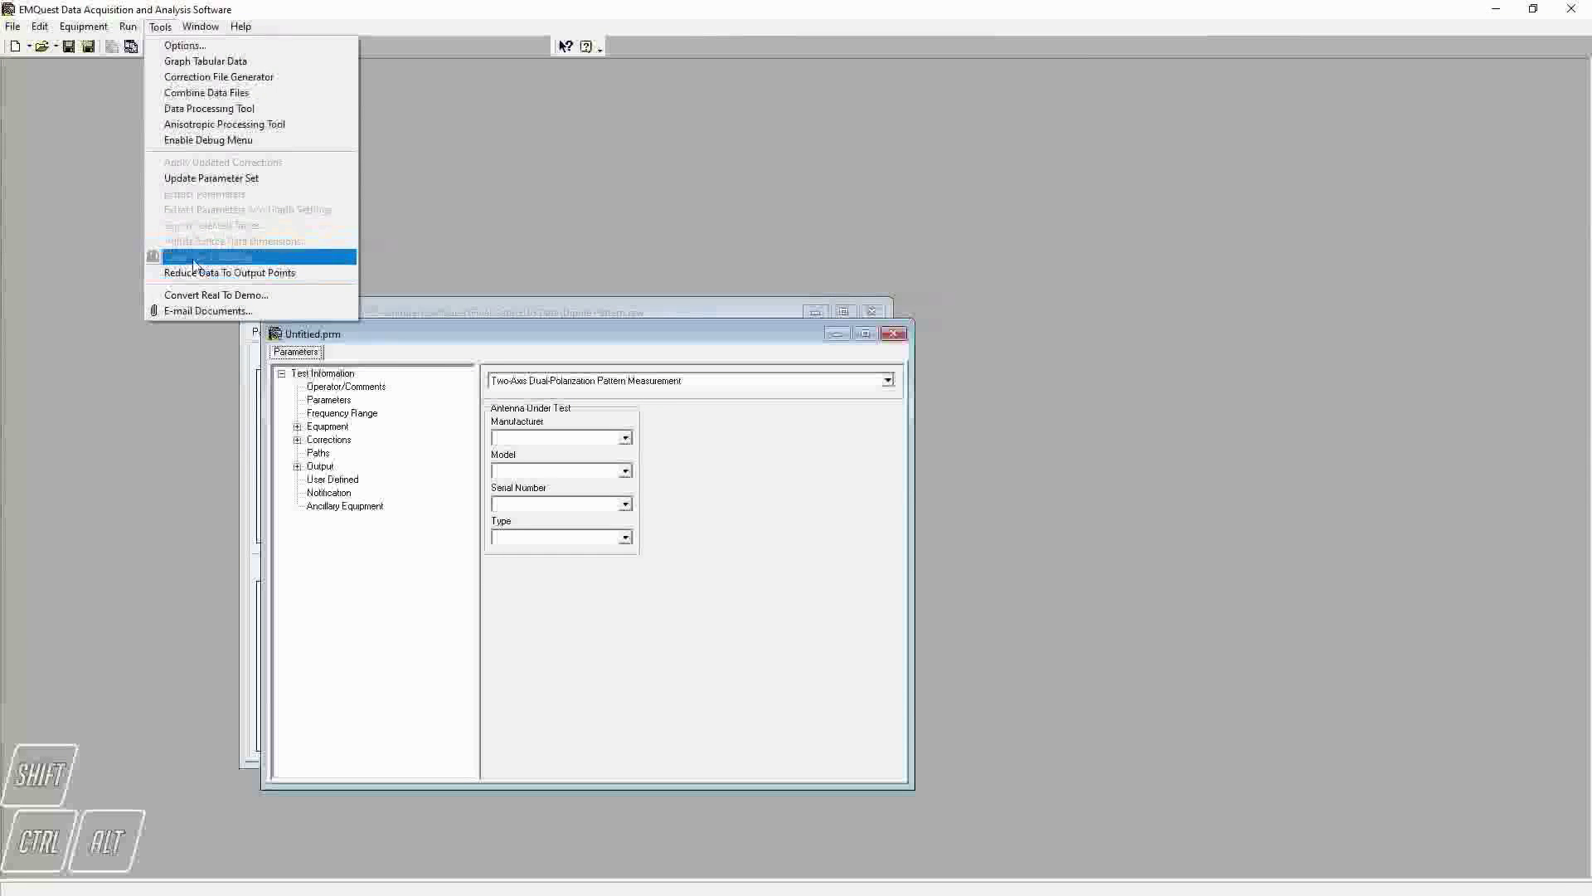
left_click(892, 334)
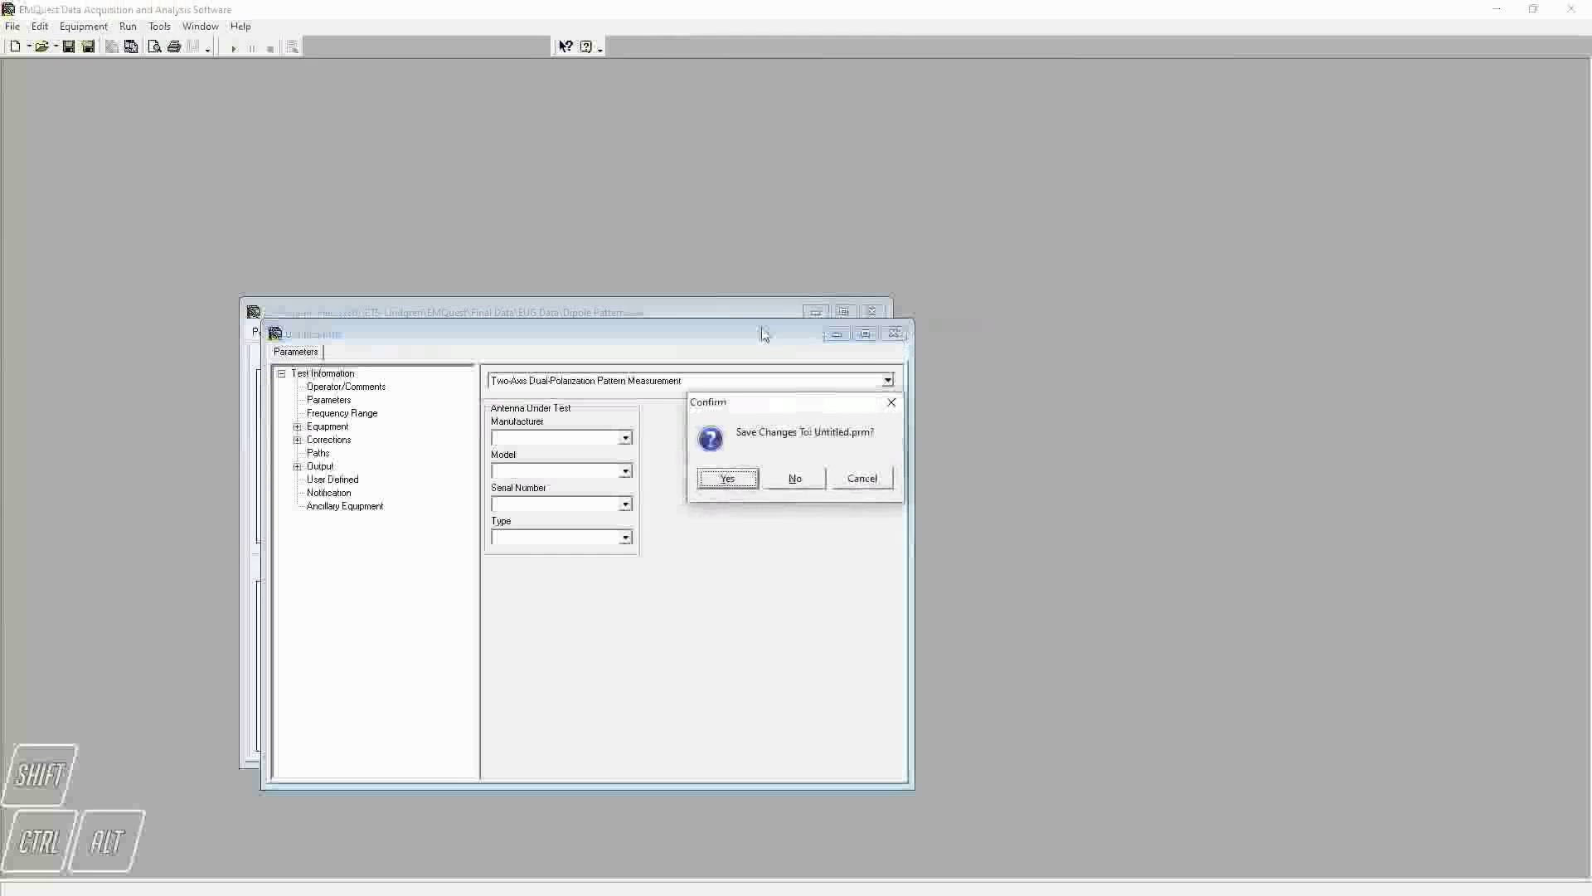
left_click(801, 476)
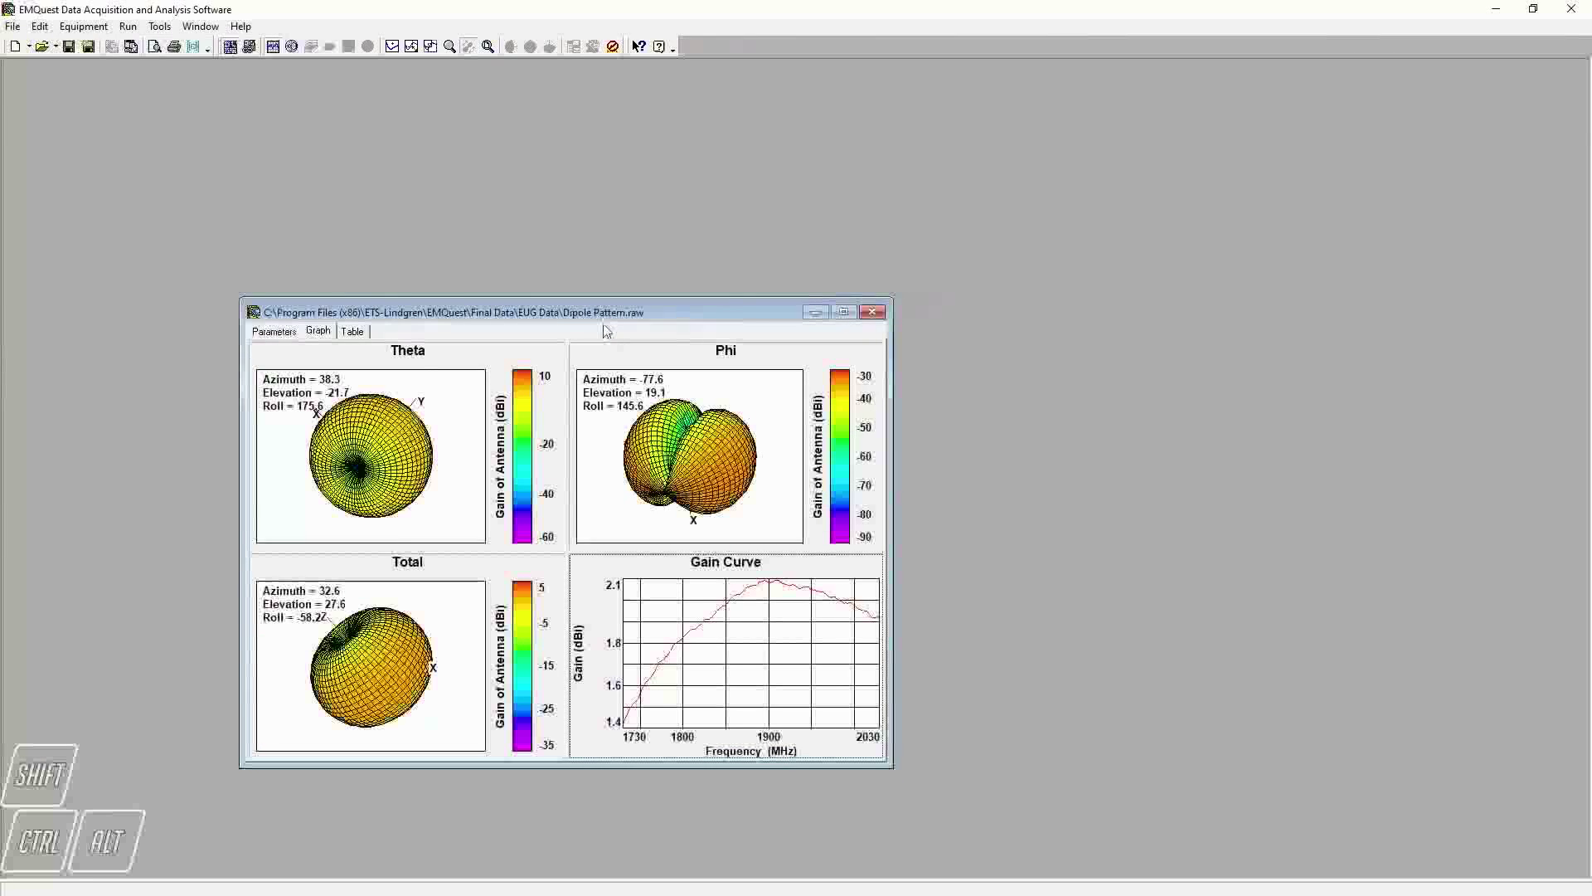
Extract the Dipole Pattern parameters with graph settings again and run the test from the new parameter file.
left_click(161, 27)
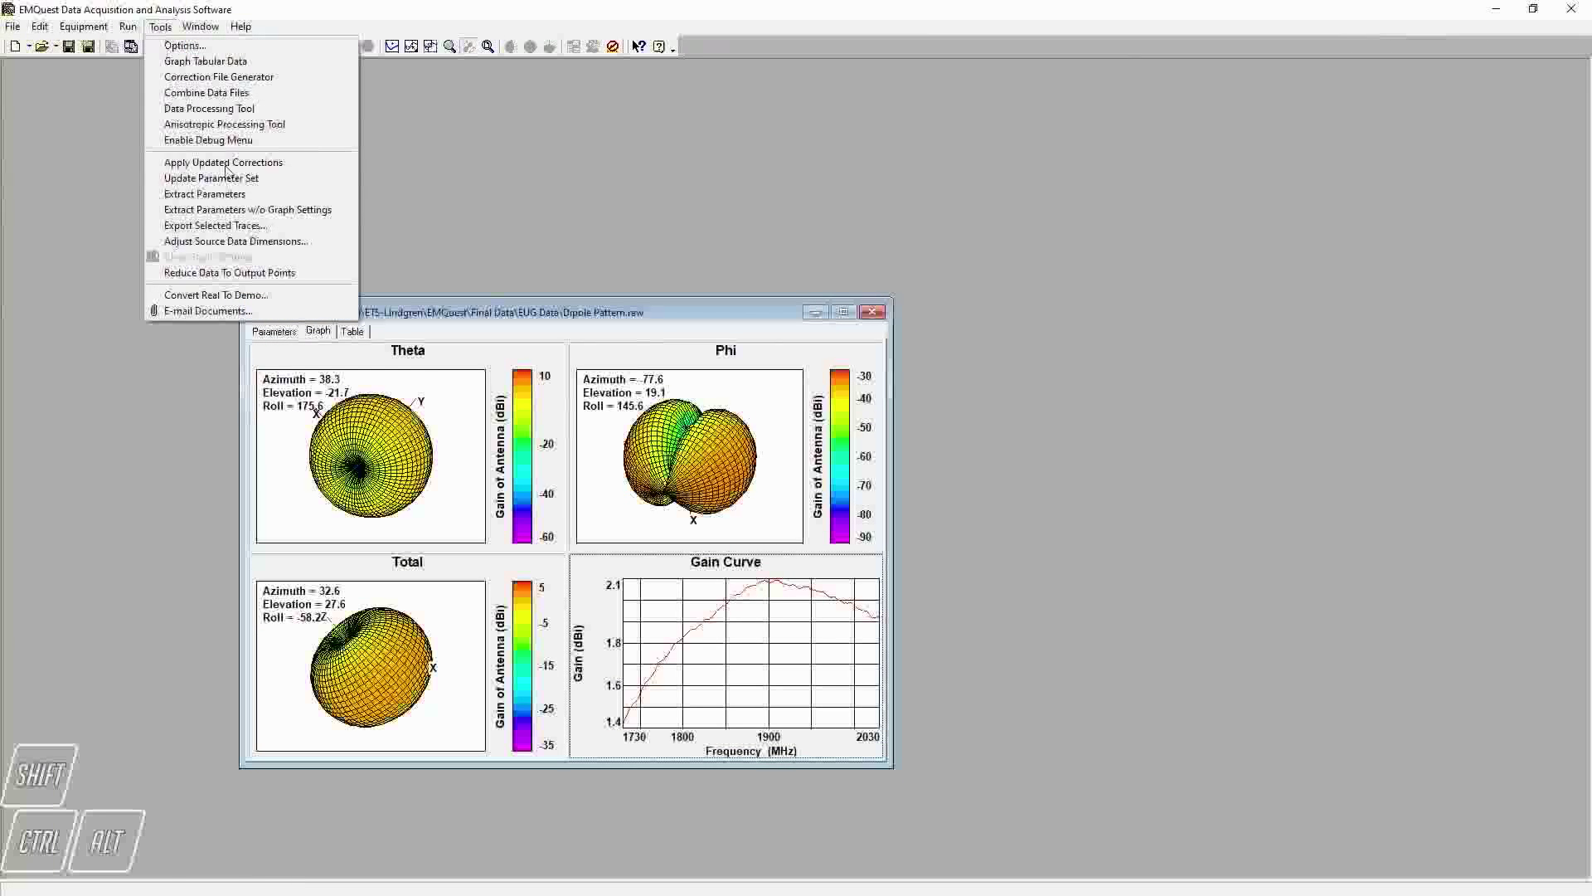
left_click(229, 197)
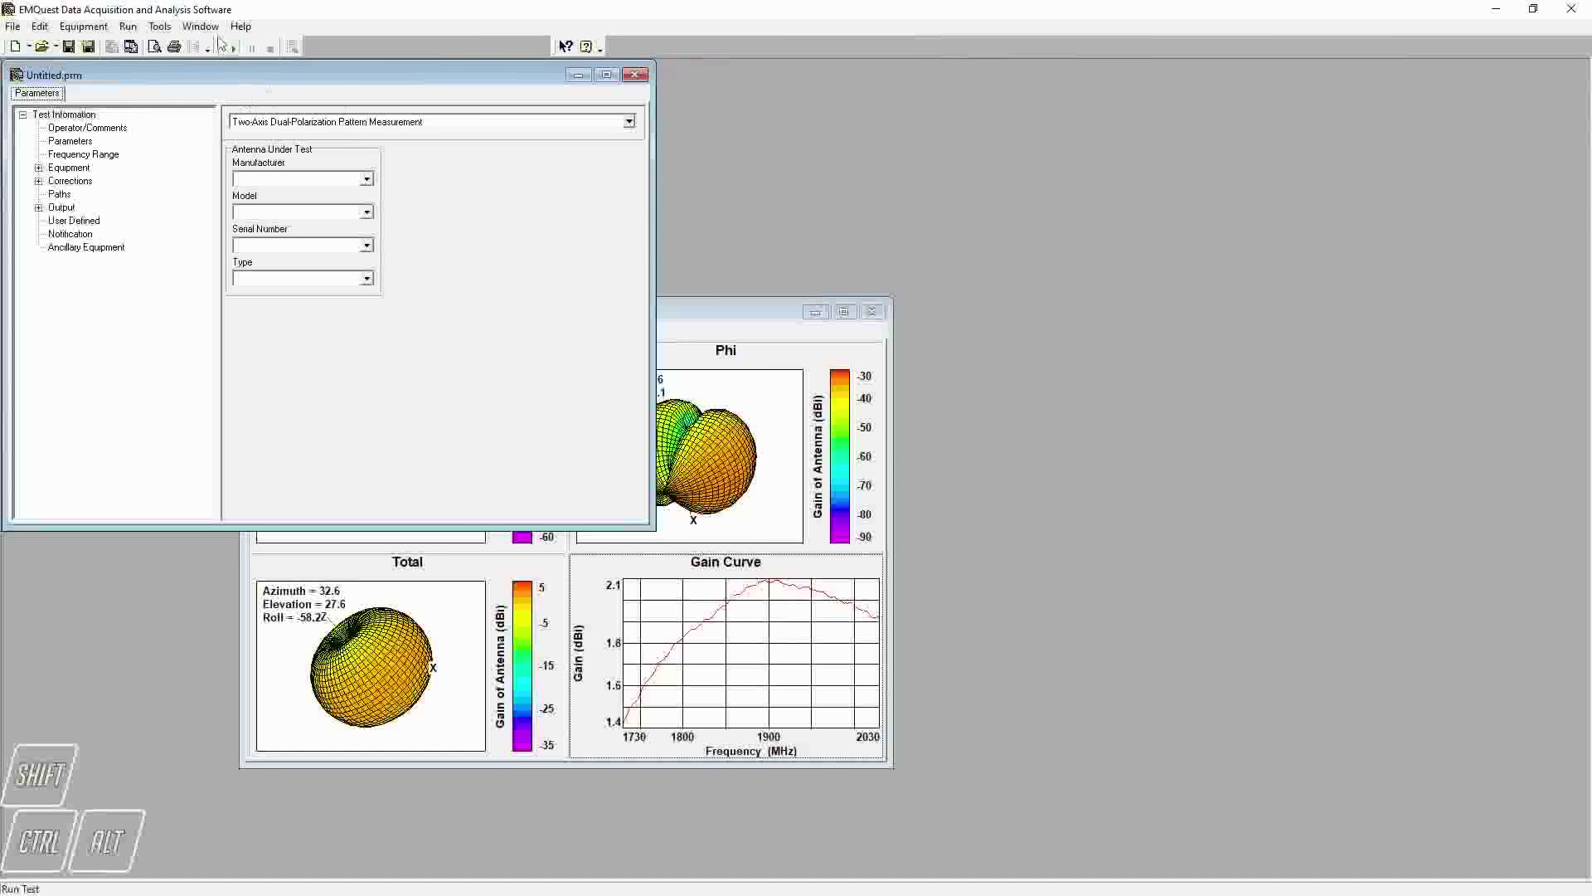
left_click(235, 47)
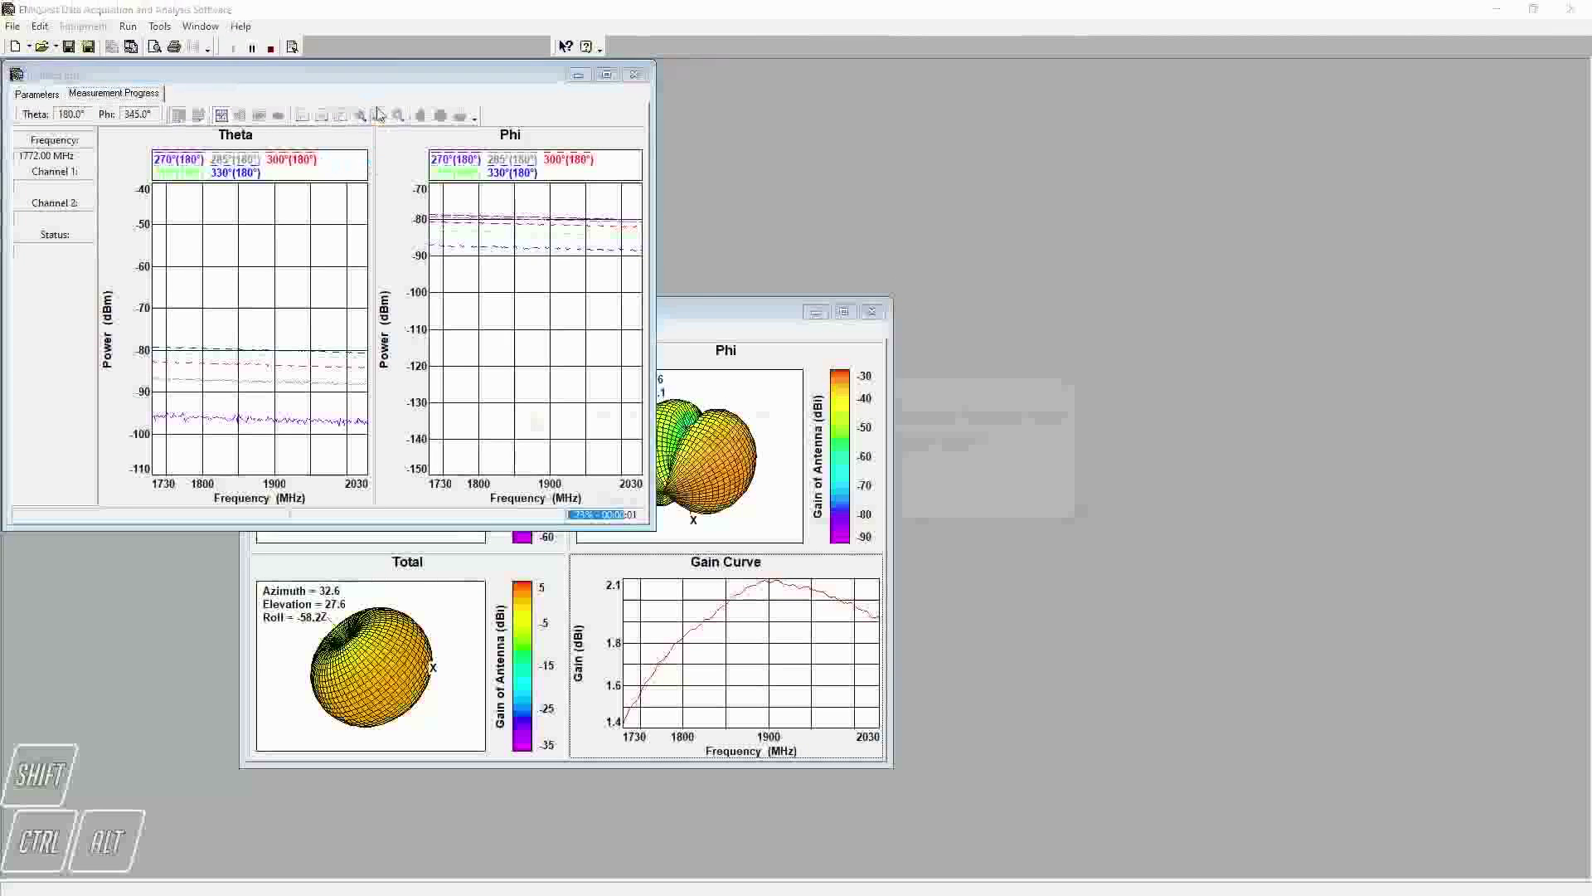
left_click(831, 475)
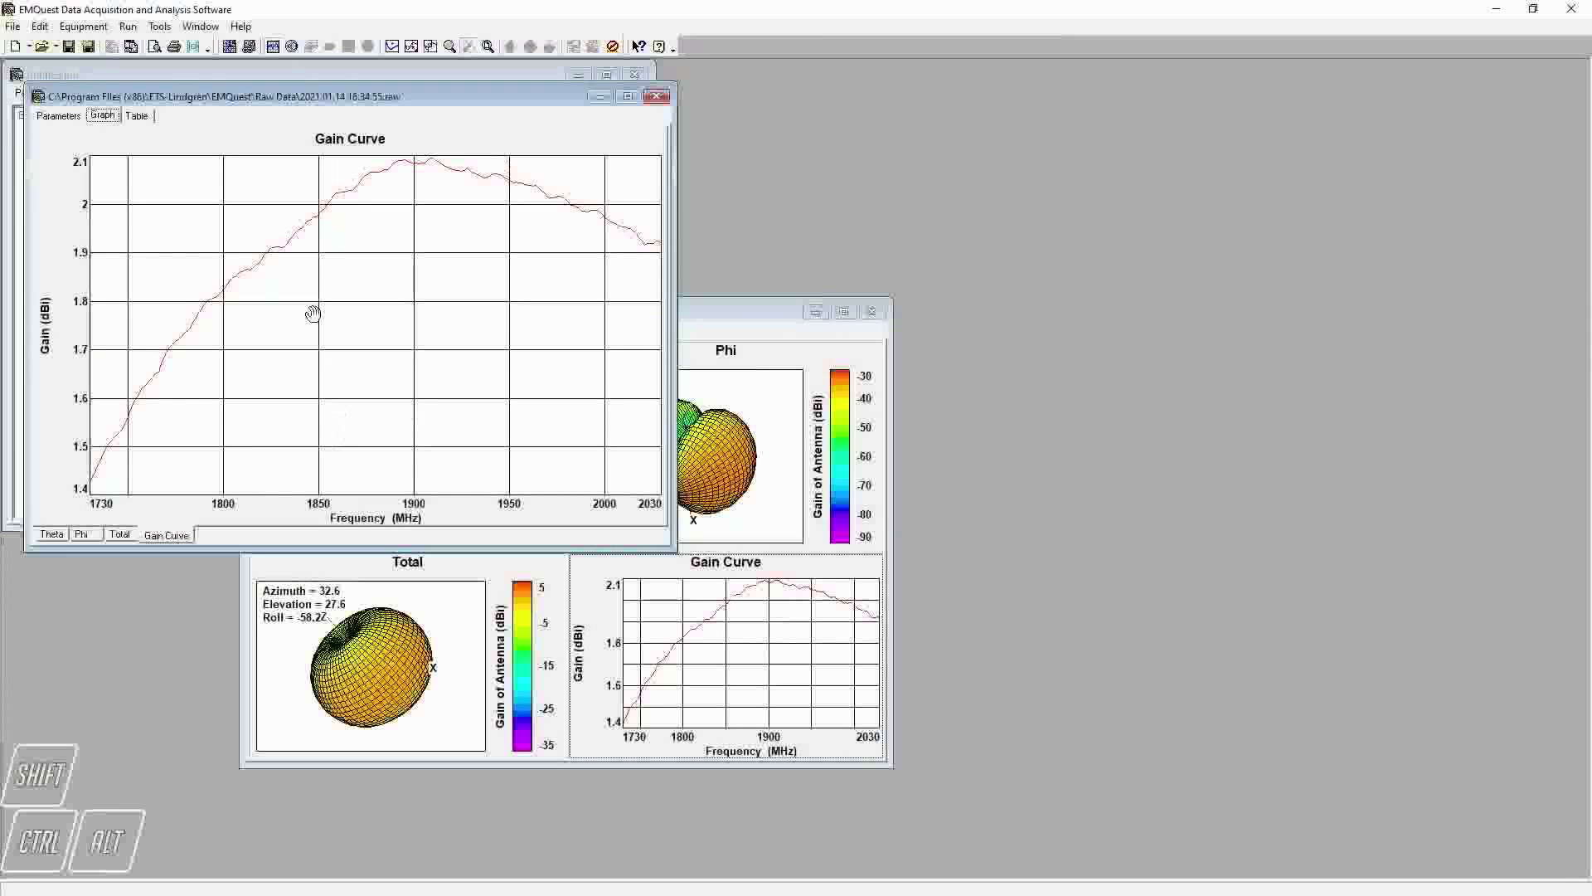
Look through the new measurement's Theta, Phi, Total and Gain Curve graphs one at a time.
left_click(52, 541)
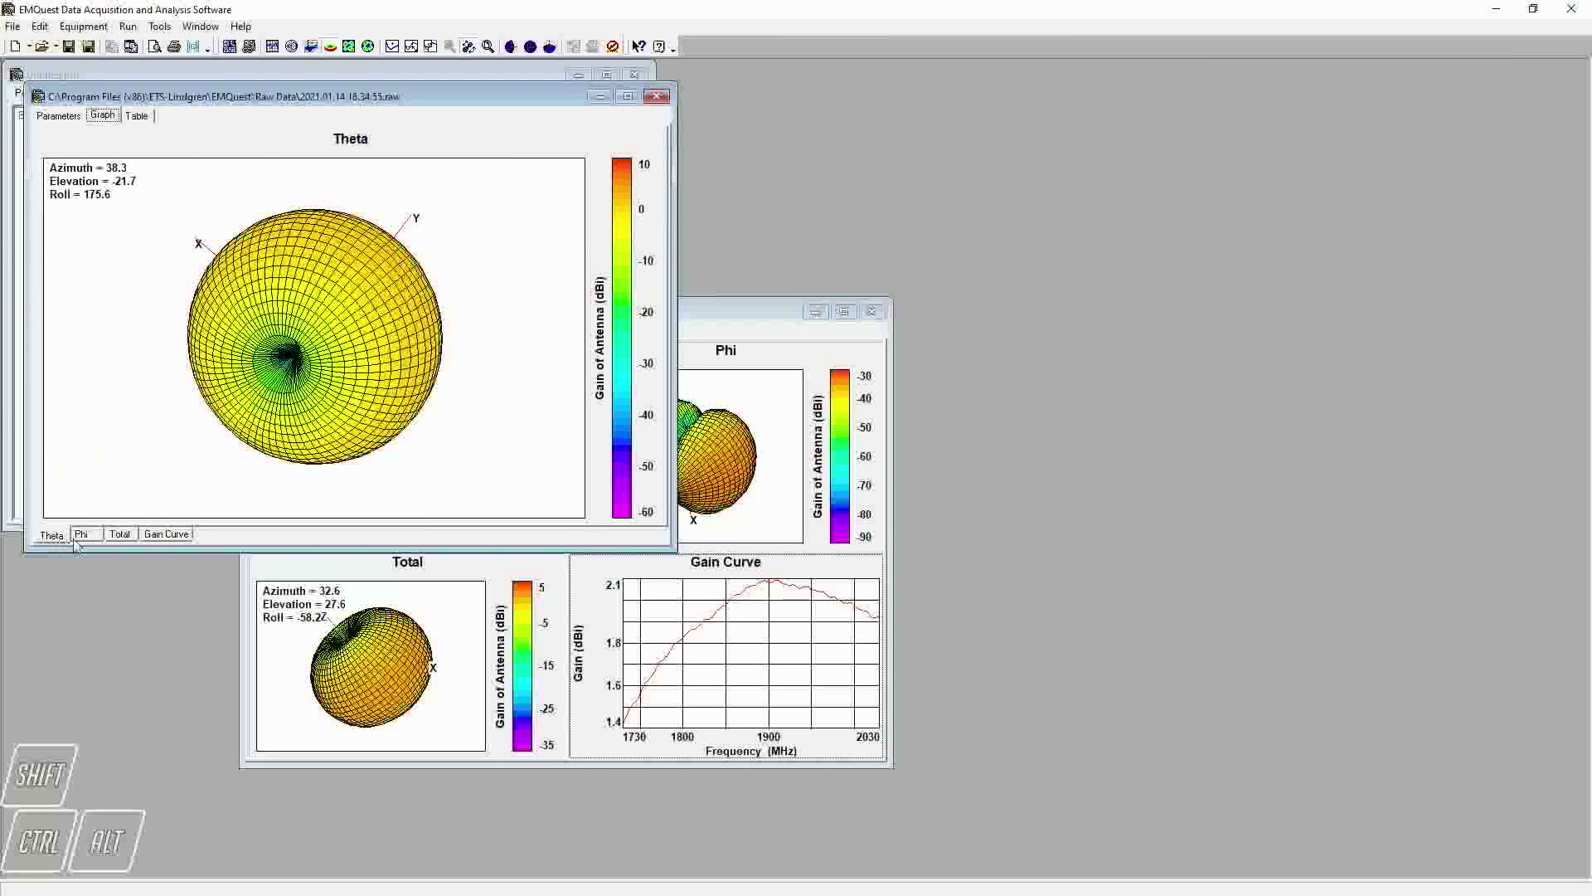
left_click(81, 535)
left_click(120, 535)
left_click(166, 535)
left_click(52, 535)
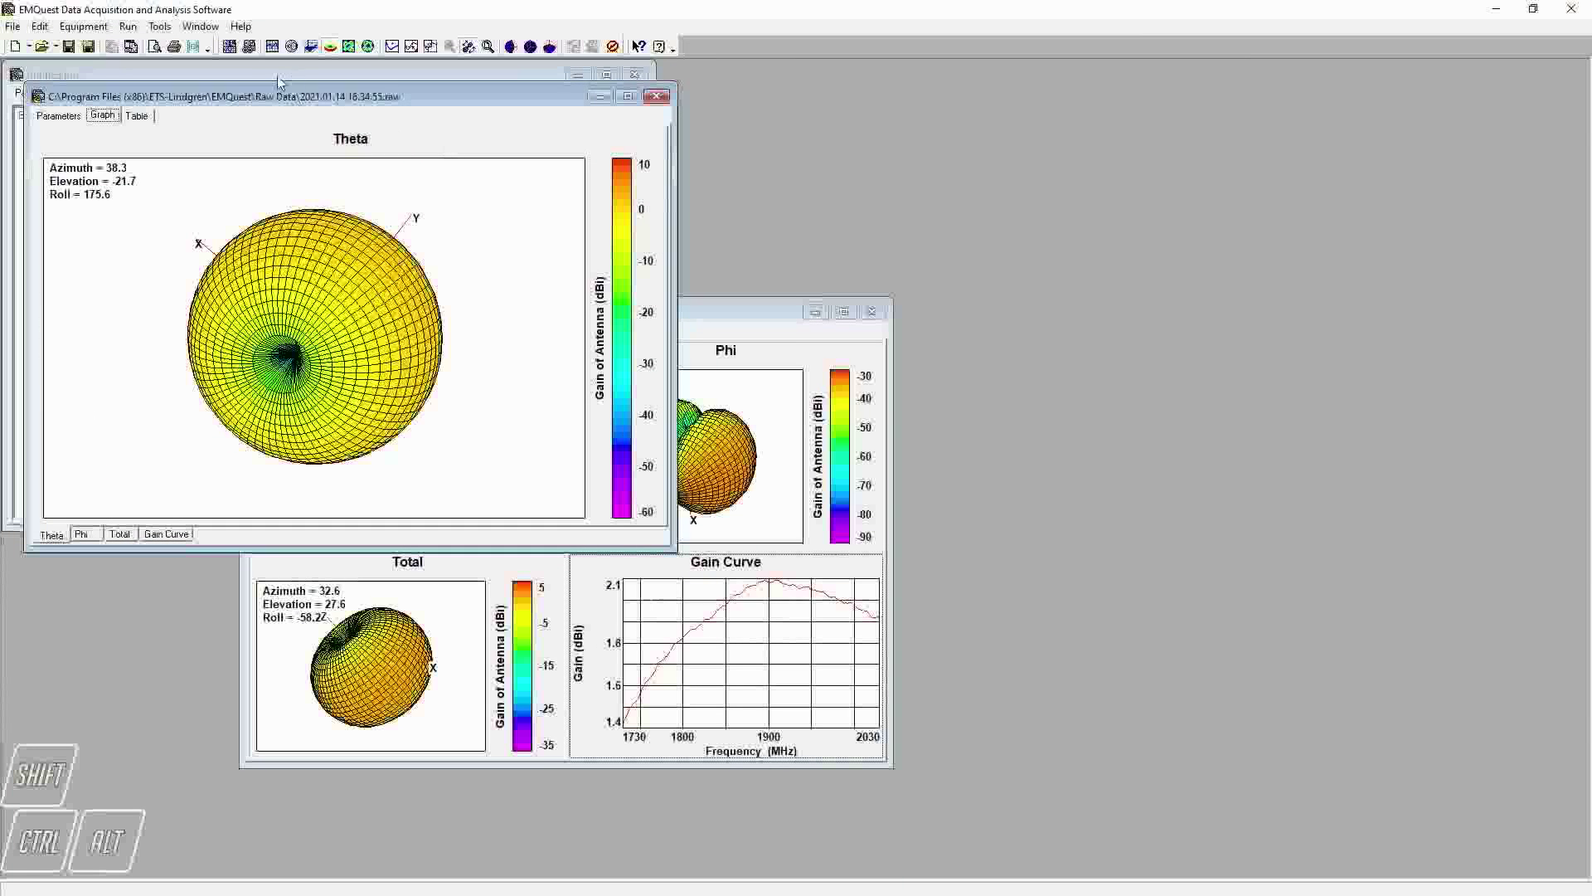
Show all four graphs of the new measurement together and place its window beside the Dipole Pattern window for comparison.
left_click(230, 48)
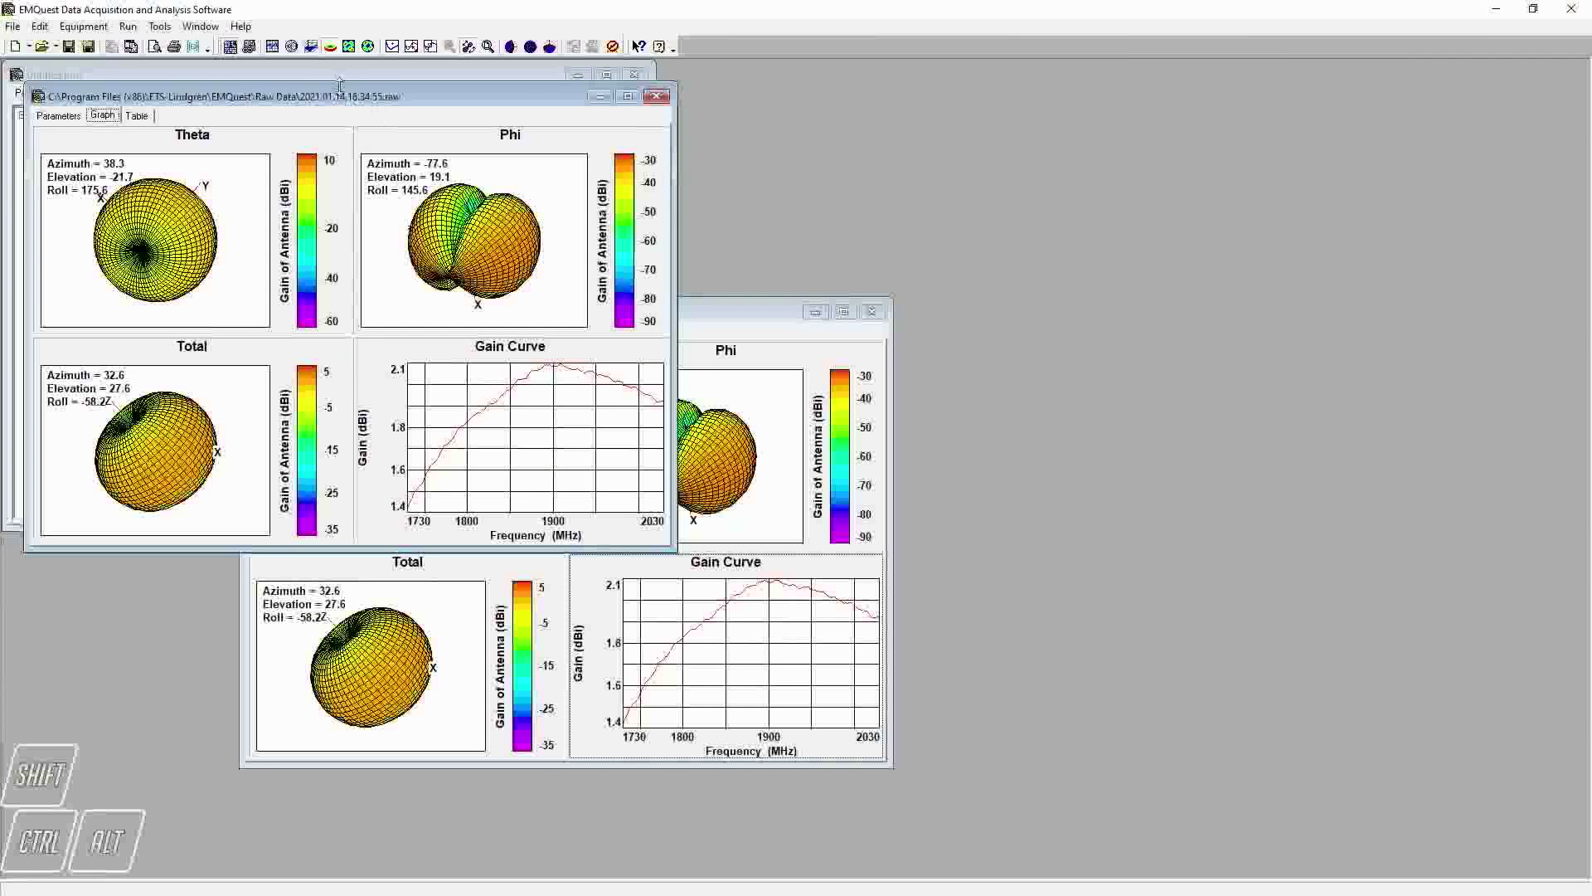
left_click_drag(350, 105, 1228, 319)
left_click(760, 312)
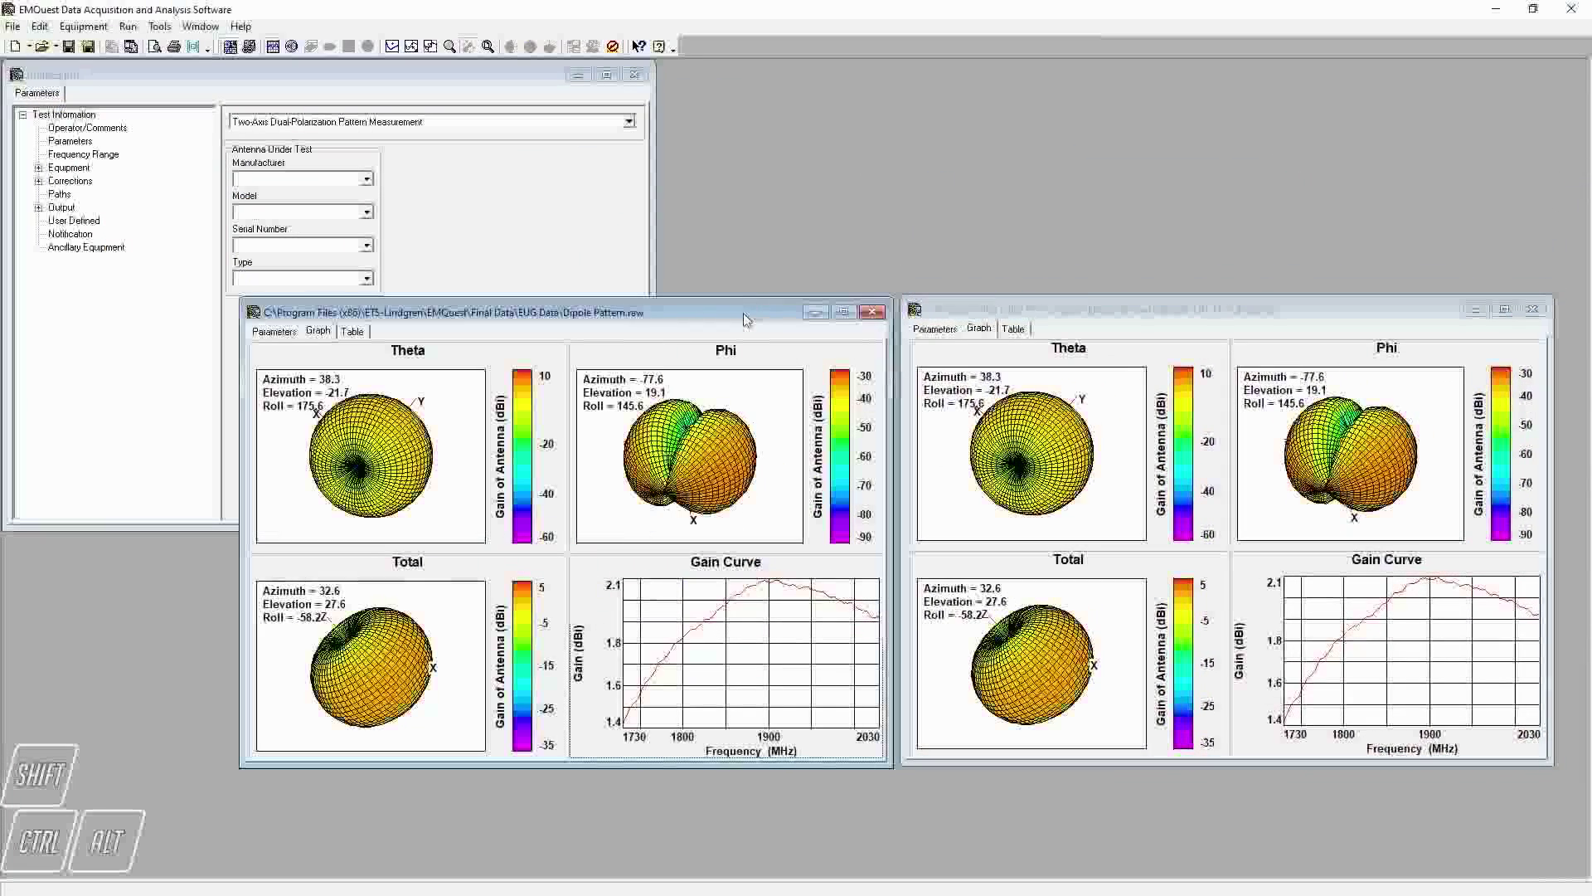
left_click_drag(1195, 311, 1131, 321)
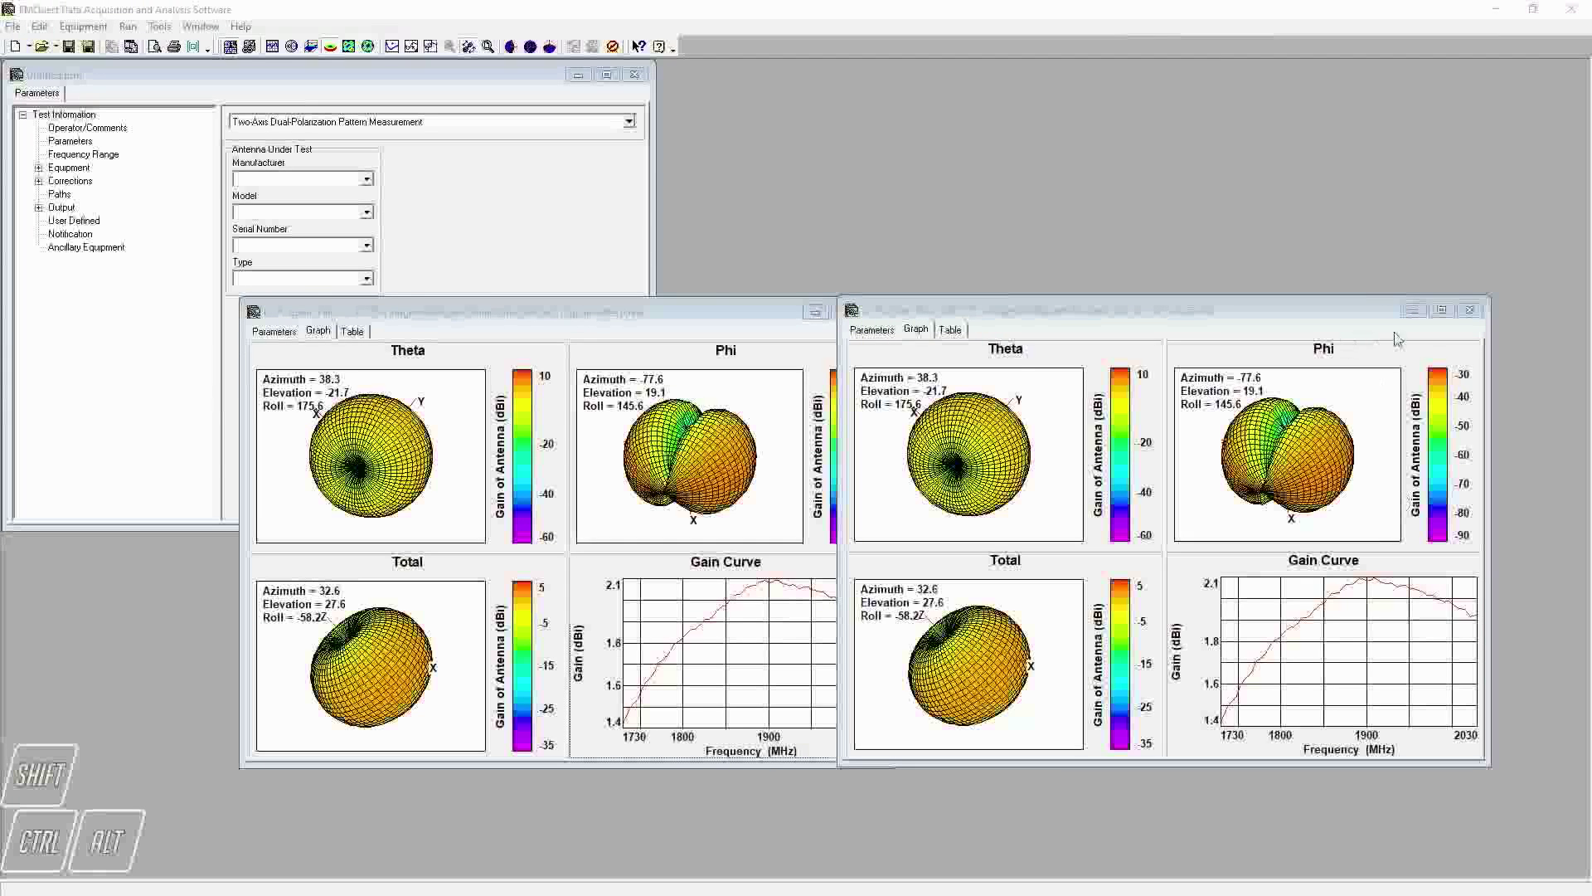
Close the new measurement and the parameter file without saving, and maximize the Dipole Pattern window.
left_click(1471, 310)
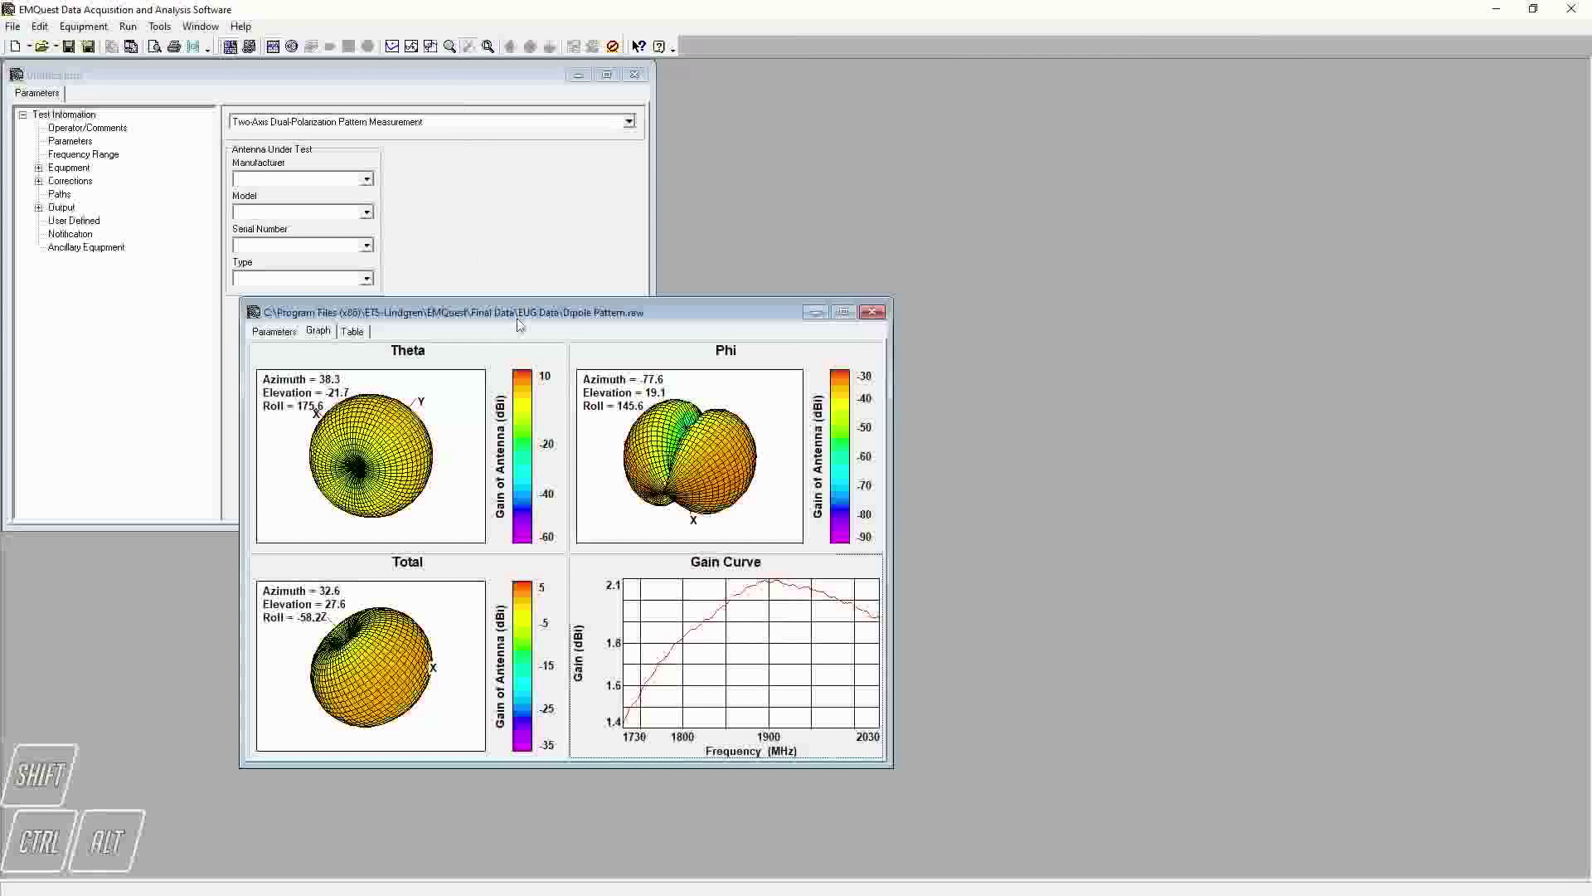
left_click(635, 75)
left_click(798, 477)
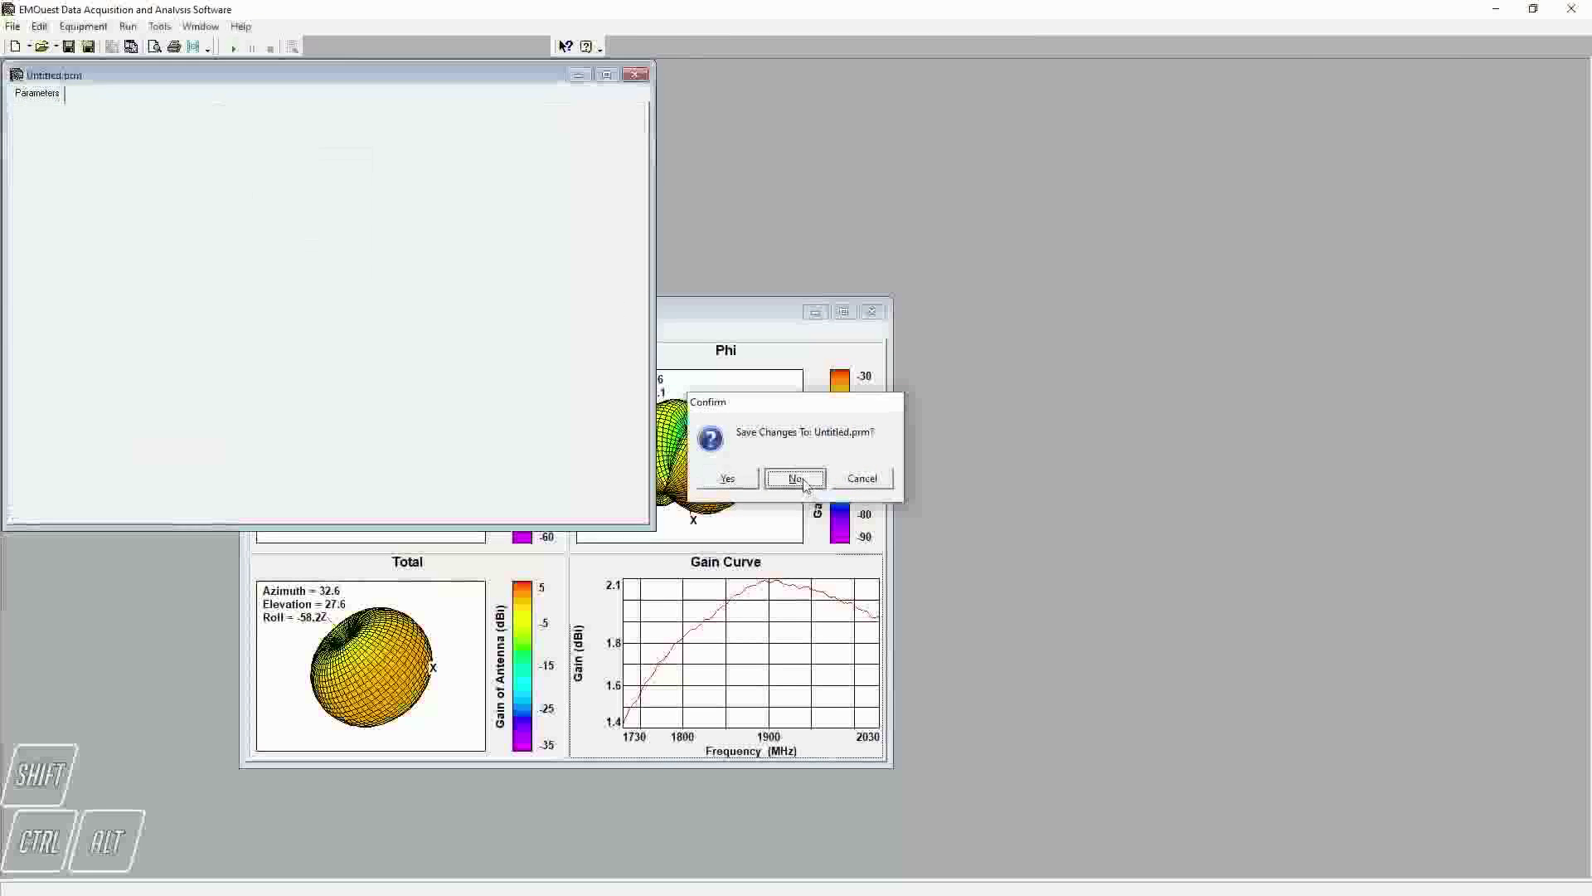
left_click(842, 312)
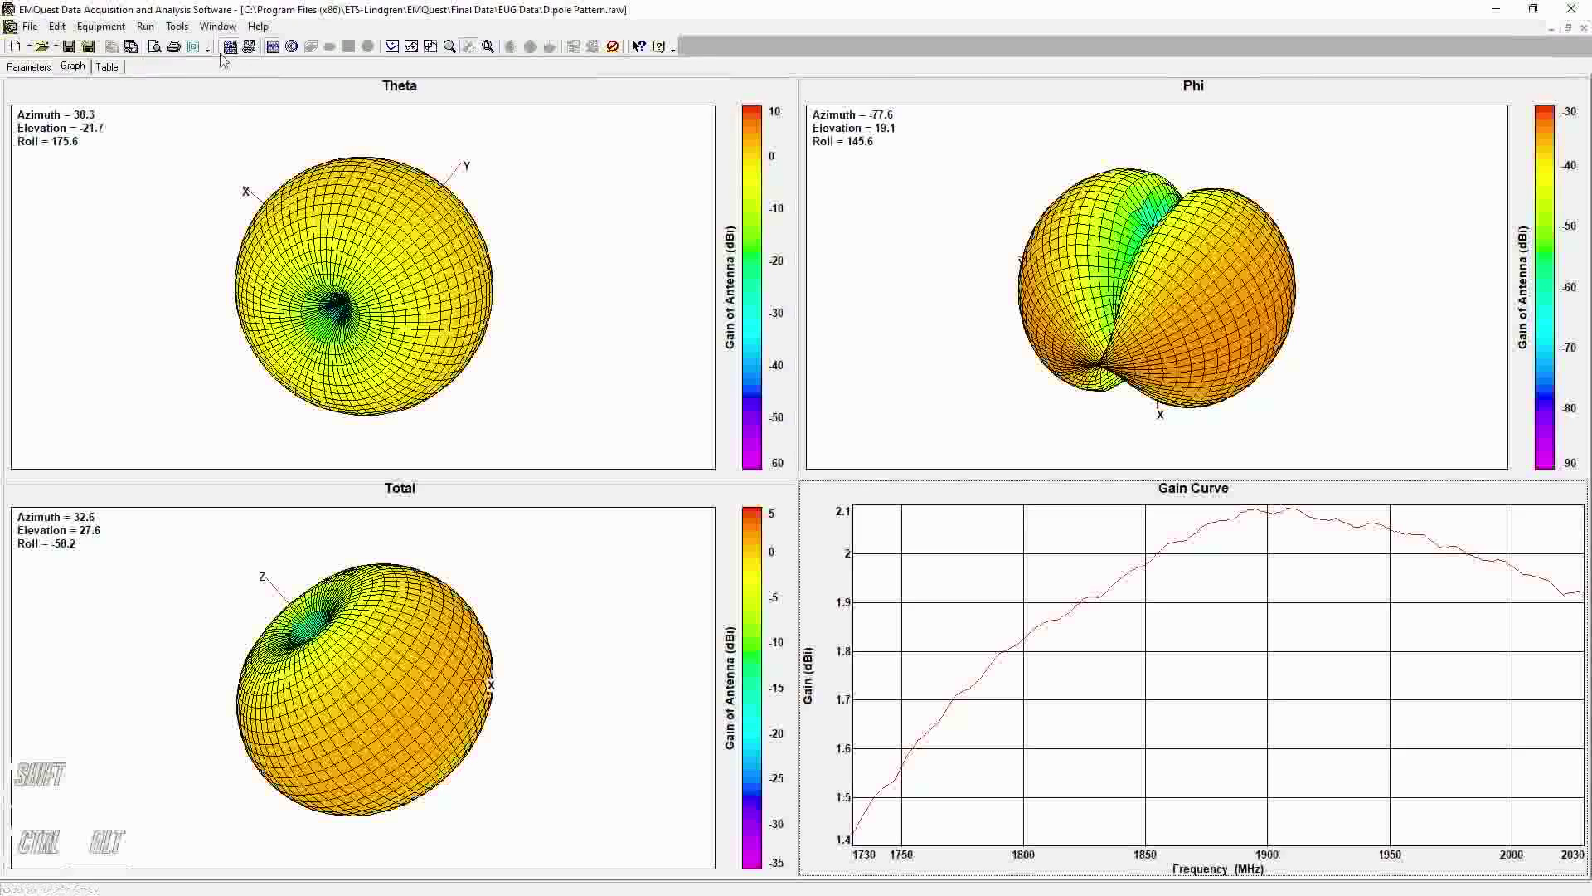
Rotate the Theta graph to about azimuth 111.1, elevation -52.6, roll -74.9, and make the Phi graph active.
left_click_drag(436, 334, 476, 220)
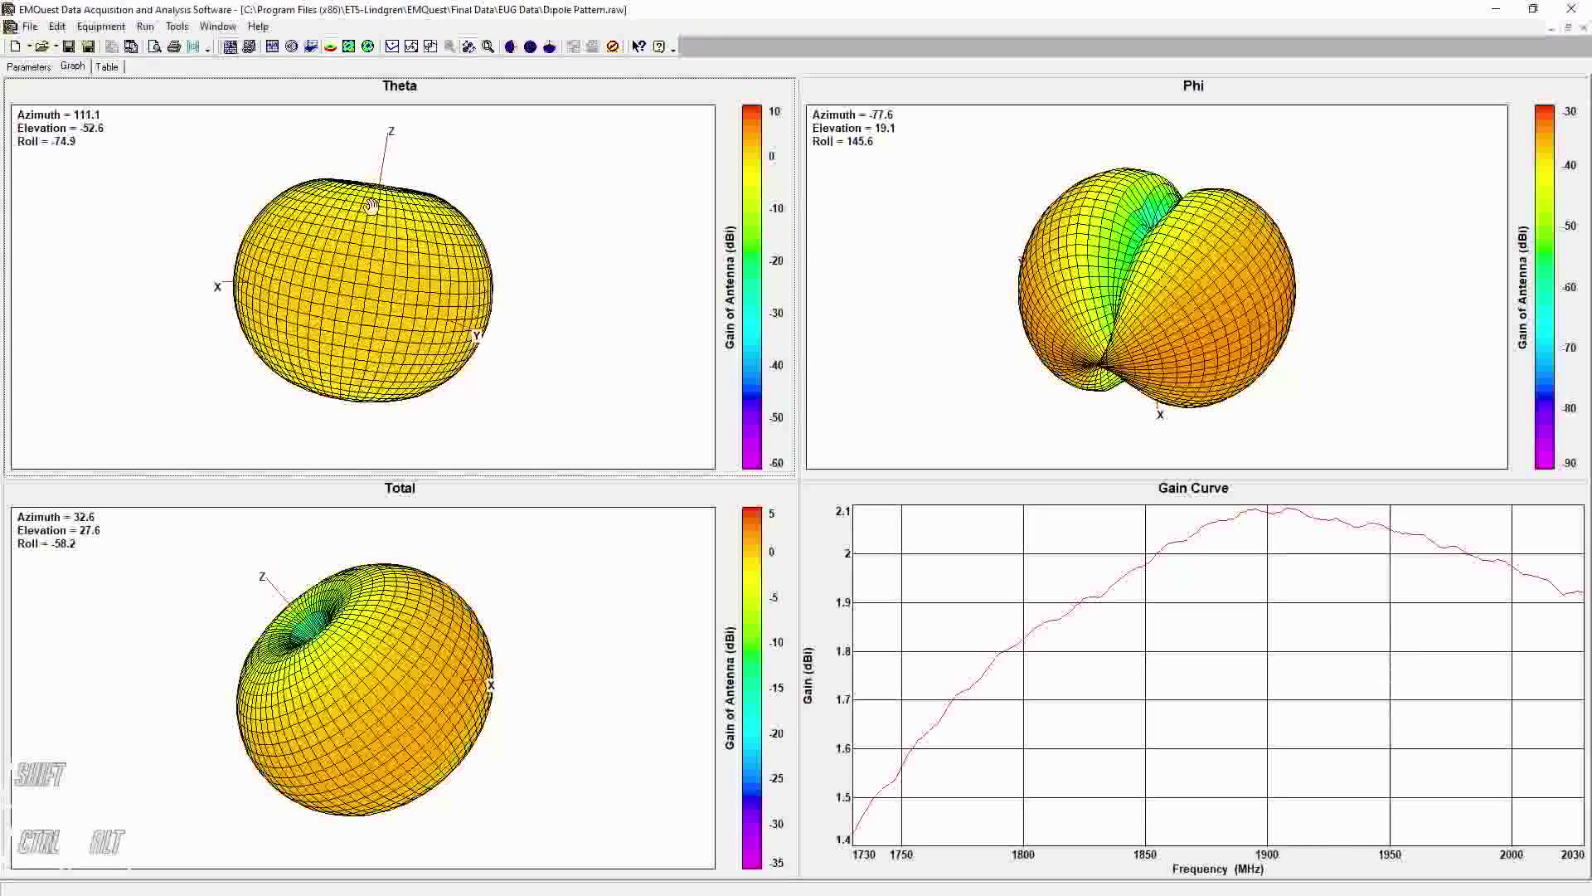
left_click(1197, 257)
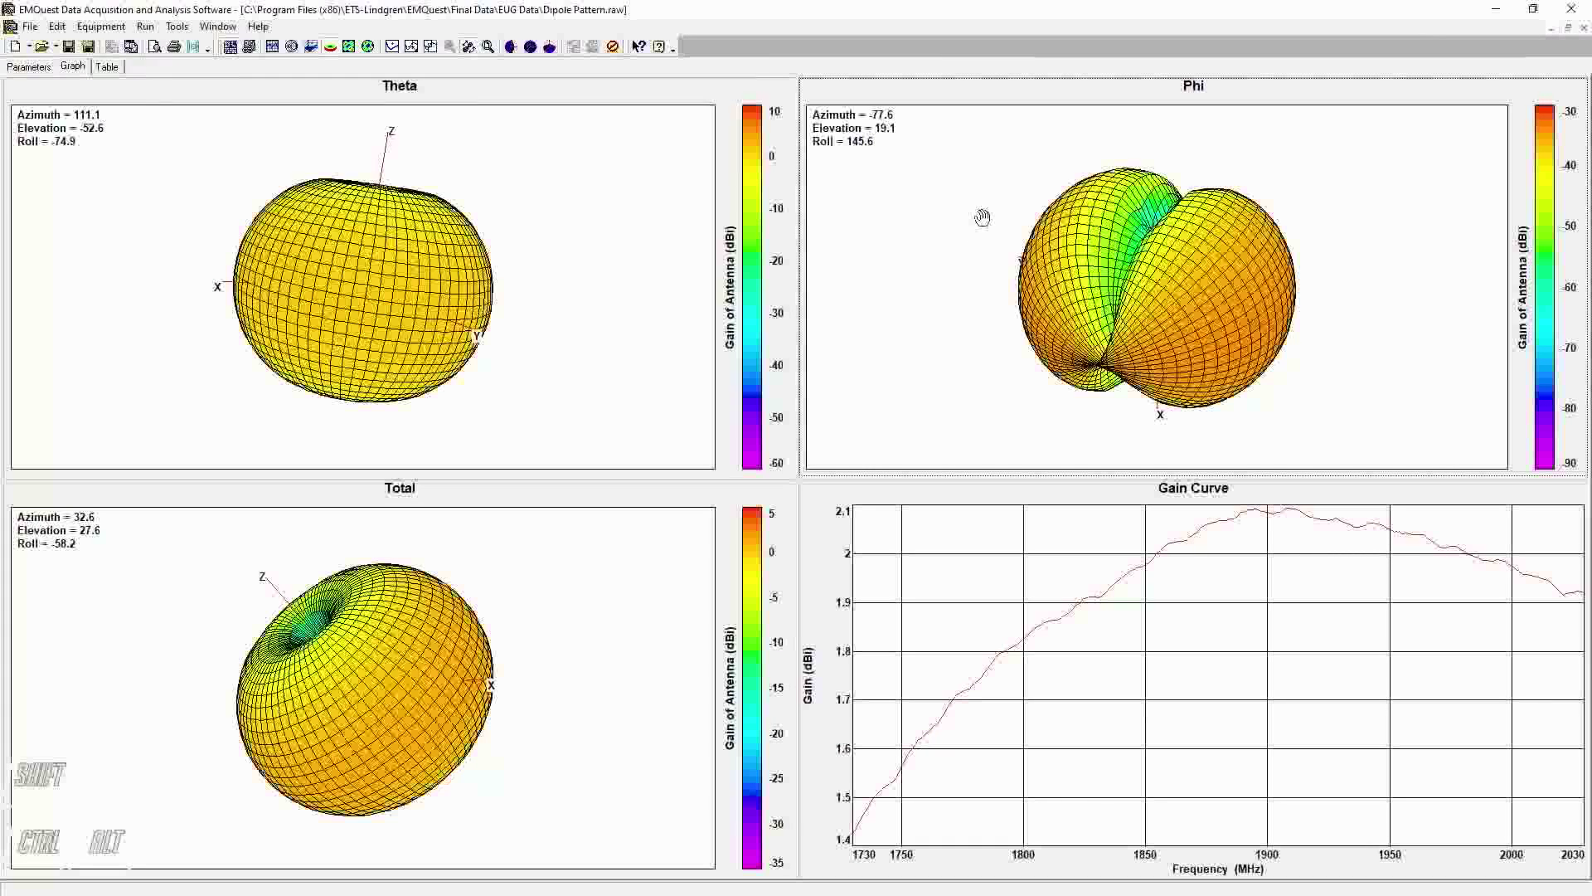
key("ctrl")
key("shift")
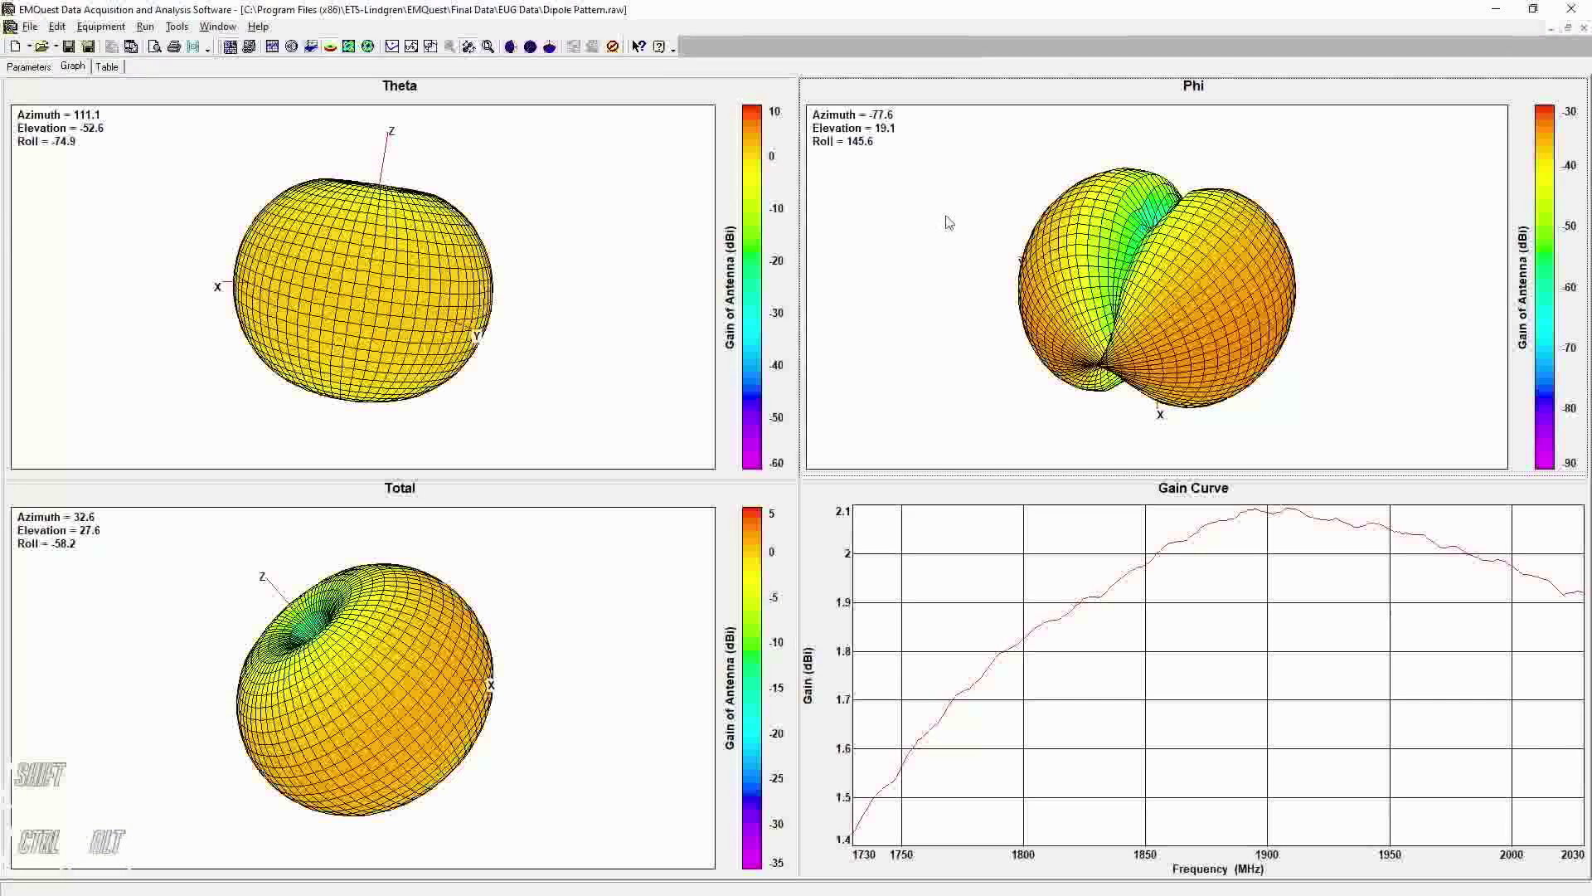
Set the Phi graph's azimuth to 90 and elevation to 0 in its 3-D settings, and rotate it to about azimuth 164.3, elevation -30.7.
double_click(1011, 236)
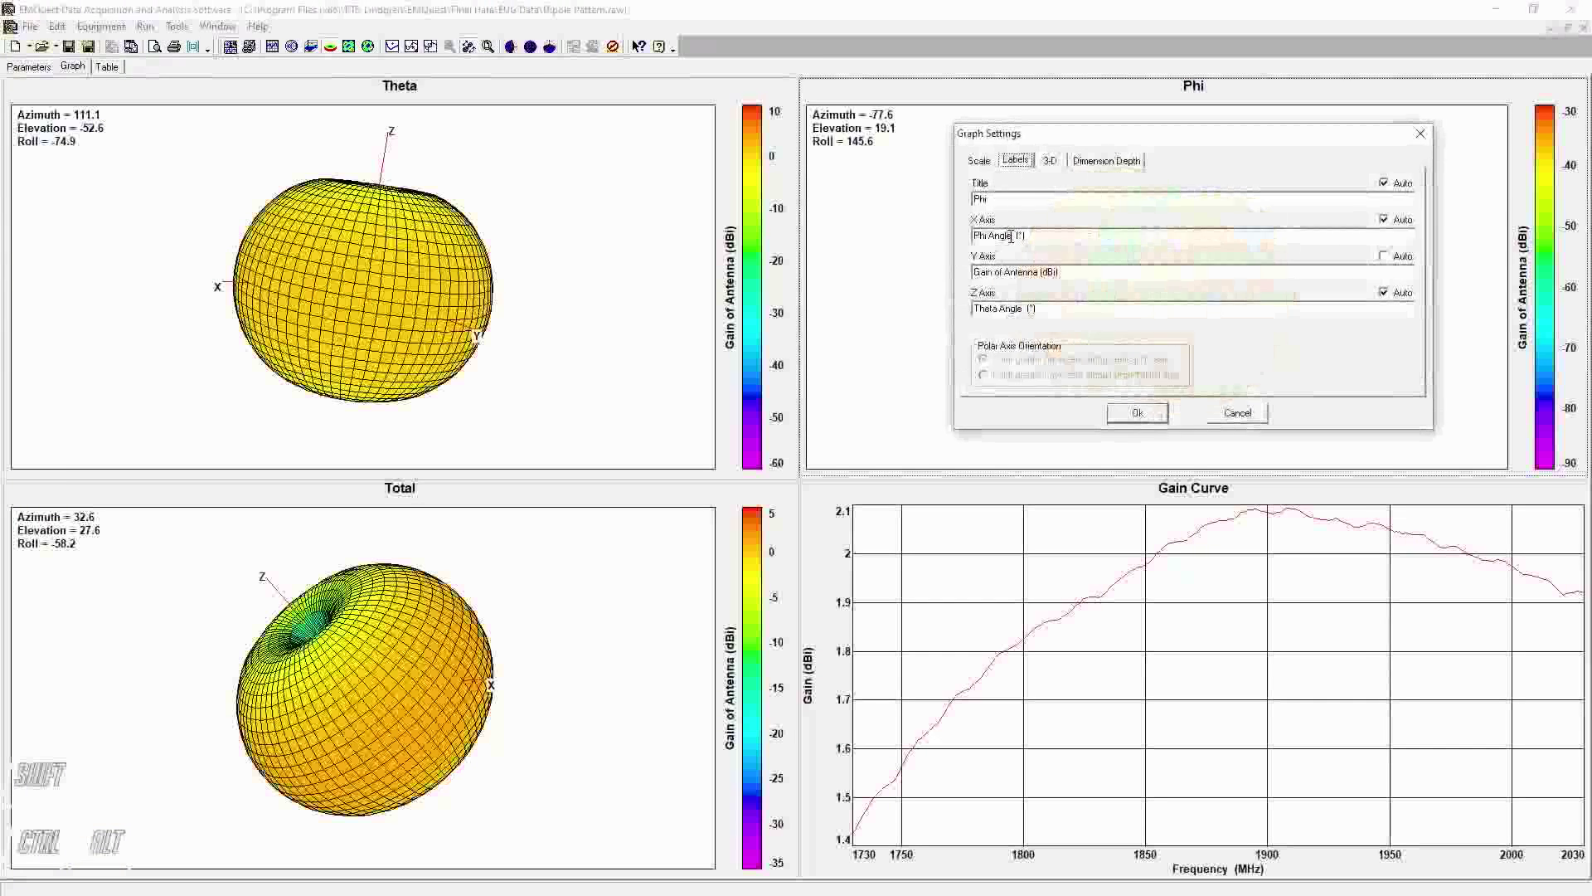
left_click(1048, 161)
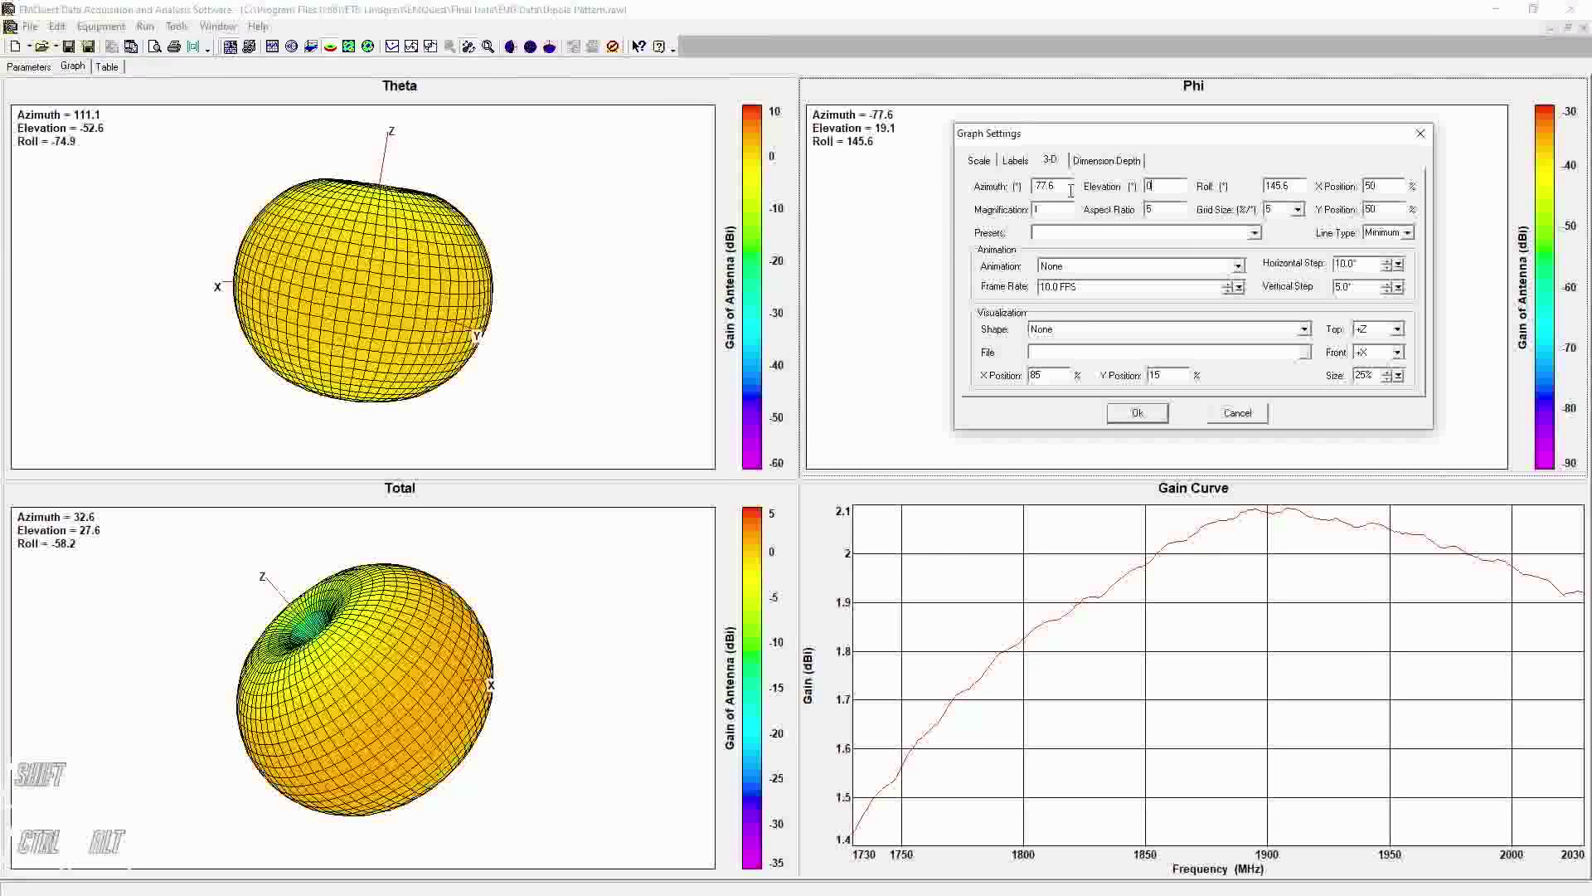
type("90")
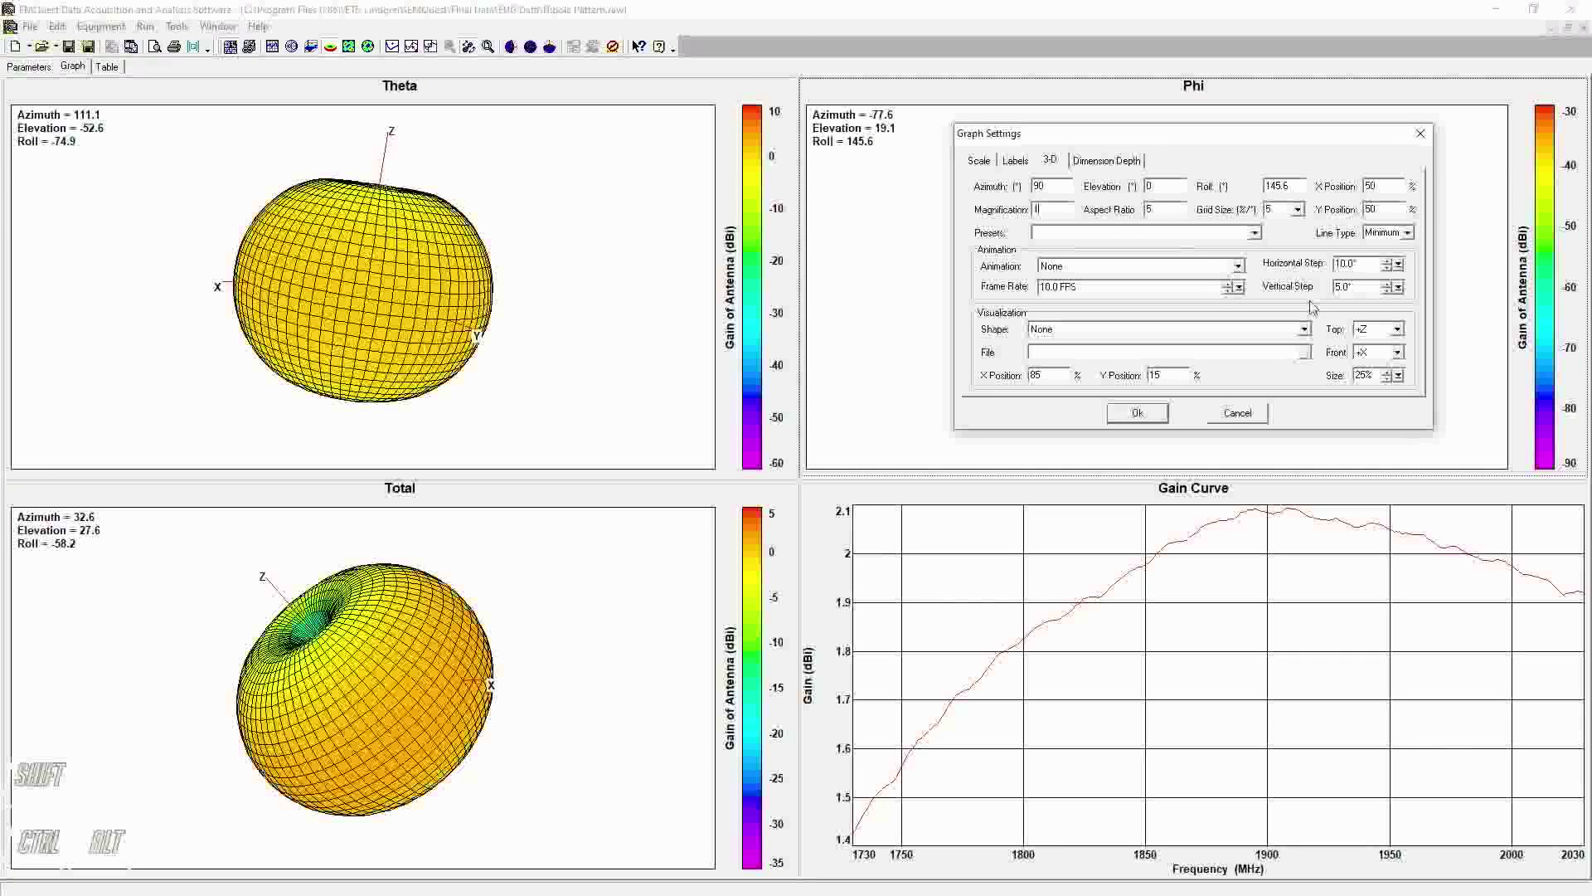
left_click(1130, 414)
left_click_drag(1227, 273, 1143, 294)
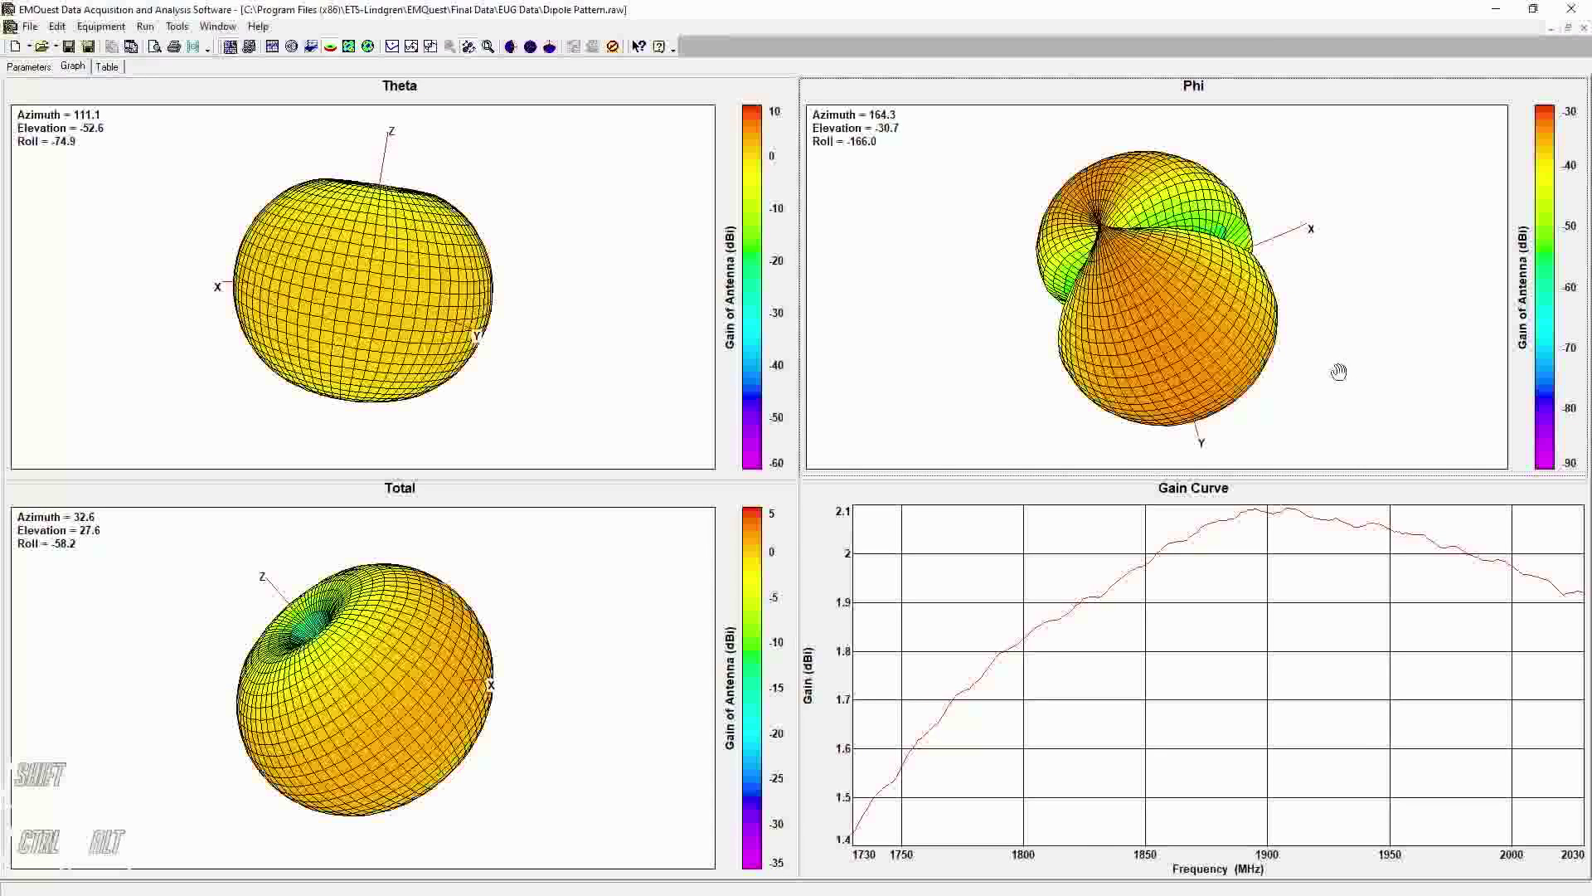
Vary the Phi pattern's aspect ratio interactively down to 2 and rotate it to about azimuth -177.2, elevation 13.8, roll 125.7.
key("shift")
left_click_drag(1250, 188, 1187, 410)
left_click_drag(1210, 215, 1209, 146)
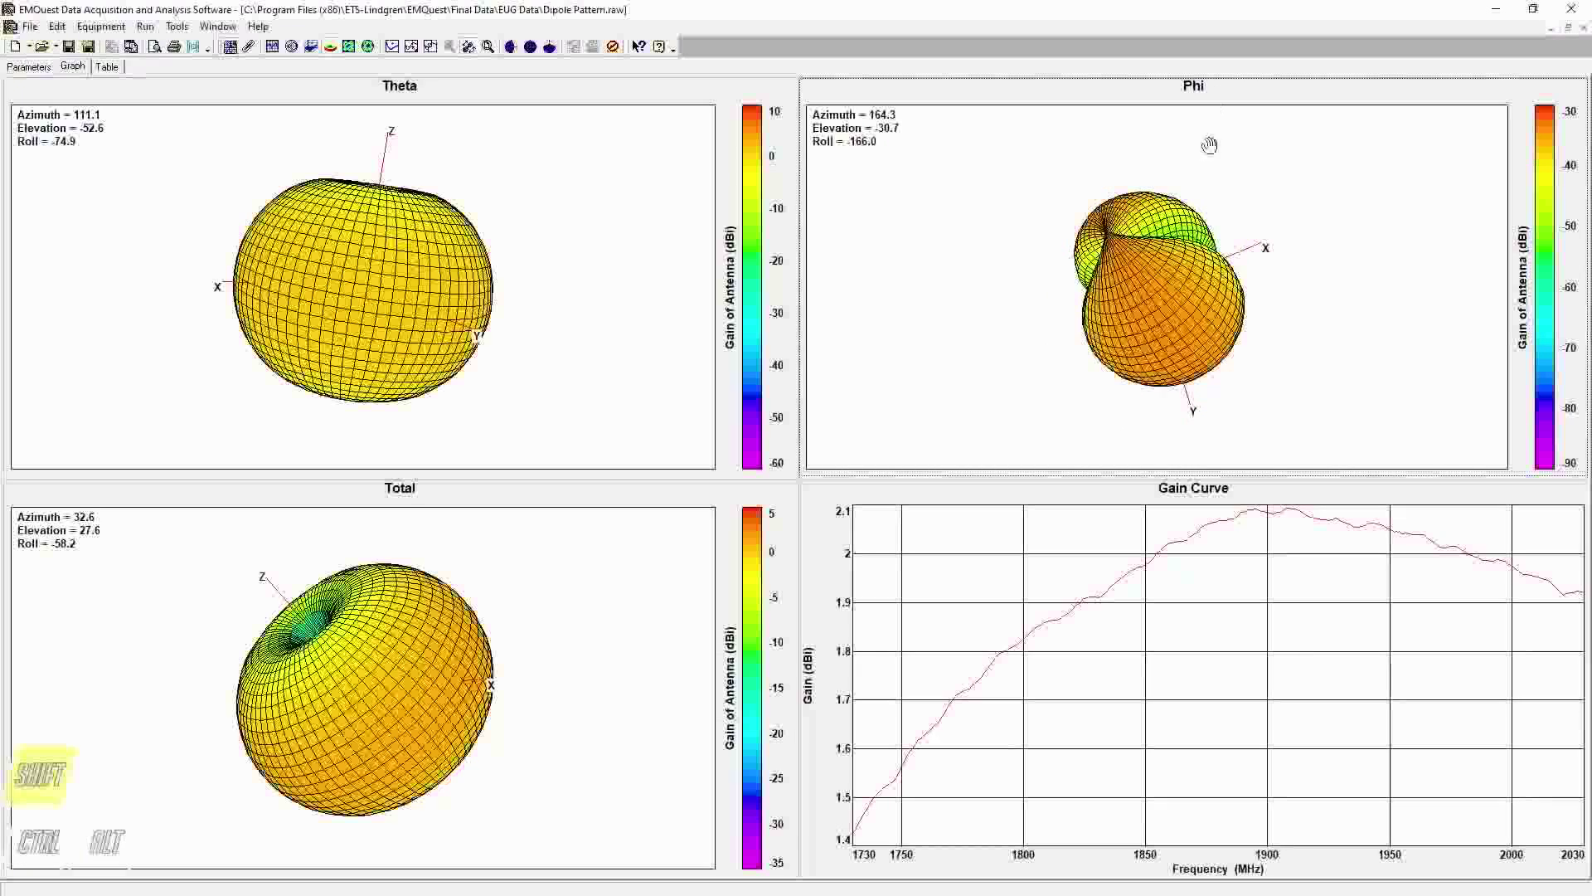
left_click_drag(1190, 224, 1133, 336)
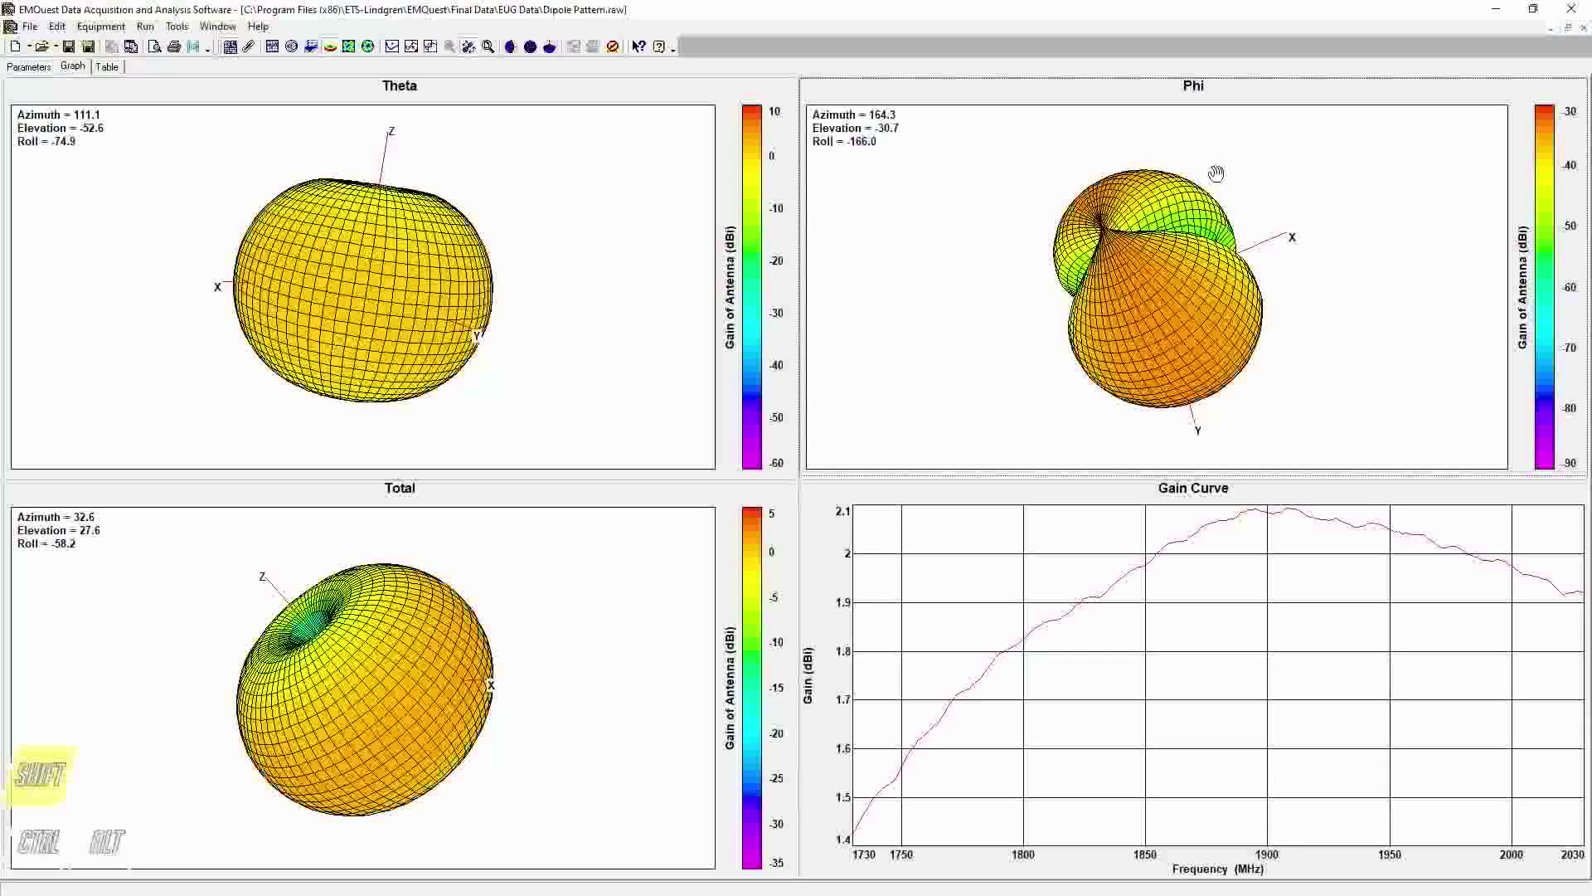
left_click_drag(1204, 207, 1147, 438)
left_click_drag(1178, 212, 1132, 439)
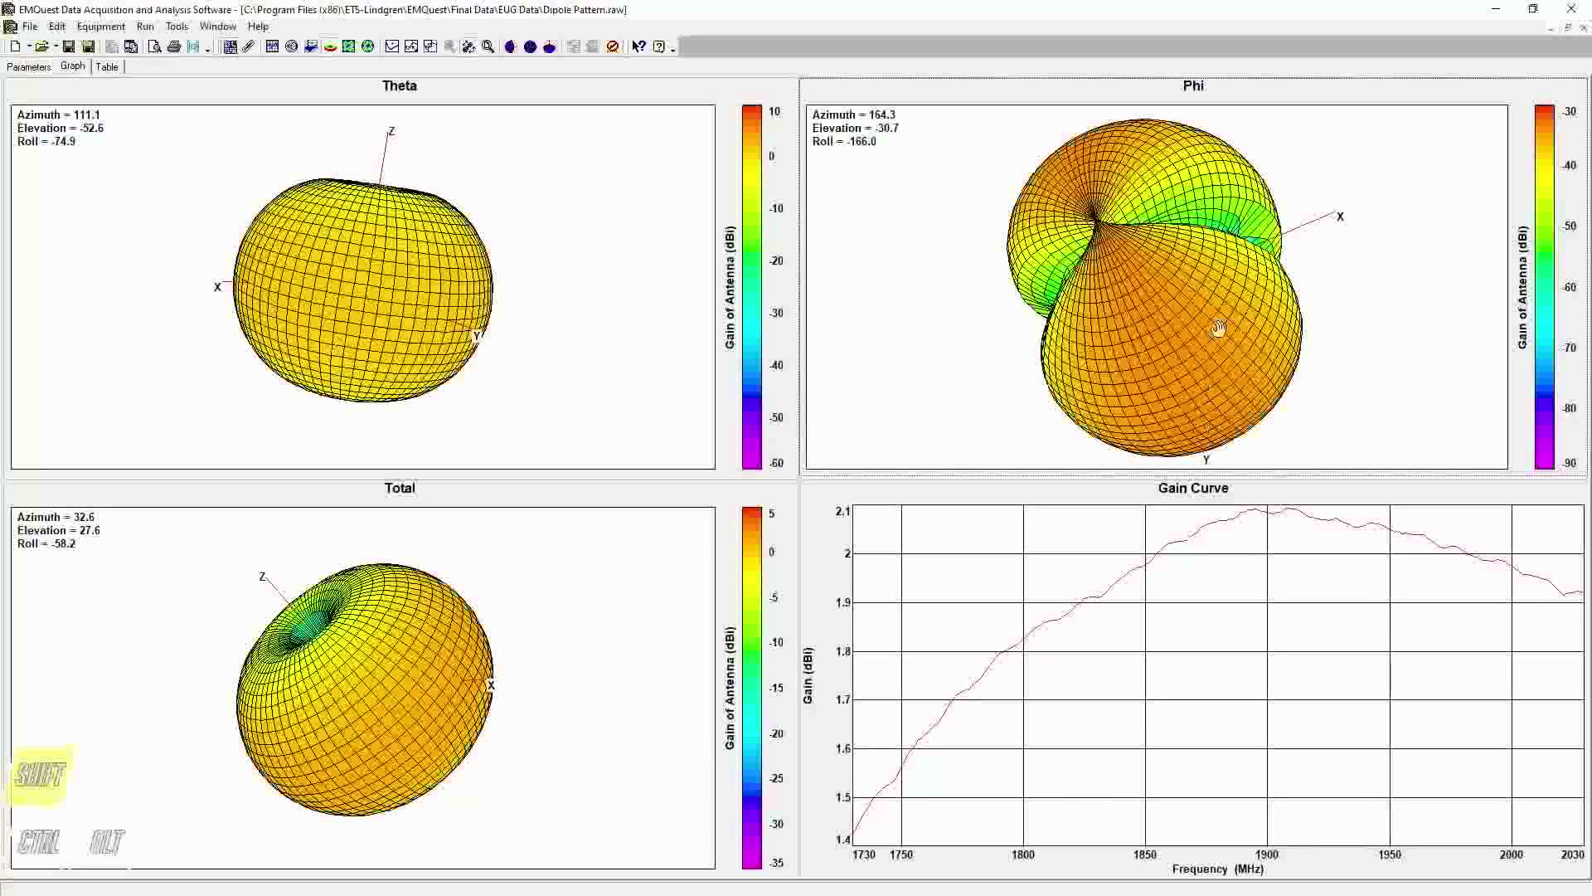
left_click_drag(1140, 283, 1107, 267)
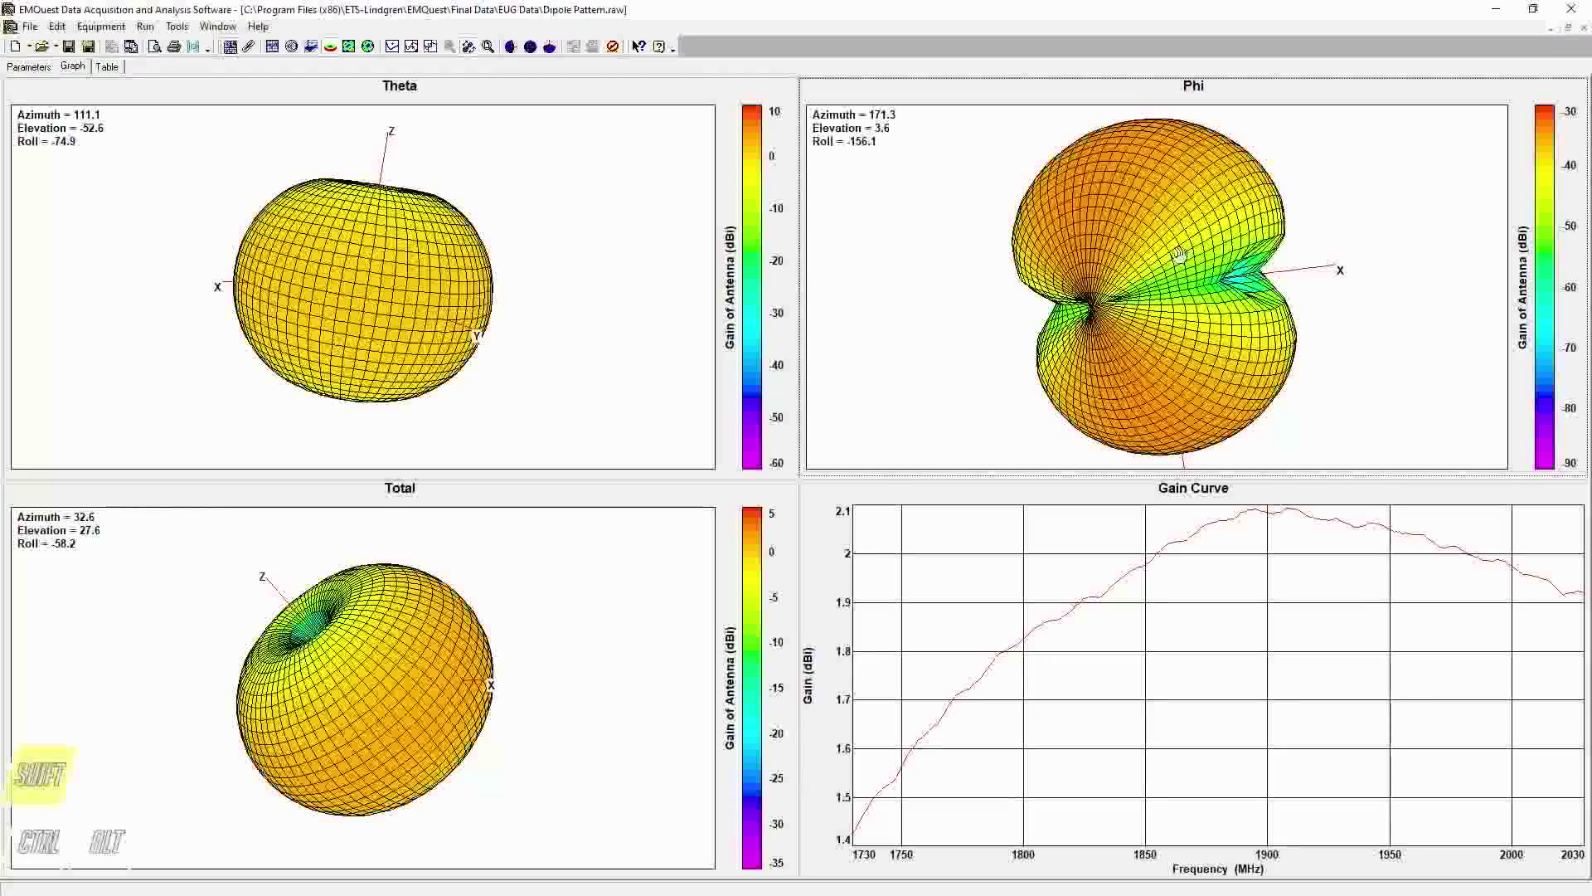
left_click_drag(1193, 177, 1048, 362)
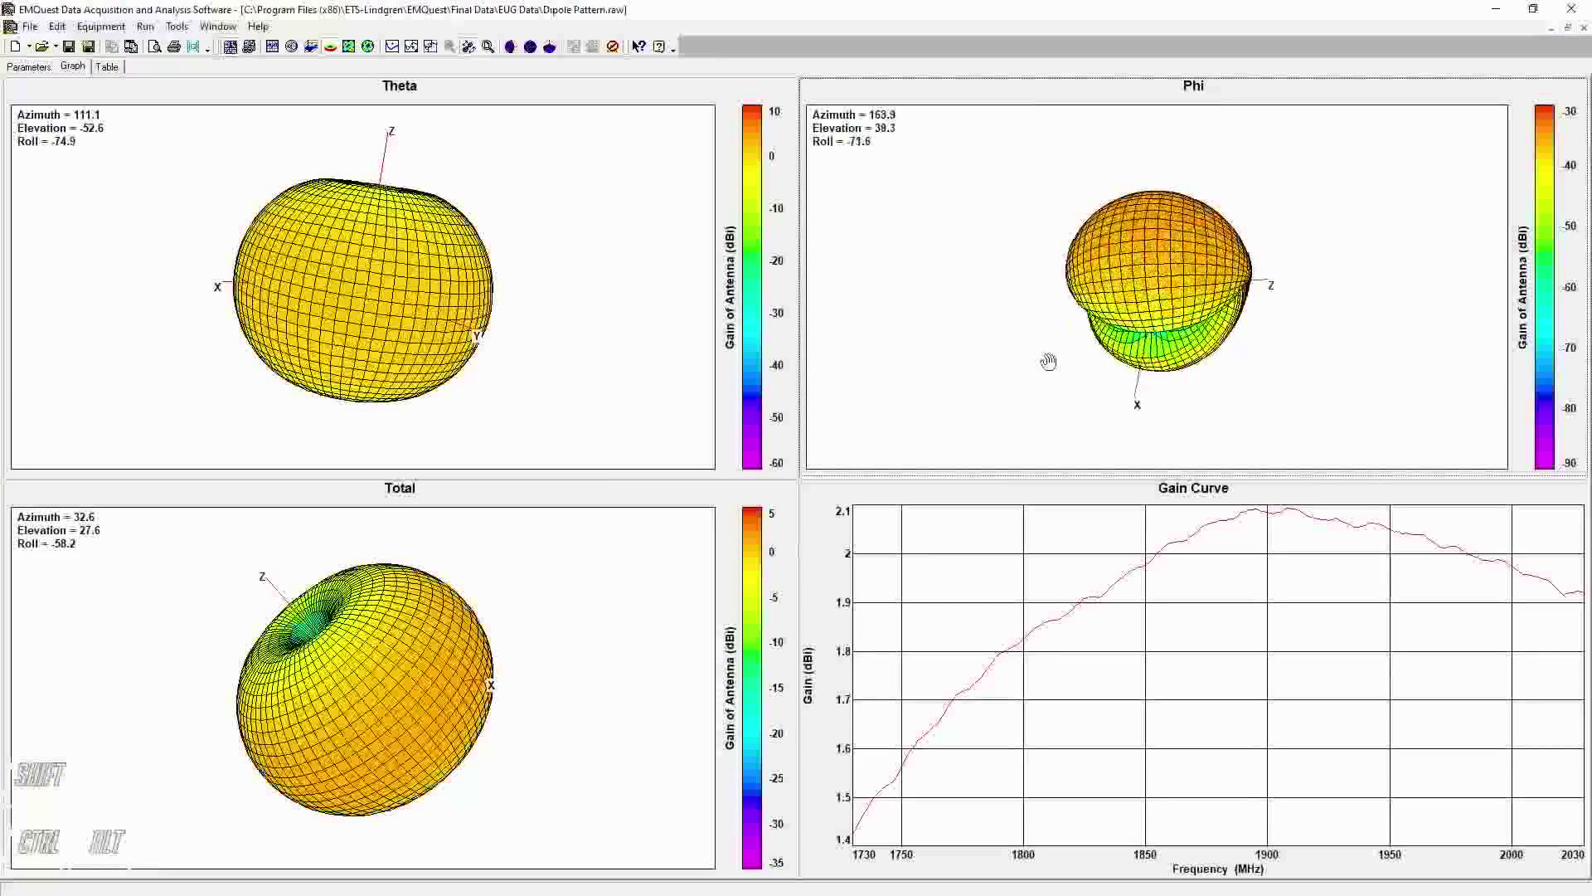
left_click_drag(1257, 276, 1298, 274)
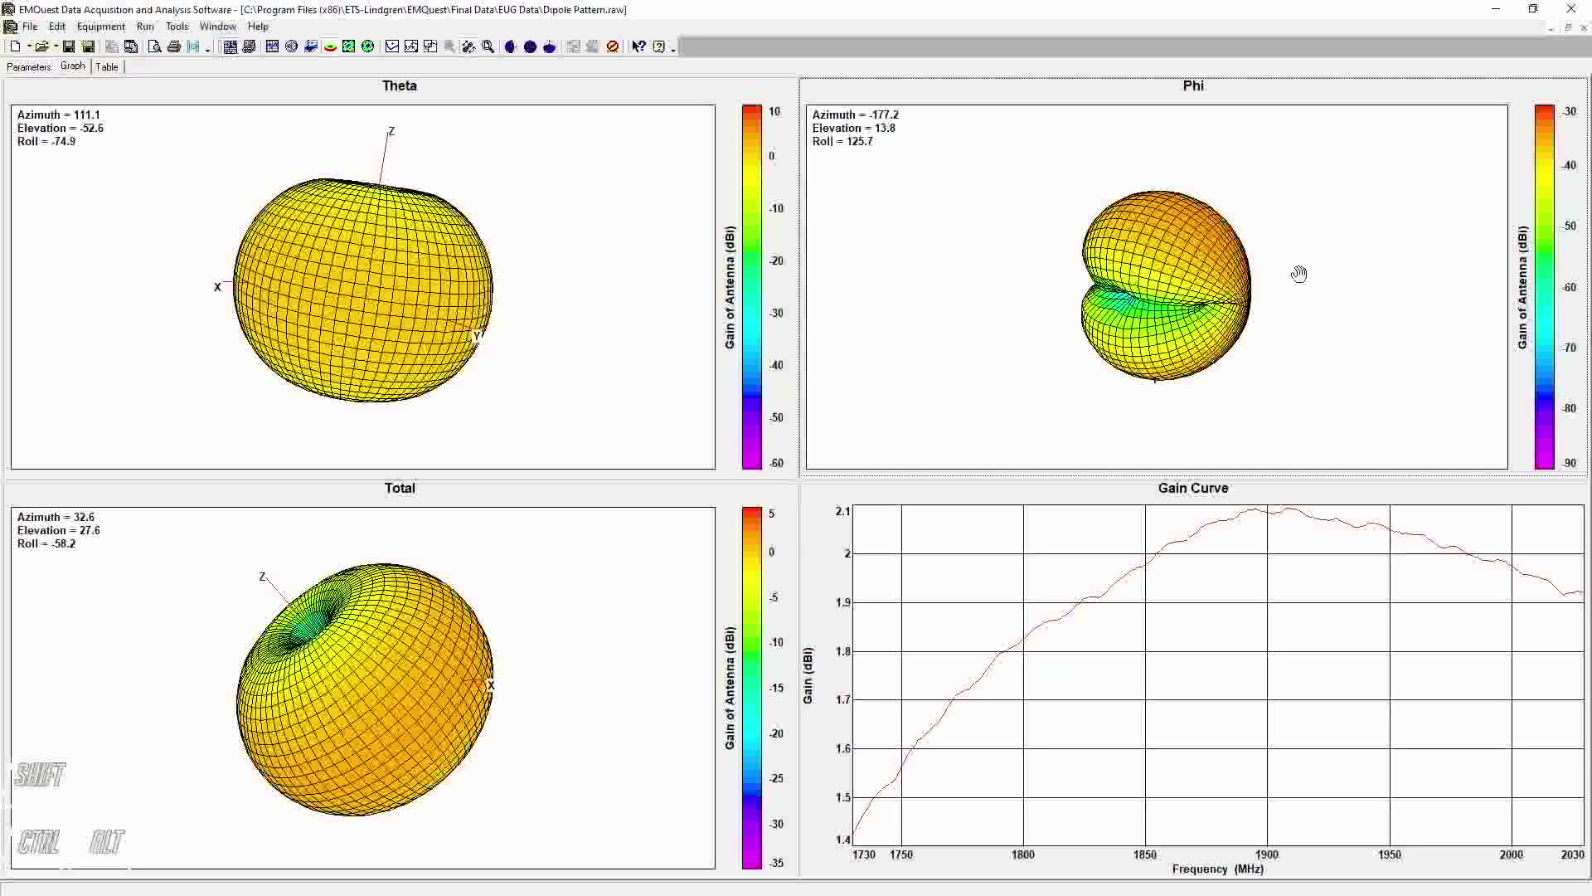
Set the Phi graph's aspect ratio to 5 in its 3-D settings.
double_click(1069, 227)
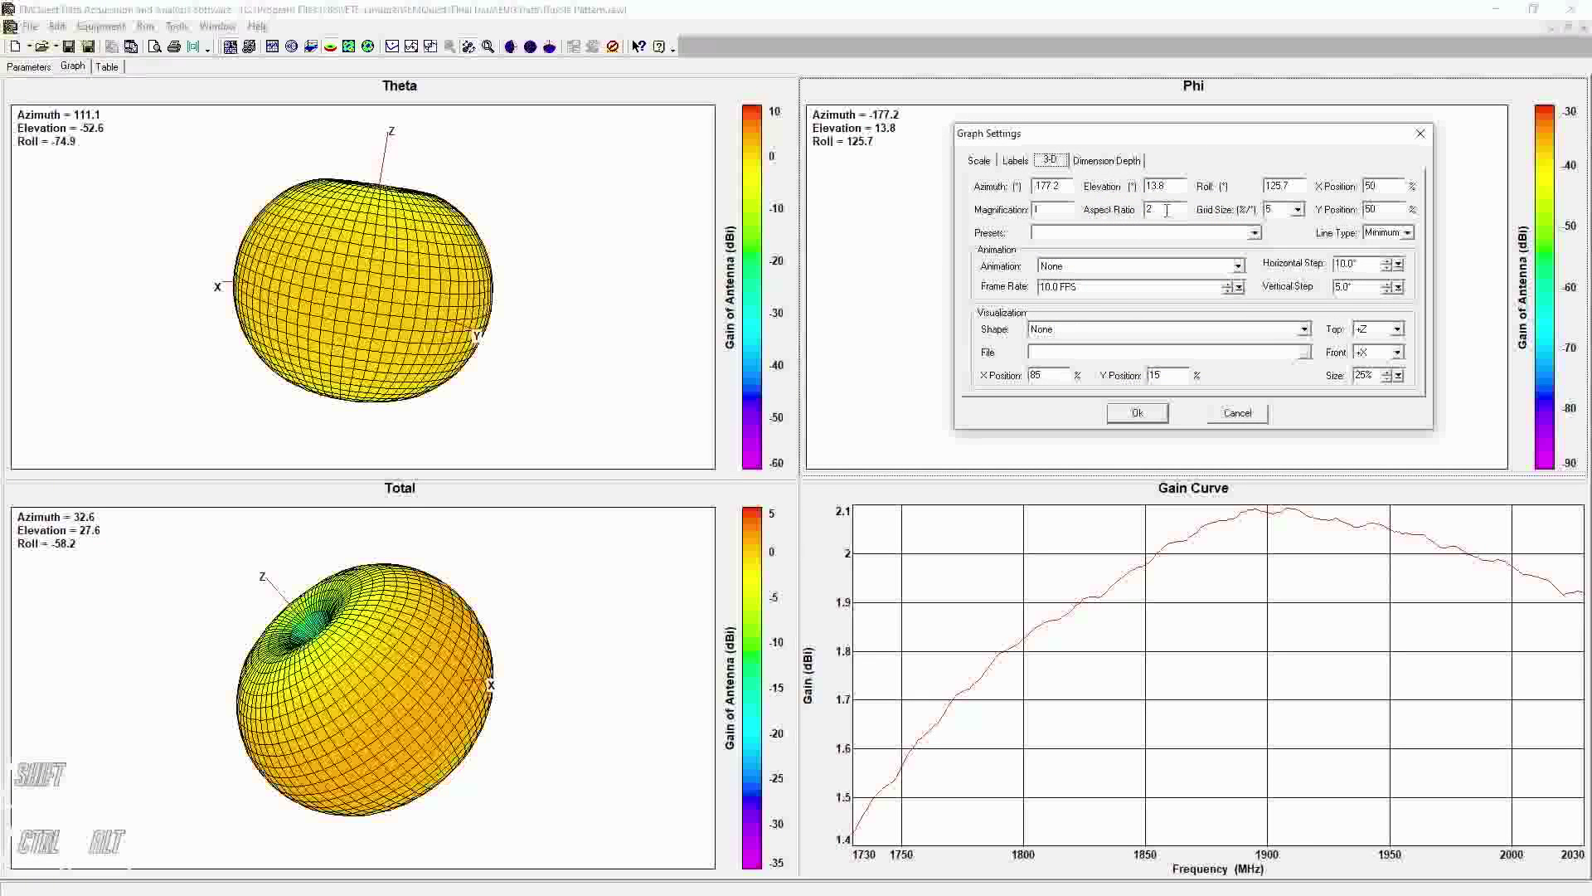
double_click(1179, 210)
type("5")
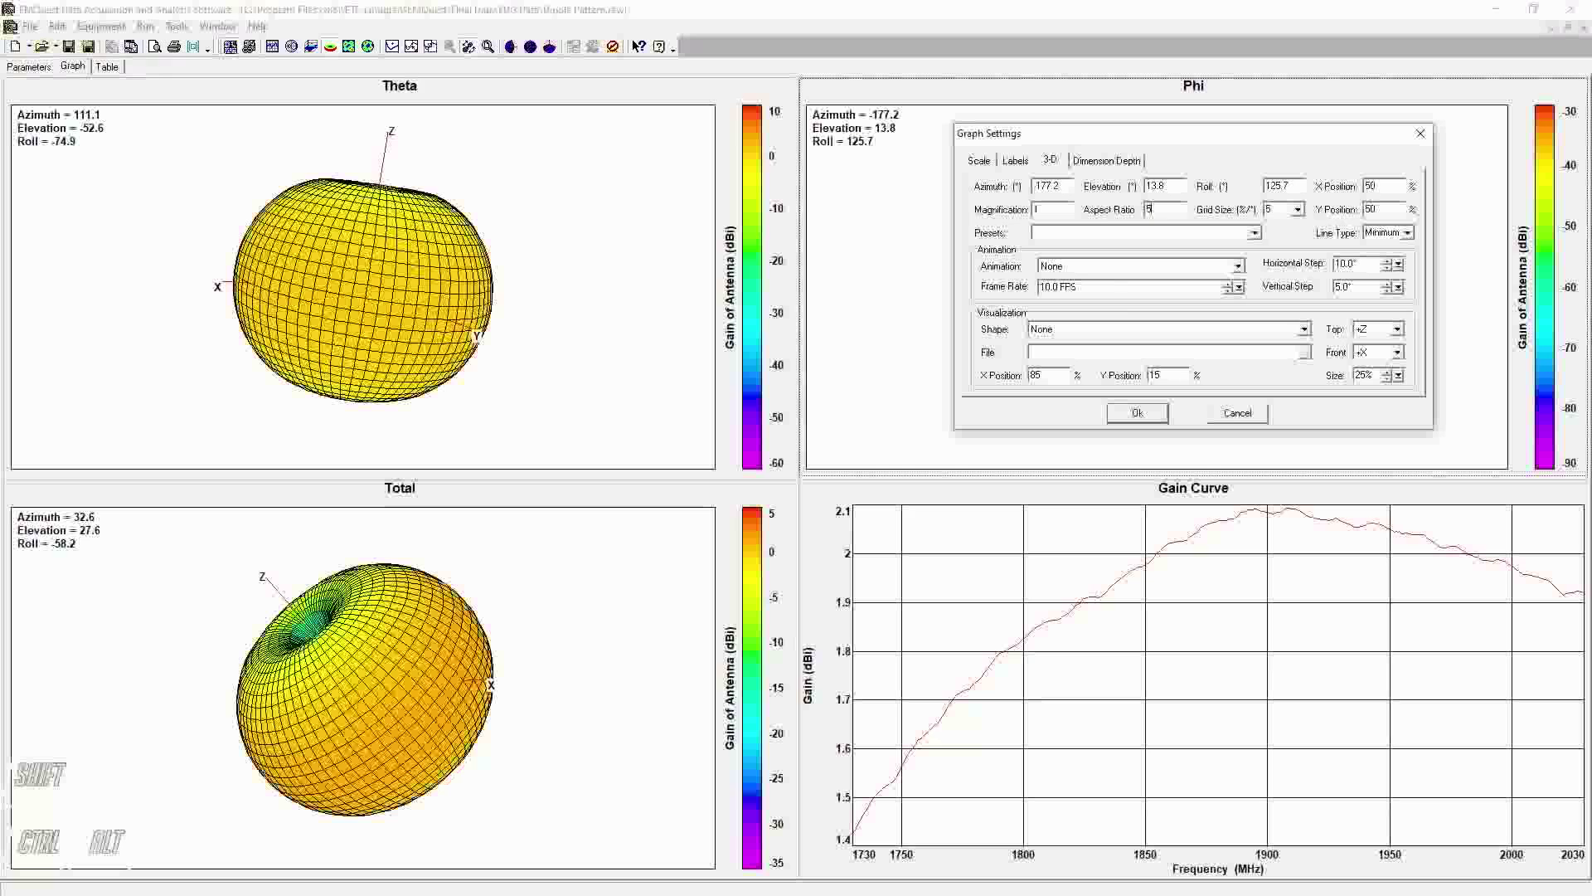
left_click(1138, 412)
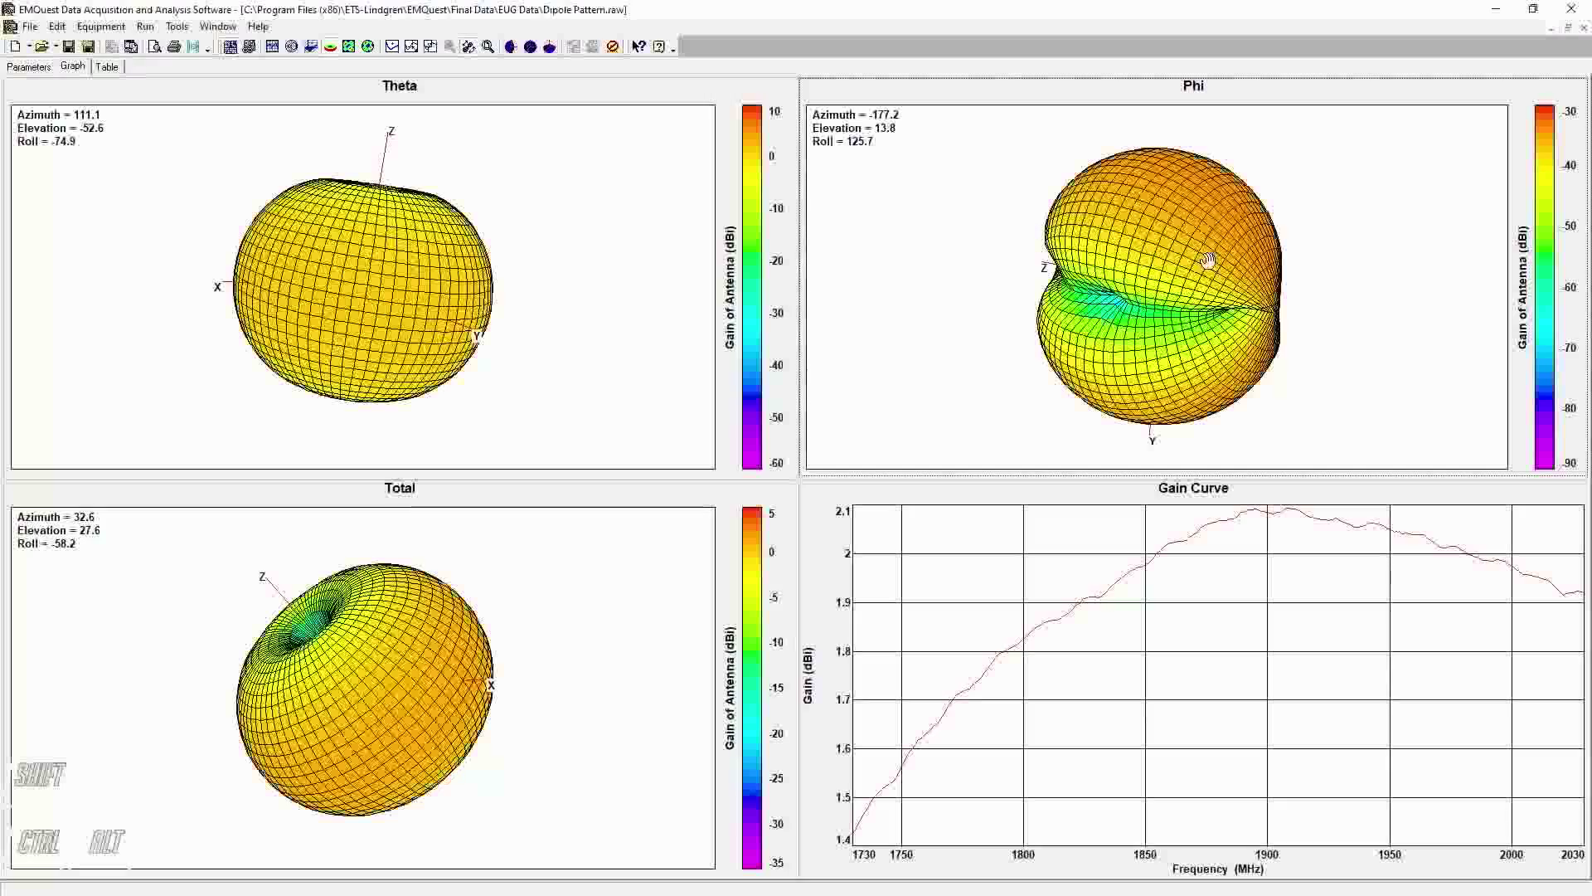
Magnify the Phi pattern to about 1.29 and rotate it to about azimuth 108.6, elevation -72.3, roll 20.9.
left_click_drag(1211, 246, 1269, 234)
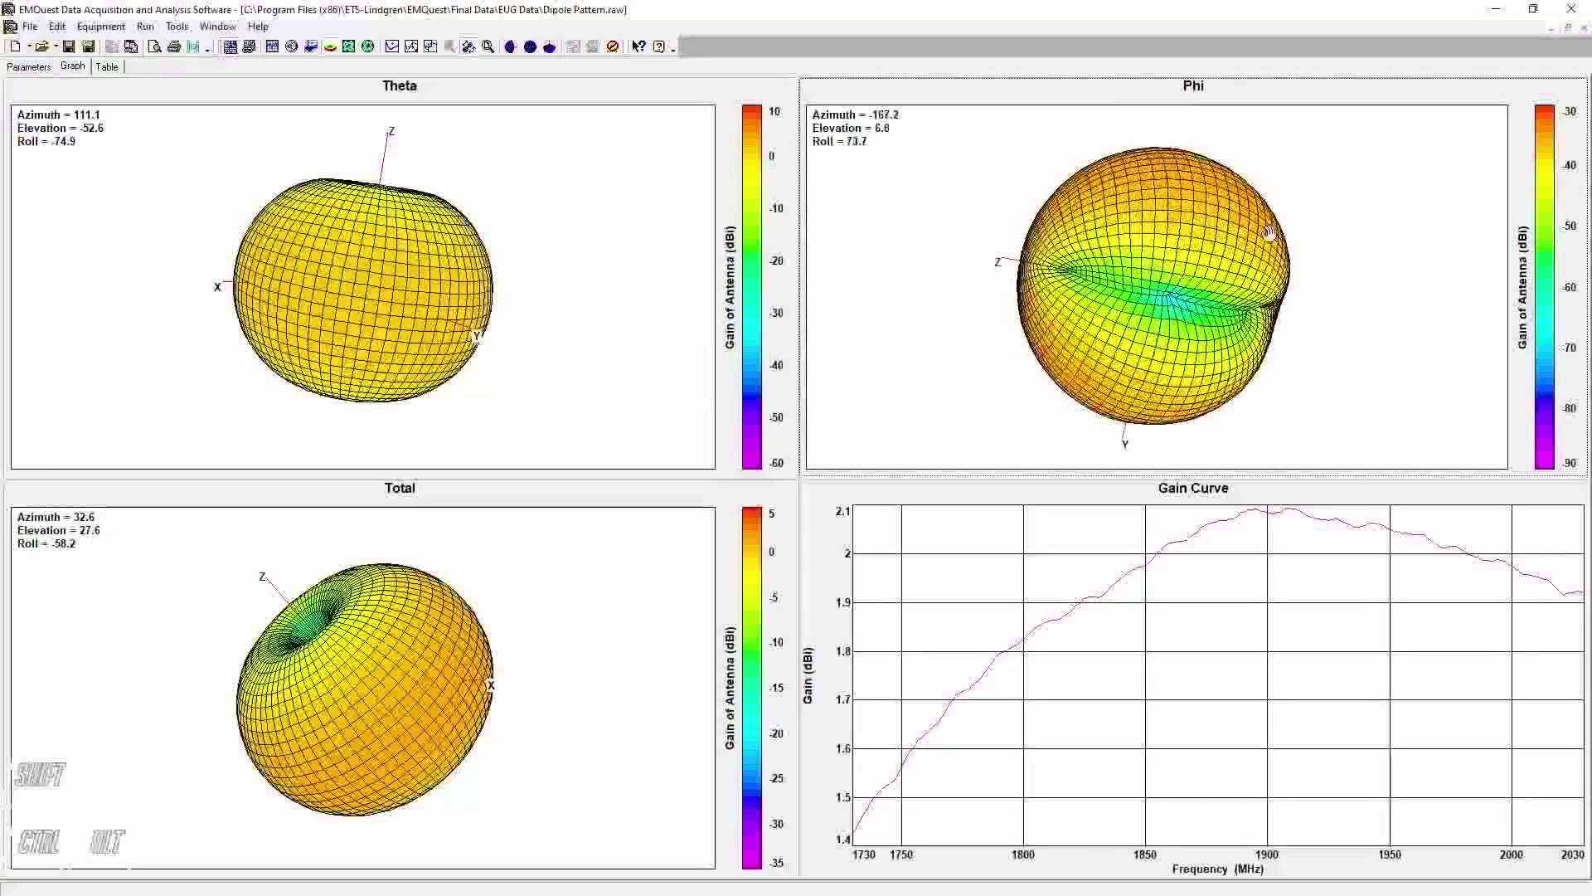
left_click_drag(1310, 166, 1308, 103)
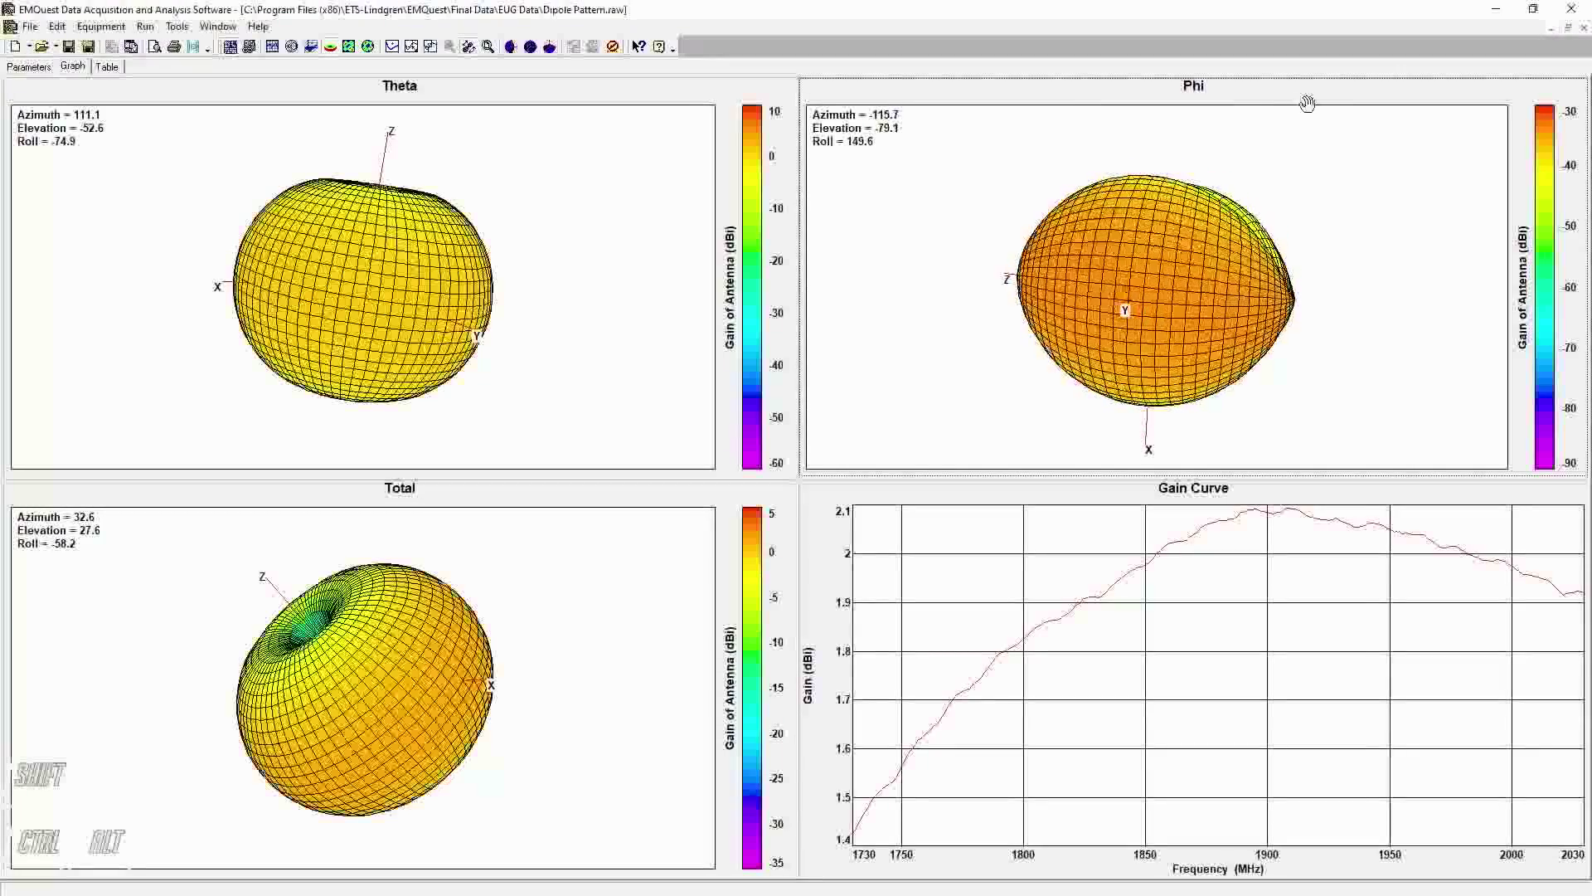
left_click_drag(1211, 245, 1215, 309)
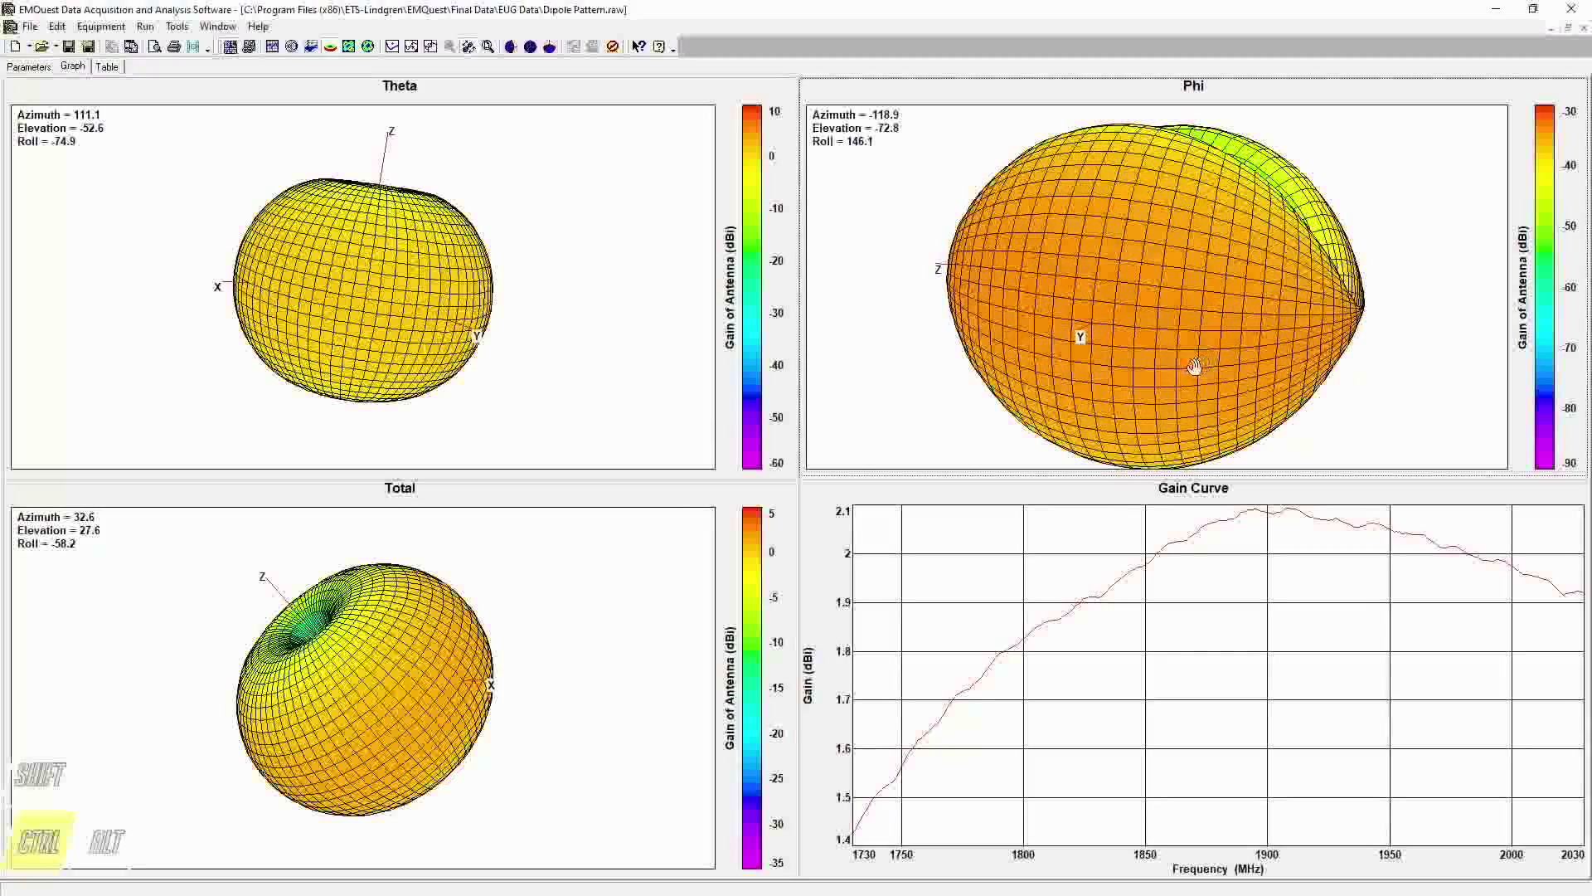
mouse_move(1204, 356)
left_mouse_down()
mouse_move(1189, 375)
mouse_move(1192, 343)
left_mouse_up()
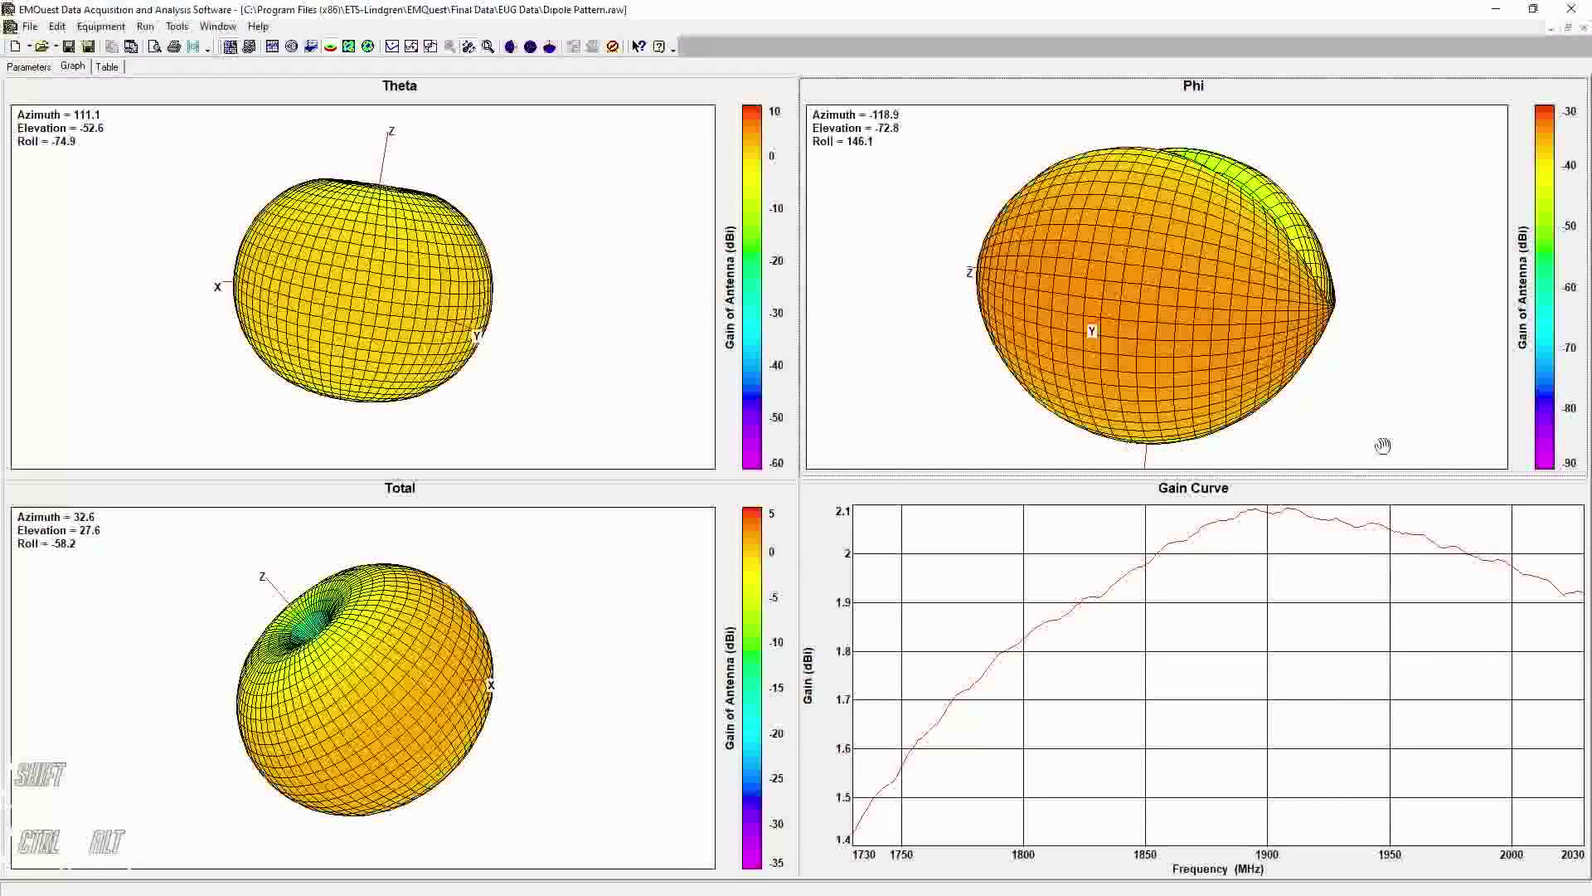
left_click_drag(1260, 257, 1287, 141)
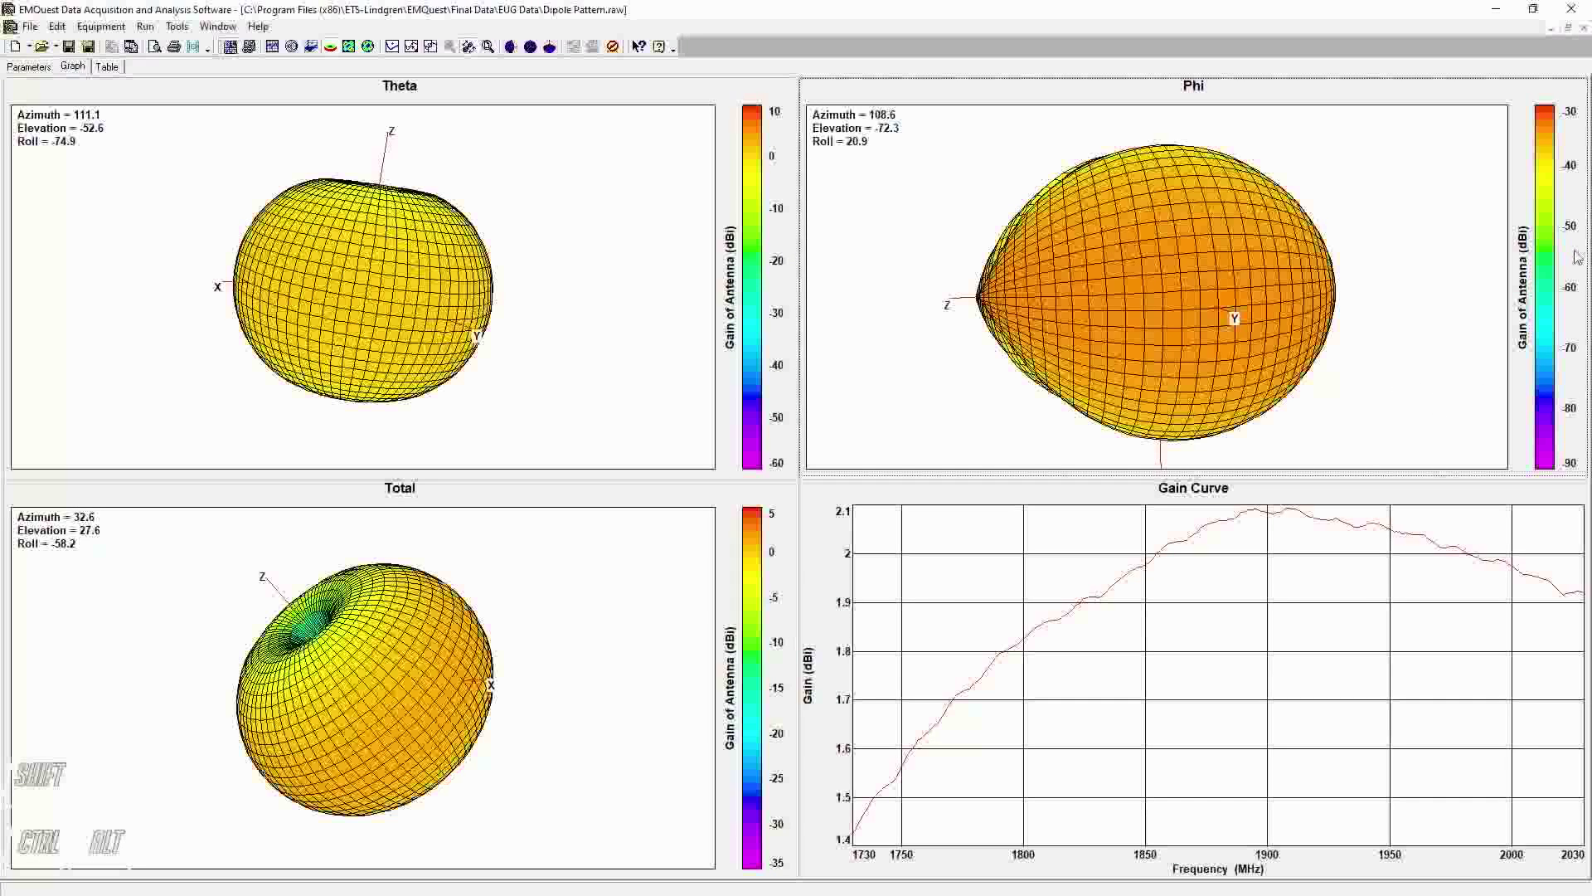
Add the Phone visualization shape to the Phi graph and rotate the view to about azimuth 129.0, elevation -32.1, roll -55.0.
double_click(1393, 174)
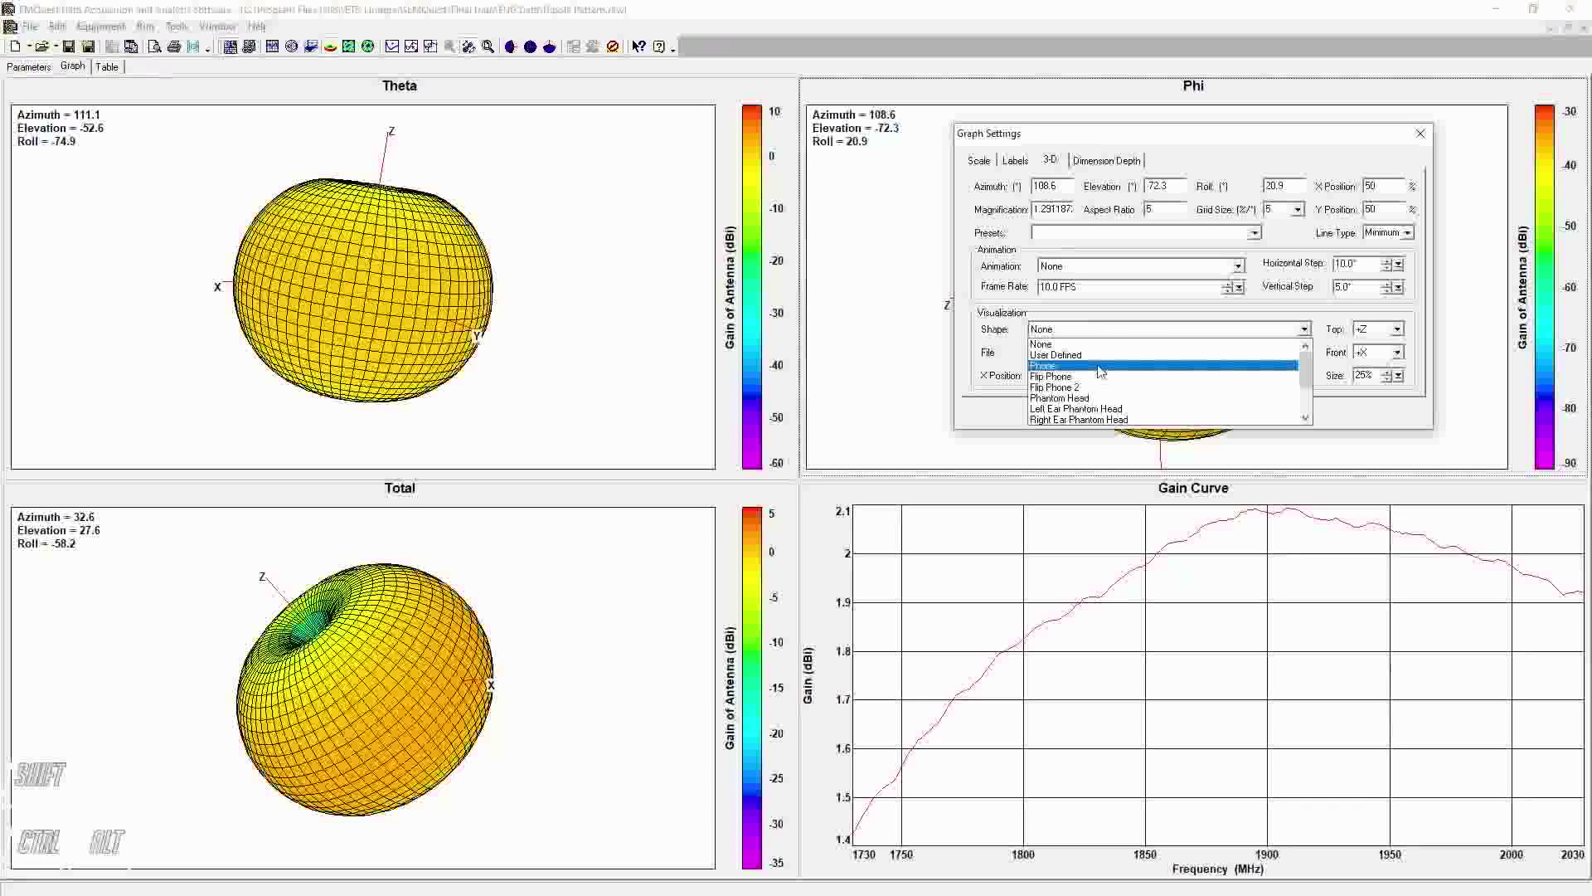
left_click(1101, 366)
left_click(1137, 414)
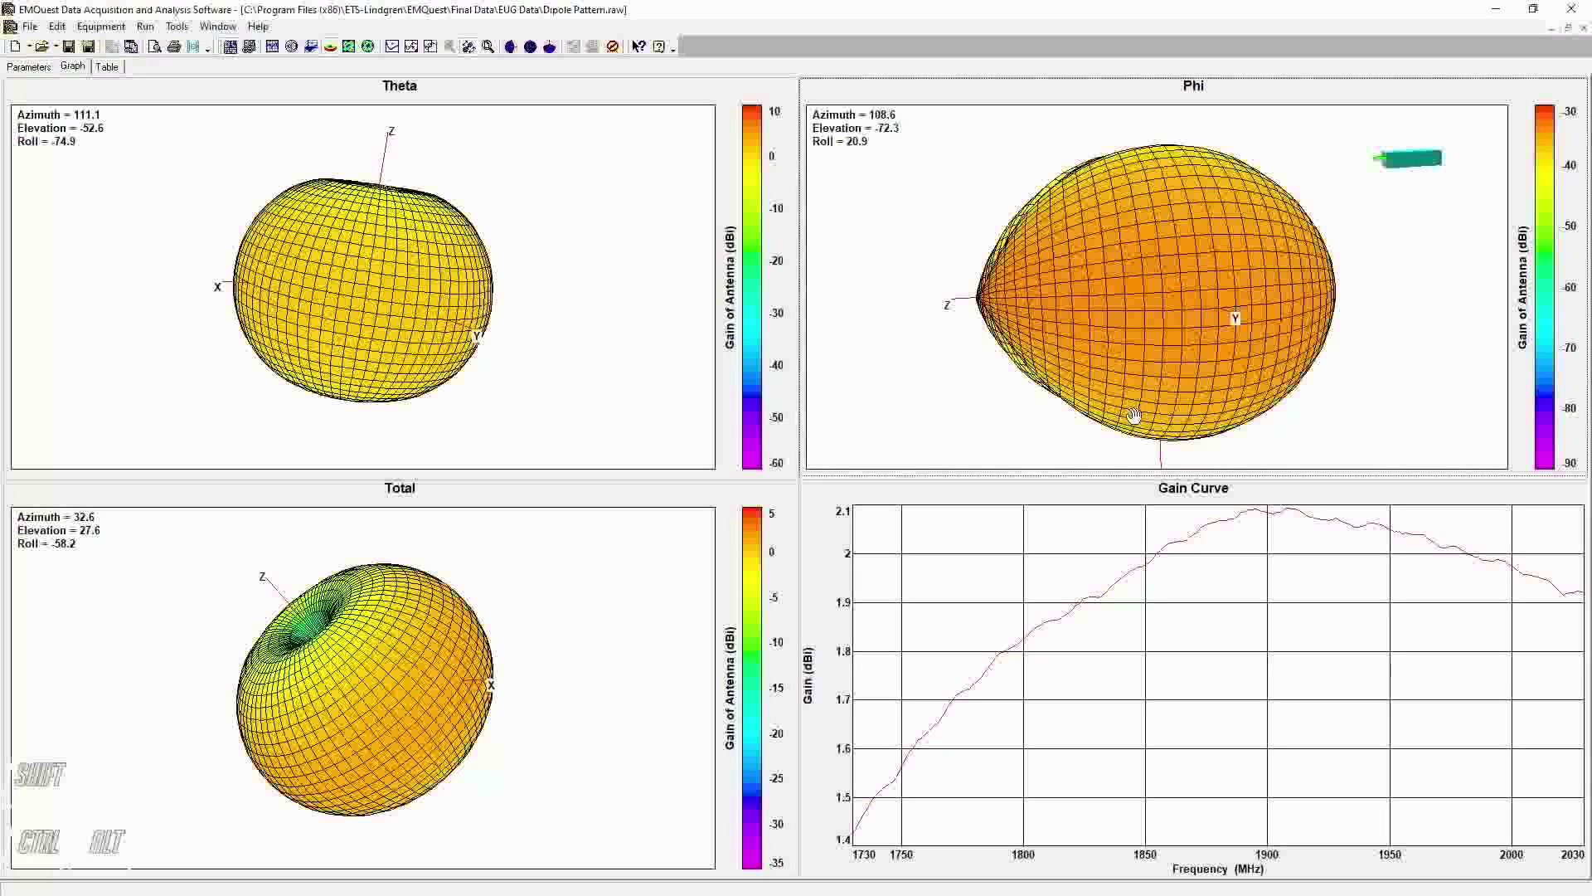
left_click_drag(1227, 465, 1088, 169)
left_click_drag(1211, 116, 1071, 124)
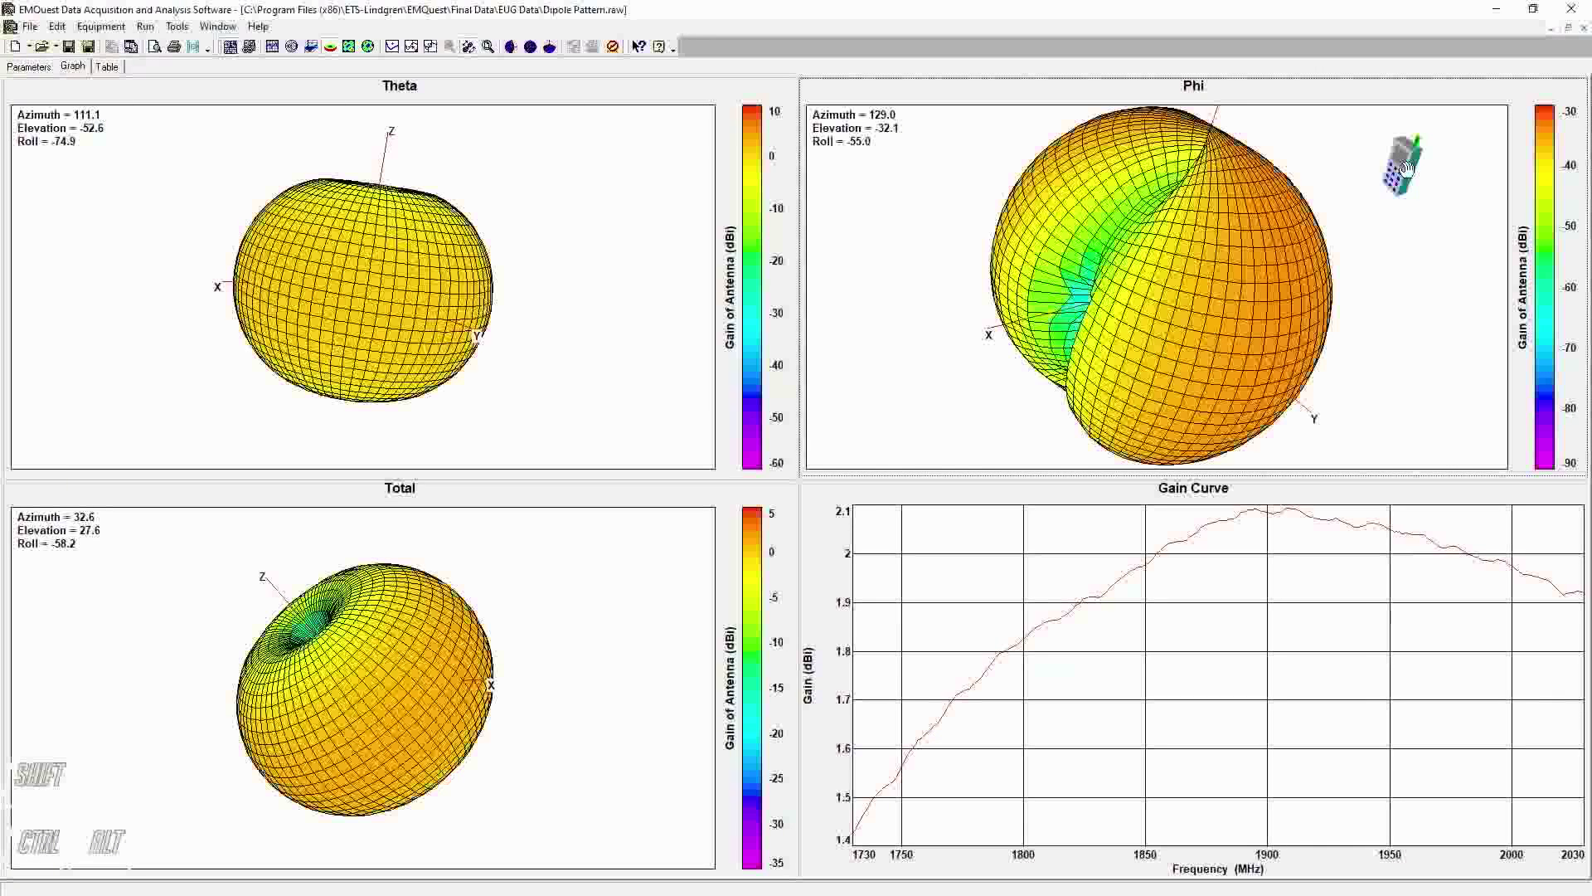
Arrange the Phi pattern beside the phone shape, enlarging the phone to about 79% size and reducing the pattern's magnification to about 0.94.
key("alt")
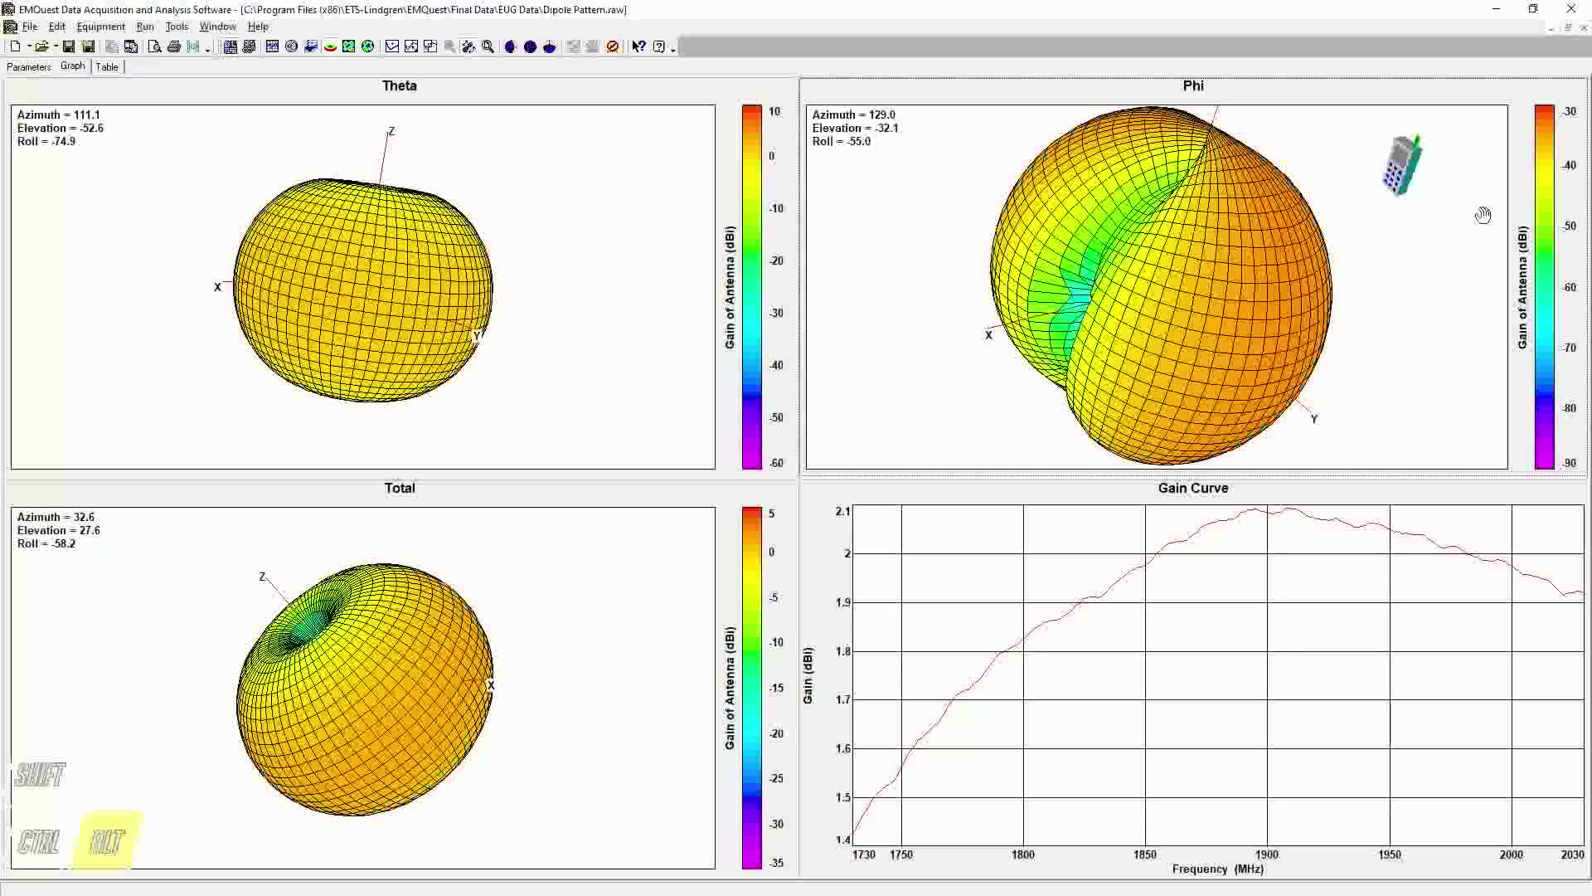
left_click_drag(1458, 203, 1127, 359)
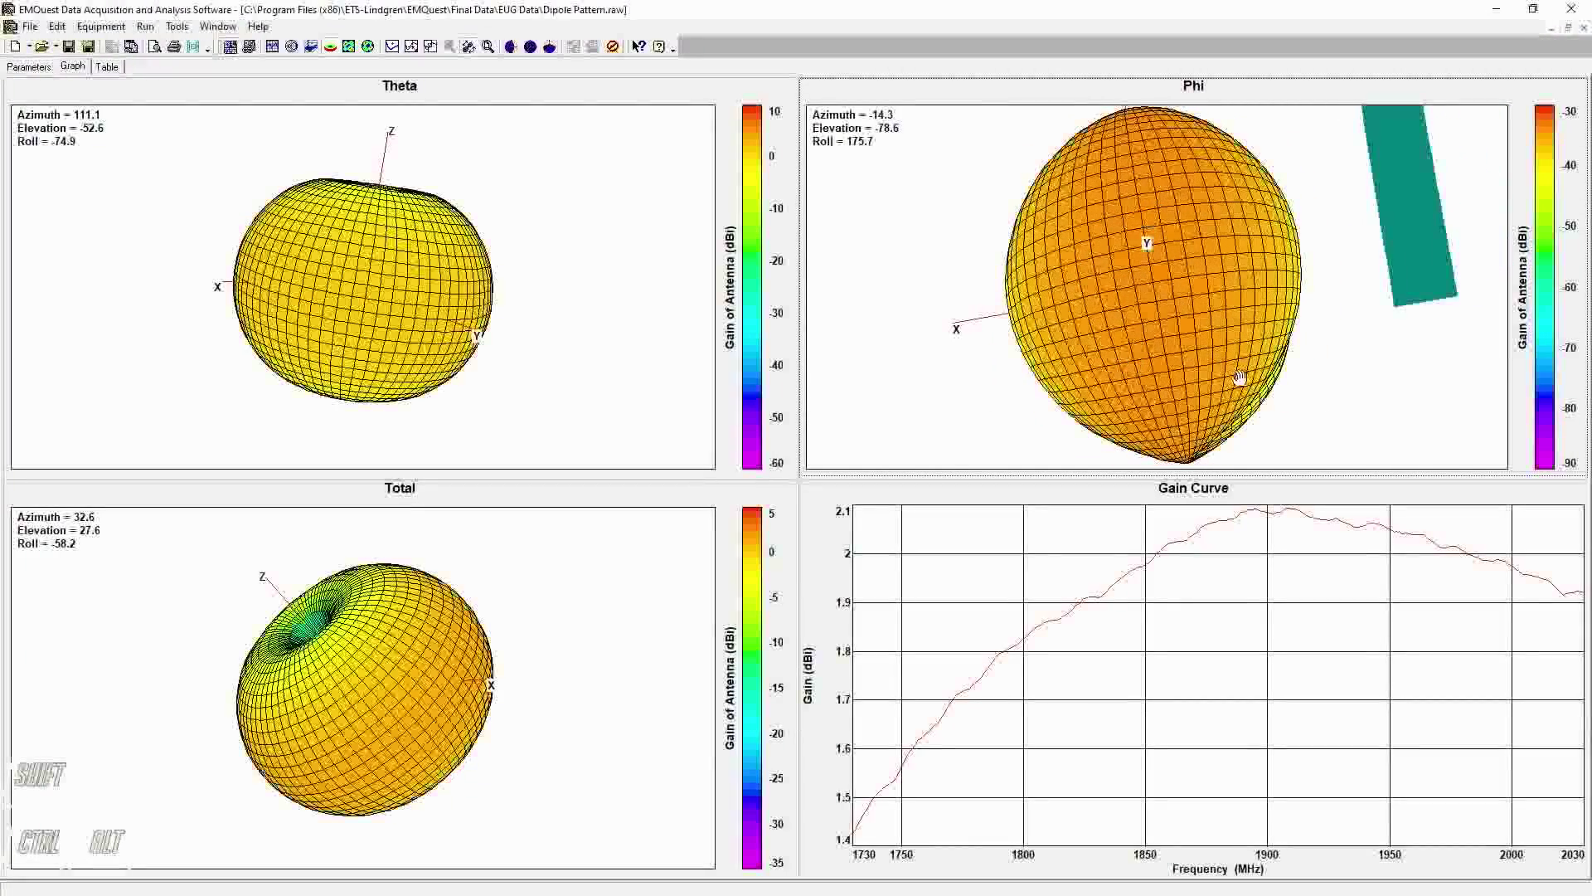
key("ctrl")
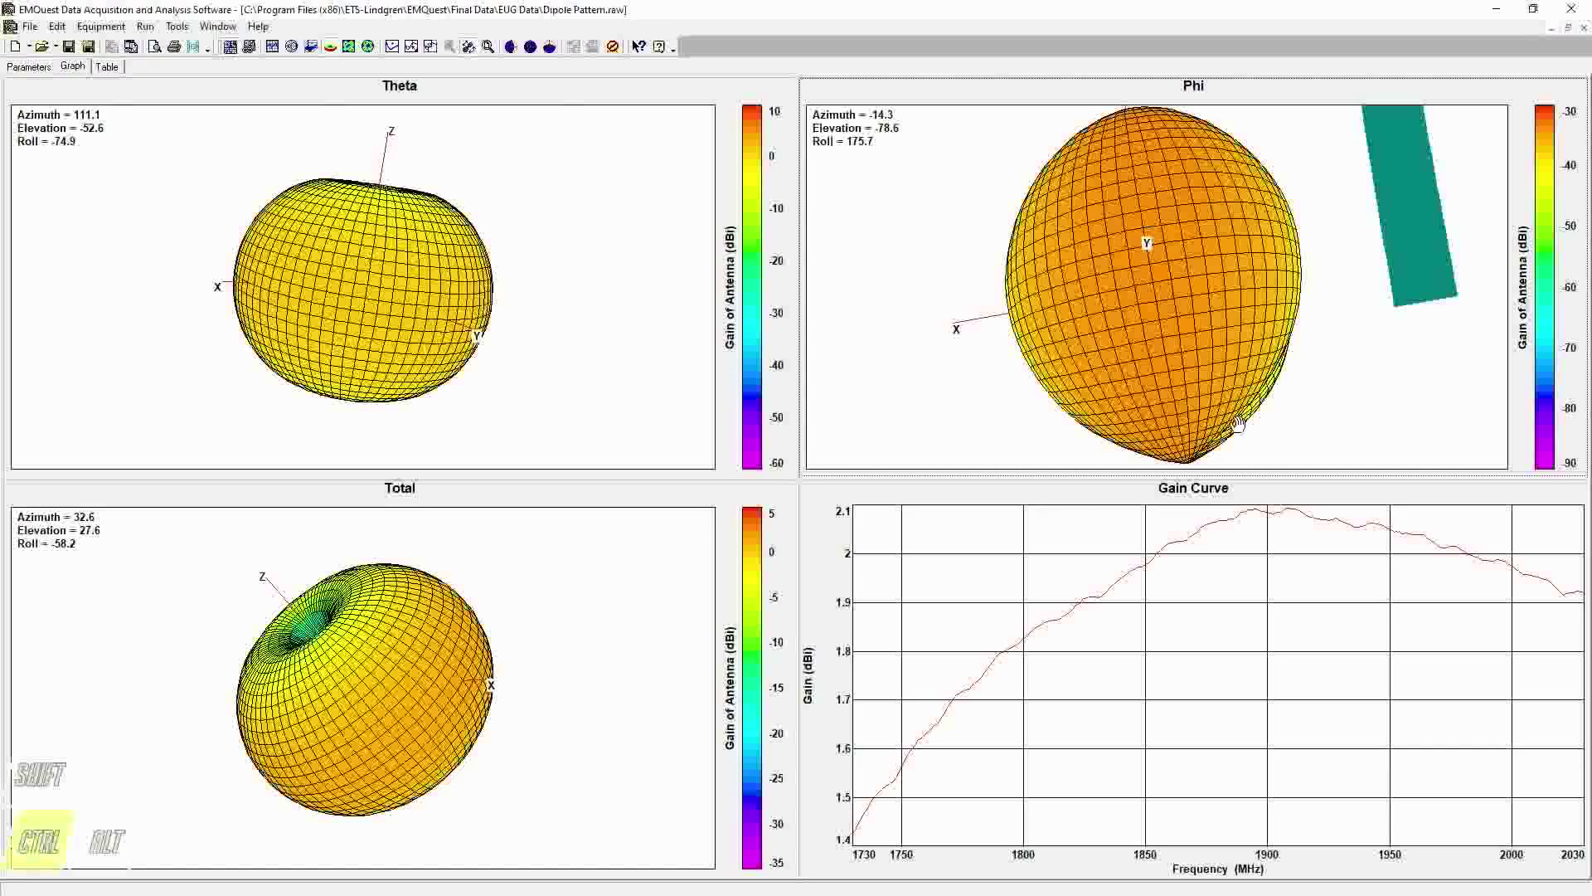
left_click_drag(1280, 411, 1107, 306)
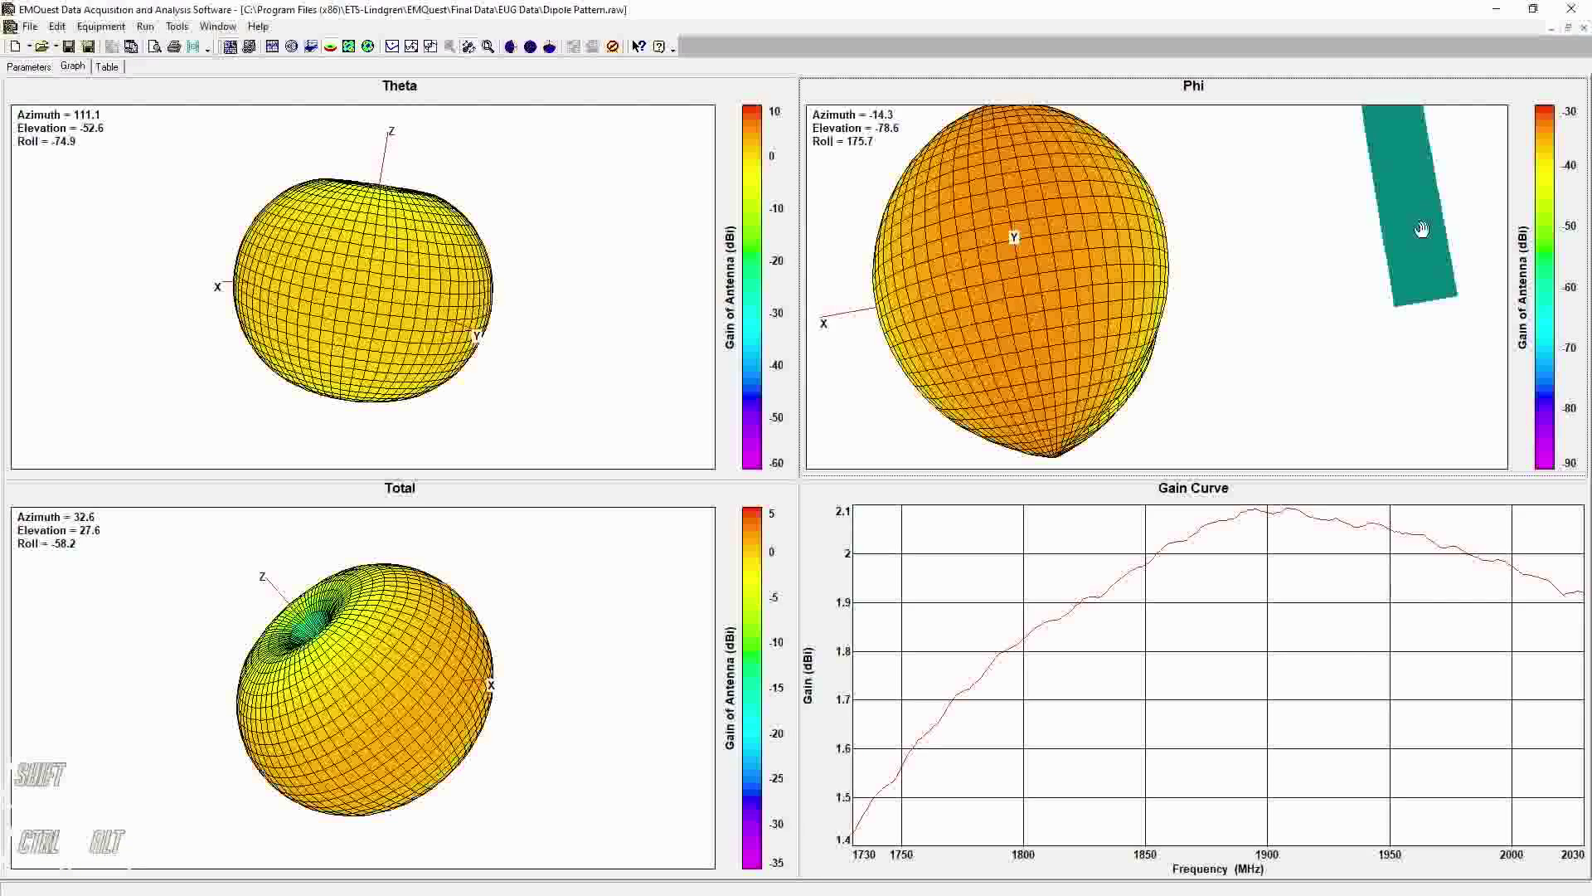
left_click_drag(1411, 228, 1413, 265)
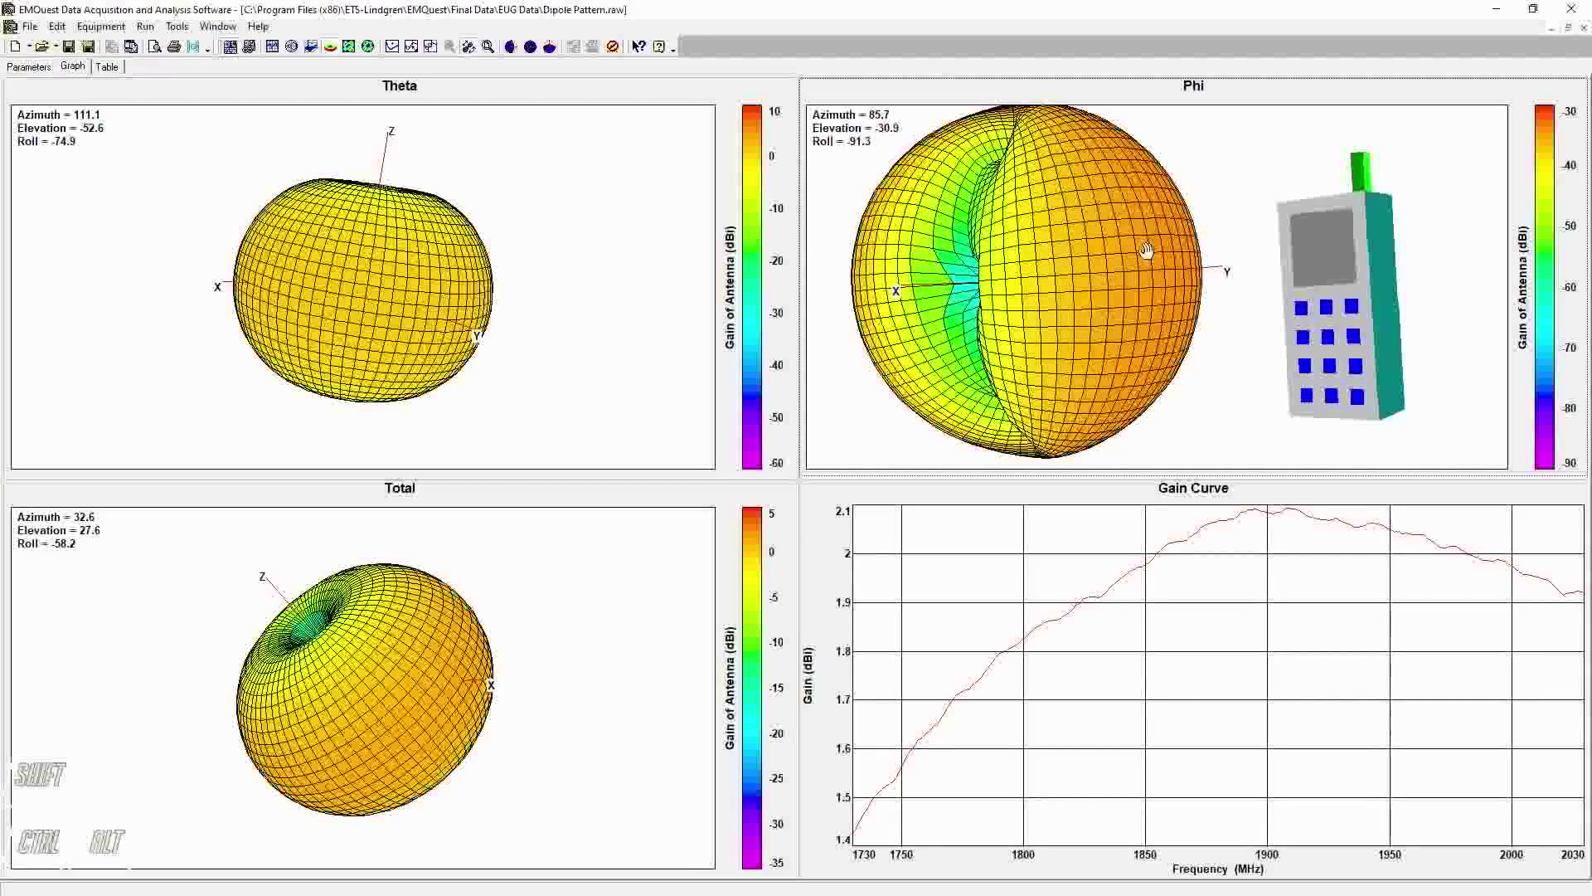
left_click_drag(1122, 255, 1115, 214)
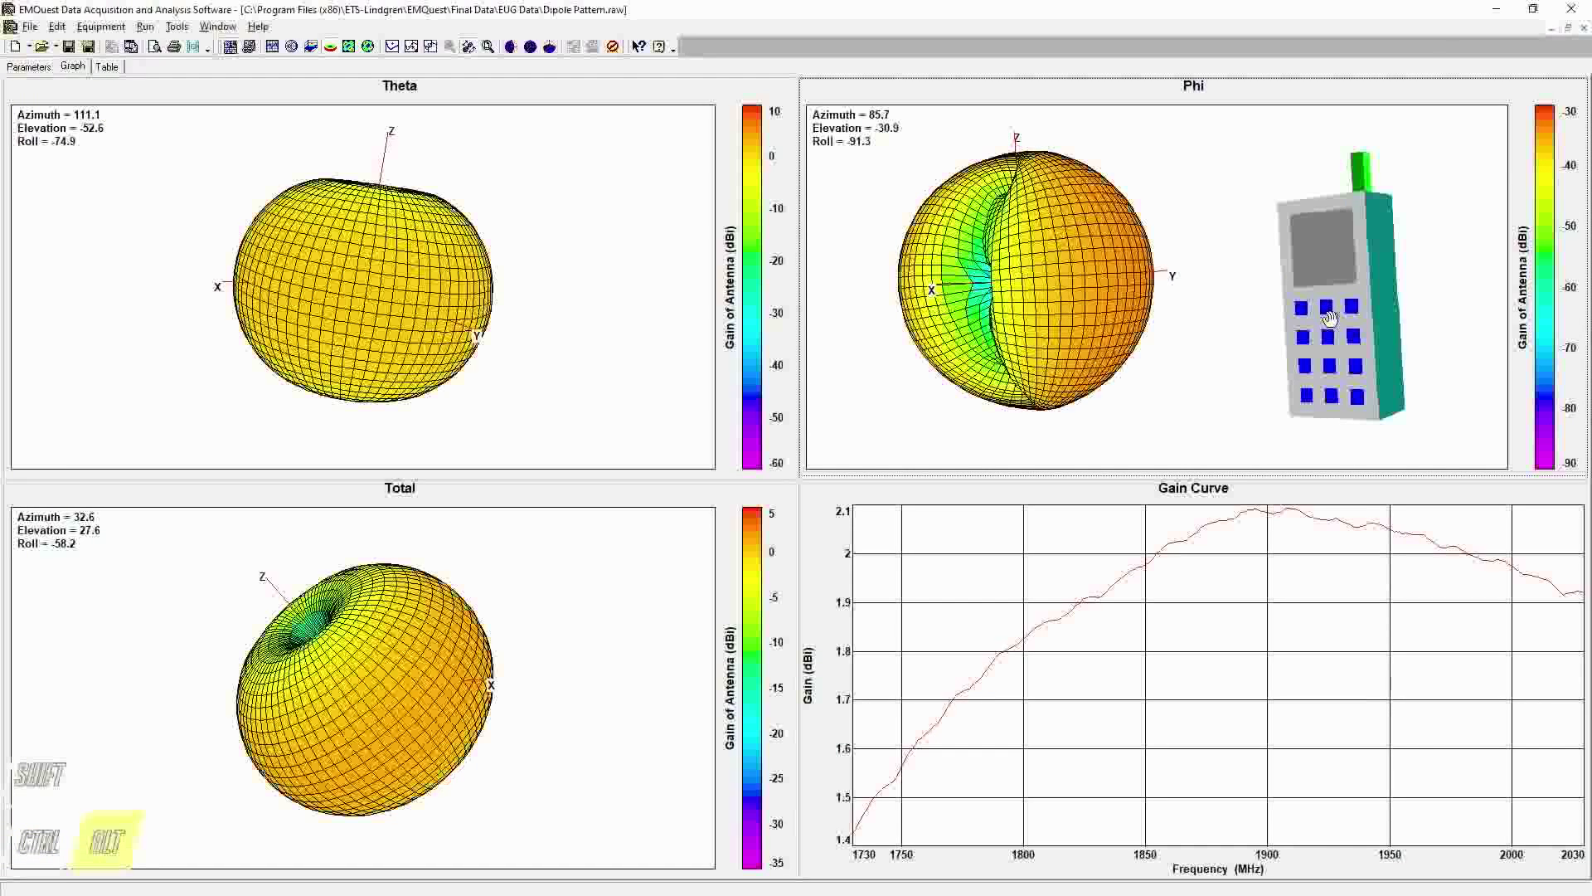
left_click_drag(1330, 325, 1389, 322)
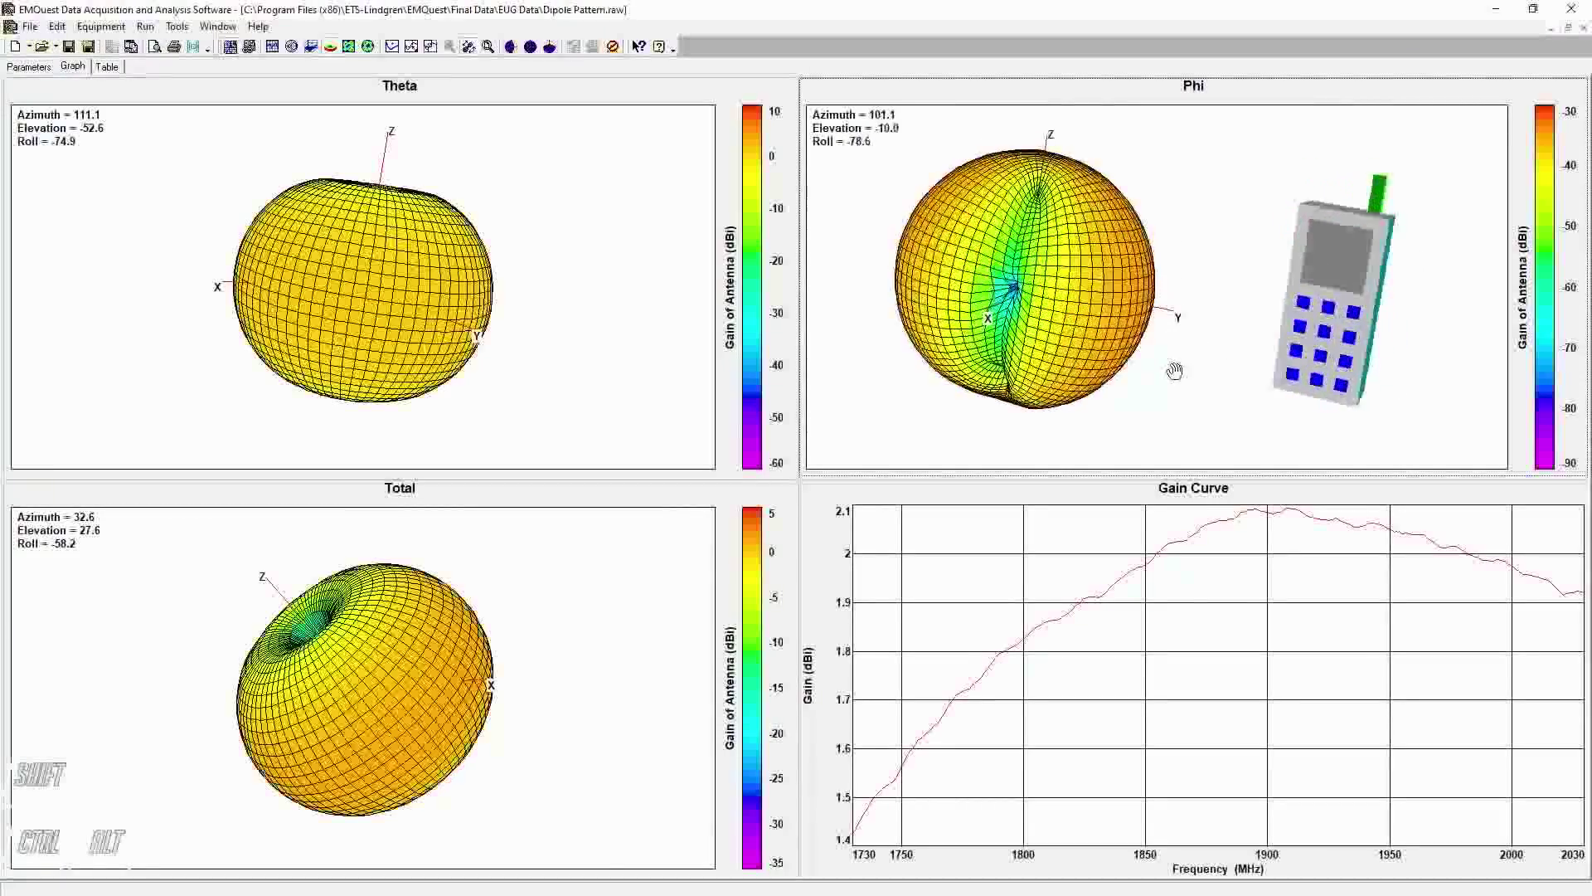
Move the phone shape to the left of the Phi pattern and rotate the view to about azimuth 81.8, elevation -22.6, roll -87.2.
mouse_move(1280, 414)
left_mouse_down()
mouse_move(1276, 430)
mouse_move(1291, 394)
left_mouse_up()
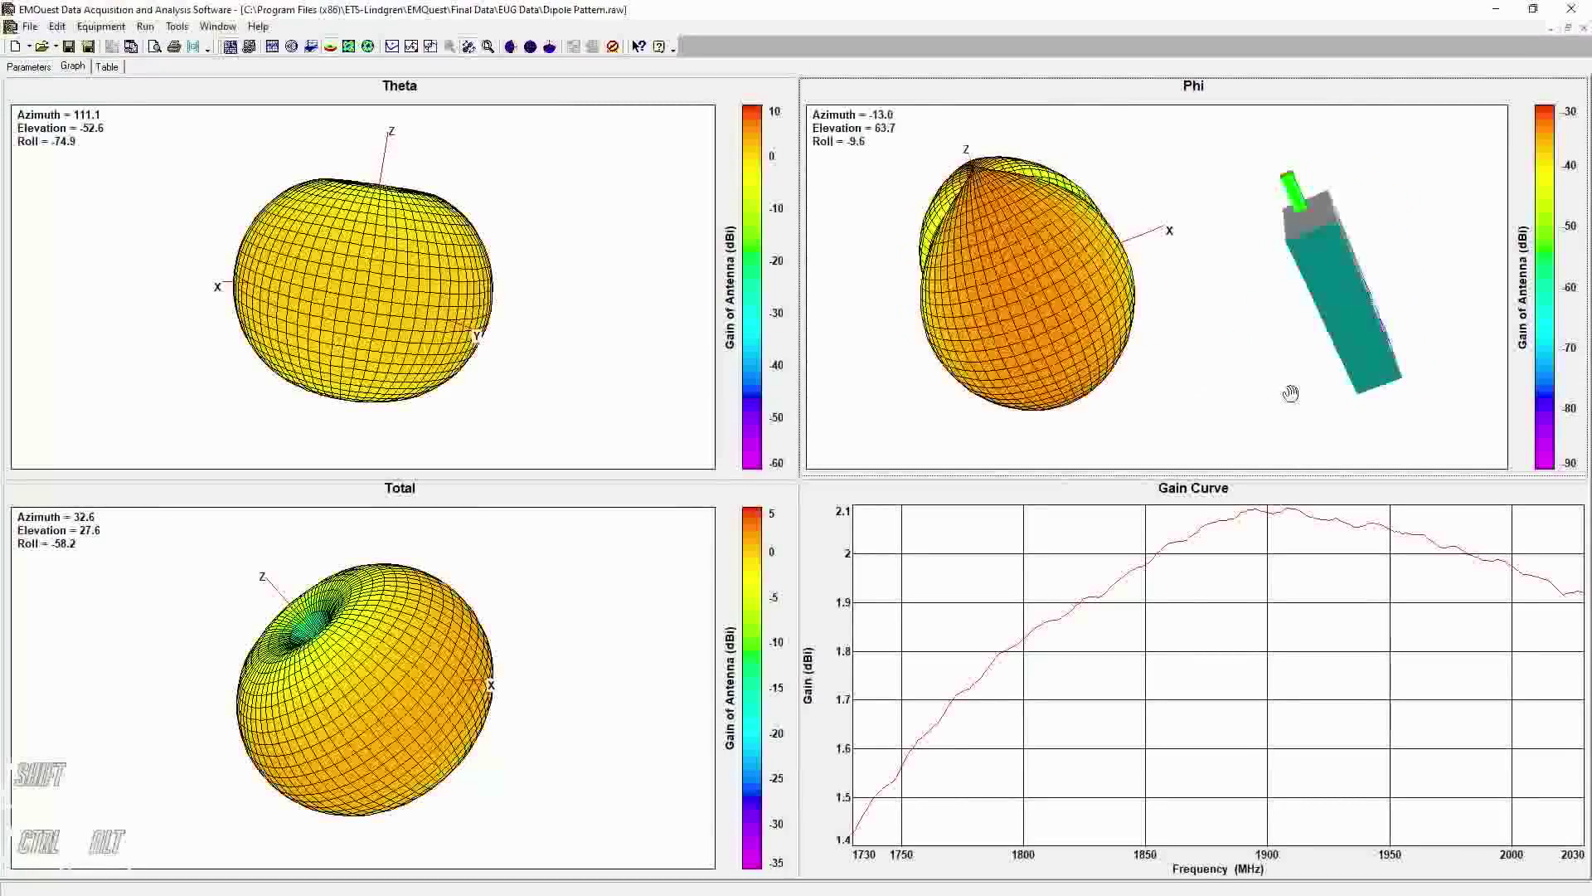
left_click_drag(1417, 344, 1244, 232)
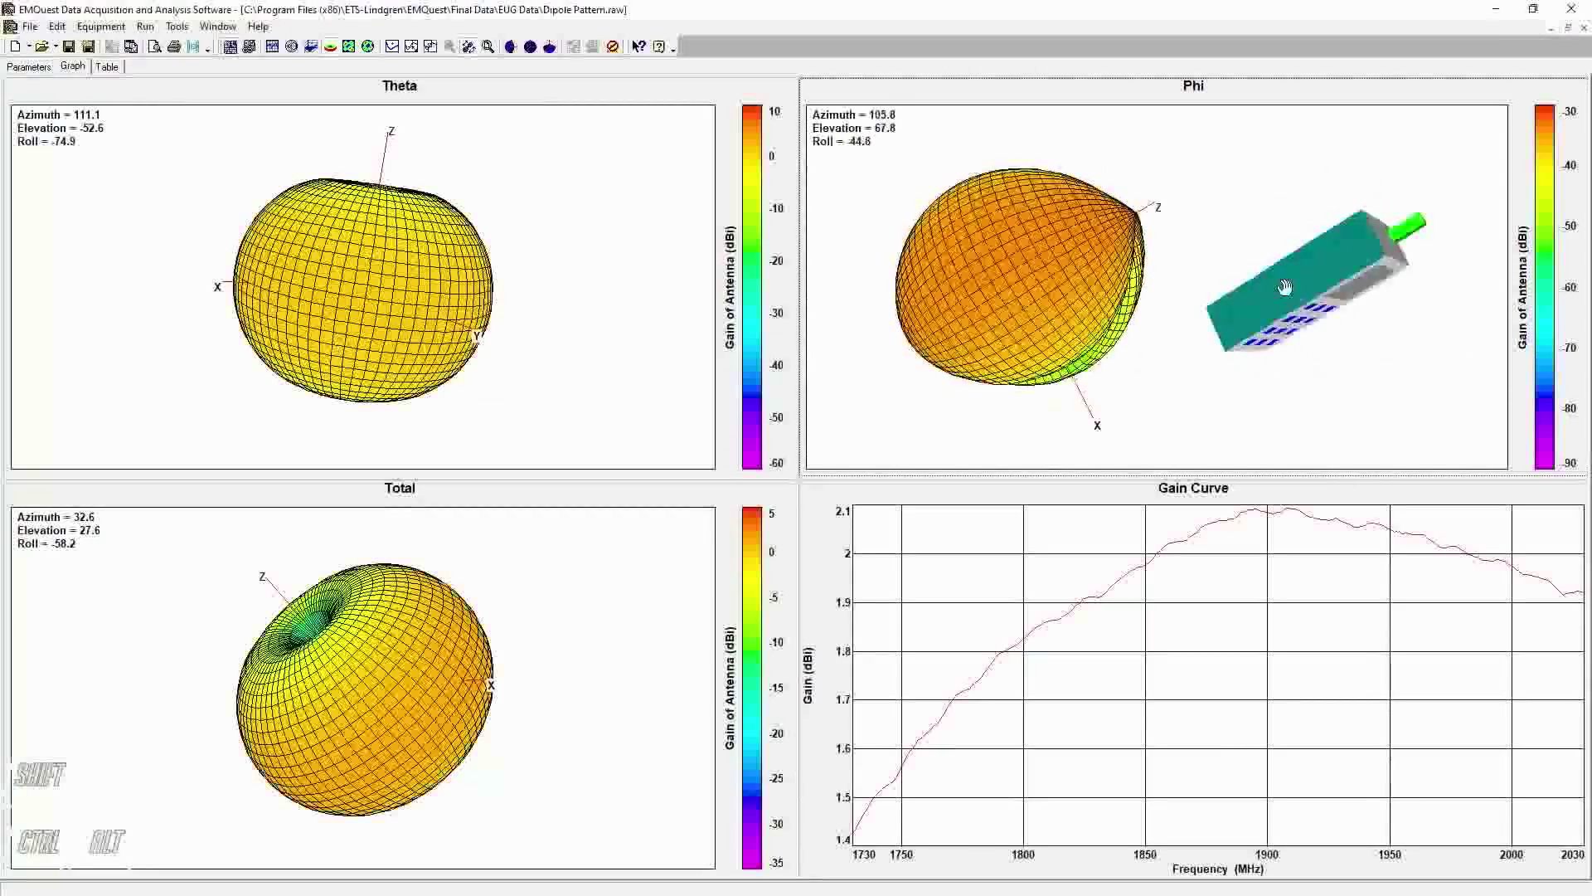
left_click_drag(1339, 283, 1029, 297)
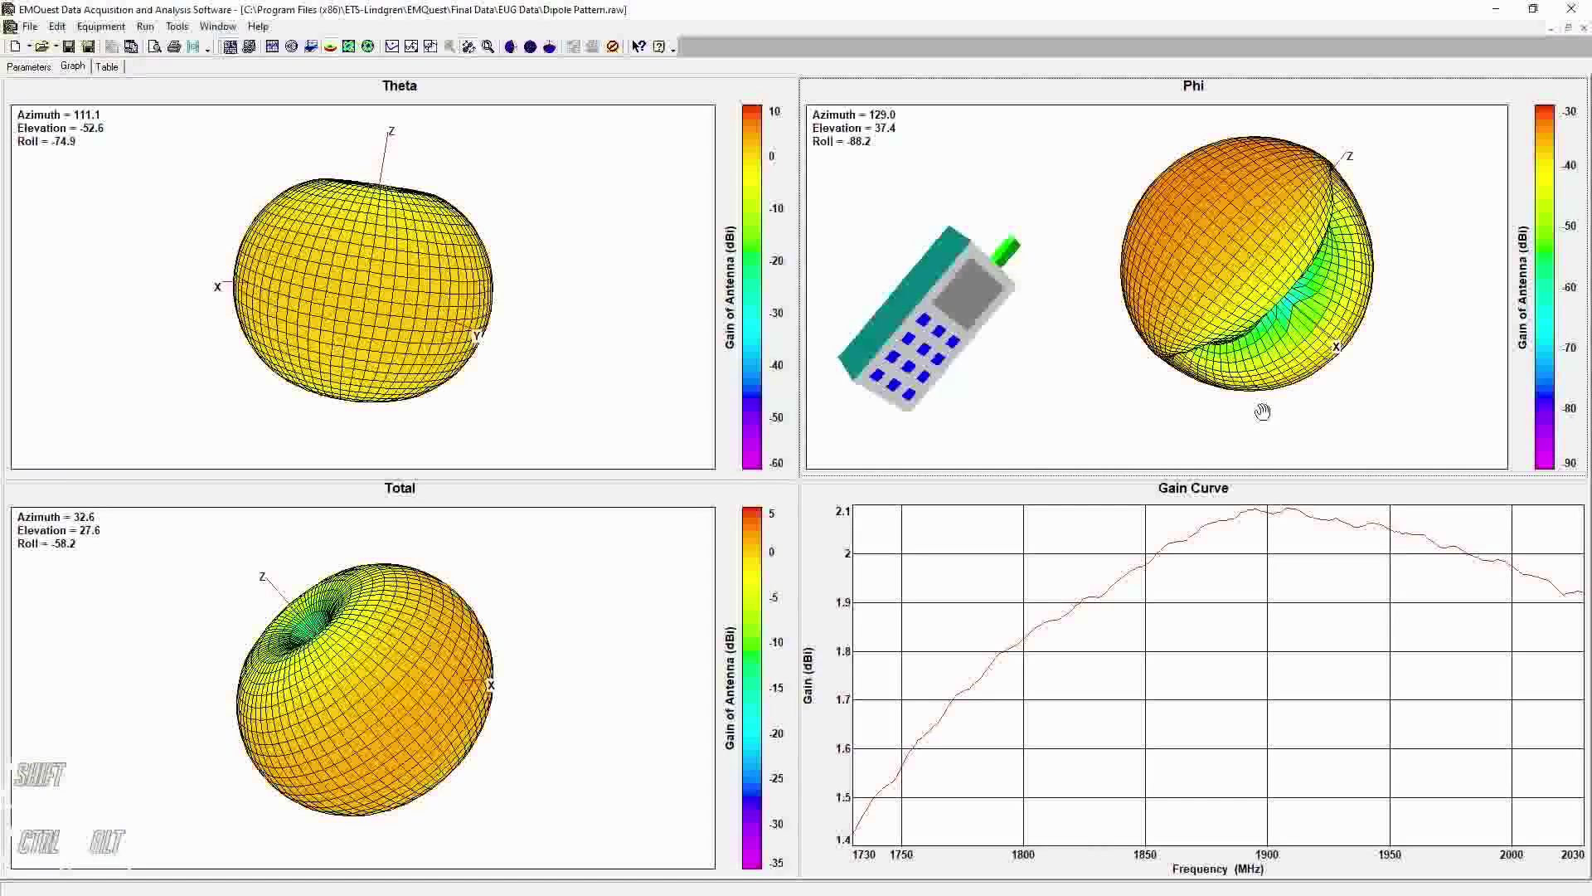
left_click_drag(1170, 407, 1028, 350)
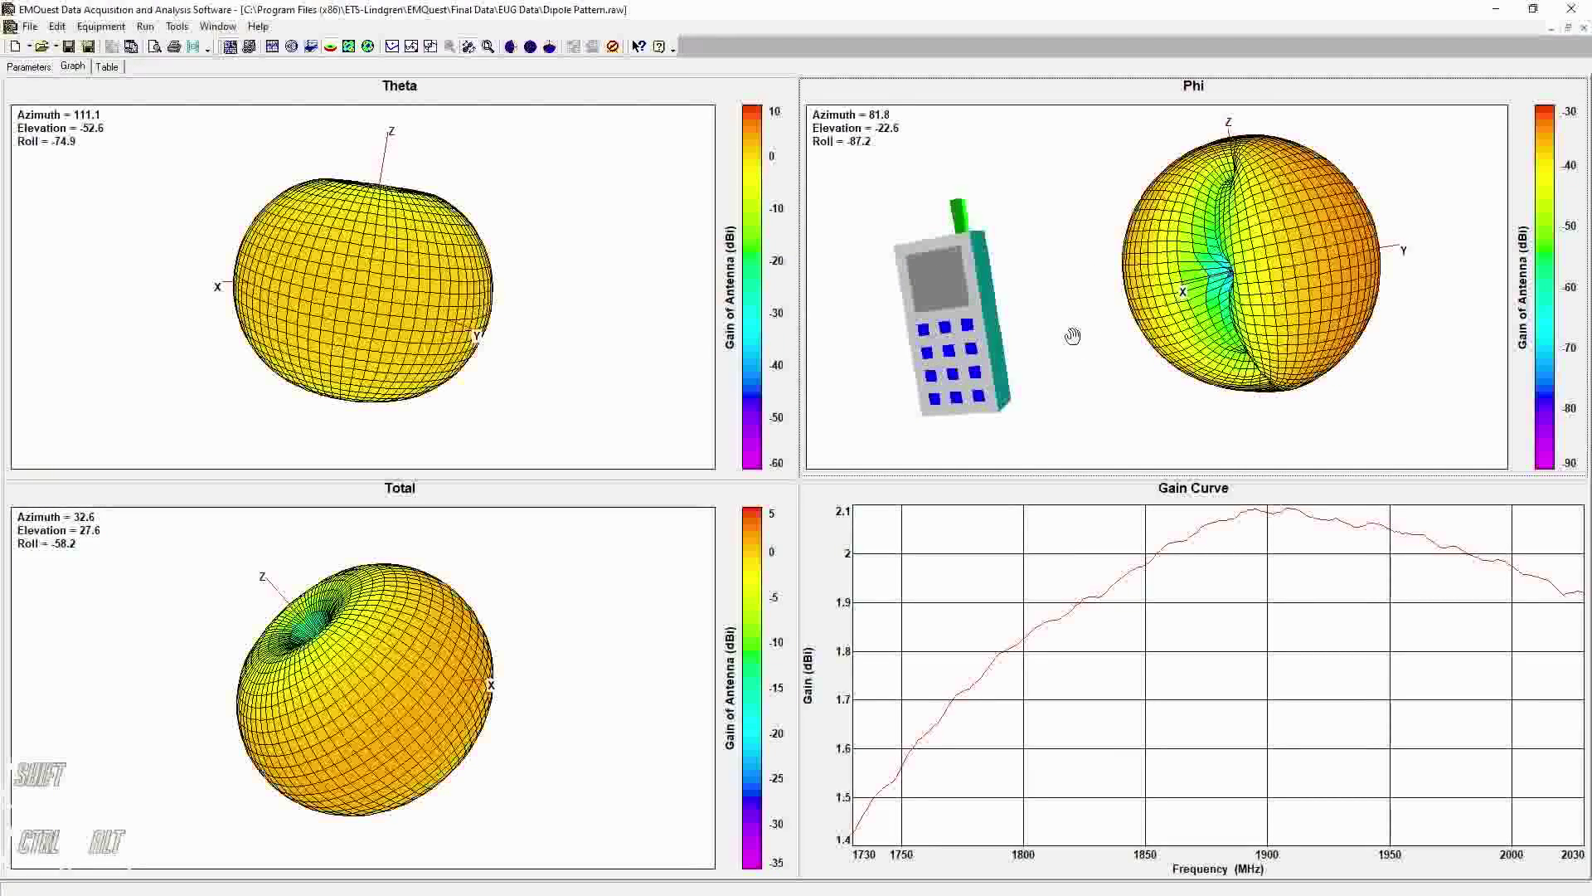
Examine the X and Y positions of the pattern and of the phone shape in the Phi graph's 3-D settings.
double_click(1067, 337)
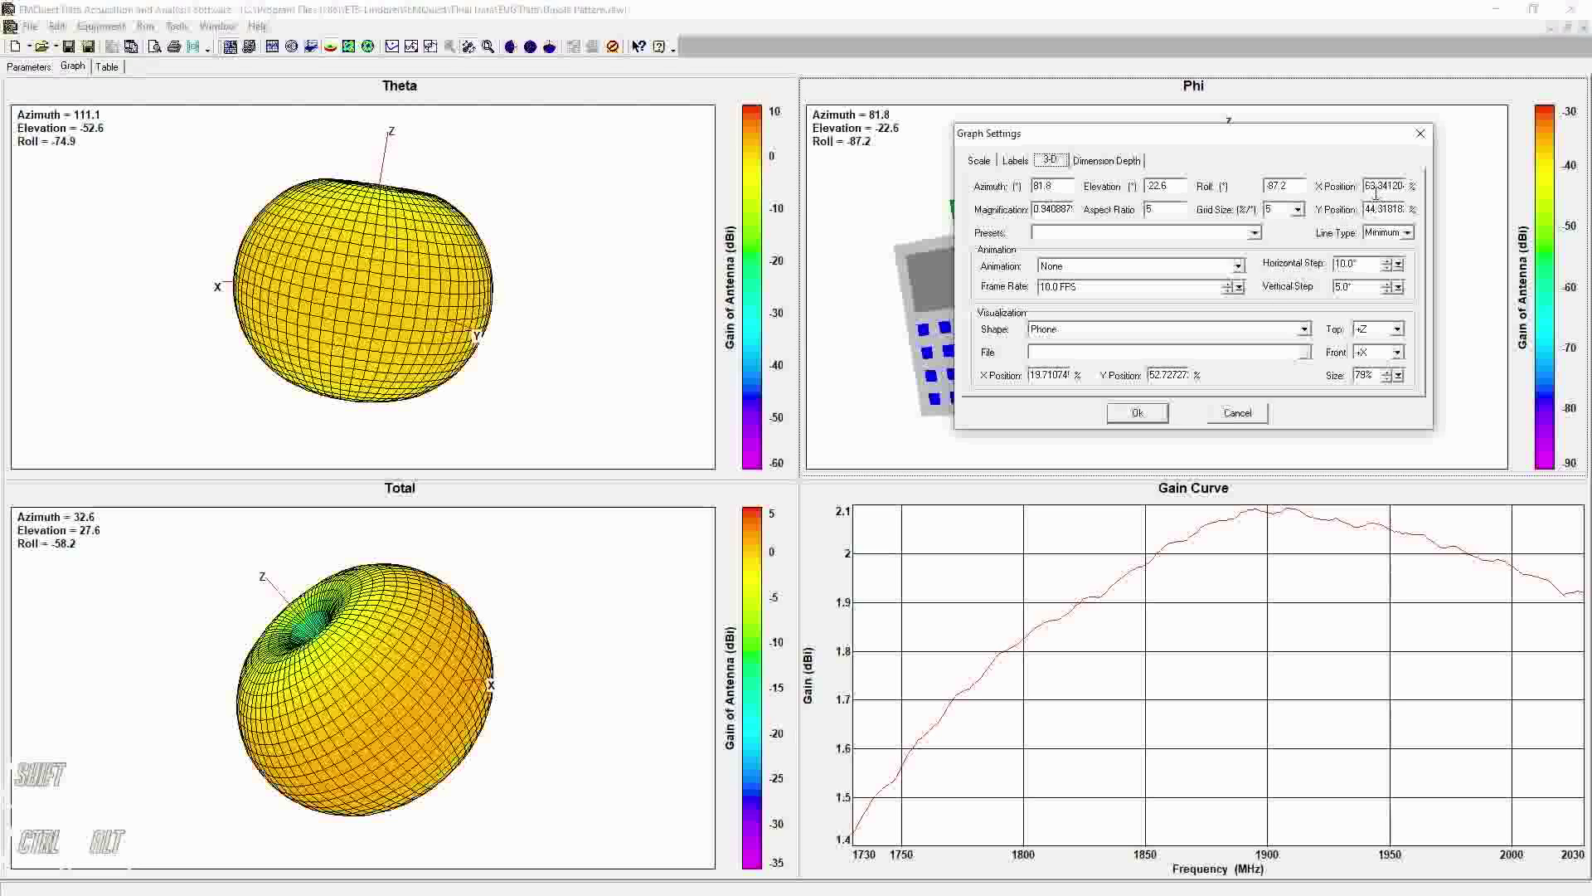
left_click_drag(1366, 185, 1444, 210)
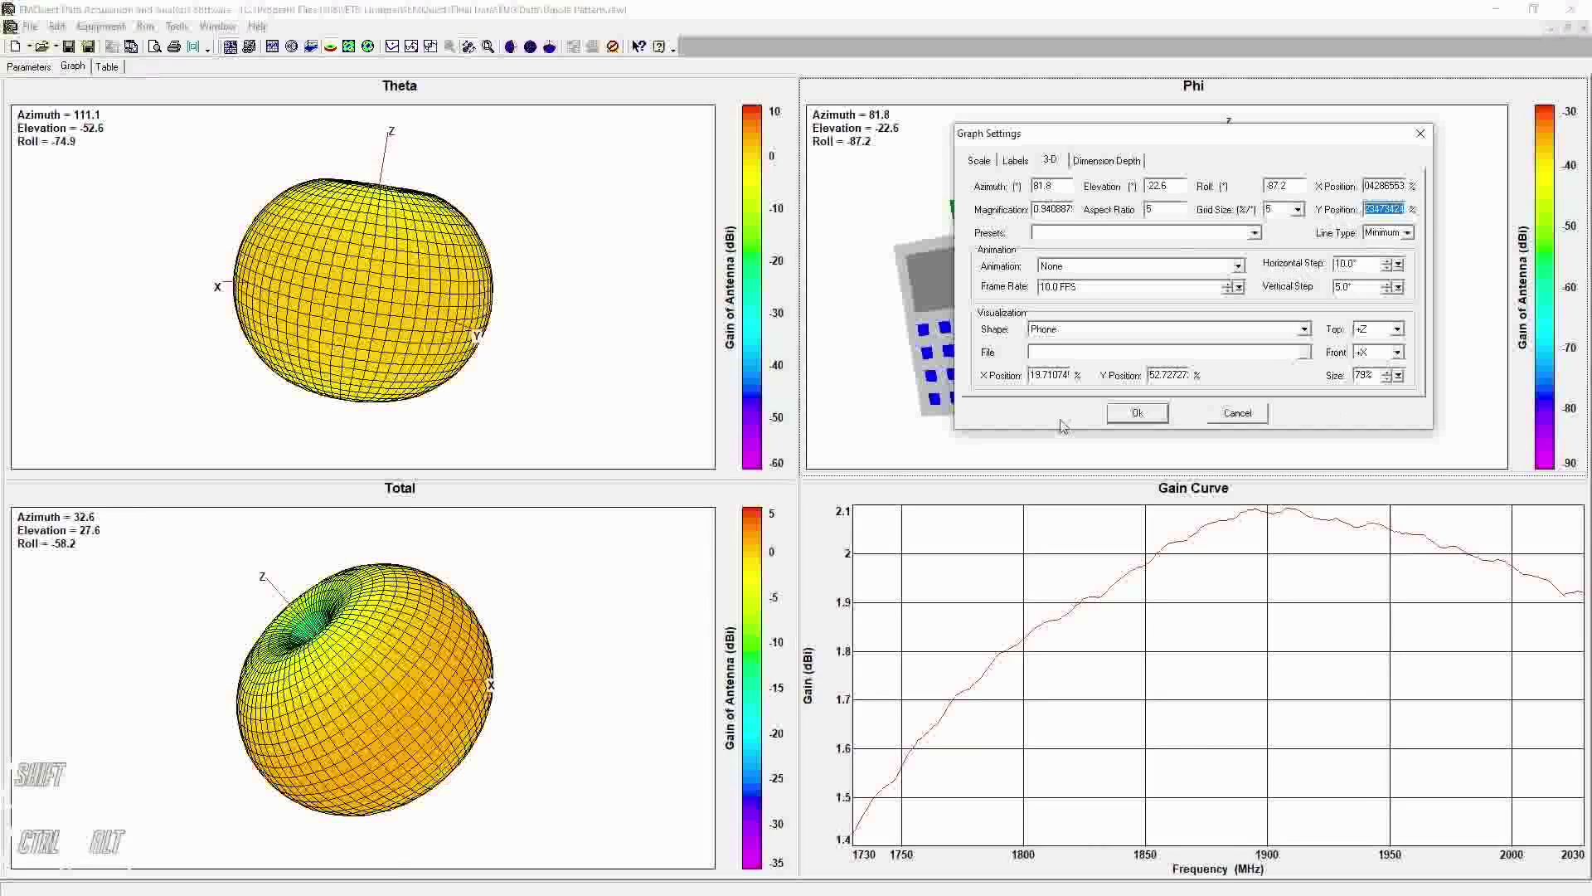
left_click_drag(1035, 375, 1194, 375)
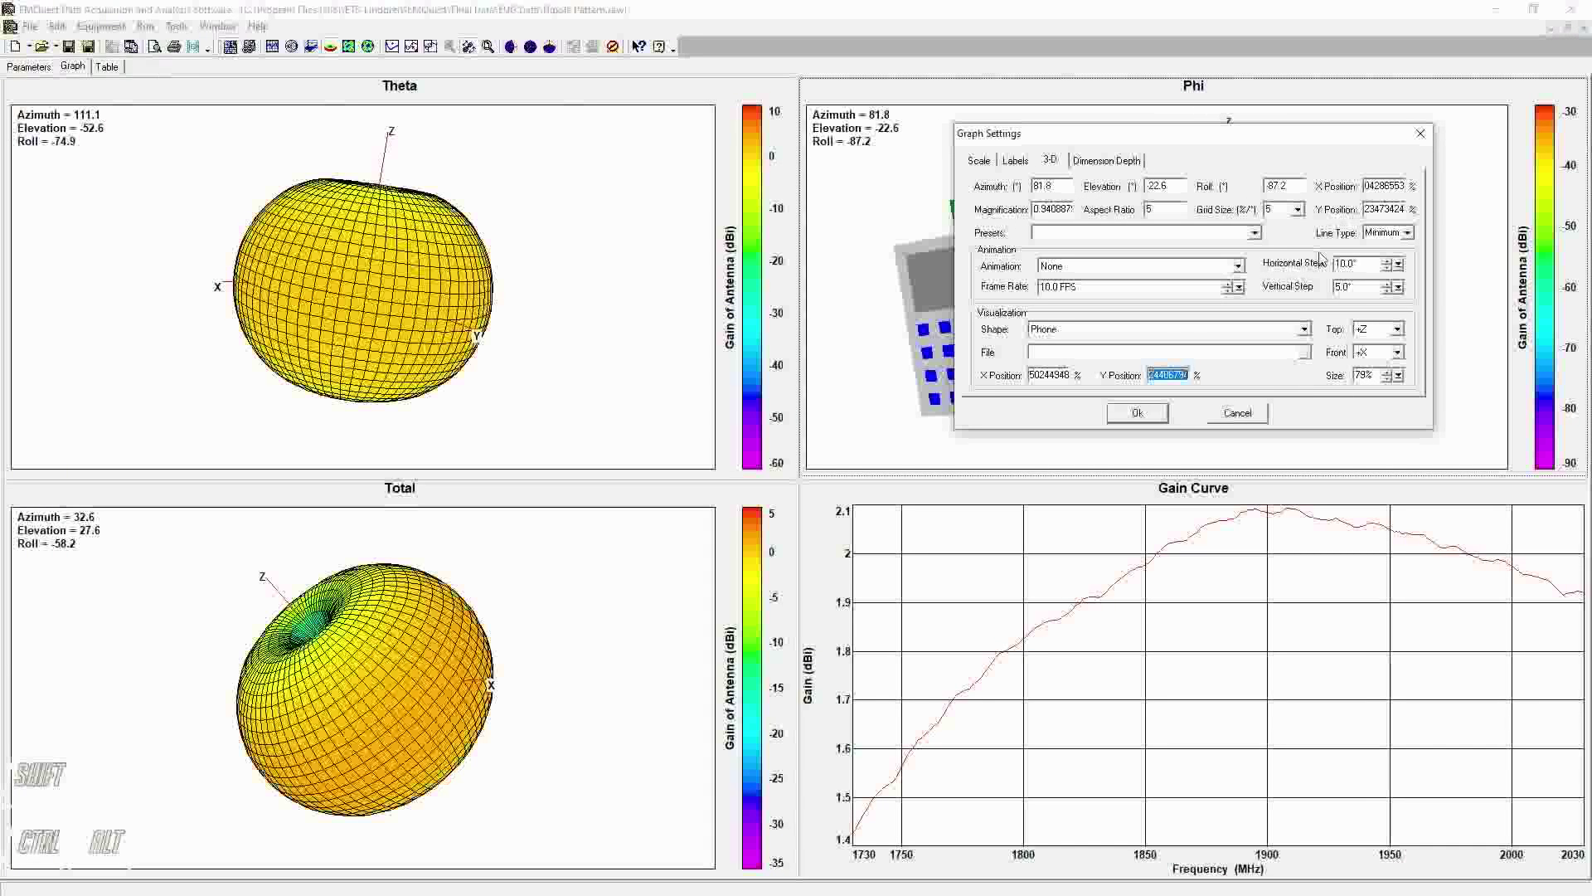
Apply the Front (+X) preset view to the Phi graph.
left_click(1255, 234)
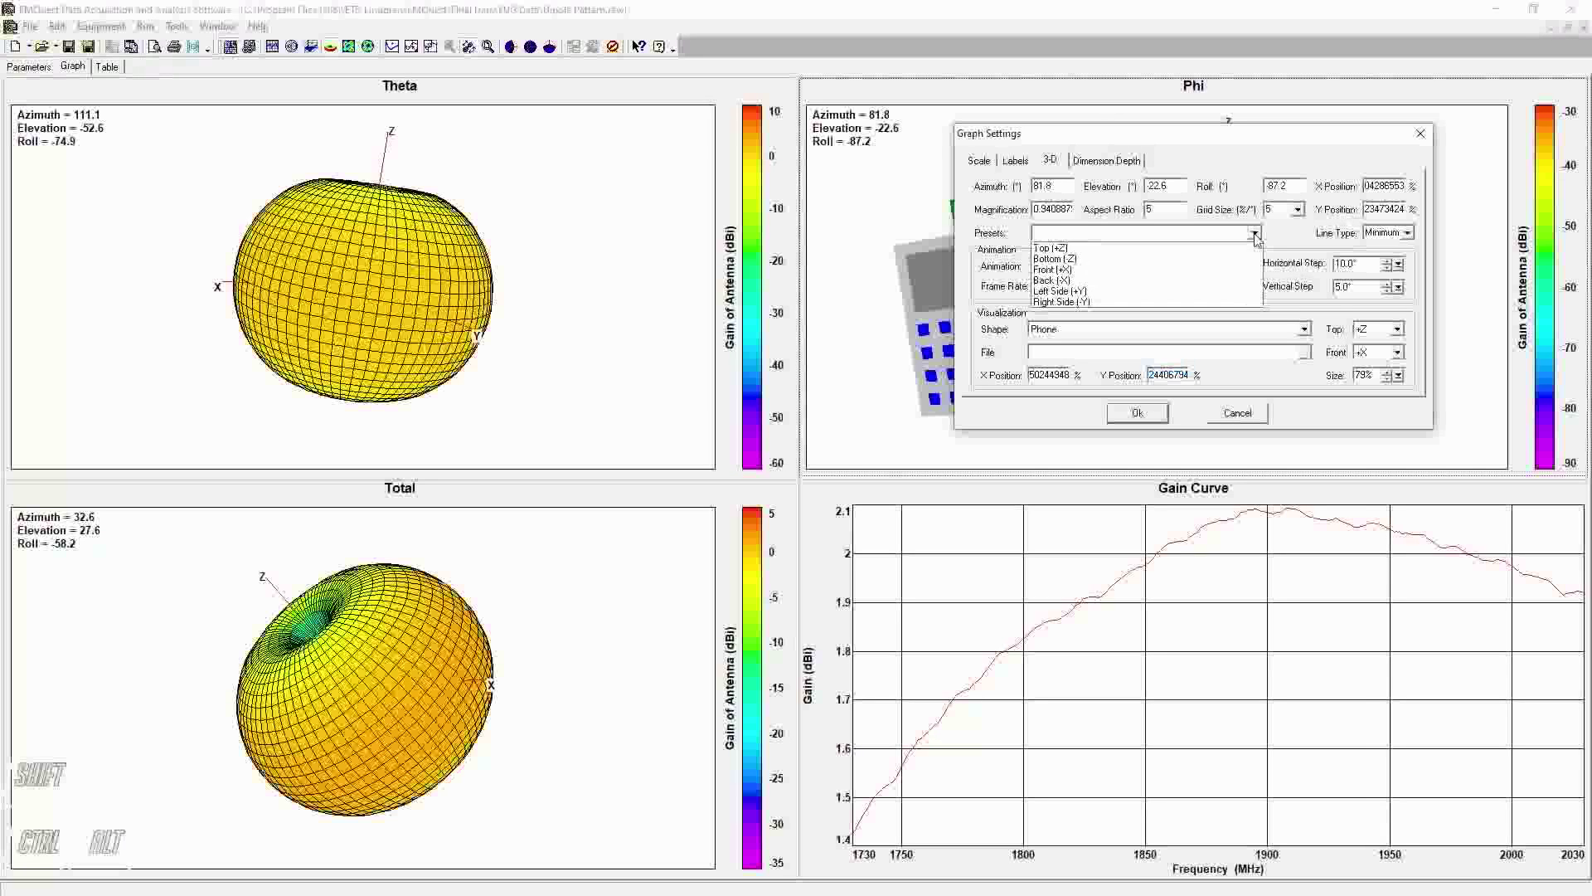
left_click(1186, 274)
left_click(1137, 412)
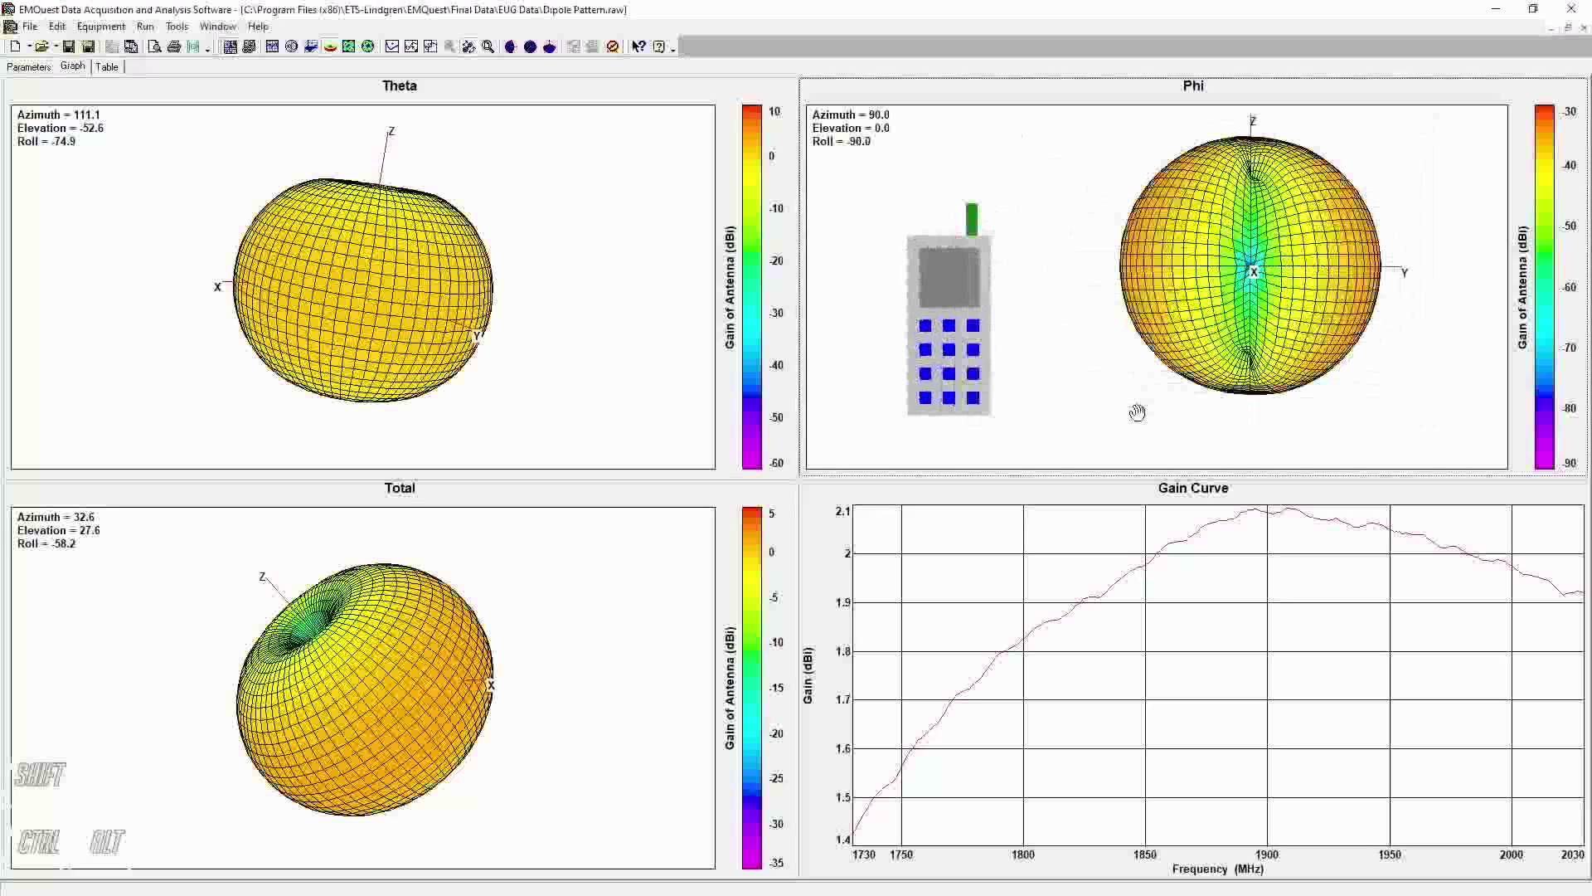
Set the Phi graph's grid size to 2 and rotate the view to about azimuth 101.2, elevation -46.9, roll -62.6.
double_click(1089, 239)
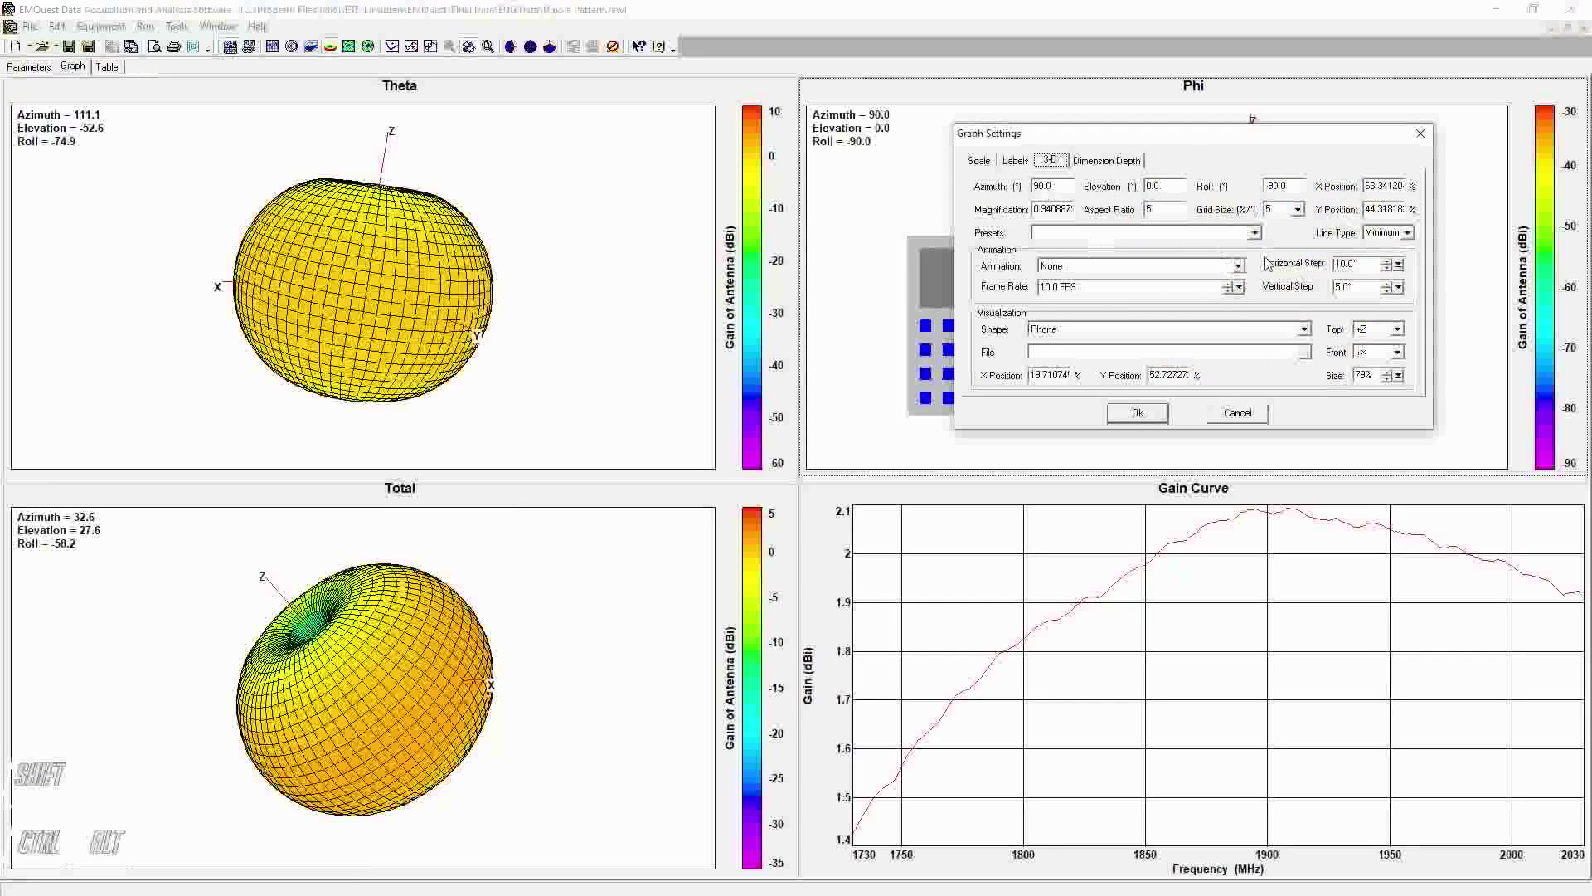
left_click(1298, 211)
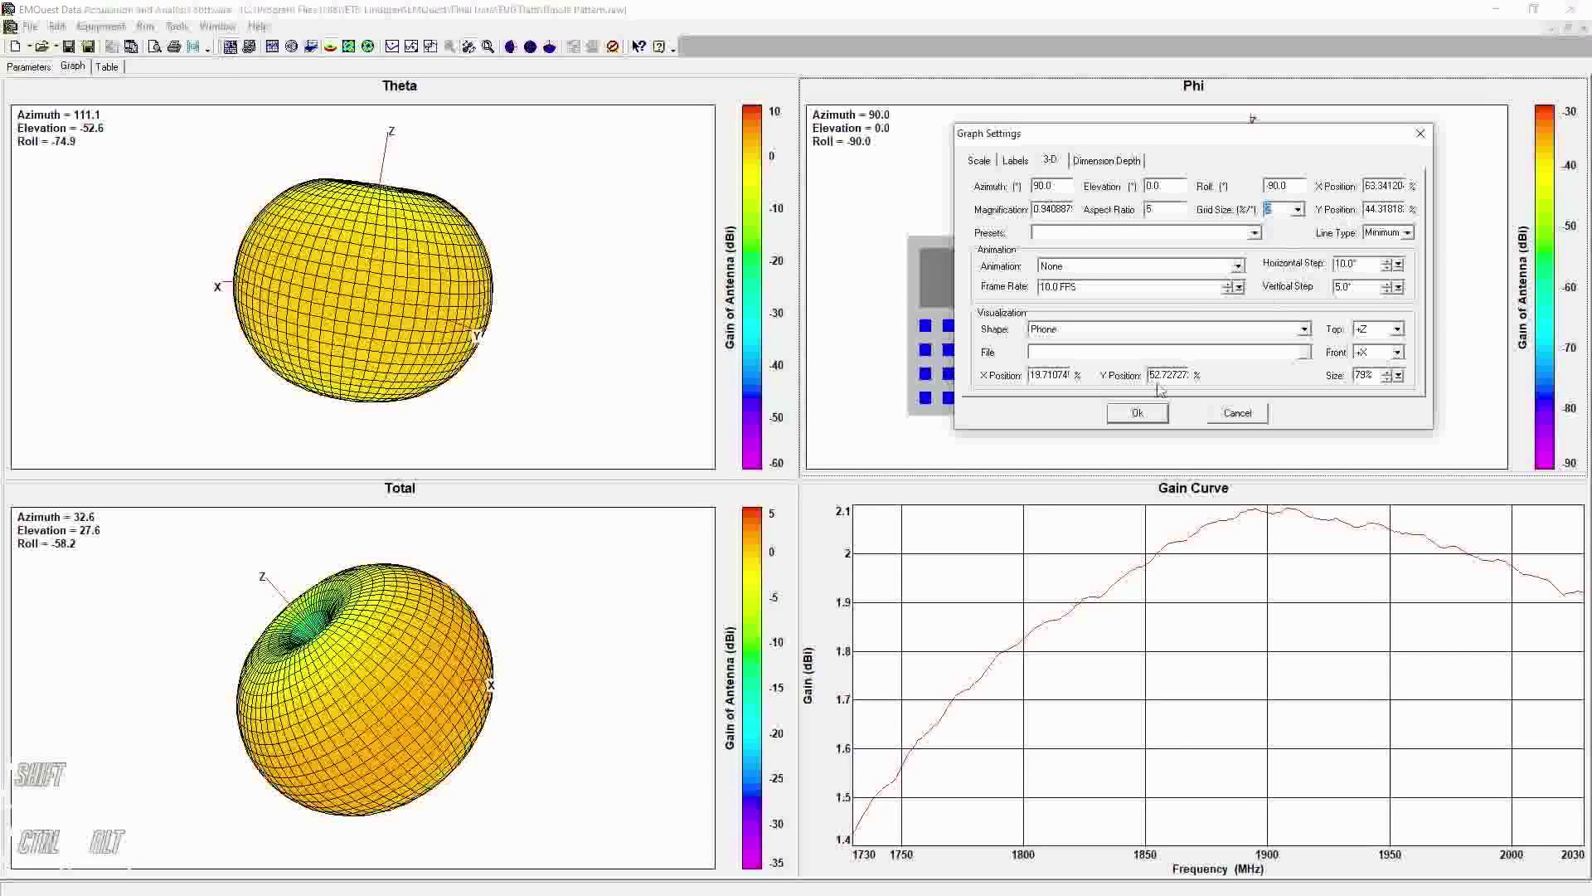
left_click(1137, 413)
left_click_drag(1191, 317, 1118, 300)
Set the Phi graph's line type to None and rotate the pattern to inspect its surface without grid lines.
double_click(1118, 301)
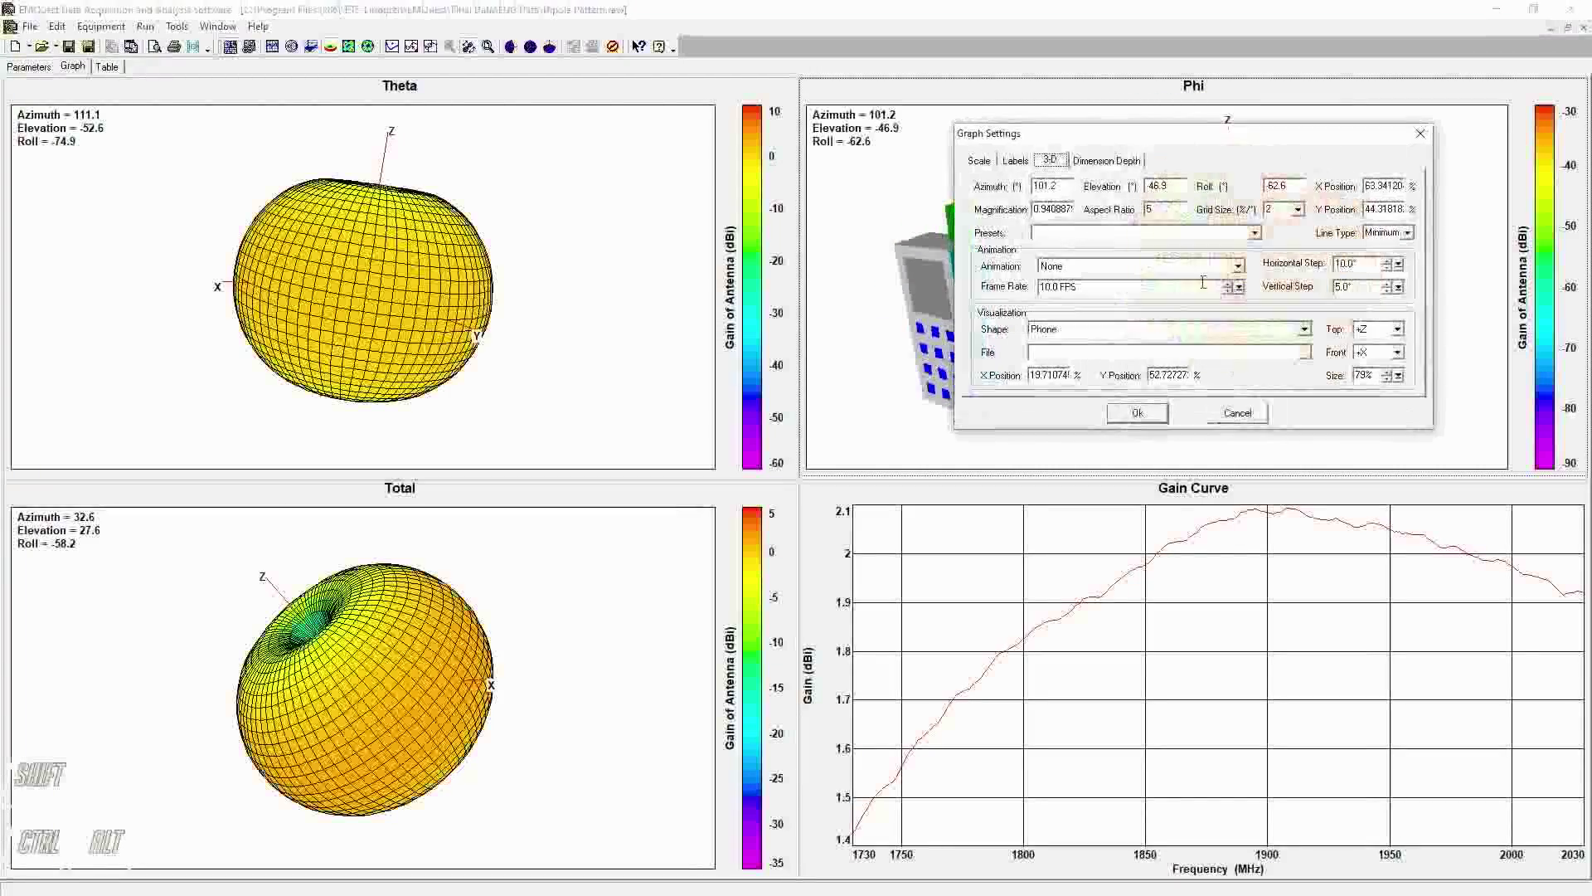
left_click(1408, 235)
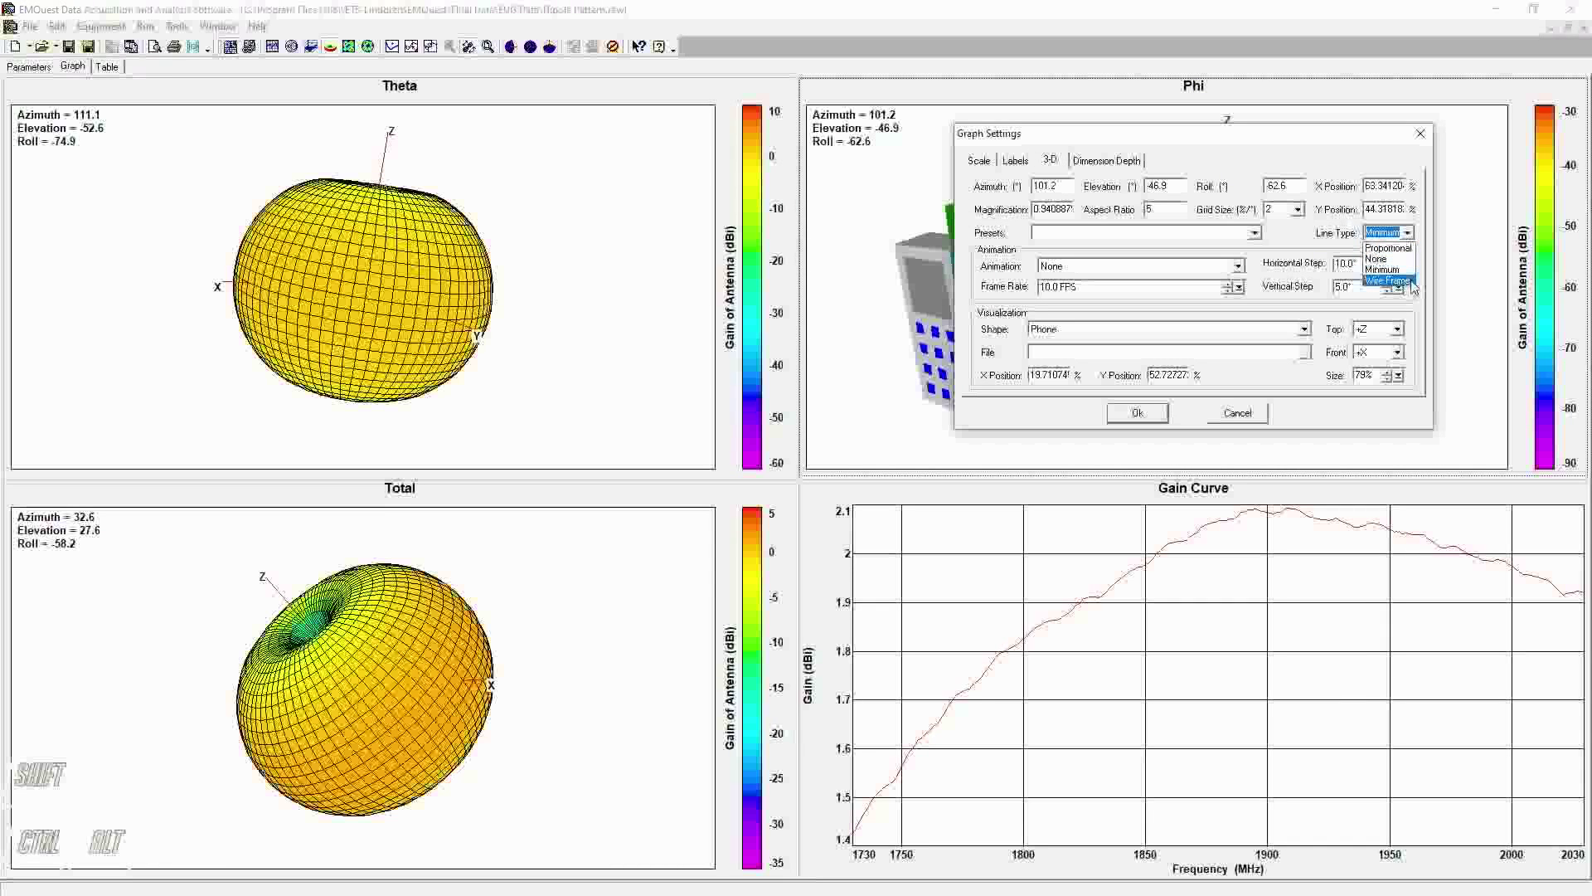
left_click(1403, 259)
left_click(1138, 412)
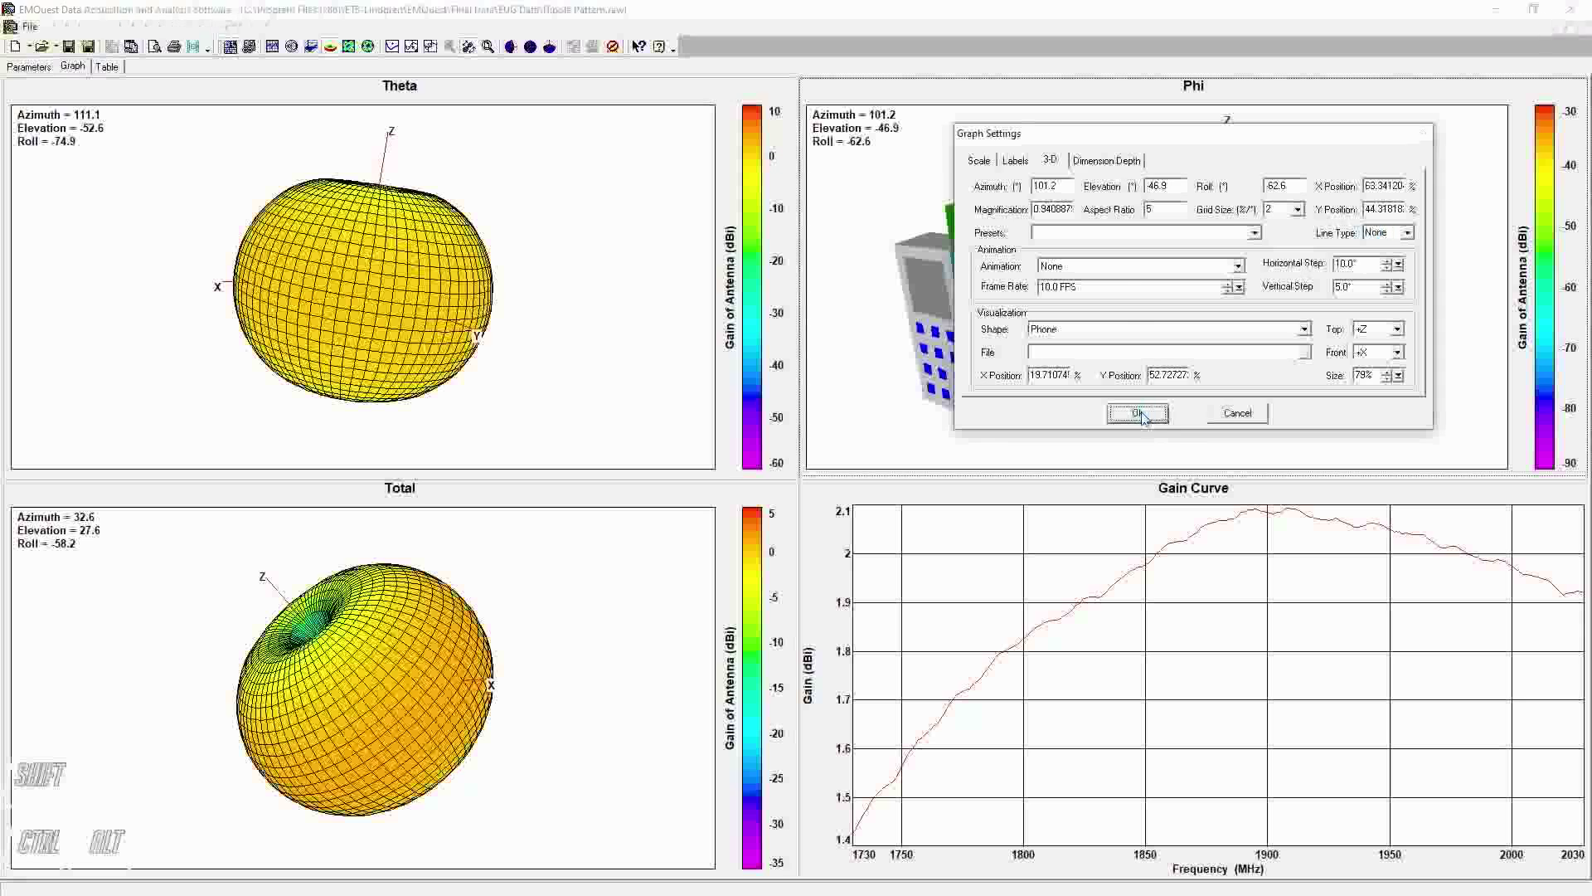
left_click_drag(1307, 322, 1230, 309)
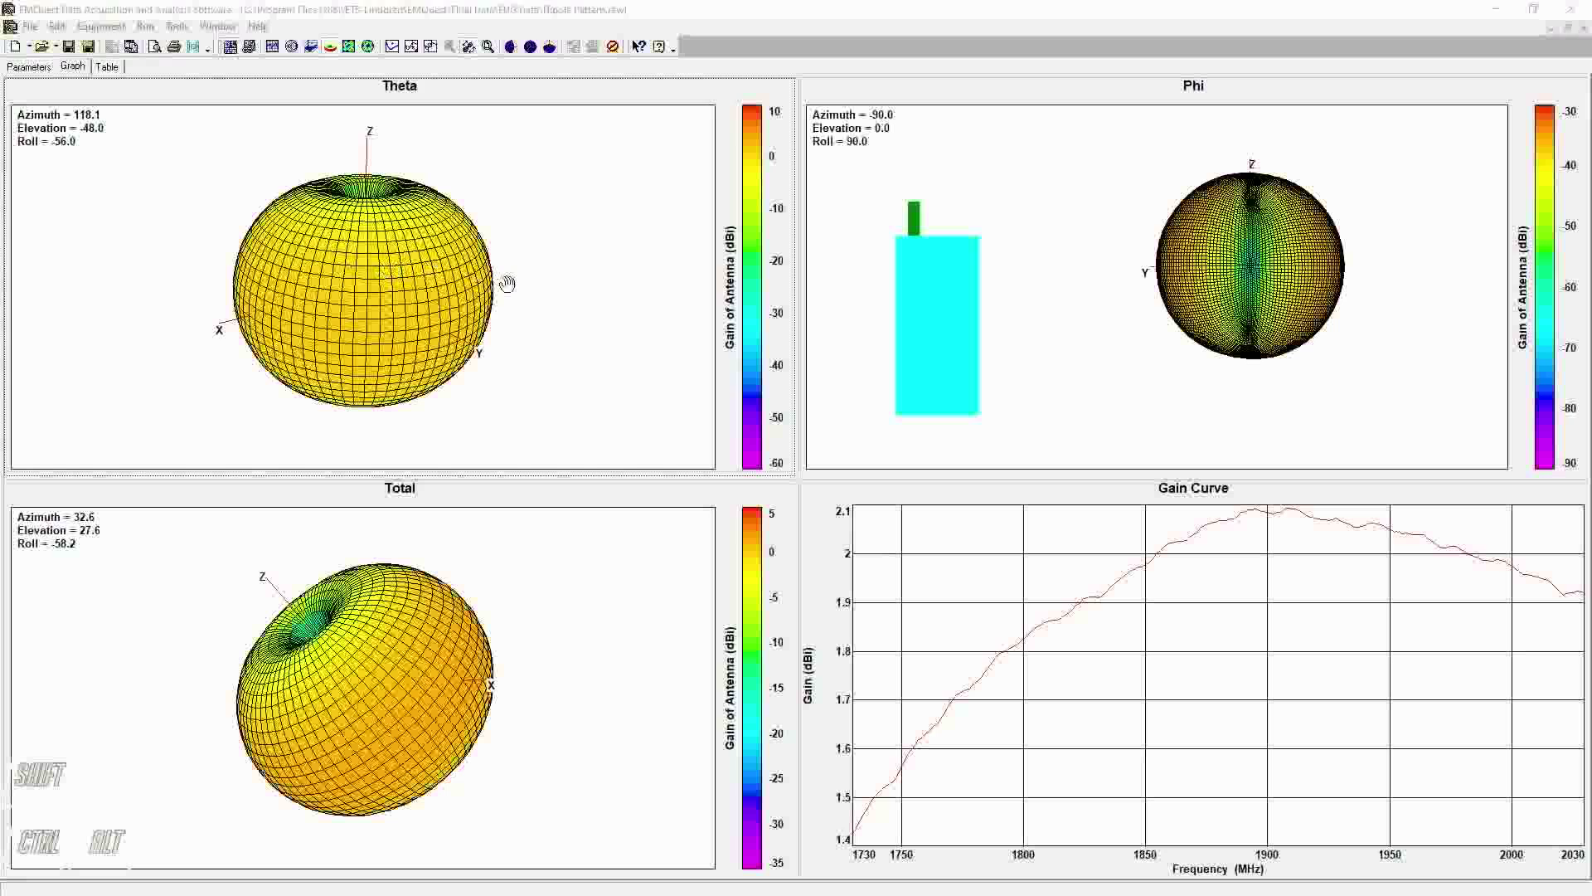
Set the Theta graph's line type to Wire Frame and rotate the view to about azimuth 159.3, elevation -23.0, roll -29.3.
double_click(508, 282)
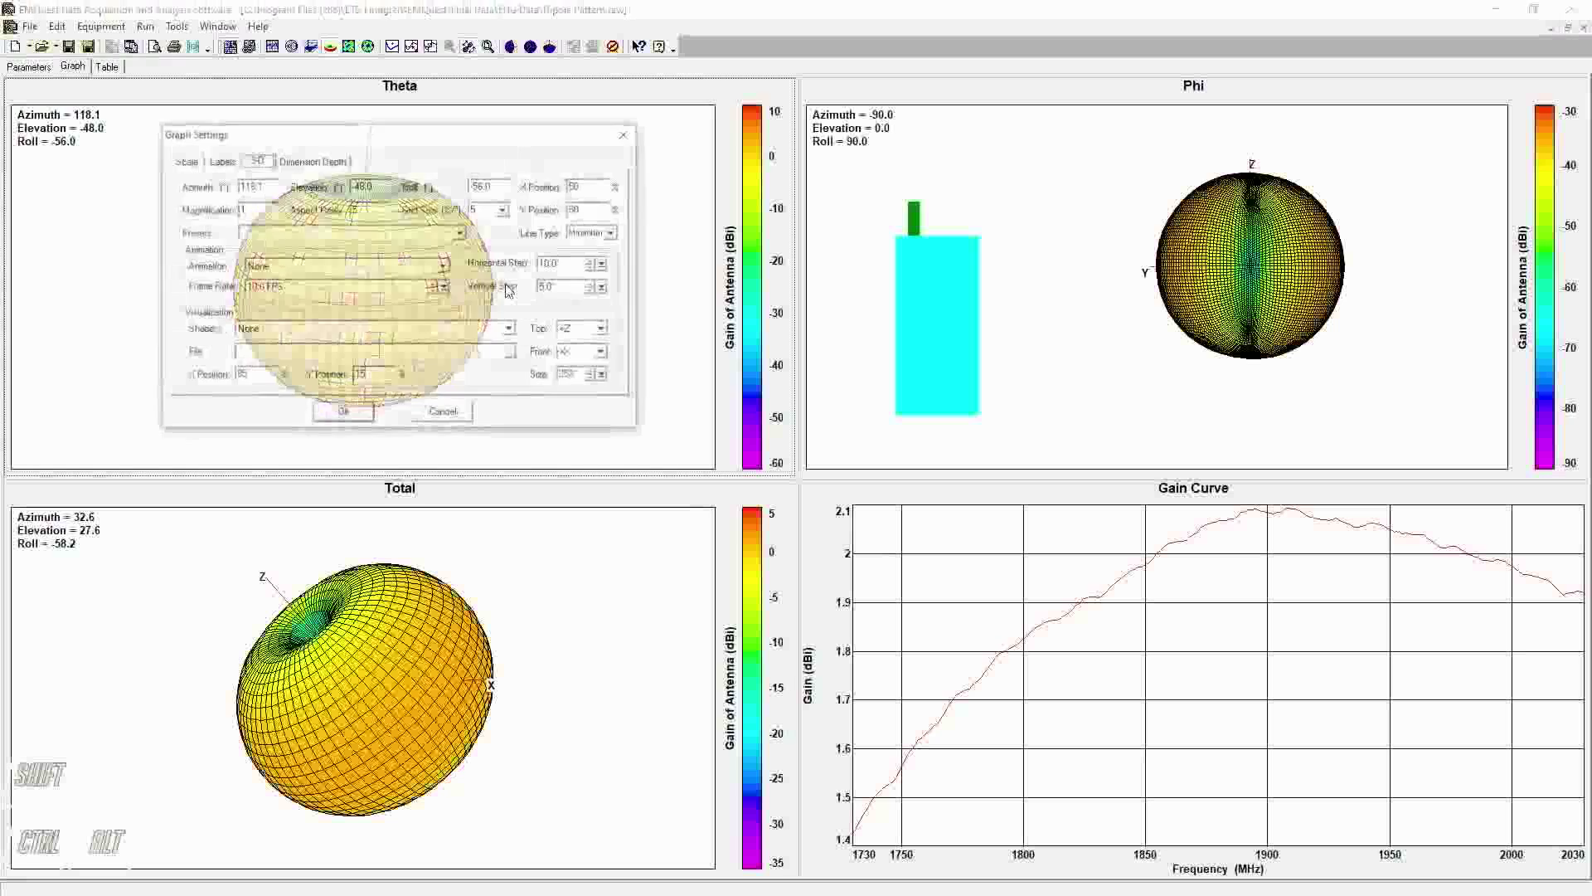
left_click(613, 232)
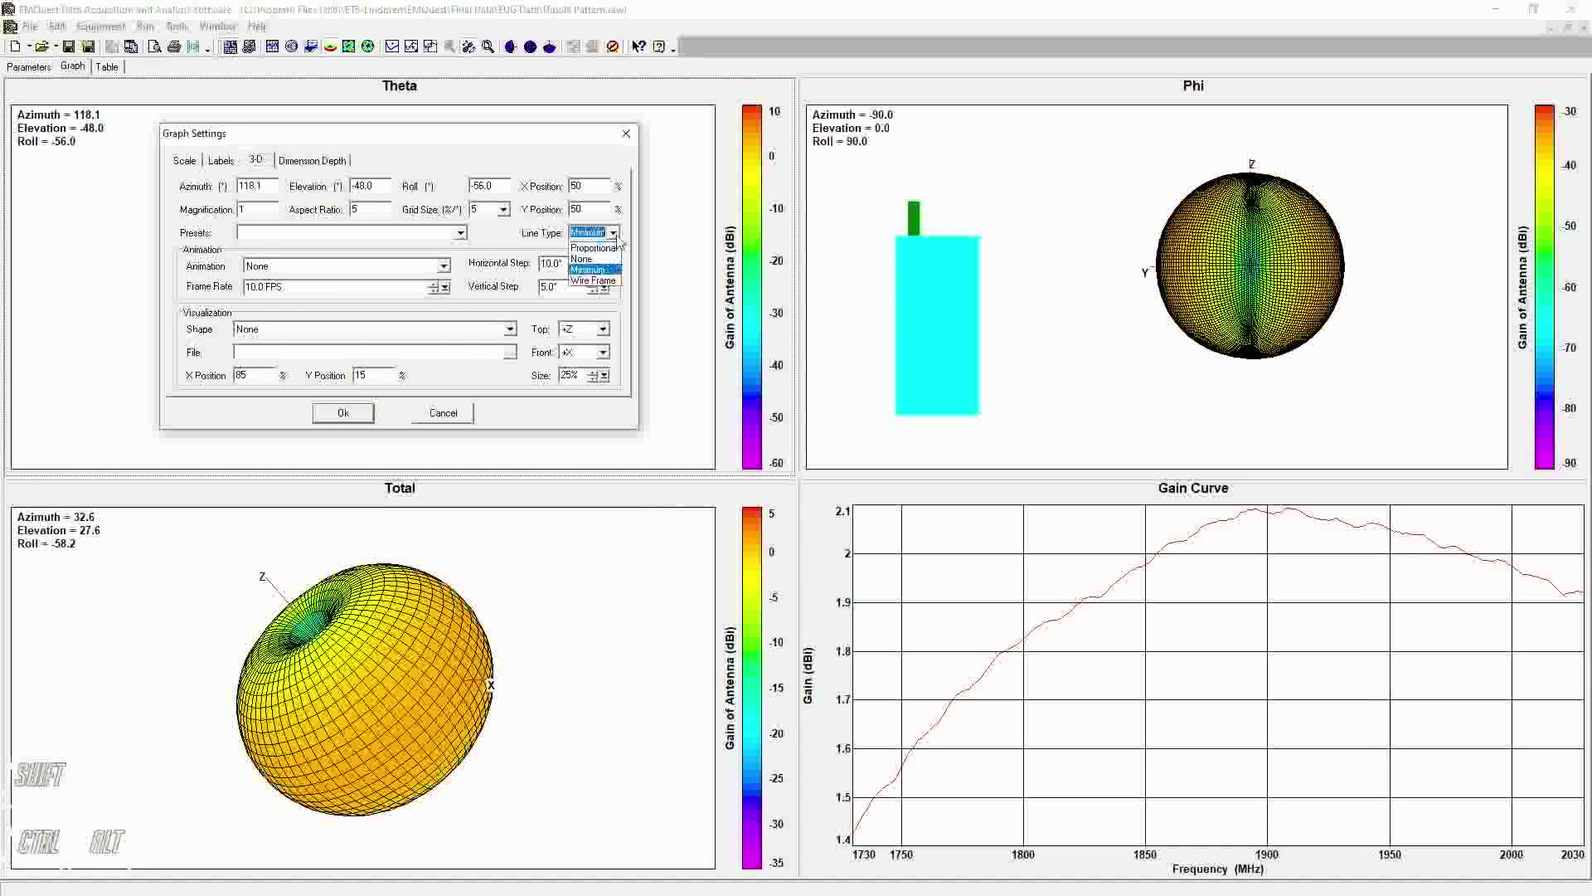
left_click(614, 282)
left_click(343, 412)
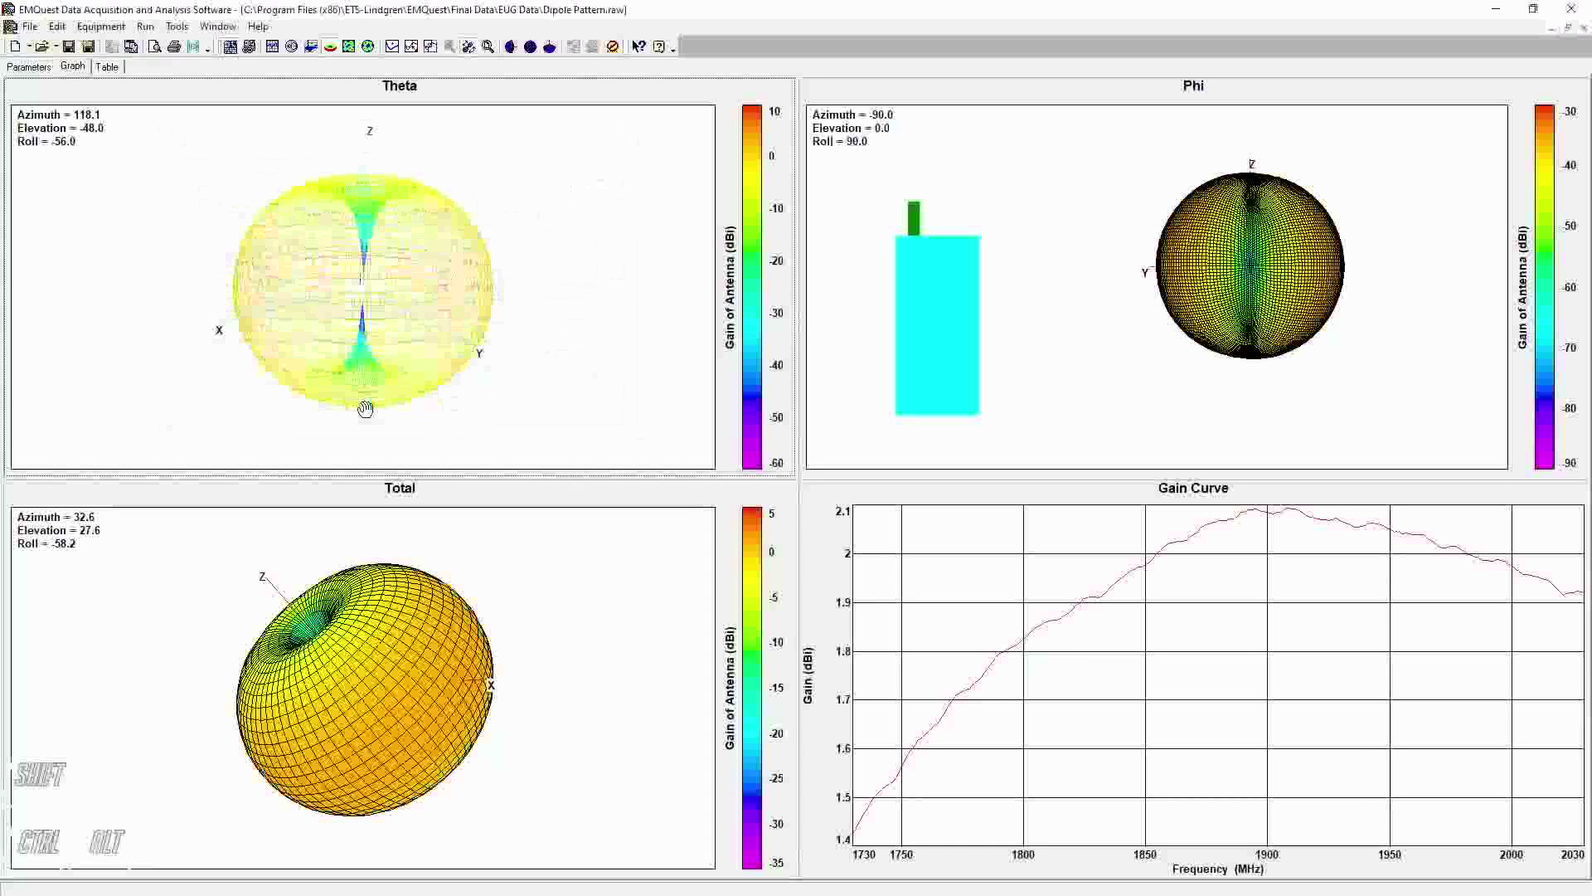
left_click_drag(330, 318, 440, 285)
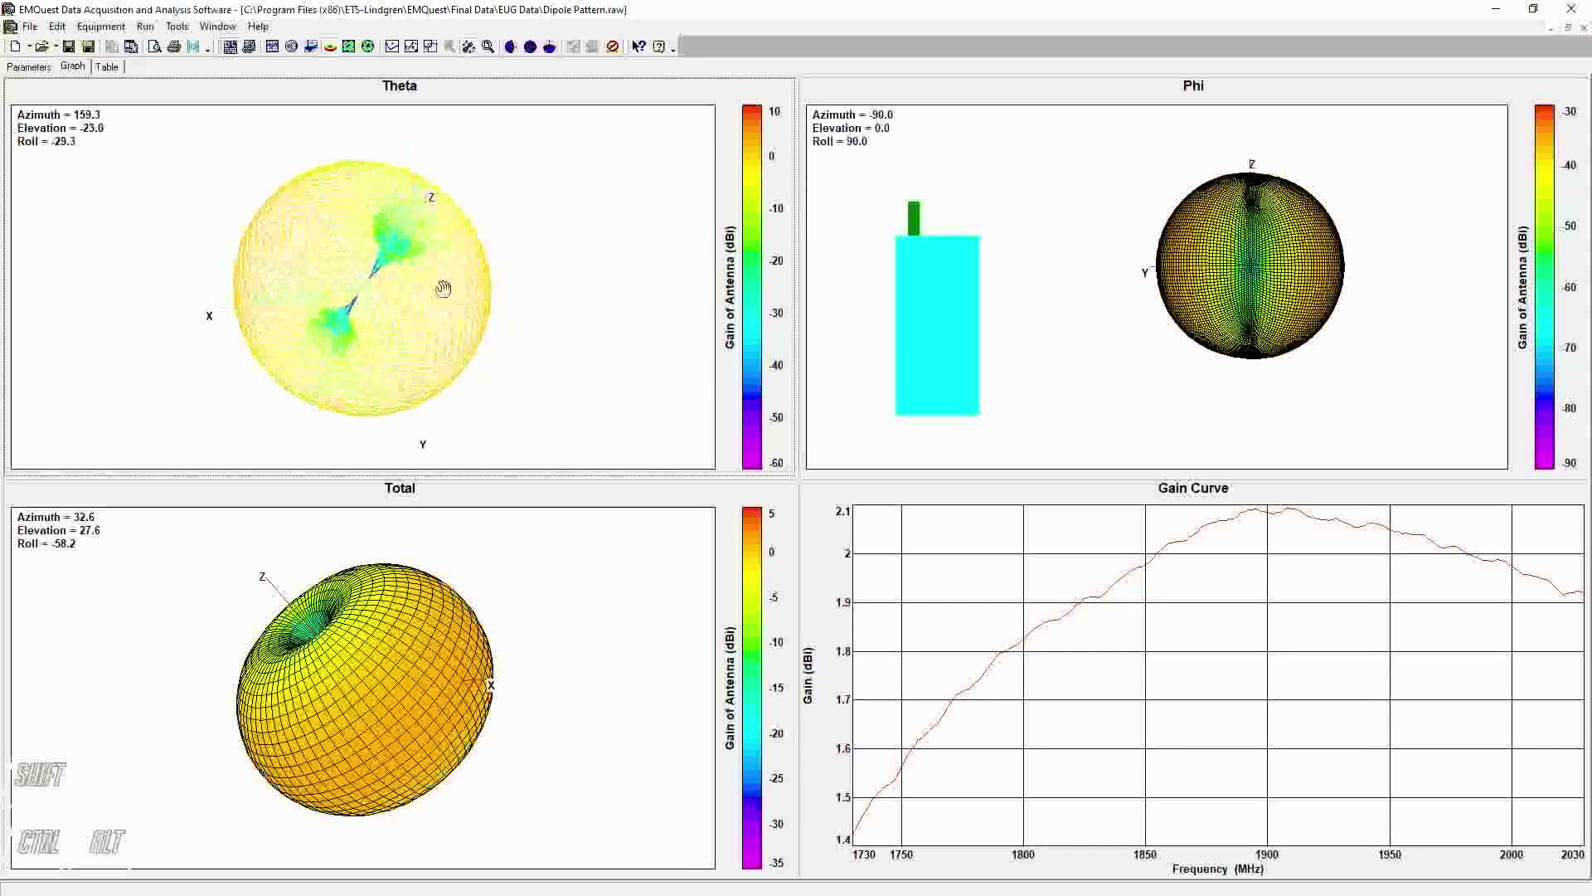
Set the Theta graph's line type to Minimum and rotate the view to about azimuth 80.3, elevation 3.0, roll -98.9.
double_click(468, 322)
left_click(614, 233)
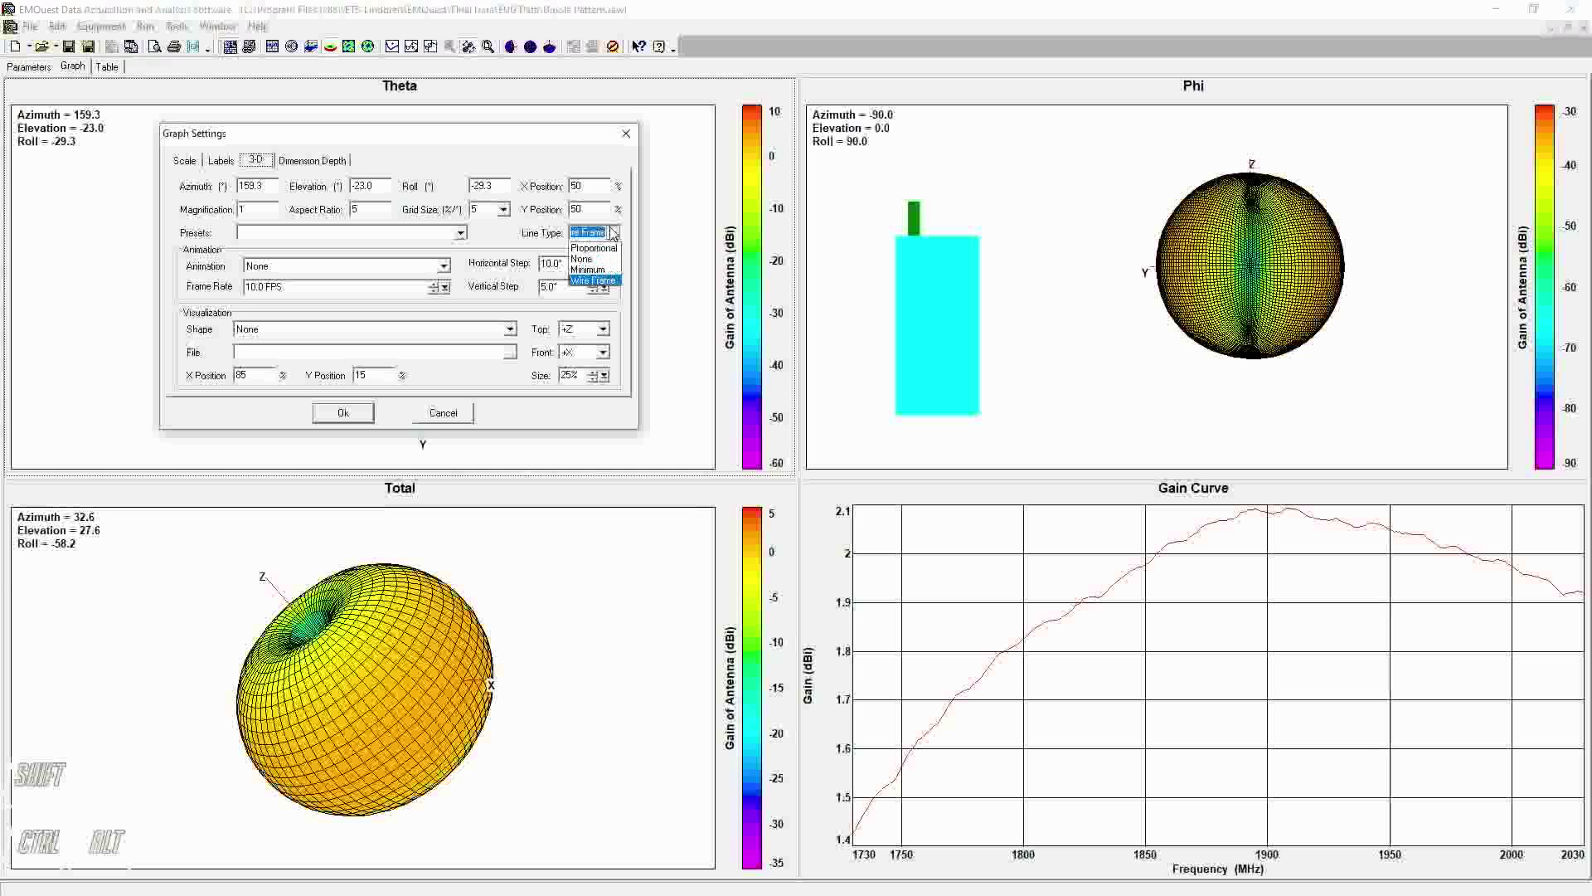
left_click(589, 270)
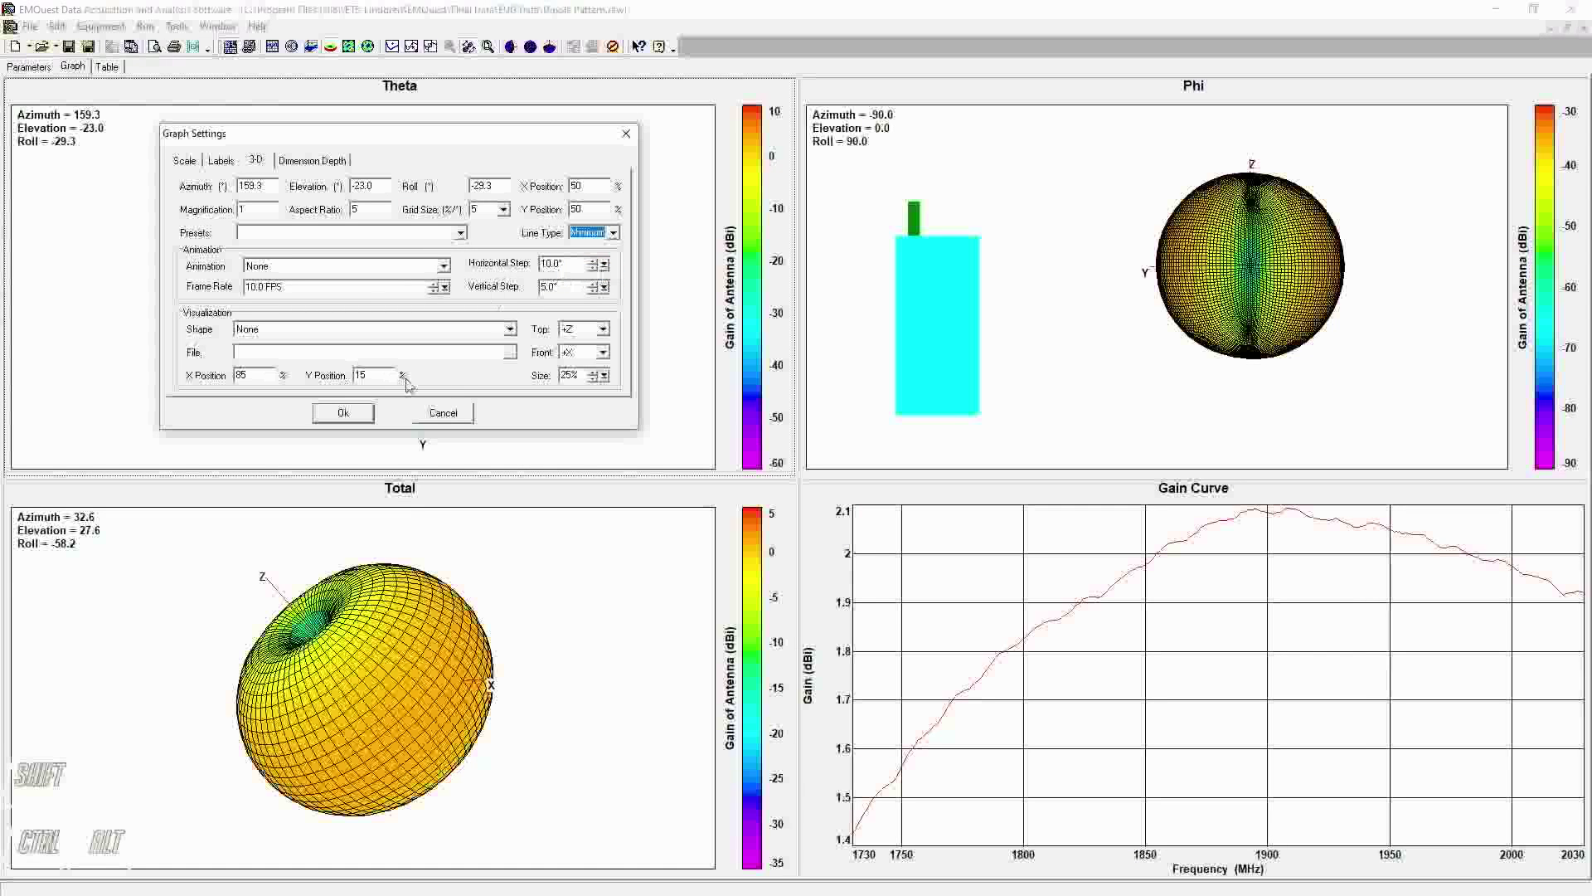
left_click(343, 412)
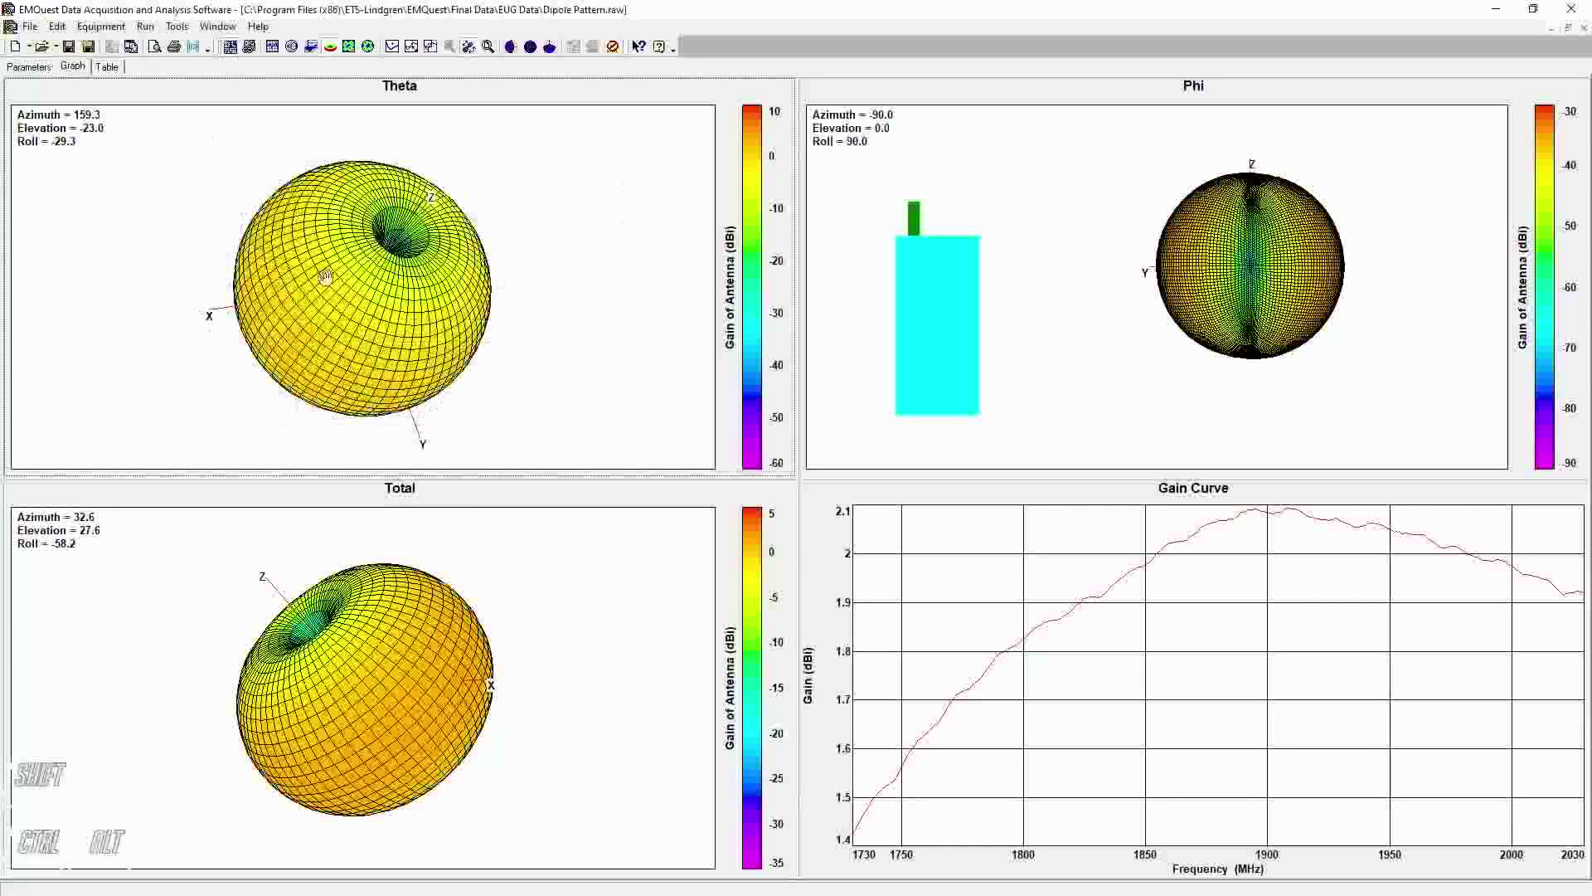
left_click_drag(461, 290, 548, 197)
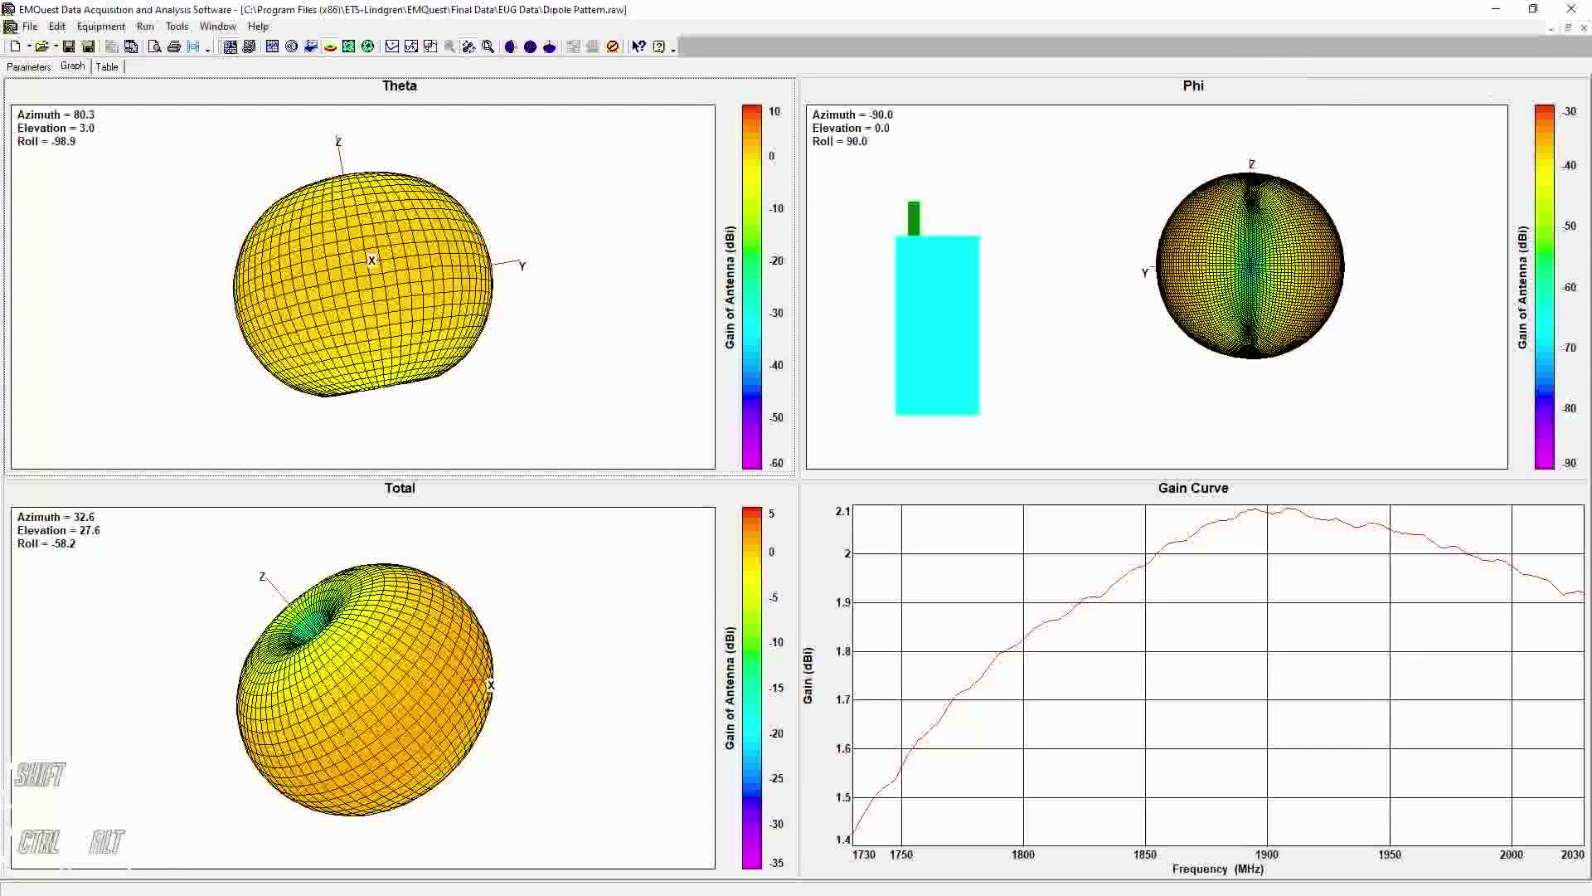
Close the current data file and reopen Dipole Pattern.raw from the recent files in a non-maximized window.
left_click(1584, 27)
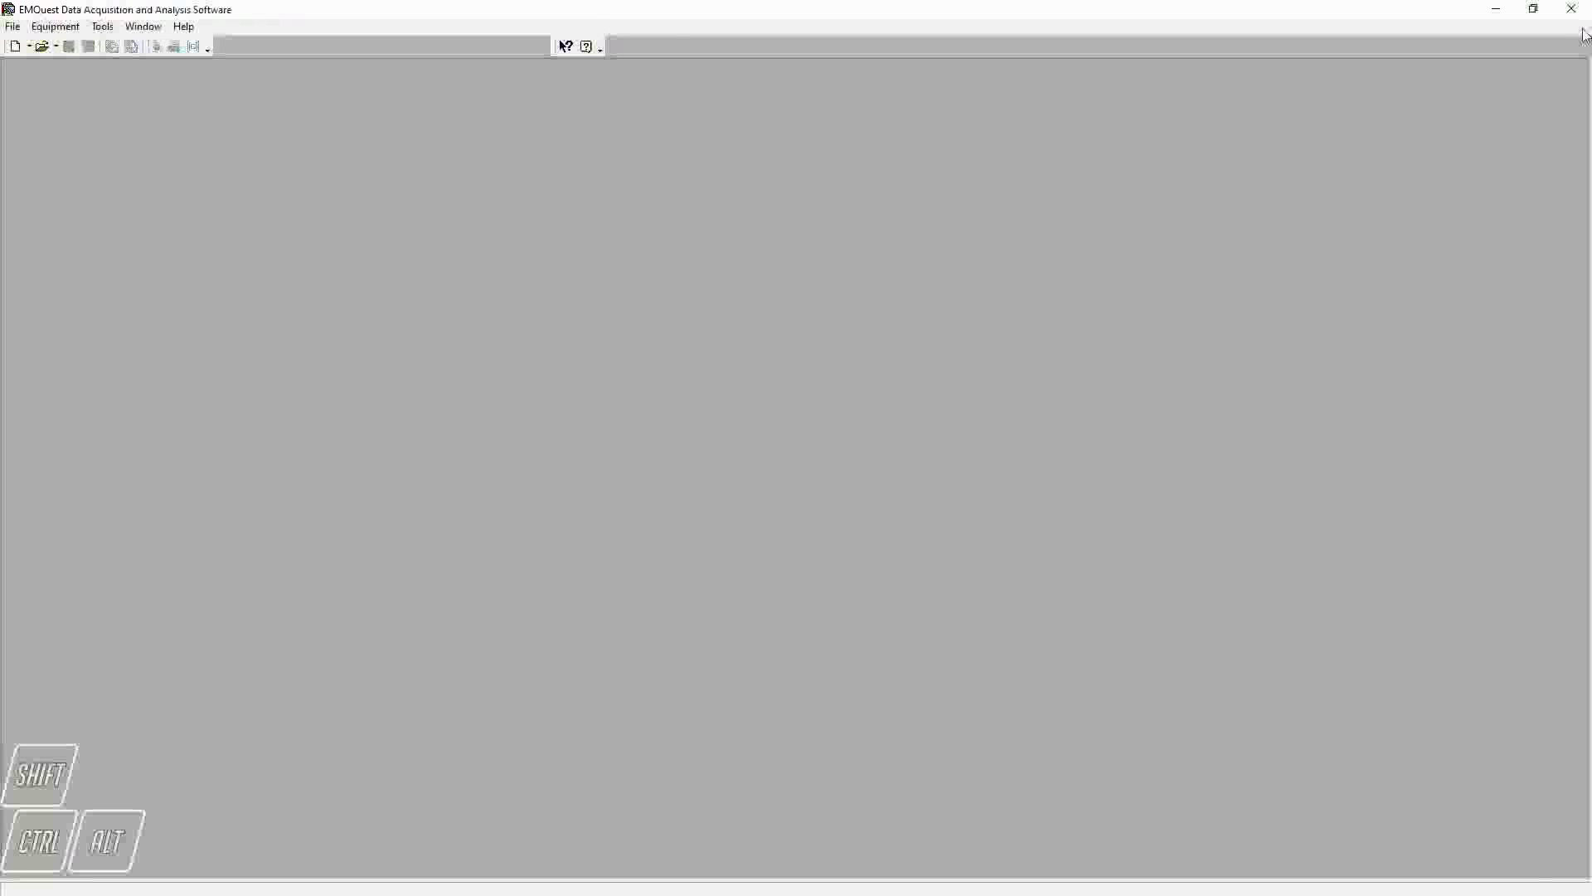
left_click(23, 25)
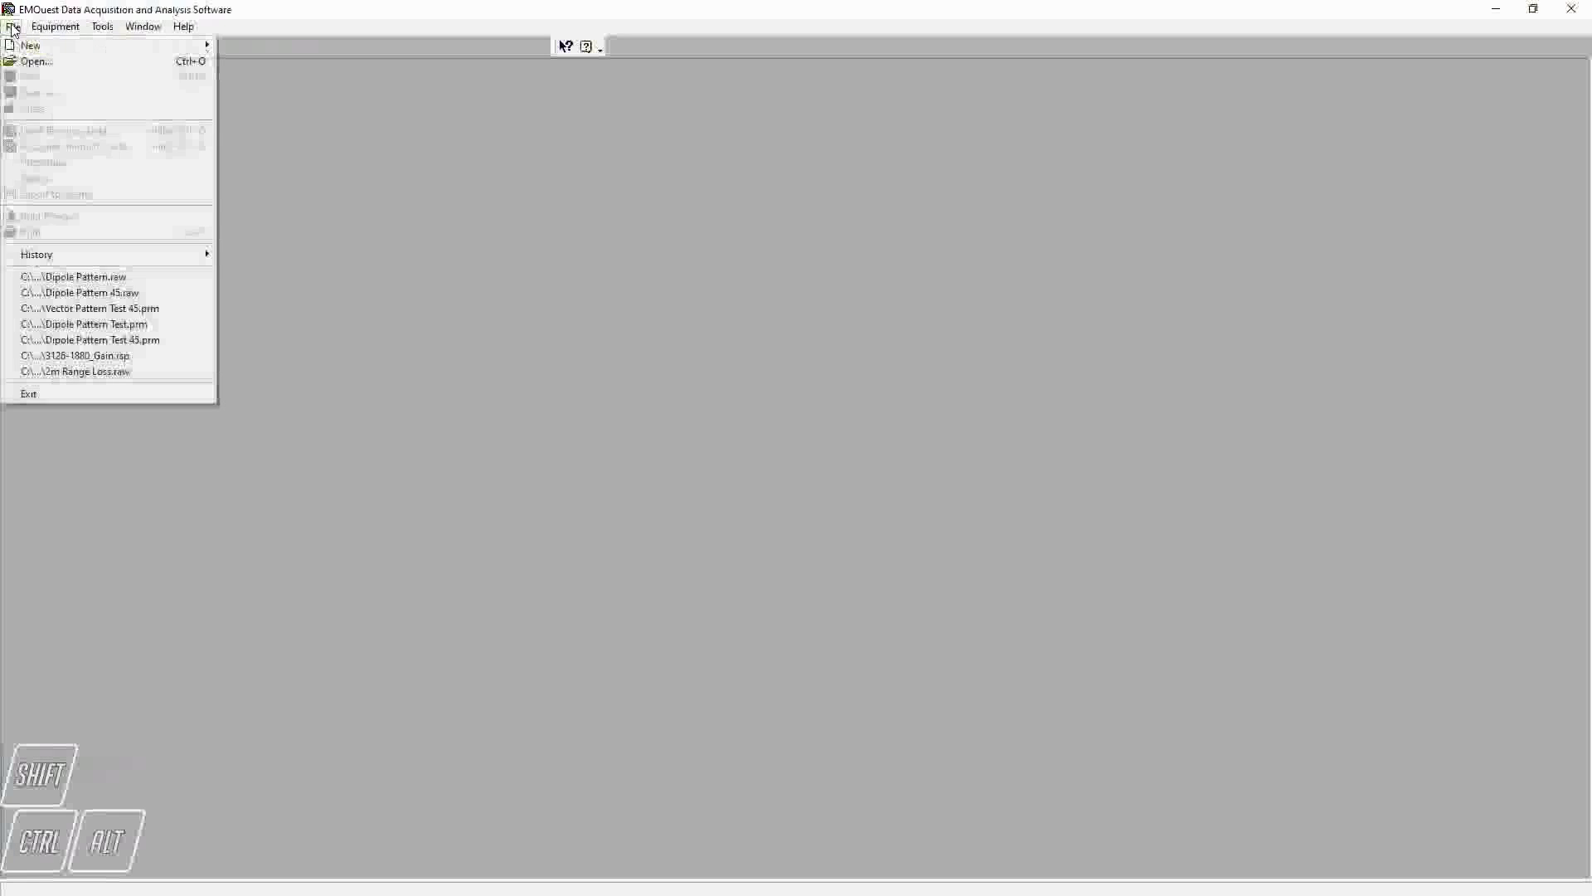
left_click(111, 277)
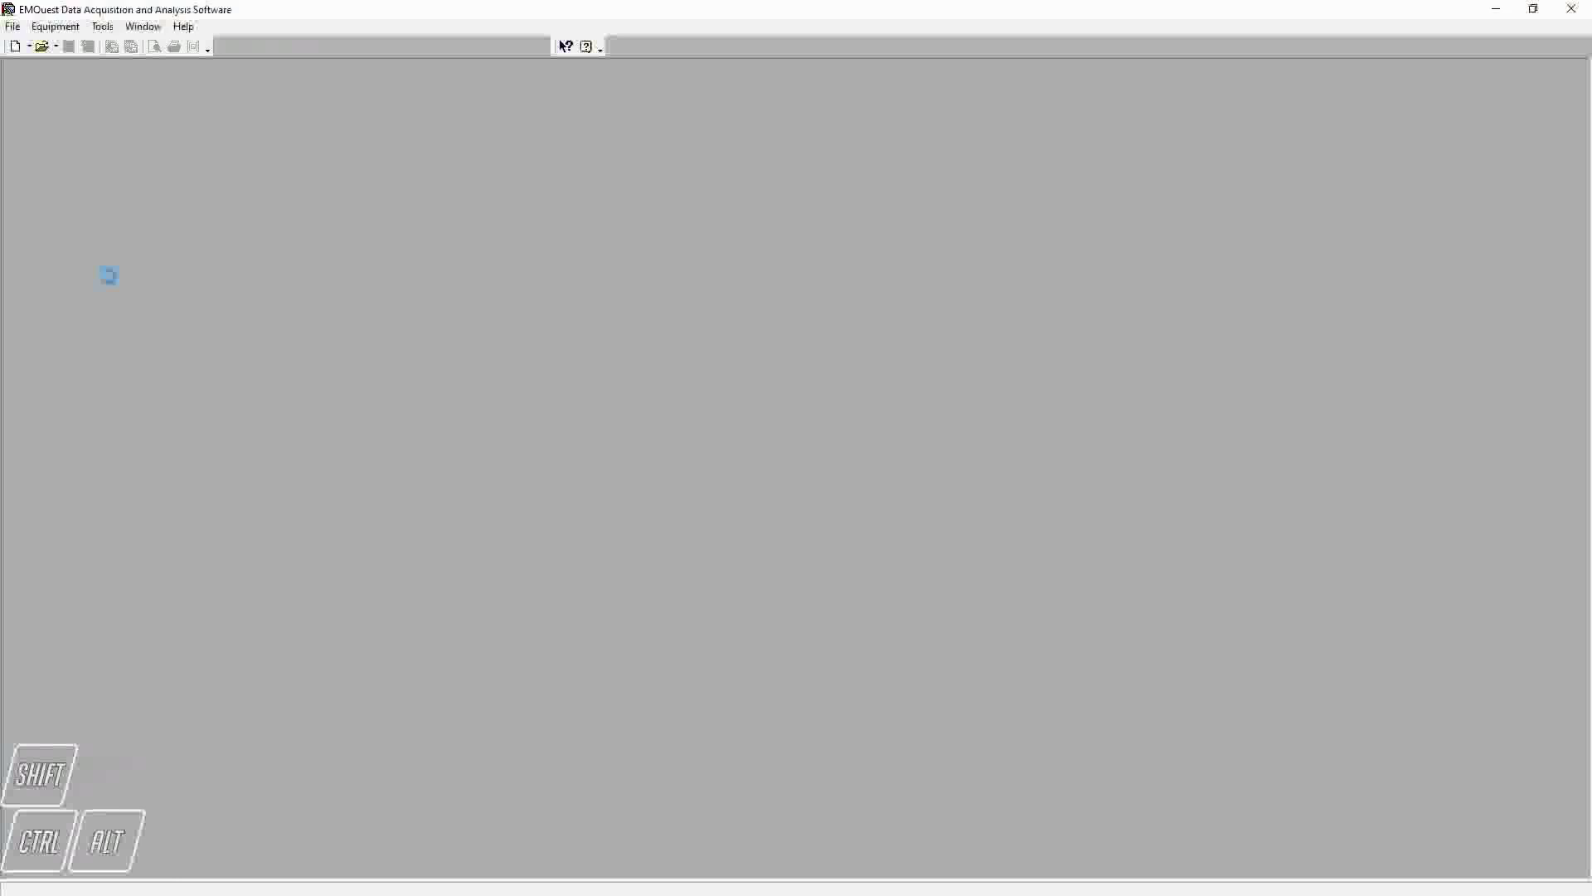
left_click(646, 120)
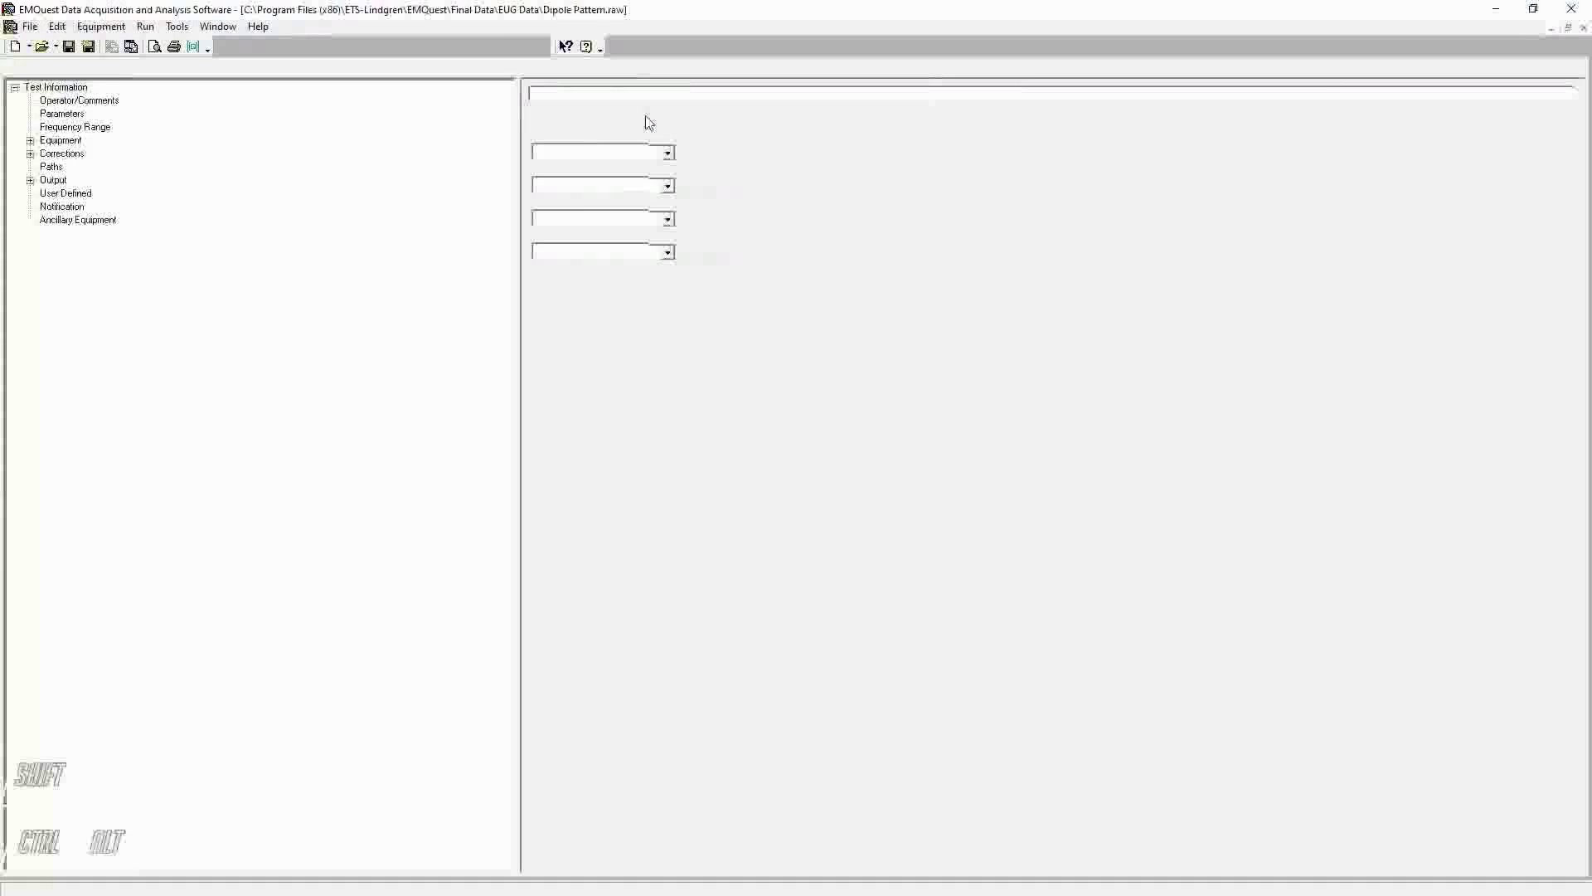
left_click(1568, 29)
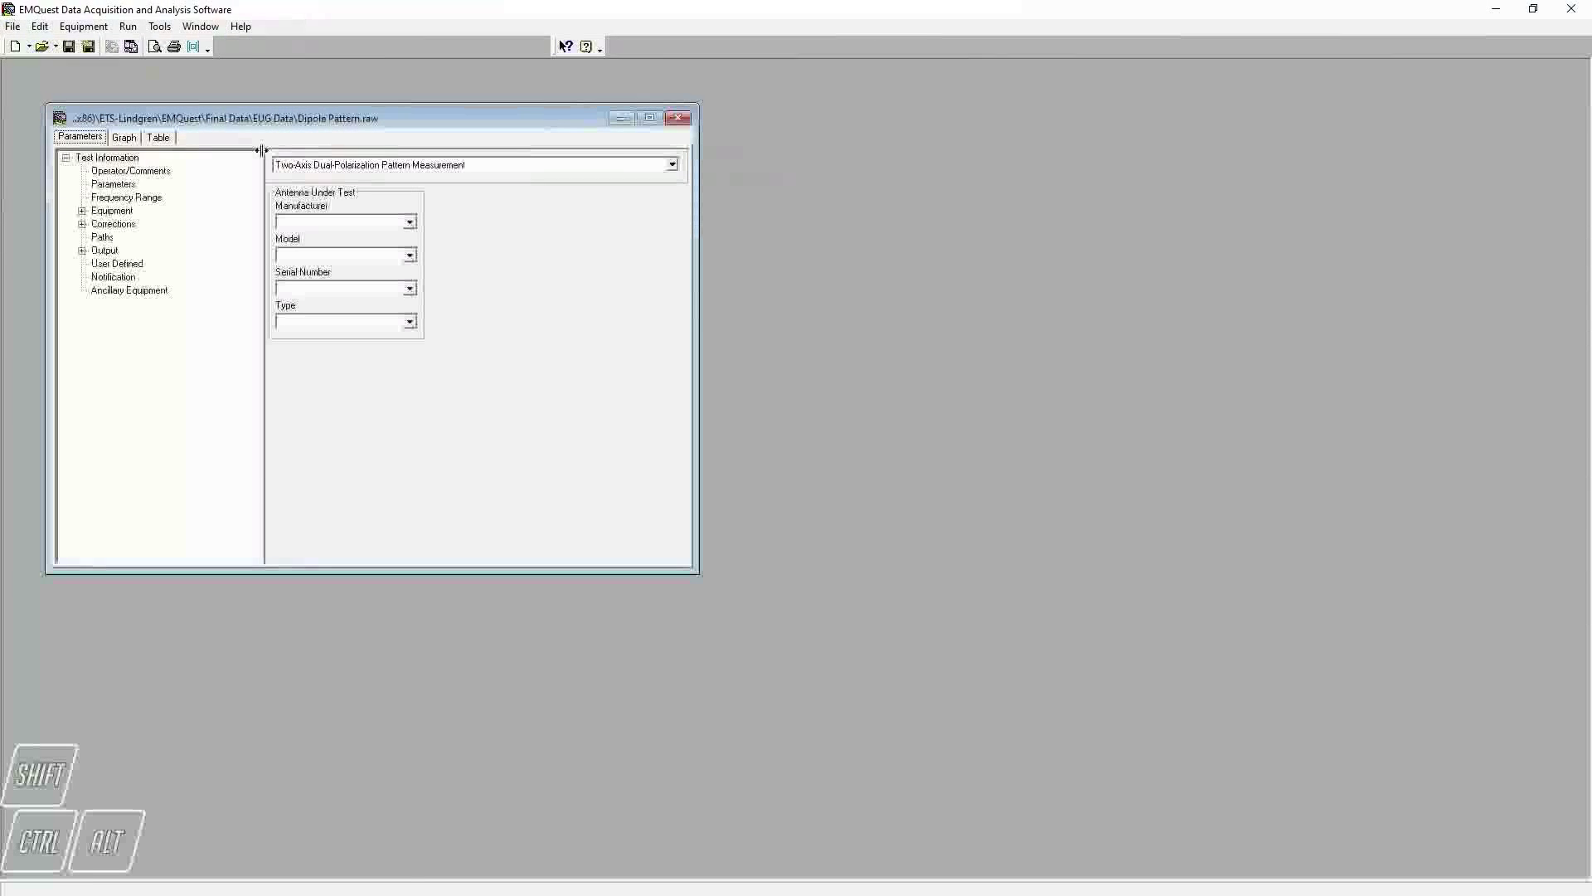
Display all four graphs together in a maximized window and tilt Theta to about elevation 52.5 and the 3-D Total to about 59.6.
left_click(123, 137)
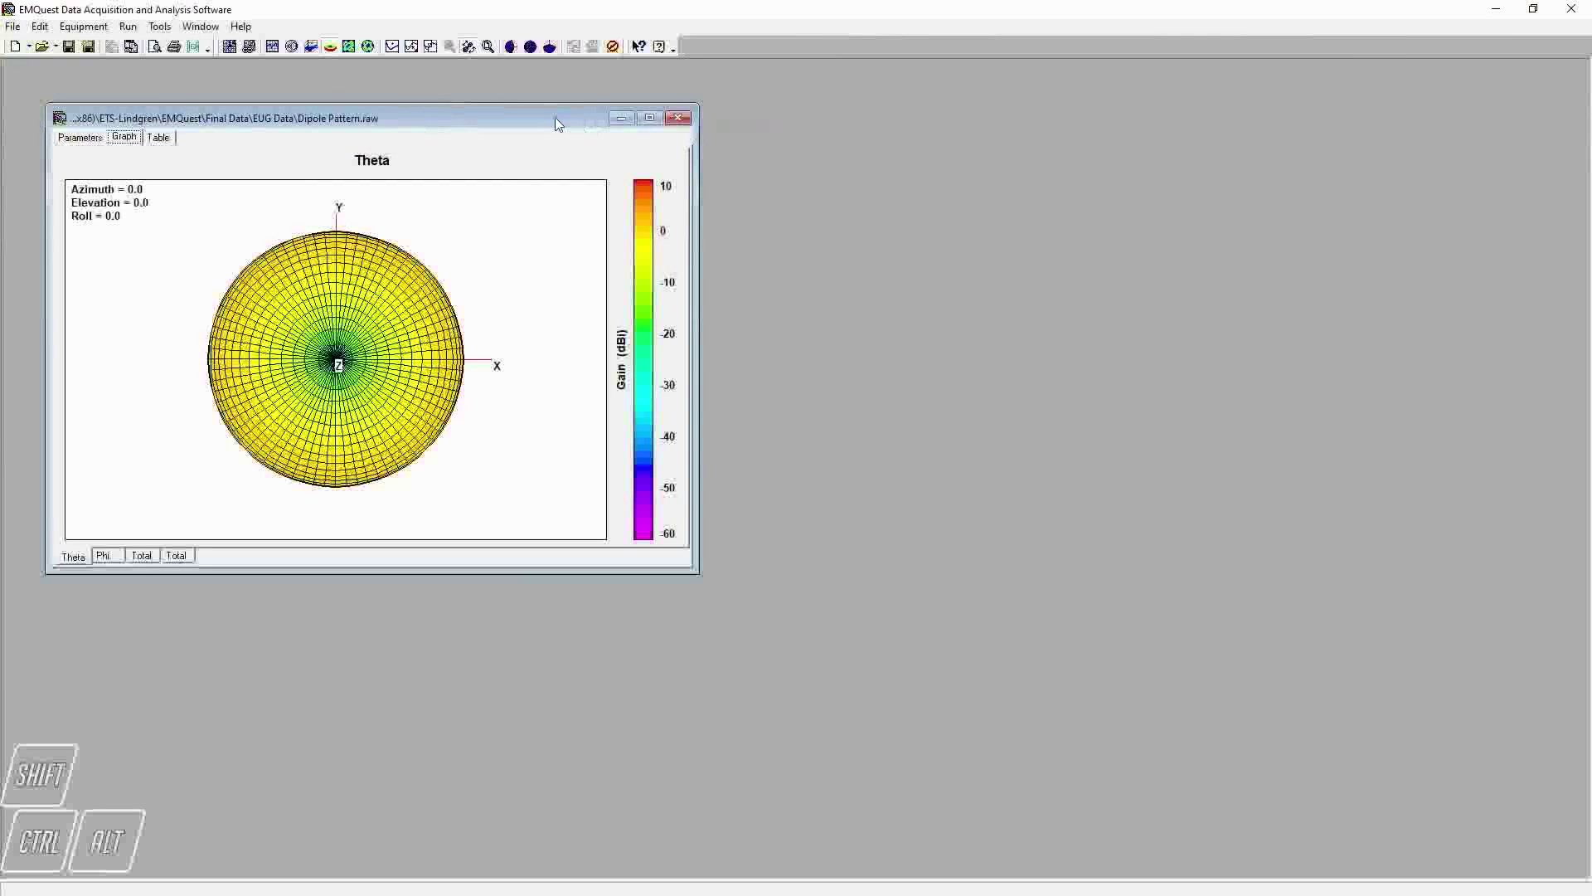
left_click(232, 48)
left_click(649, 117)
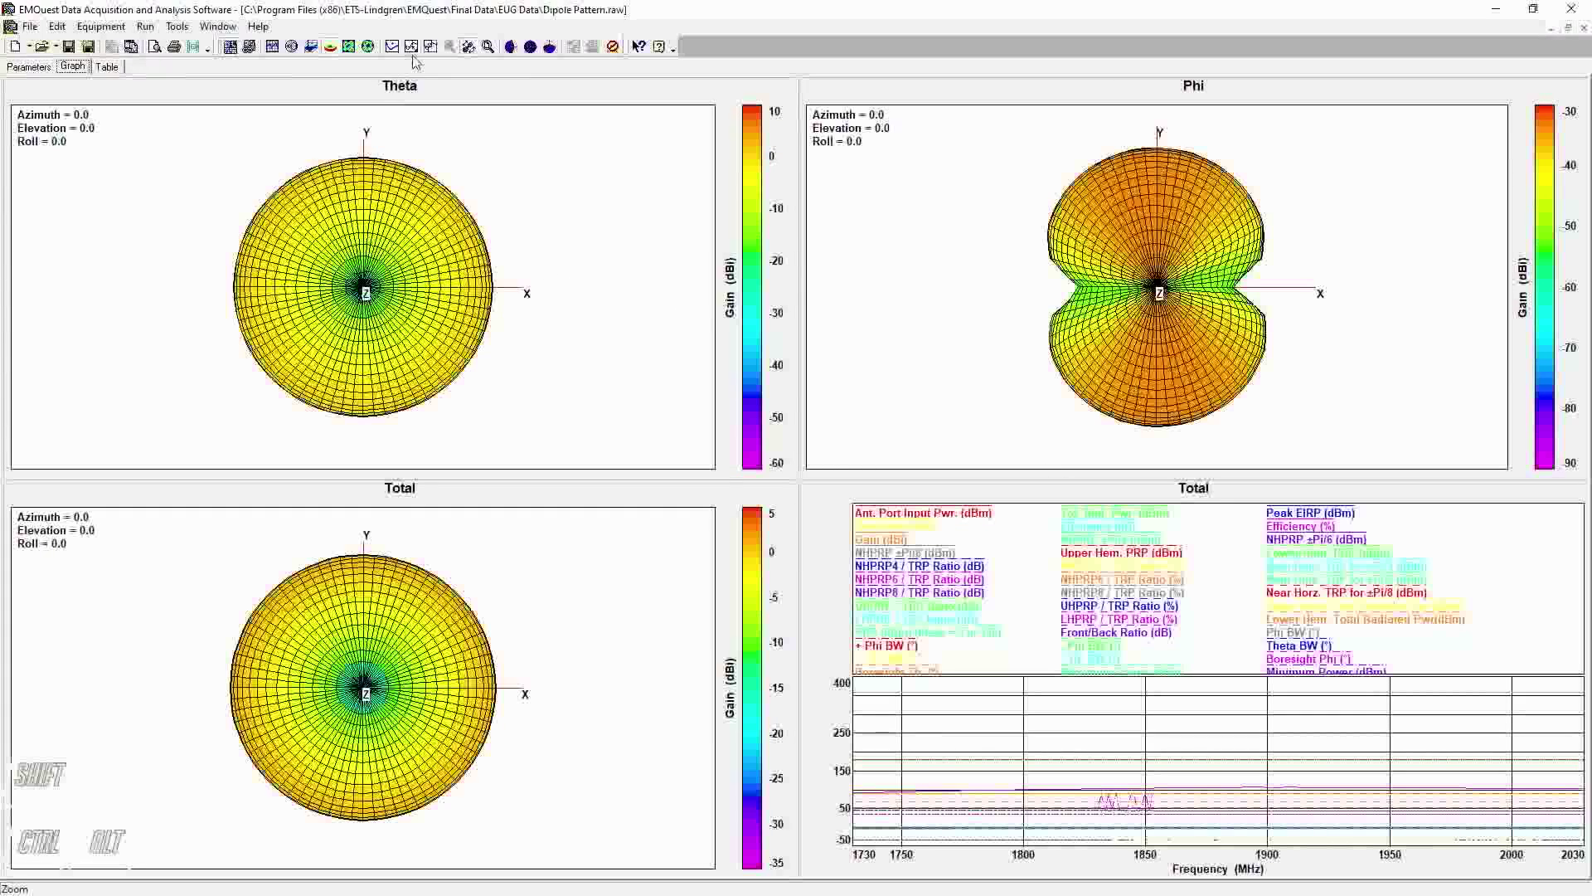
left_click_drag(374, 267, 371, 184)
left_click_drag(395, 817, 390, 713)
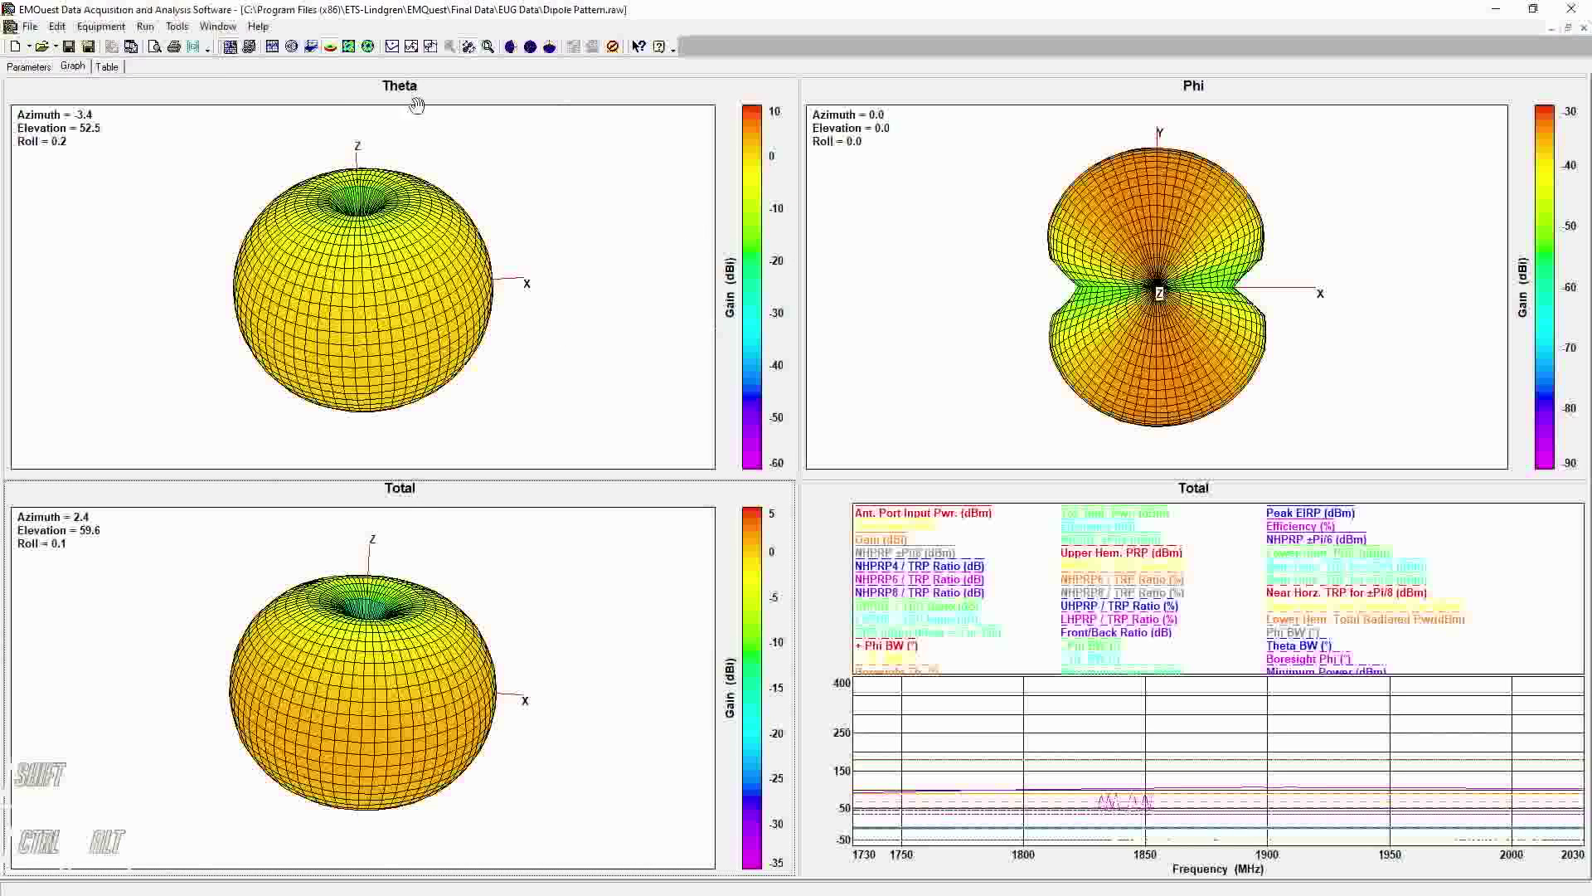
Open Dipole Pattern 45.raw from the recent files, decline filling the data grid, and display its graphs.
left_click(30, 26)
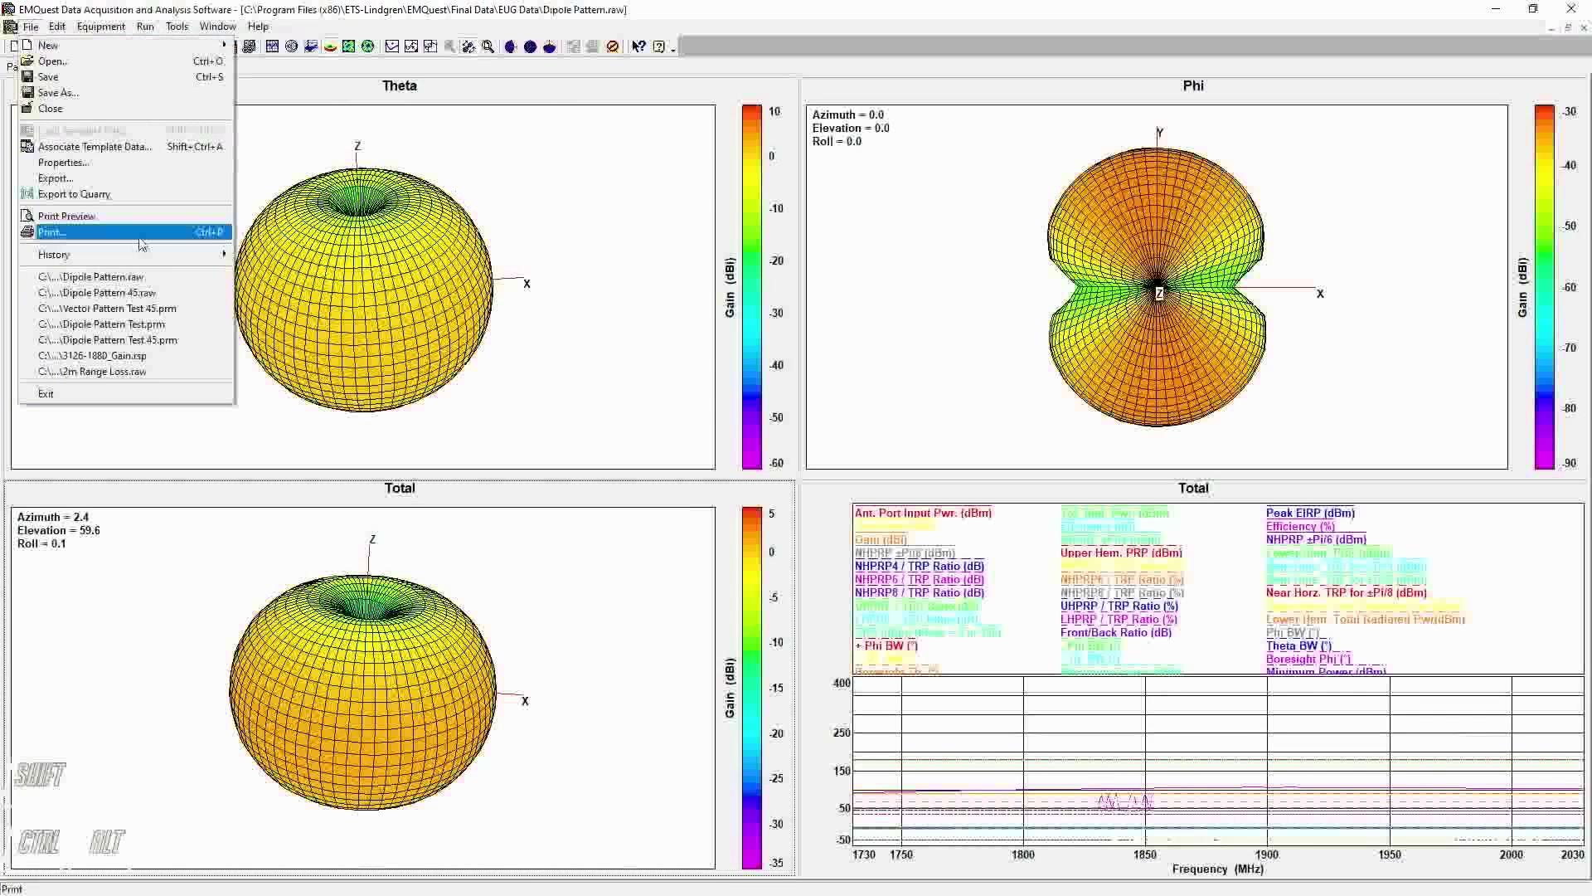
left_click(163, 293)
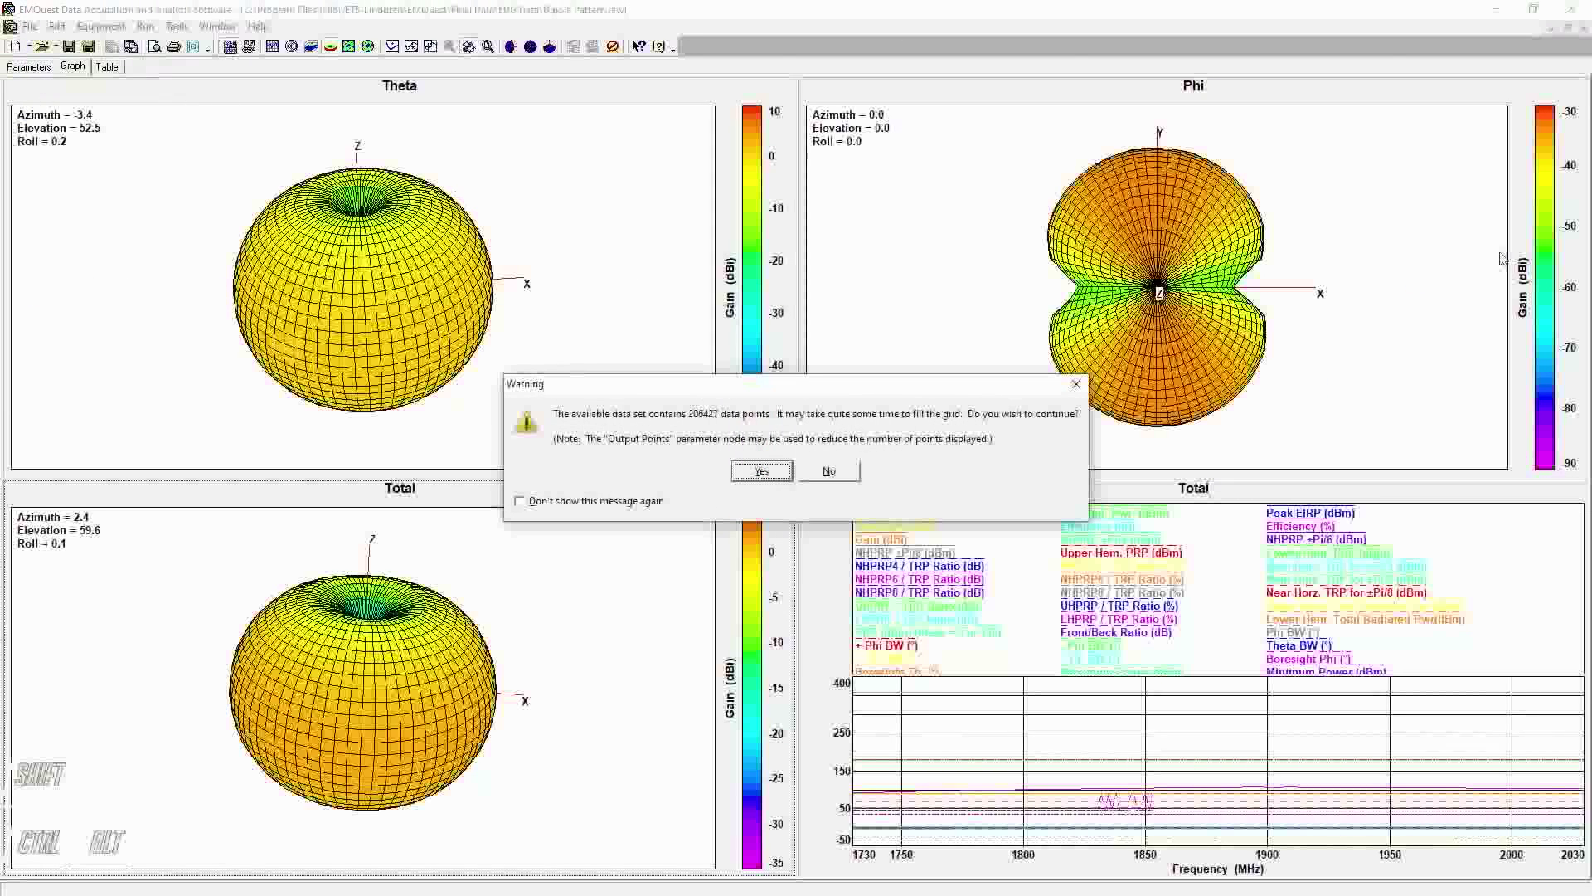
left_click(829, 471)
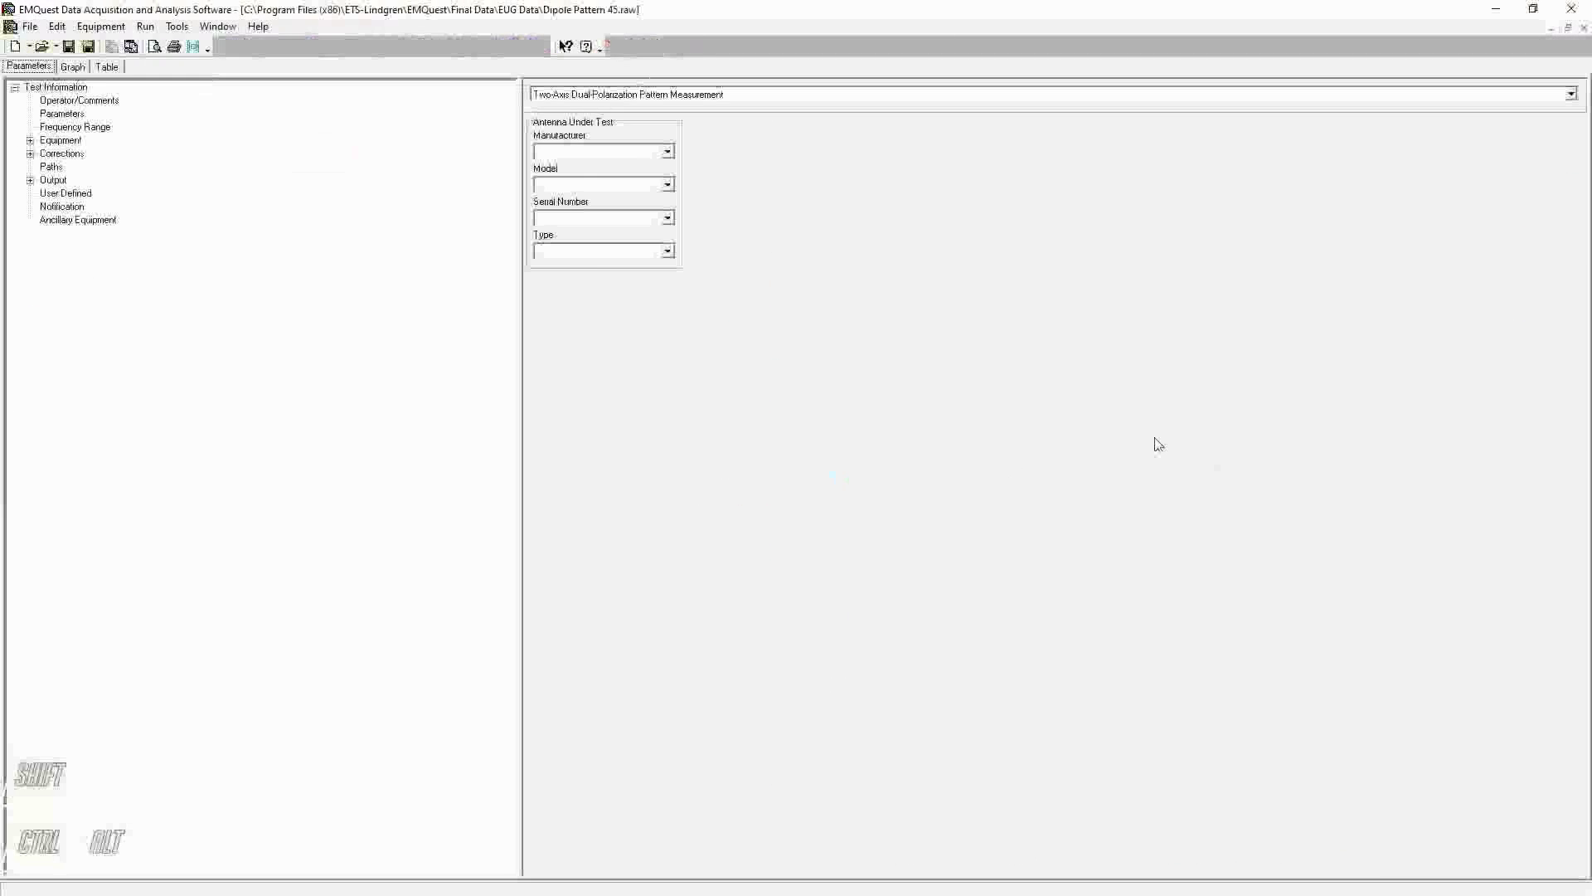
left_click(73, 66)
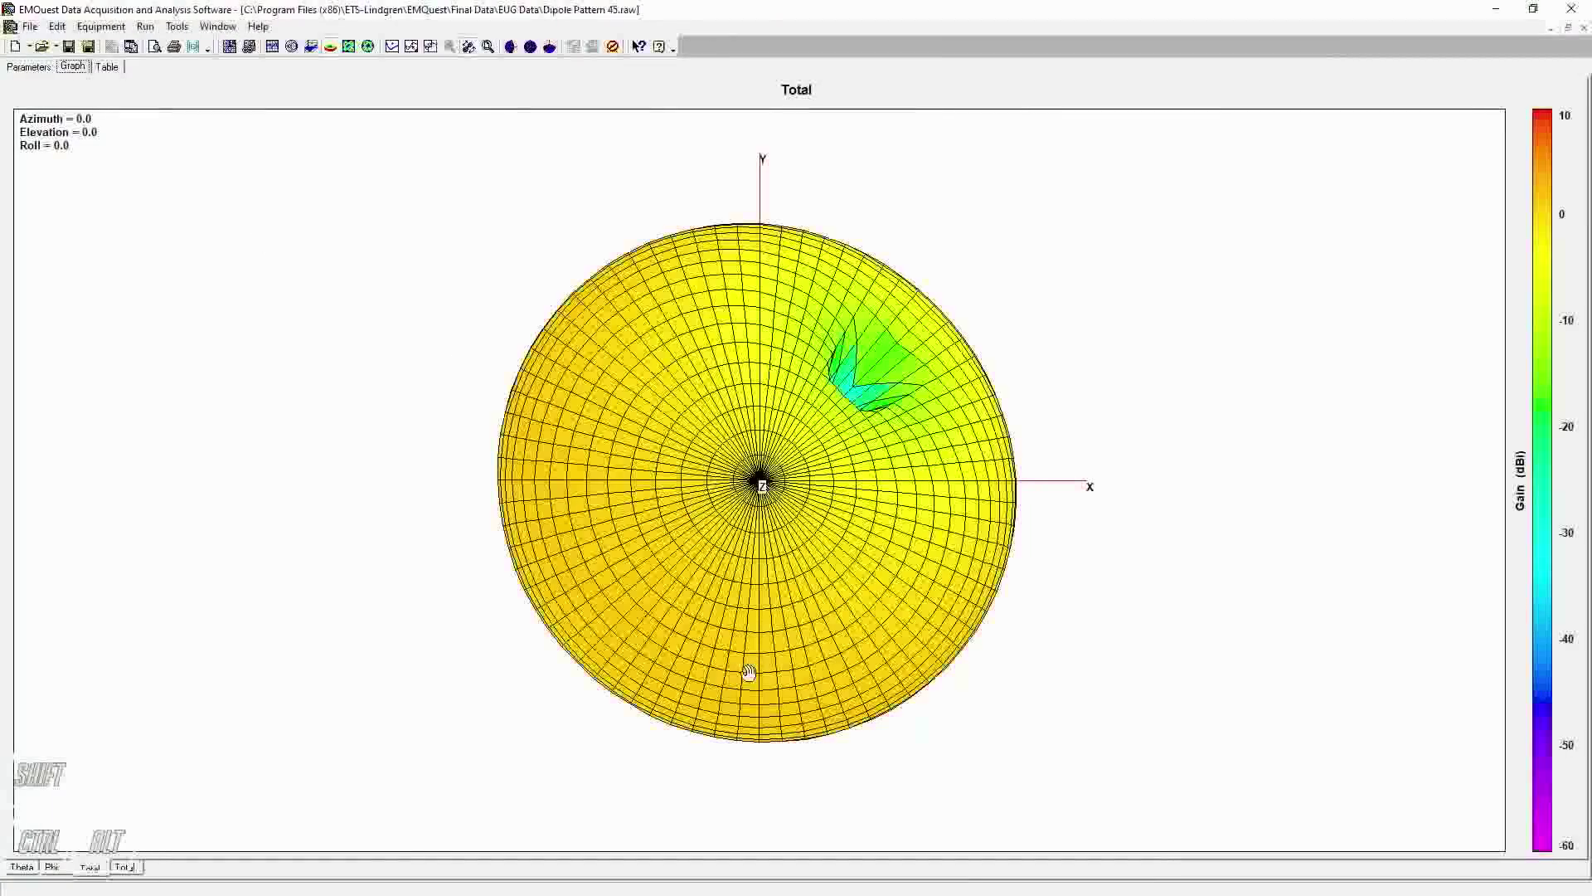
Rotate Theta to about azimuth 65.2, elevation 60.7, roll -62.4, and the 3-D Total to about 61.2, 7.9, -70.3.
left_click(21, 867)
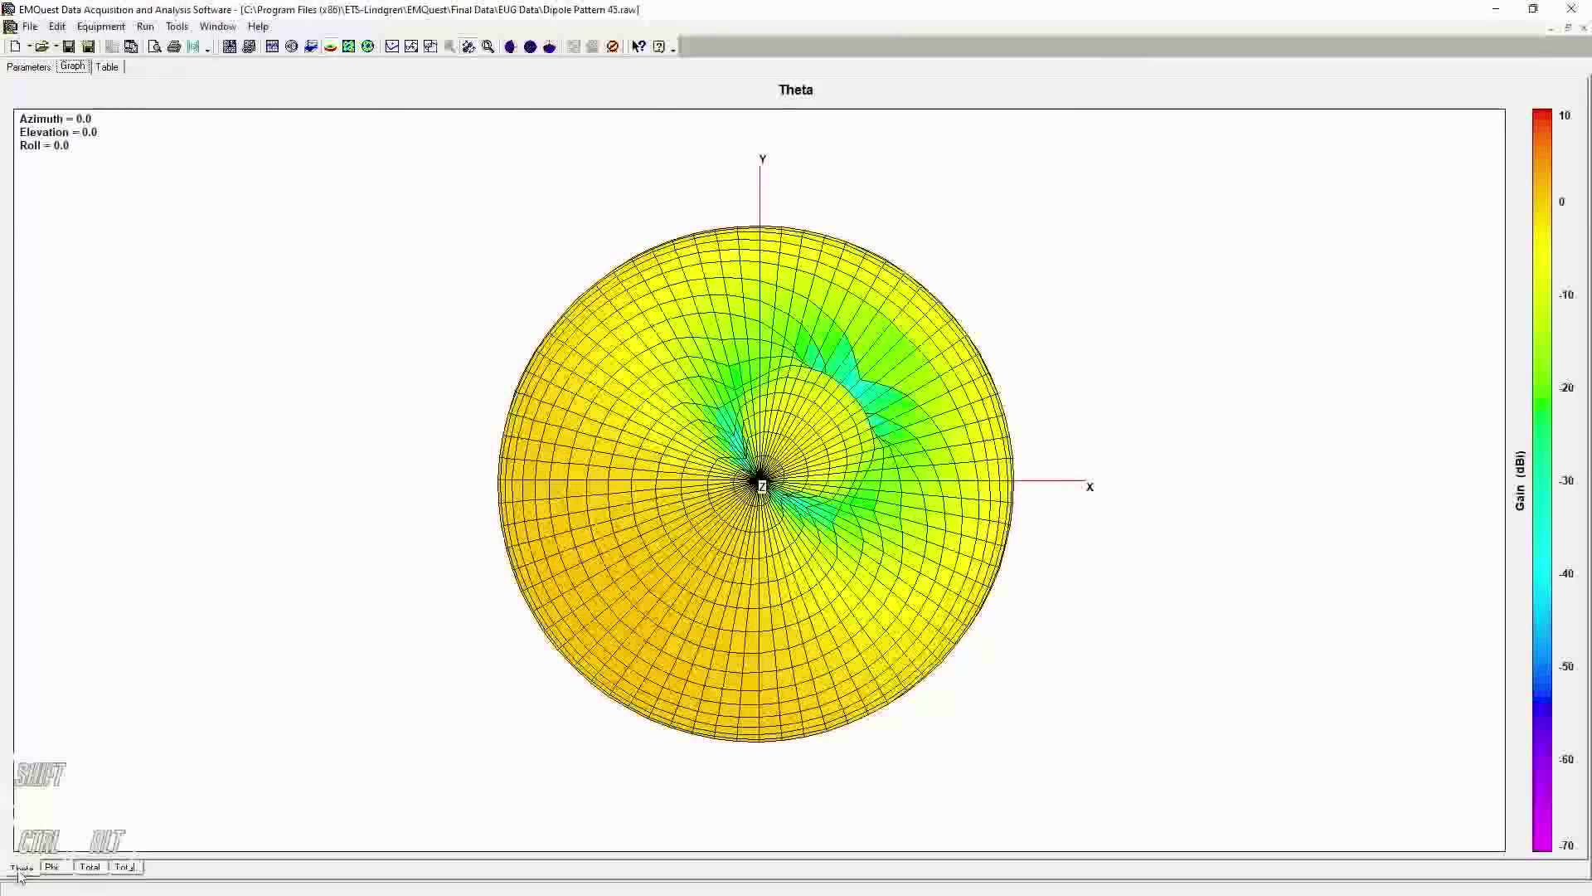
left_click_drag(693, 703, 564, 498)
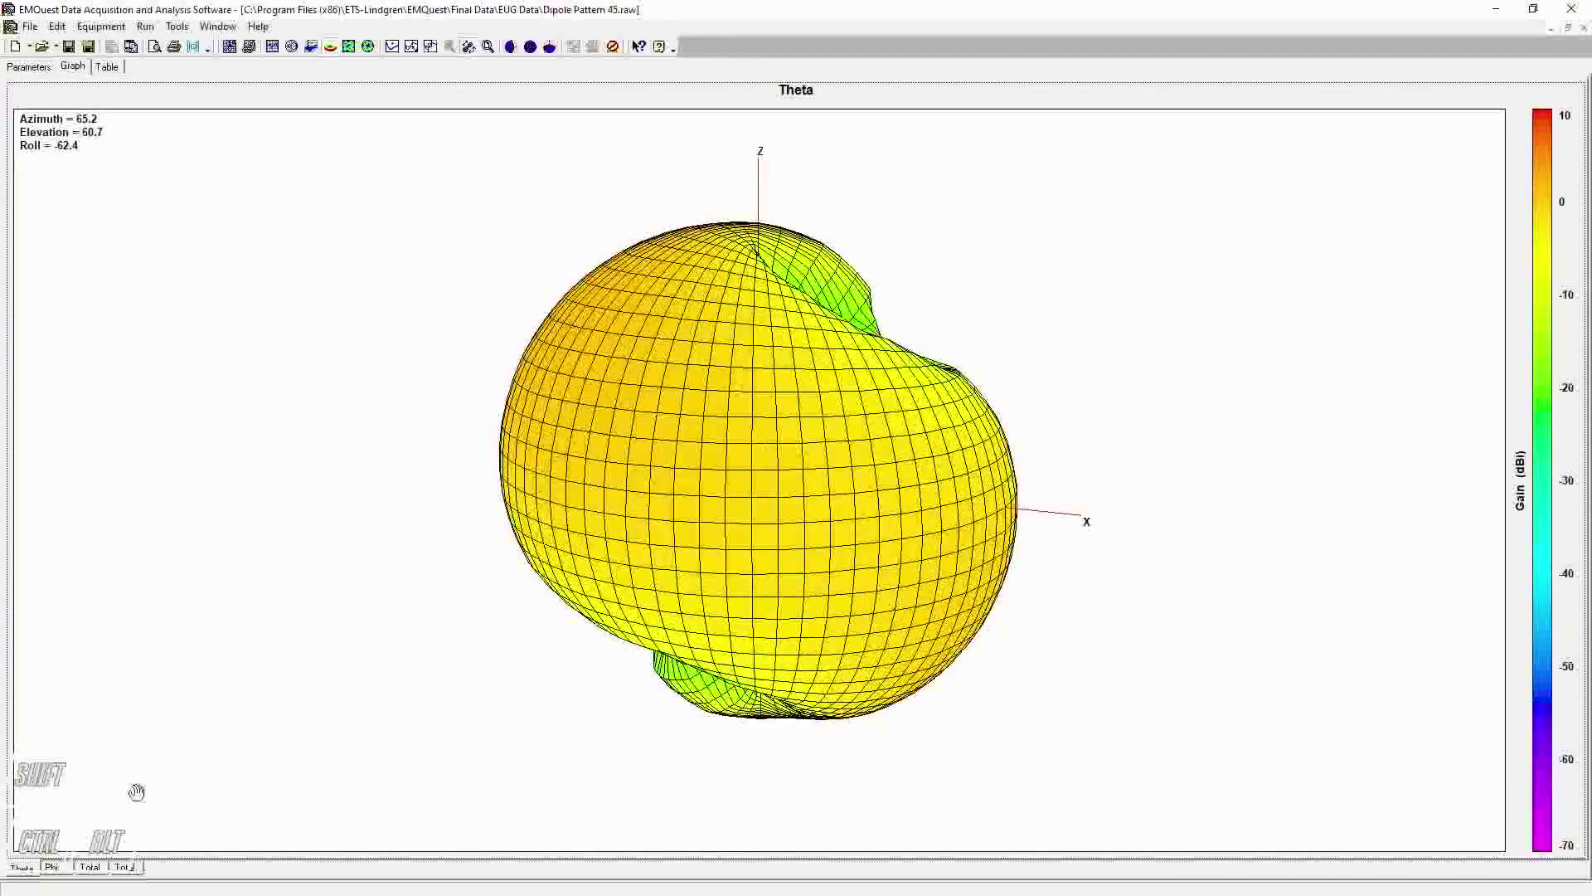
left_click(90, 868)
left_click_drag(640, 694, 953, 273)
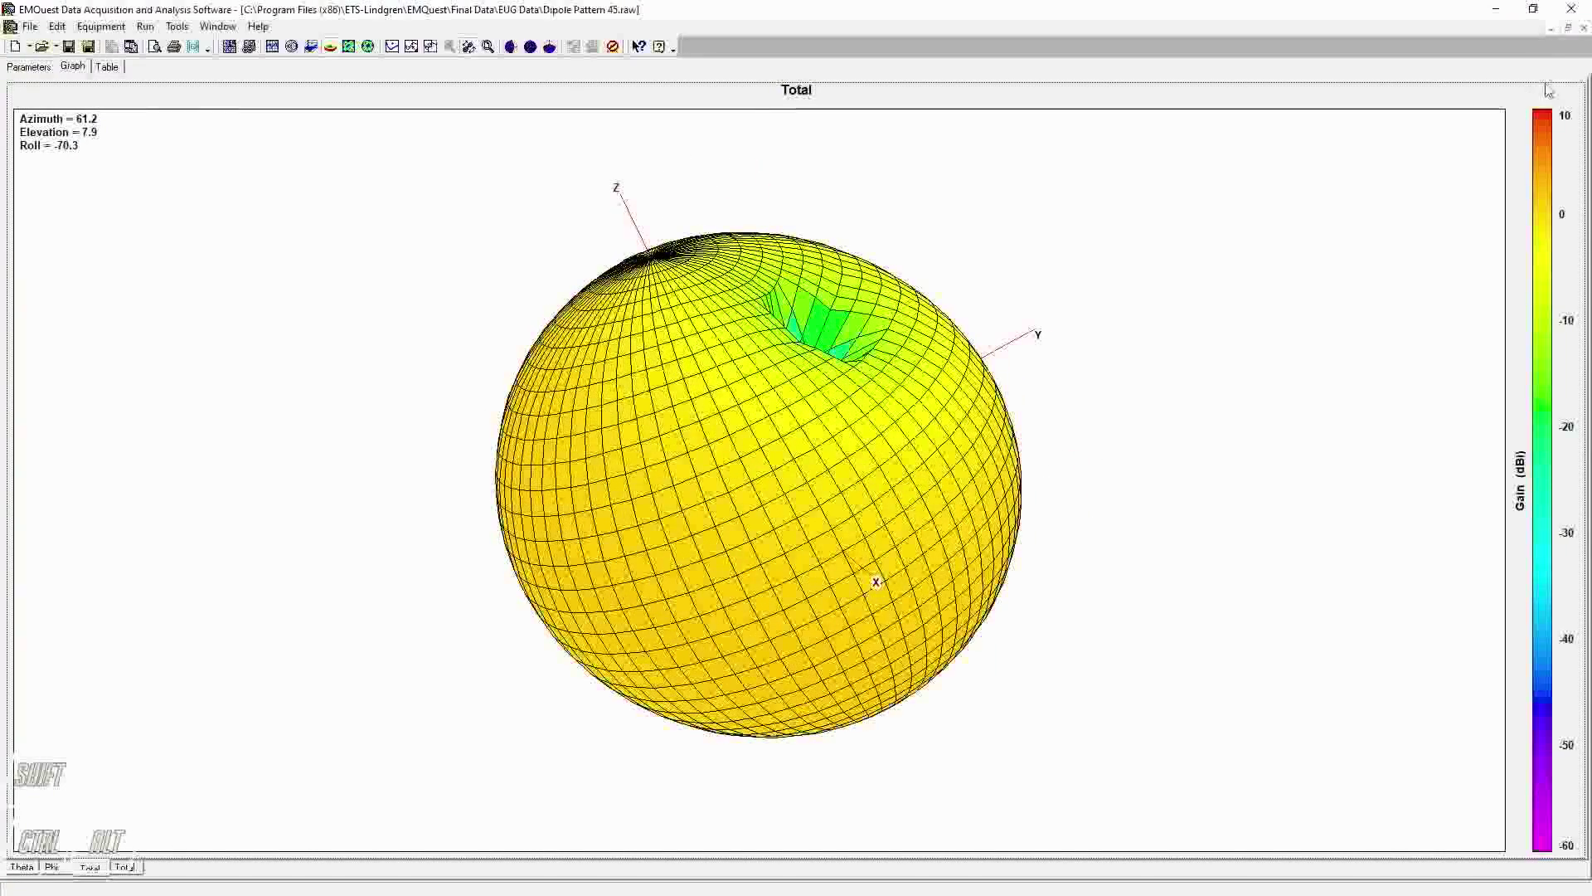
Restore the Dipole Pattern 45.raw window from its maximized size.
left_click(1569, 29)
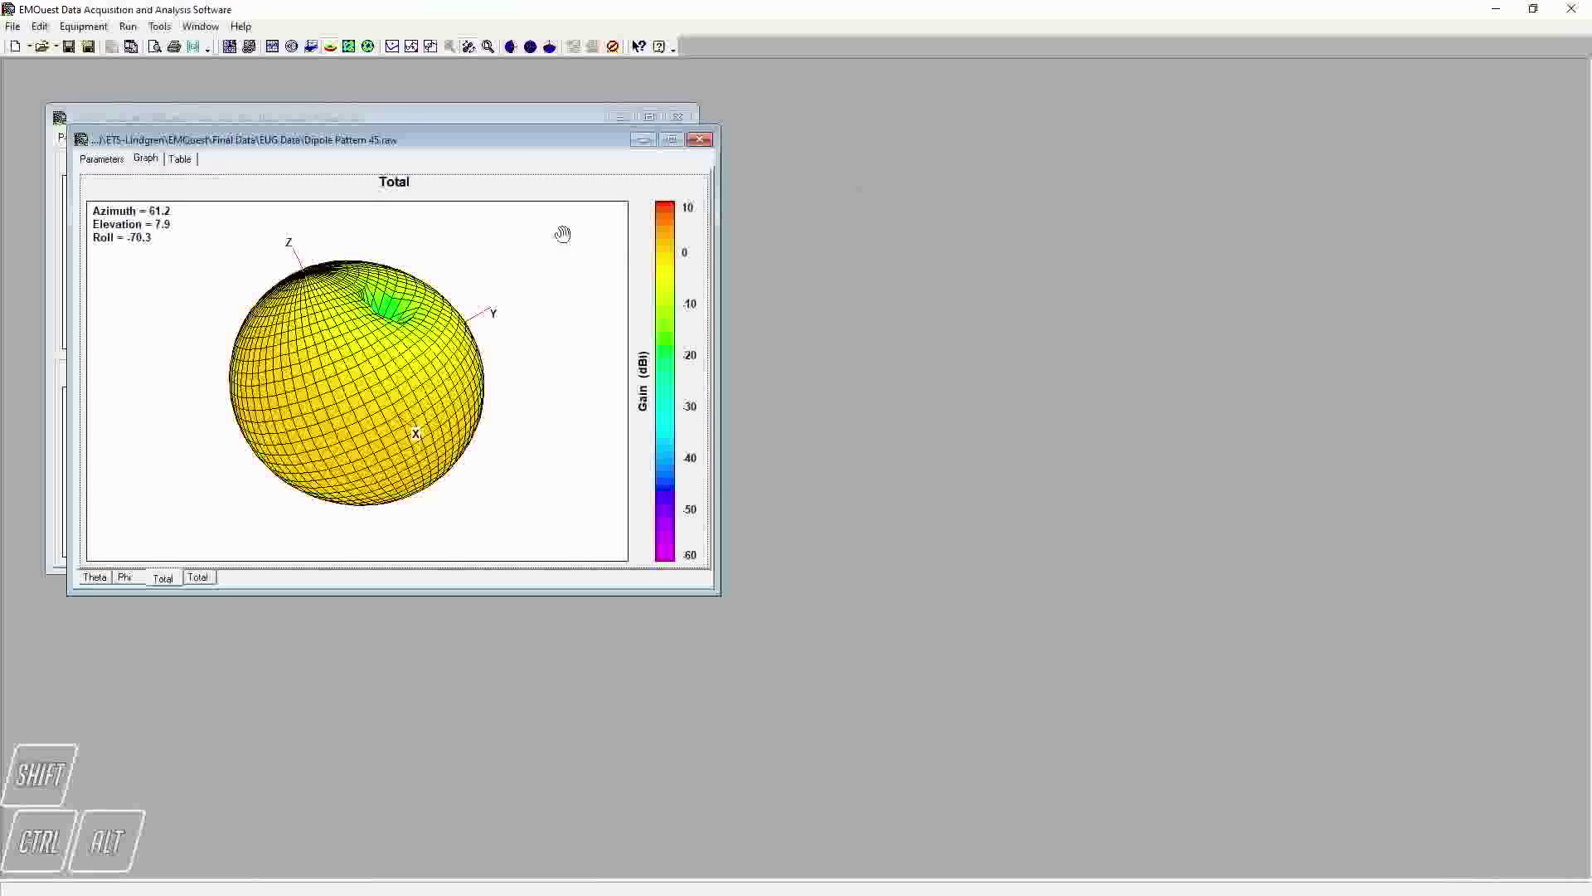
Place the Dipole Pattern 45.raw window beside Dipole Pattern.raw and show only the 3-D Total graph in Dipole Pattern.raw.
left_click_drag(514, 139, 1205, 195)
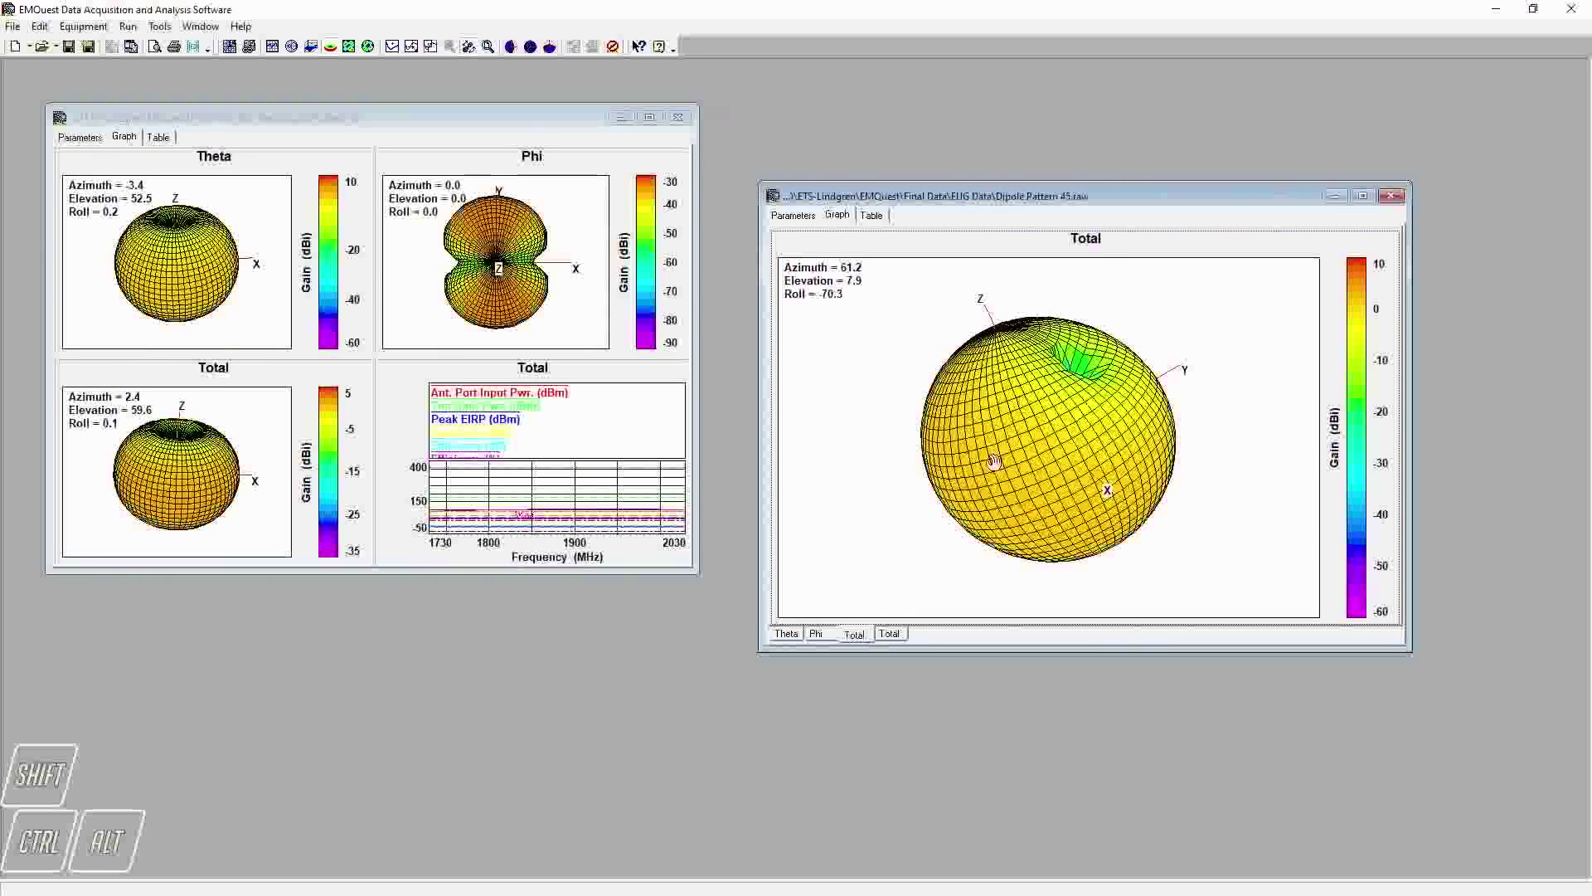
left_click(184, 435)
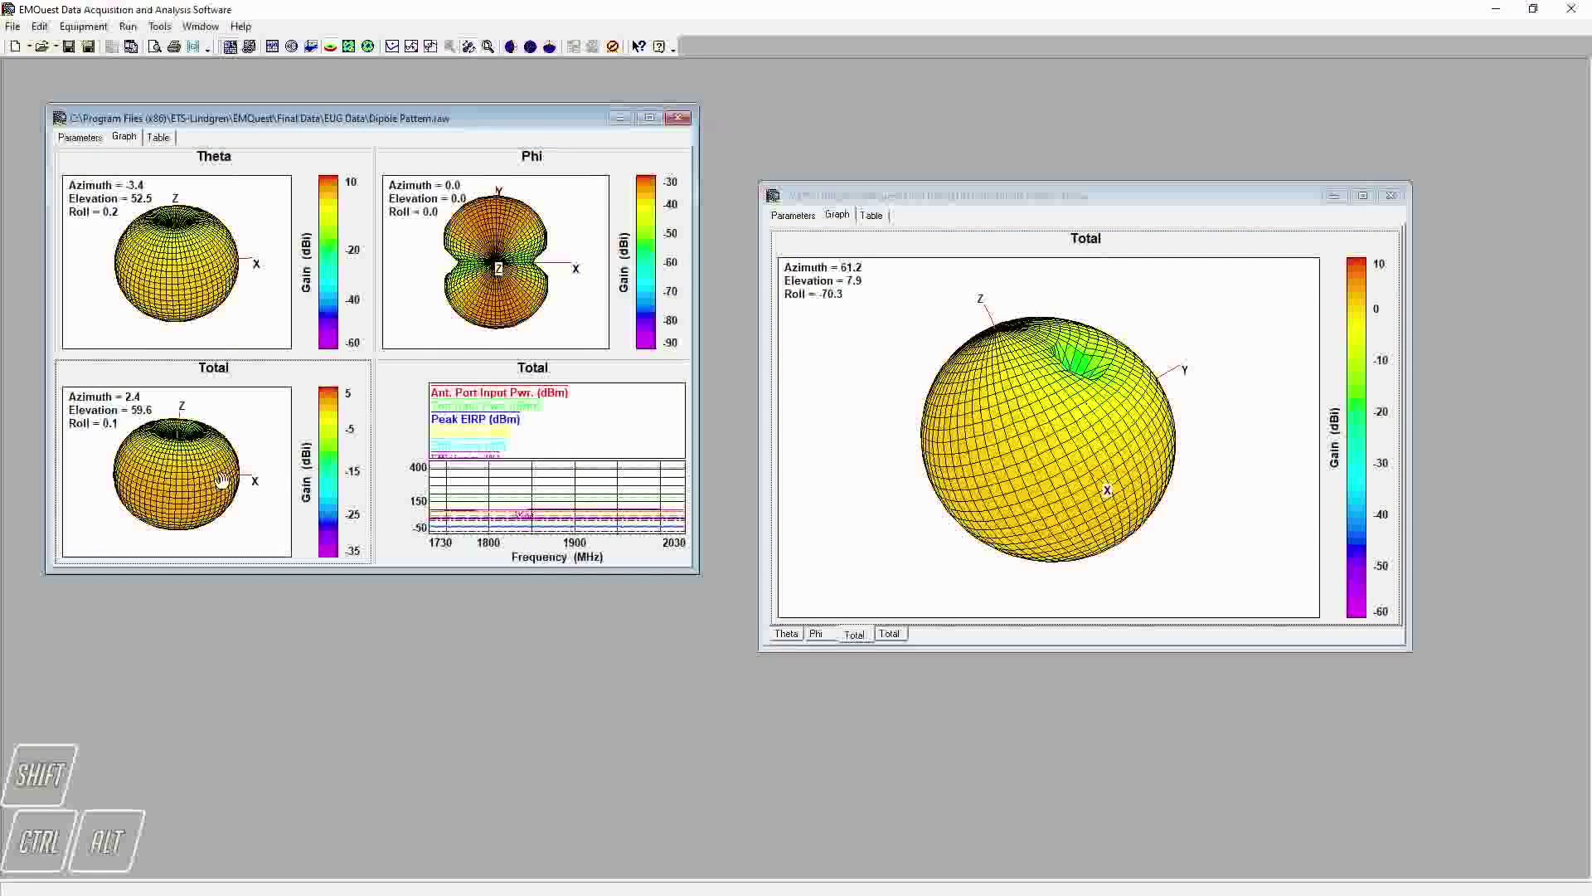
left_click(231, 47)
Rotate the 3-D Total gain patterns of both dipole files to compare the shape and orientation of their nulls.
left_click_drag(356, 370, 370, 341)
left_click_drag(1033, 406, 1027, 439)
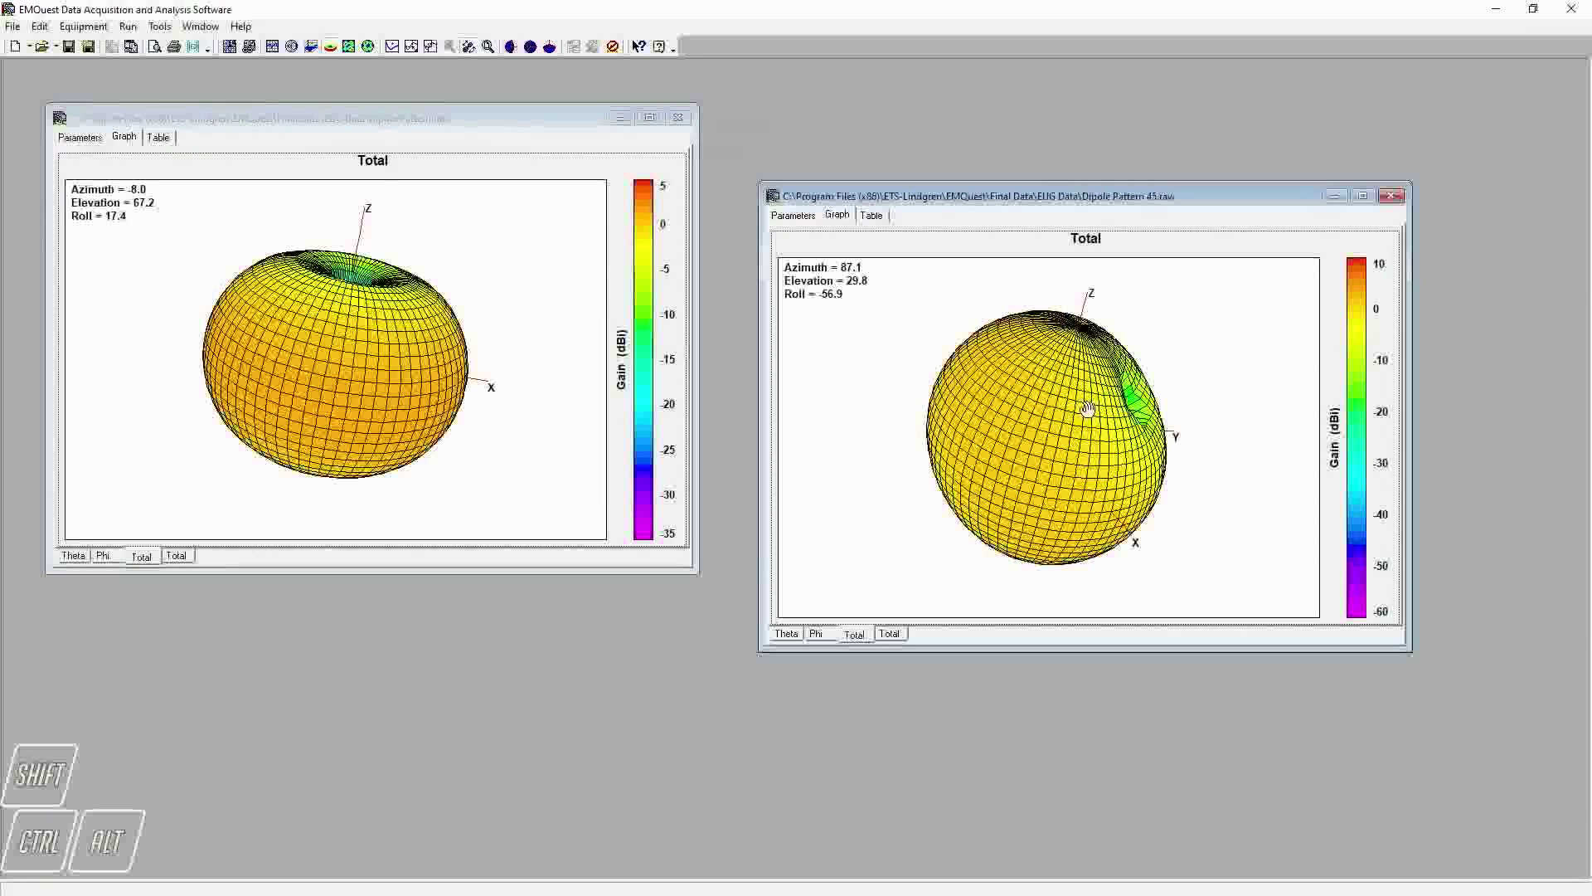
left_click_drag(1016, 437, 1079, 390)
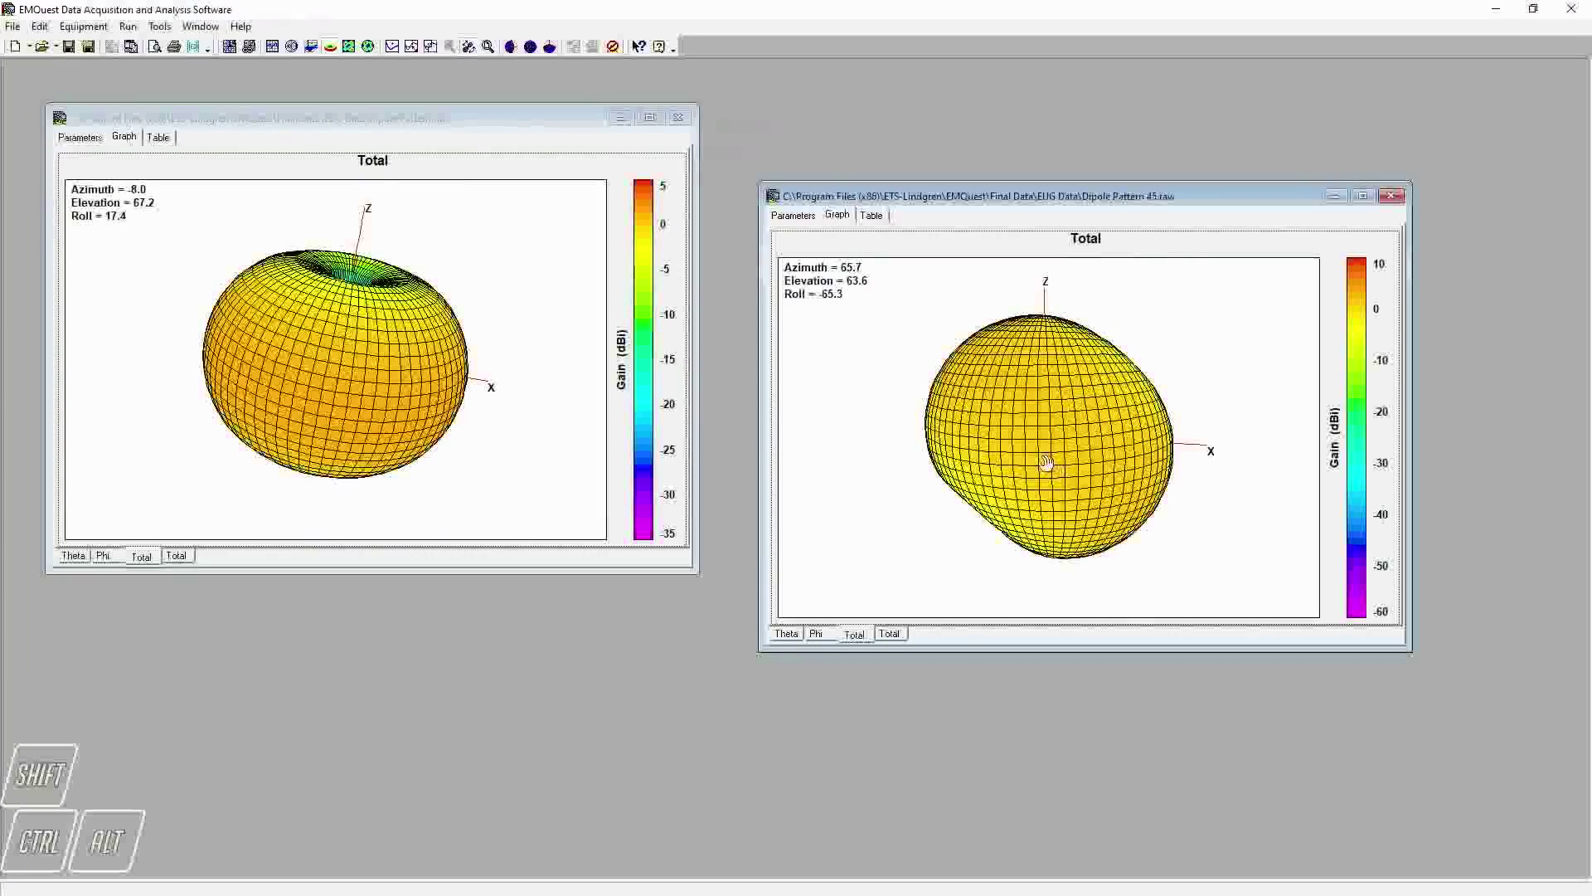
left_click_drag(468, 394, 611, 353)
left_click_drag(1020, 409, 1023, 445)
mouse_move(544, 413)
left_mouse_down()
mouse_move(390, 407)
mouse_move(561, 370)
mouse_move(548, 427)
left_mouse_up()
left_click_drag(1006, 452, 995, 408)
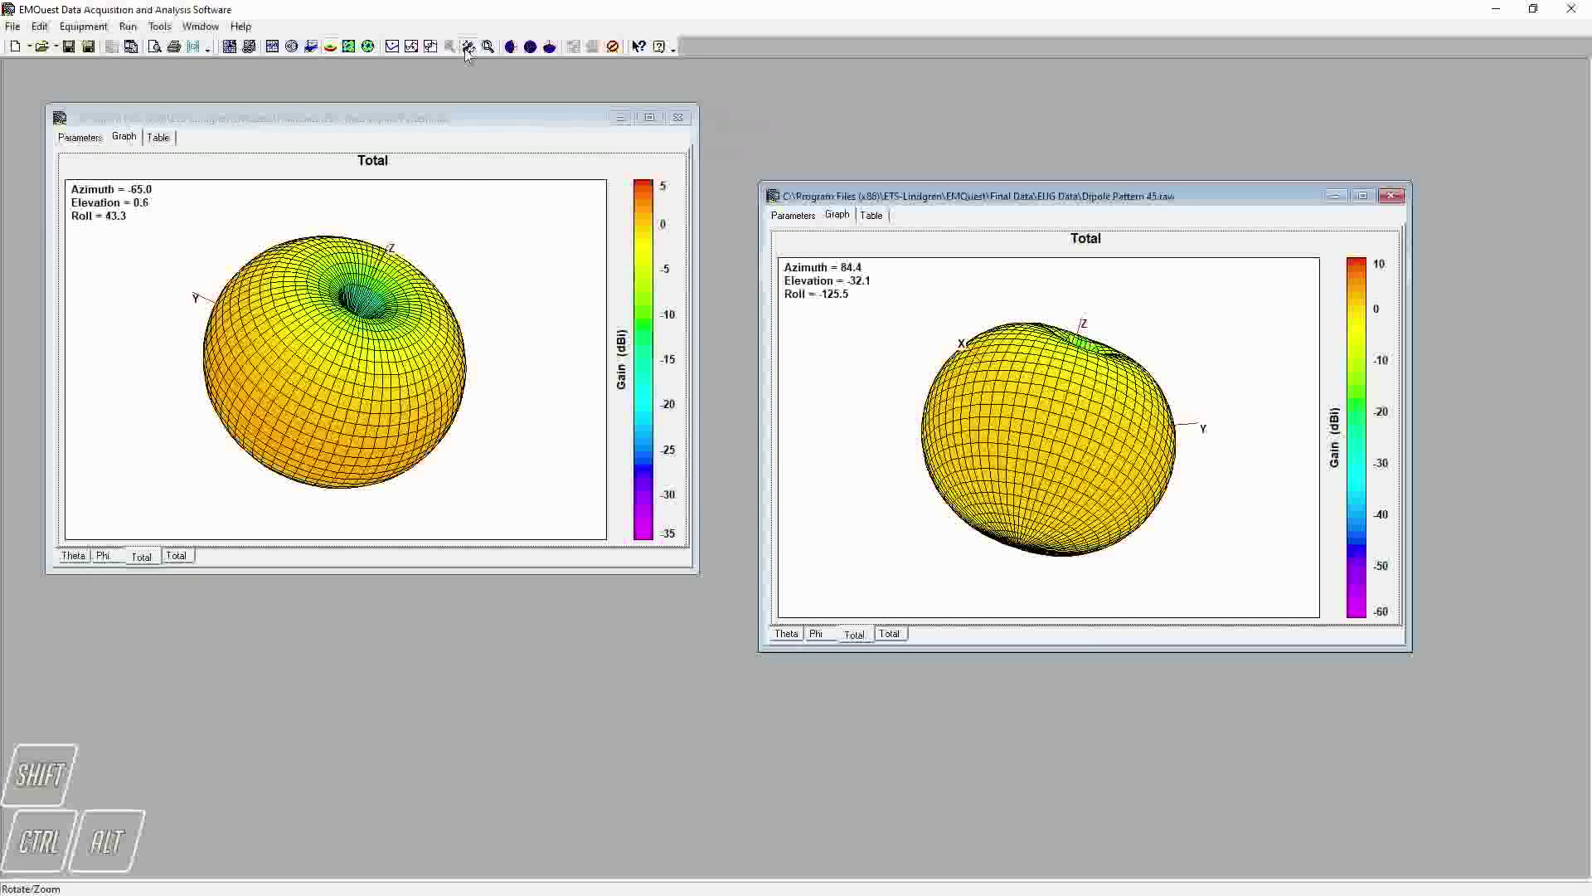
left_click(286, 359)
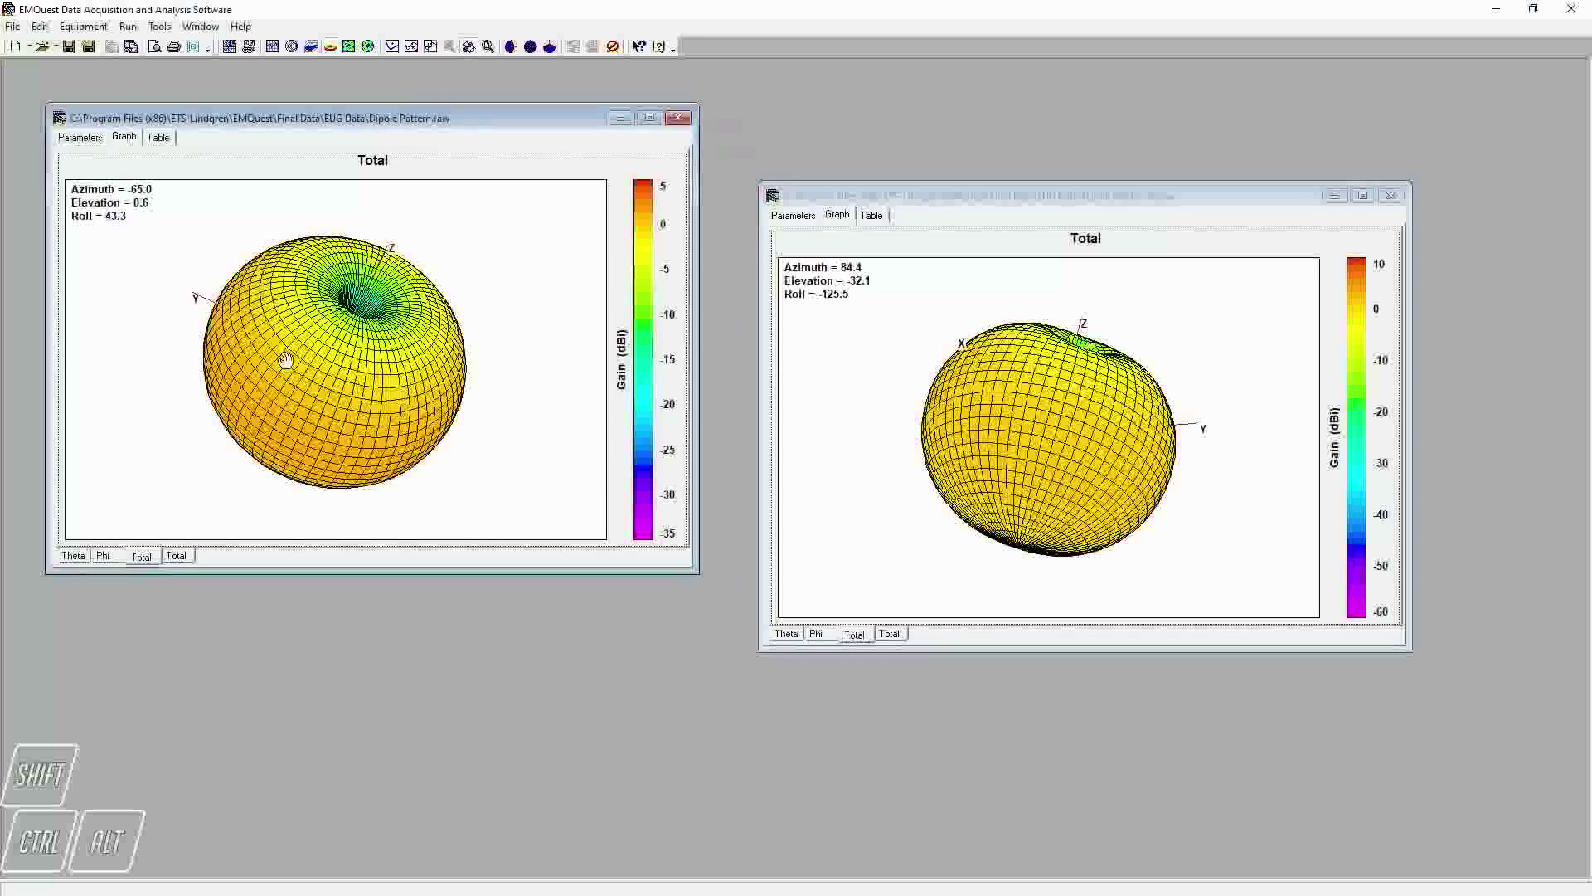
left_click(340, 368)
left_click_drag(340, 367, 398, 274)
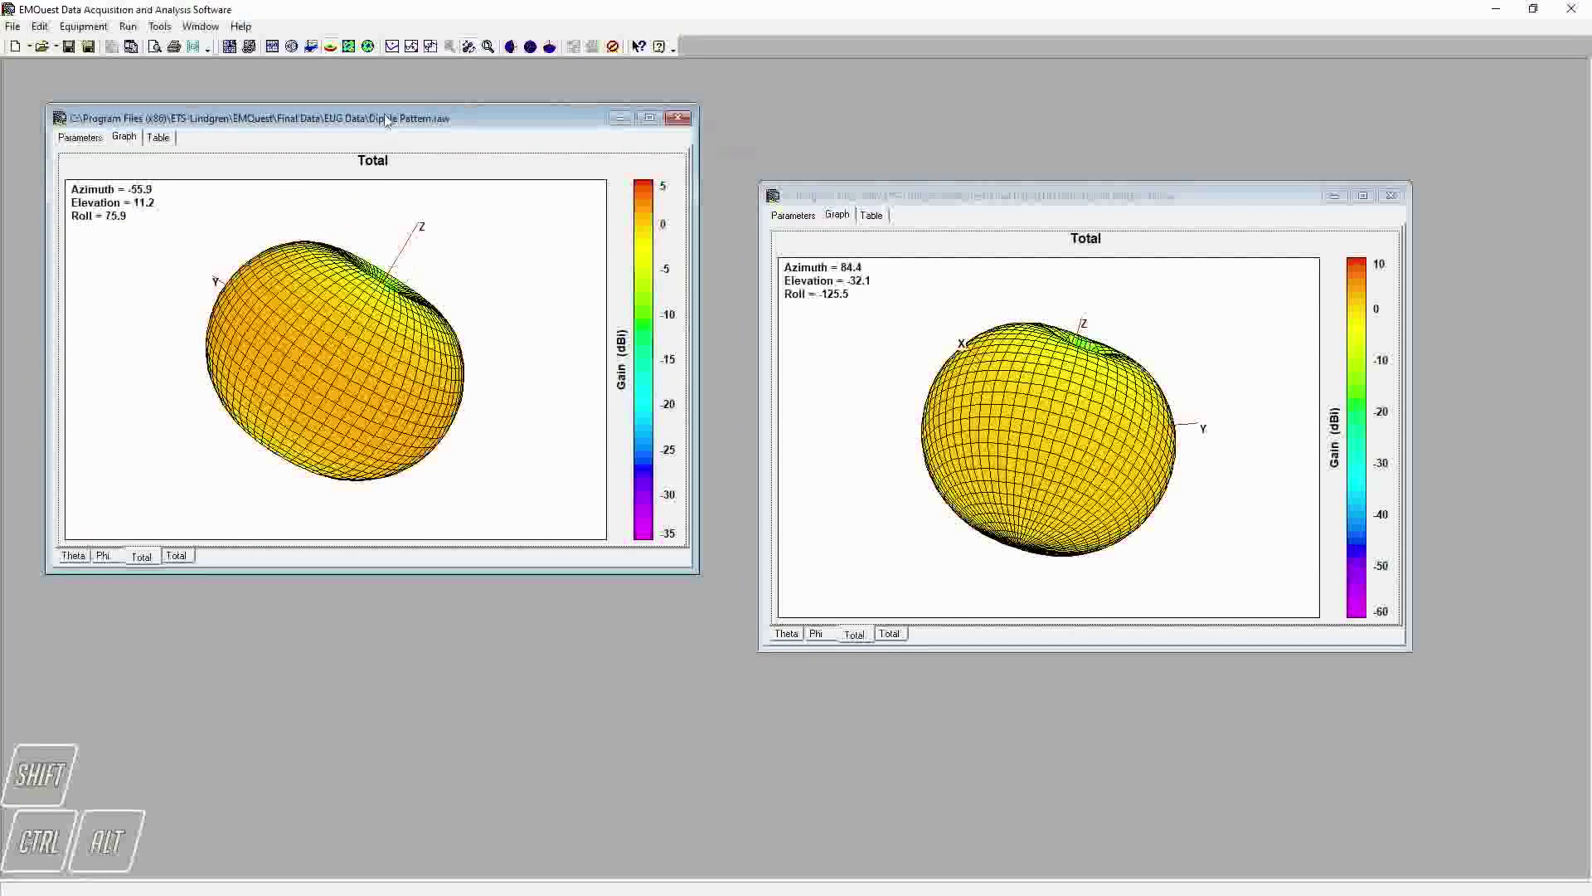
left_click(394, 50)
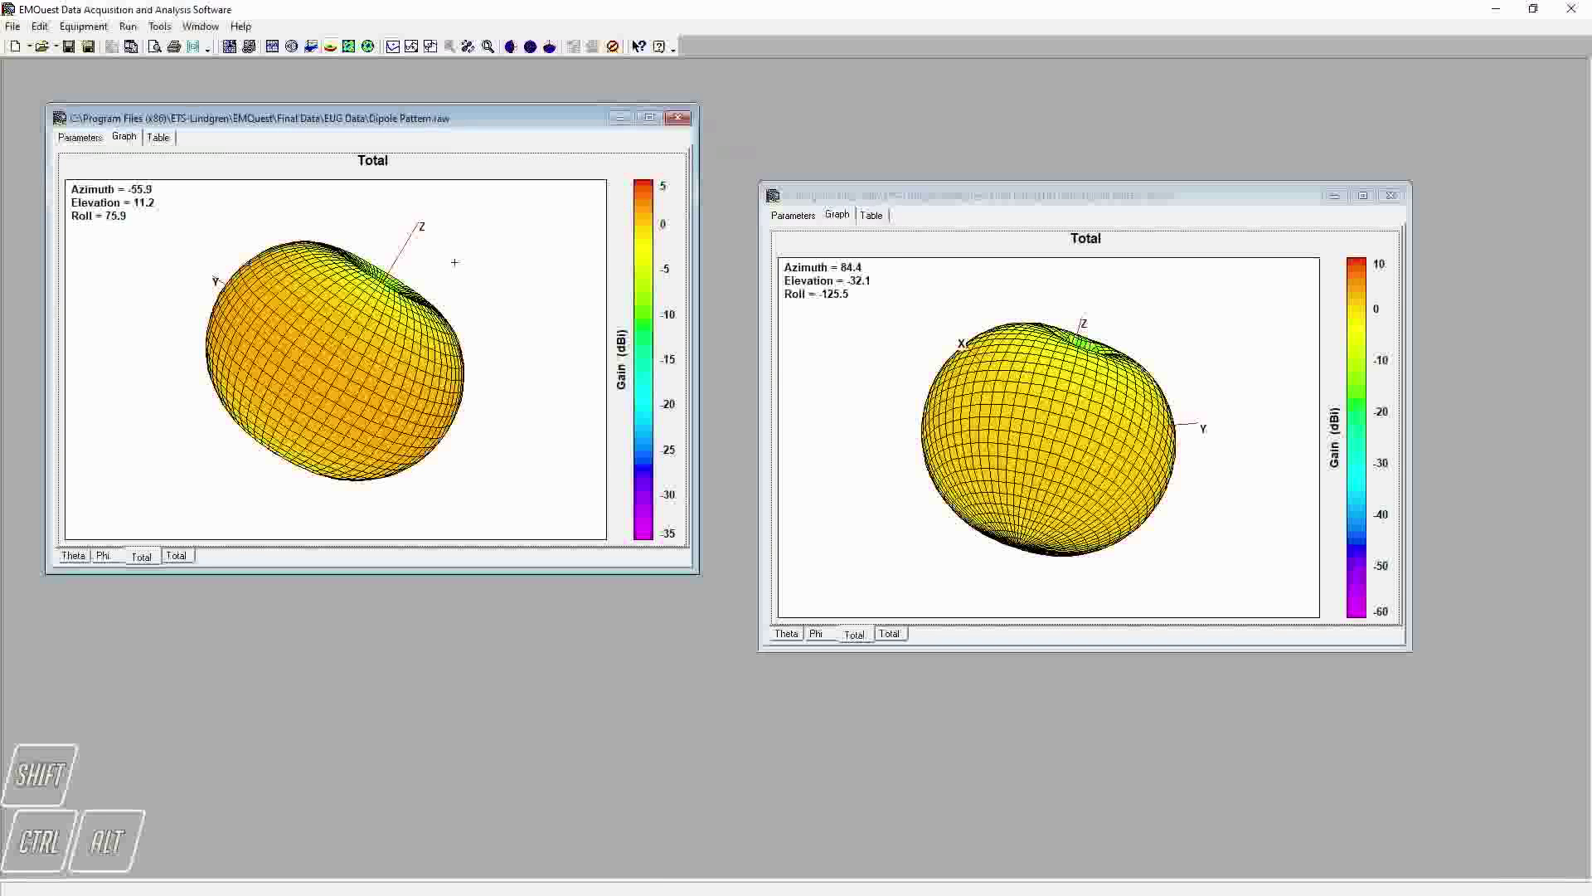
left_click(394, 47)
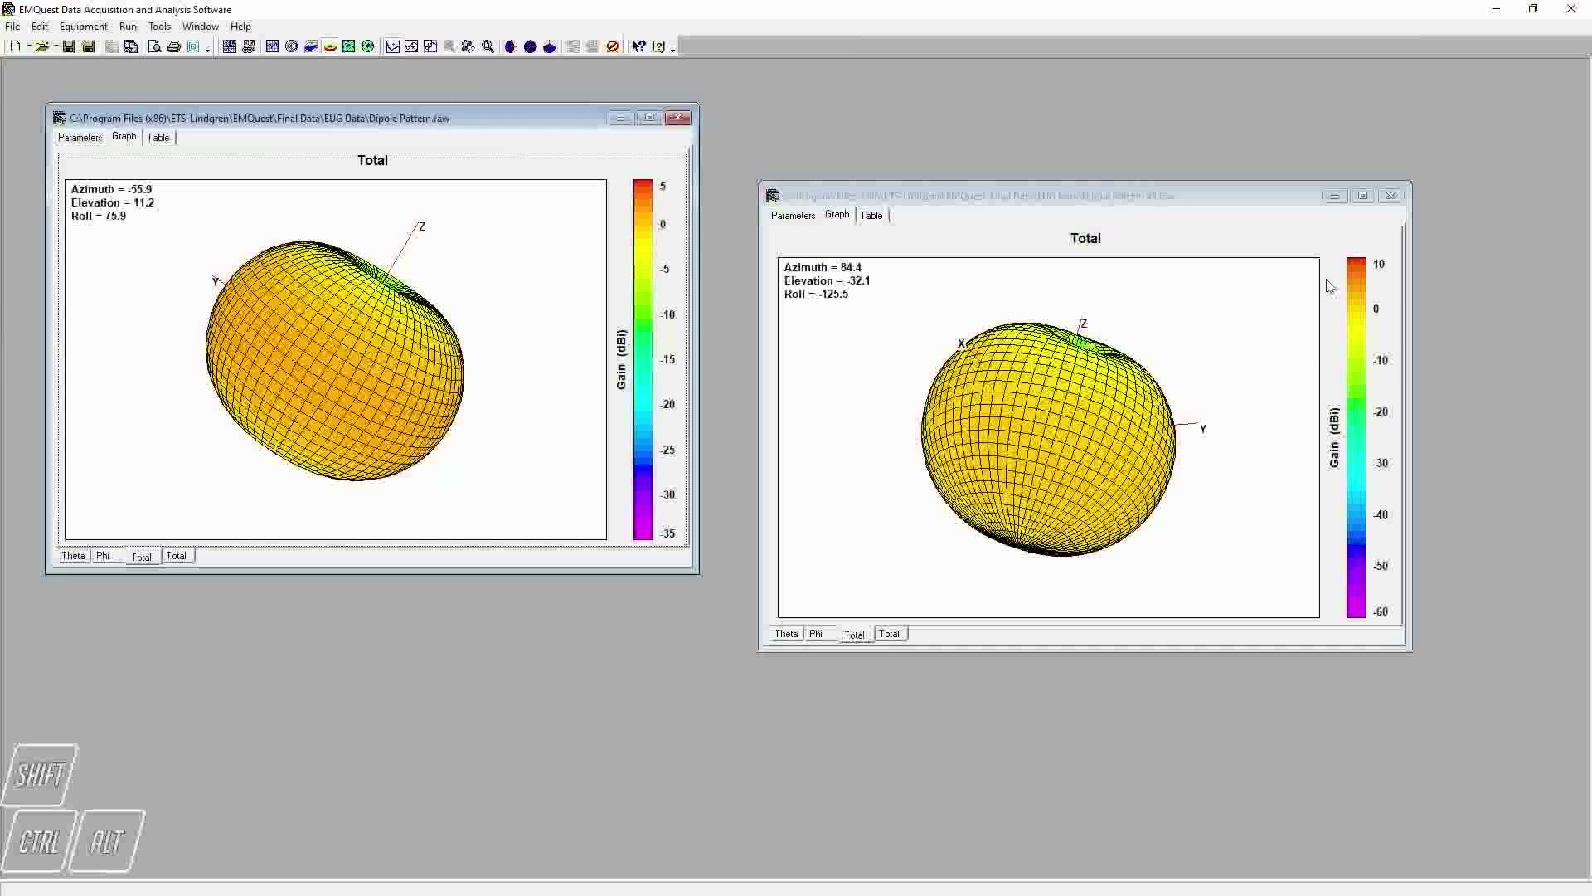
Show the data set and frequency sliders for the Dipole Pattern 45.raw graph and switch its 3-D pattern to Data Set 2.
left_click(1383, 252)
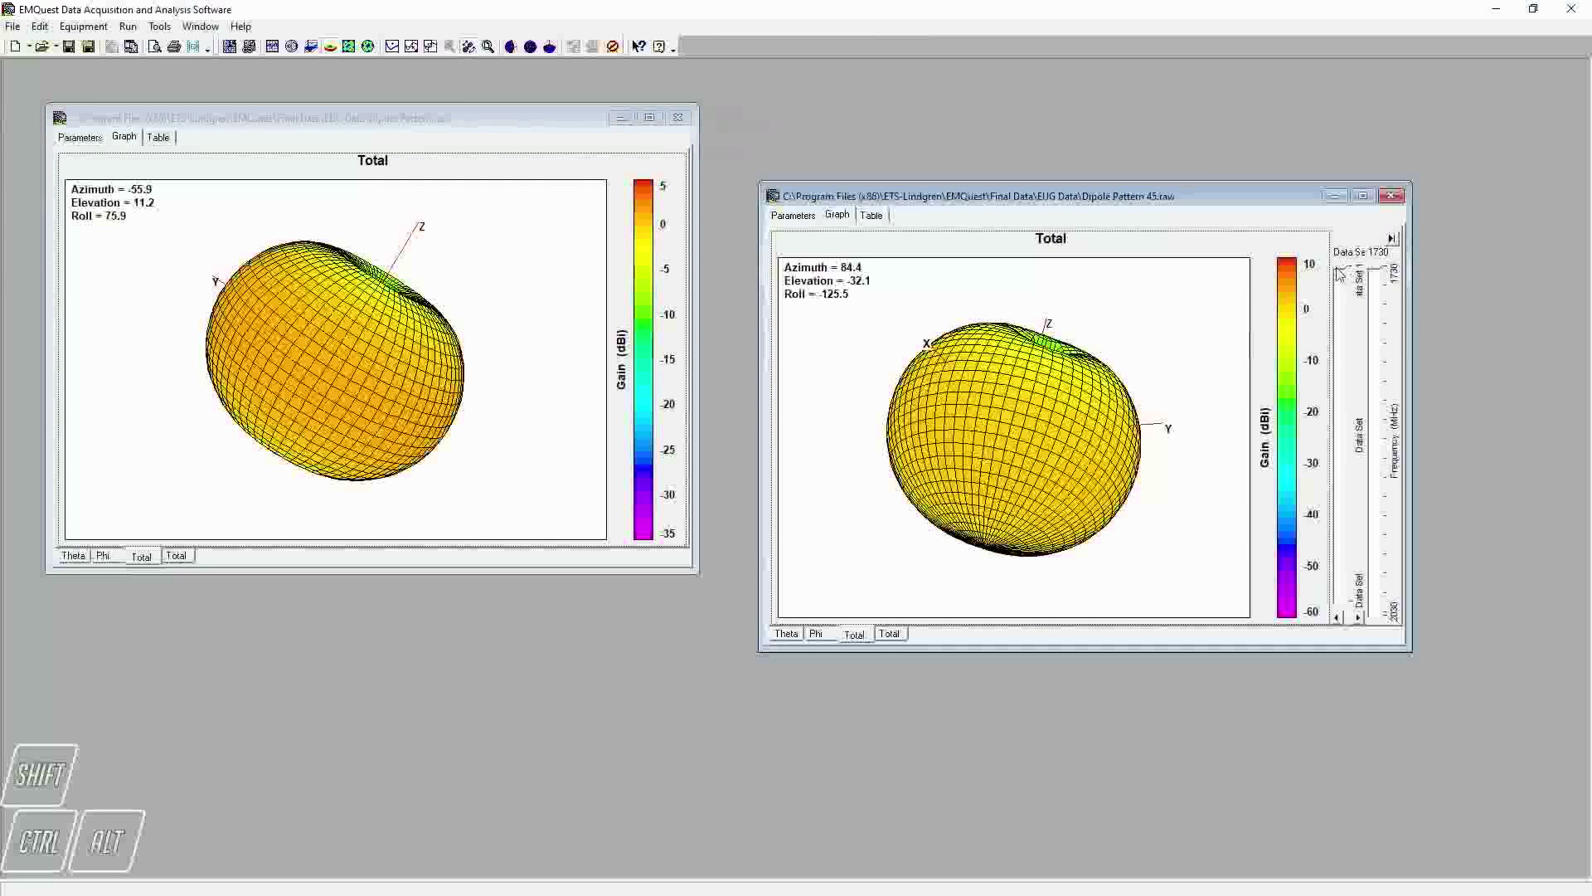
left_click_drag(1345, 360, 1324, 328)
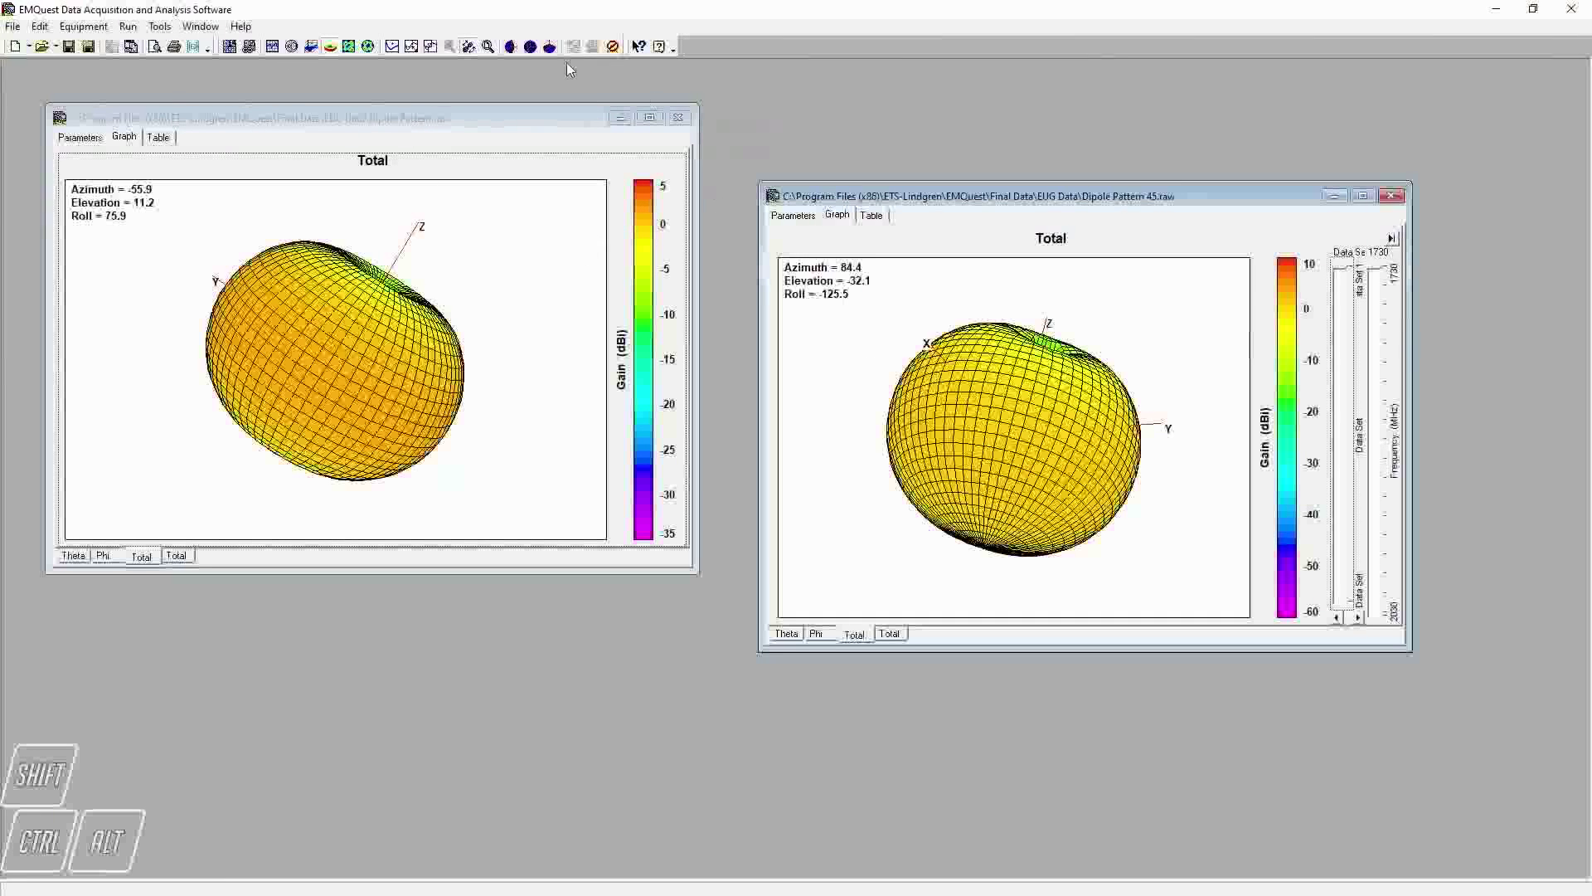
left_click(467, 47)
left_click_drag(995, 415, 962, 489)
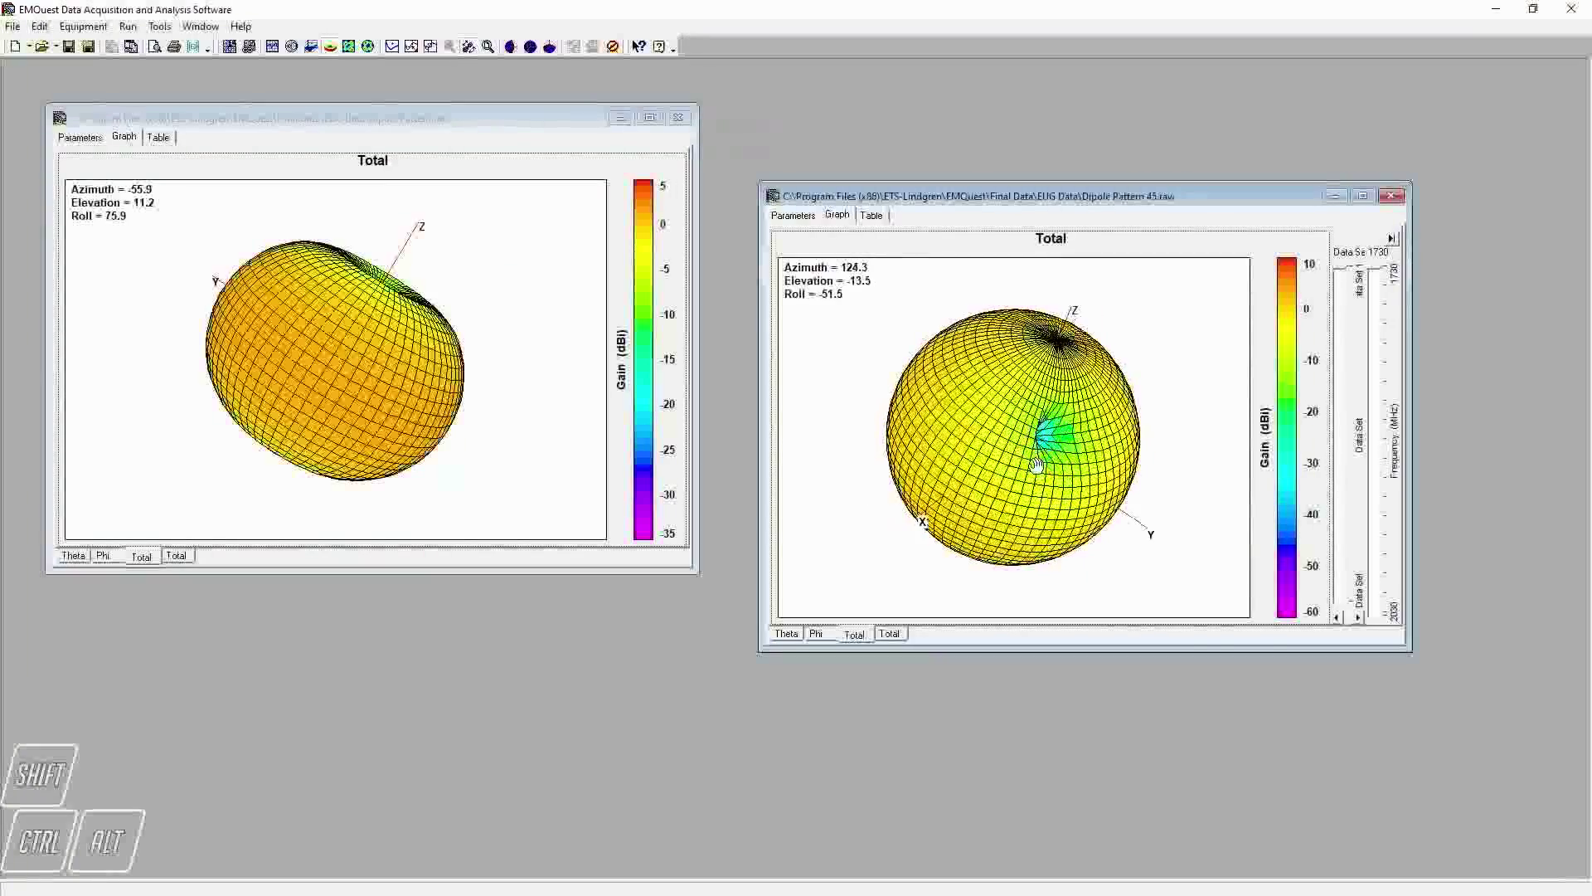
left_click(1342, 269)
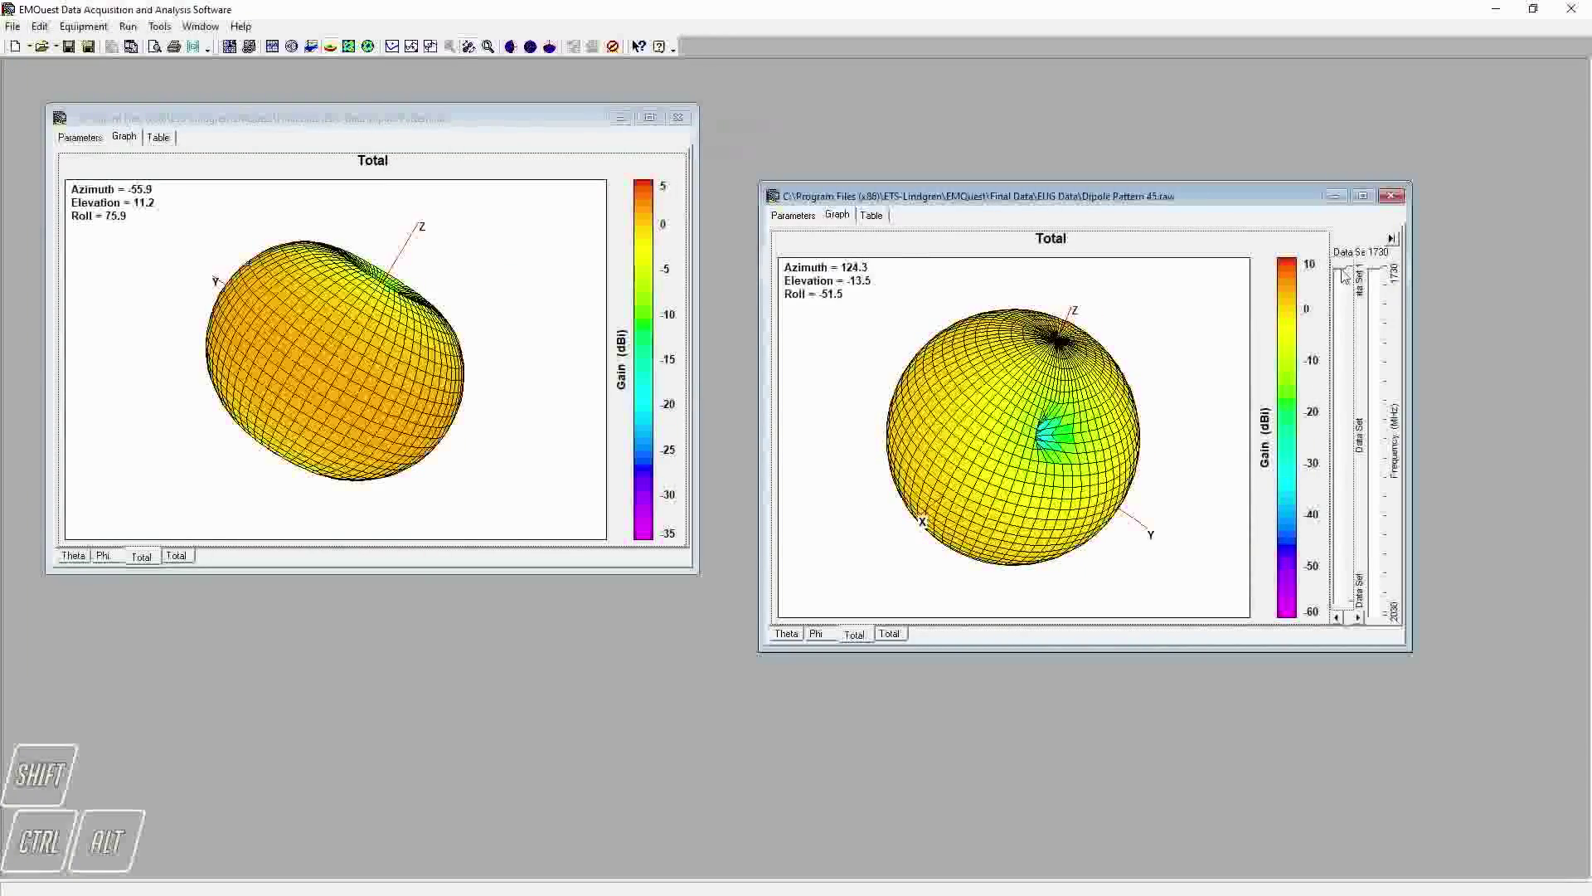
left_click_drag(1335, 399, 1339, 603)
left_click_drag(1269, 669, 1298, 572)
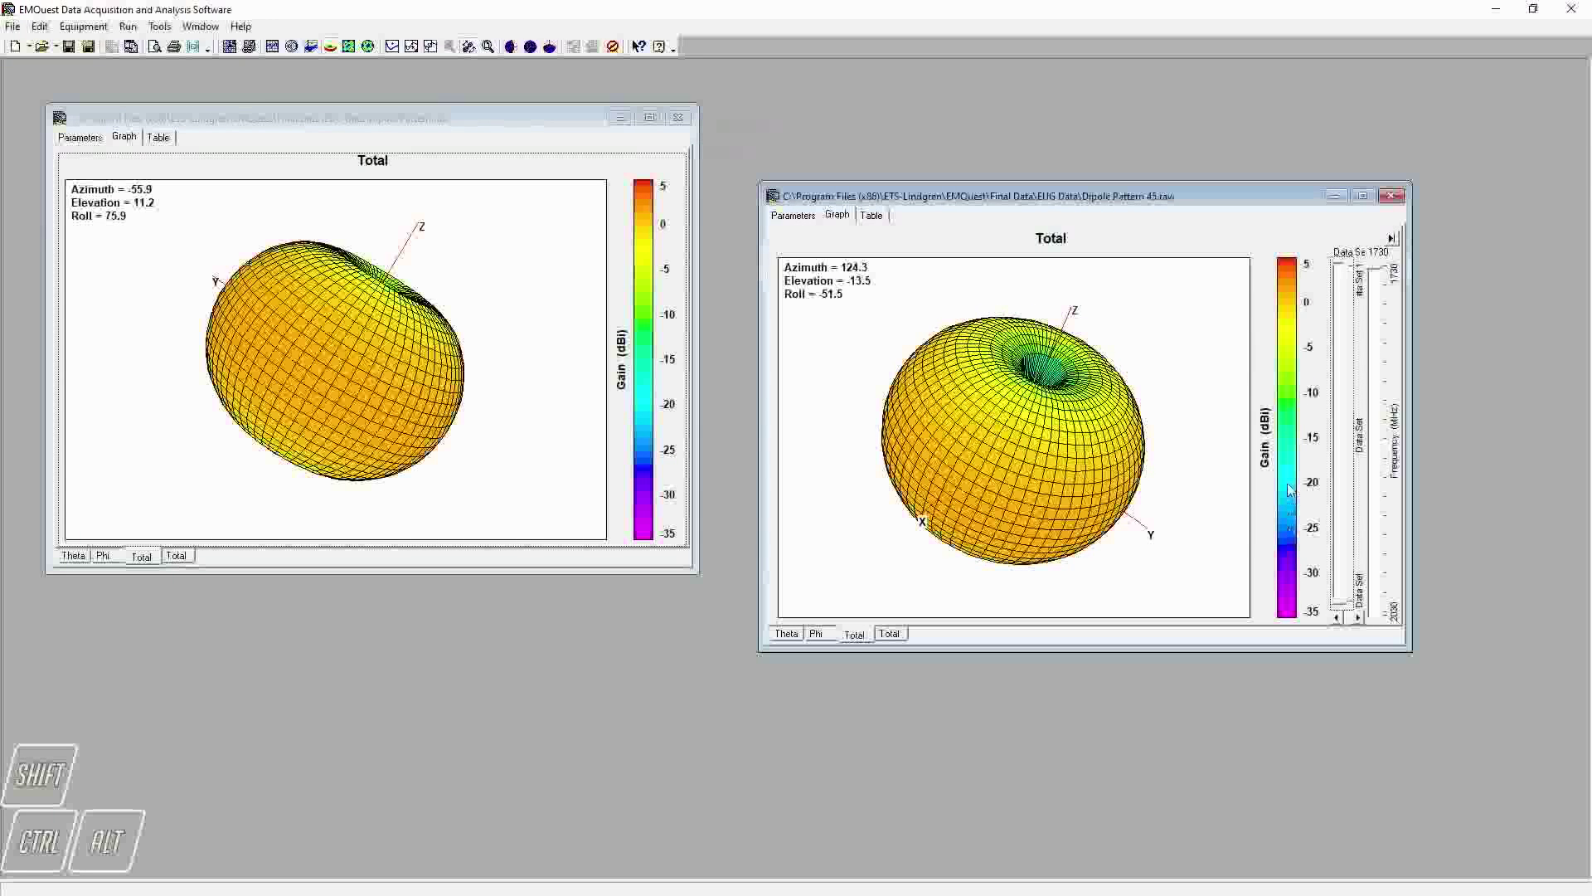
In the Dipole Pattern 45.raw graph settings, reduce the dataset by 1 dimension and apply it.
double_click(1219, 356)
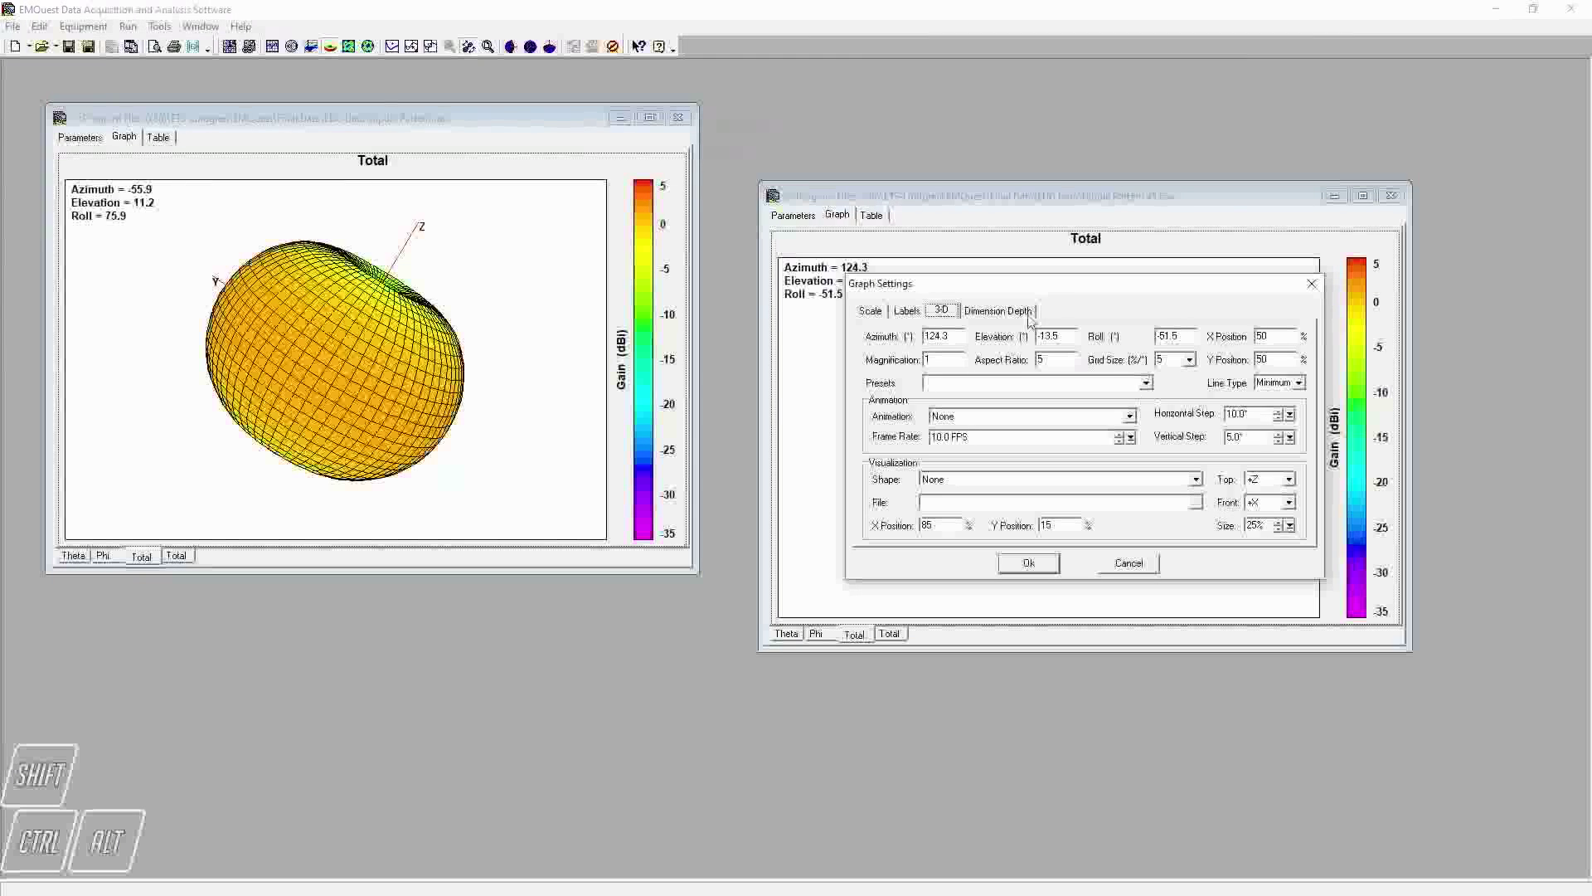
left_click(998, 311)
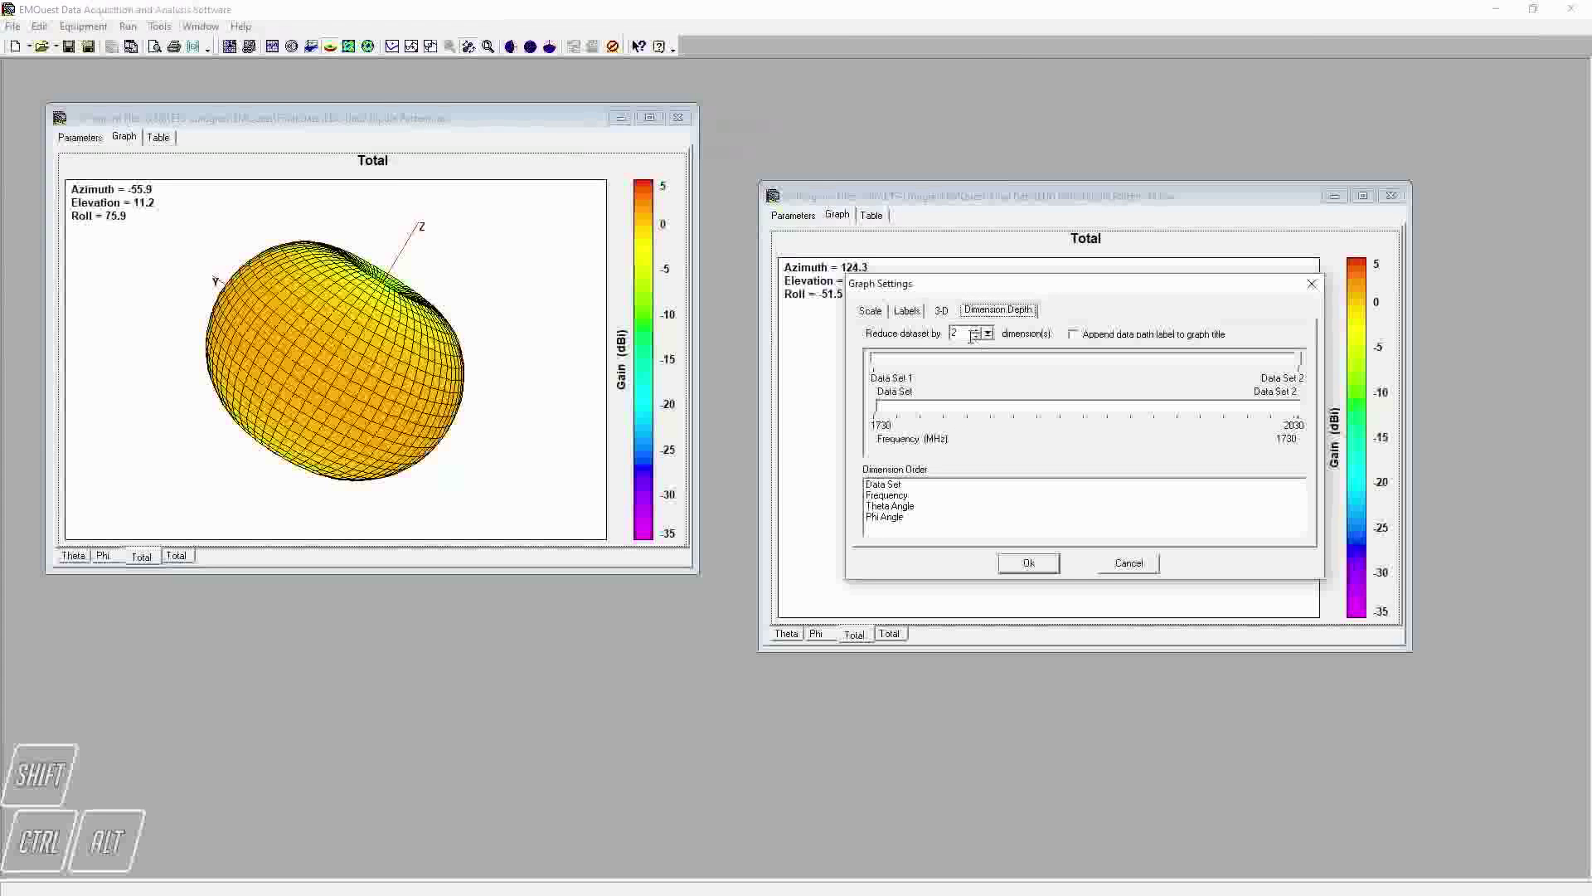
left_click(977, 337)
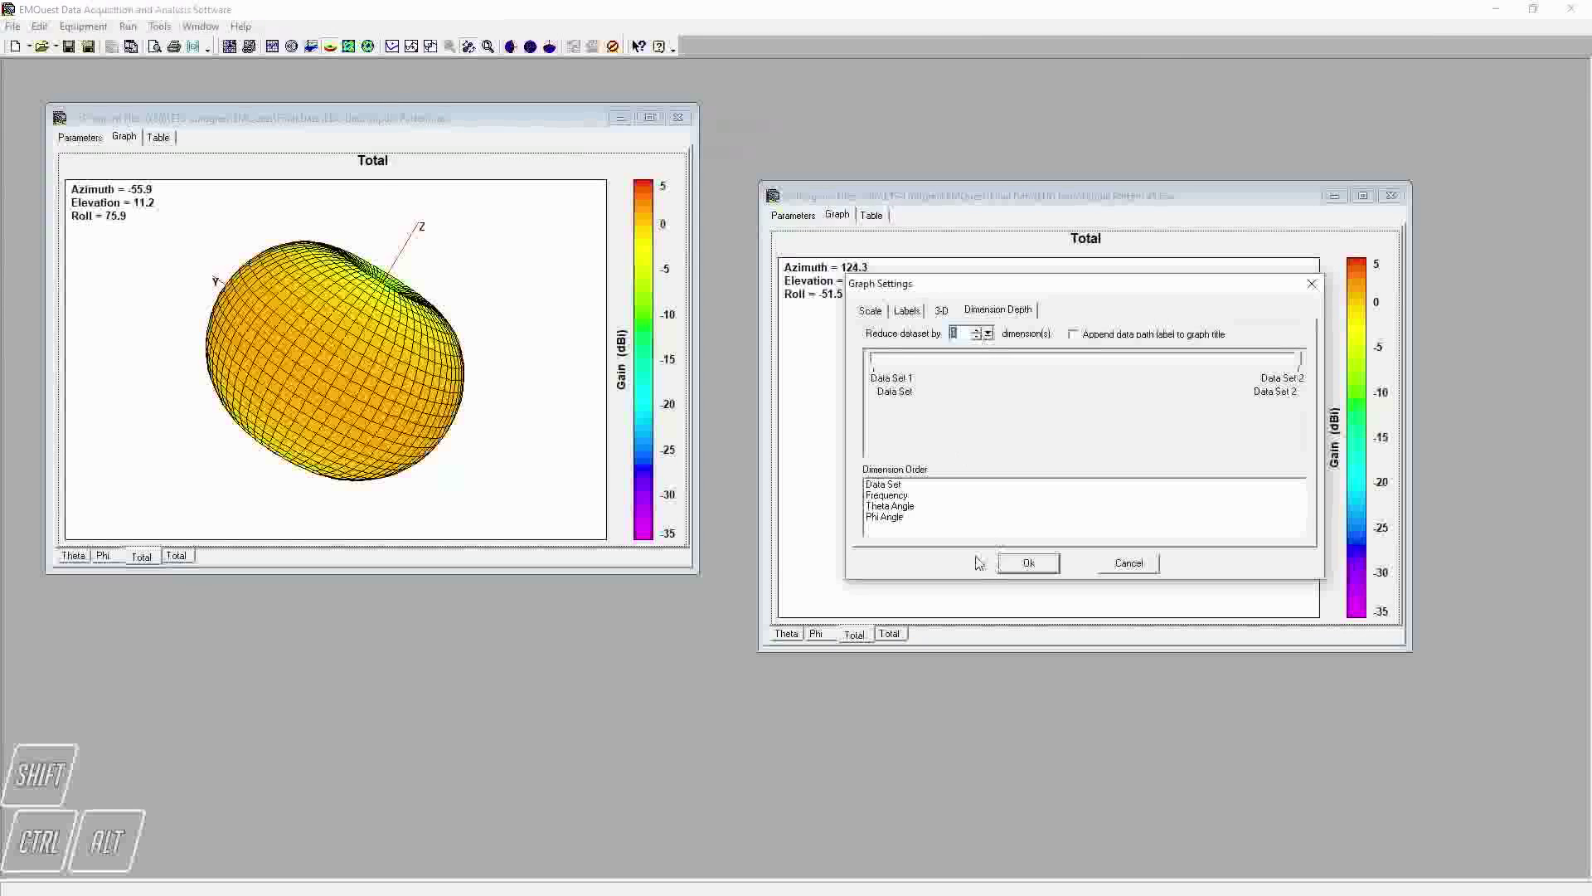
left_click(1021, 564)
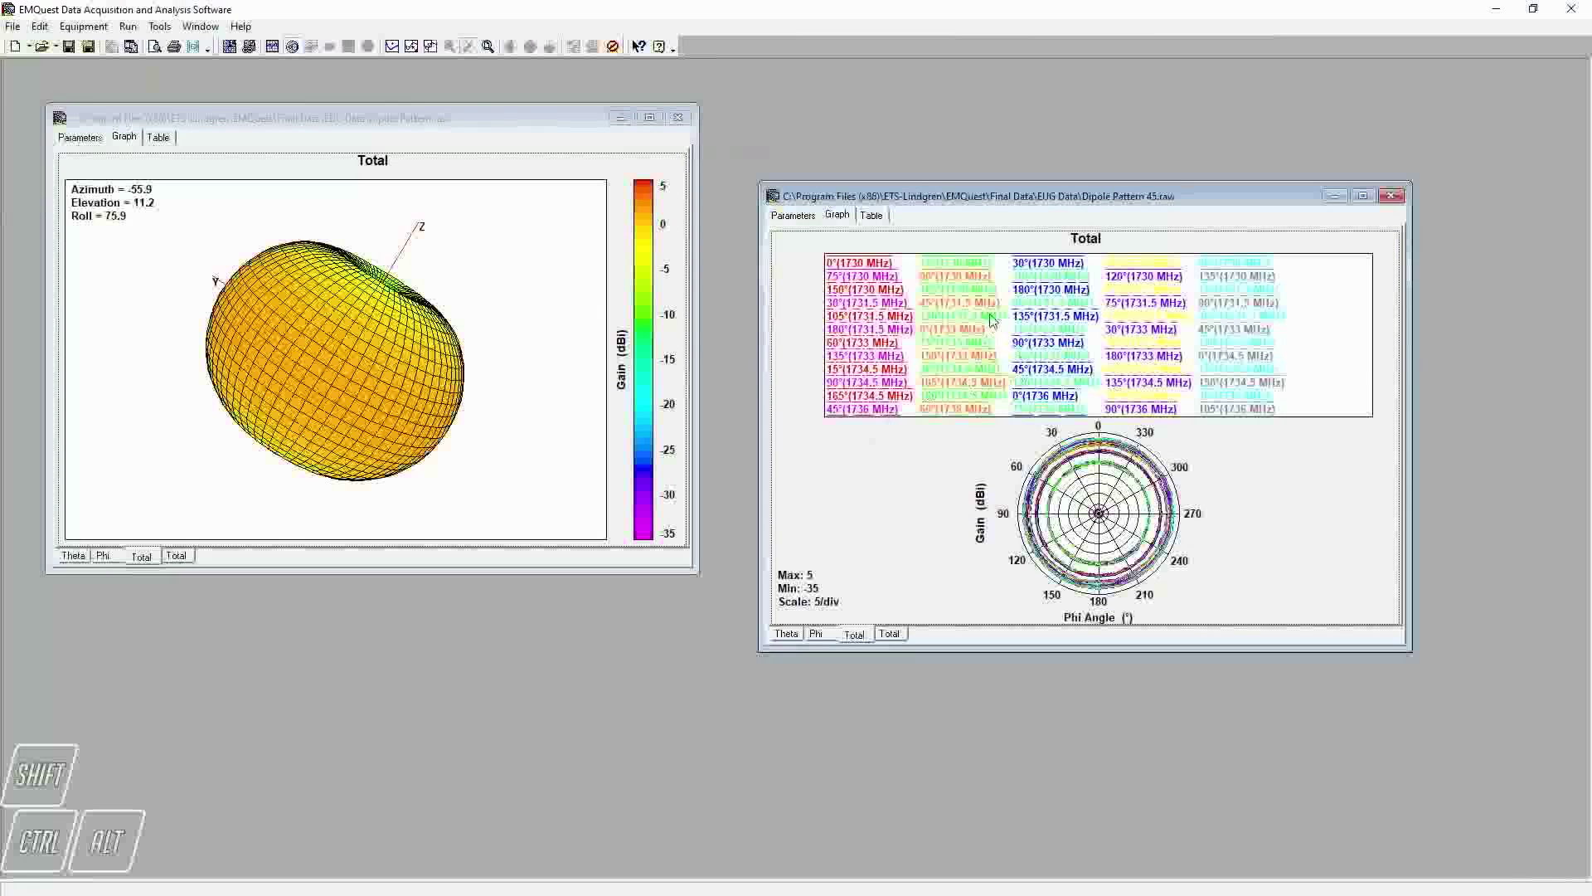
Change the graph's dimension depth so that the dataset is reduced by 3 dimensions.
left_click(393, 47)
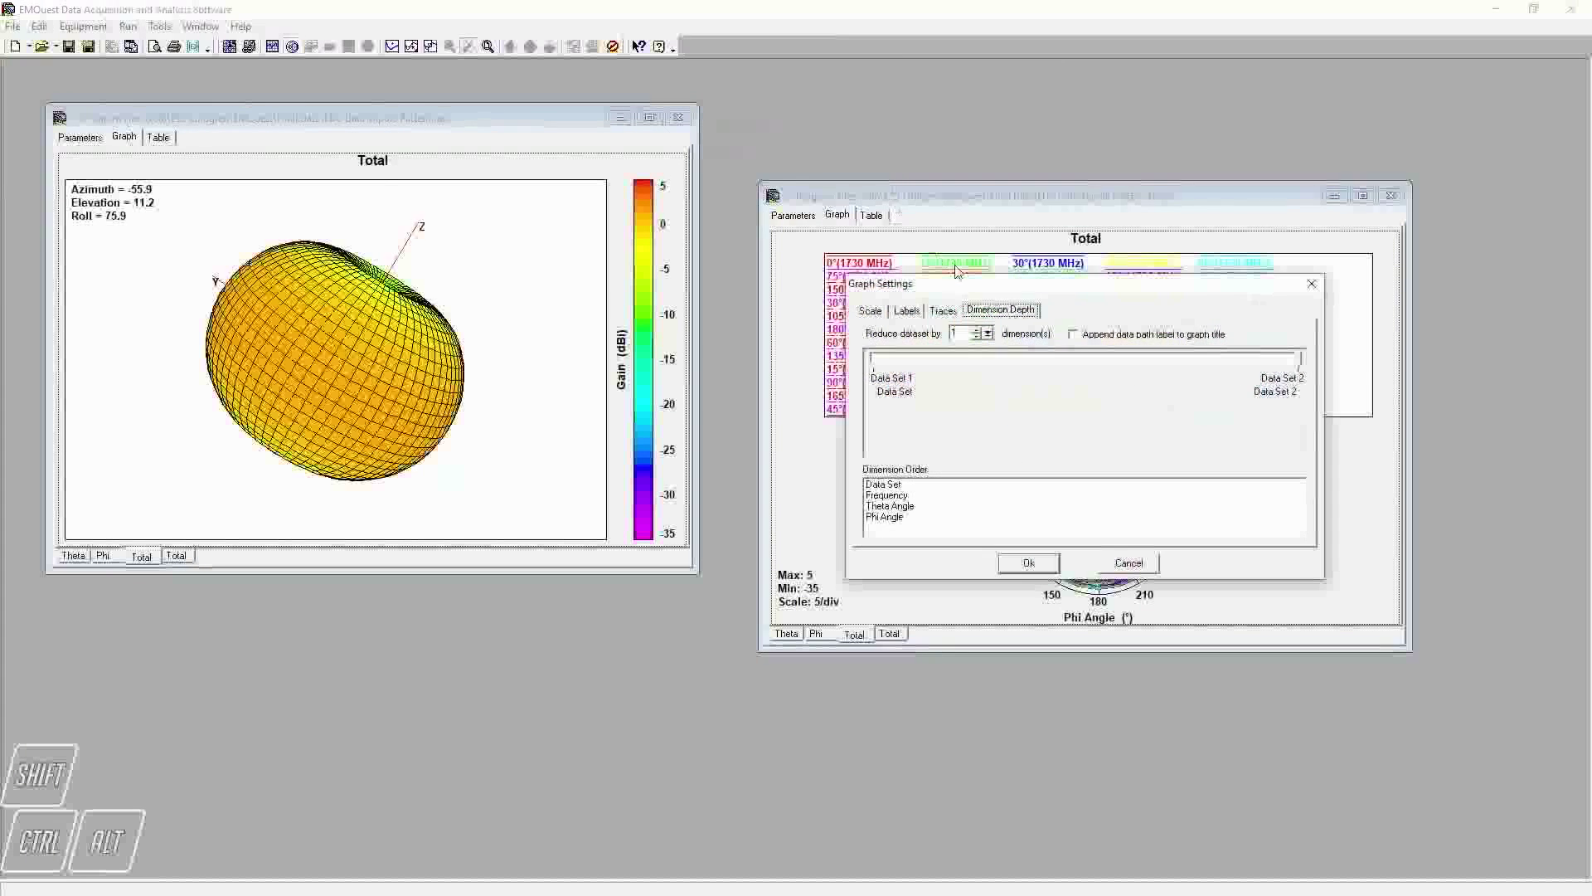
left_click(982, 329)
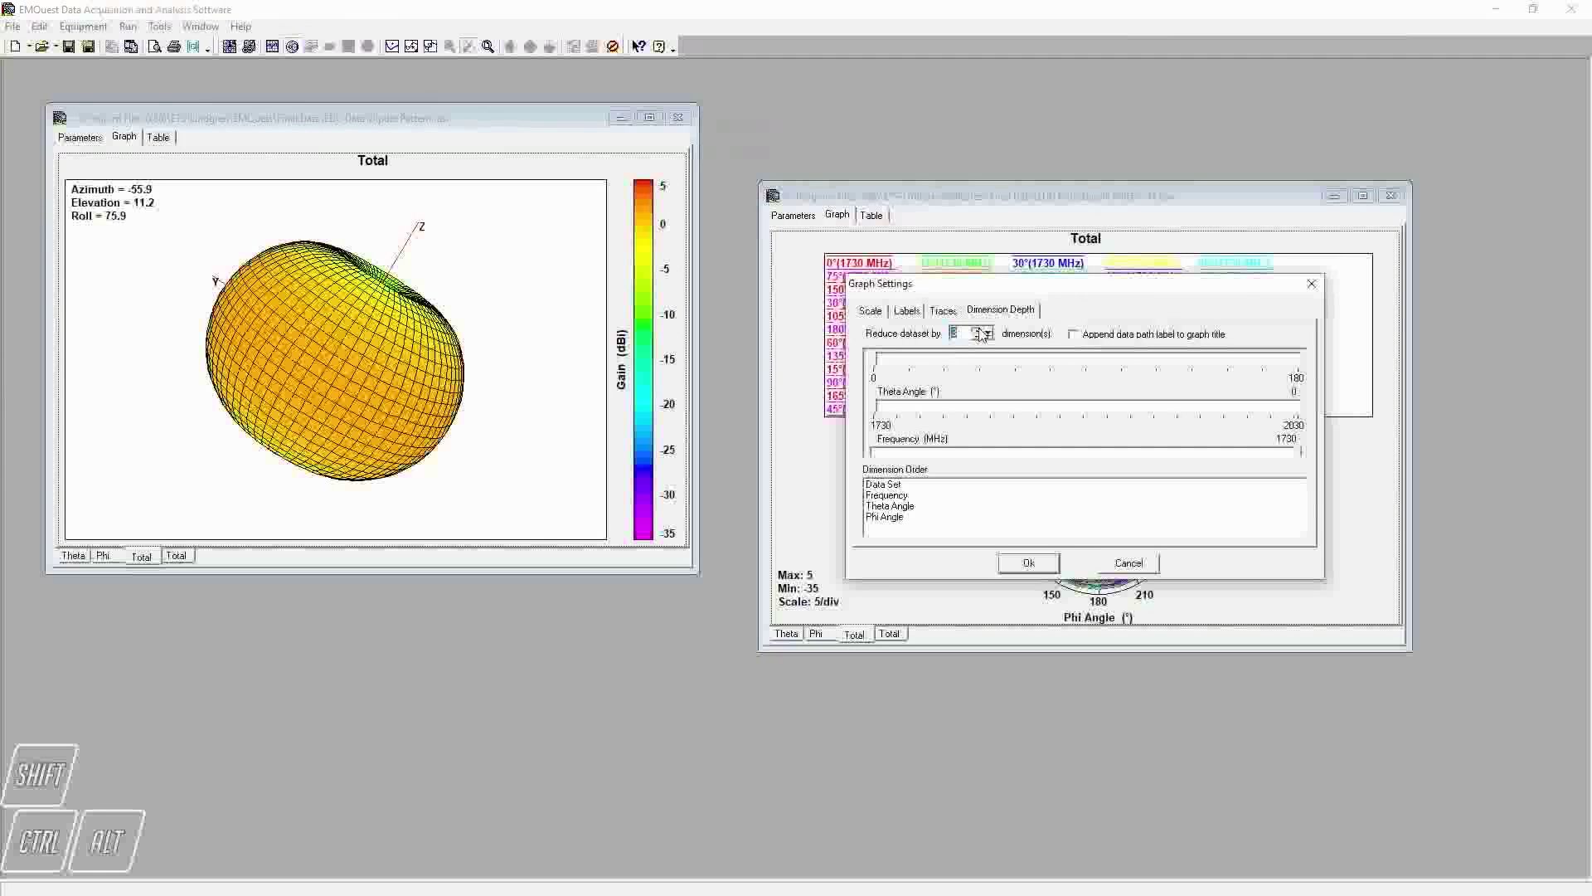
left_click(1026, 564)
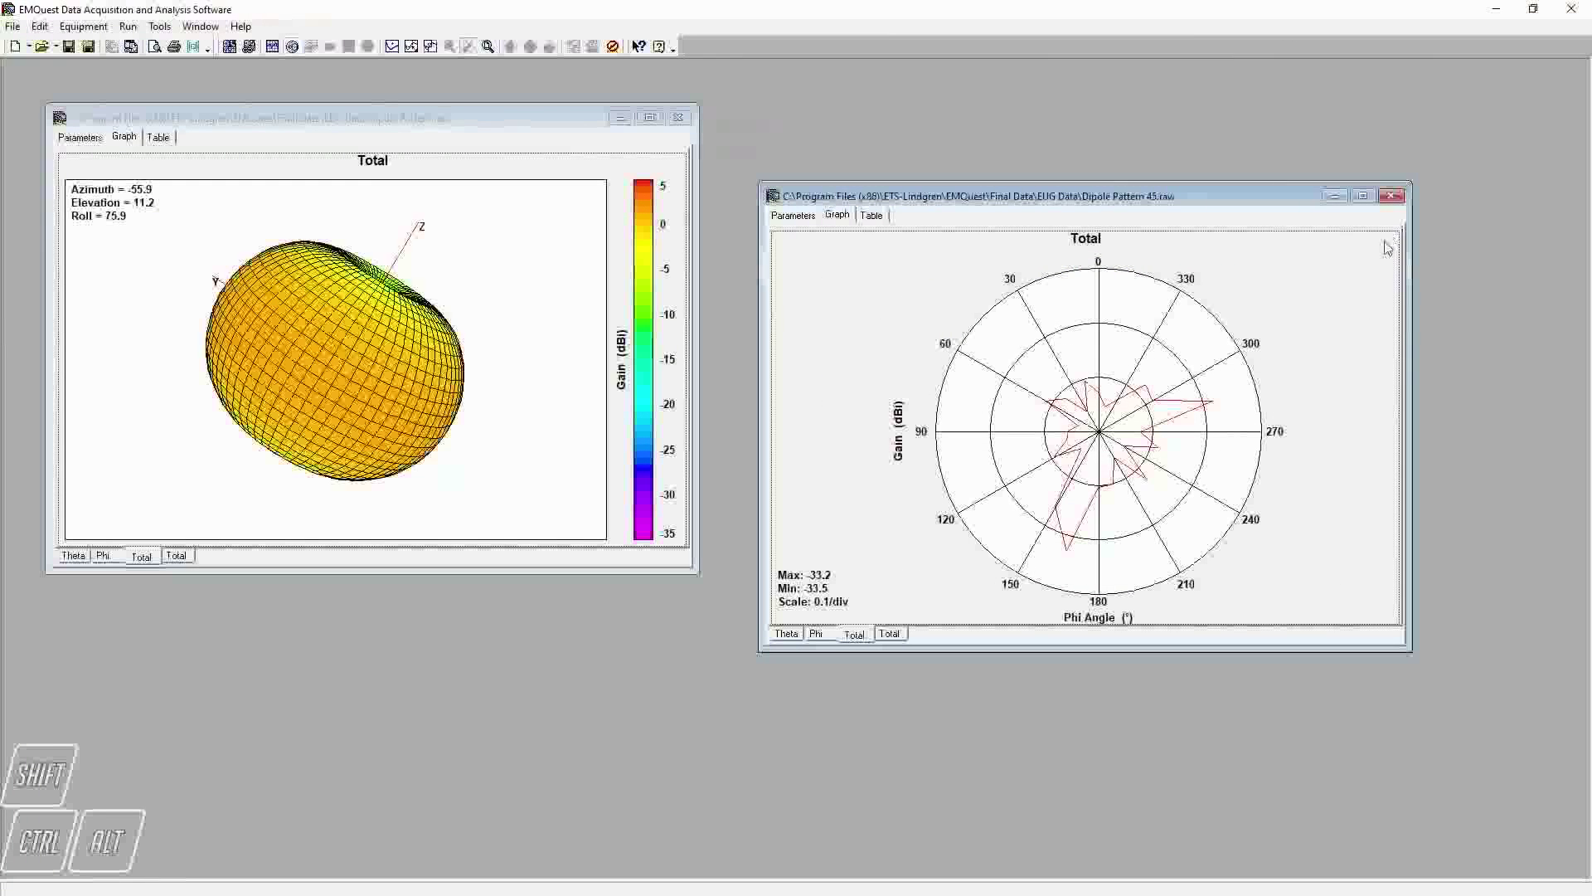
Reorder the graph's dimensions to place Data Set after Theta Angle, and reduce the dataset by 2 dimensions.
double_click(1077, 313)
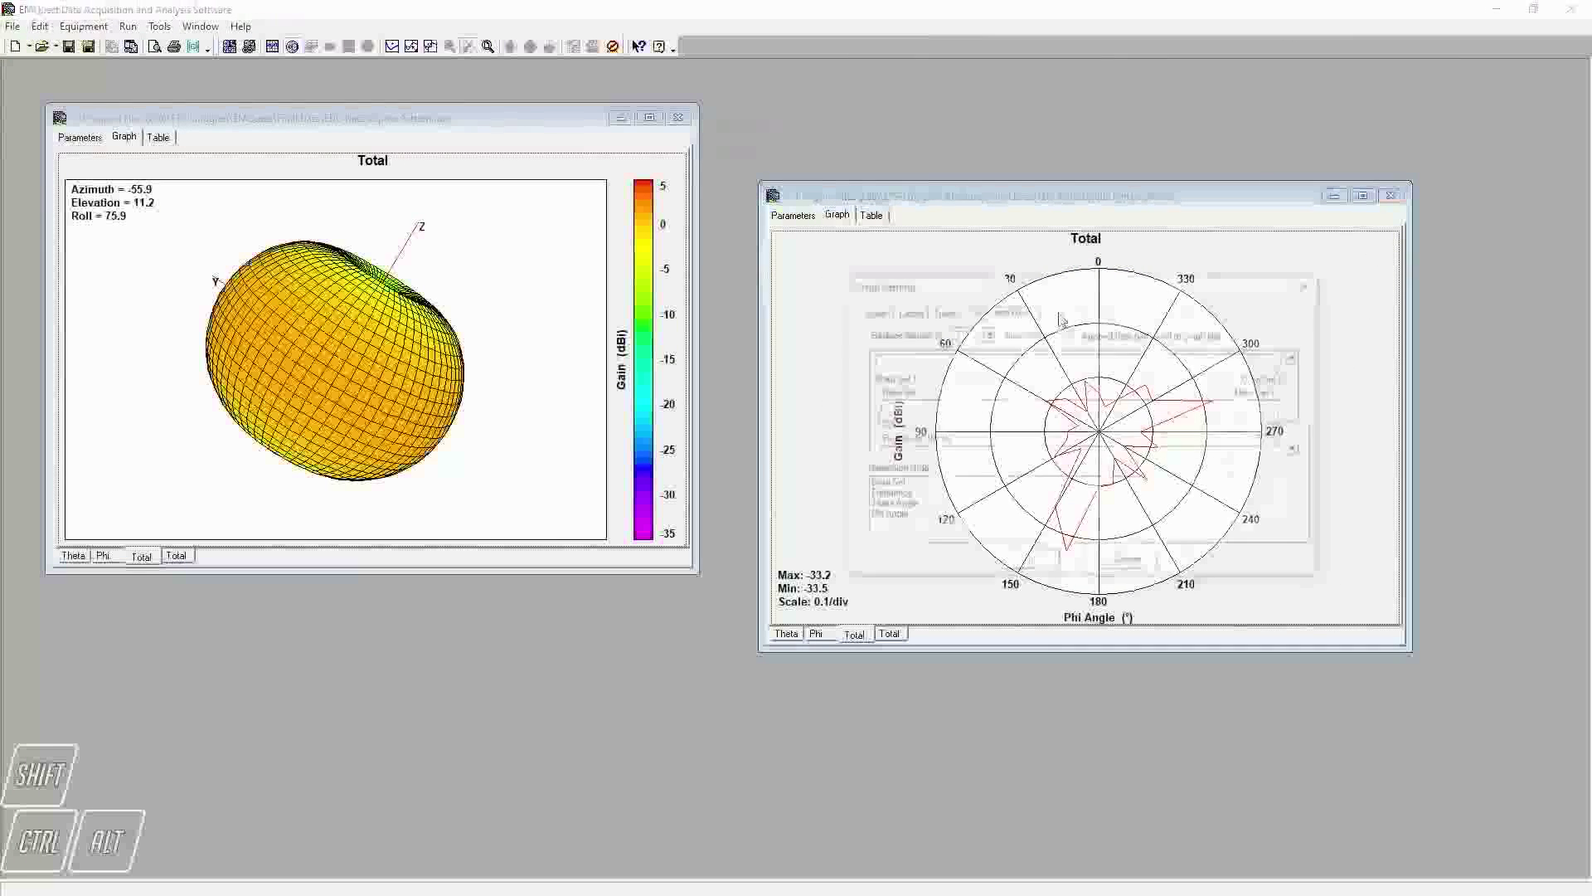
left_click(894, 486)
left_click_drag(894, 487, 899, 507)
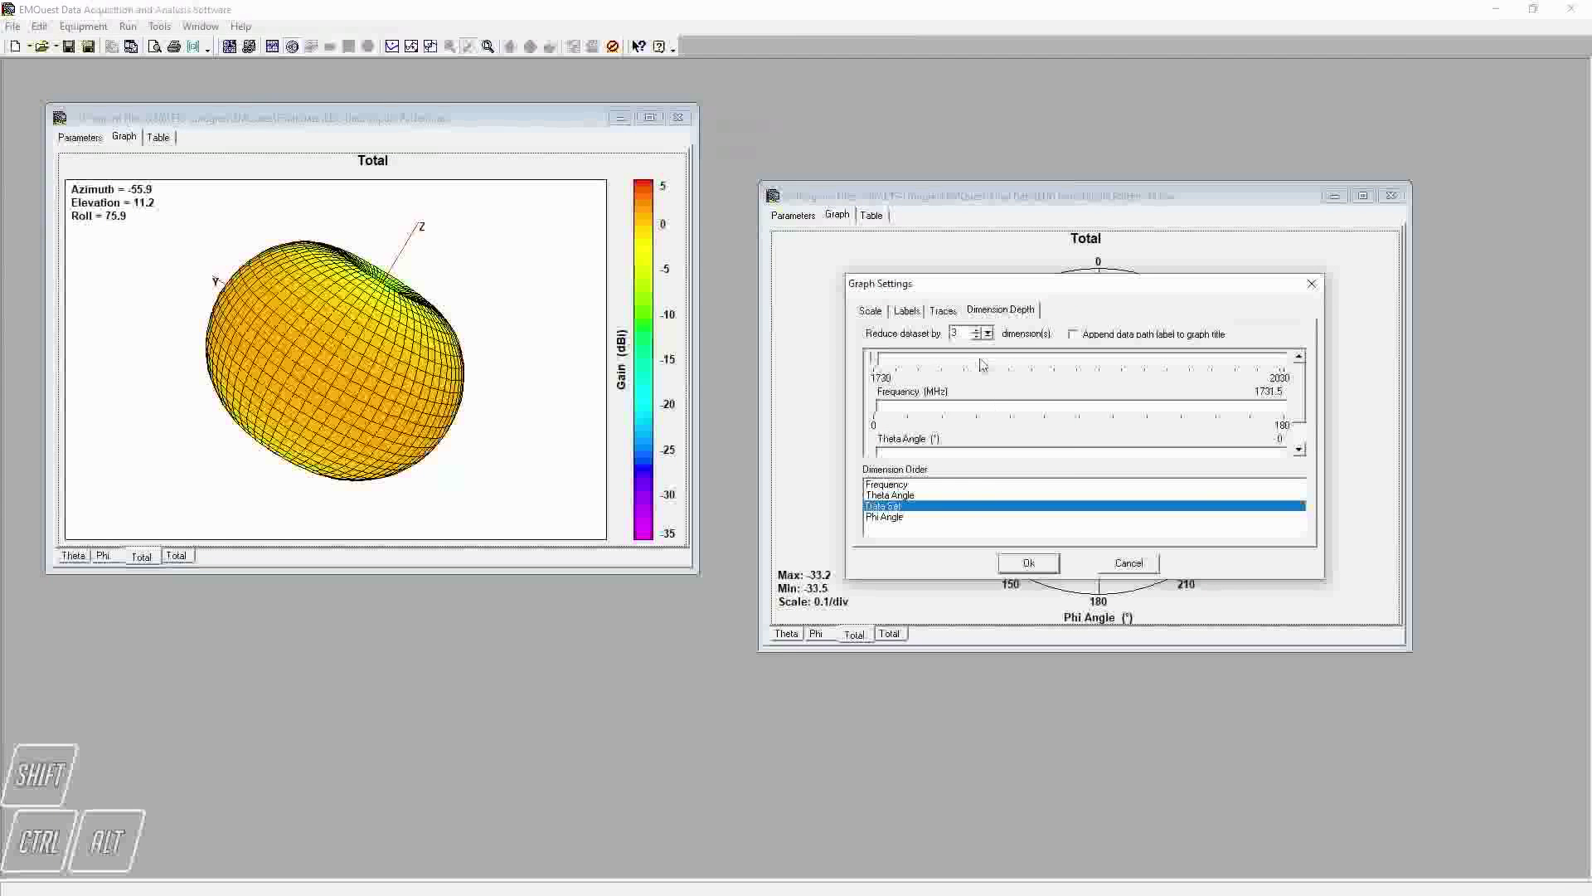
left_click(982, 338)
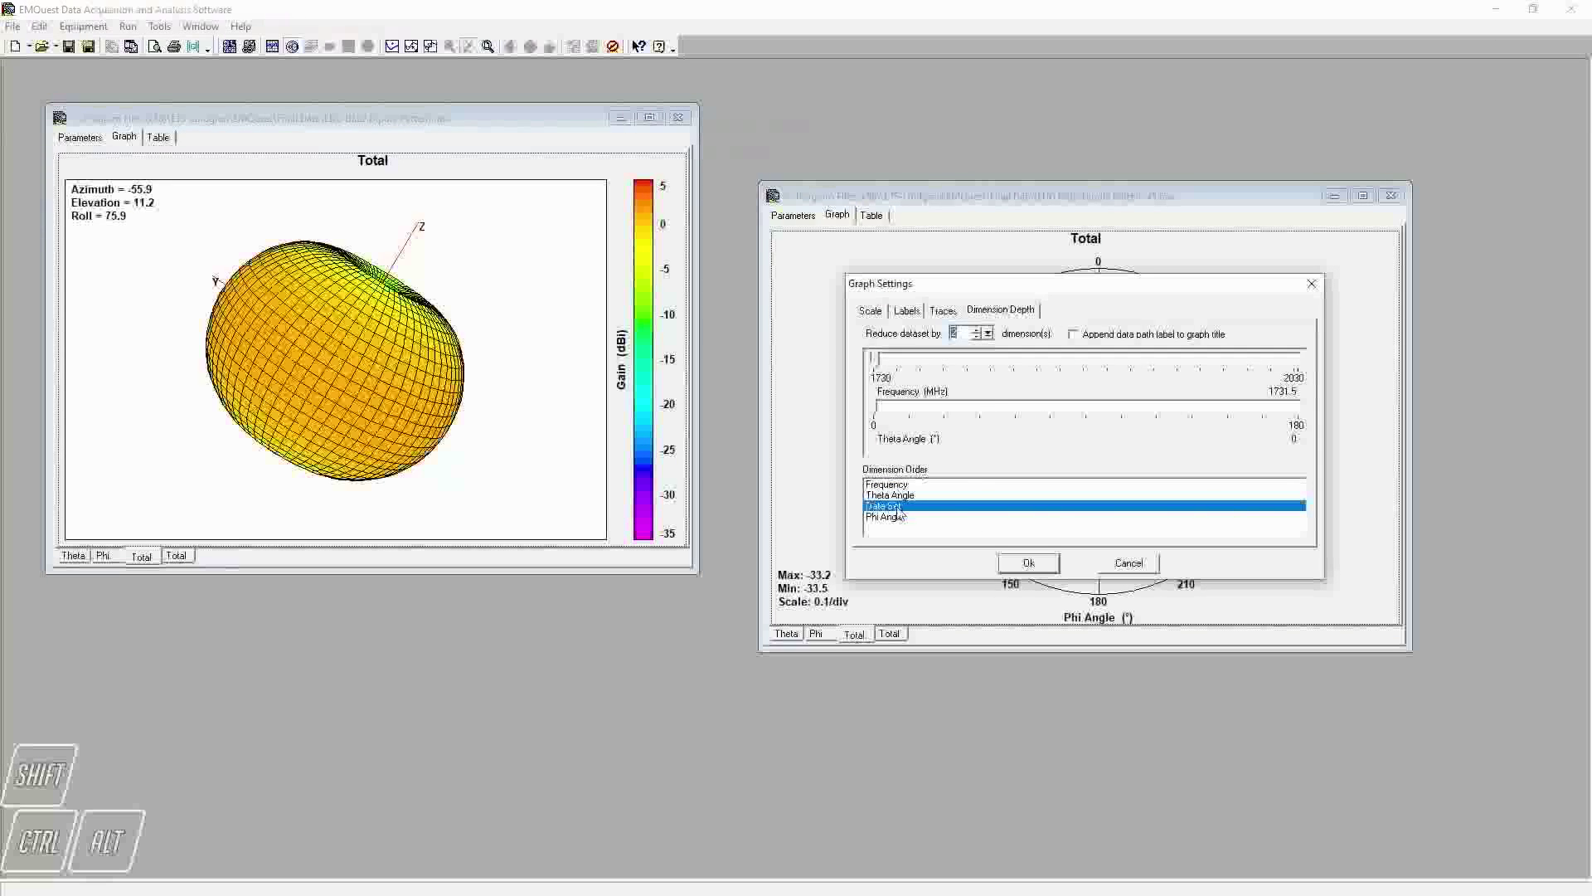
left_click(1028, 564)
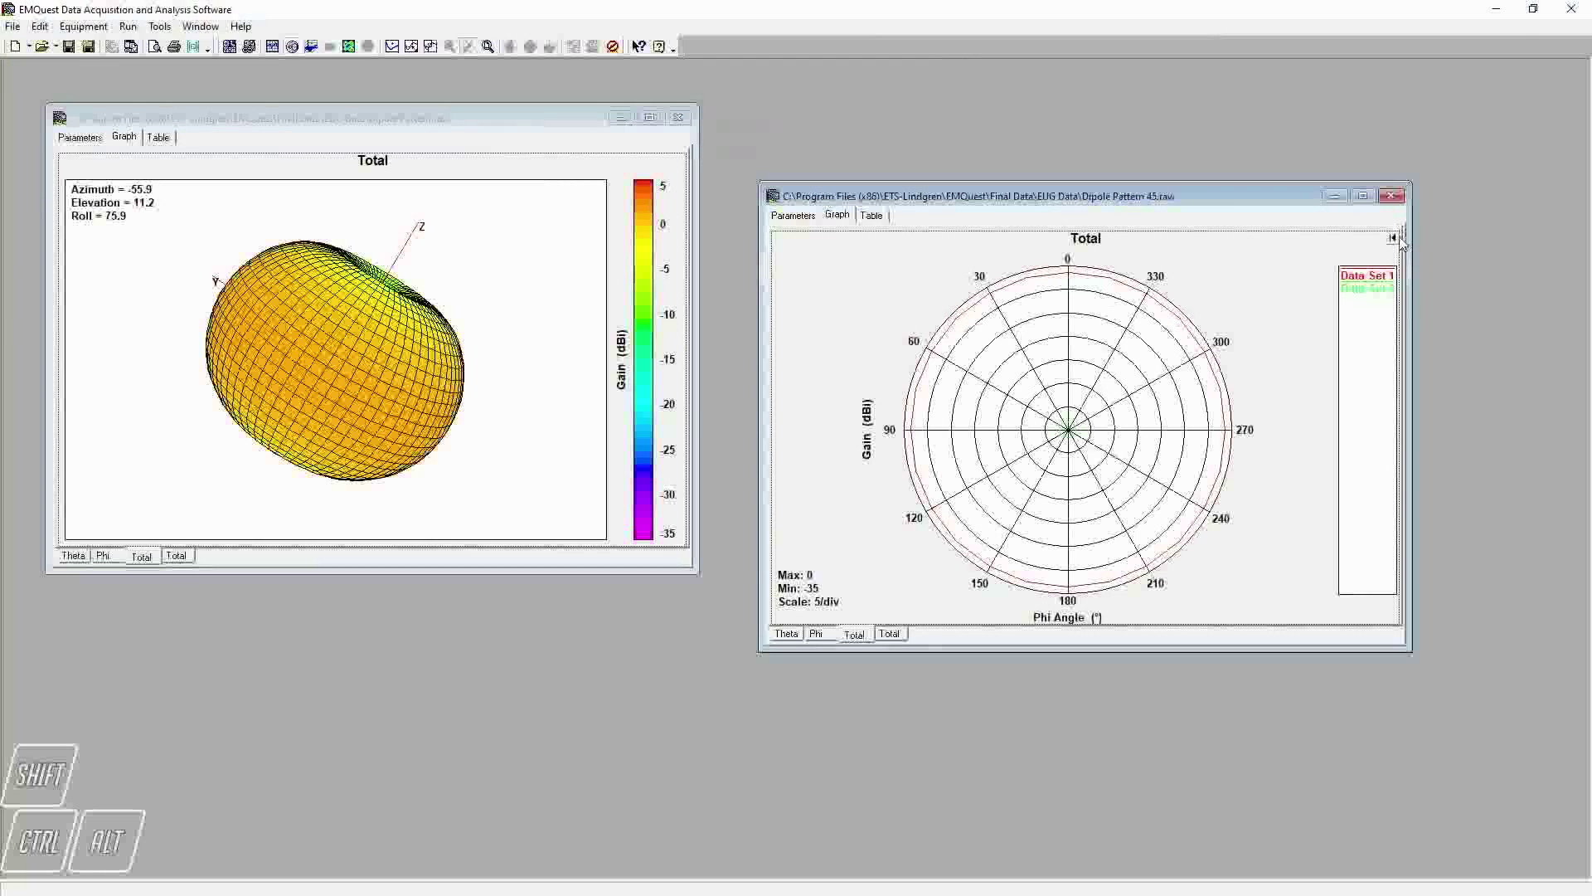
Show the frequency and theta angle sliders and set the polar plot to a 90° theta angle and 1832 MHz.
left_click(1395, 239)
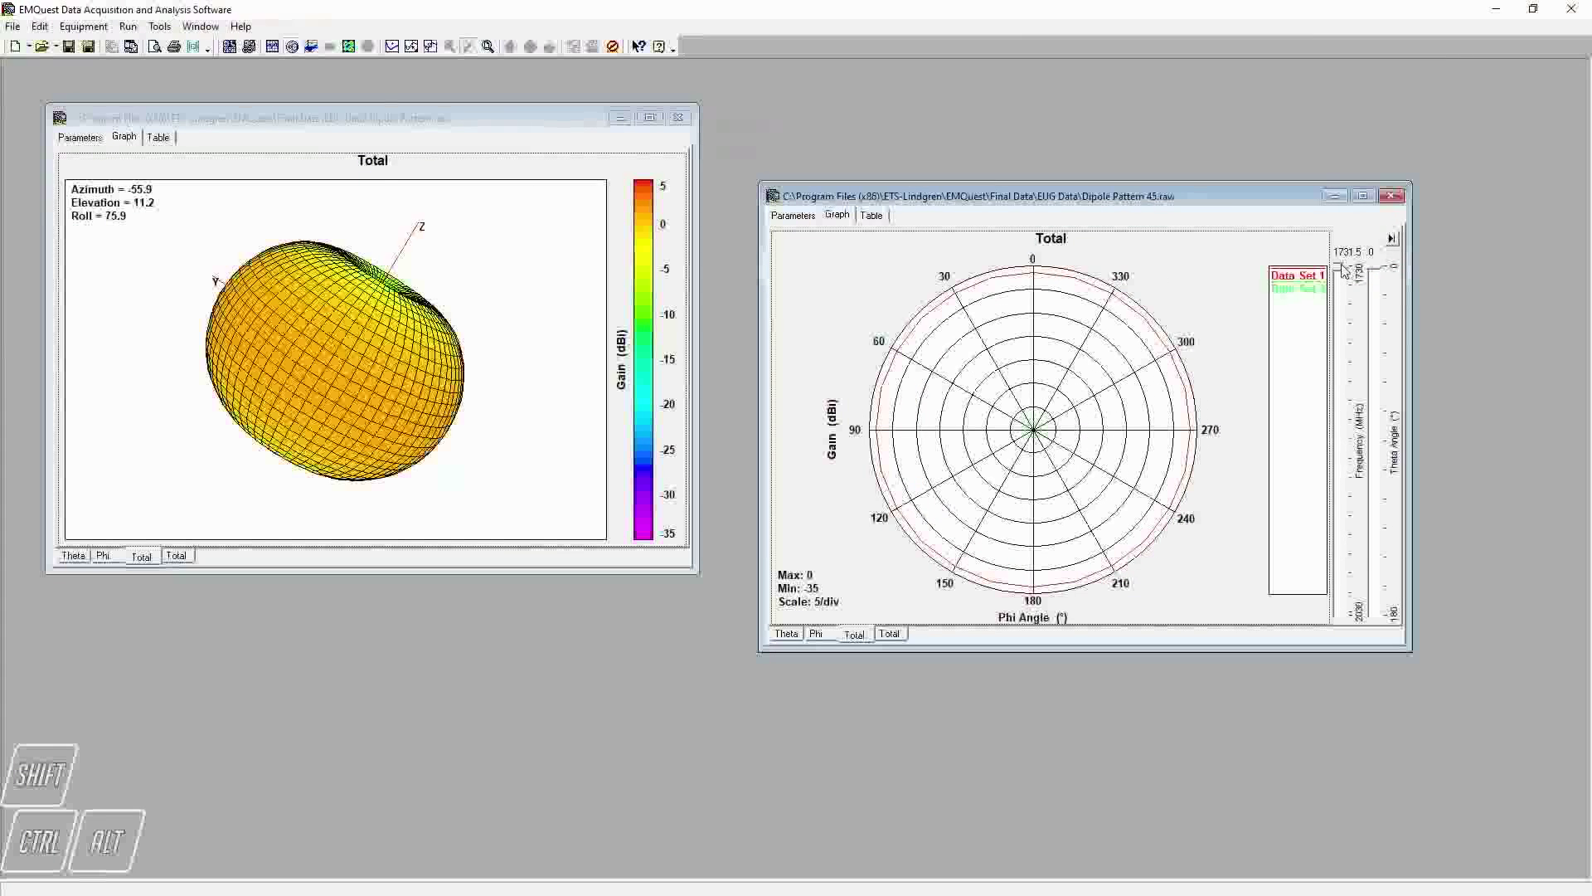
left_click_drag(1385, 271, 1387, 431)
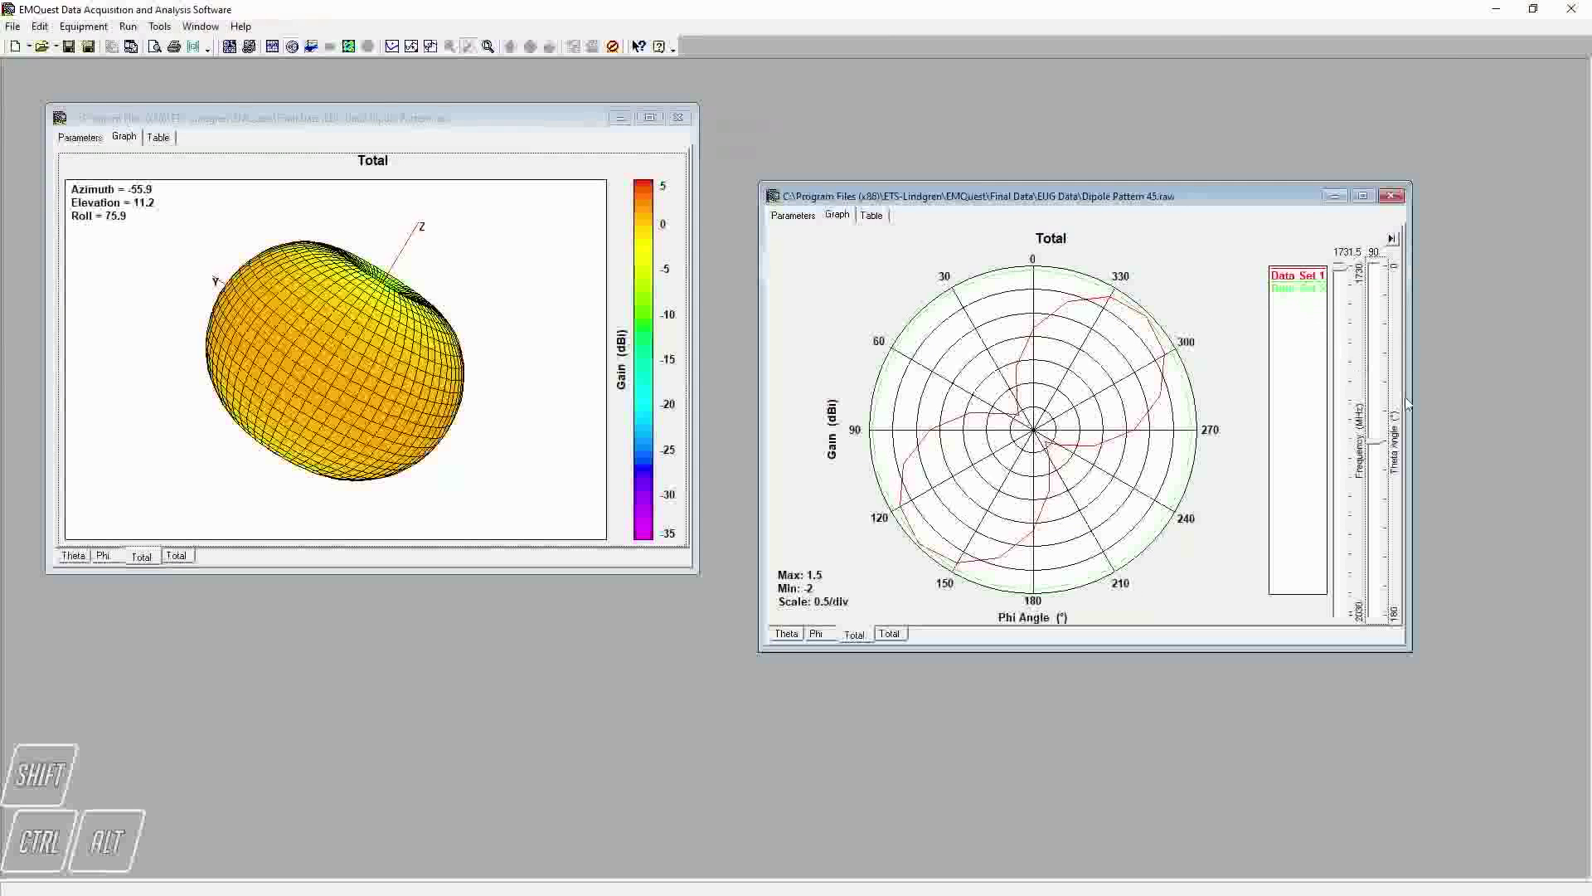
left_click_drag(1338, 277, 1340, 633)
left_click(1393, 239)
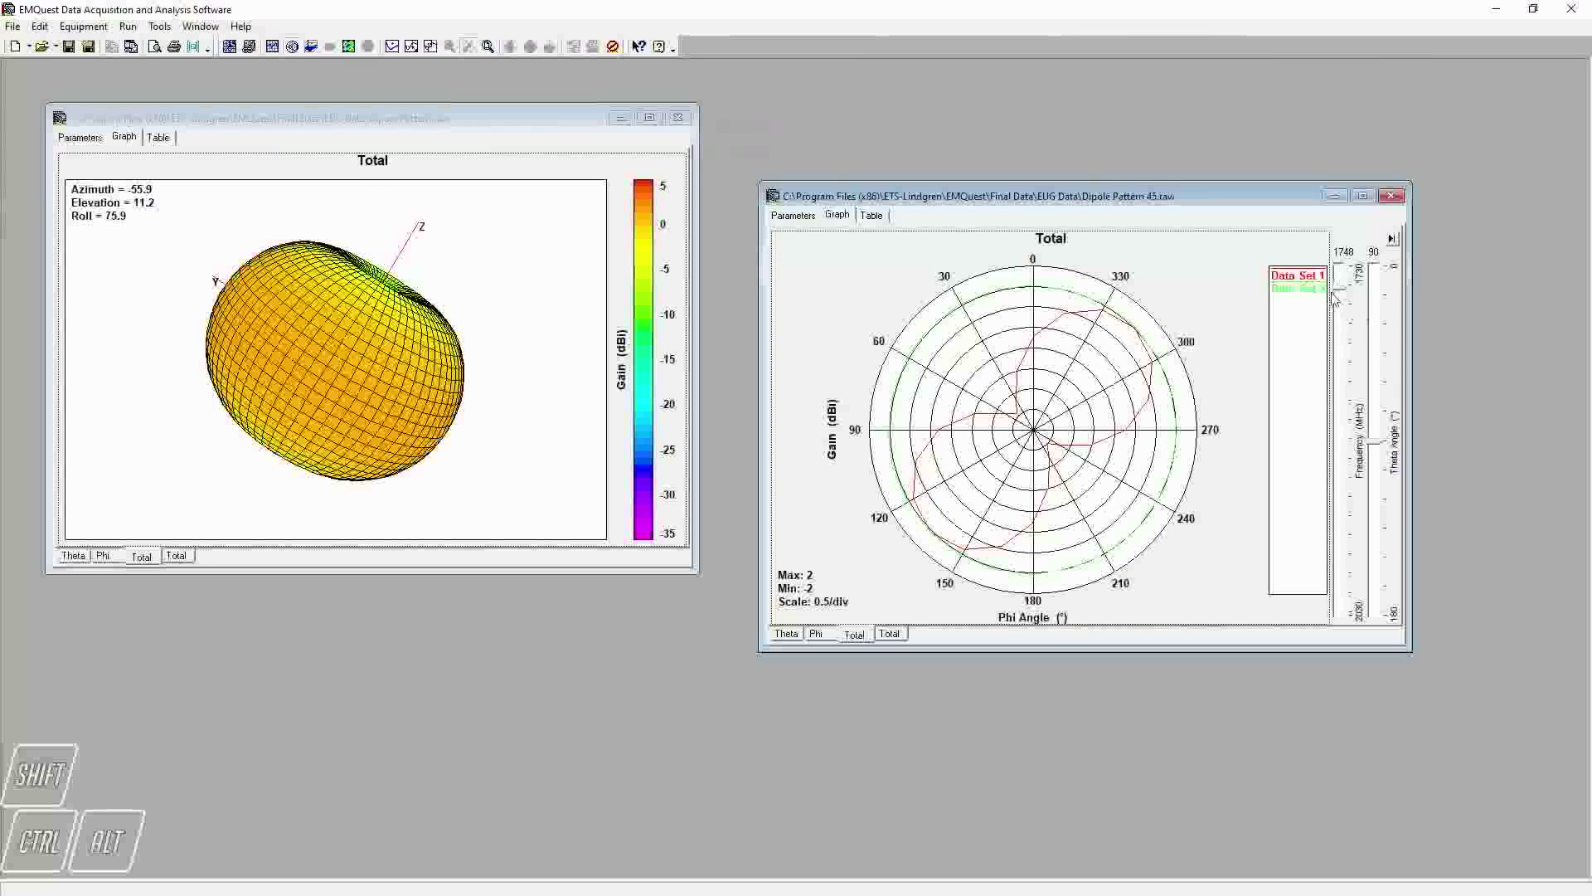
left_click_drag(1340, 297, 1337, 388)
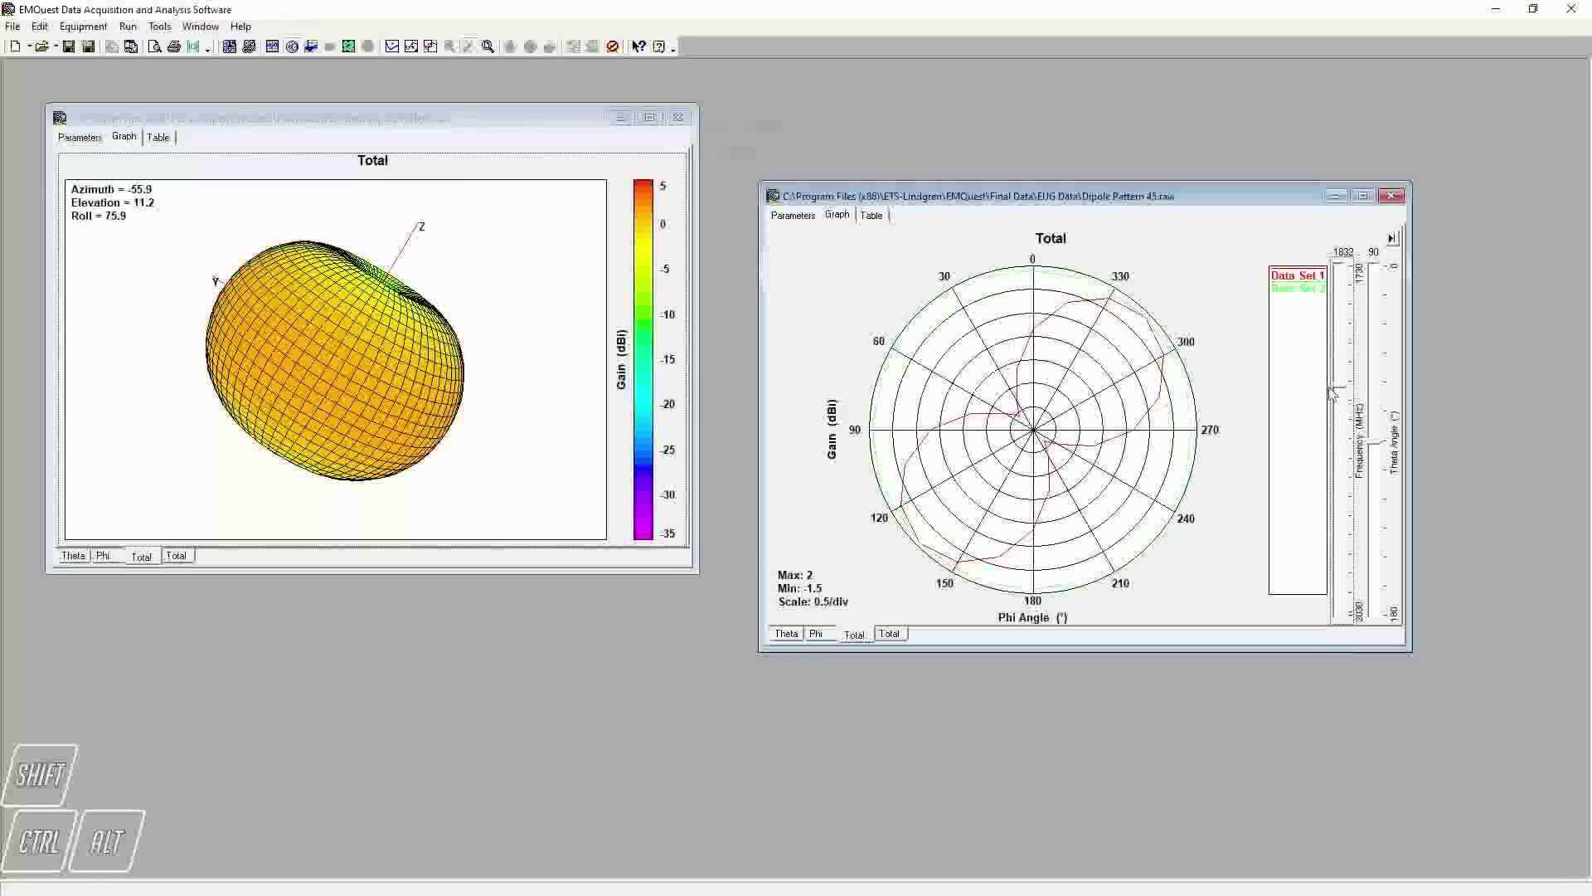
left_click(1393, 240)
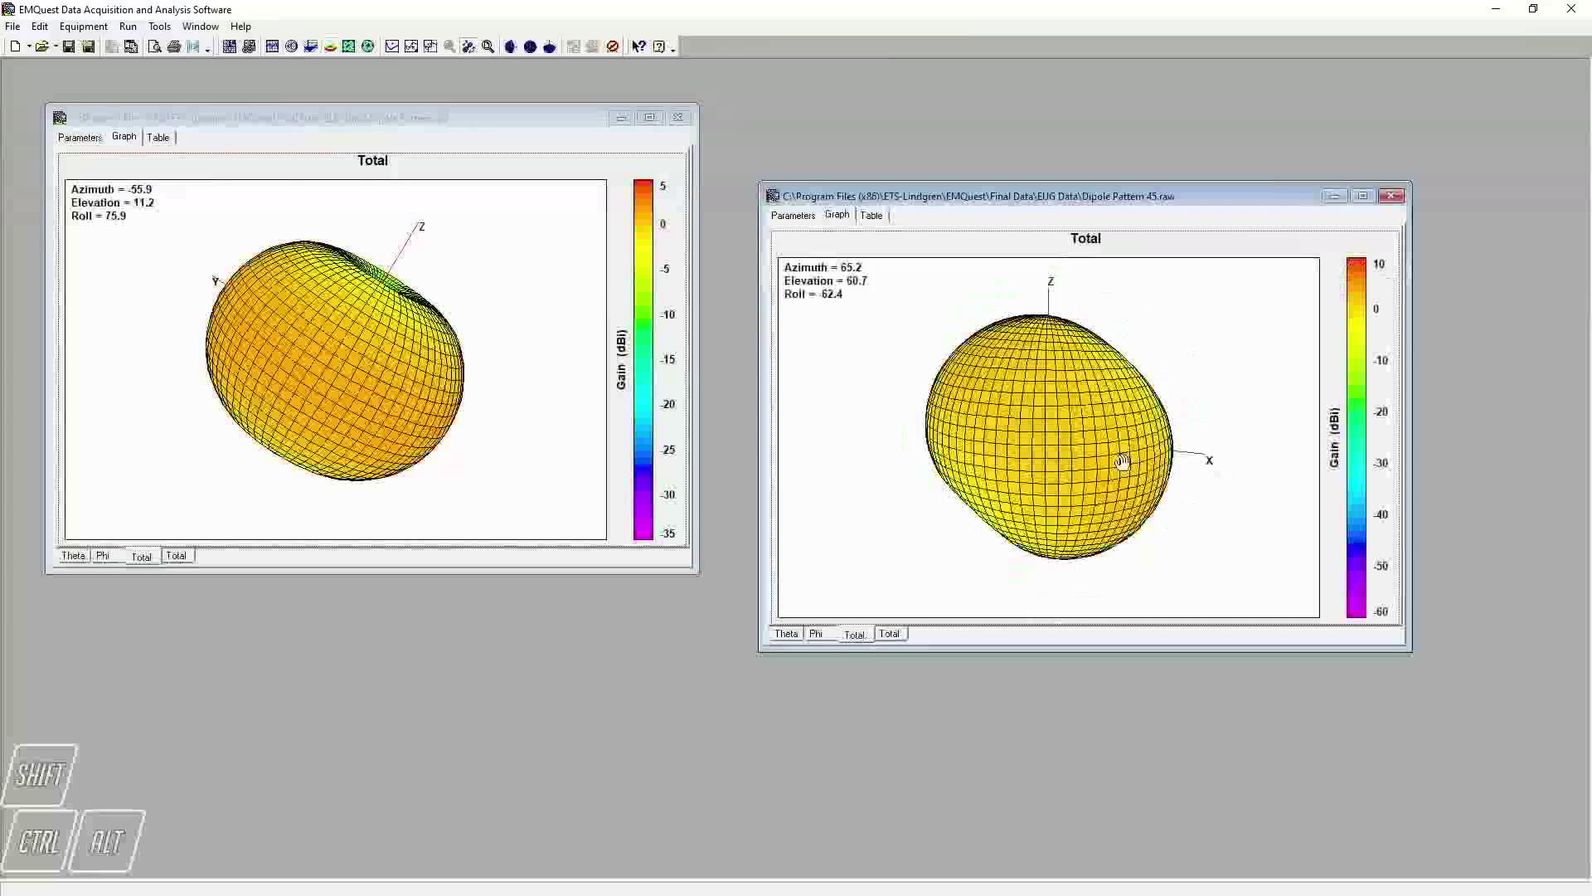
Close the Dipole Pattern 45.raw window and reopen that file from the recently used files.
left_click_drag(1123, 462, 1074, 479)
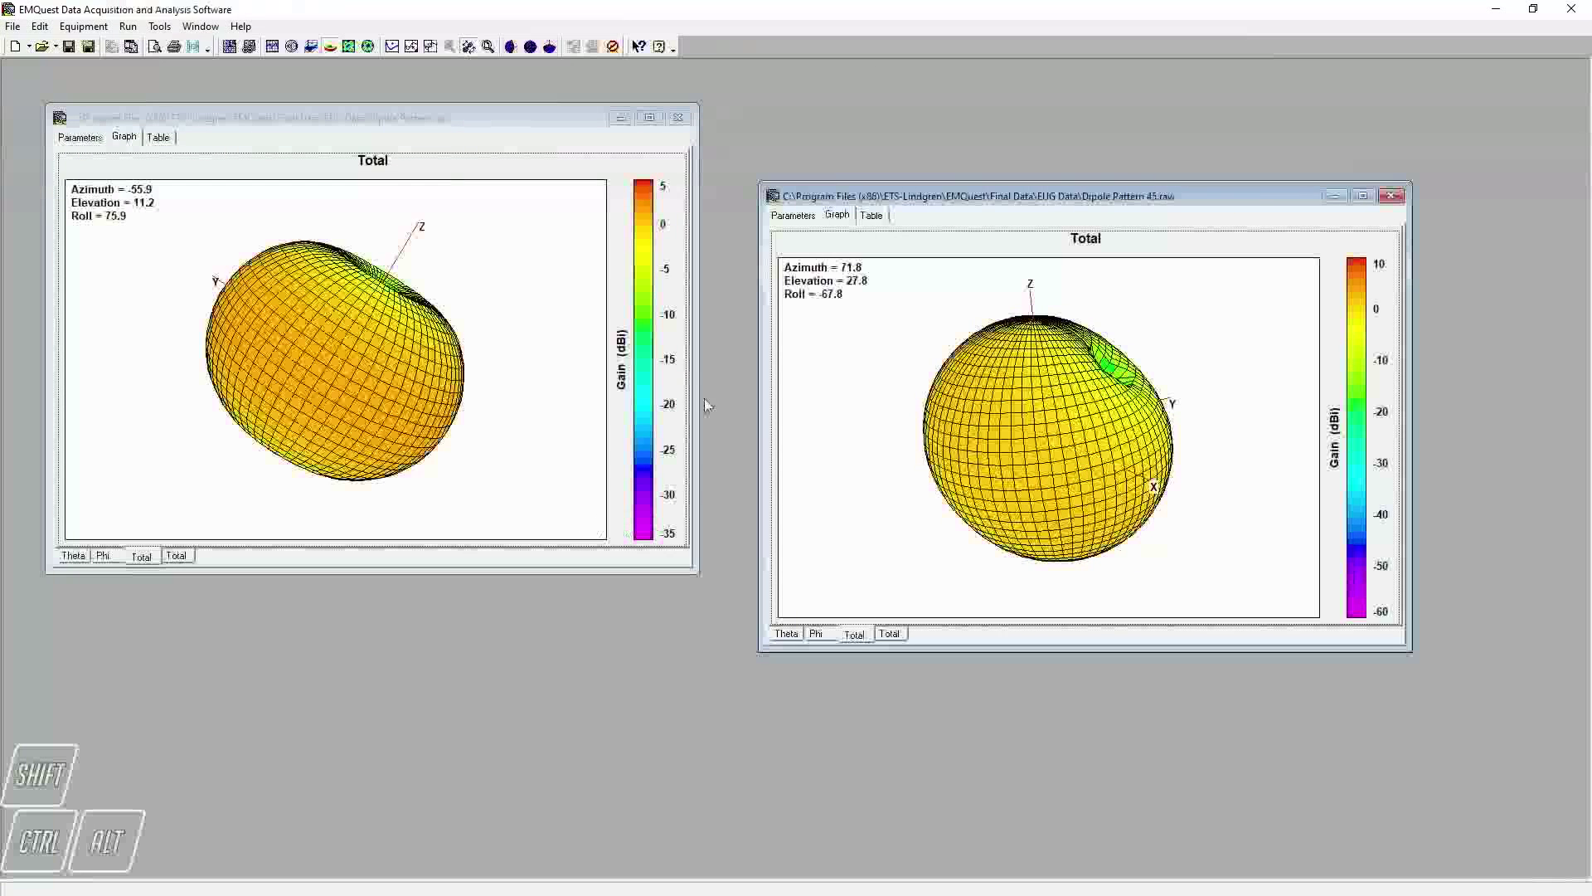
left_click(231, 48)
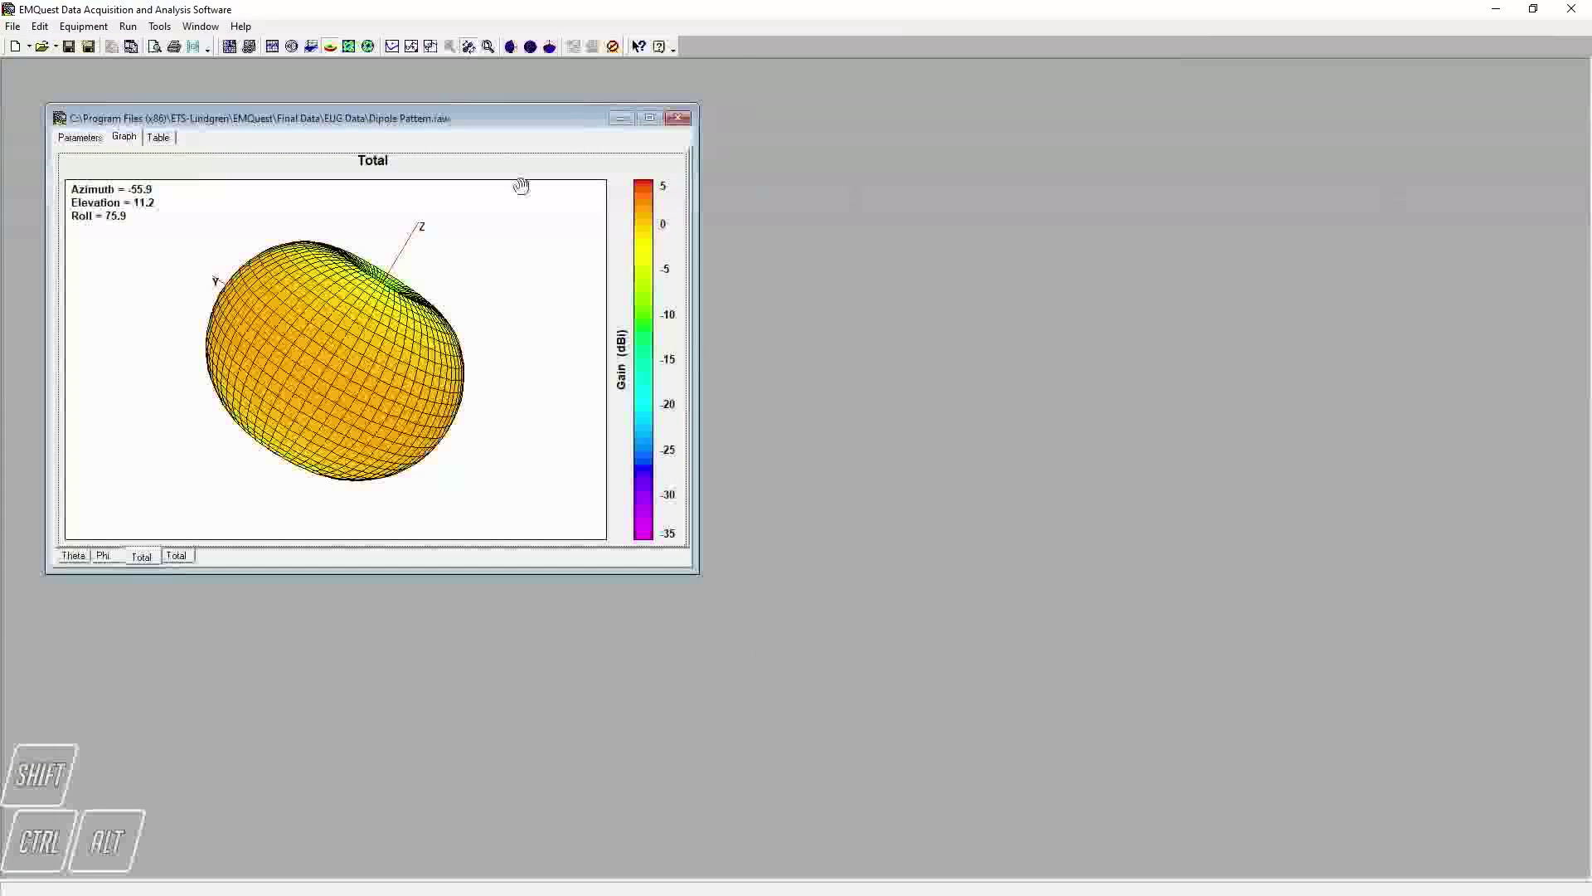
left_click(12, 26)
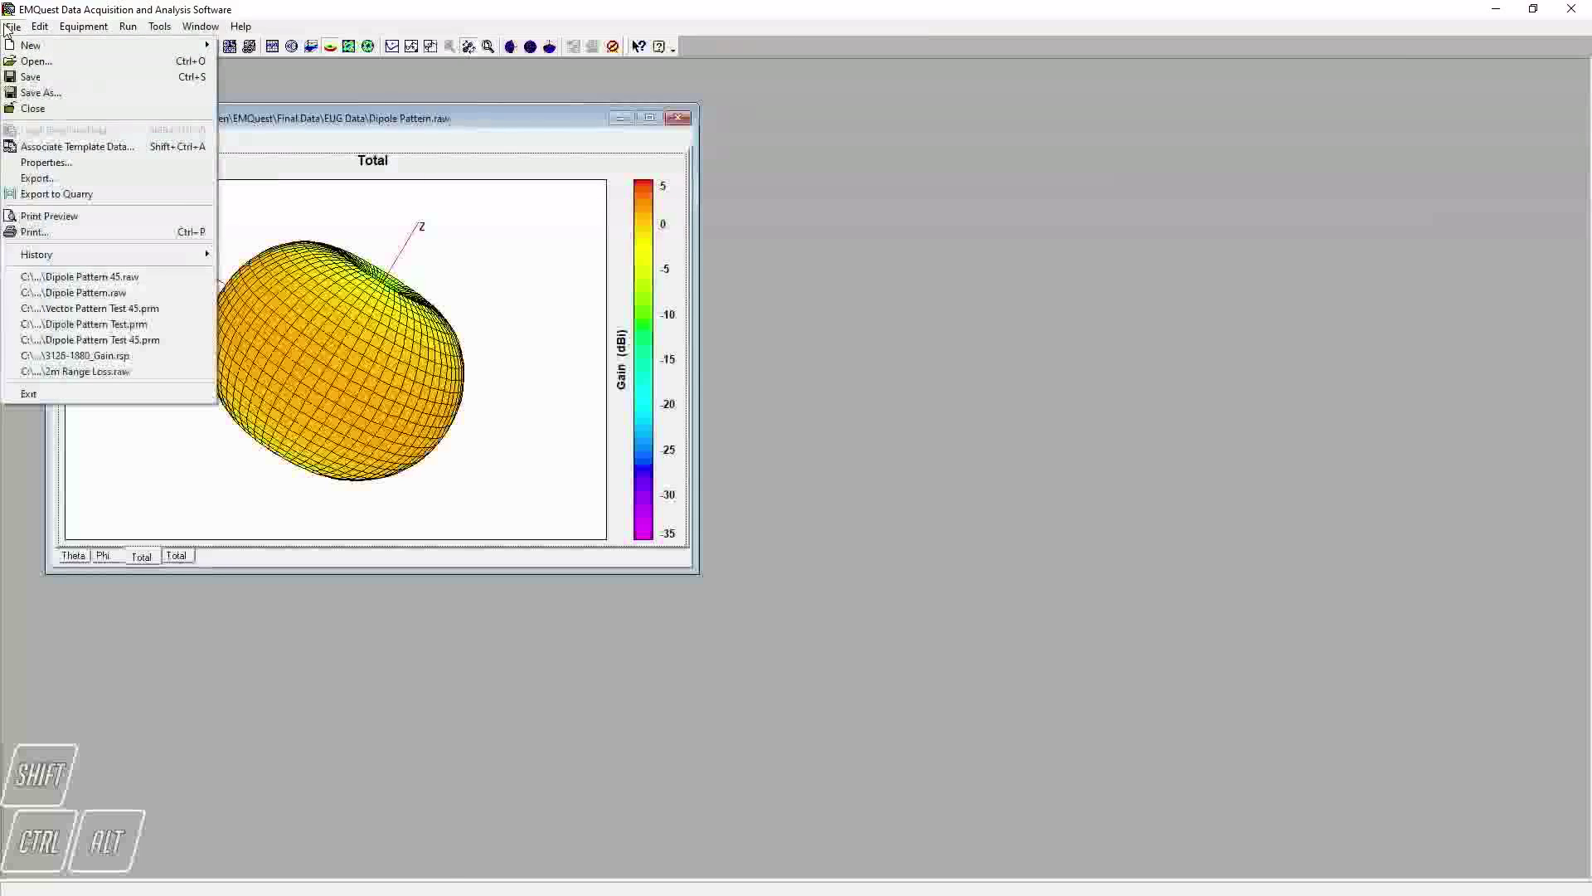
left_click(105, 278)
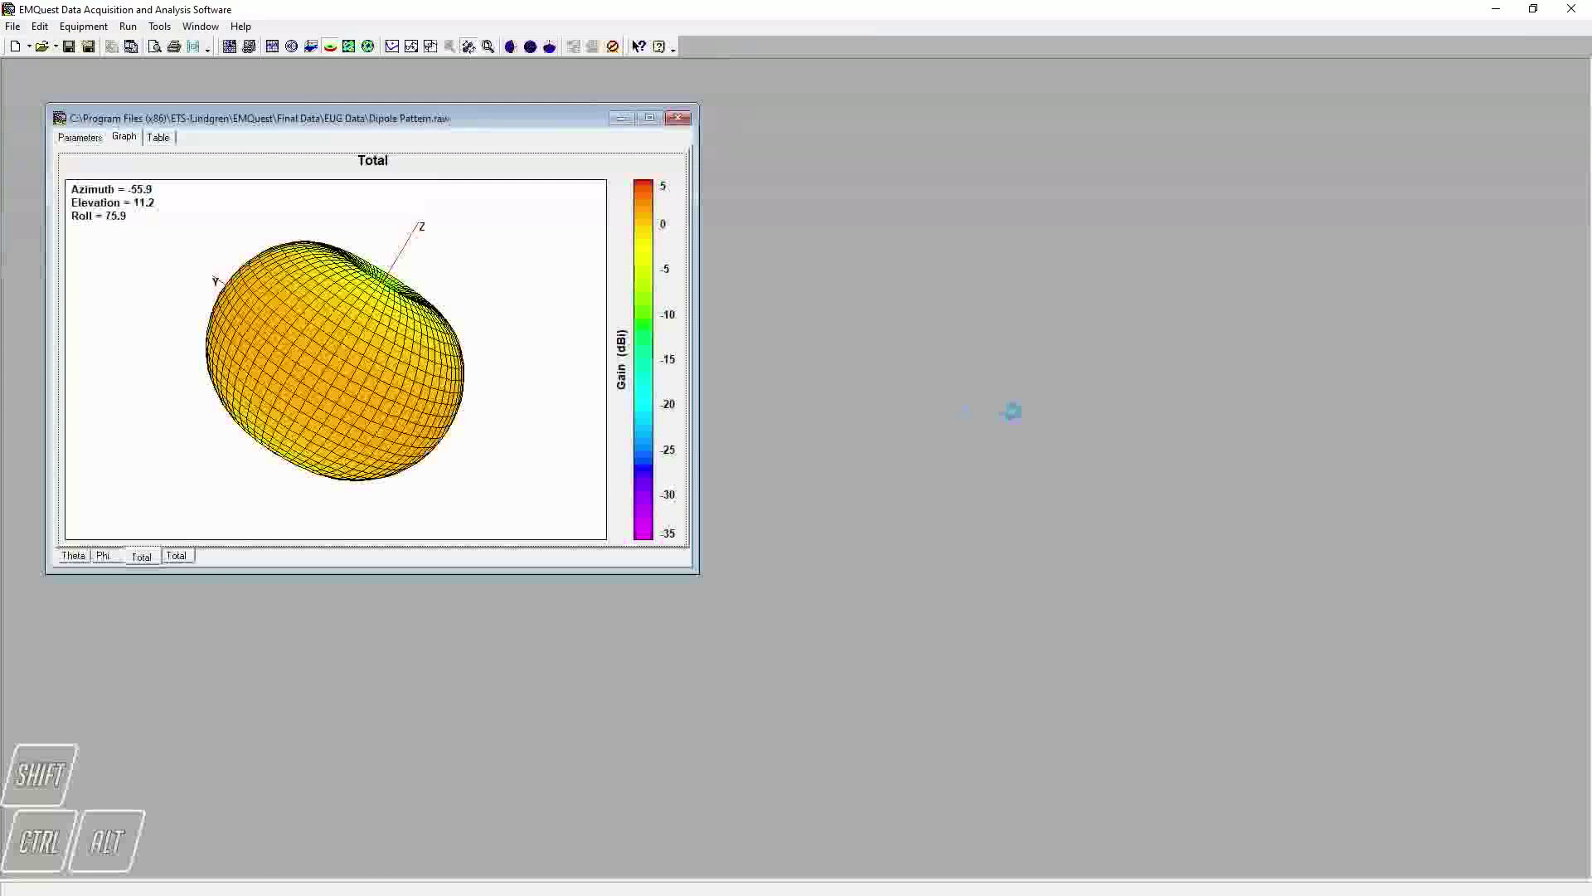
left_click(832, 470)
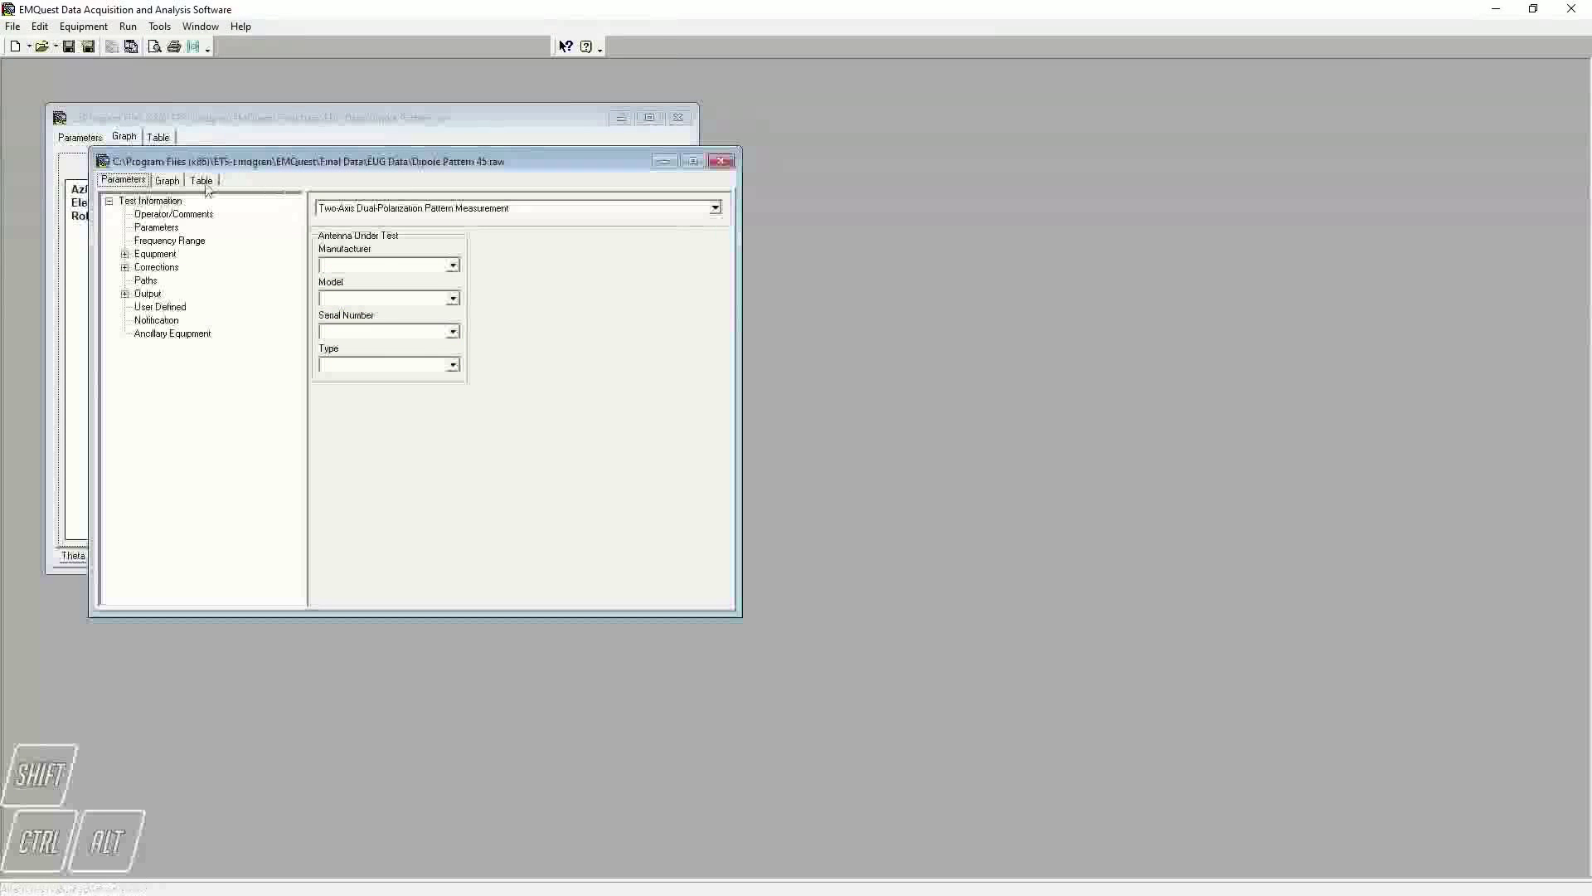
Show the Dipole Pattern 45.raw graph, place its window beside Dipole Pattern.raw, and display all four of its graphs together.
left_click(167, 180)
left_click_drag(324, 168, 956, 229)
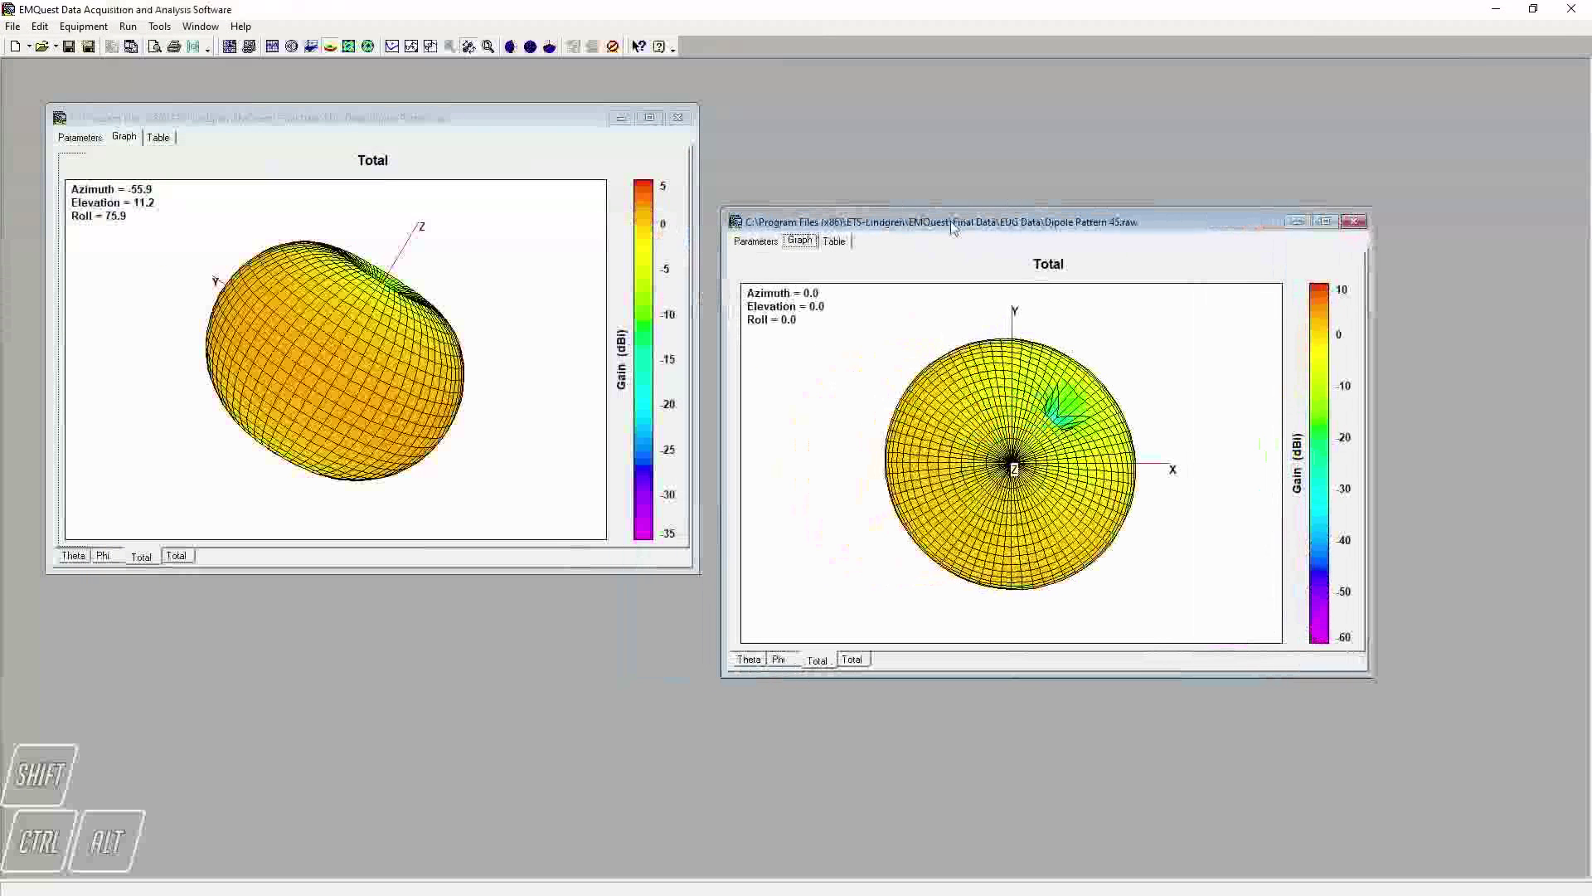
left_click(229, 46)
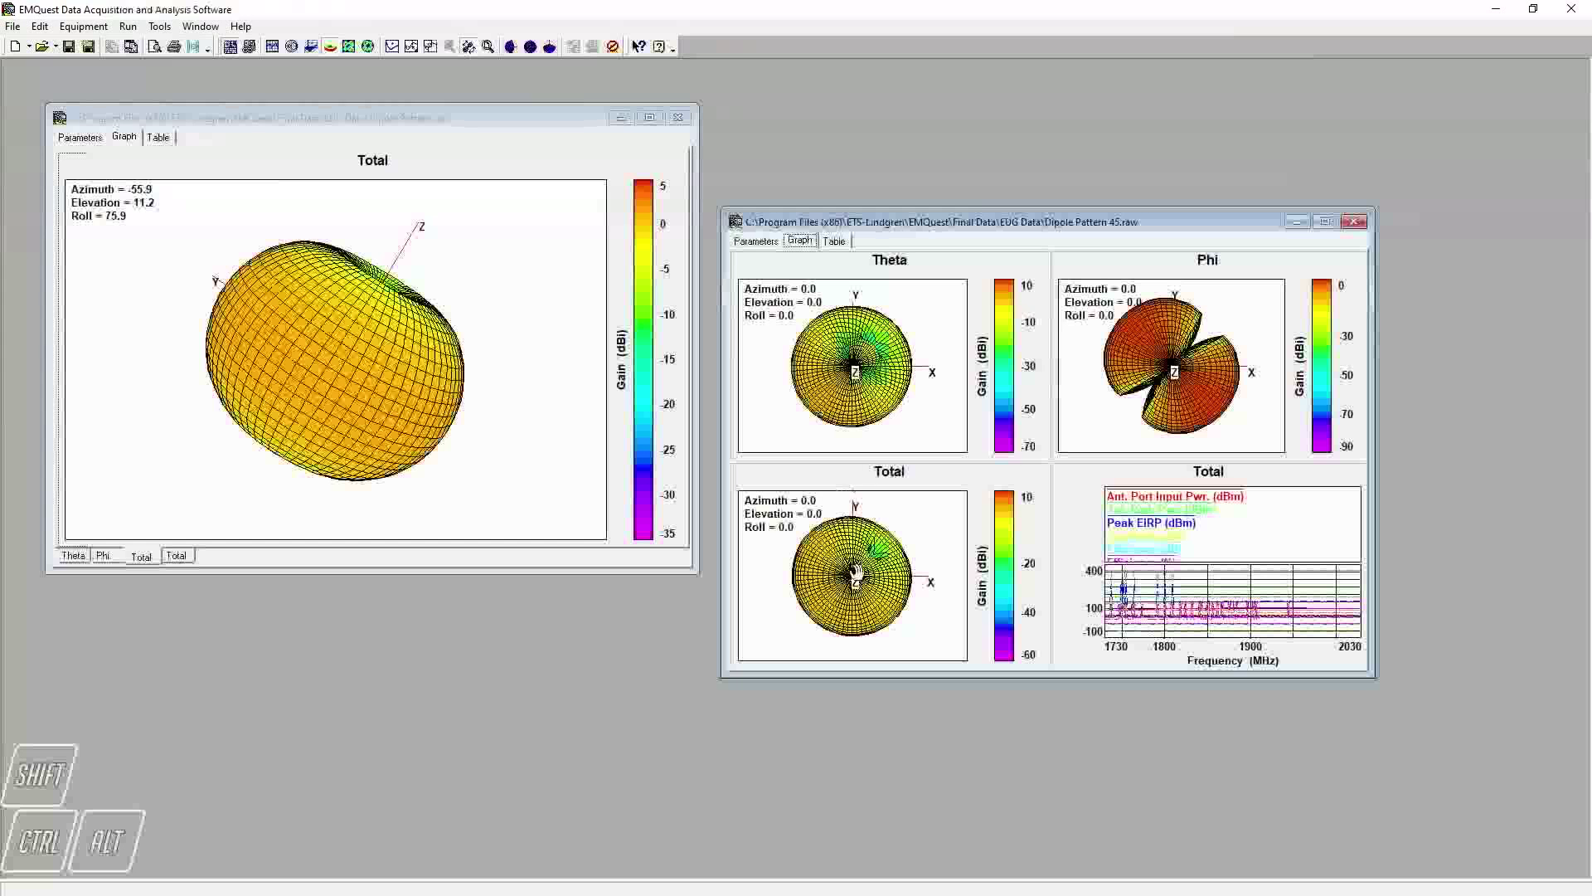
Rotate the 3-D Total plots in Dipole Pattern 45.raw and Dipole Pattern.raw.
mouse_move(857, 614)
left_mouse_down()
mouse_move(872, 571)
mouse_move(821, 594)
mouse_move(838, 581)
mouse_move(847, 611)
left_mouse_up()
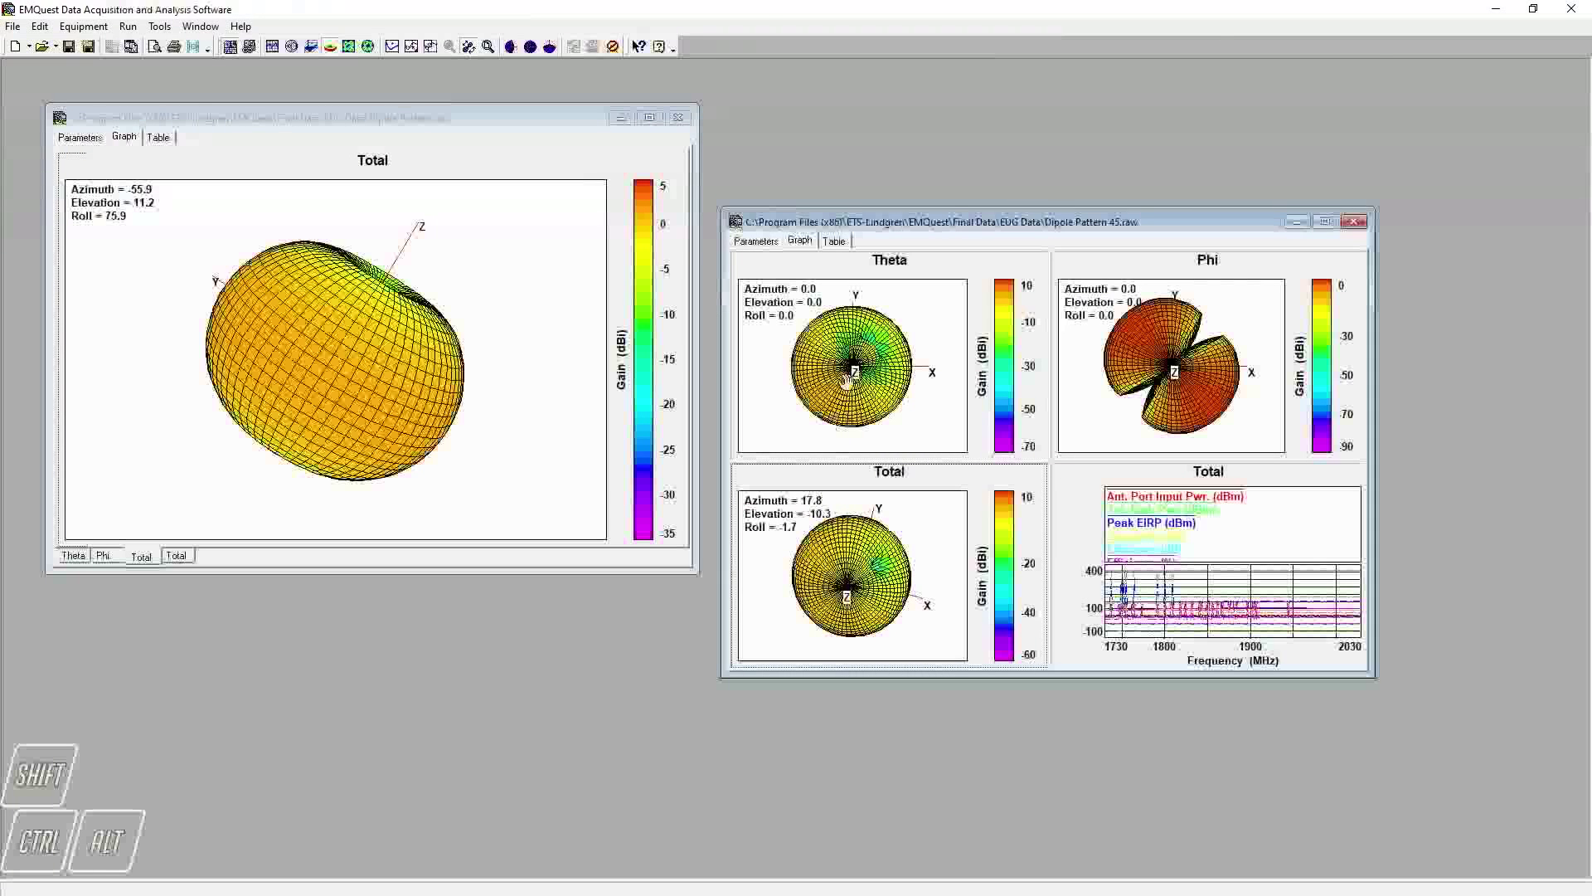
left_click_drag(473, 381, 462, 411)
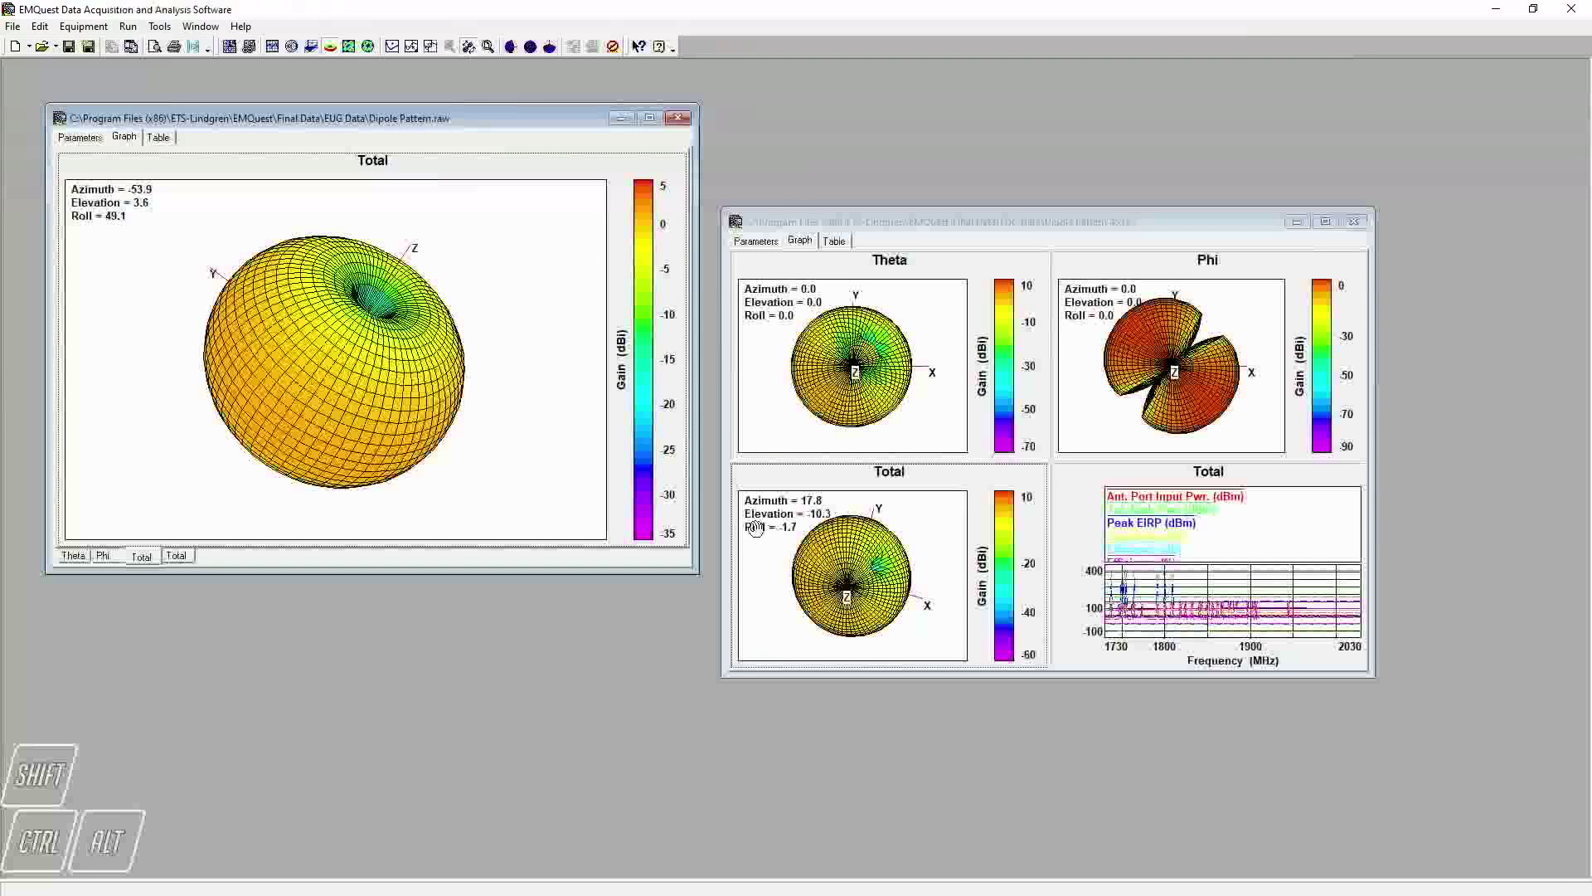
left_click(856, 560)
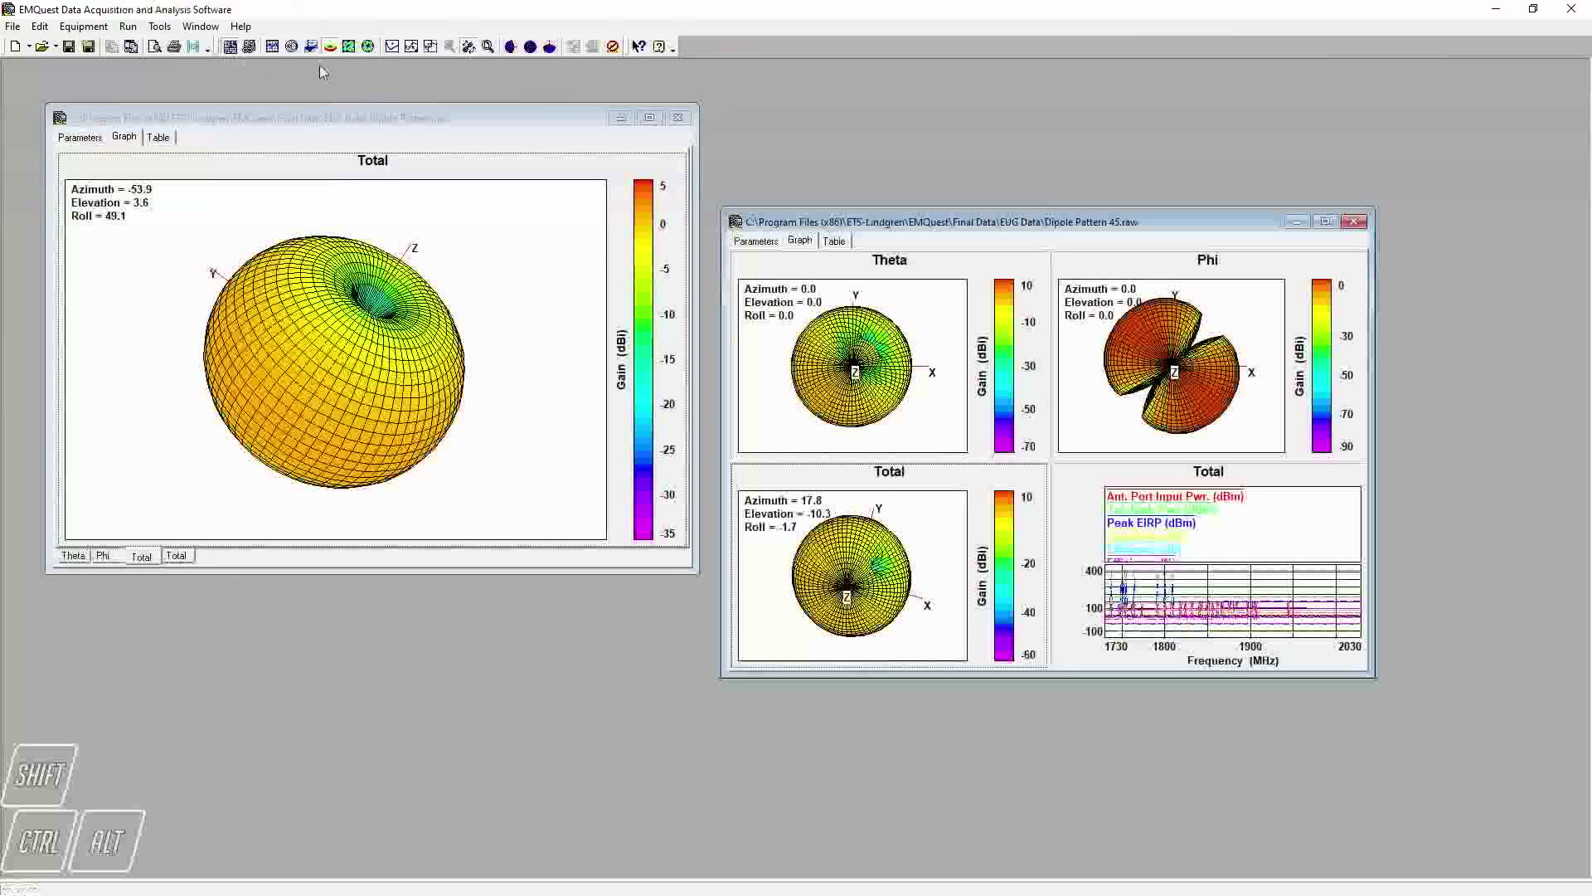
Link the sibling graphs in the Dipole Pattern 45.raw window so the Theta plot follows the 3-D Total plot's rotation.
left_click(393, 47)
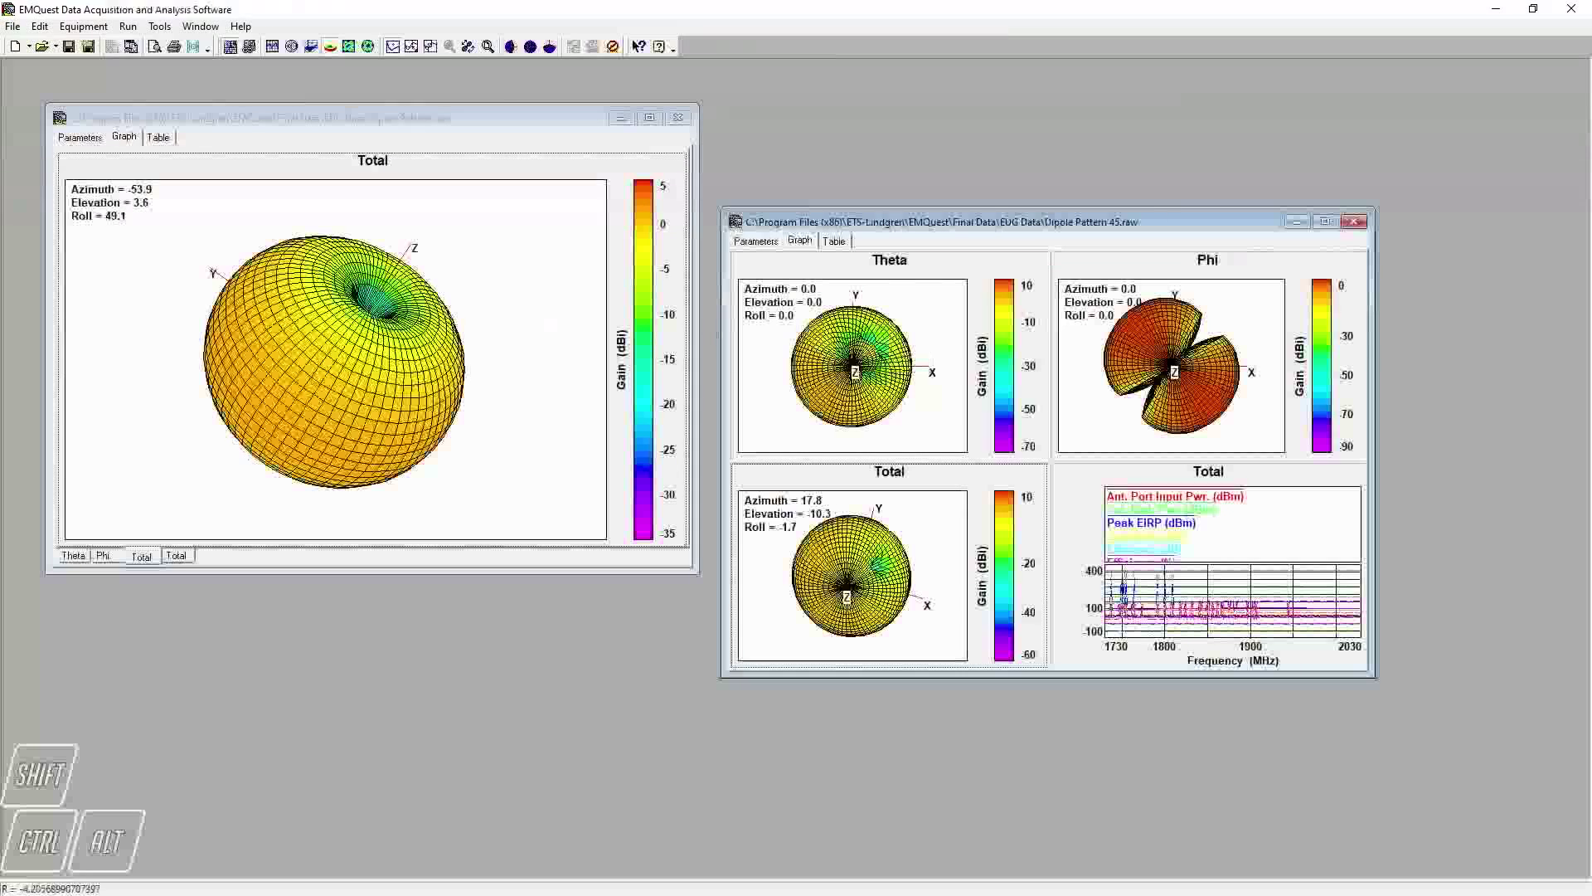
left_click(369, 373)
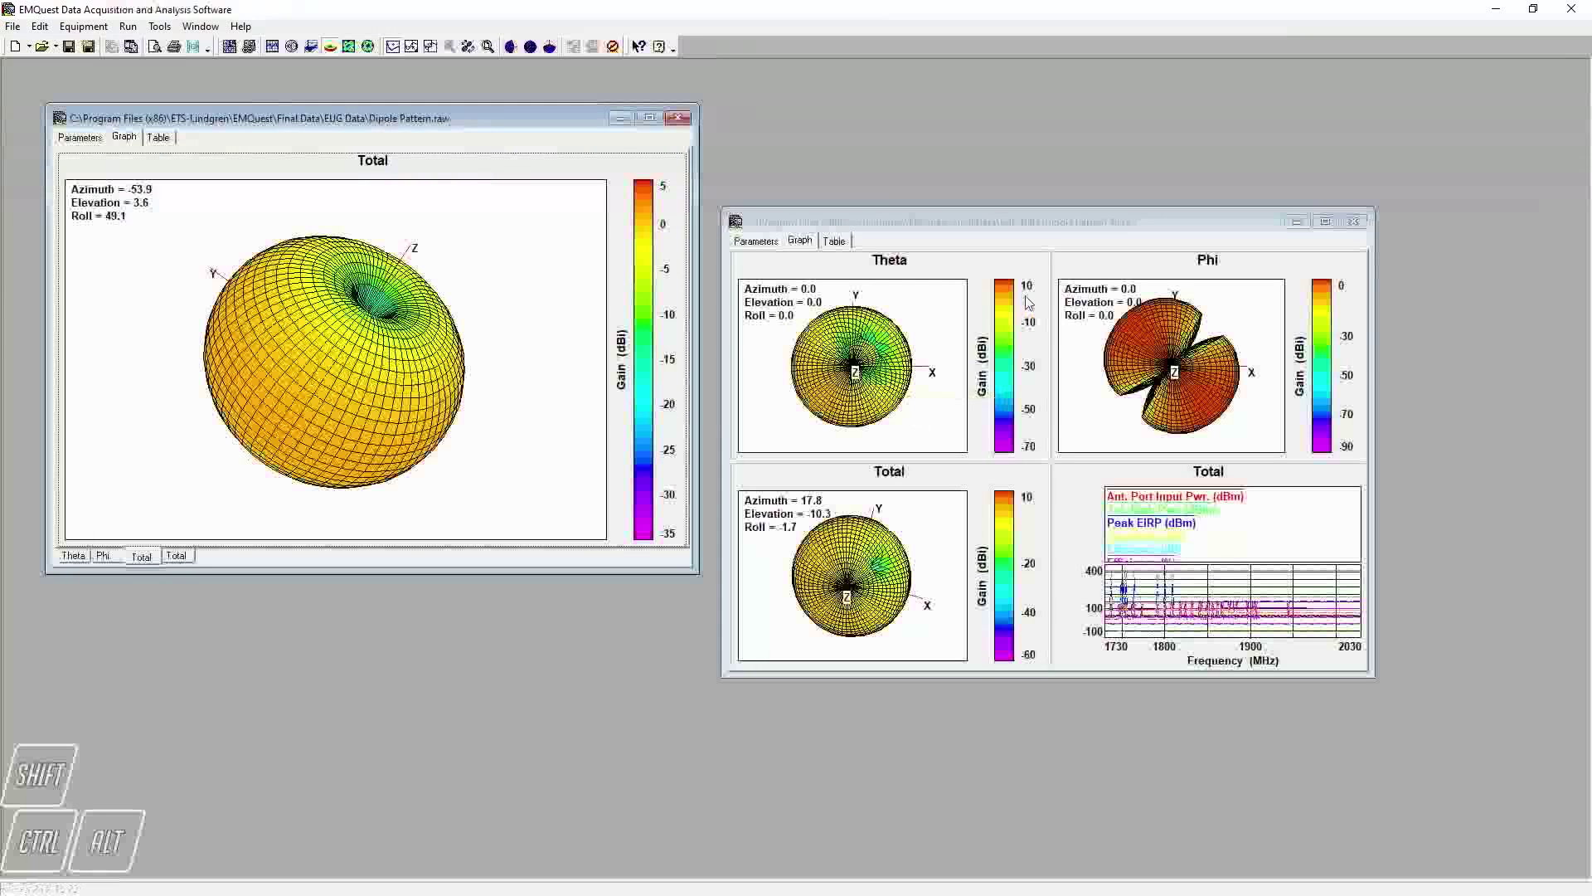
left_click(962, 286)
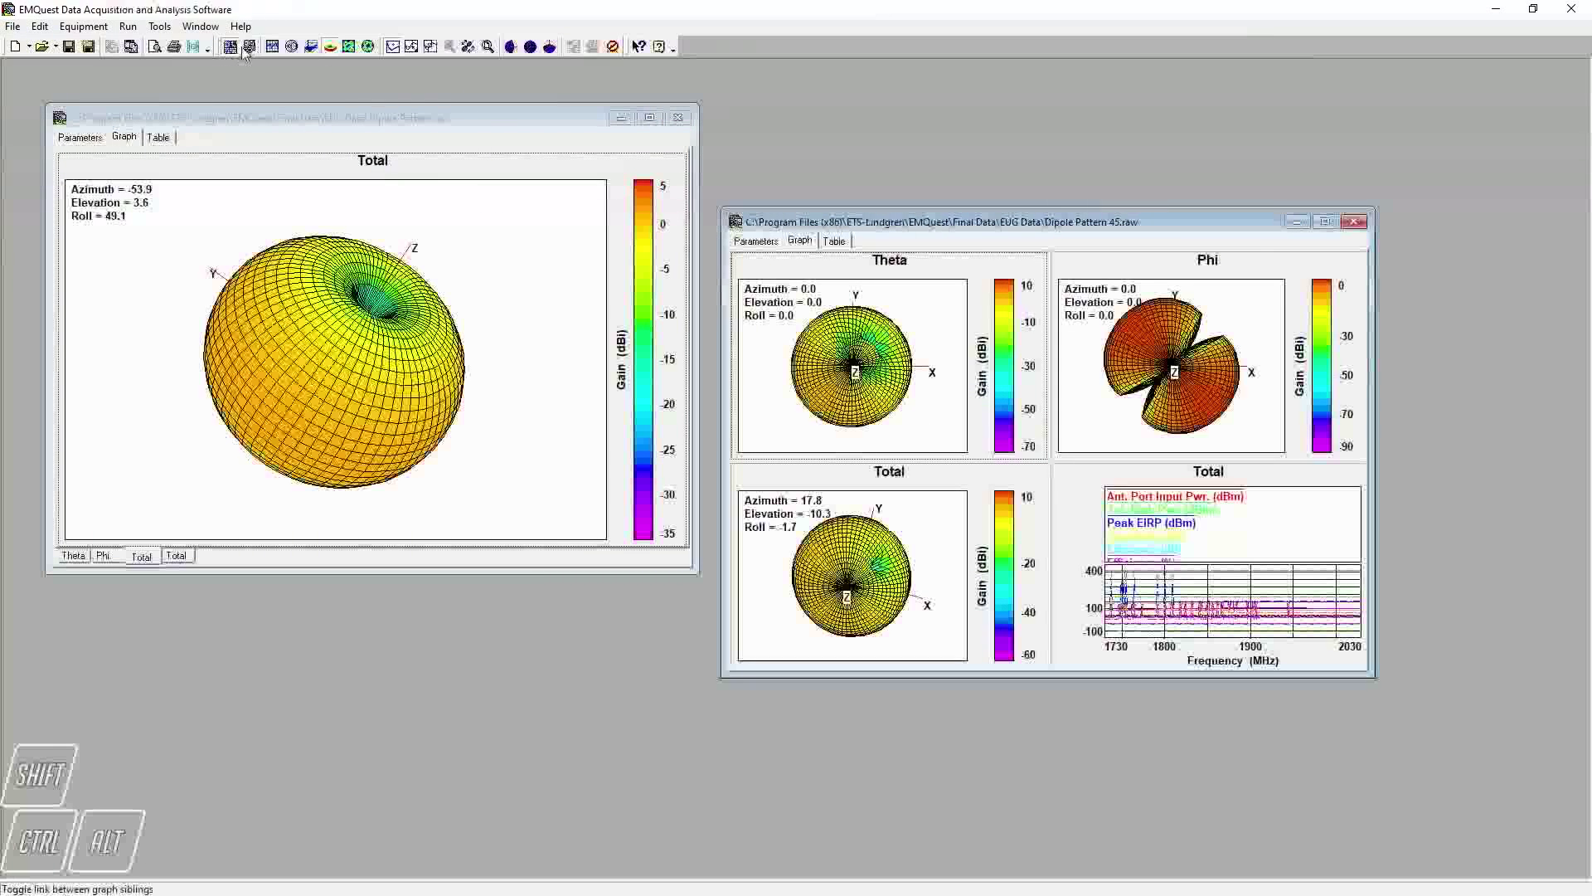
left_click(794, 482)
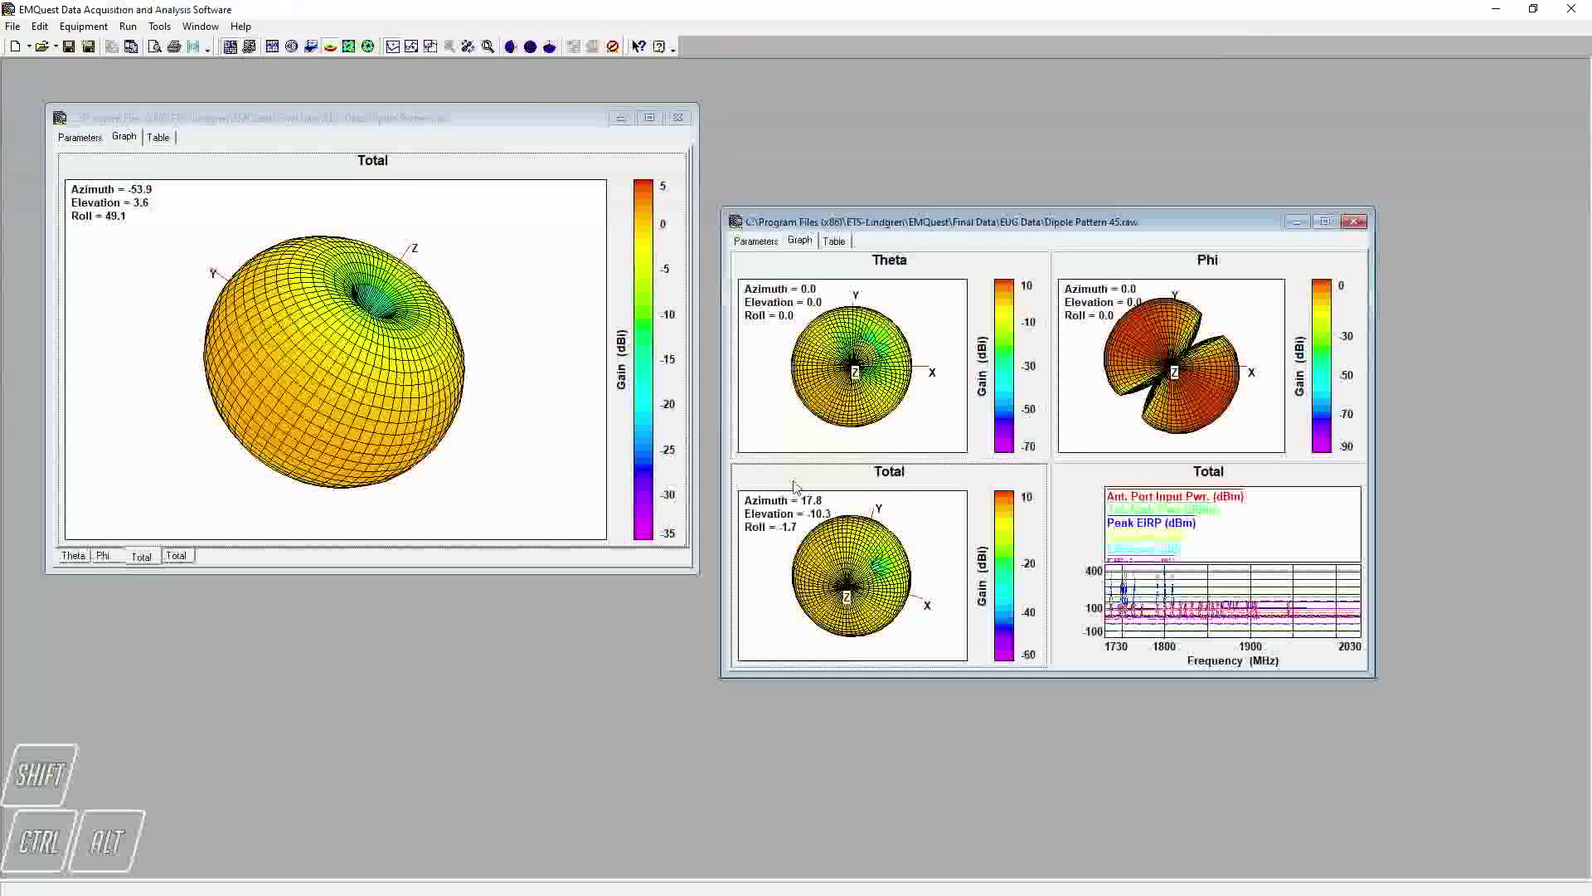
left_click(248, 48)
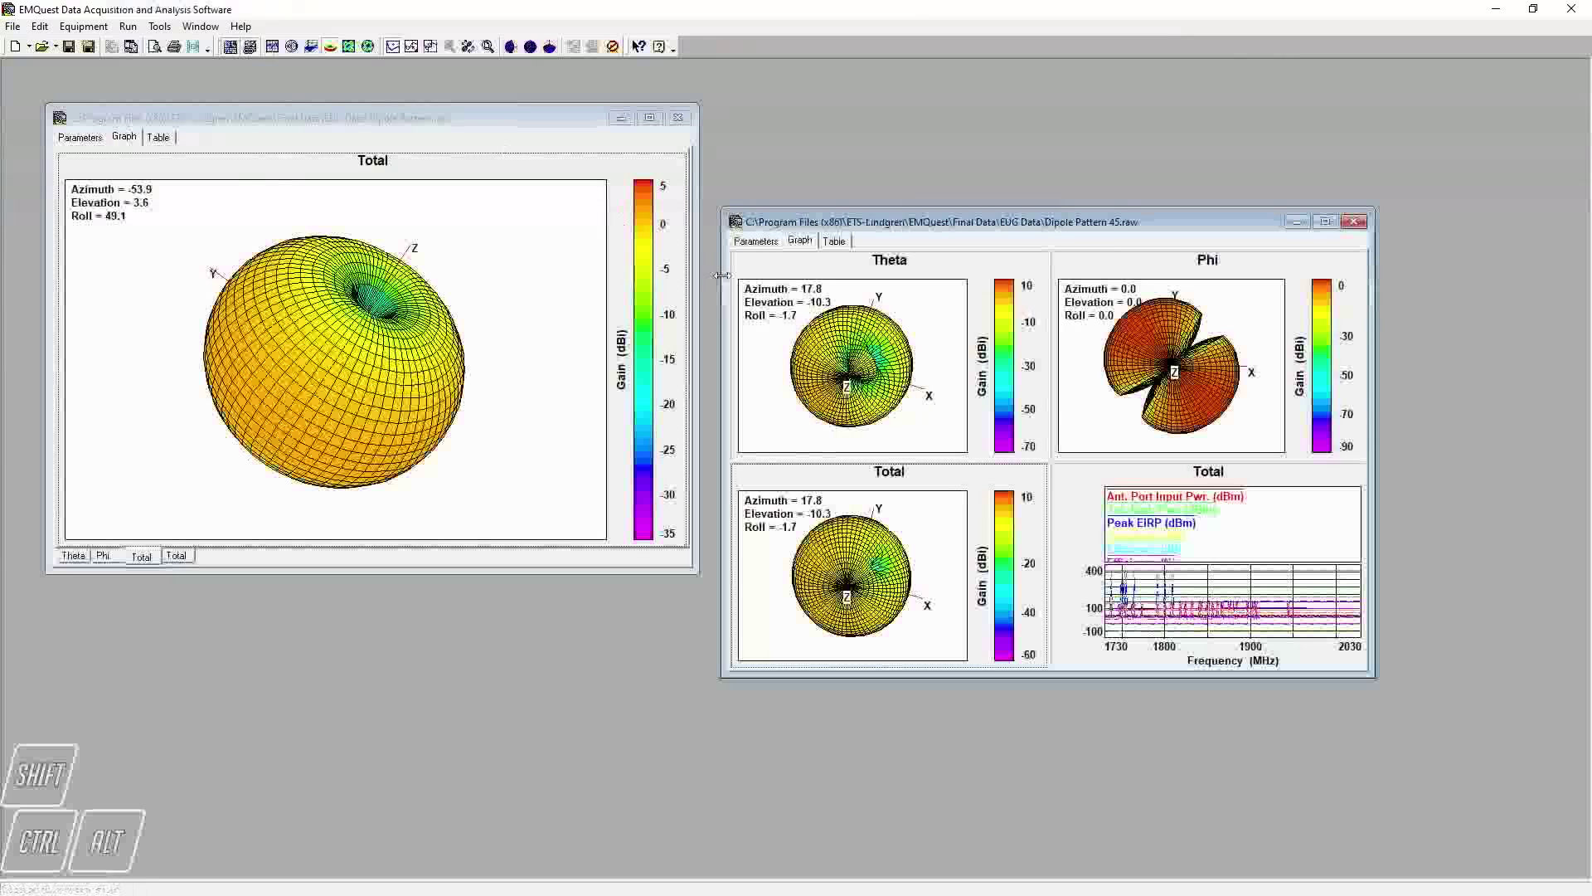
Show the 3-D Total graph's sliders, move its data set to the opposite end of the range, and maximize the window.
left_click(1039, 472)
left_click_drag(987, 503, 983, 647)
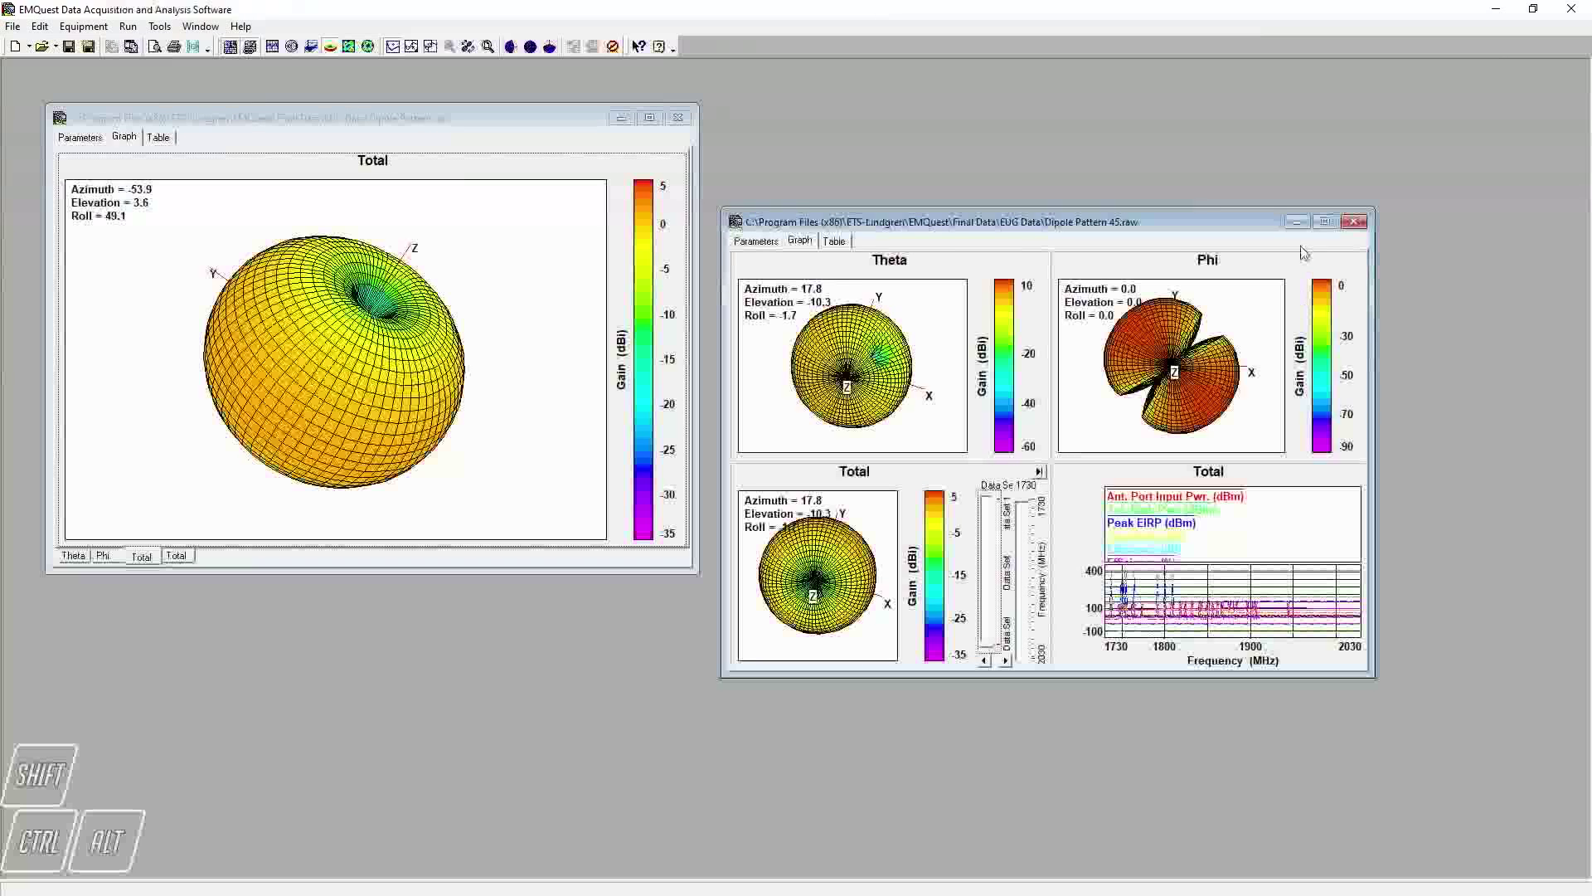
left_click(1325, 221)
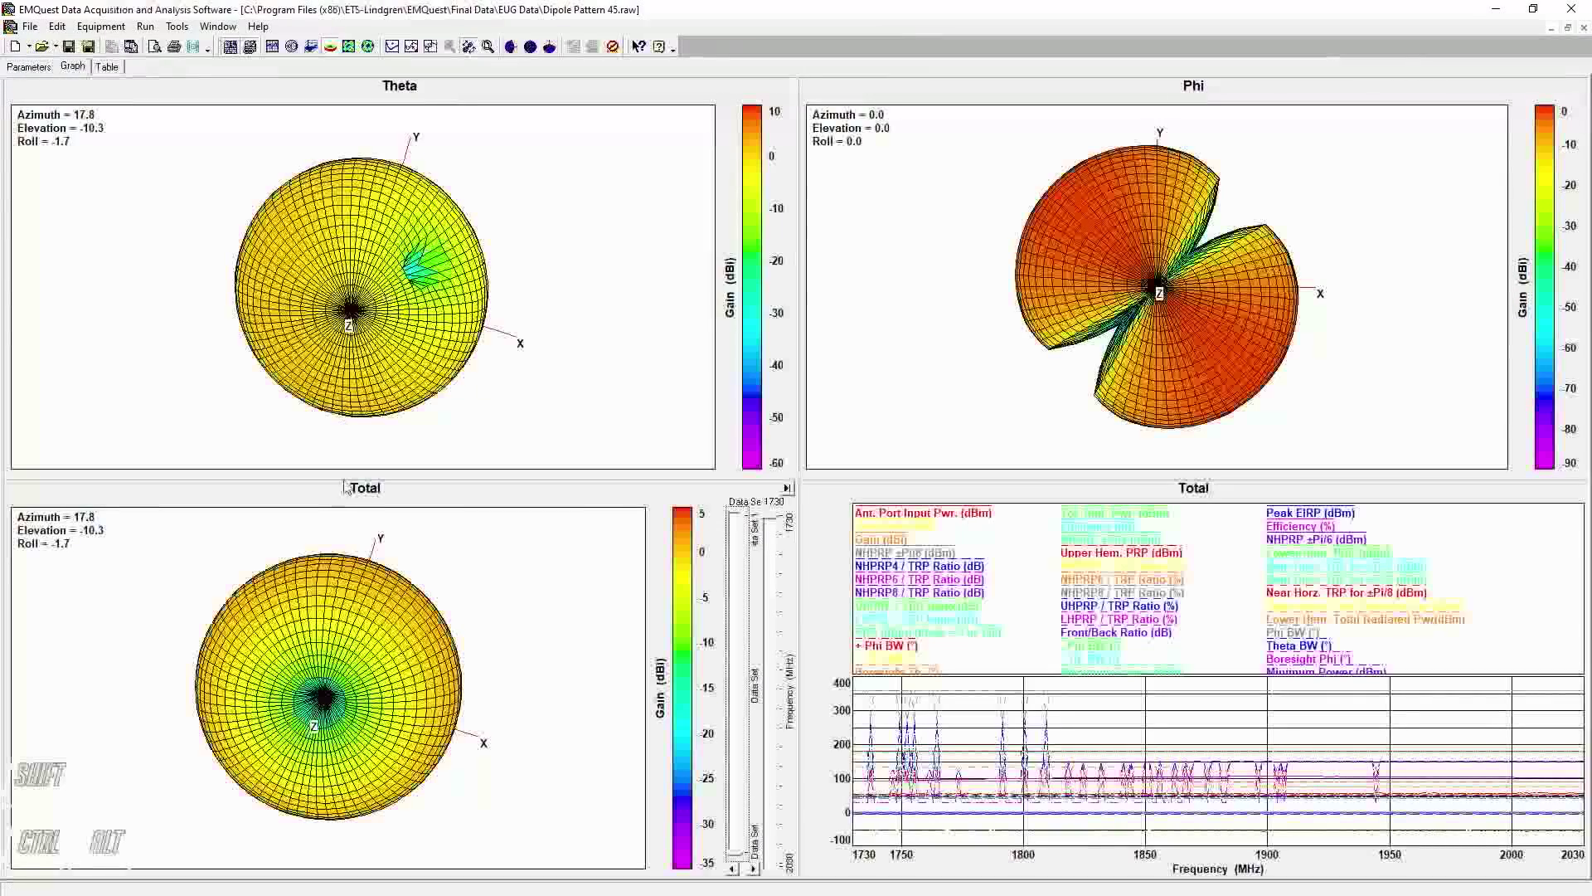
Rotate the linked Theta and Total plots together through several orientations and hide the Total graph's sliders.
left_click_drag(353, 713, 459, 556)
left_click_drag(613, 602, 673, 644)
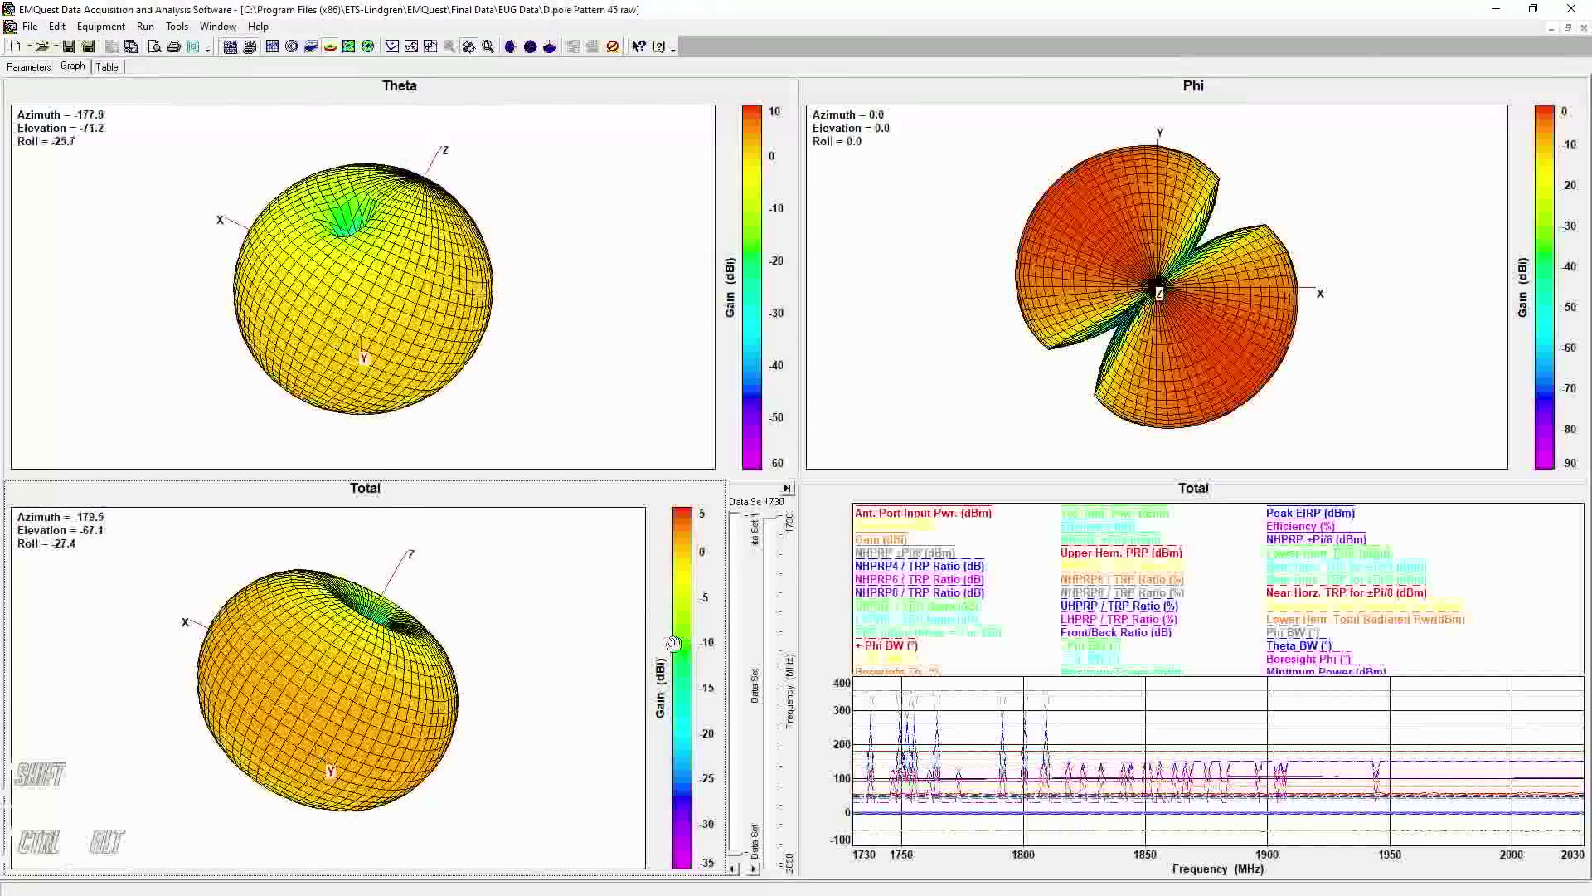
left_click_drag(607, 723, 538, 762)
left_click_drag(388, 819, 538, 853)
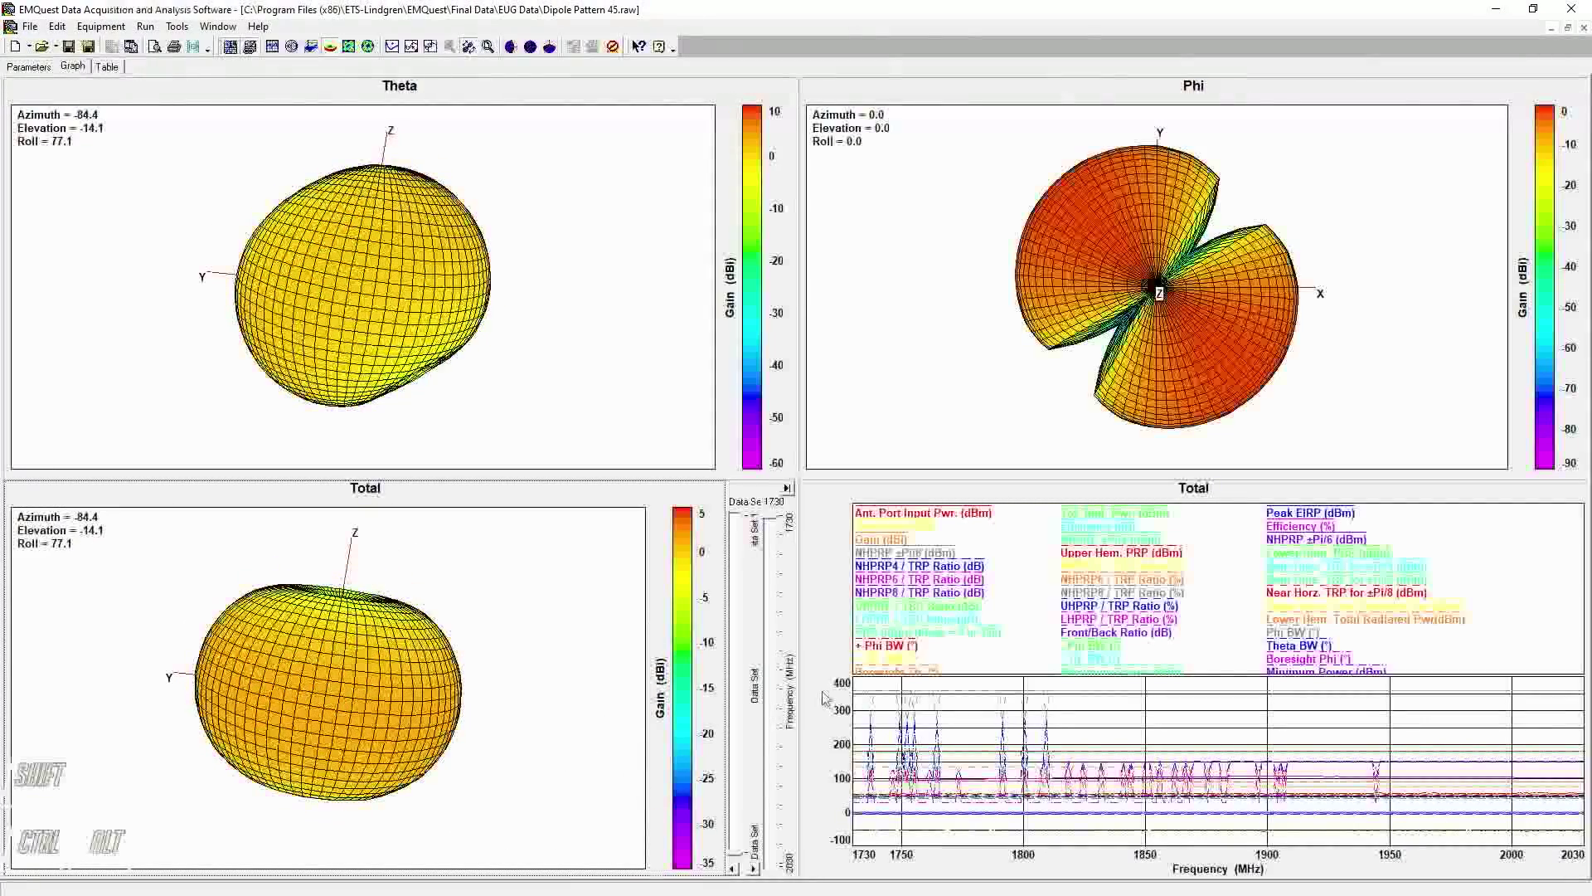
left_click(786, 487)
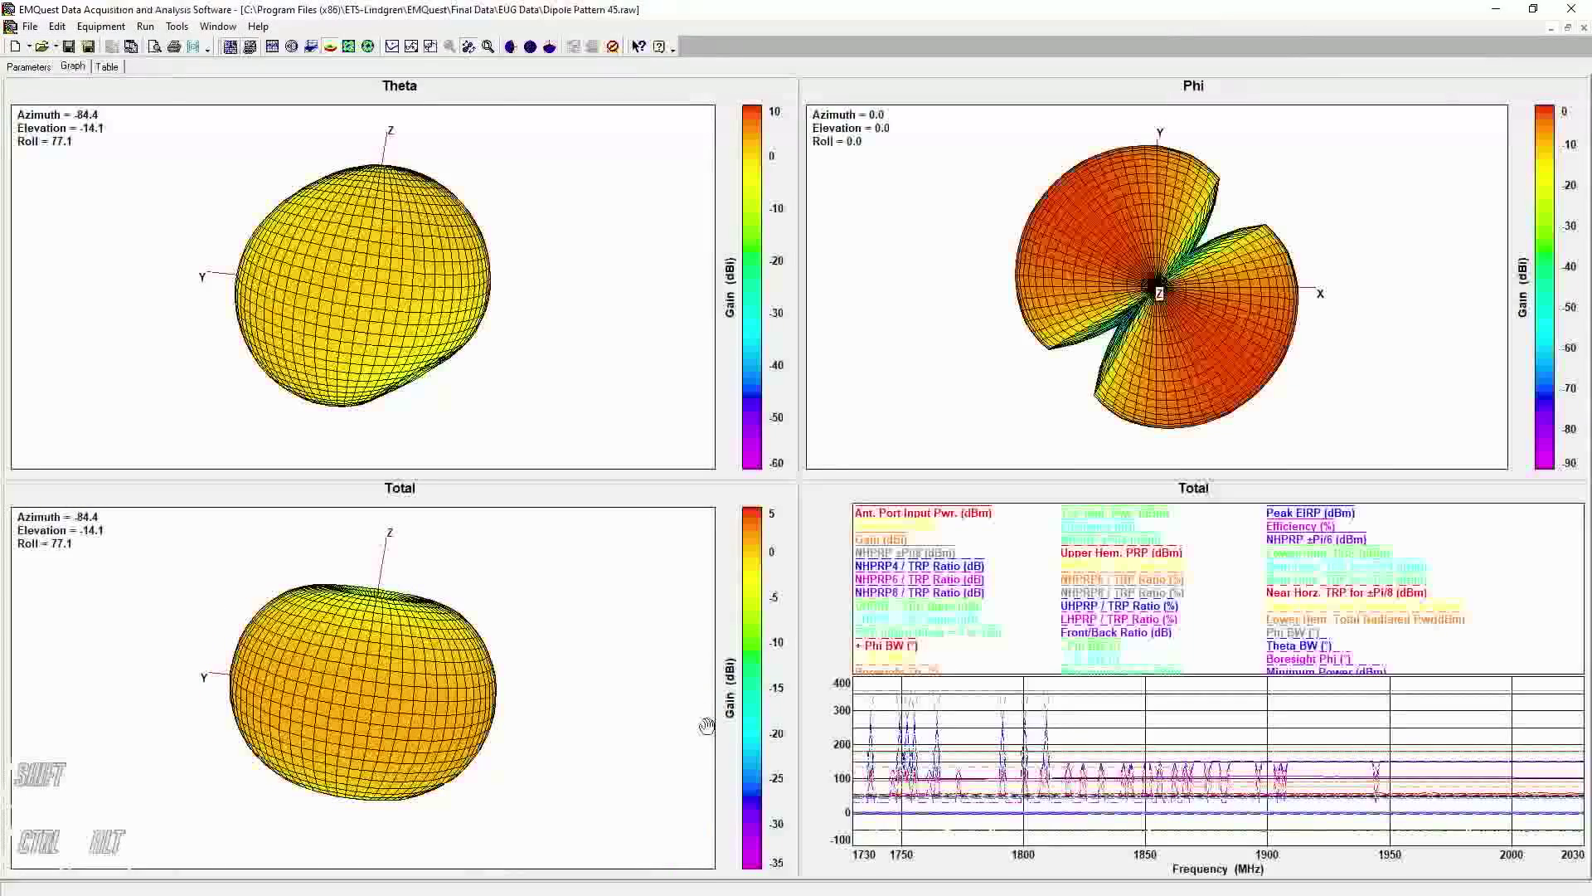
Compare the null directions of the two linked 3-D patterns by turning them to different viewing angles.
left_click_drag(366, 709, 555, 690)
left_click_drag(624, 750, 628, 768)
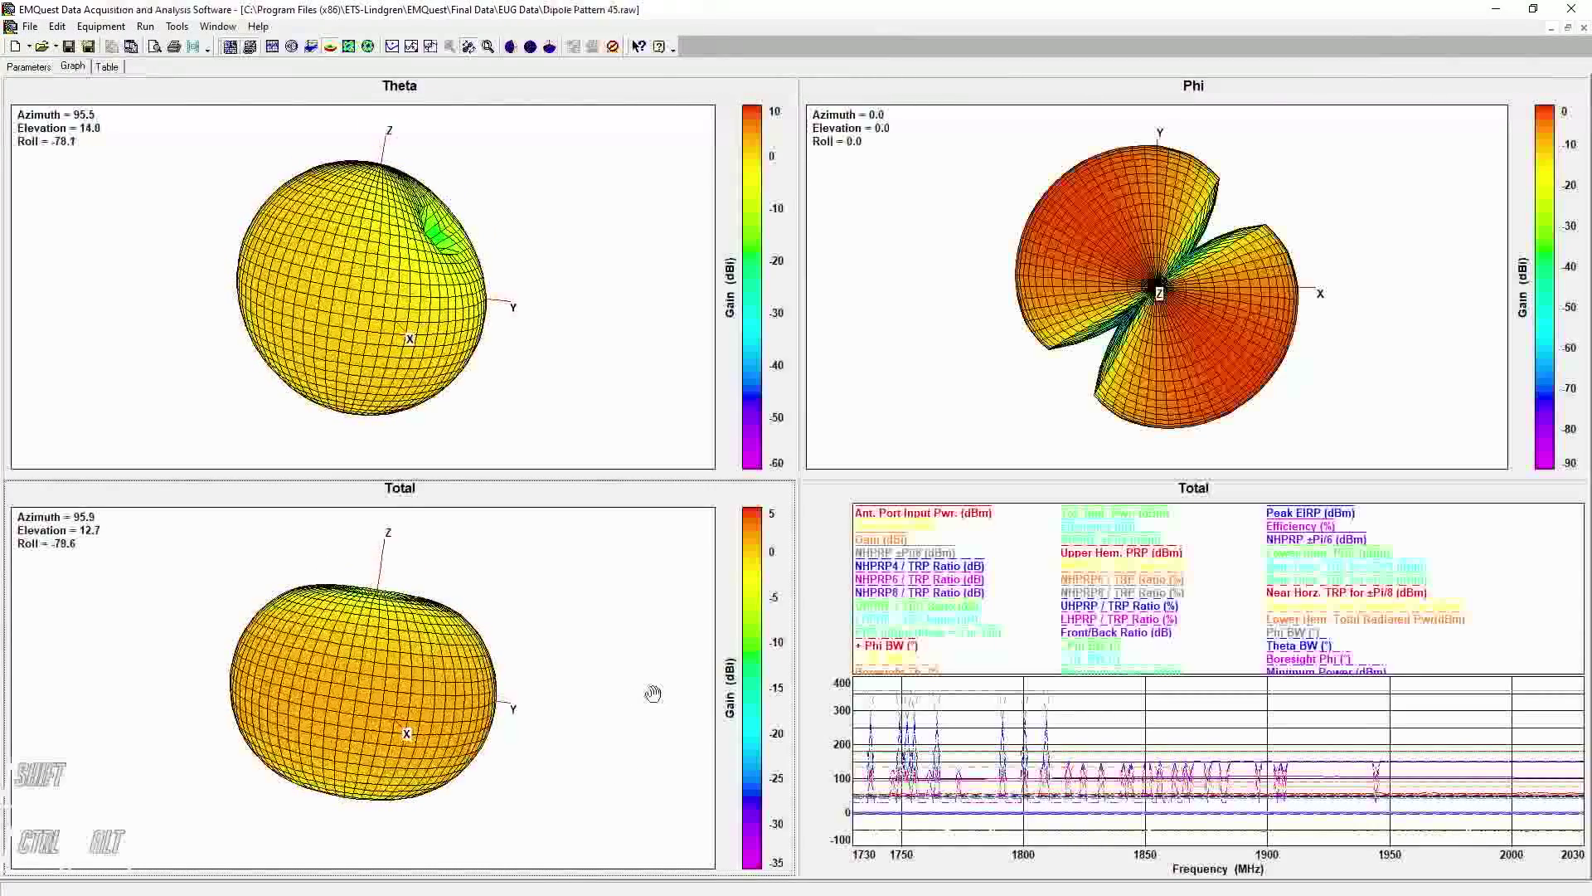
left_click_drag(650, 699, 610, 763)
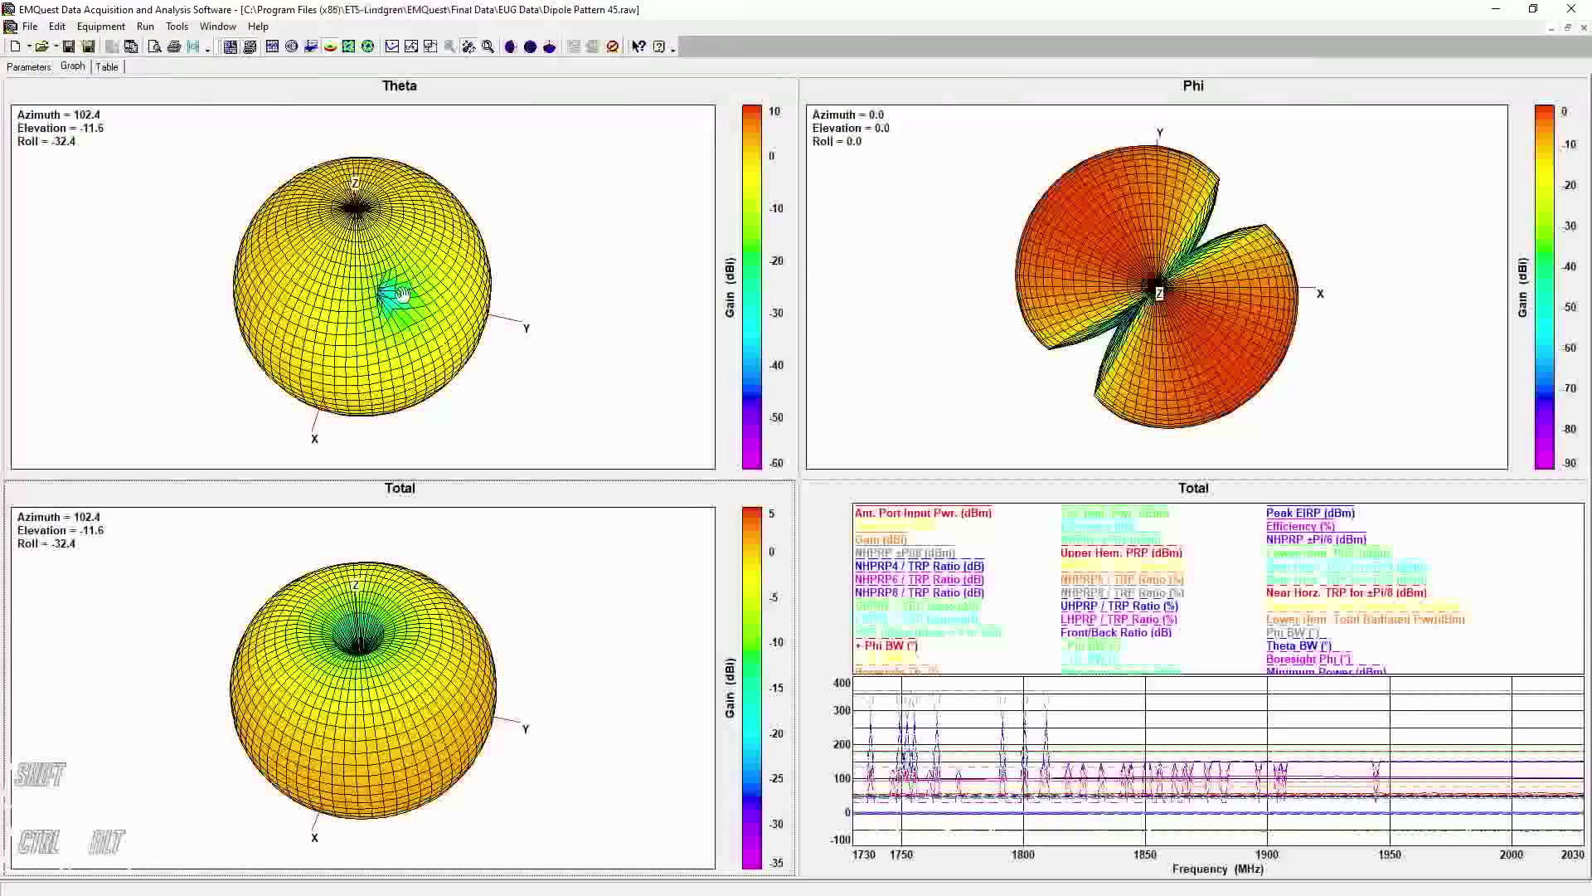
left_click_drag(406, 292, 333, 292)
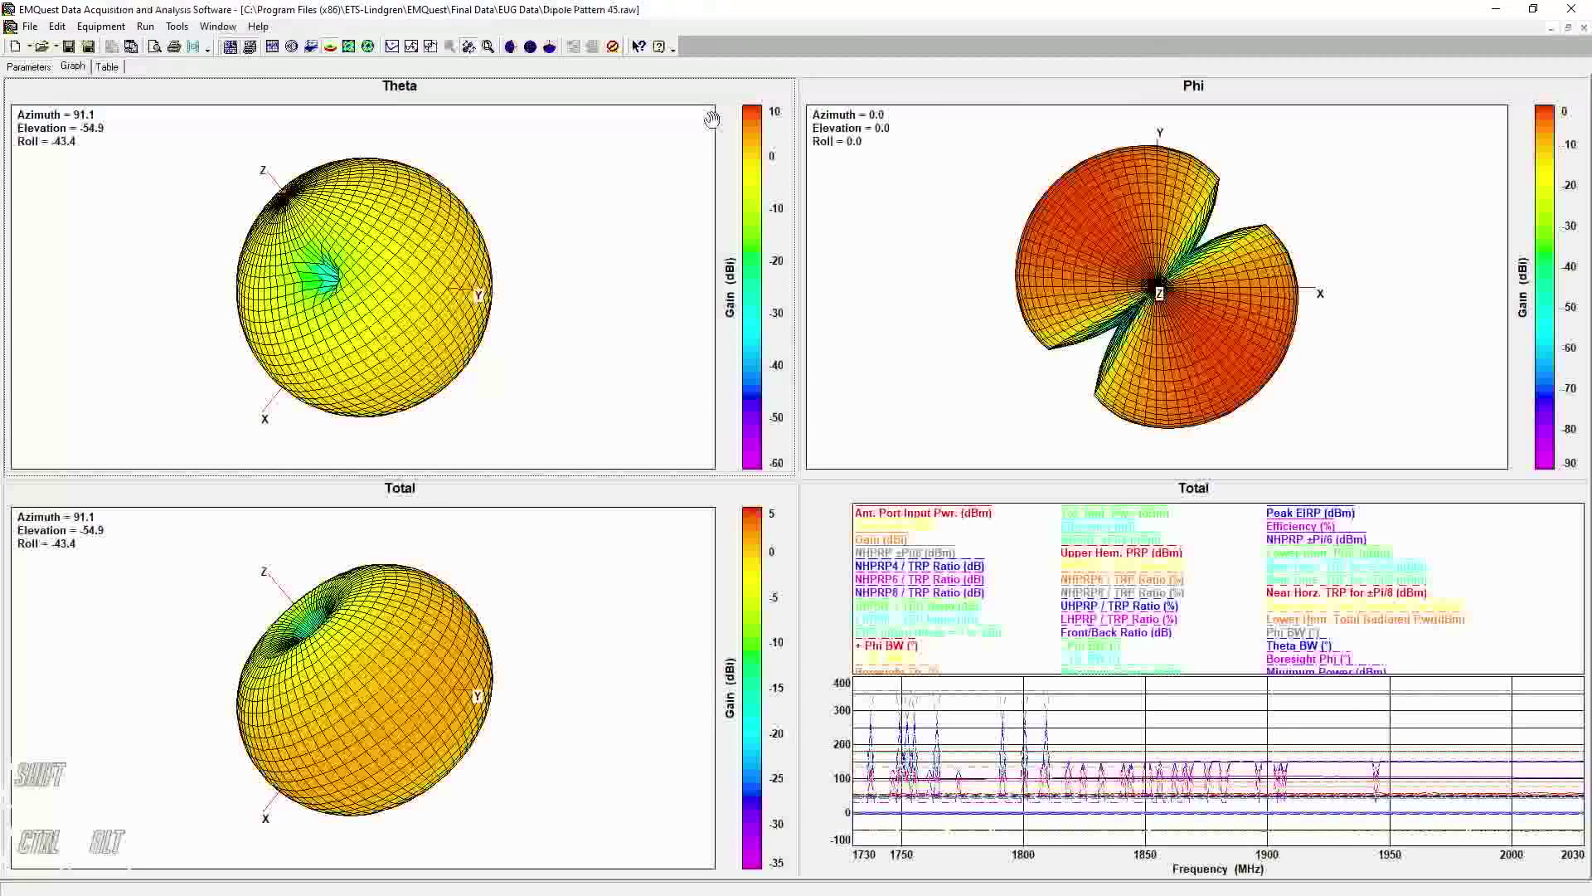
left_click_drag(396, 248, 583, 288)
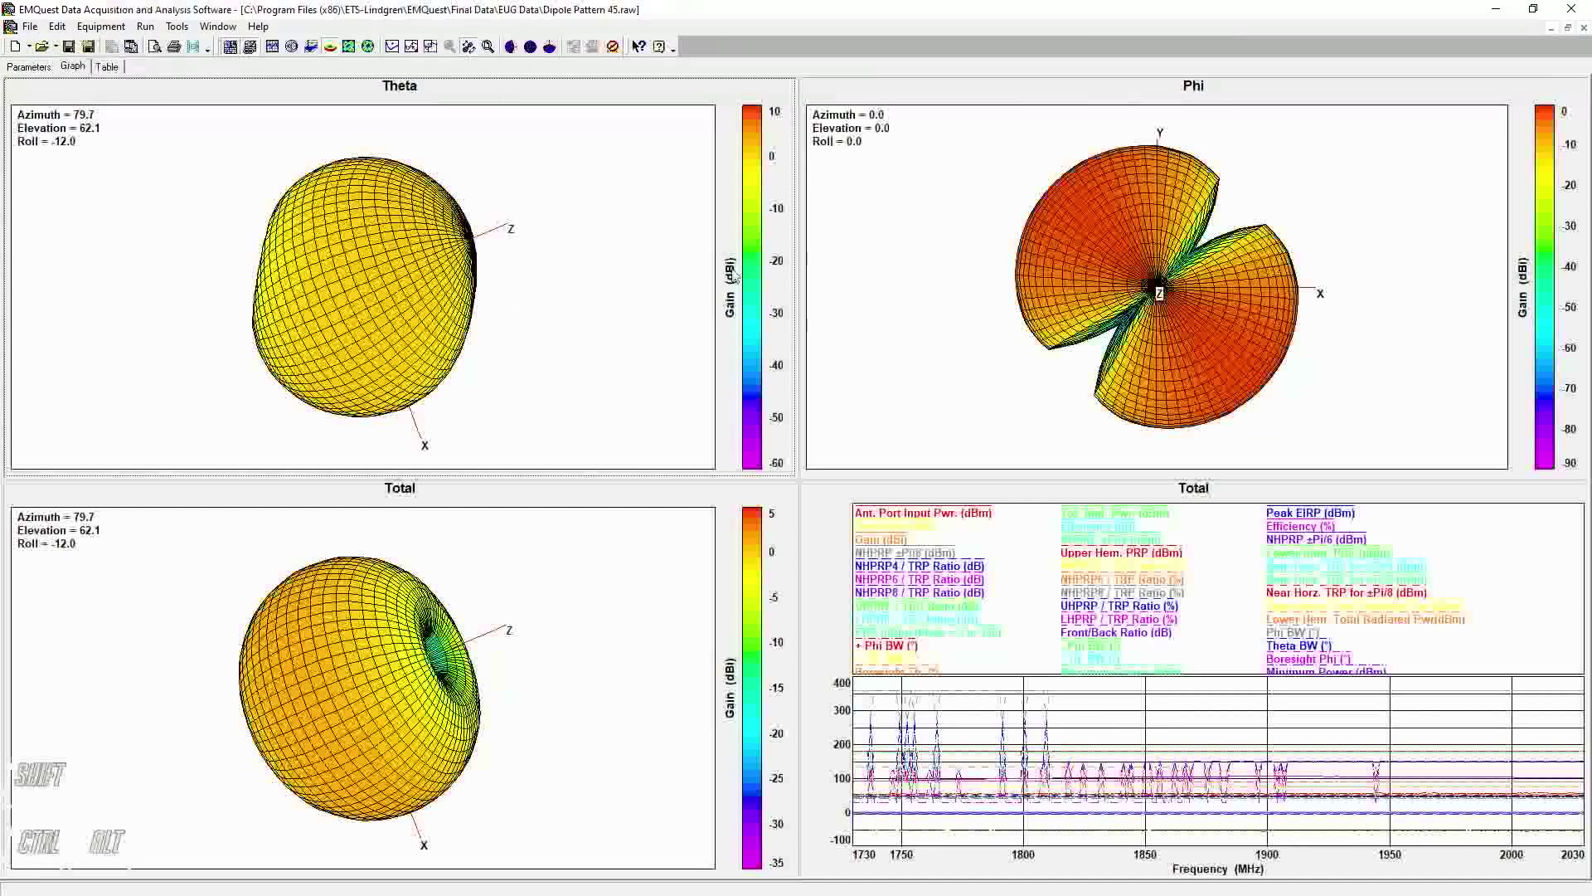
Close Dipole Pattern 45.raw and turn the Total plot upright in the restored Dipole Pattern.raw window.
left_click(1583, 30)
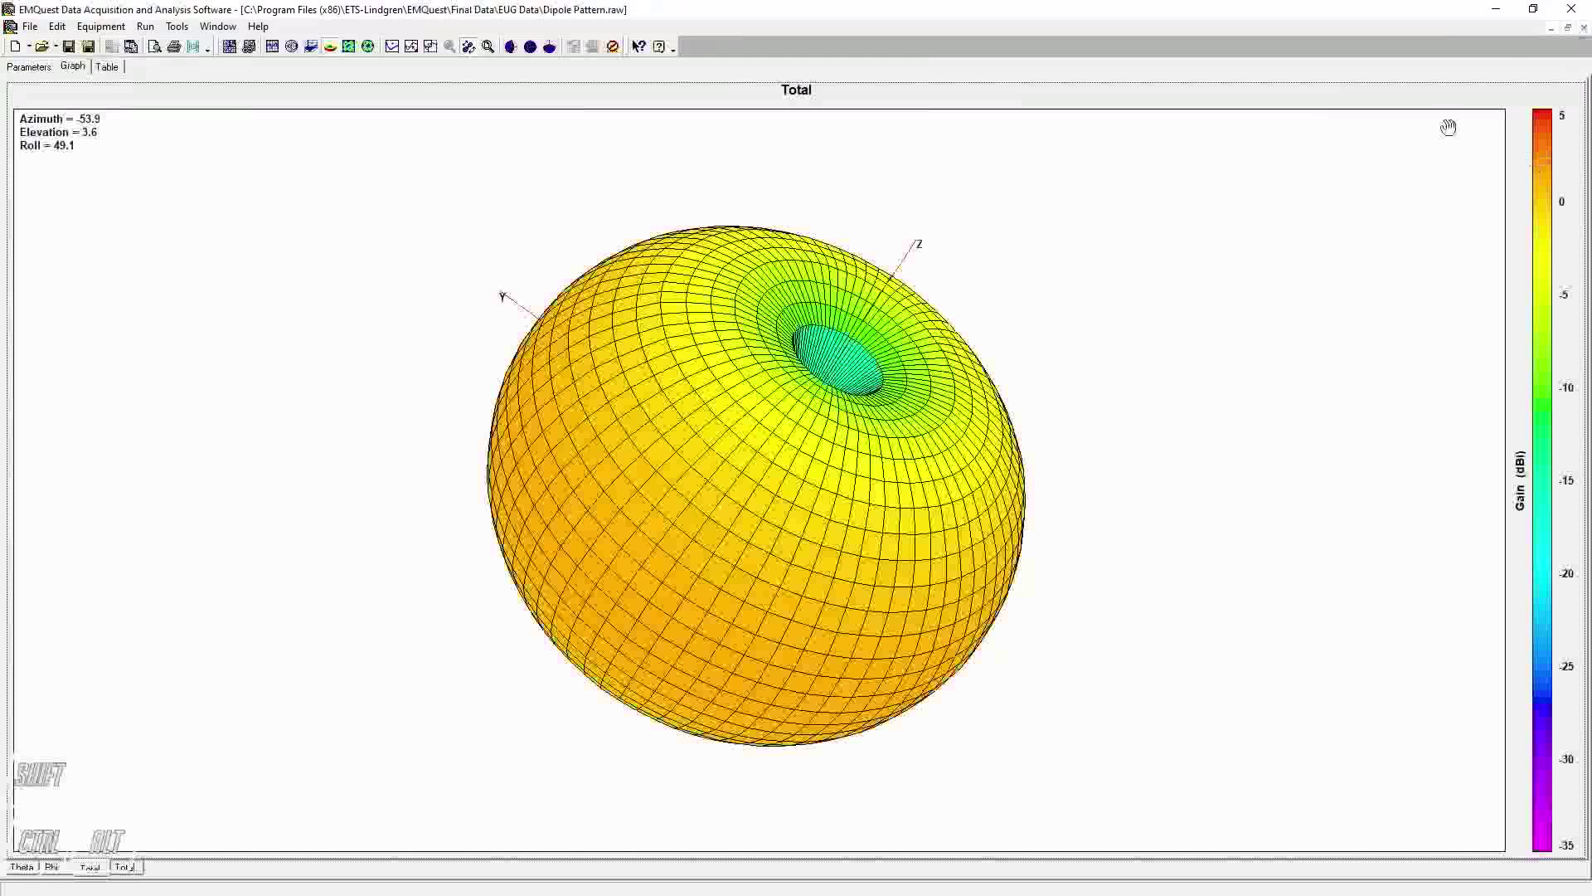
left_click(1568, 28)
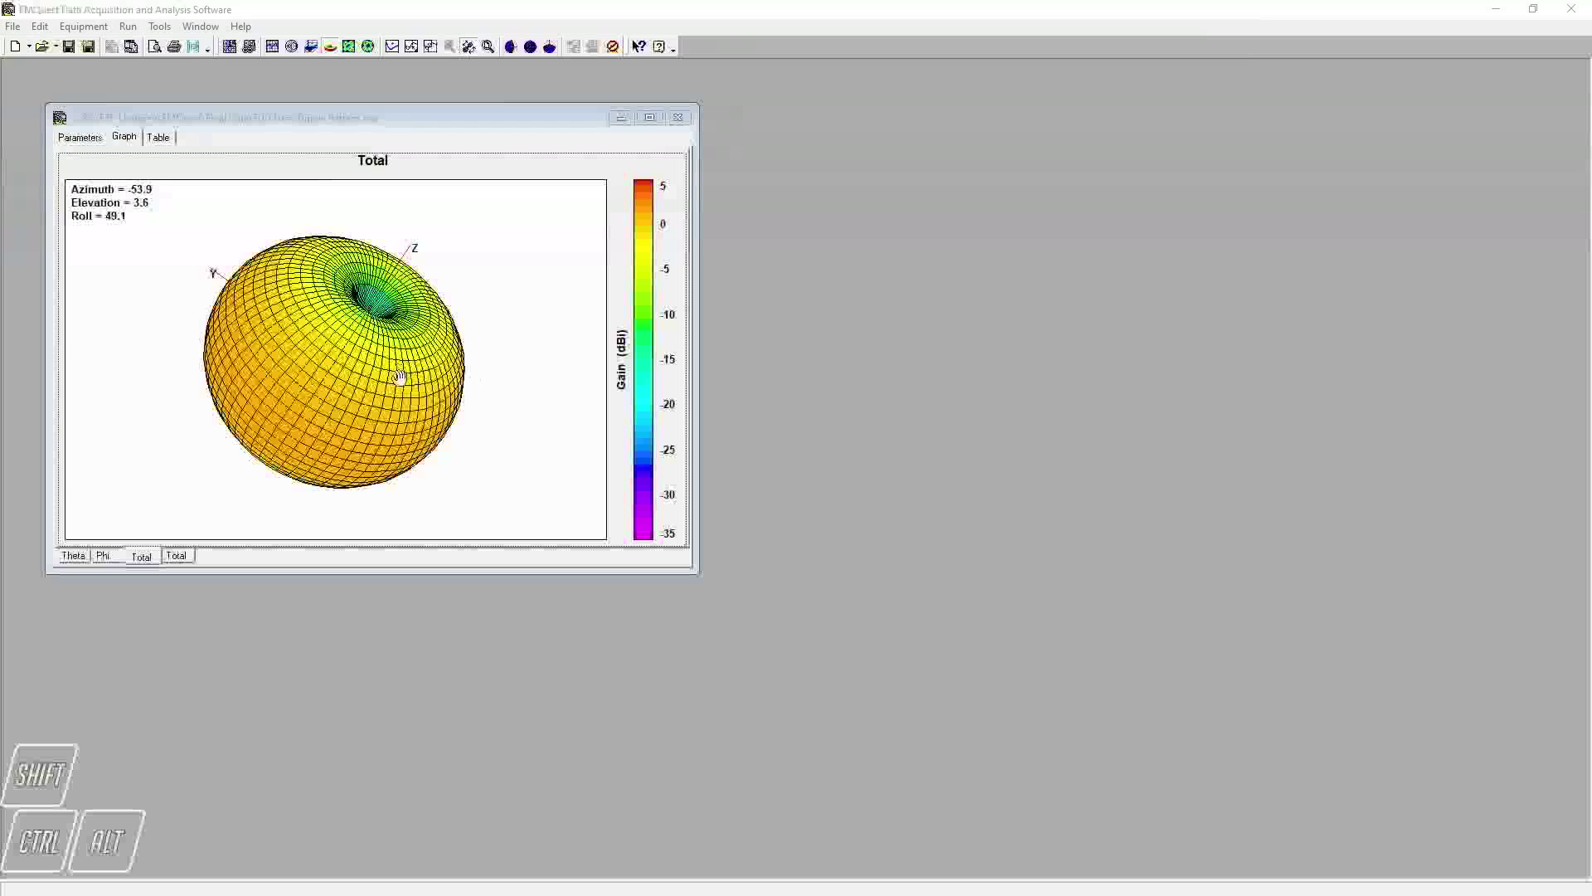
left_click_drag(357, 404, 216, 240)
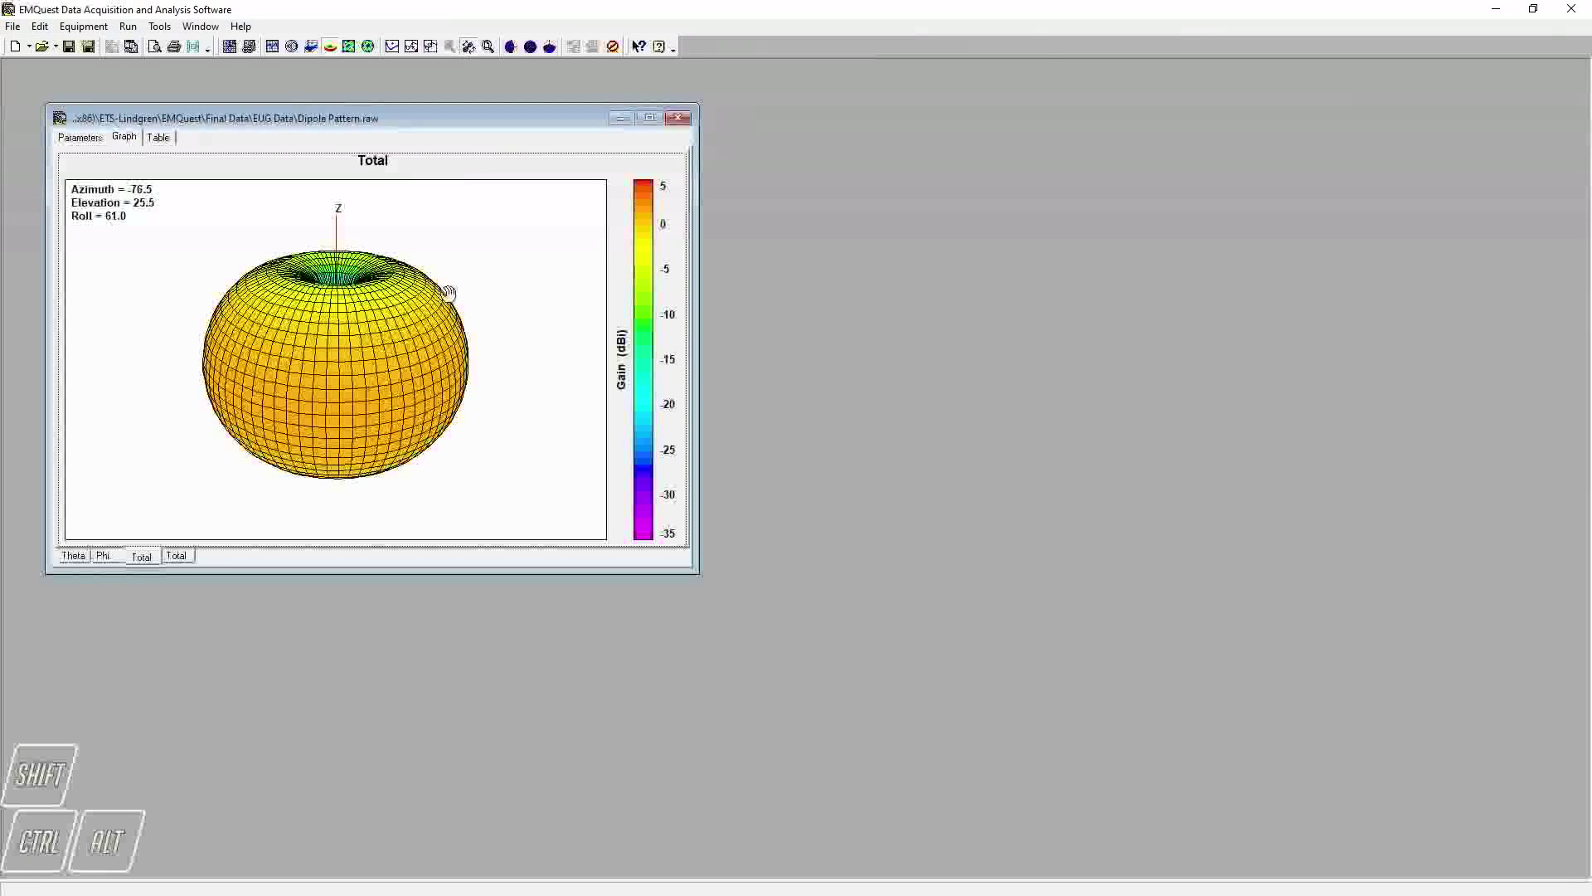
View the Total graph plotted against frequency, and rotate the Theta plot to look at the pattern from its side.
left_click(176, 556)
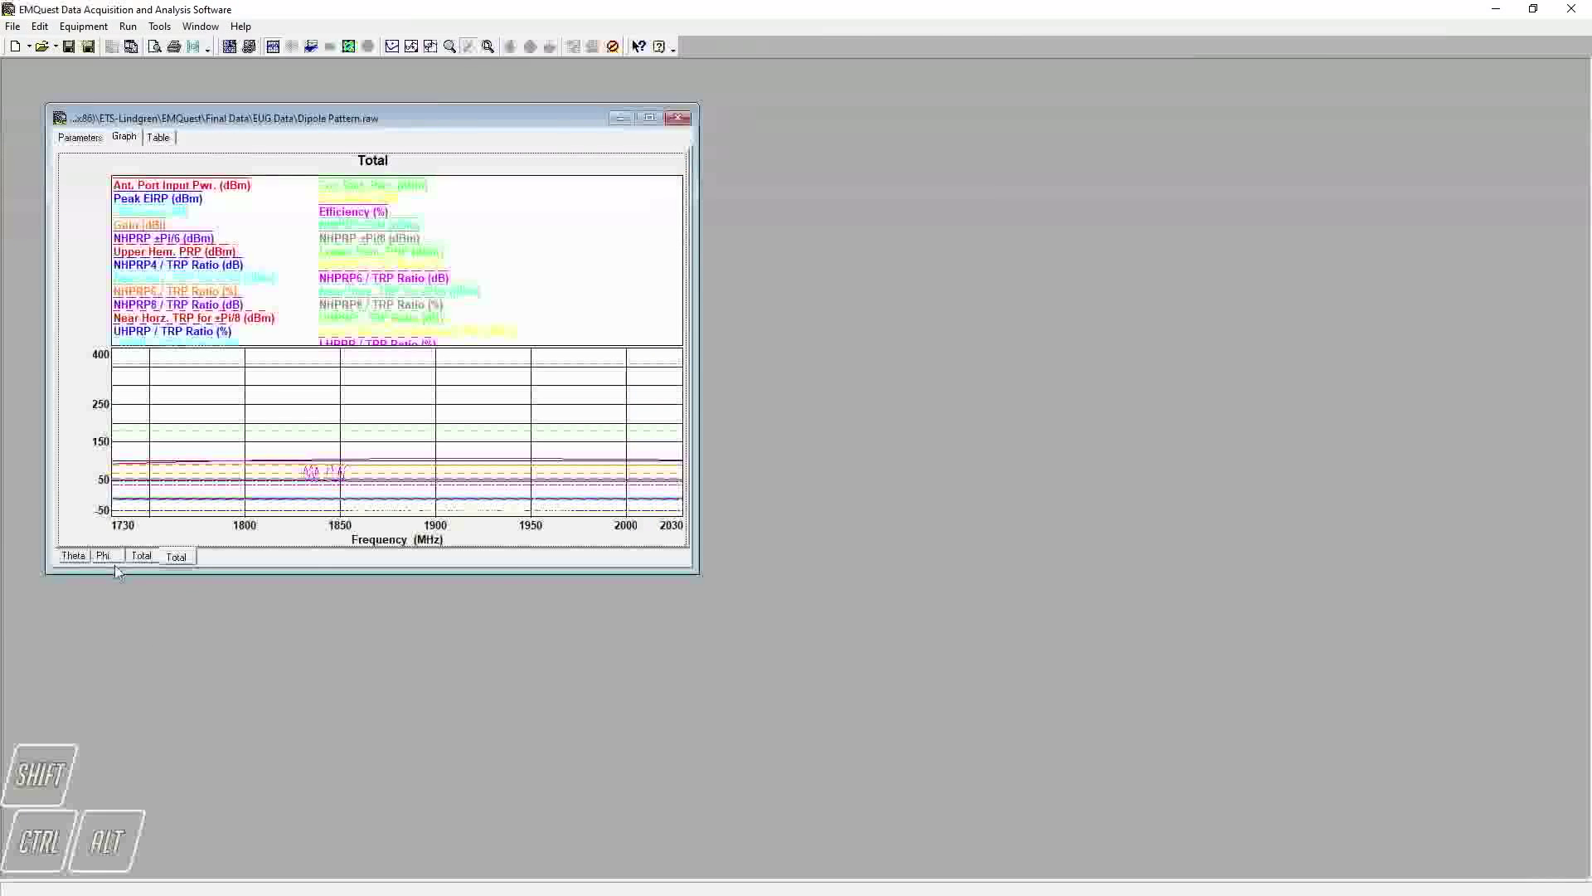
left_click(71, 558)
left_click_drag(263, 445, 374, 391)
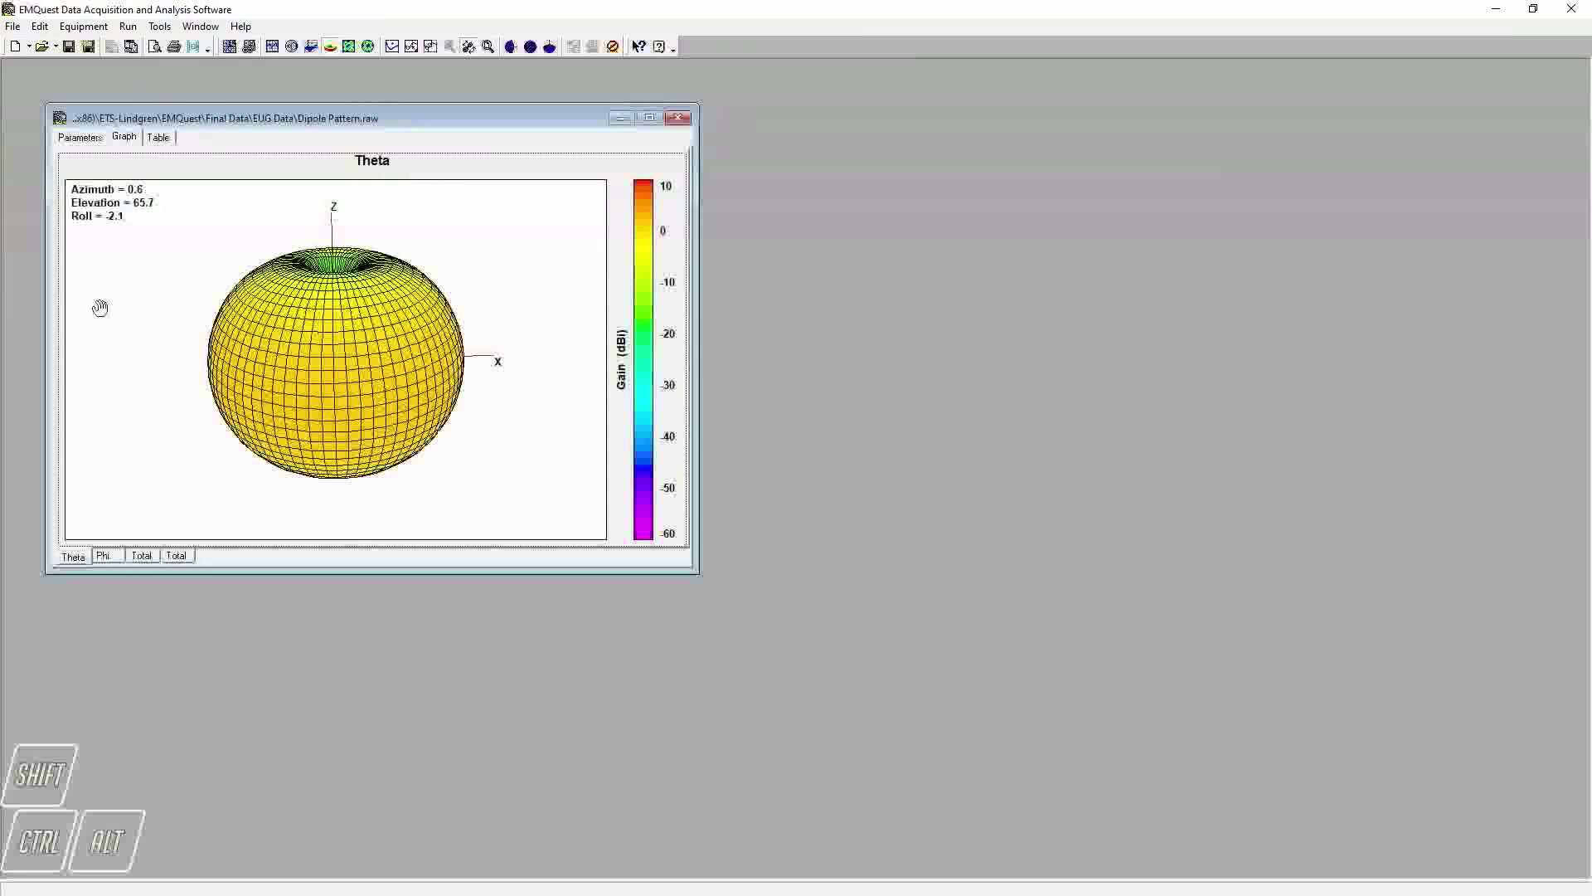
Open the 3126-1880_Gain.rsp correction applied to both polarizations and show its graph beside the Dipole Pattern.raw window.
left_click(83, 138)
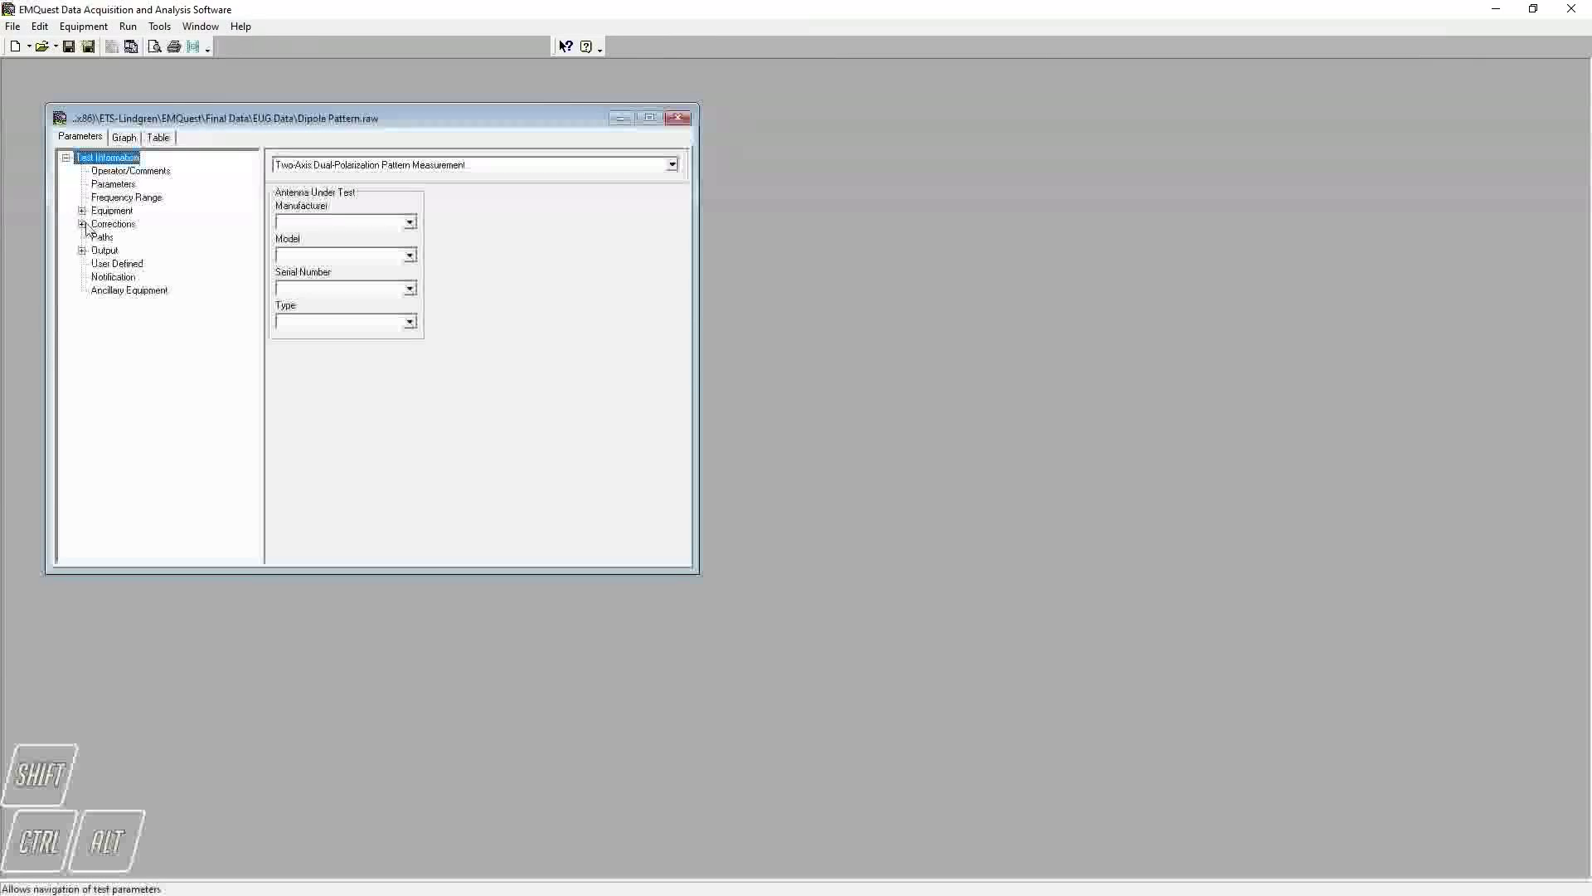
left_click(82, 224)
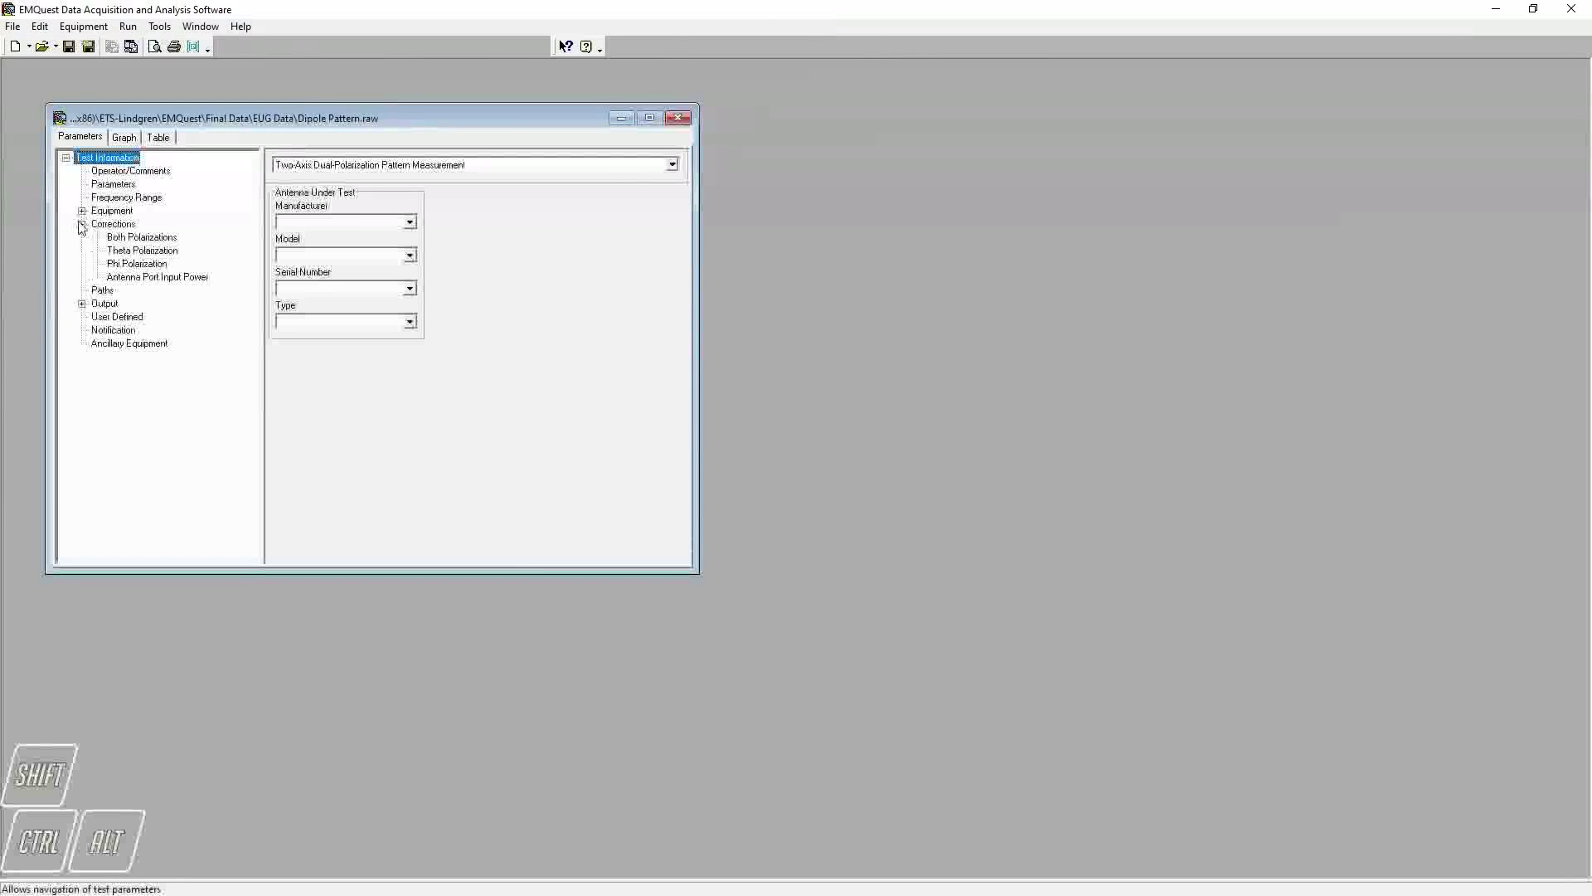
left_click(141, 237)
left_click(496, 211)
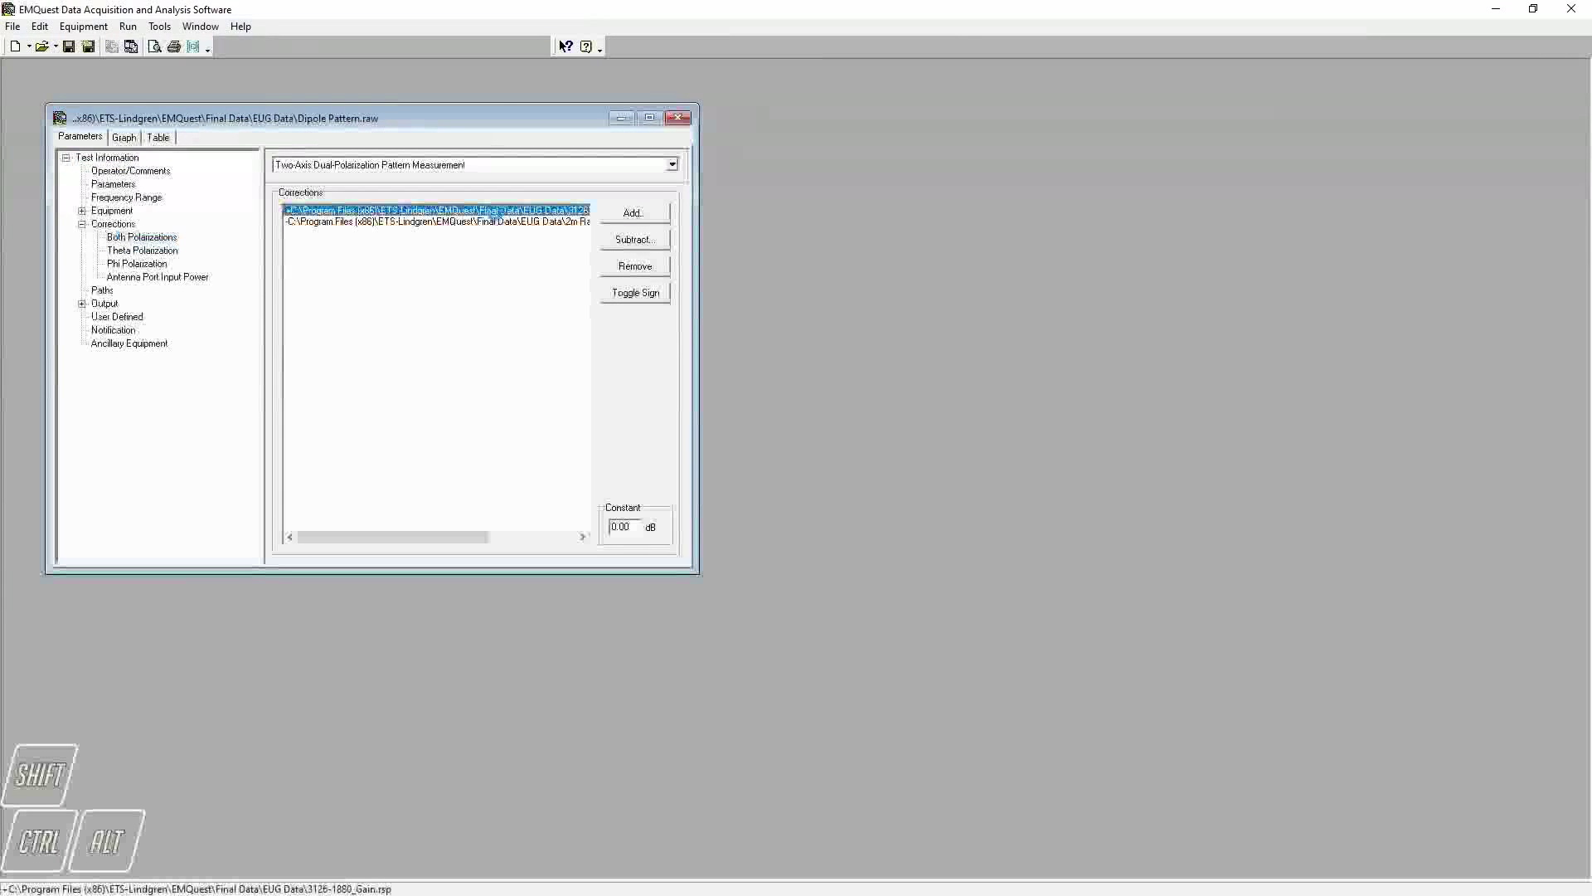
double_click(496, 212)
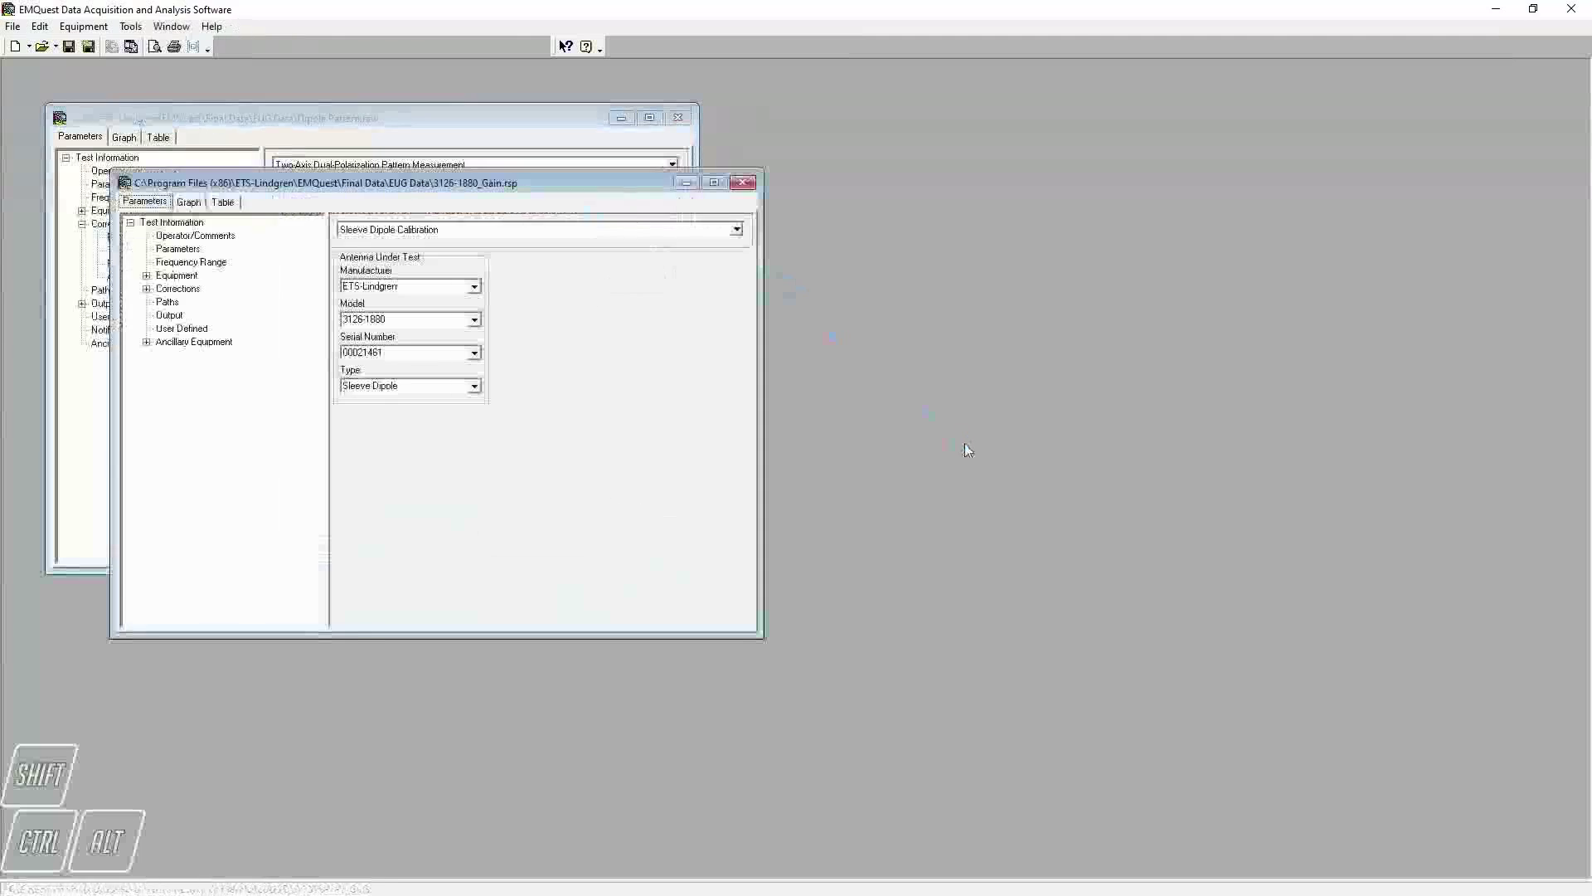
left_click_drag(495, 192, 1175, 209)
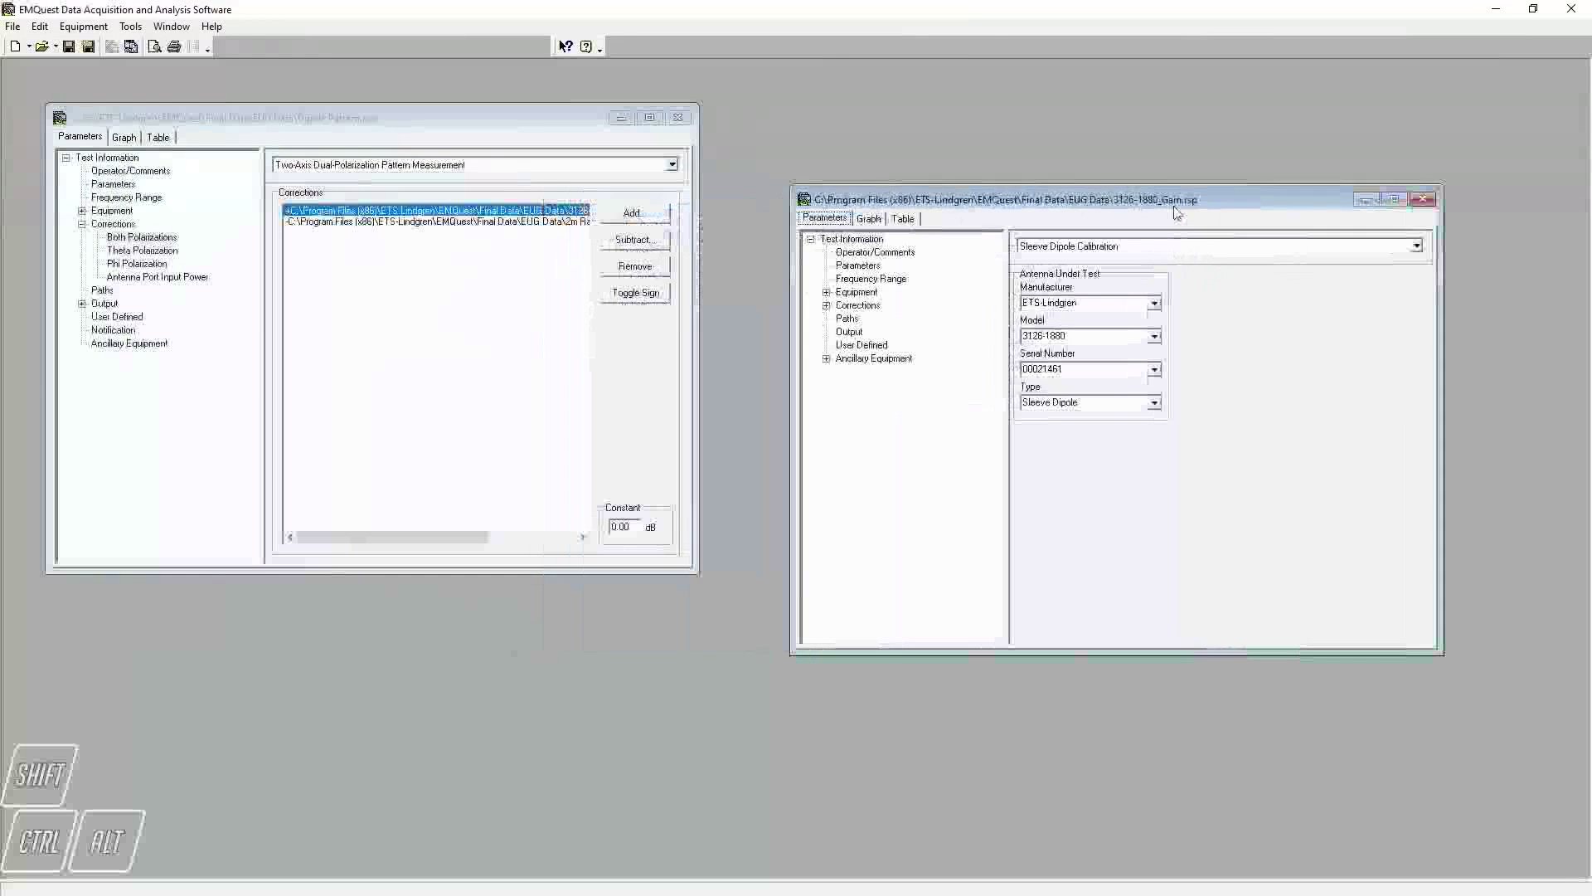
left_click(867, 219)
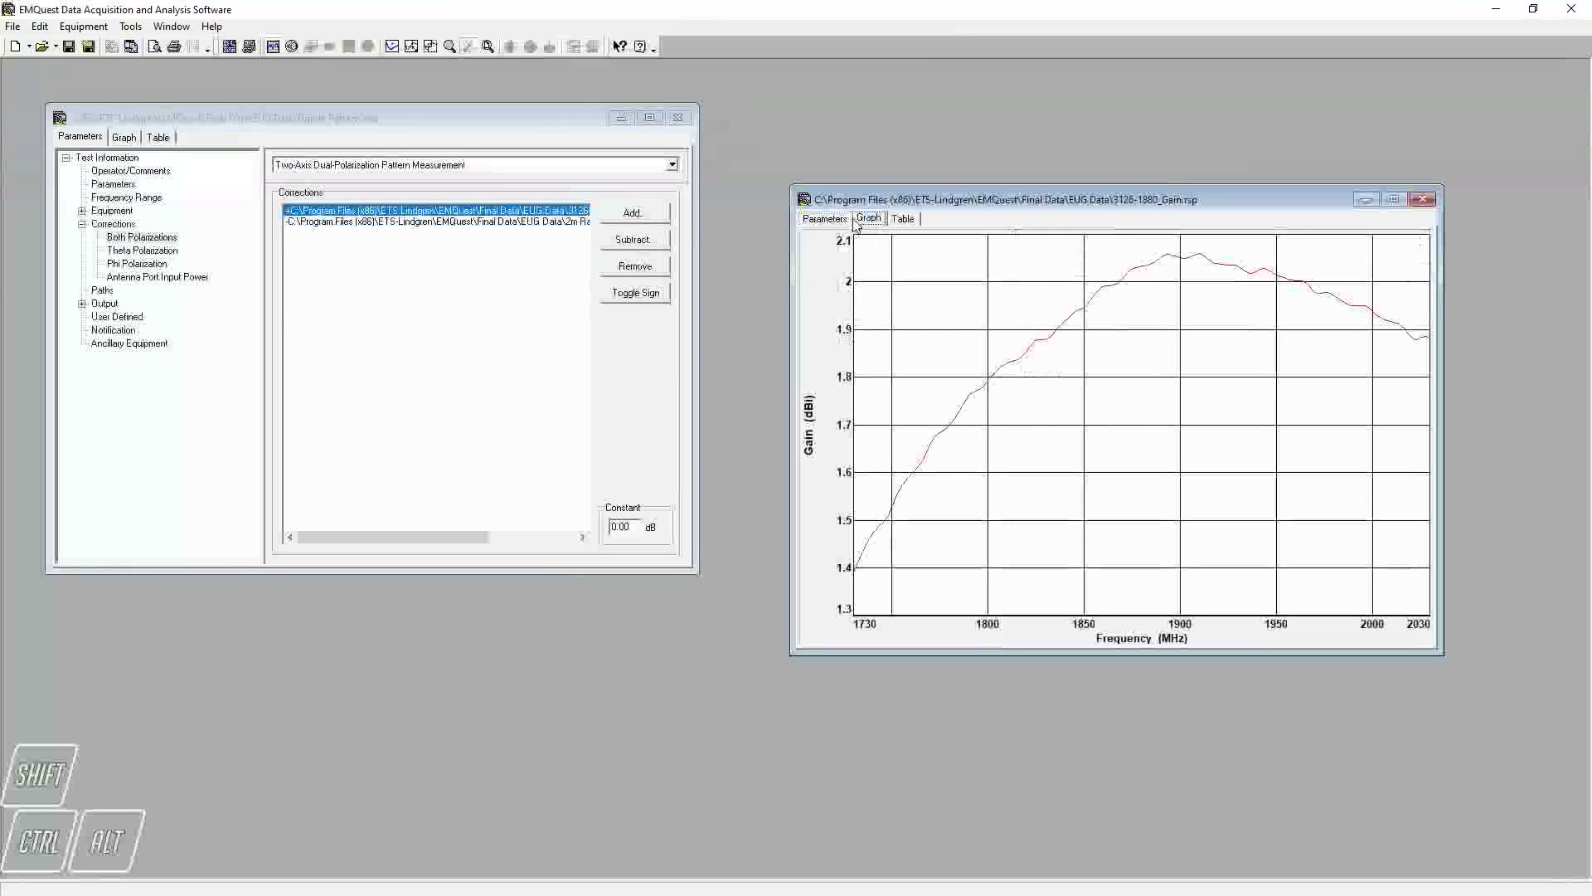
Reduce the Dipole Pattern.raw Total frequency graph's dataset by 1 dimension and select the Gain point value.
left_click(125, 137)
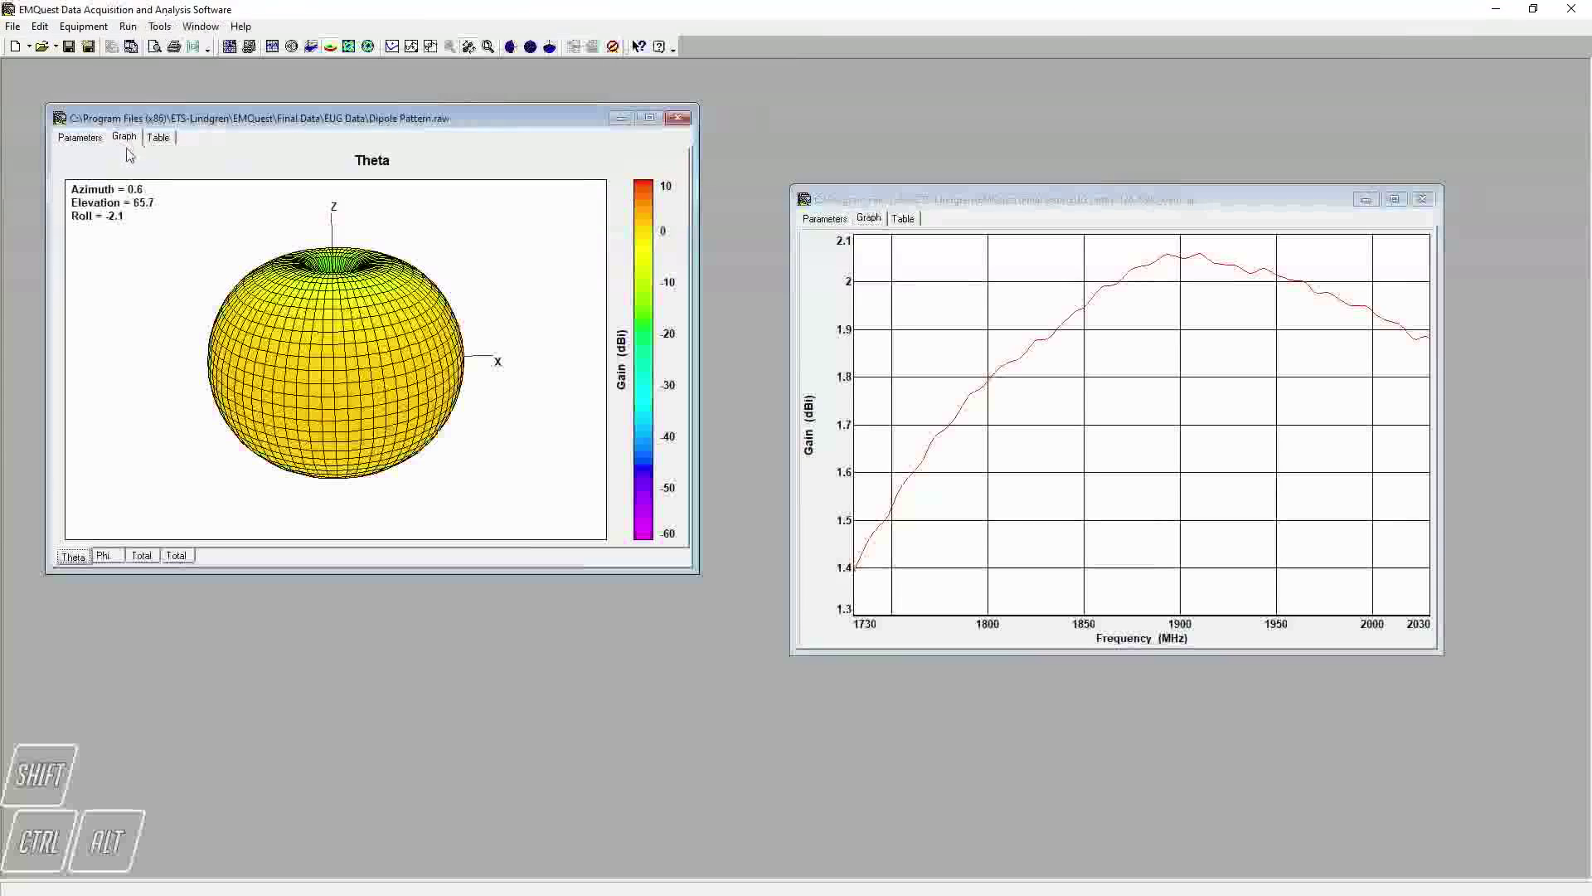
left_click(176, 556)
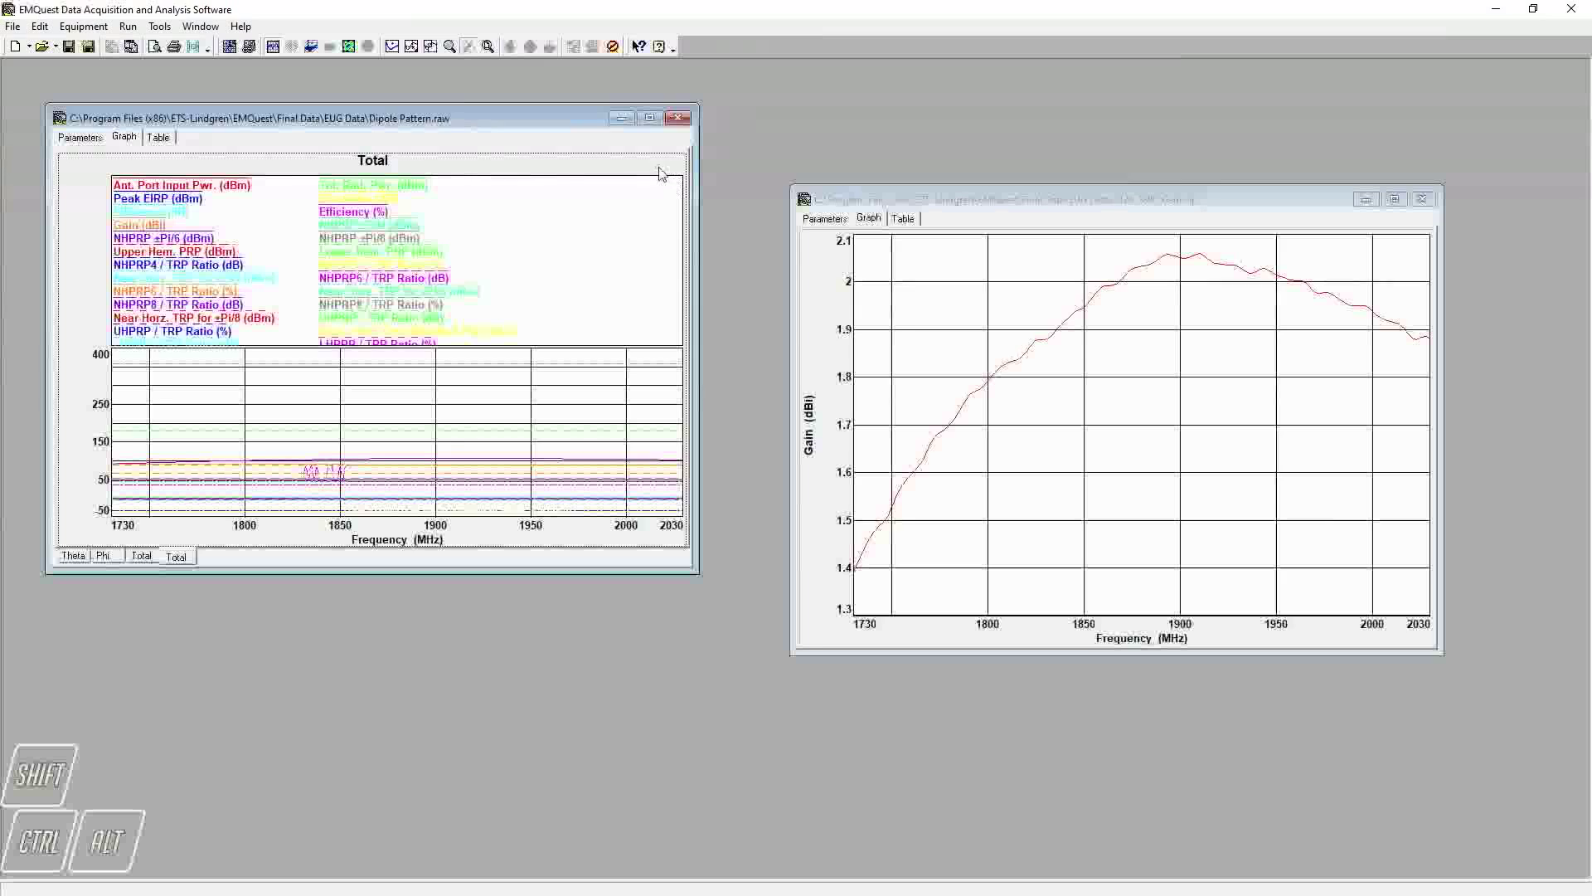
double_click(603, 365)
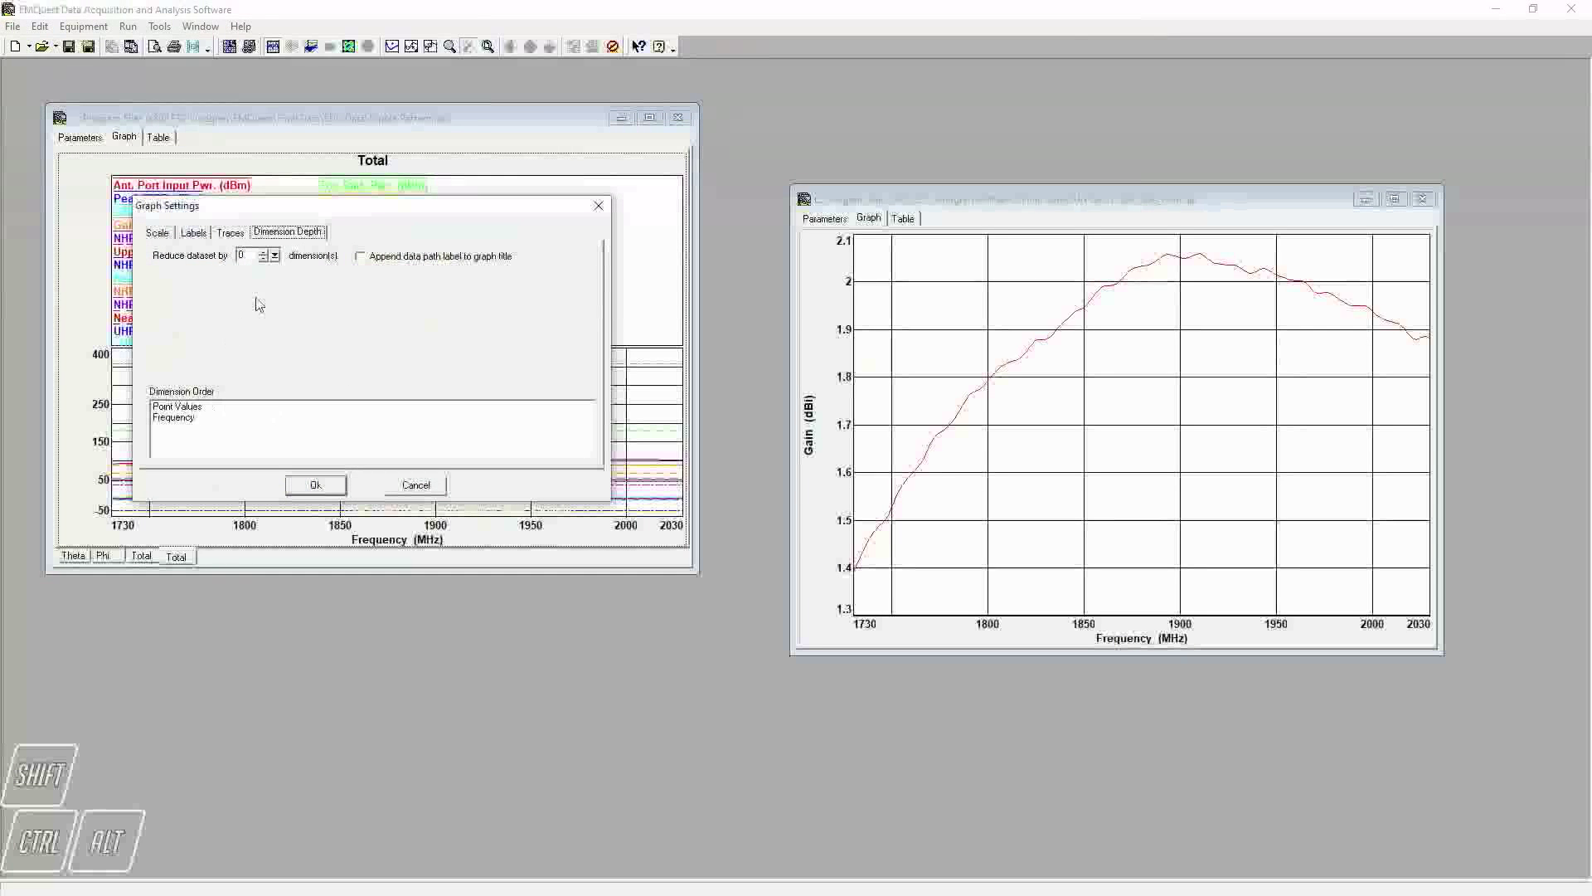
left_click(262, 253)
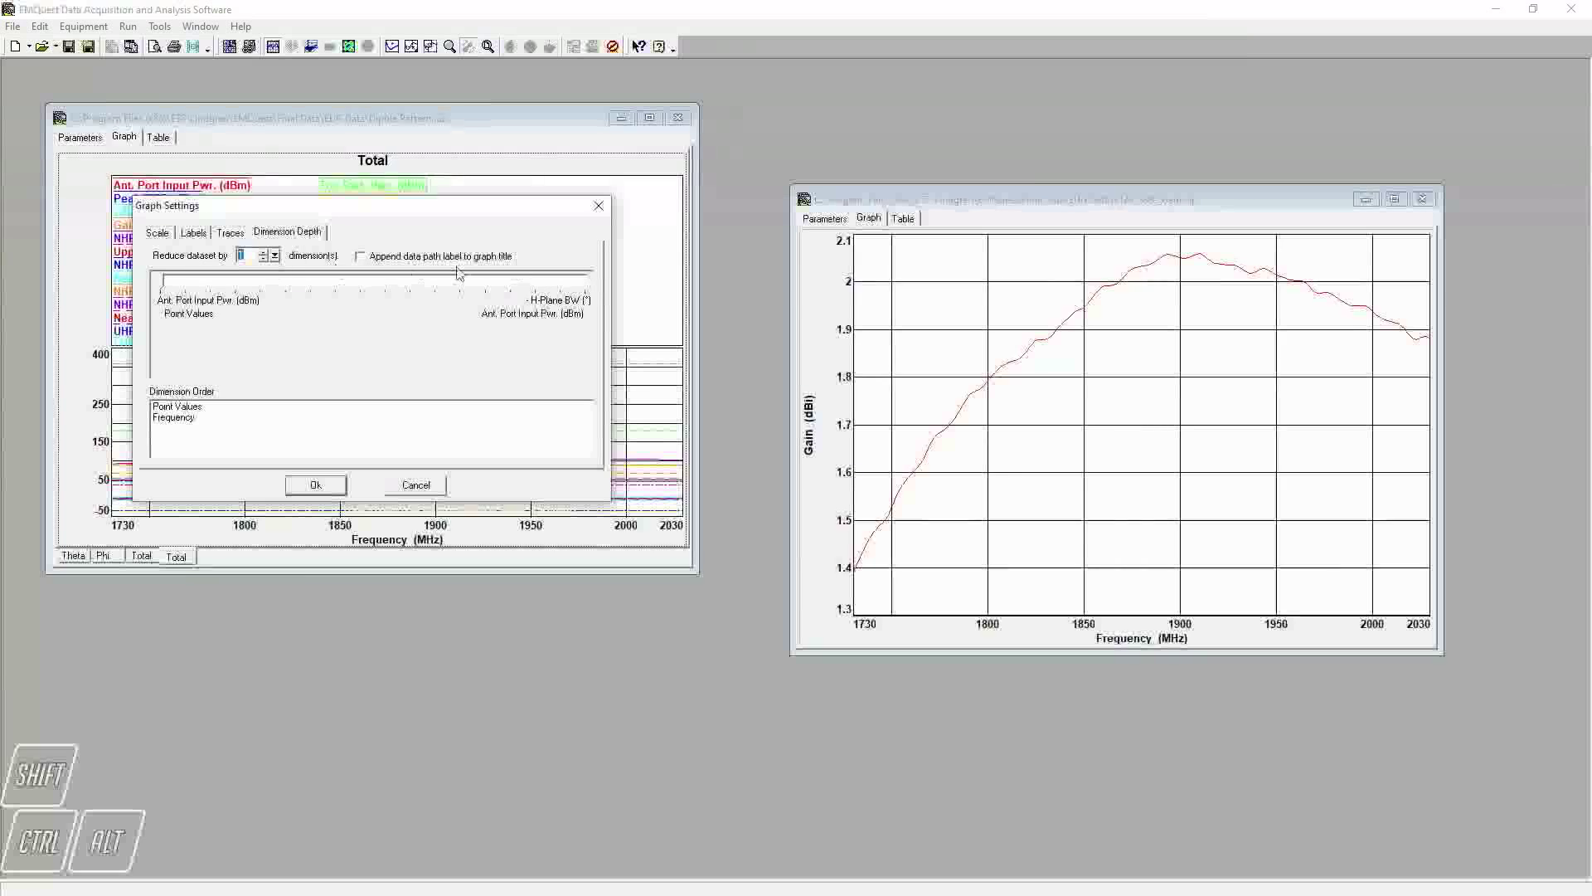
left_click_drag(165, 283, 215, 304)
left_click(324, 483)
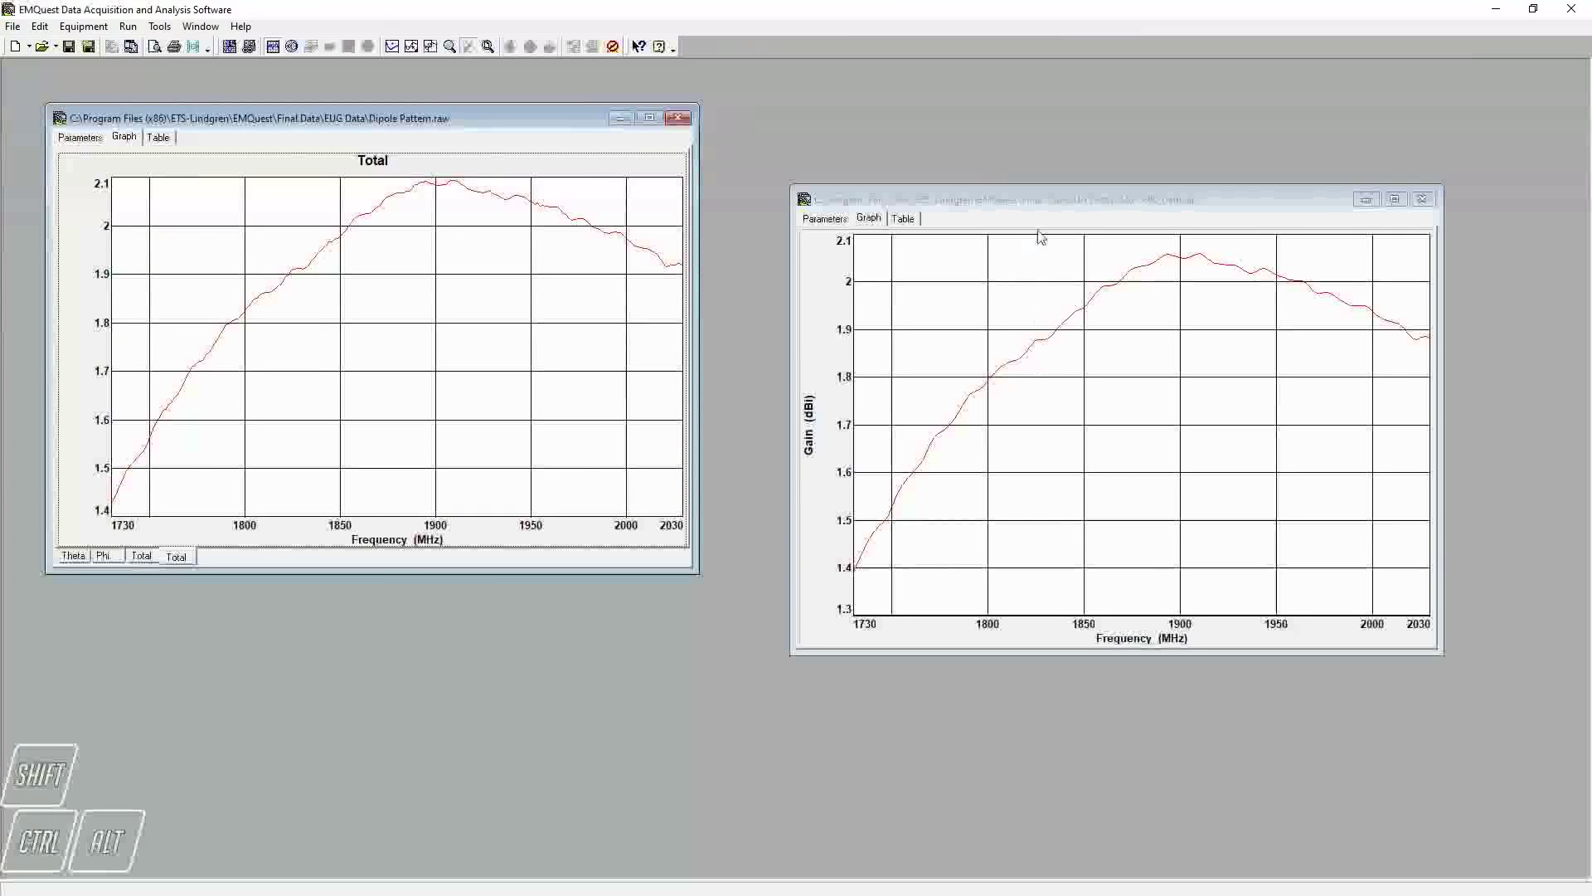
Place the 3126-1880_Gain.rsp window beside Dipole Pattern.raw and overlay the Total frequency graph's data onto the gain calibration graph.
left_click_drag(1039, 210, 967, 130)
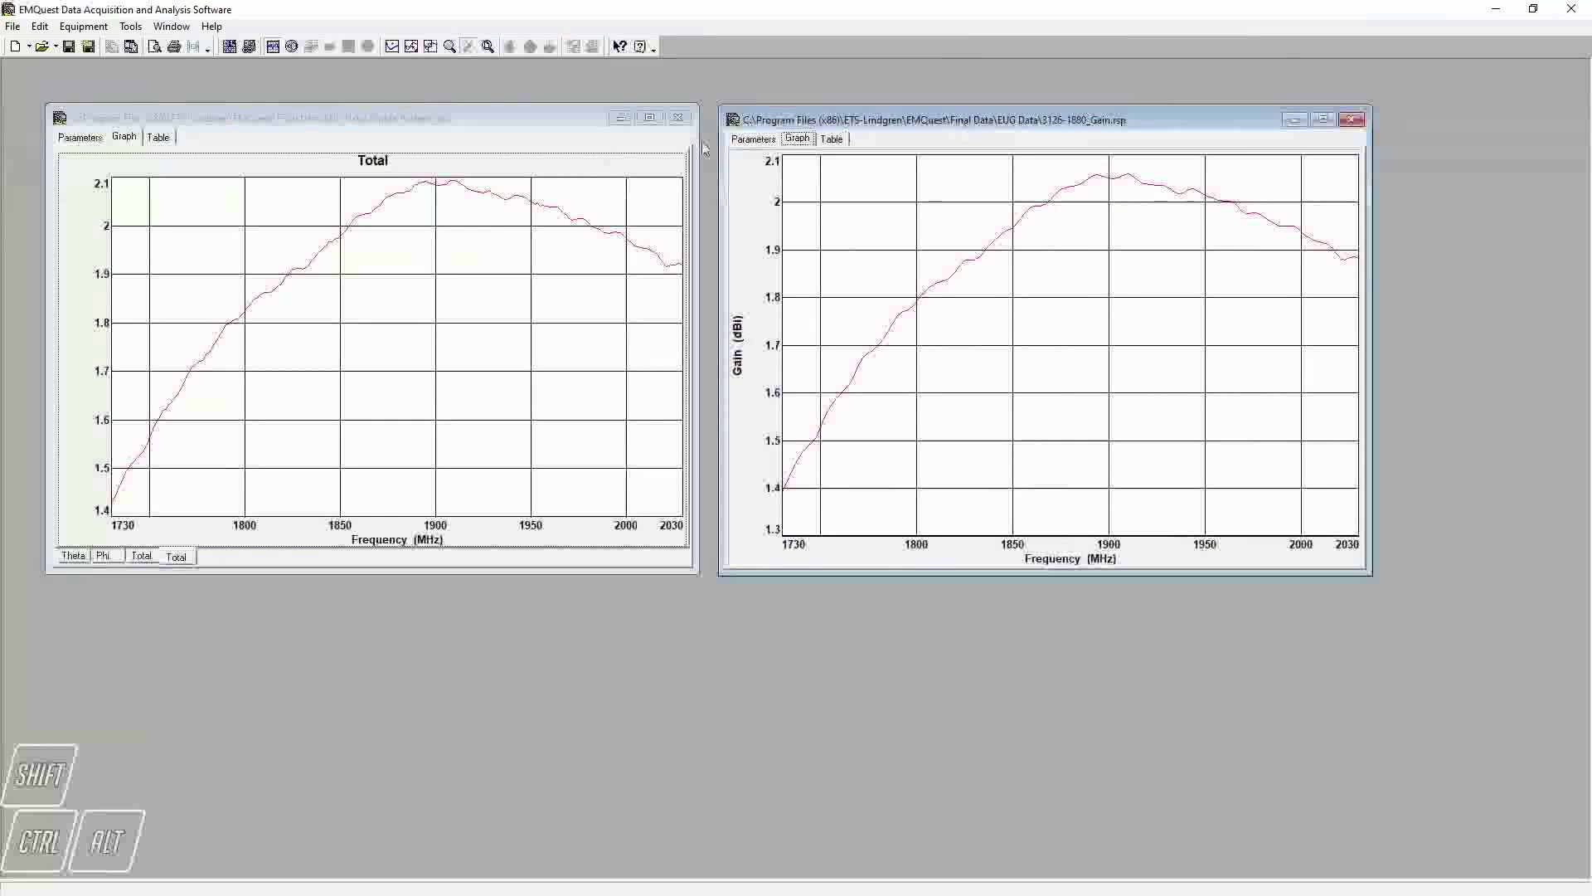
left_click(393, 47)
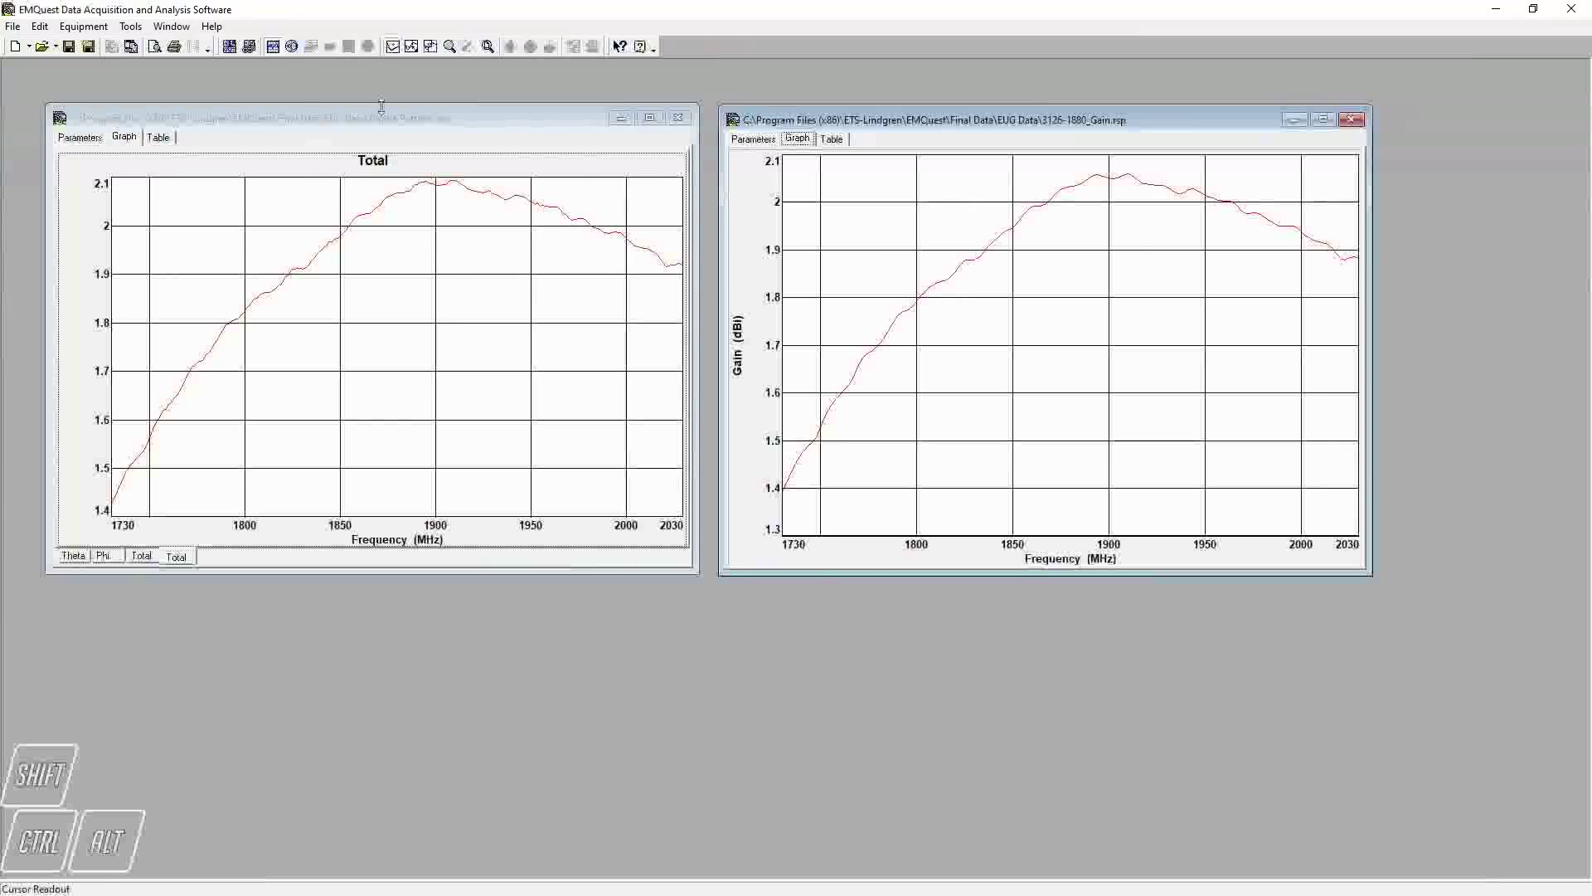
left_click(236, 246)
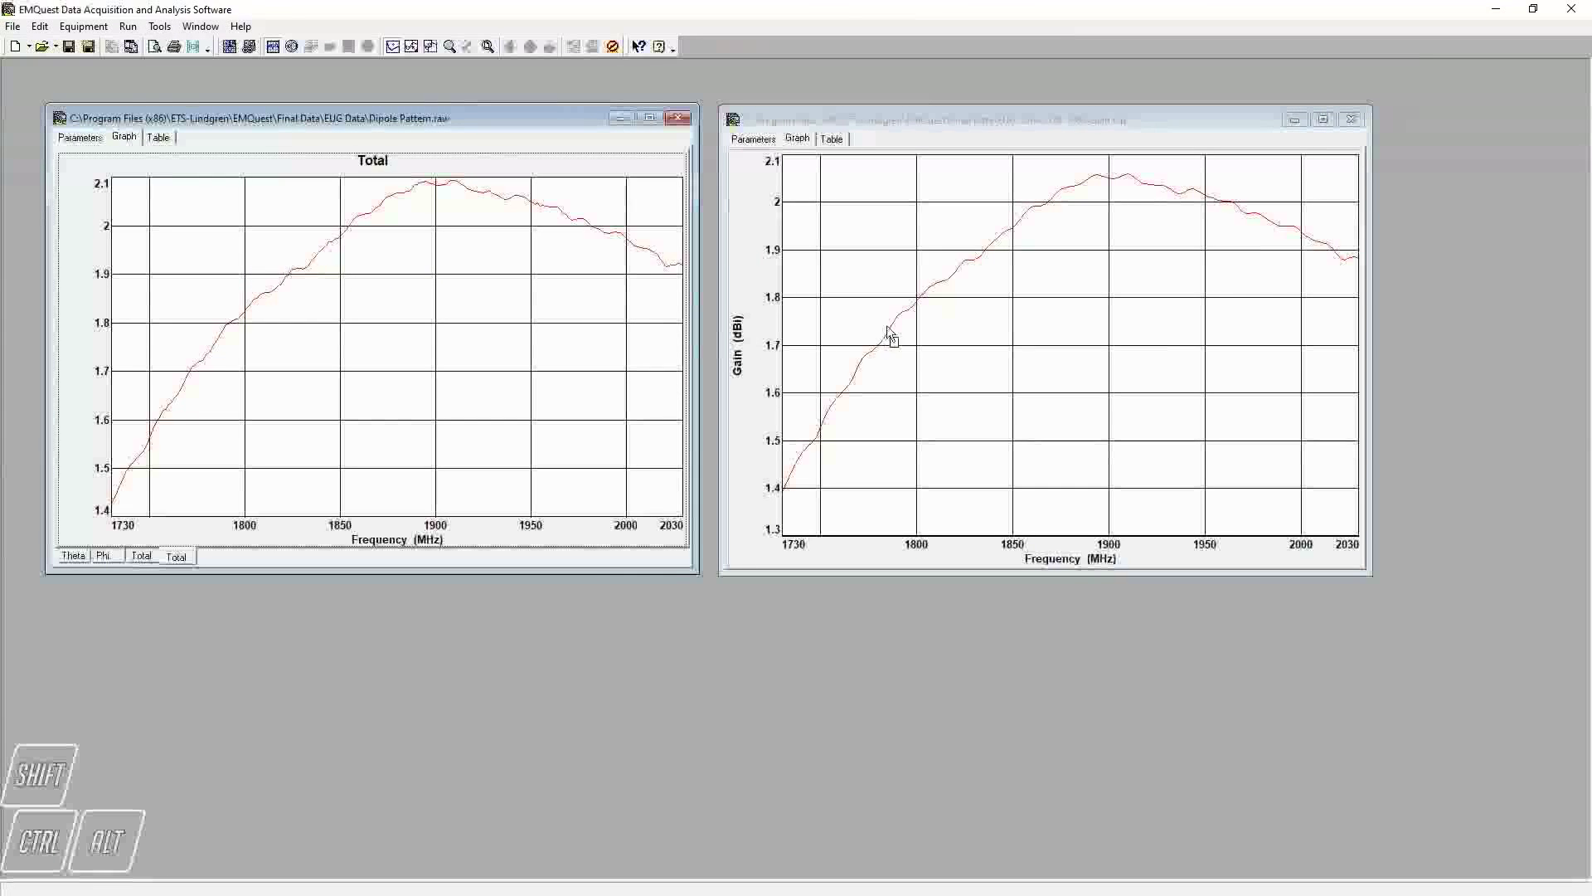
left_click_drag(1054, 330, 1054, 330)
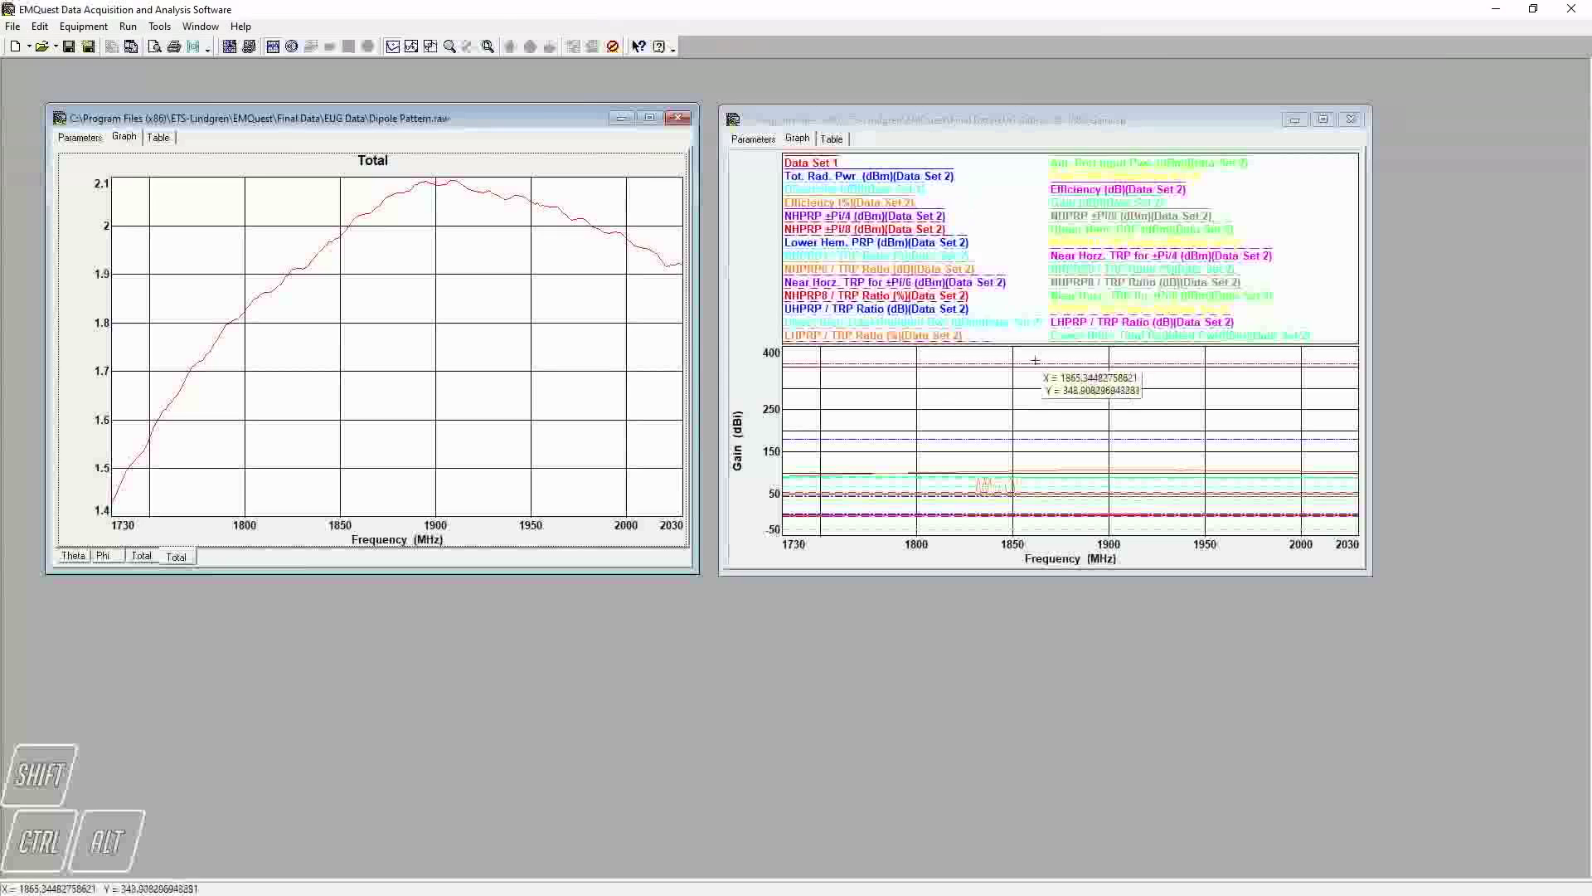
Hide all traces on the combined gain graph except Trace 1 (Data Set 1) and Trace 8, Gain (dB) of Data Set 2.
left_click(935, 269)
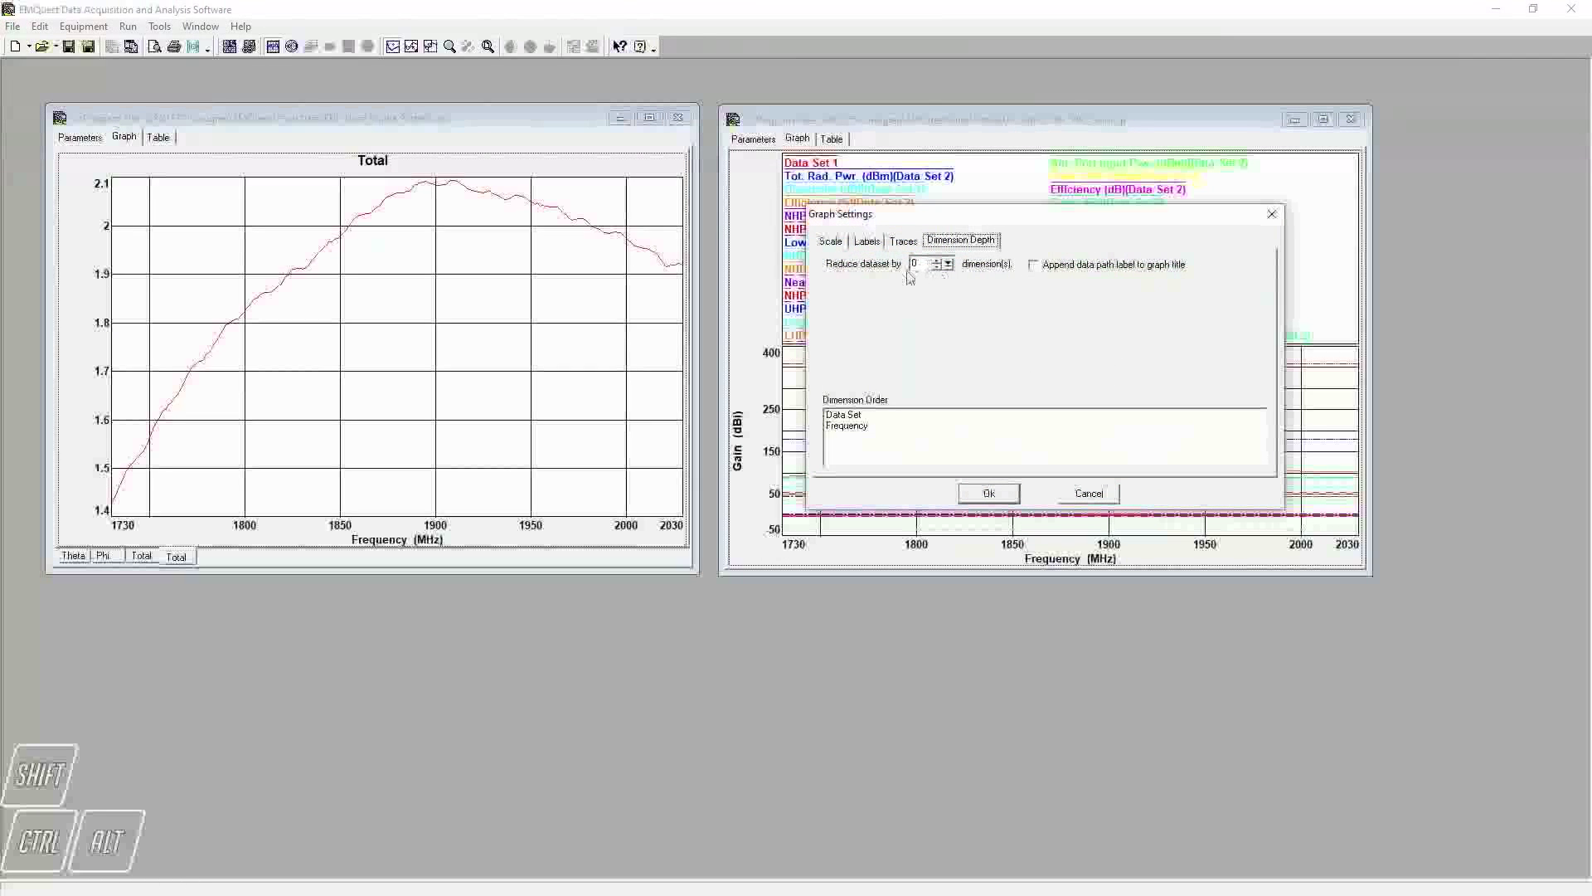
left_click(903, 241)
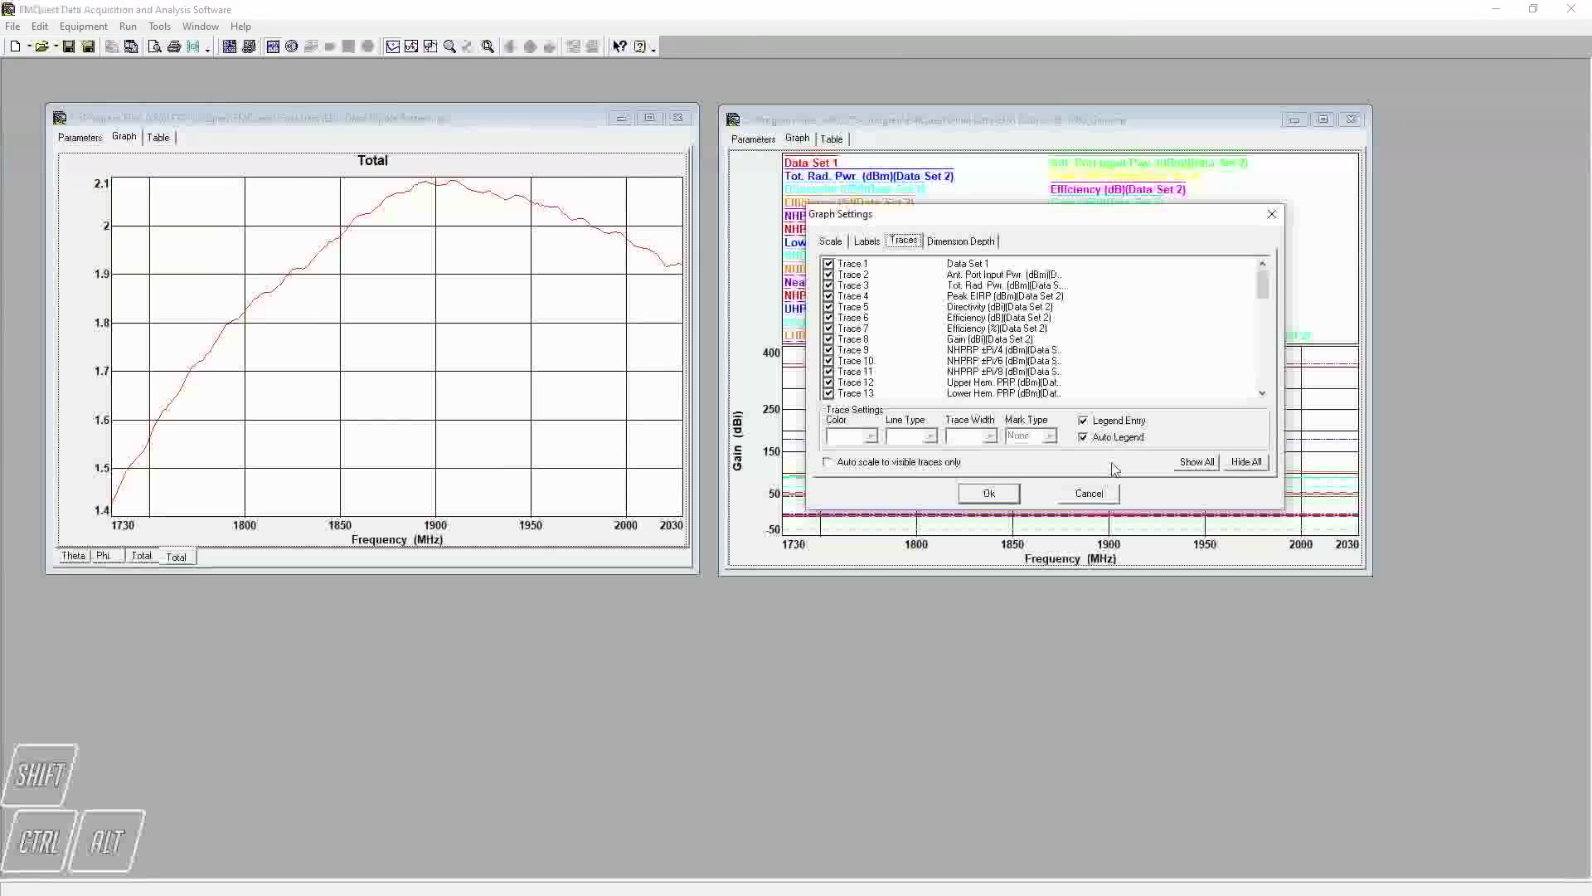
left_click(862, 264)
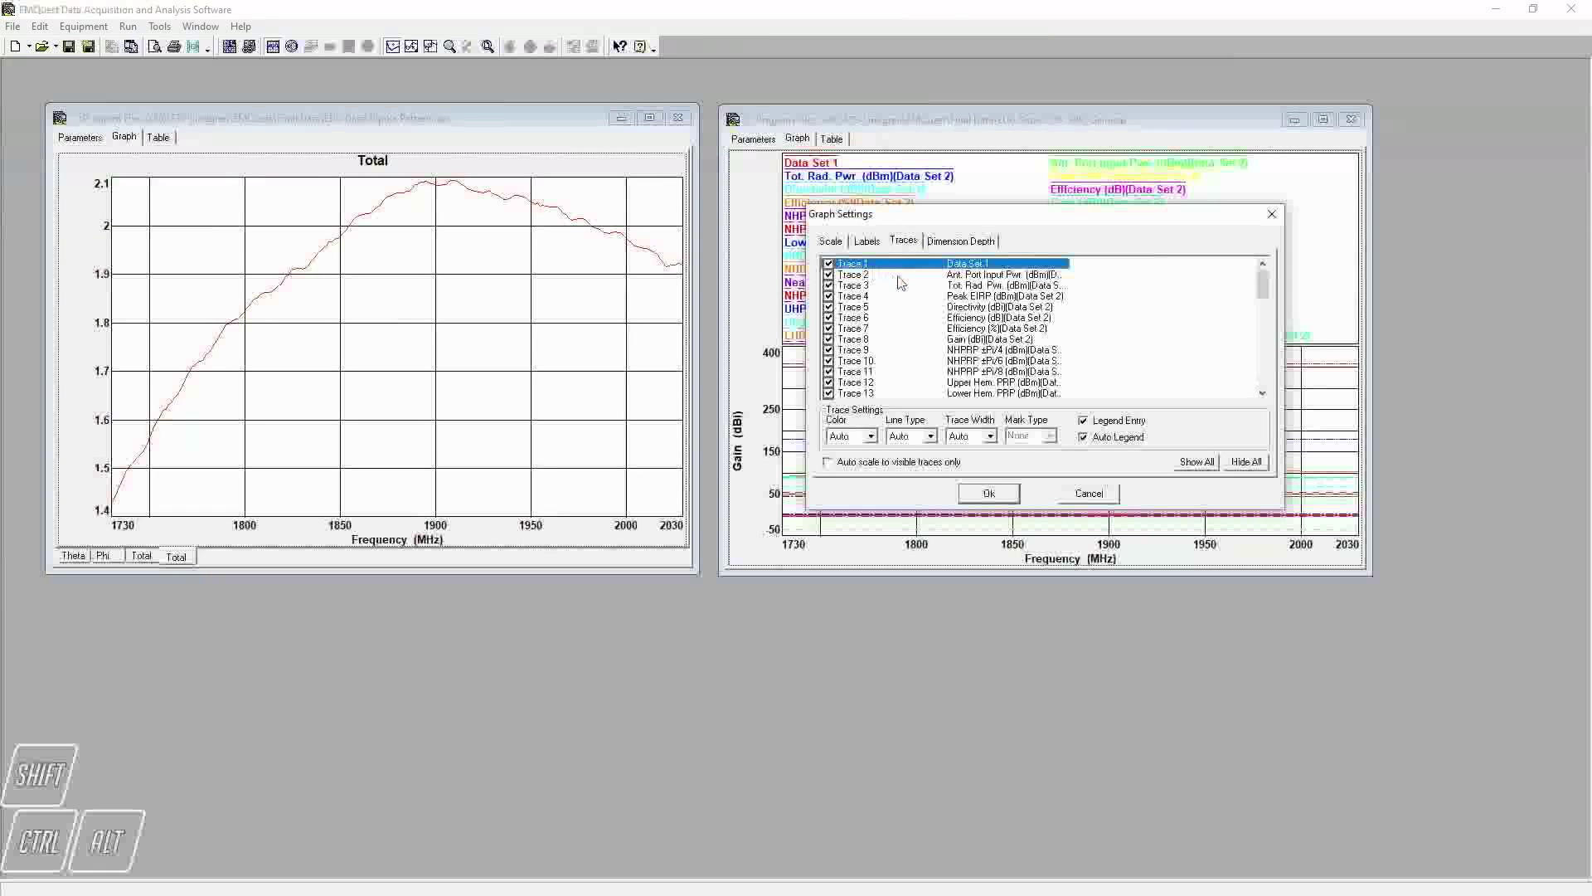
left_click(1258, 463)
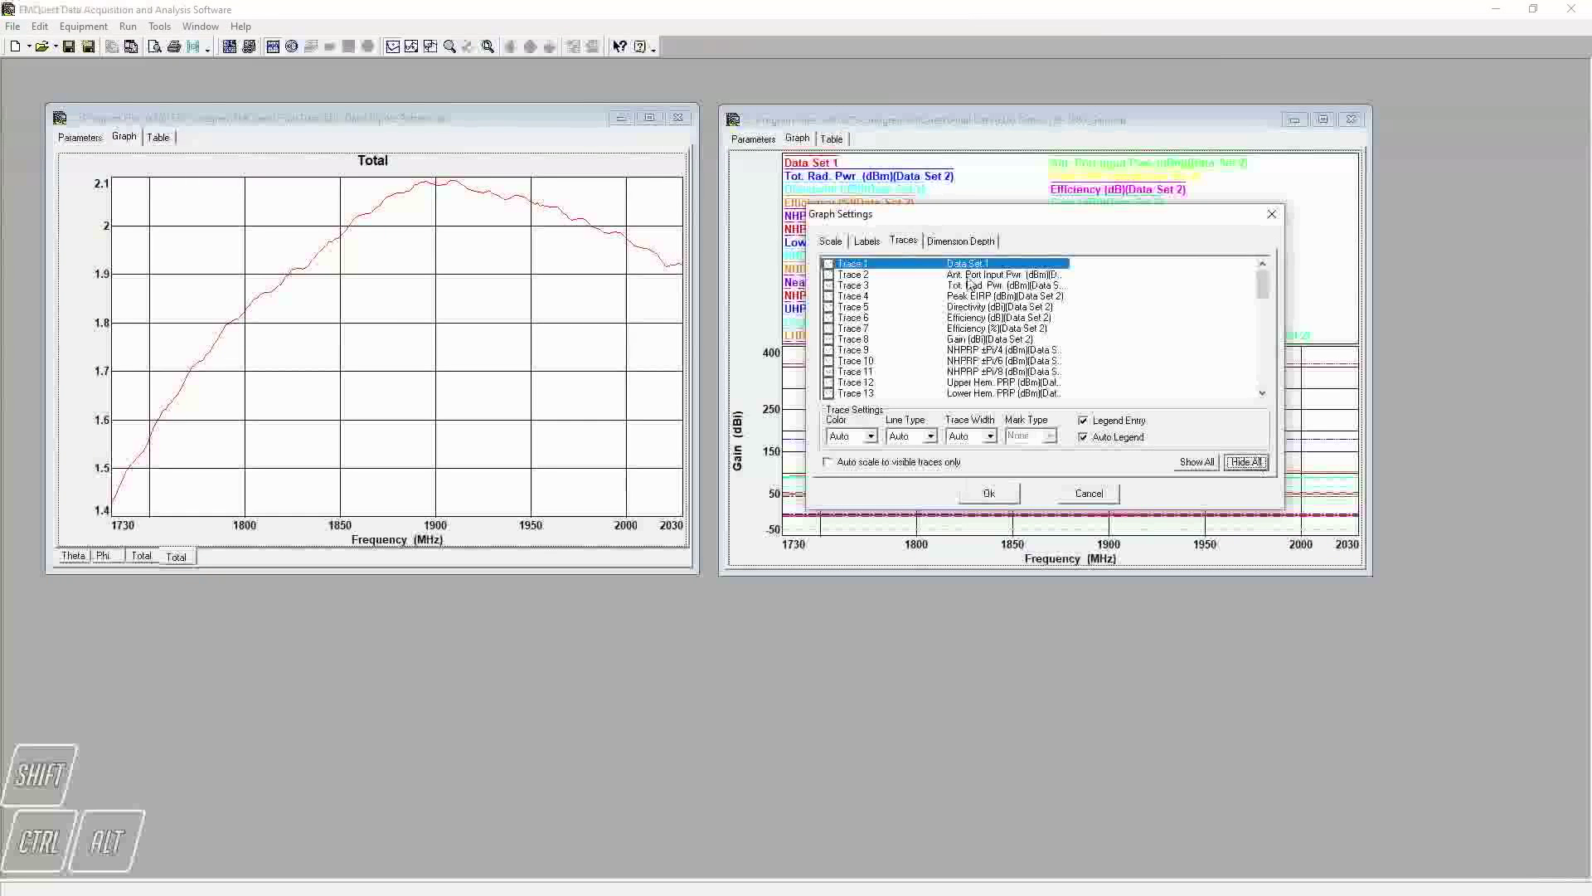
left_click(829, 263)
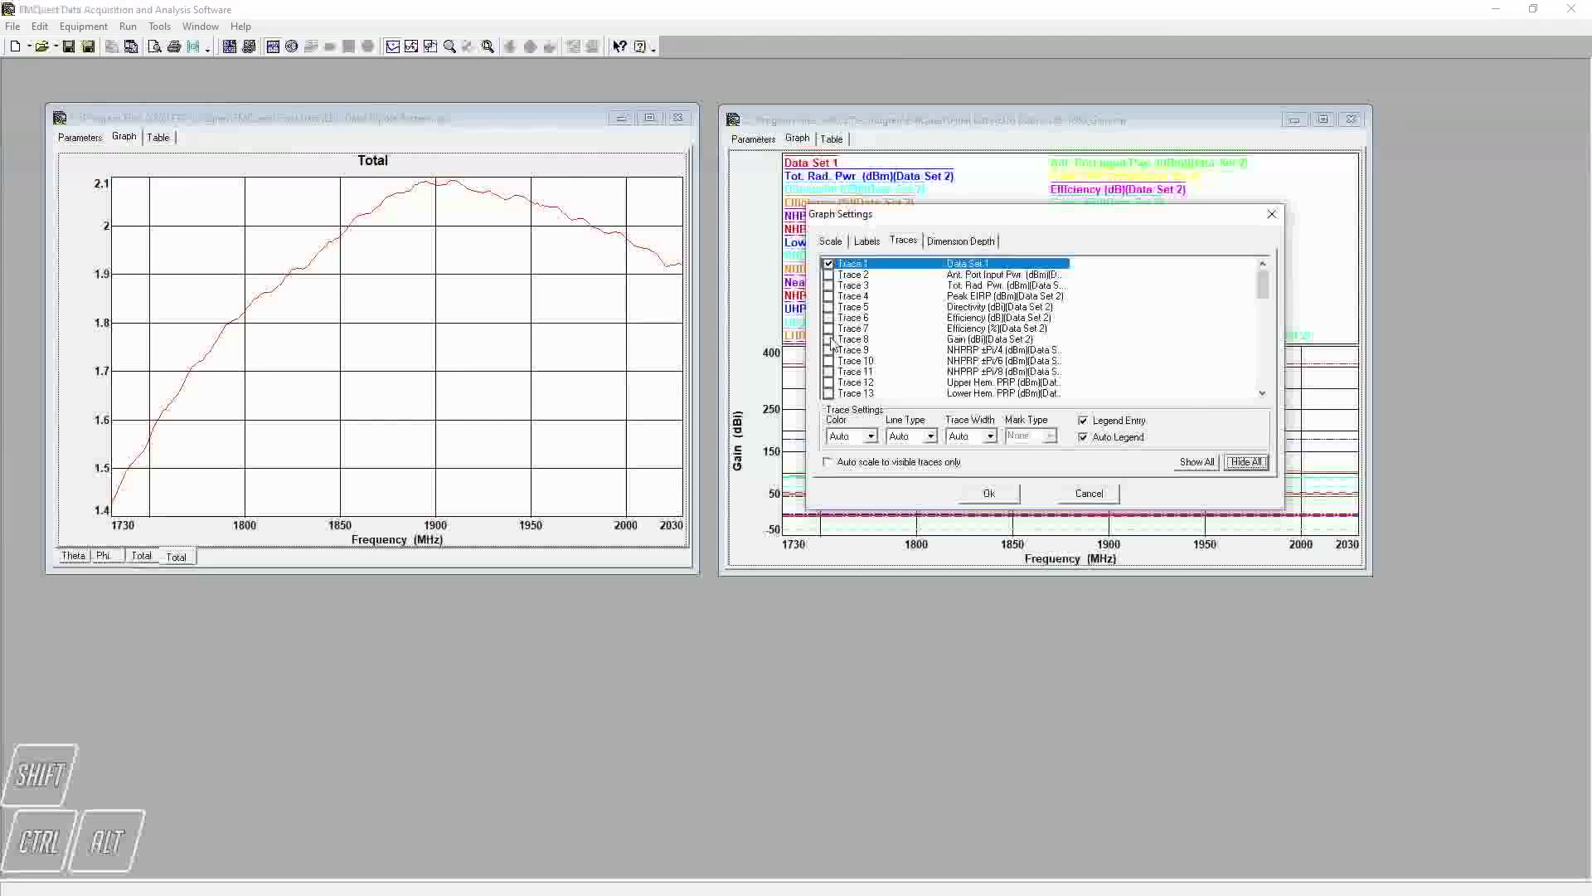
left_click(1003, 493)
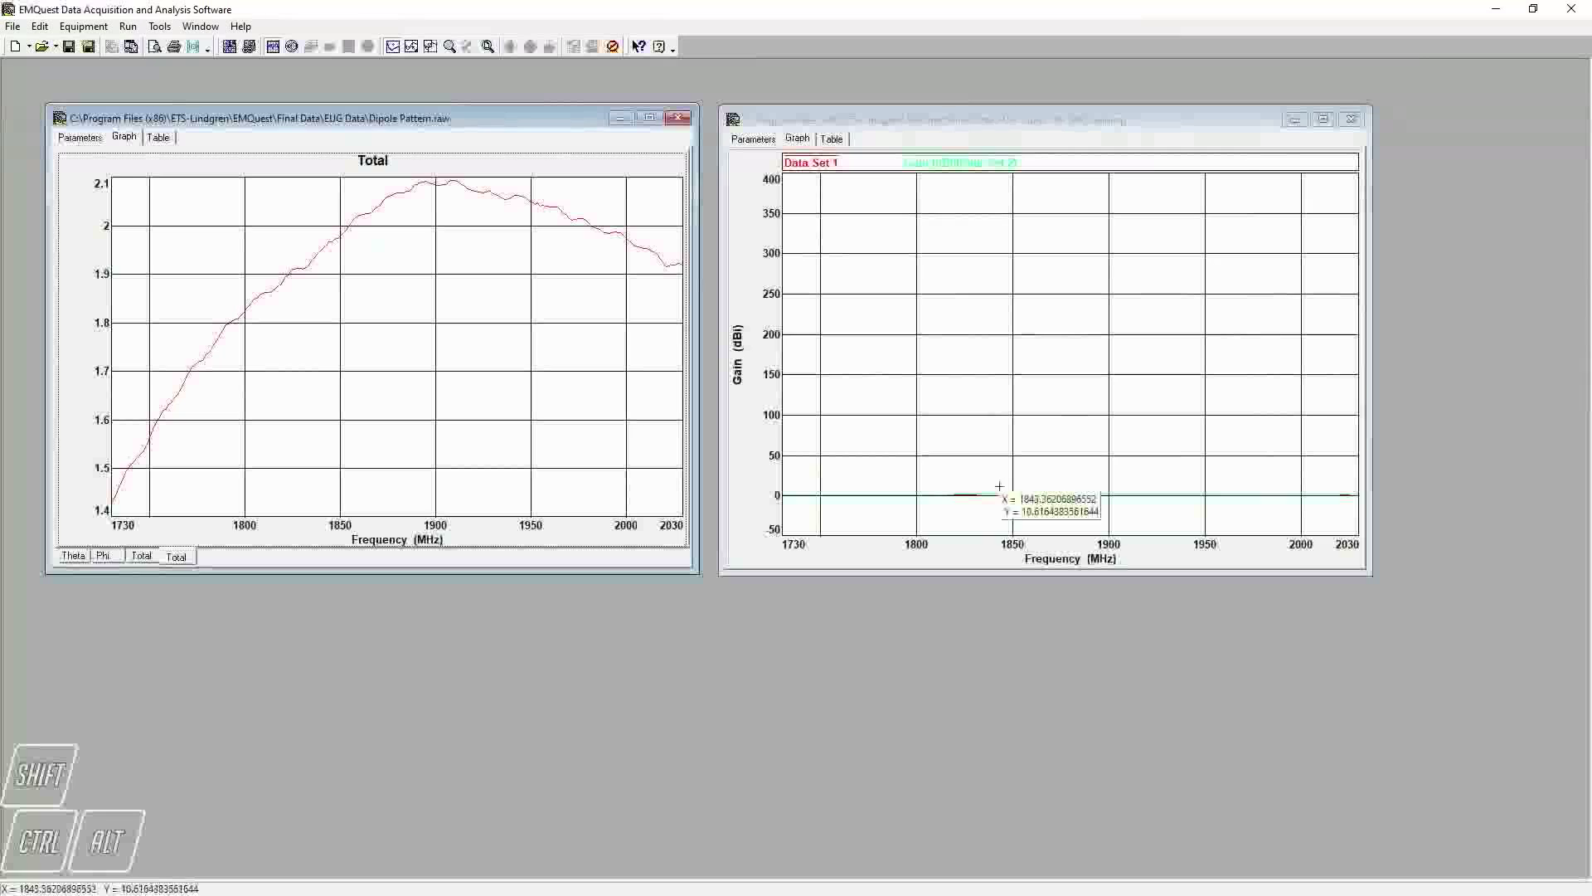
Auto scale the combined gain graph to its visible traces only.
double_click(925, 418)
left_click(867, 462)
left_click(988, 493)
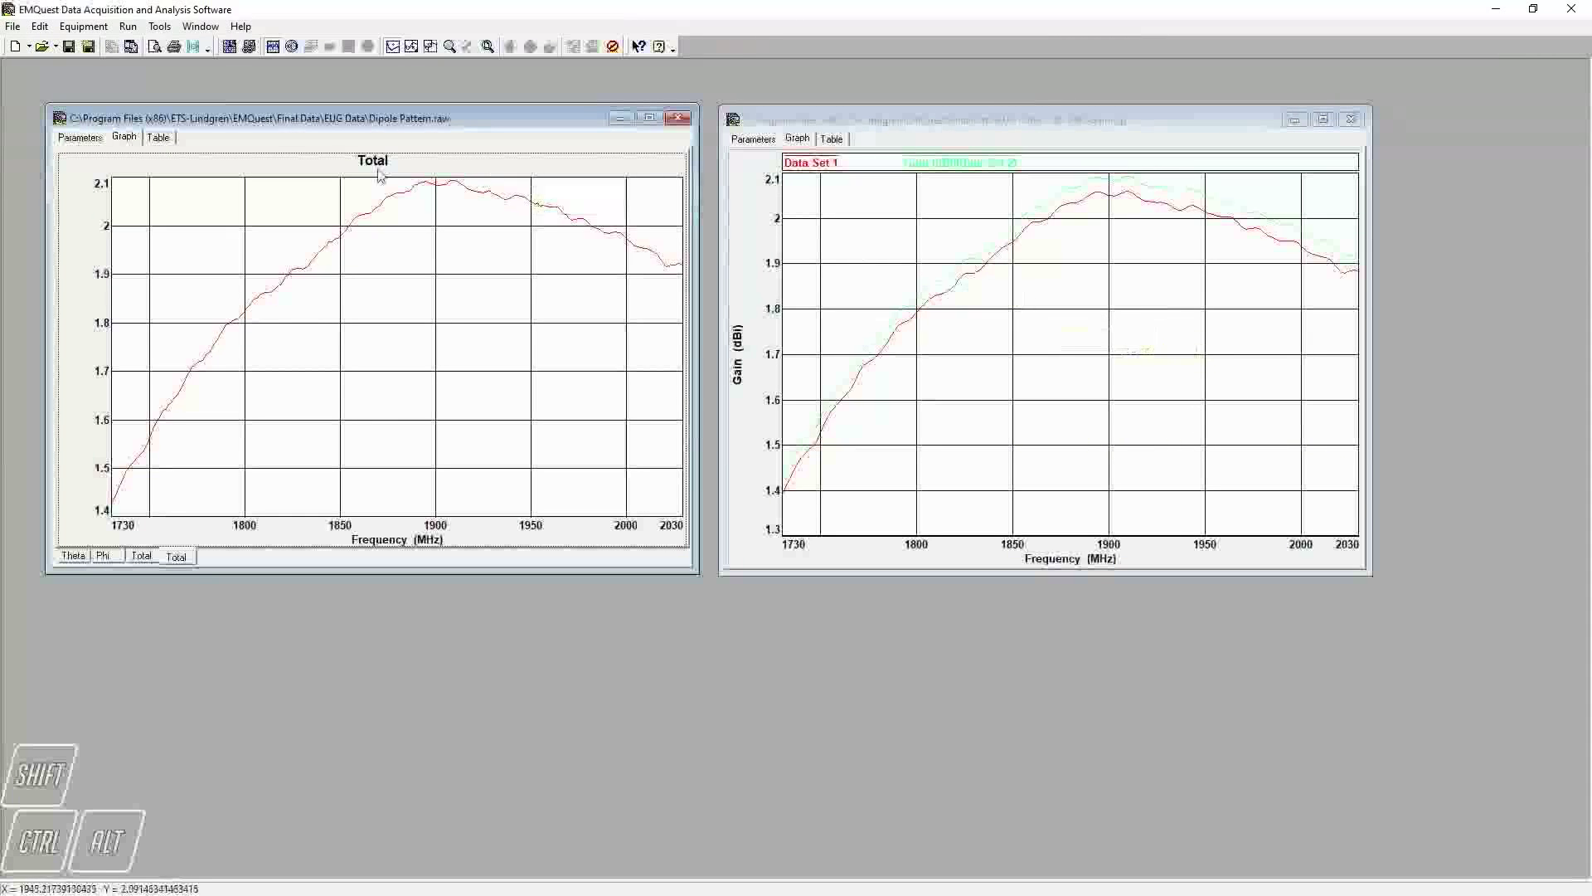
Open another copy of 3126-1880_Gain.rsp from the both-polarizations corrections, place it below the combined graph and show its graph.
left_click(81, 139)
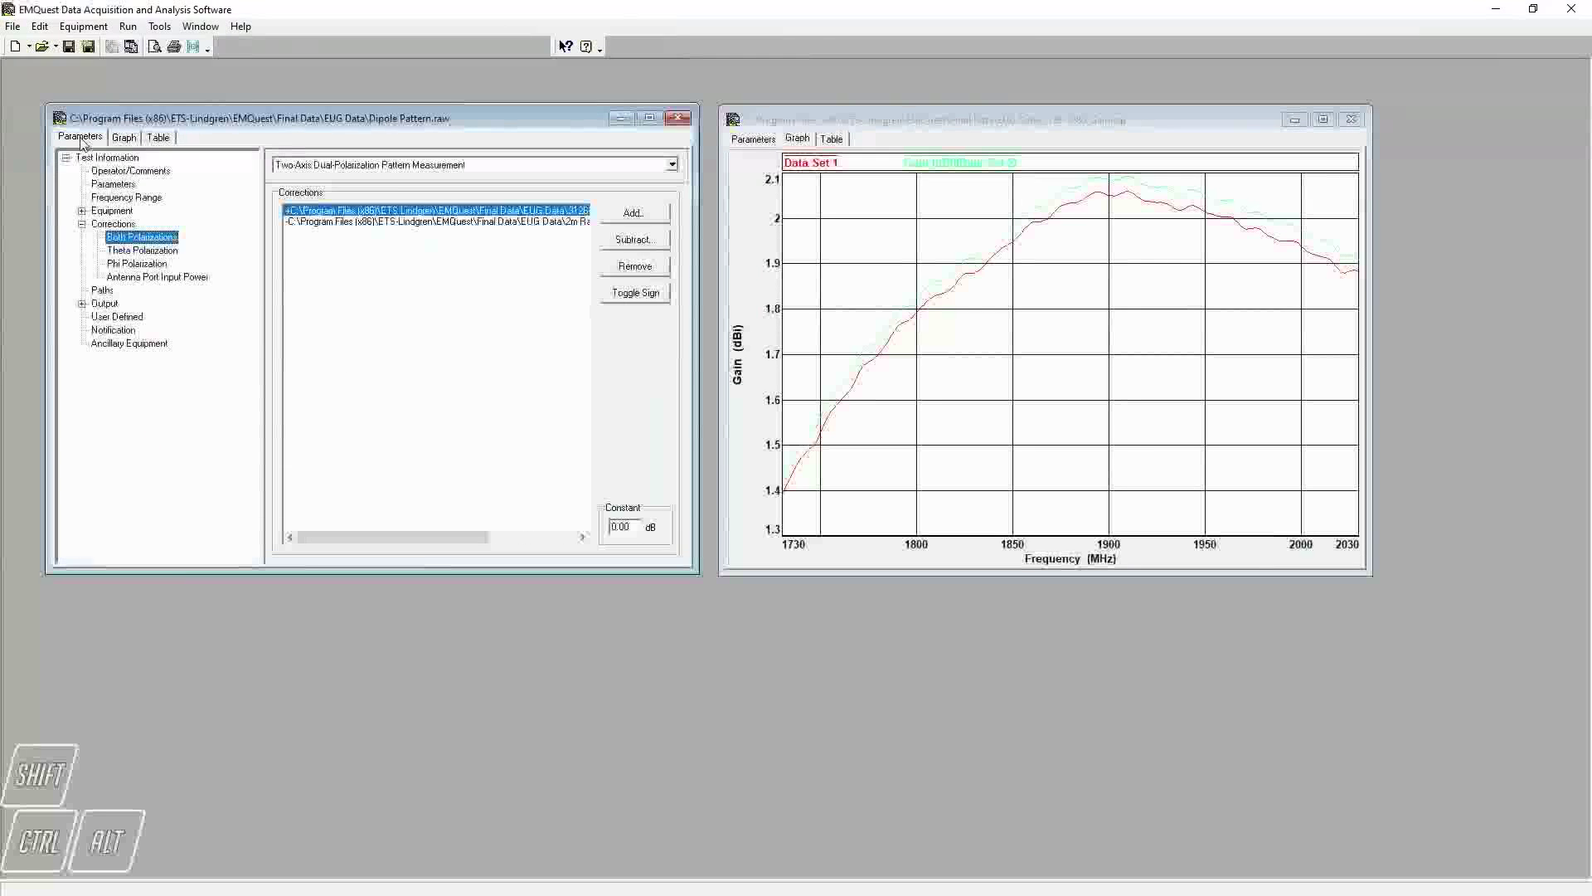
left_click(365, 210)
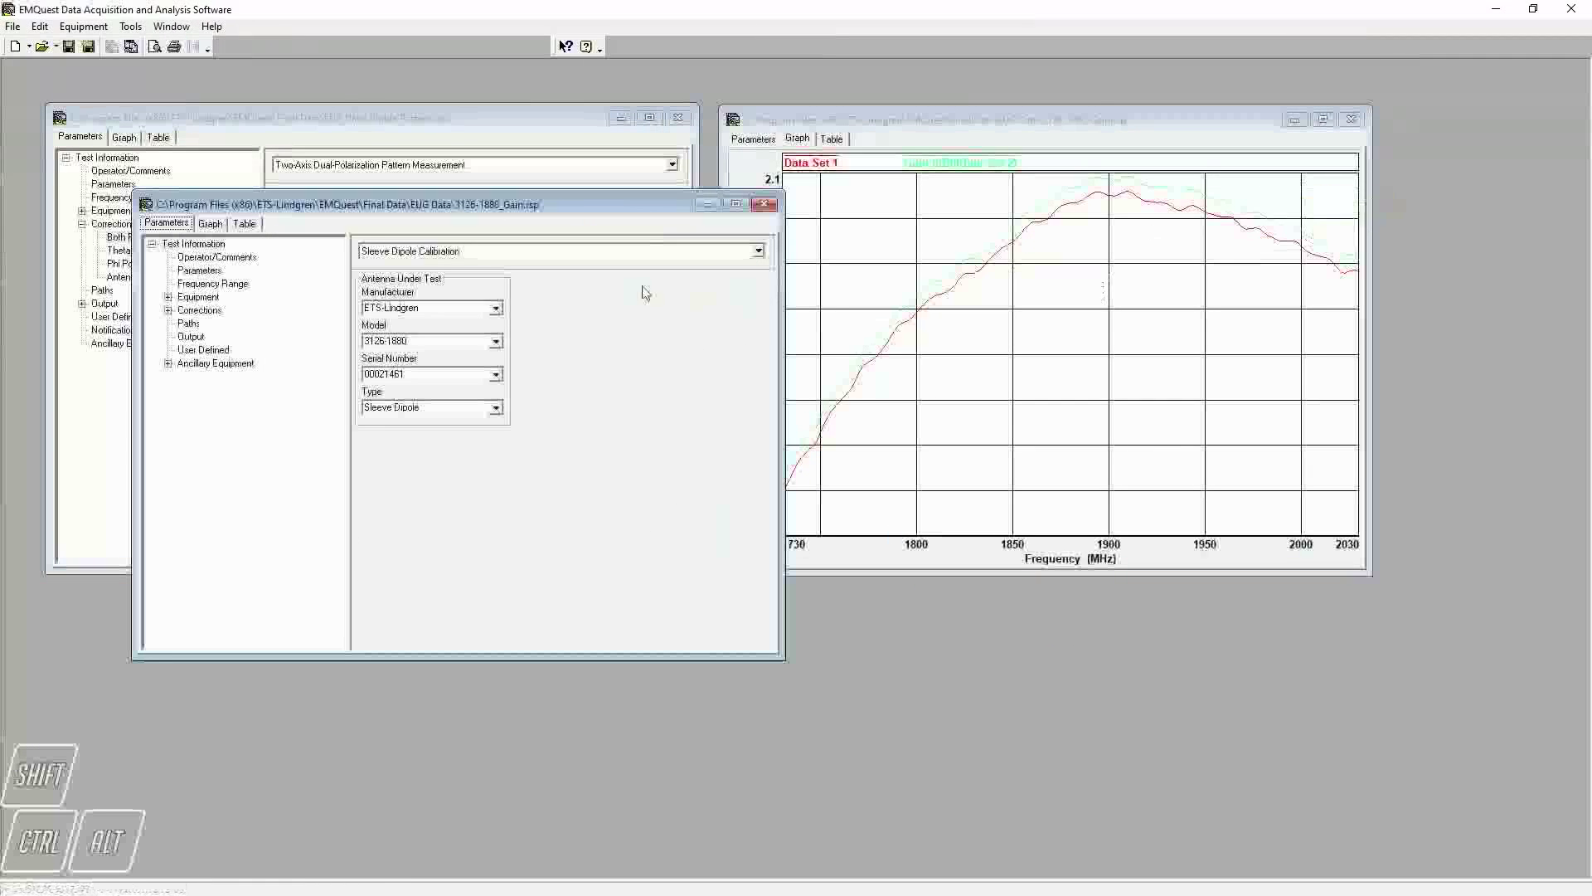
left_click_drag(558, 213, 1140, 325)
left_click_drag(1260, 358, 1265, 363)
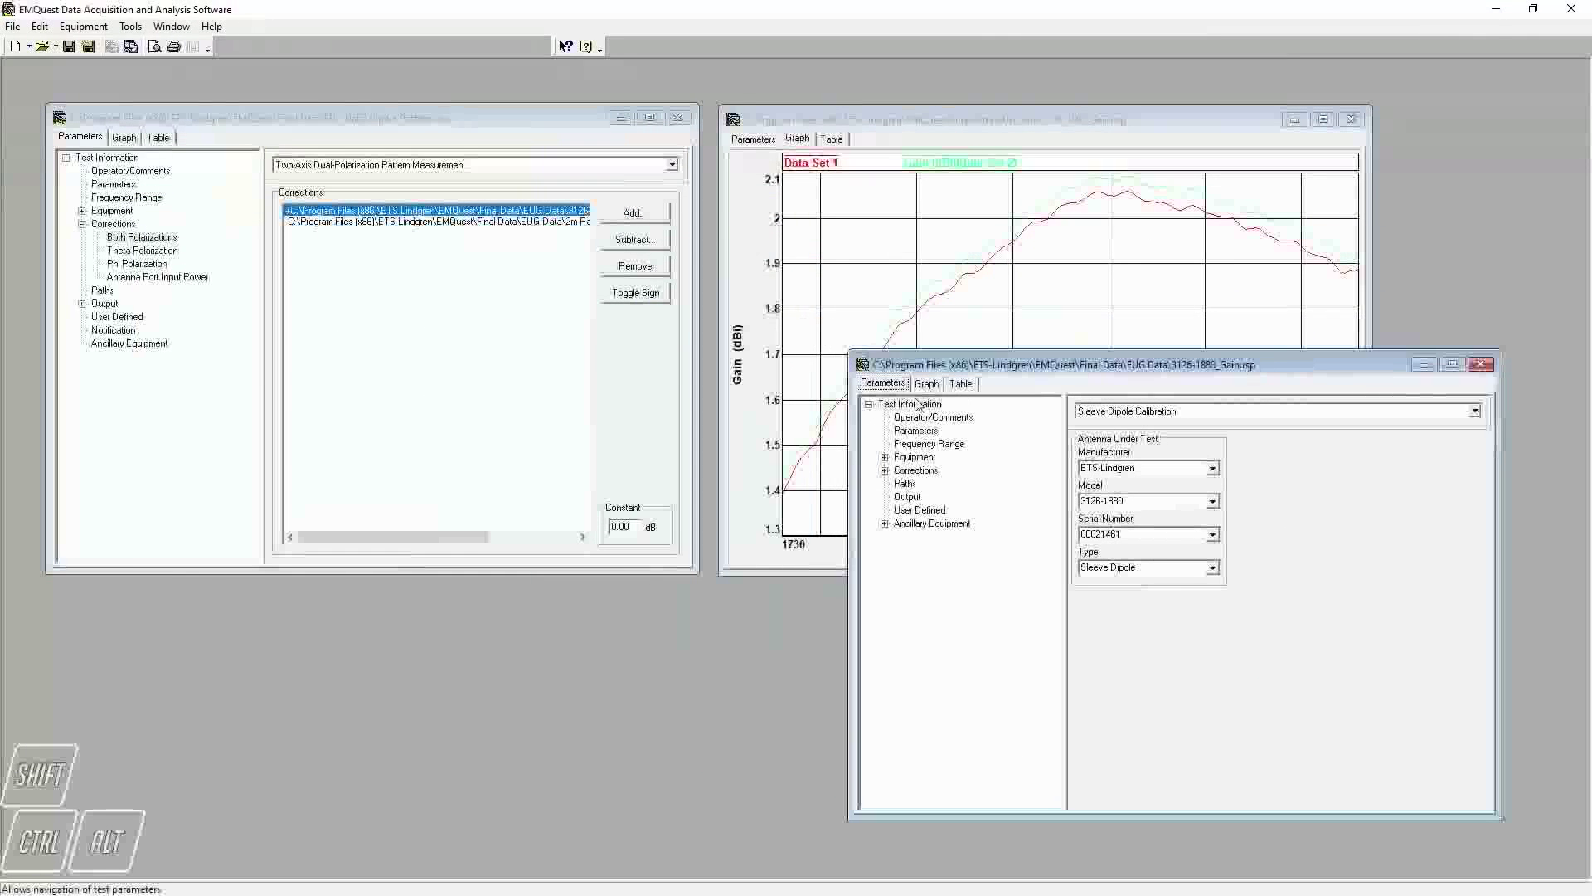
left_click(926, 385)
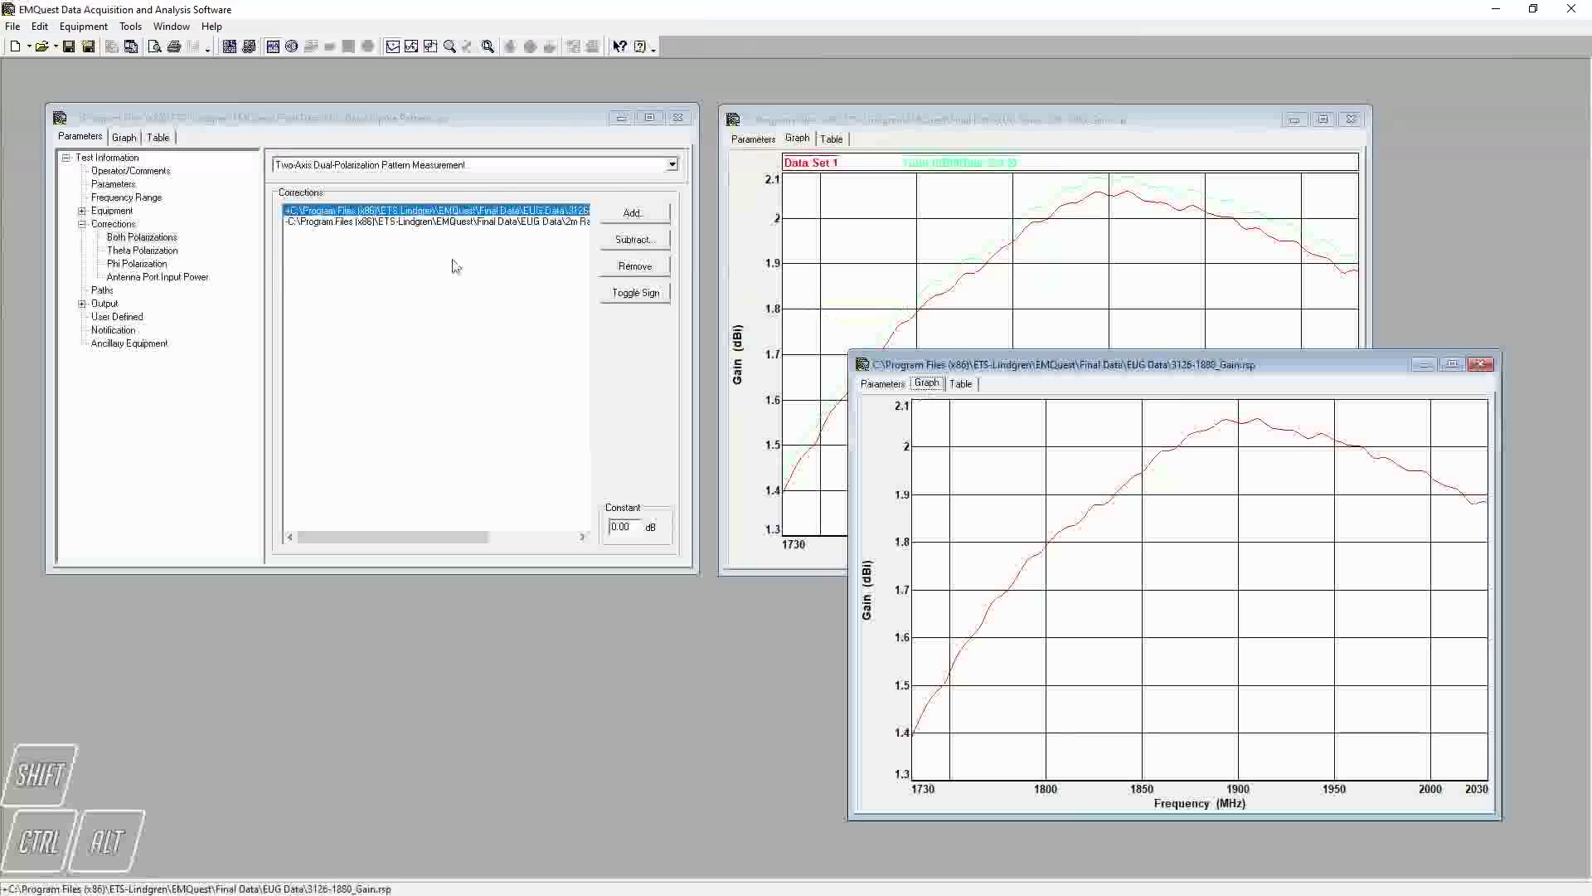
Plot Dipole Pattern.raw's Theta graph against frequency by moving Frequency to the end of the dimension order, and set the theta angle to 90°.
left_click(124, 137)
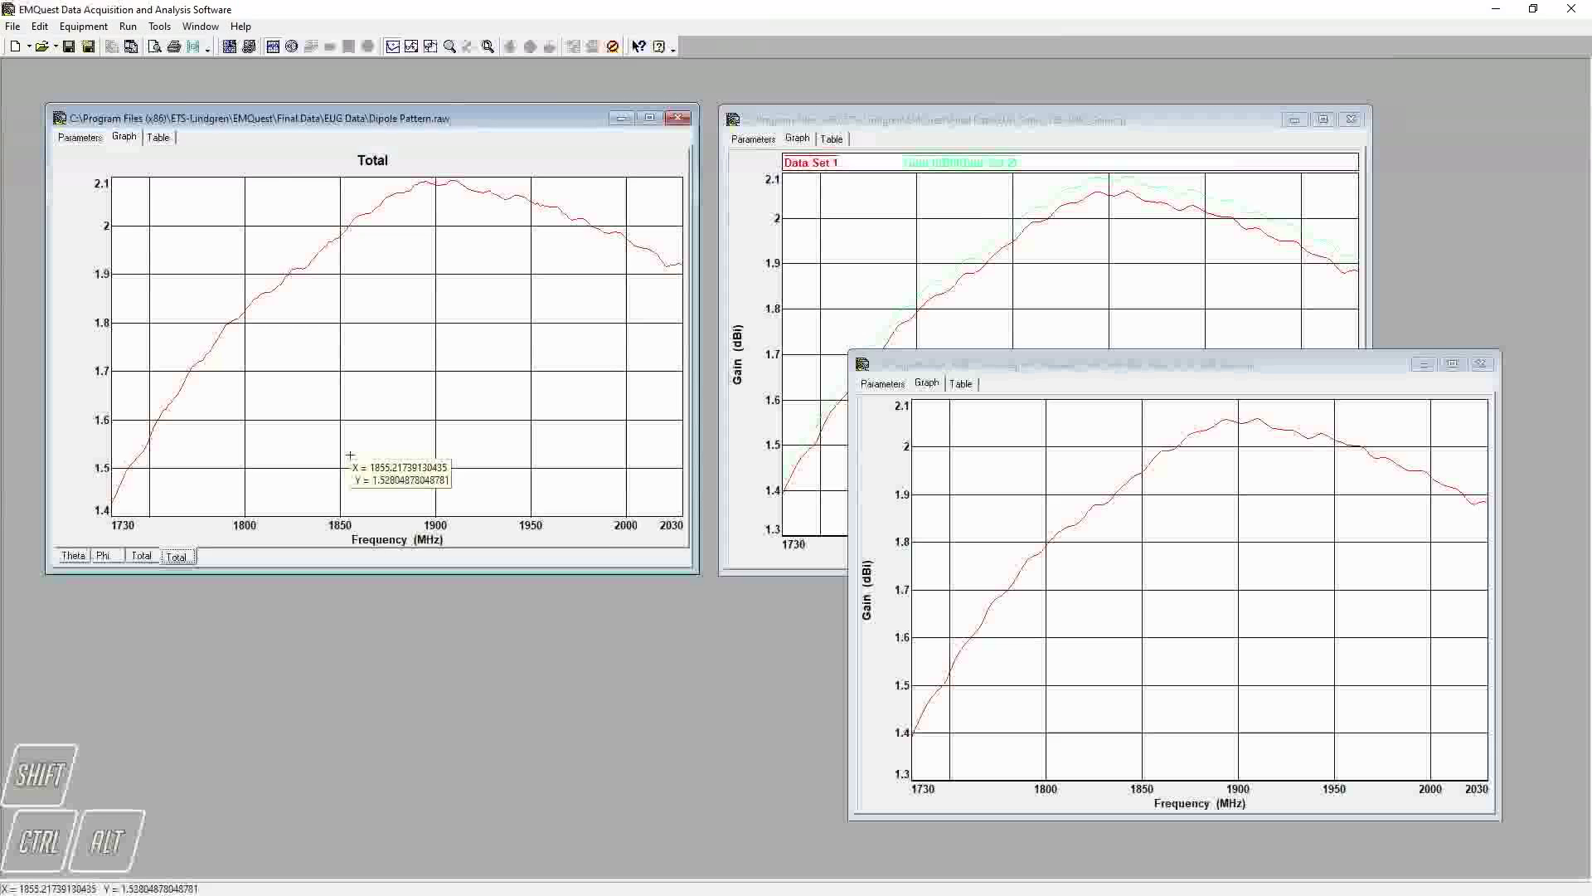
left_click(74, 556)
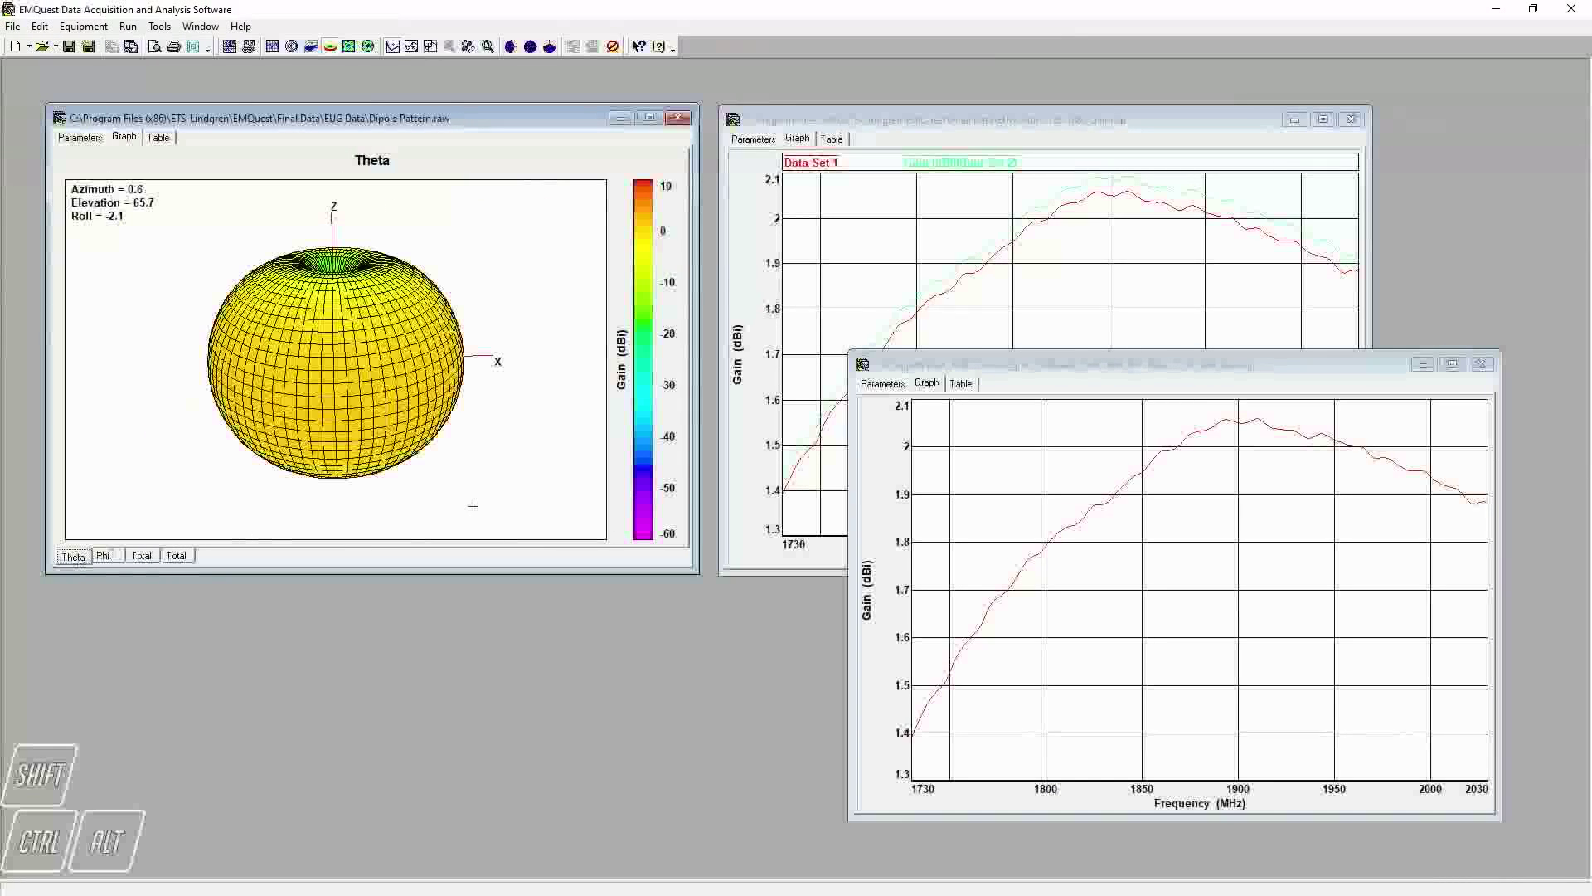
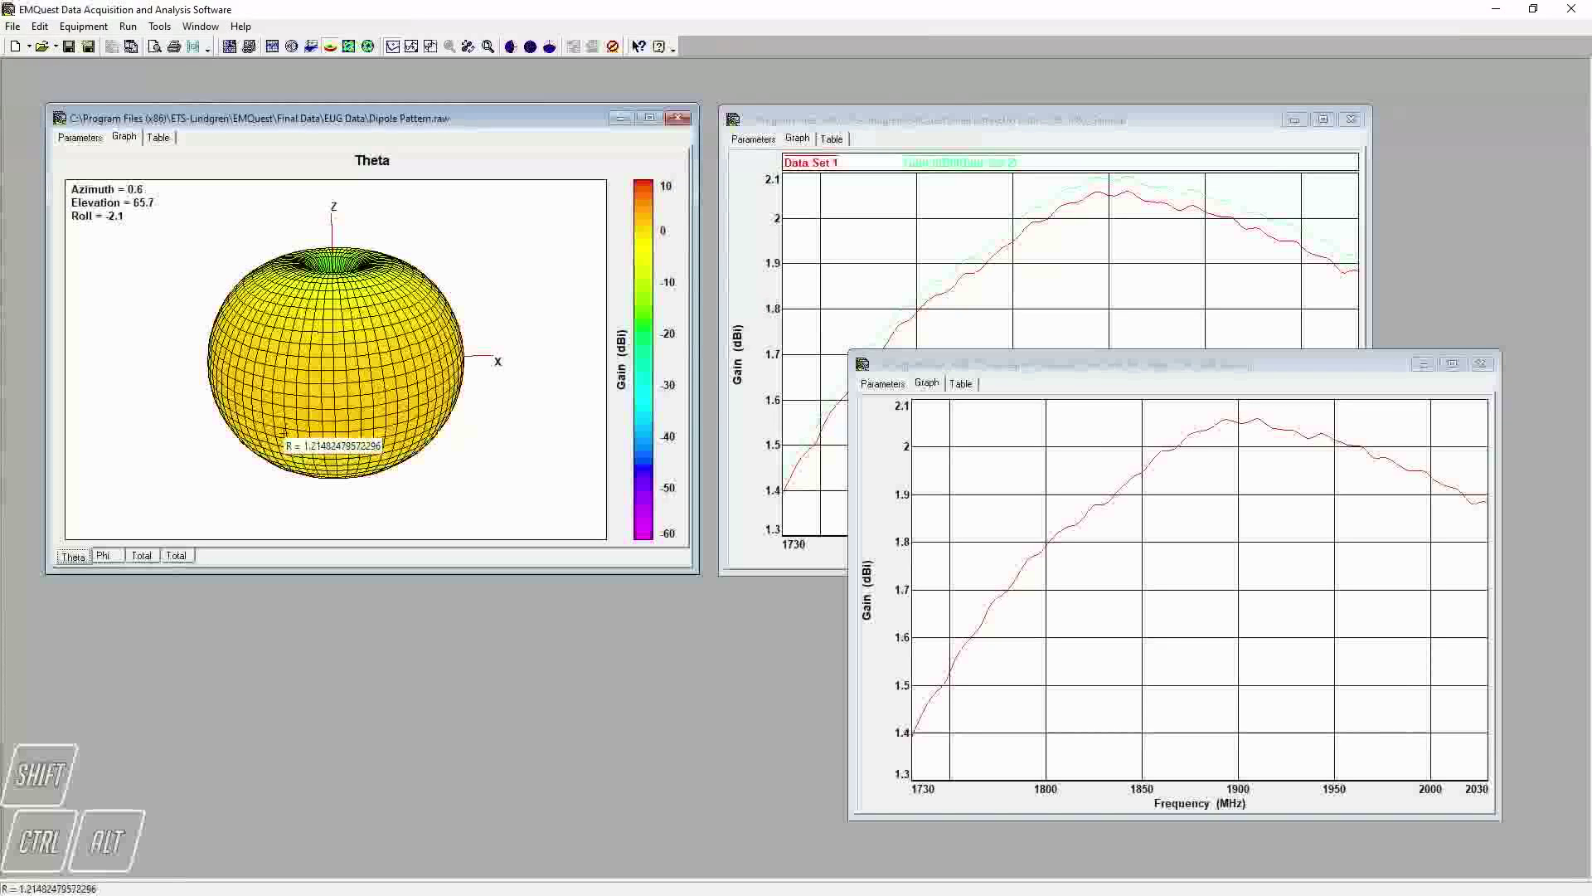
left_click(680, 161)
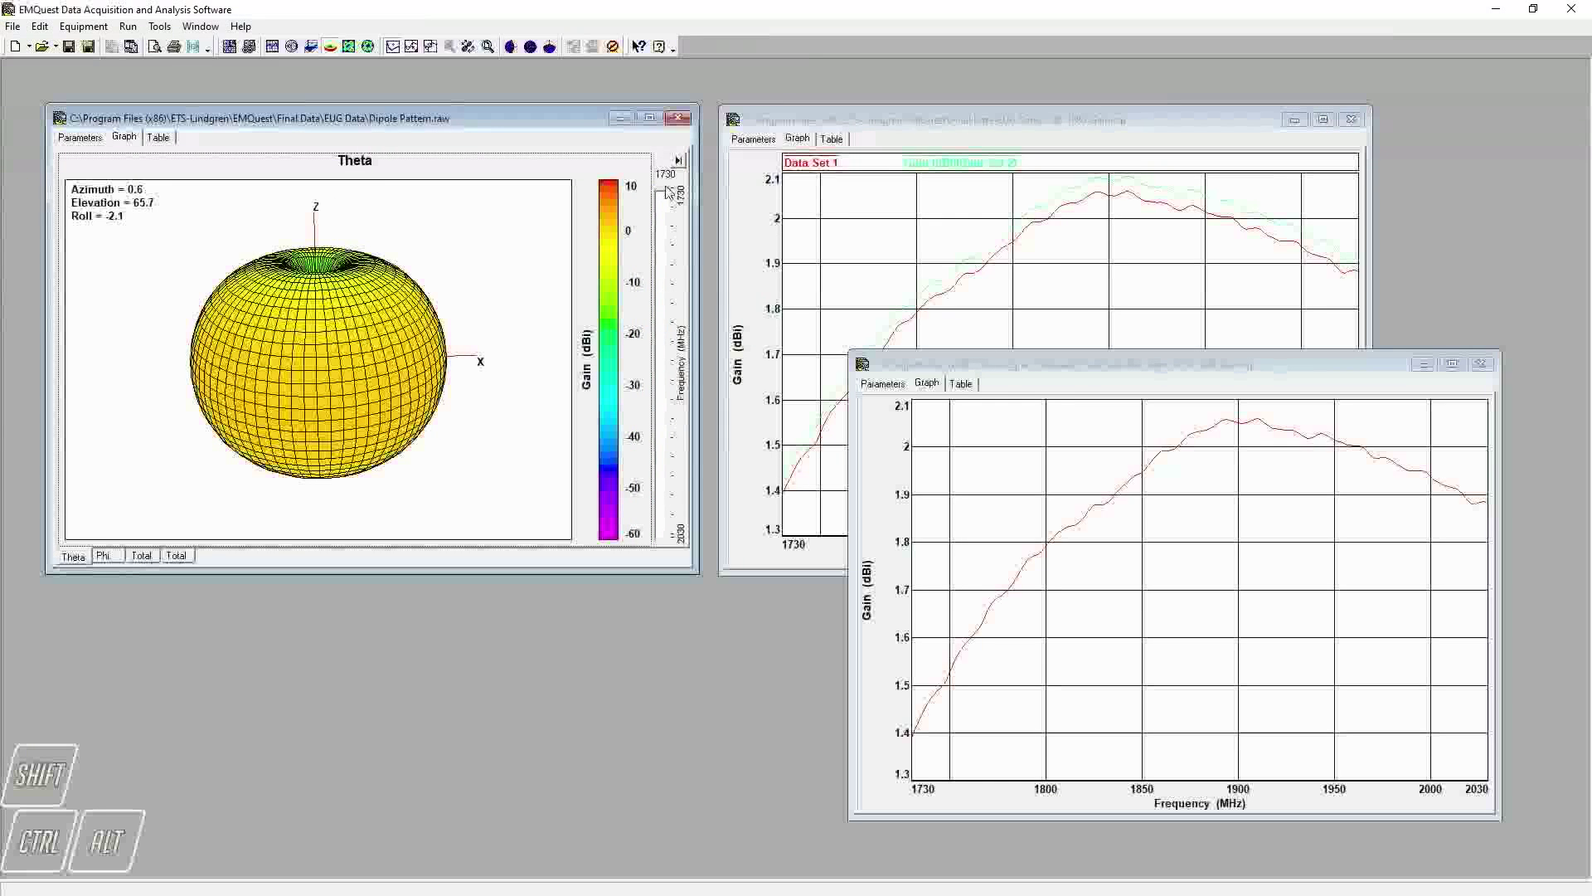
double_click(500, 292)
left_click_drag(192, 408, 193, 430)
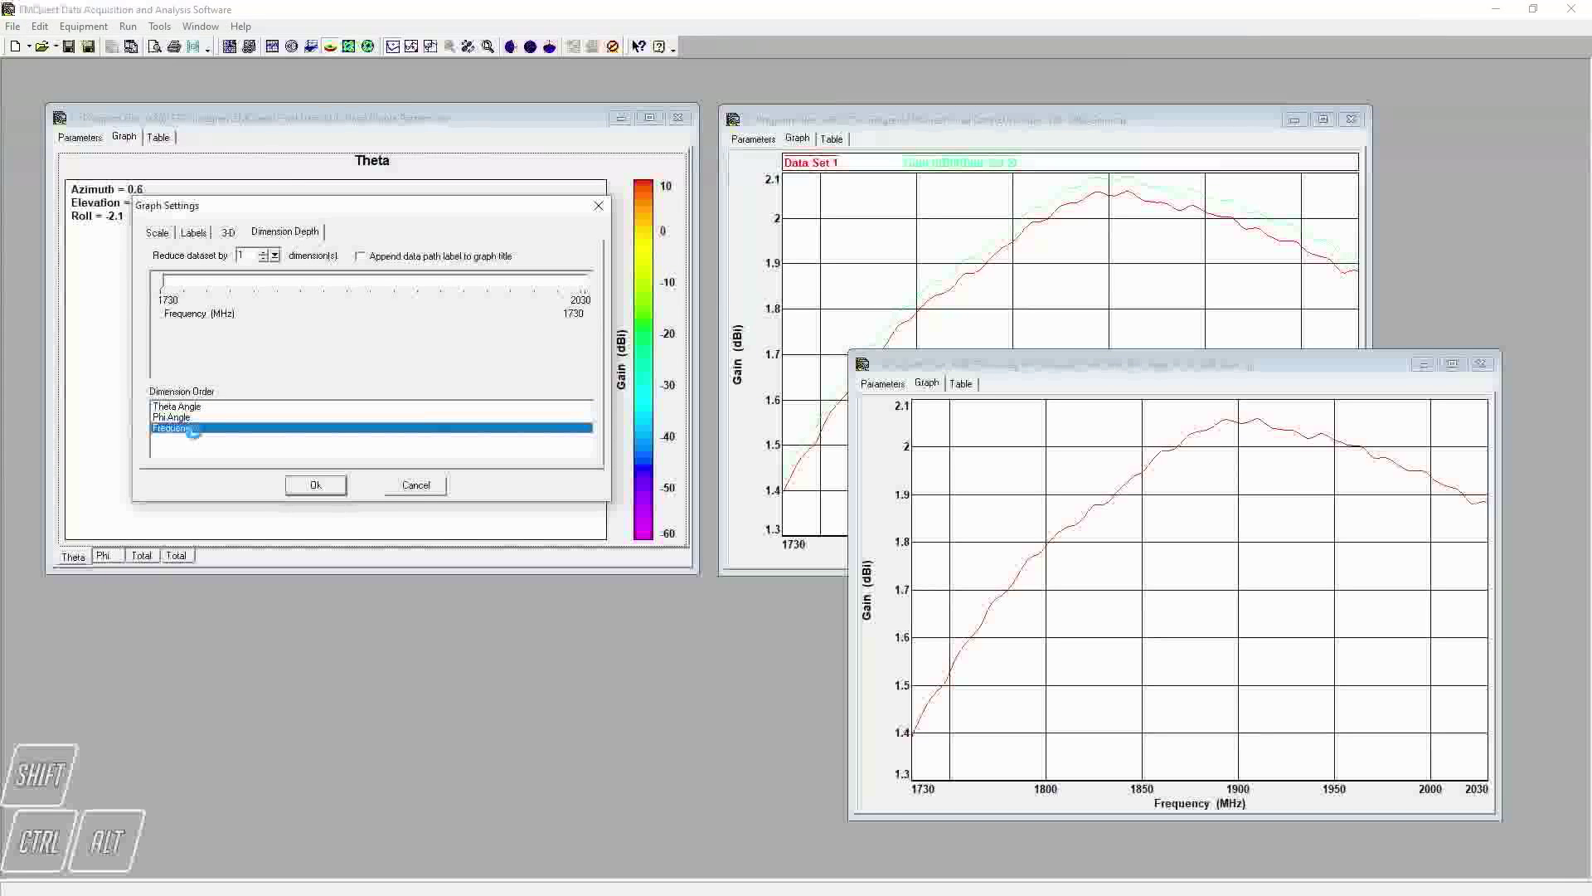
left_click(316, 485)
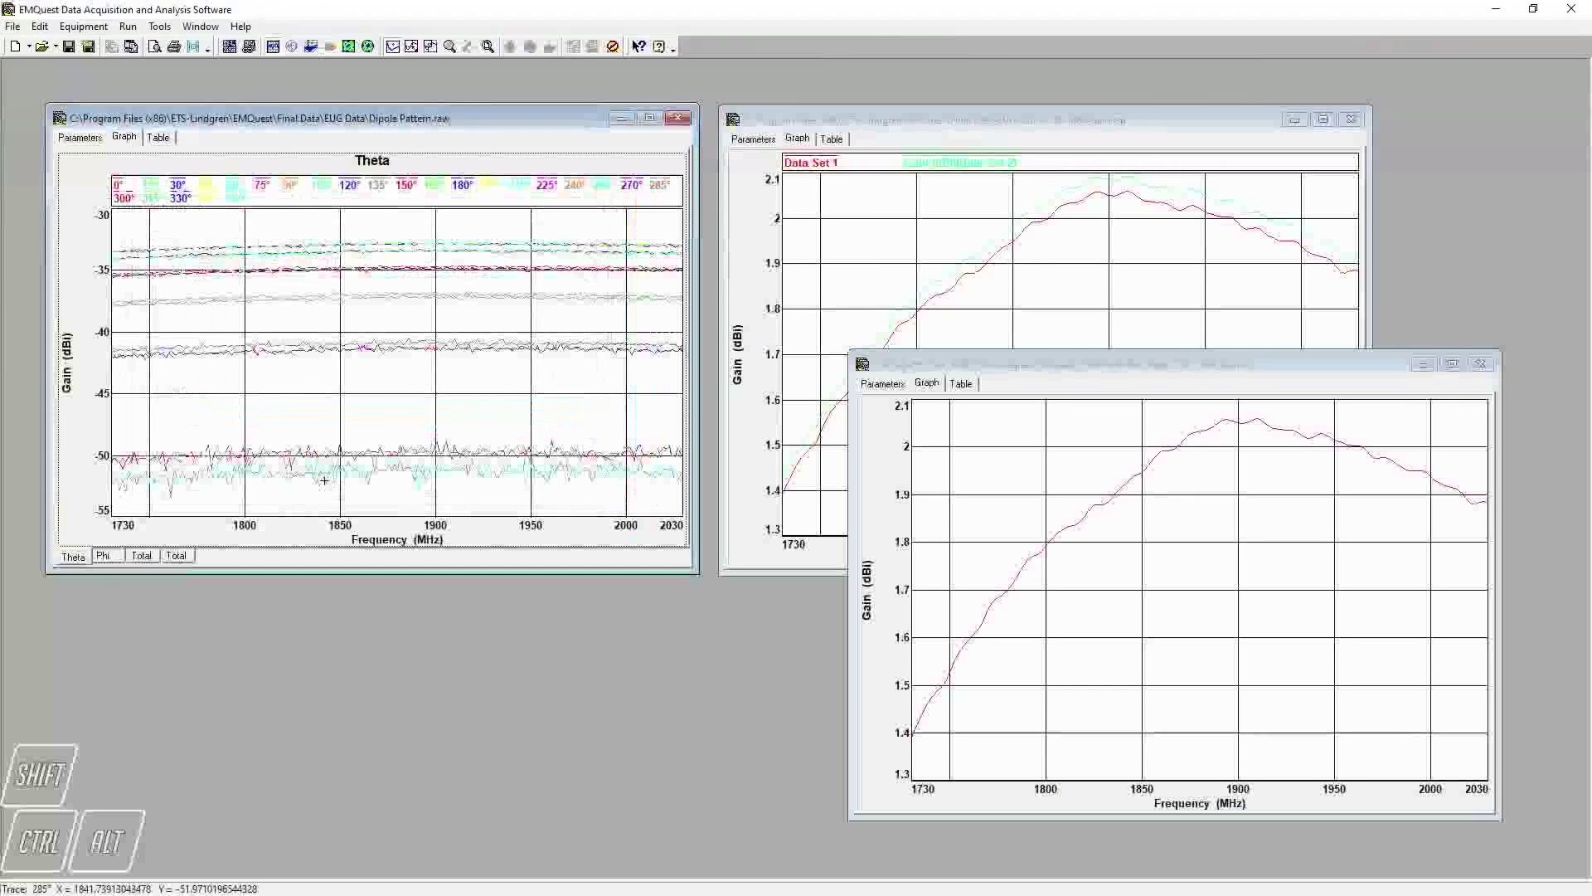
left_click(681, 161)
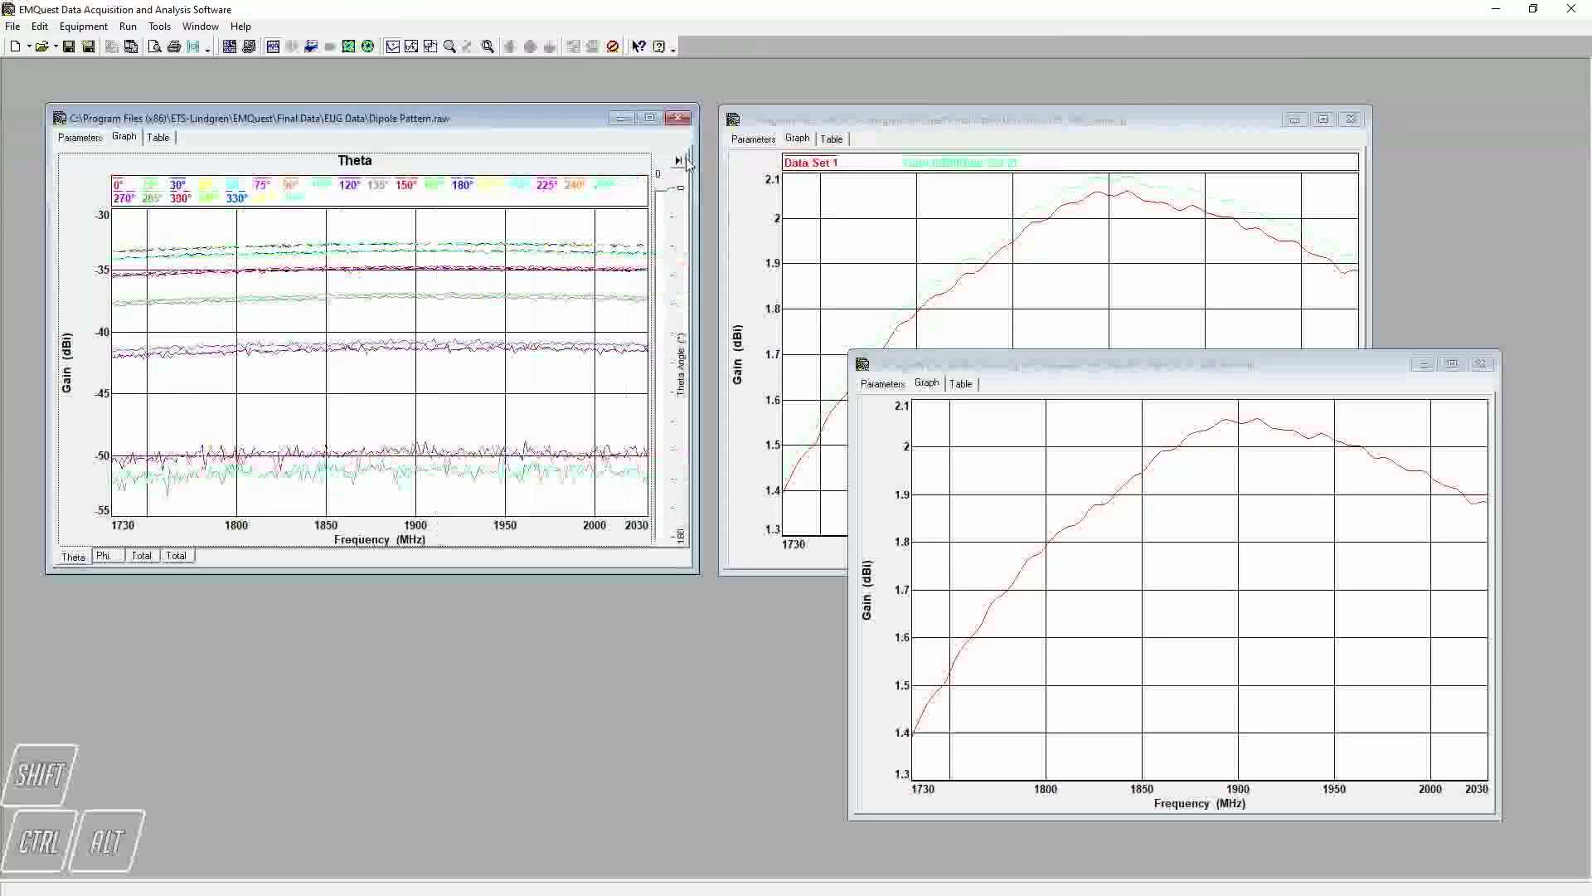
left_click_drag(674, 194, 672, 375)
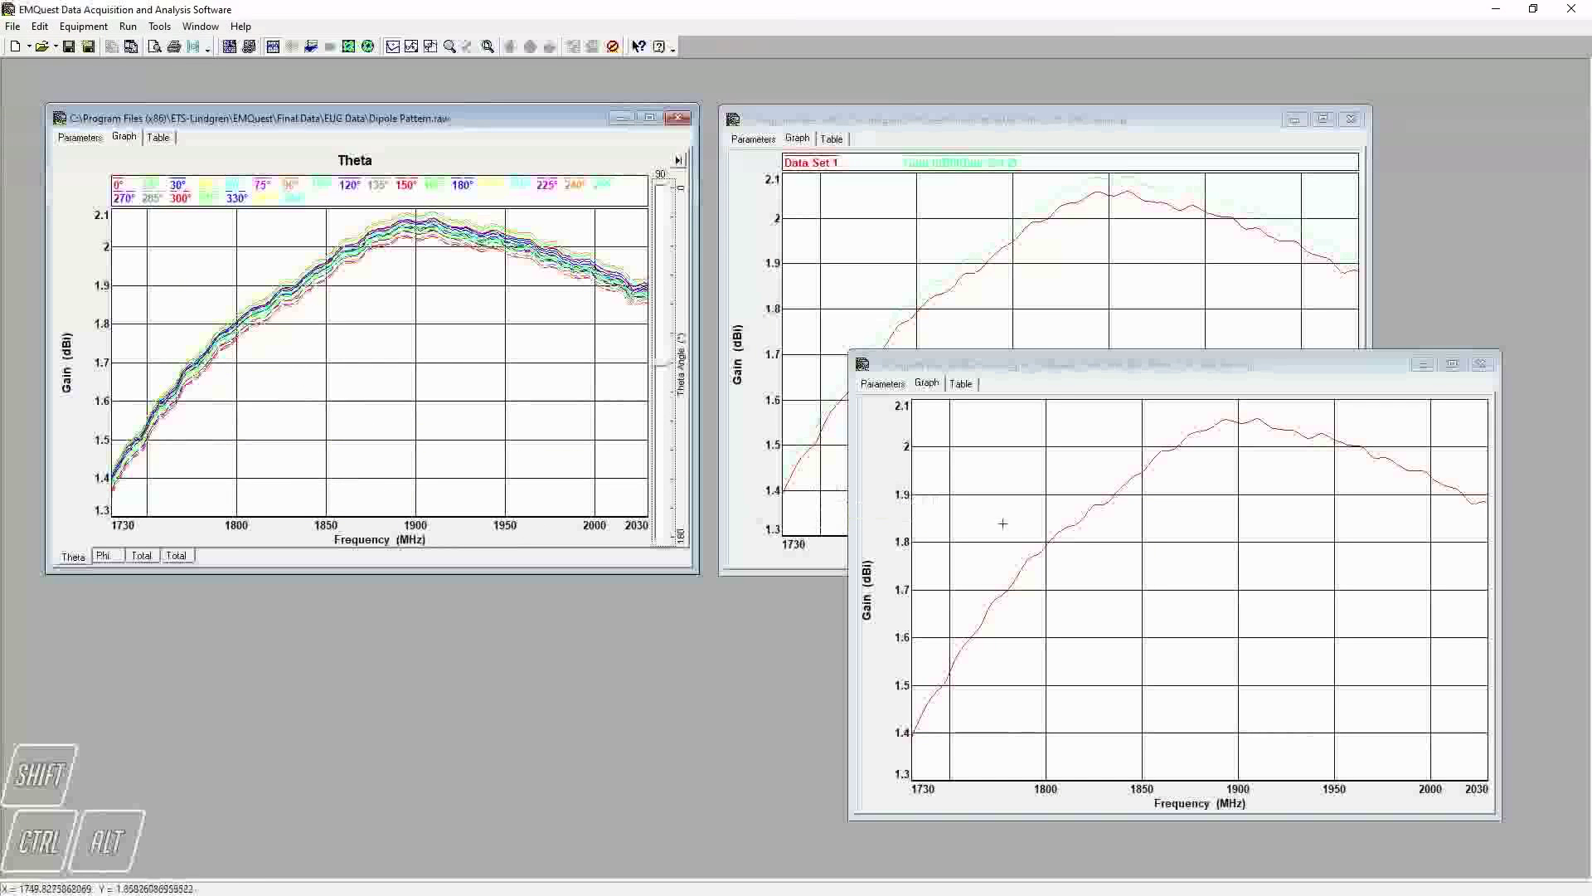
Give Trace 1 in the new 3126-1880_Gain.rsp graph a thicker trace width.
left_click(1025, 560)
double_click(1025, 560)
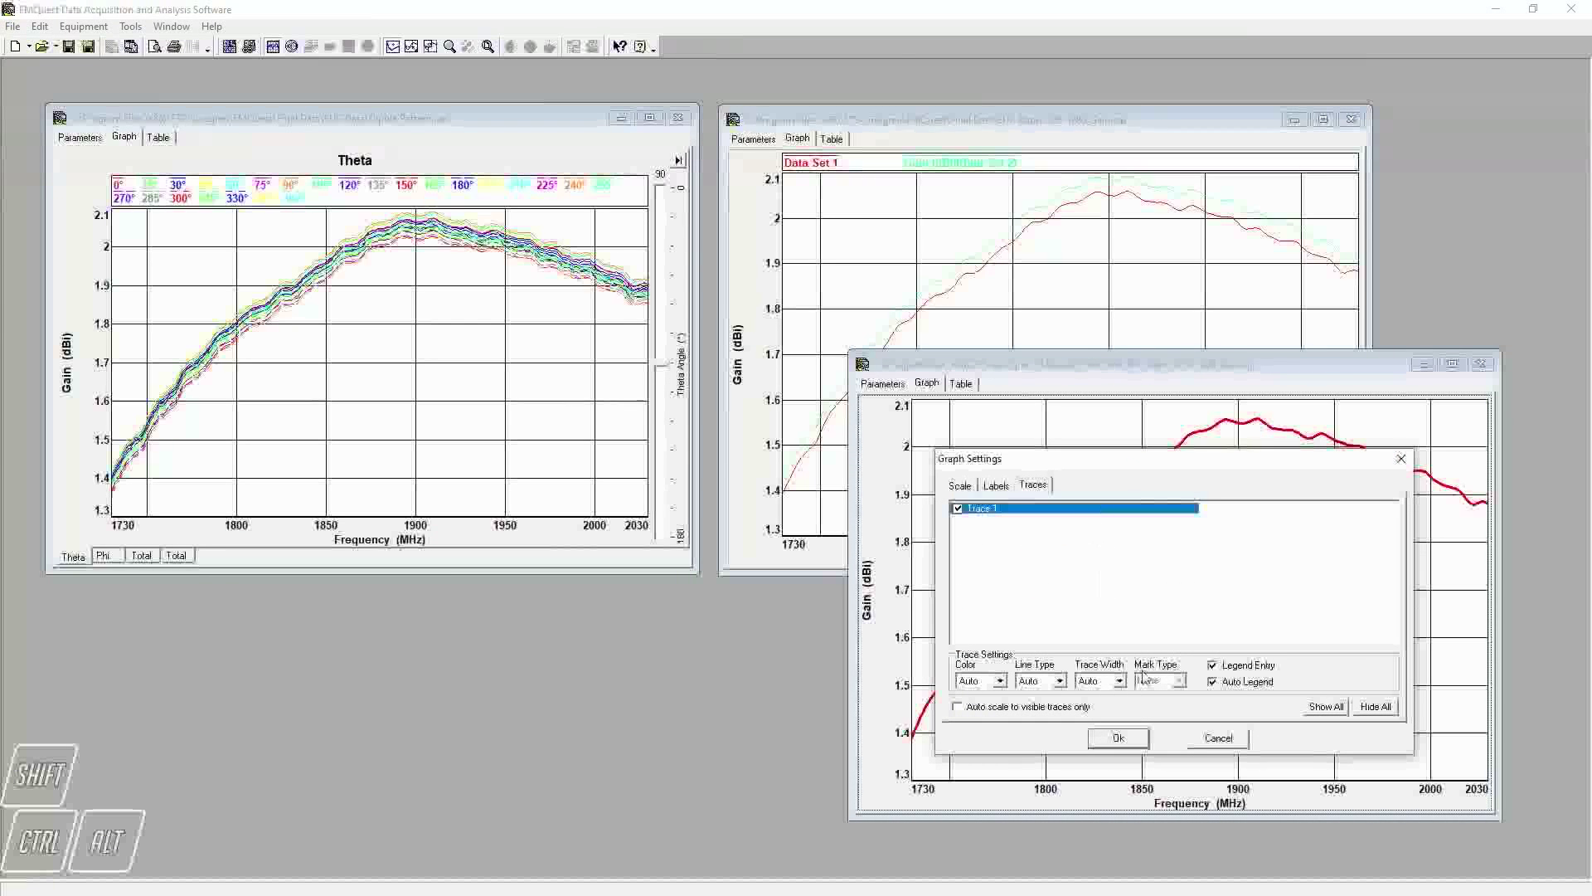
left_click(1120, 681)
left_click(1095, 782)
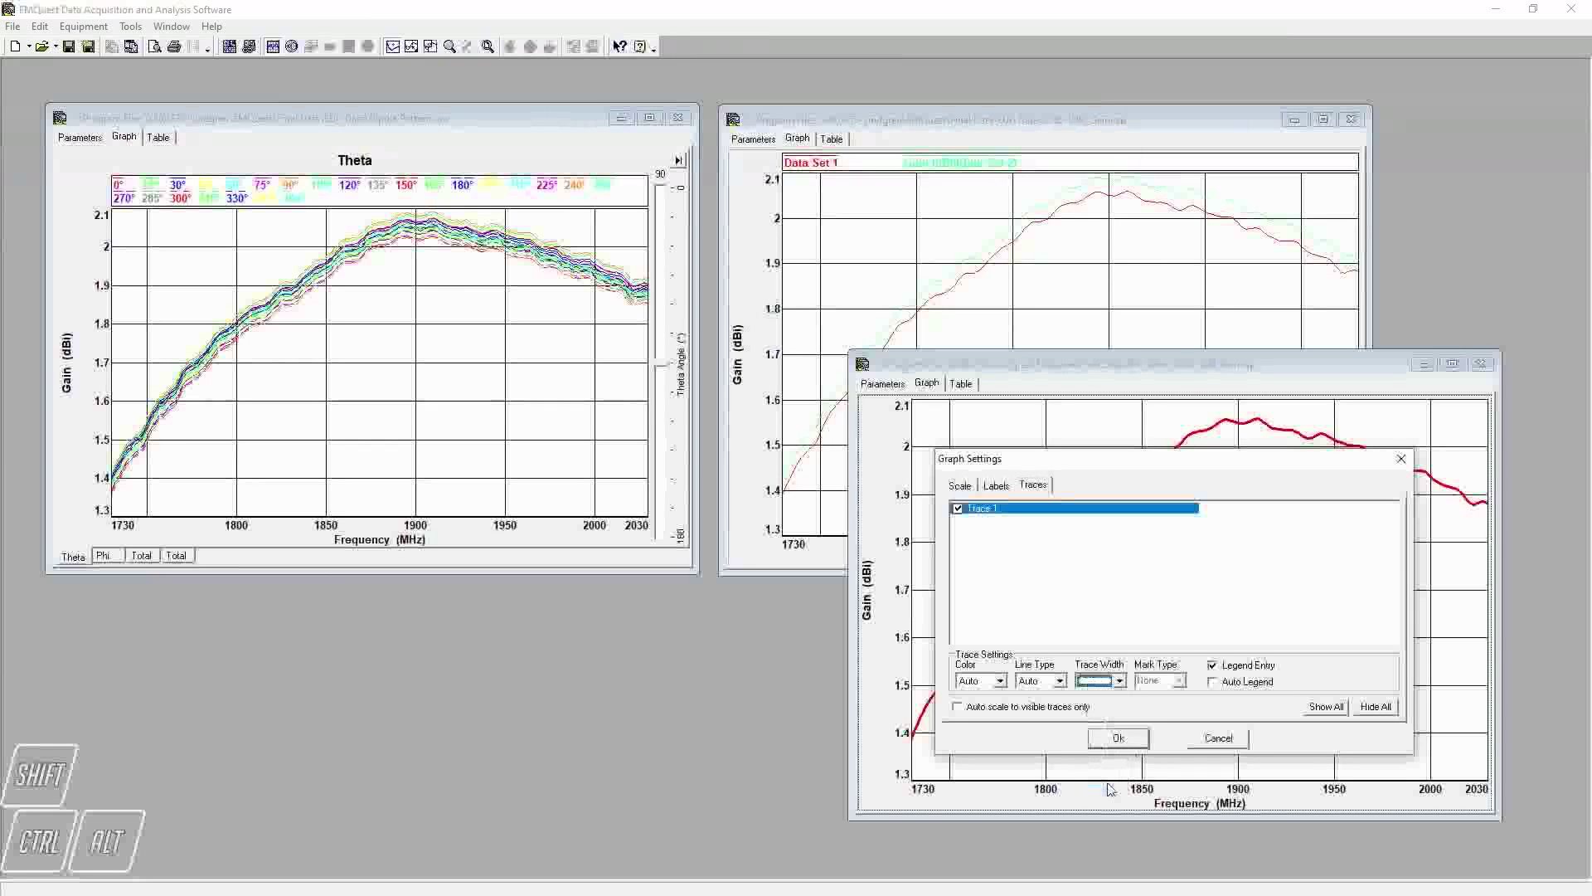
left_click(1108, 738)
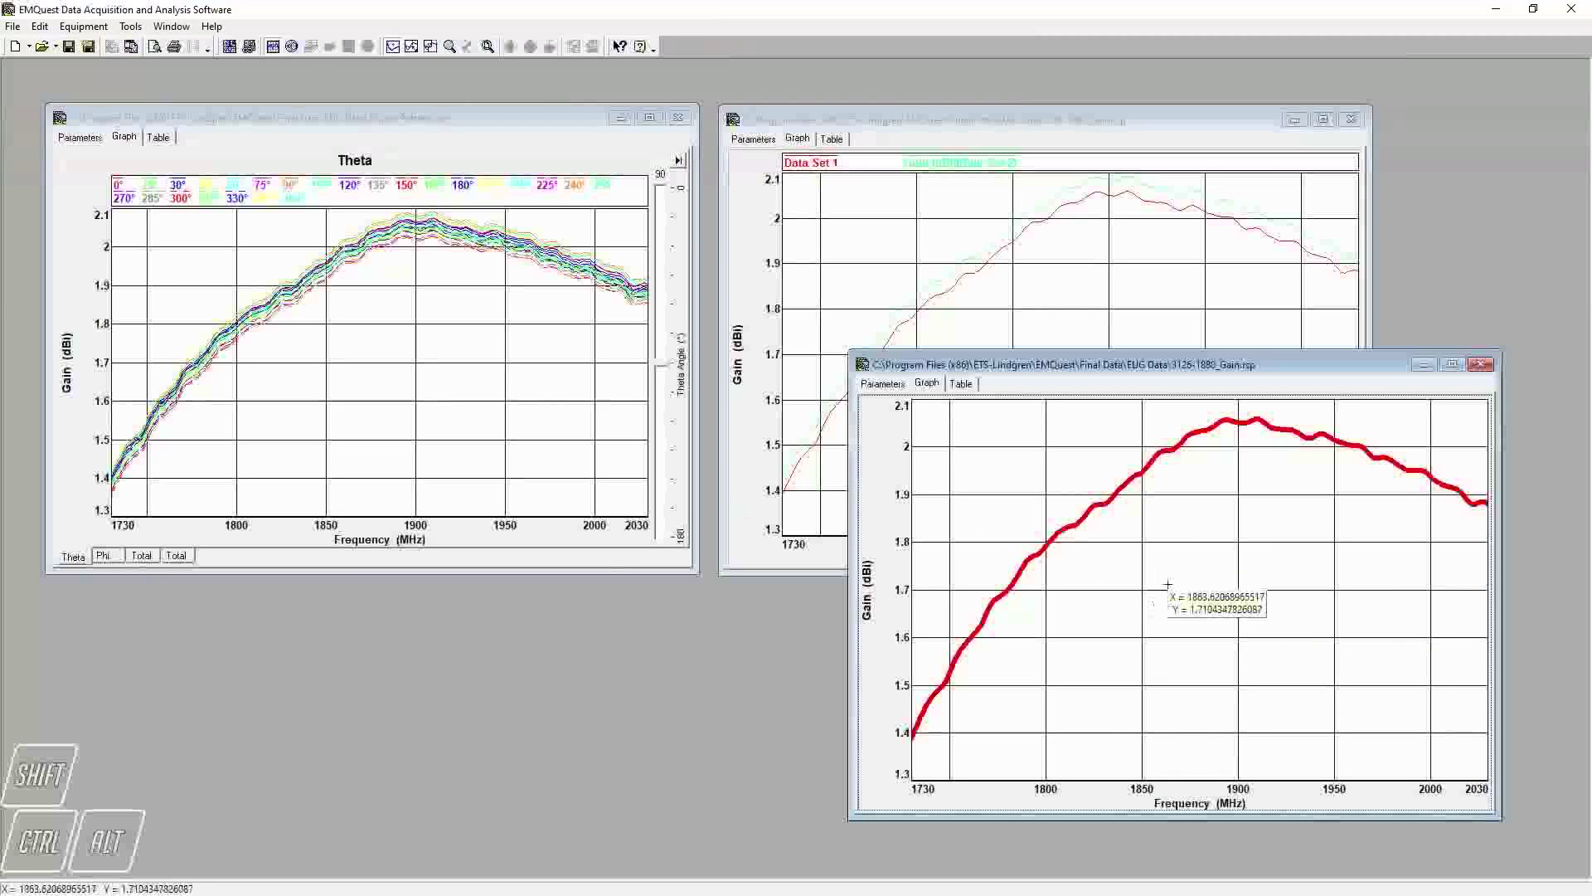
Try to overlay the Theta graph's data onto the thick gain calibration trace, and close that calibration window.
left_click(195, 220)
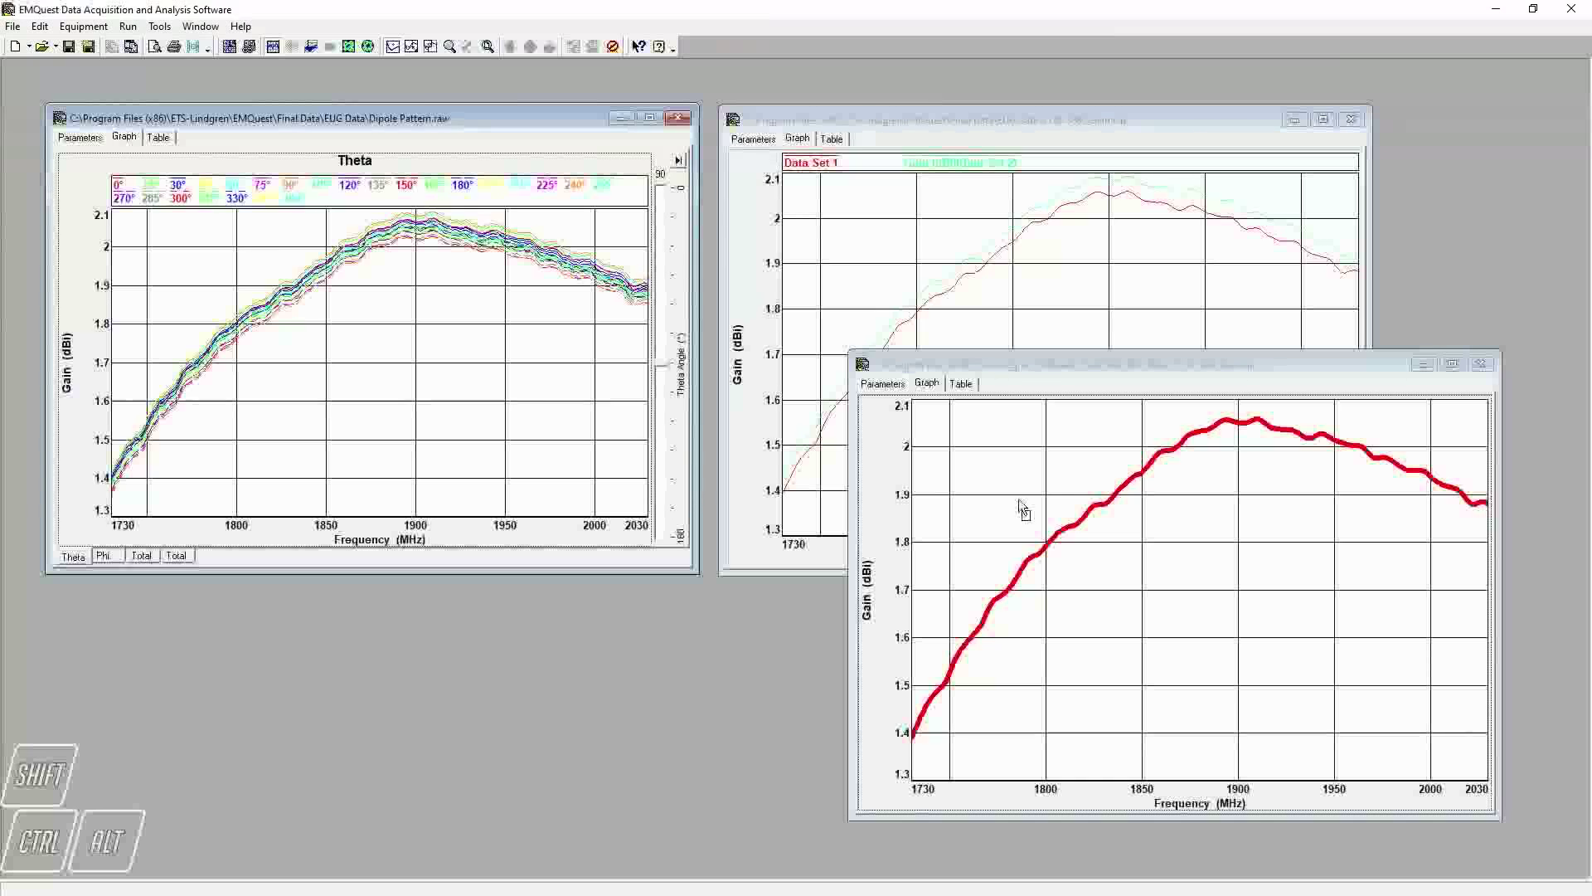
left_click_drag(1026, 510, 1024, 509)
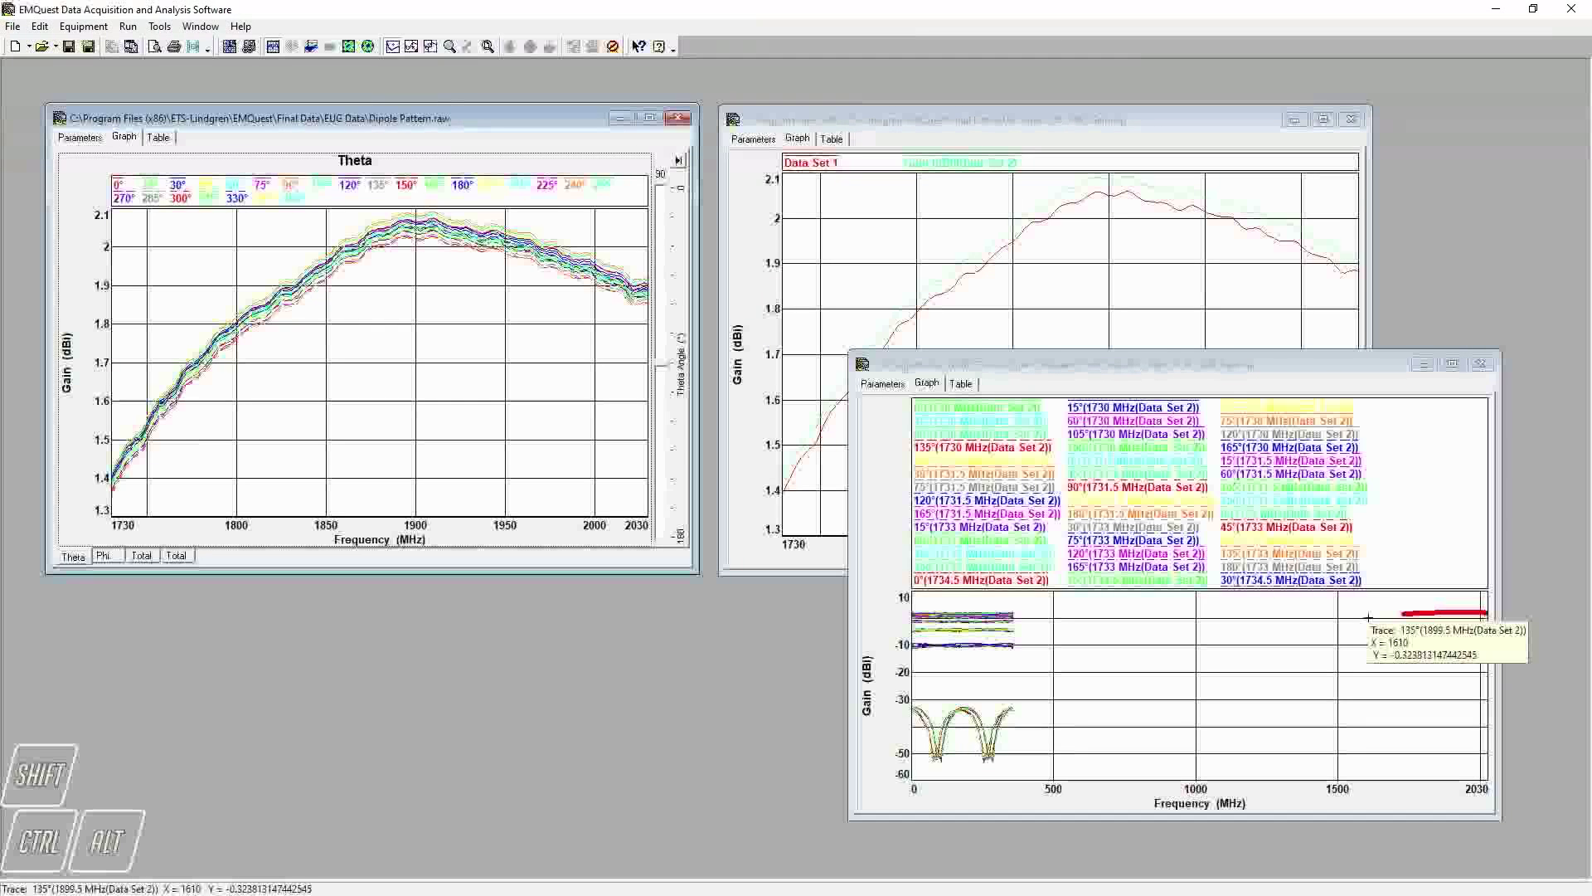
left_click(1482, 367)
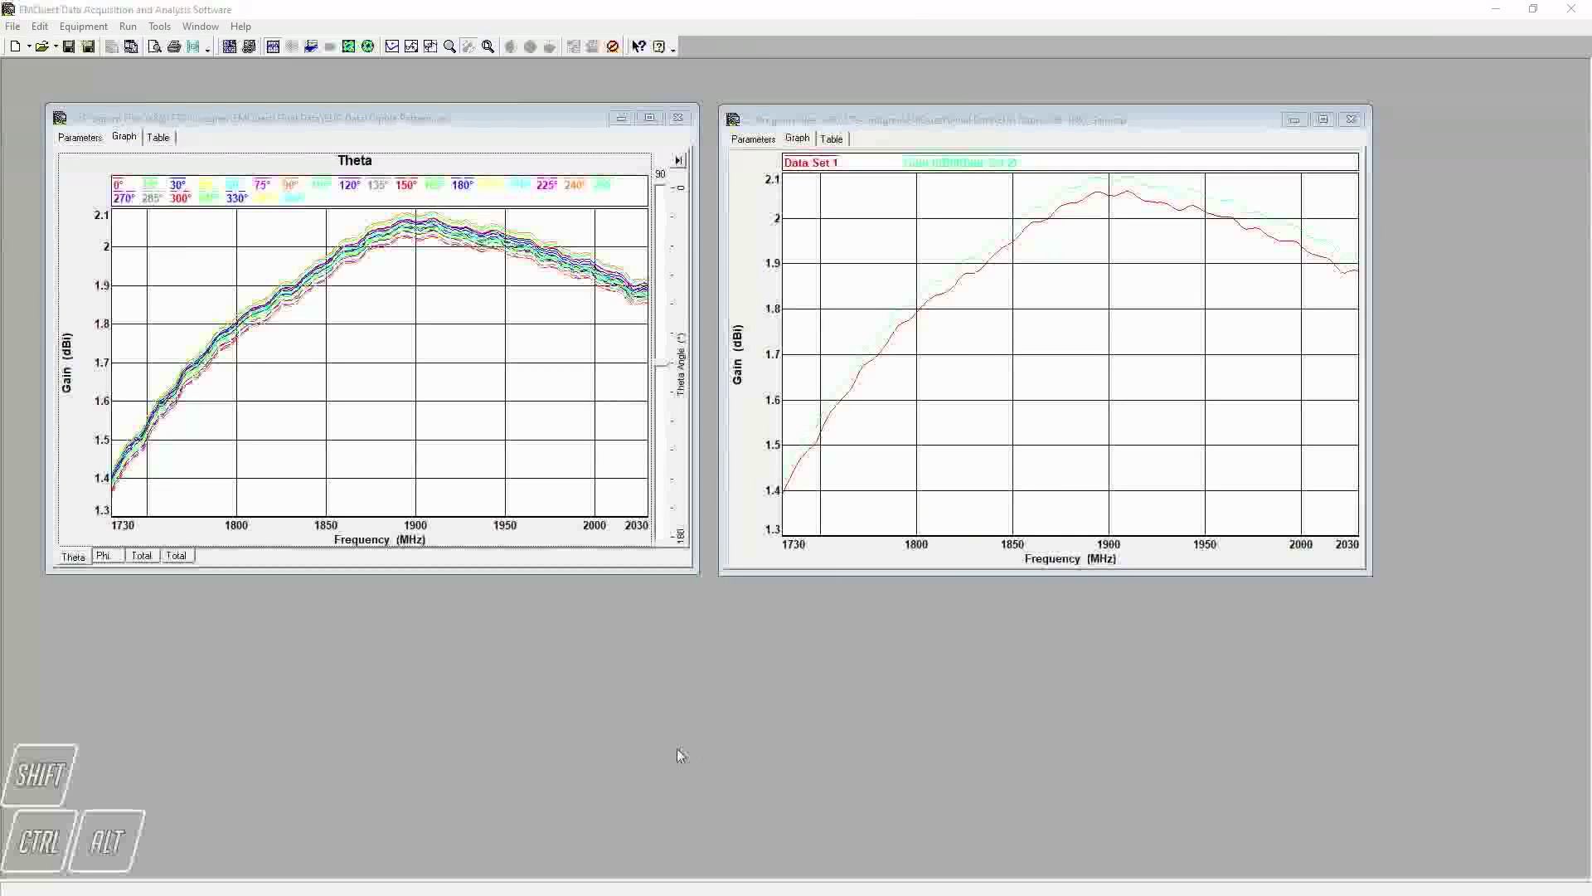
Reopen the recent file 3126-1880_Gain.rsp, place its window below the combined gain graph and show its graph.
left_click(13, 27)
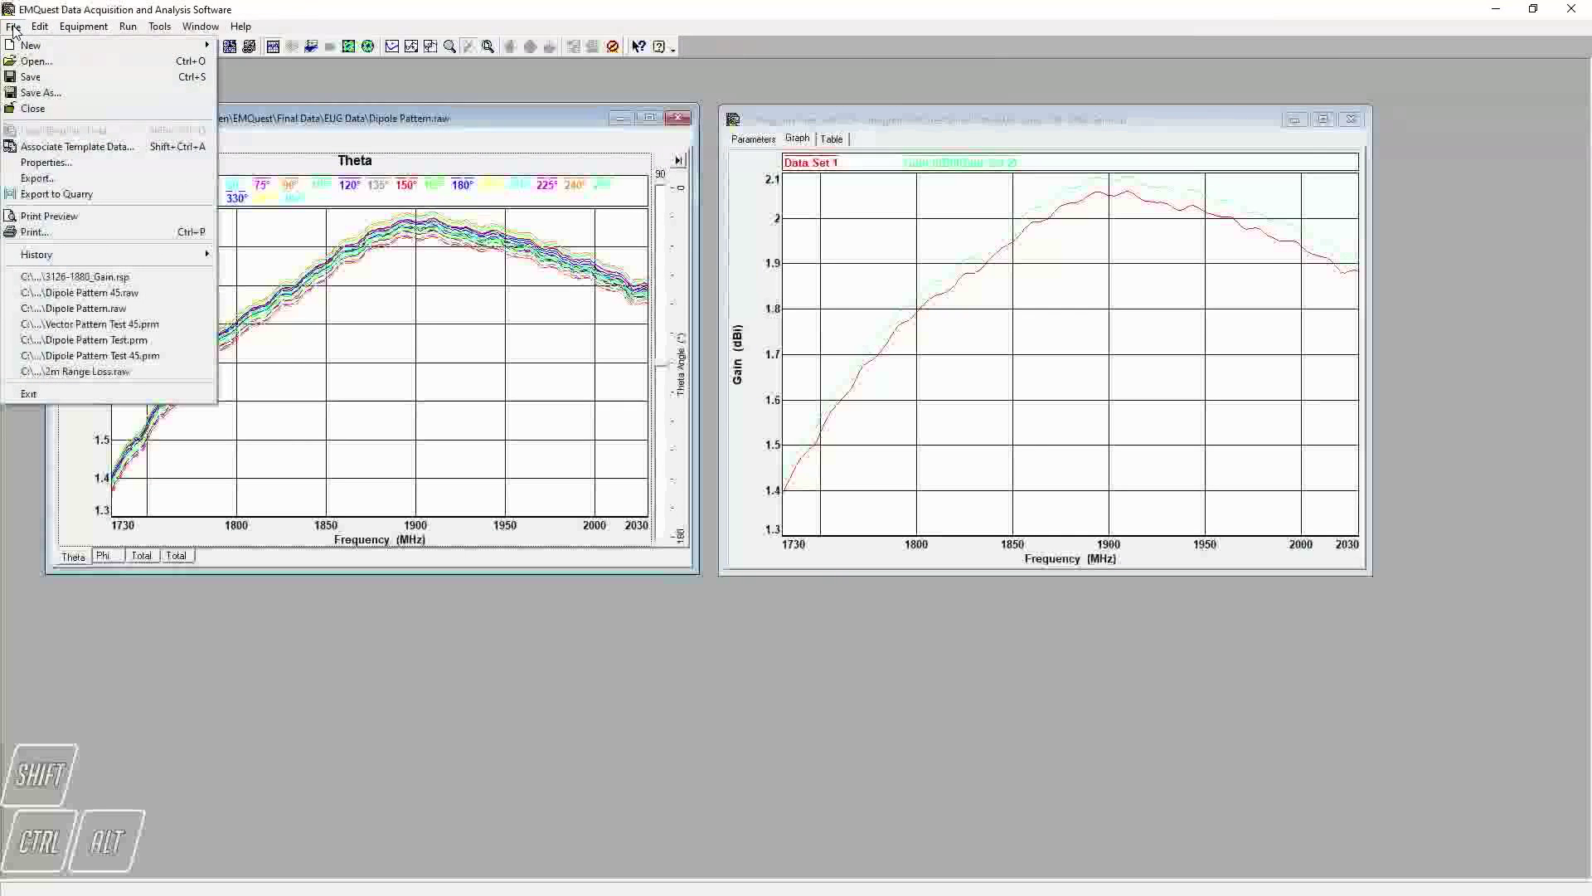
left_click(106, 277)
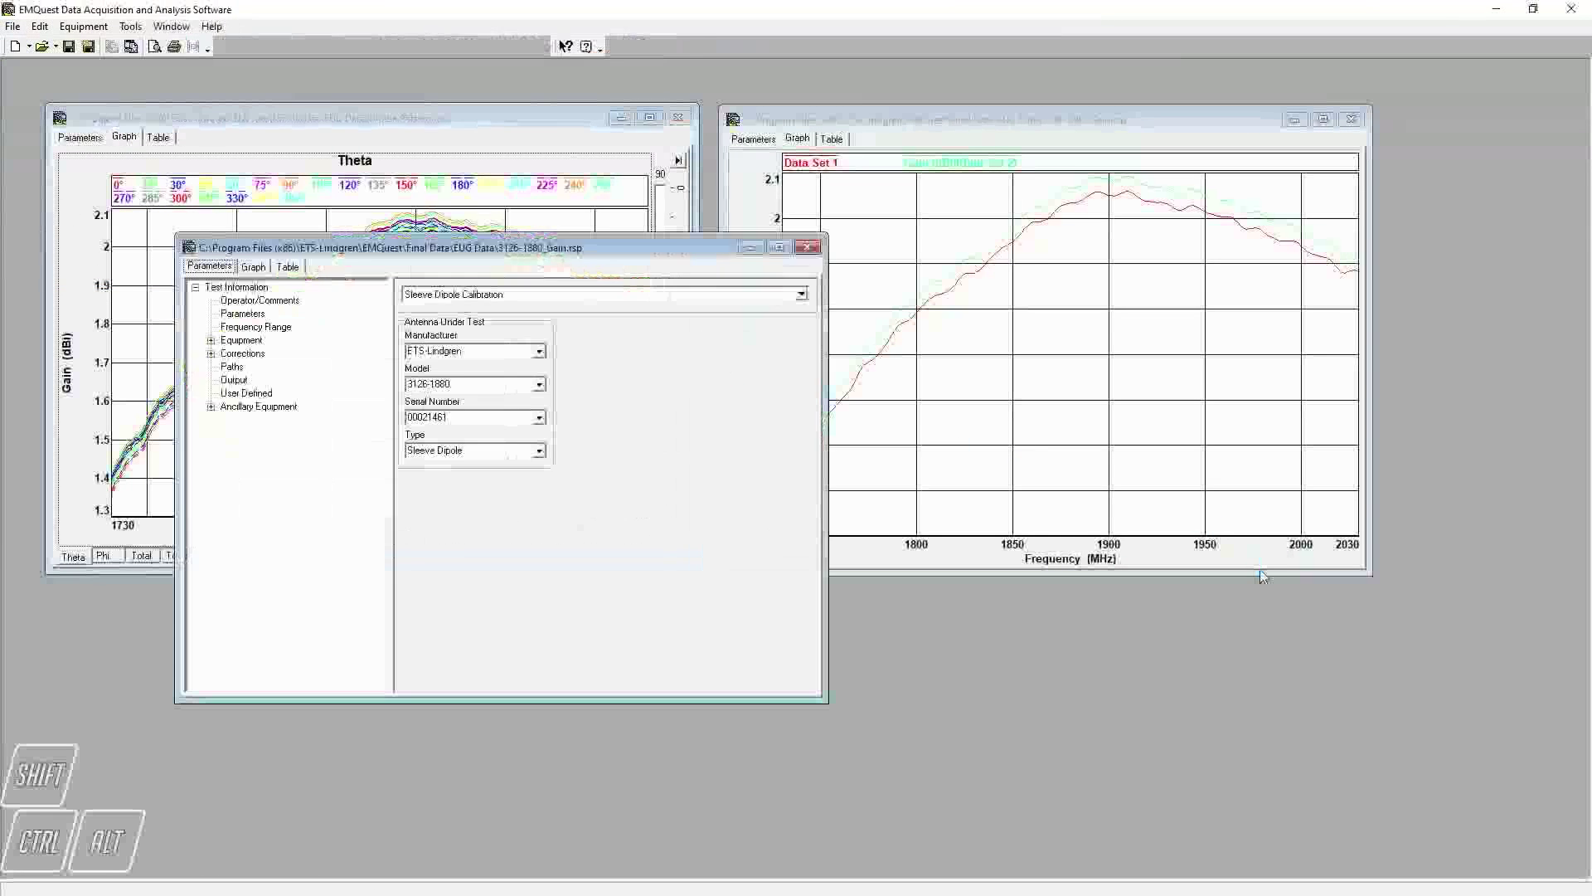
left_click_drag(665, 254, 1307, 369)
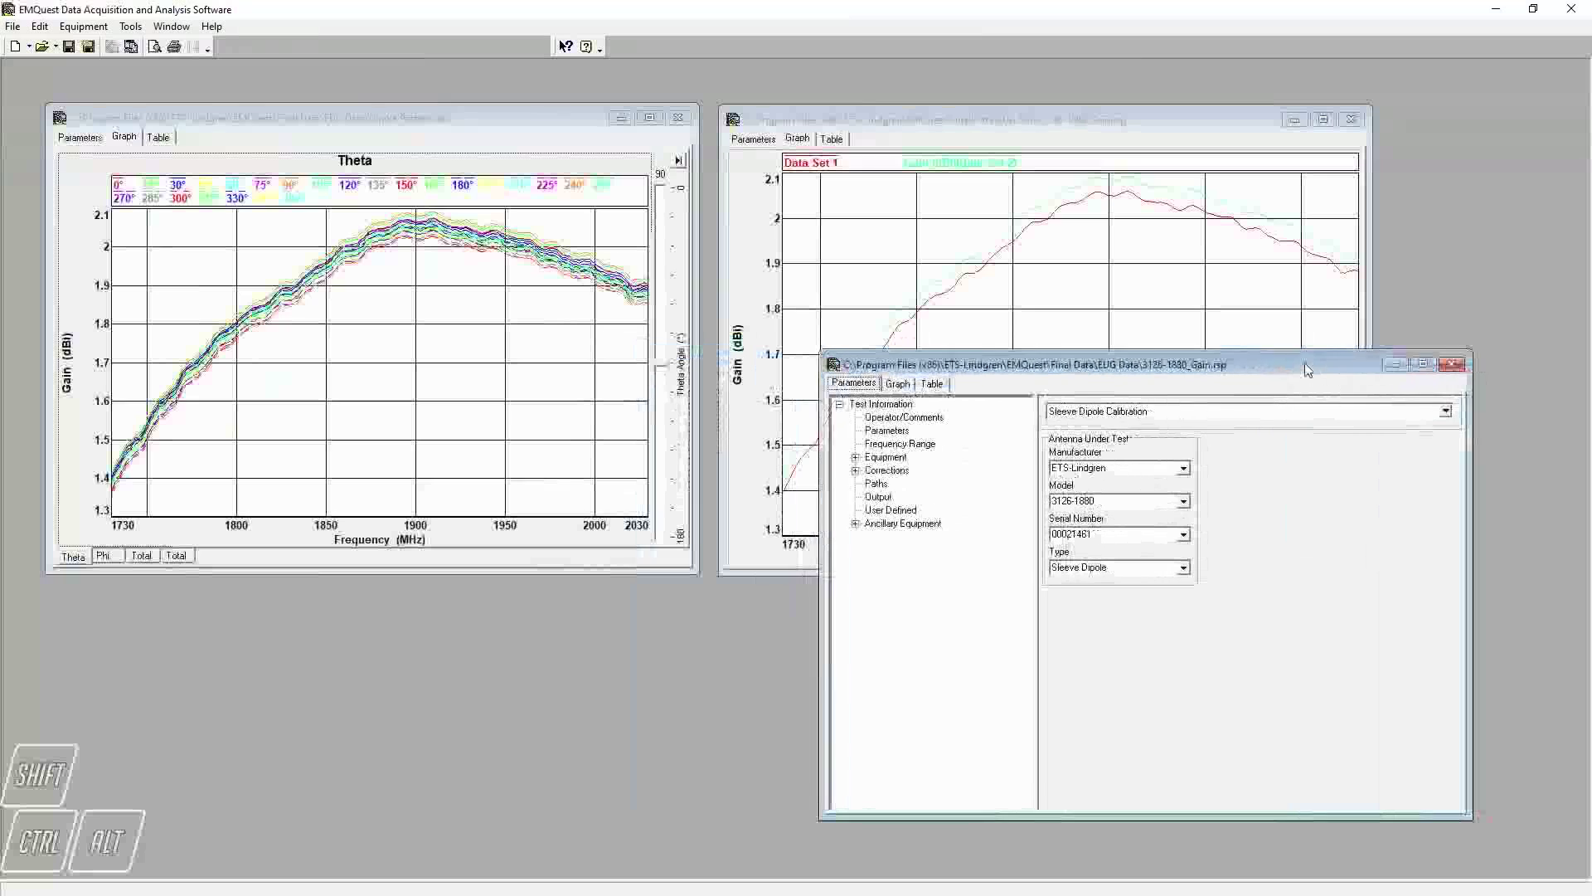
left_click(894, 383)
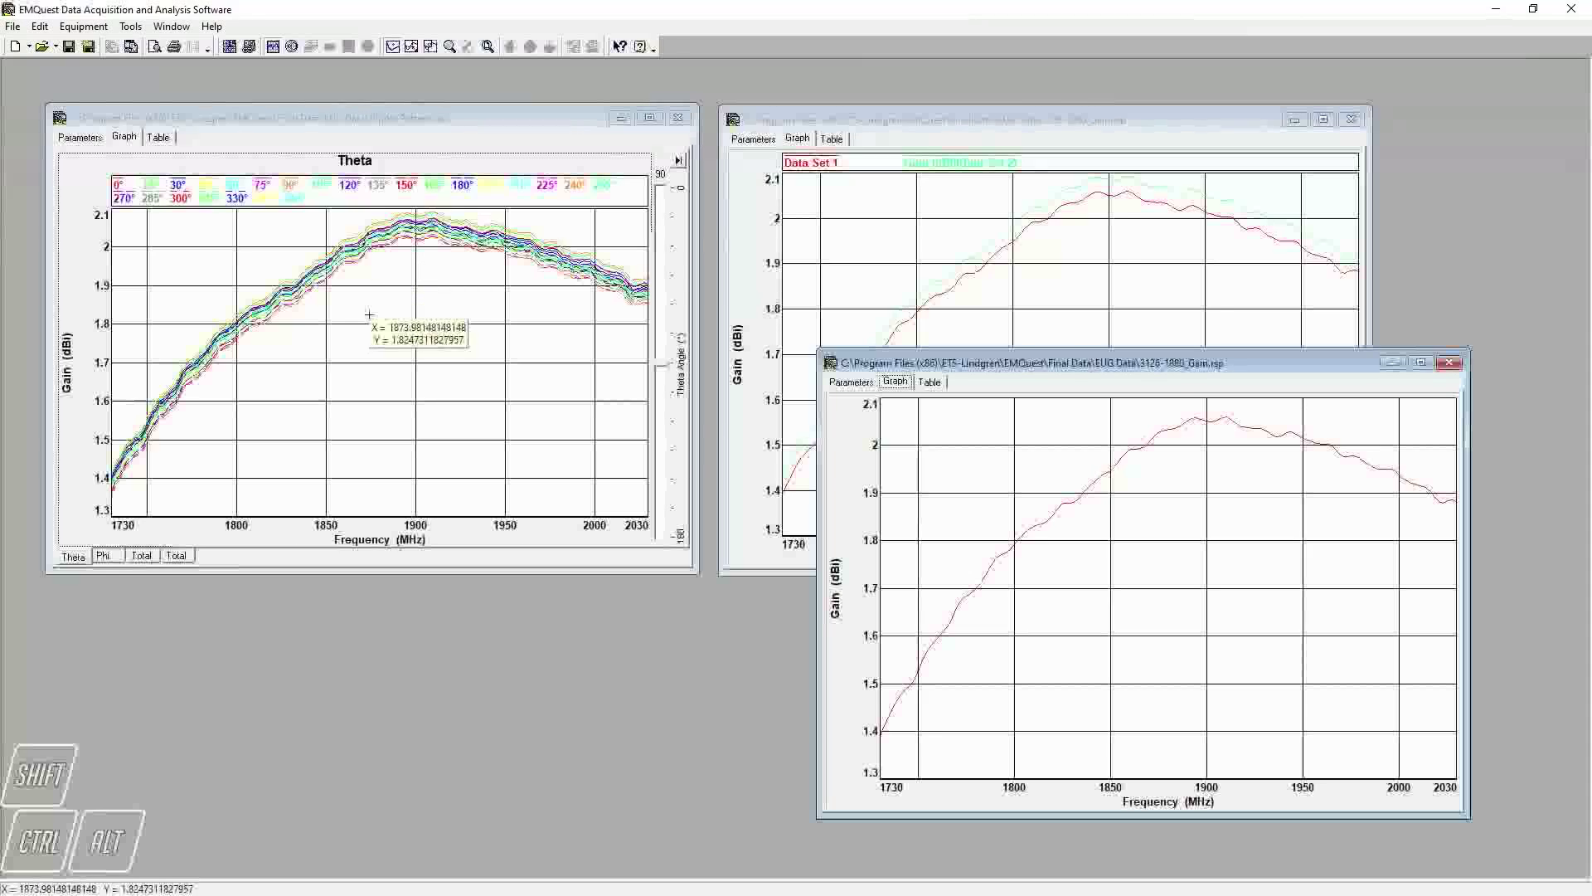
Overlay the traces displayed in Dipole Pattern.raw's Theta graph onto the reopened 3126-1880_Gain.rsp graph.
left_click_drag(369, 314, 464, 362)
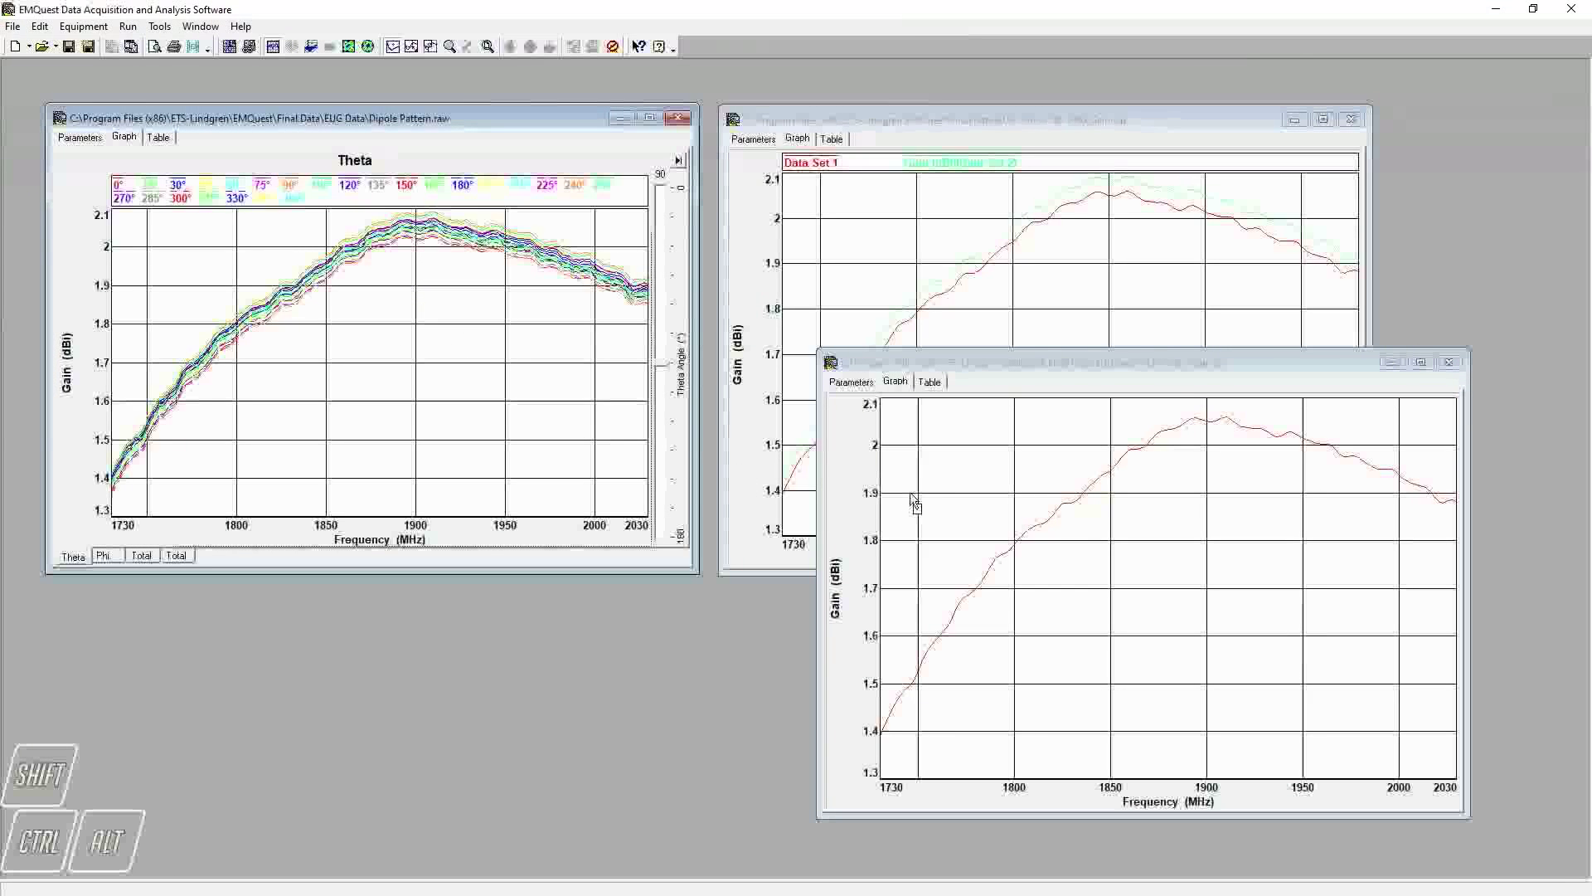
key("shift")
left_click_drag(913, 498, 1004, 496)
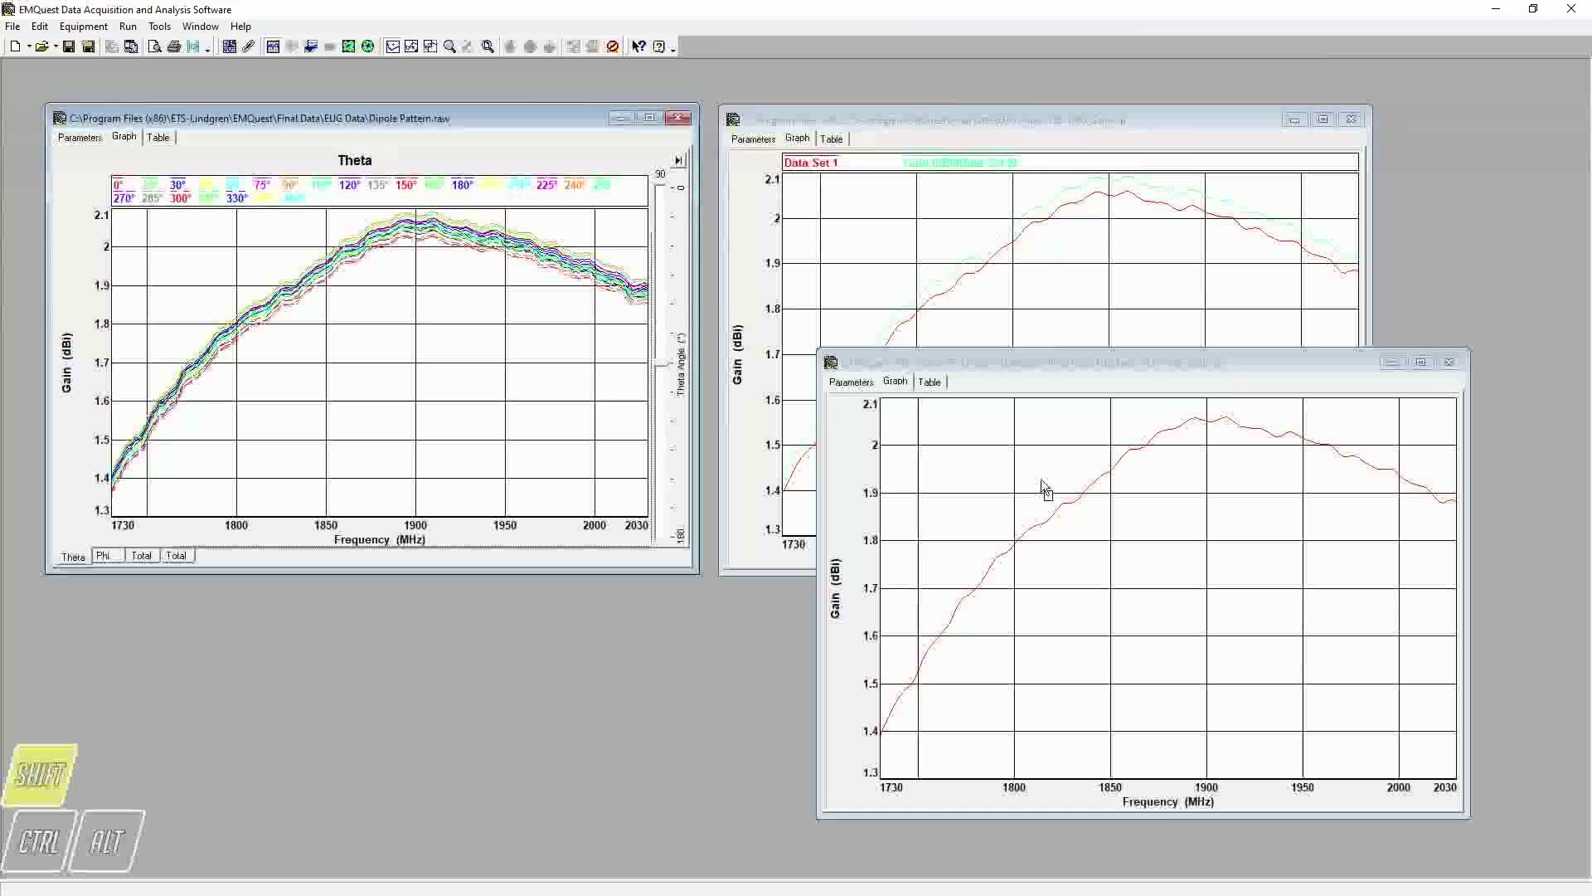
left_click_drag(1042, 479, 1041, 480)
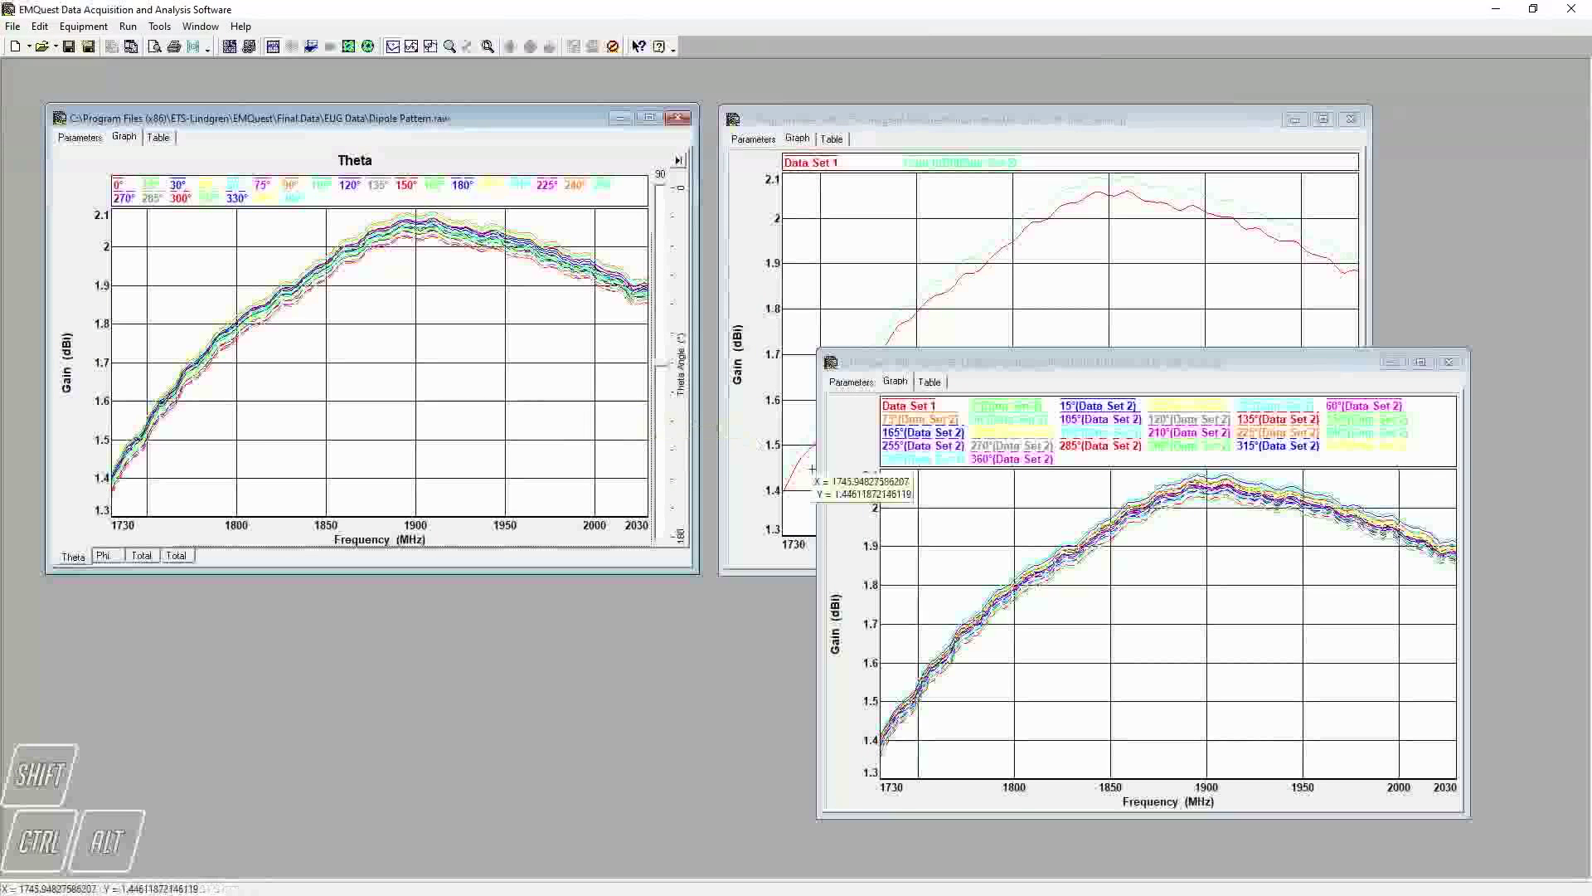
Give Trace 1 (Data Set 1) in the overlaid gain graph a thick trace width.
double_click(911, 503)
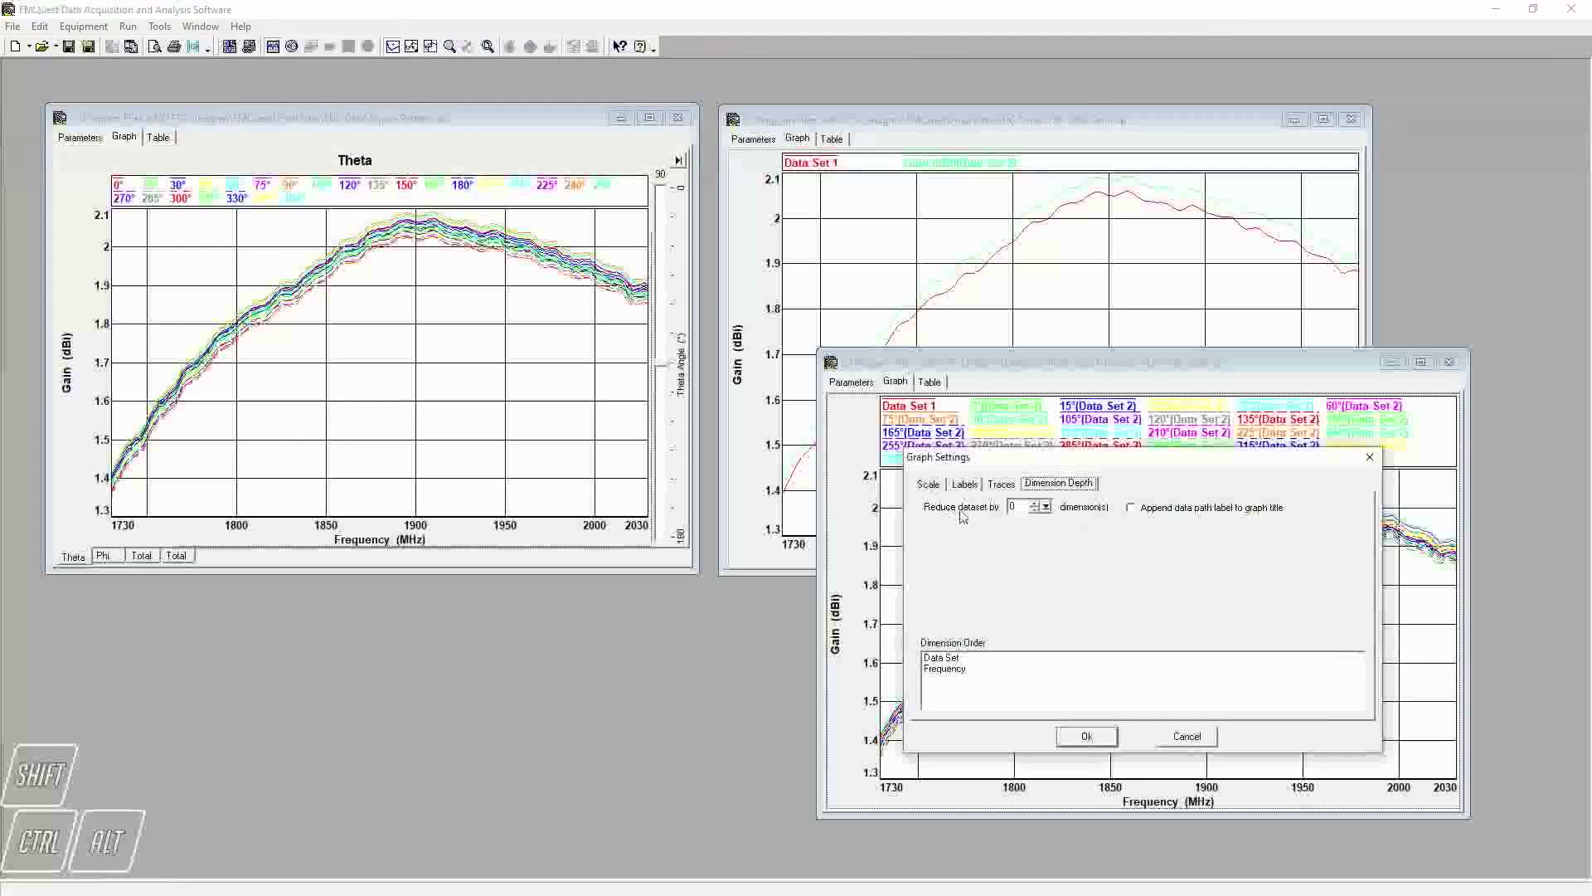
left_click(946, 661)
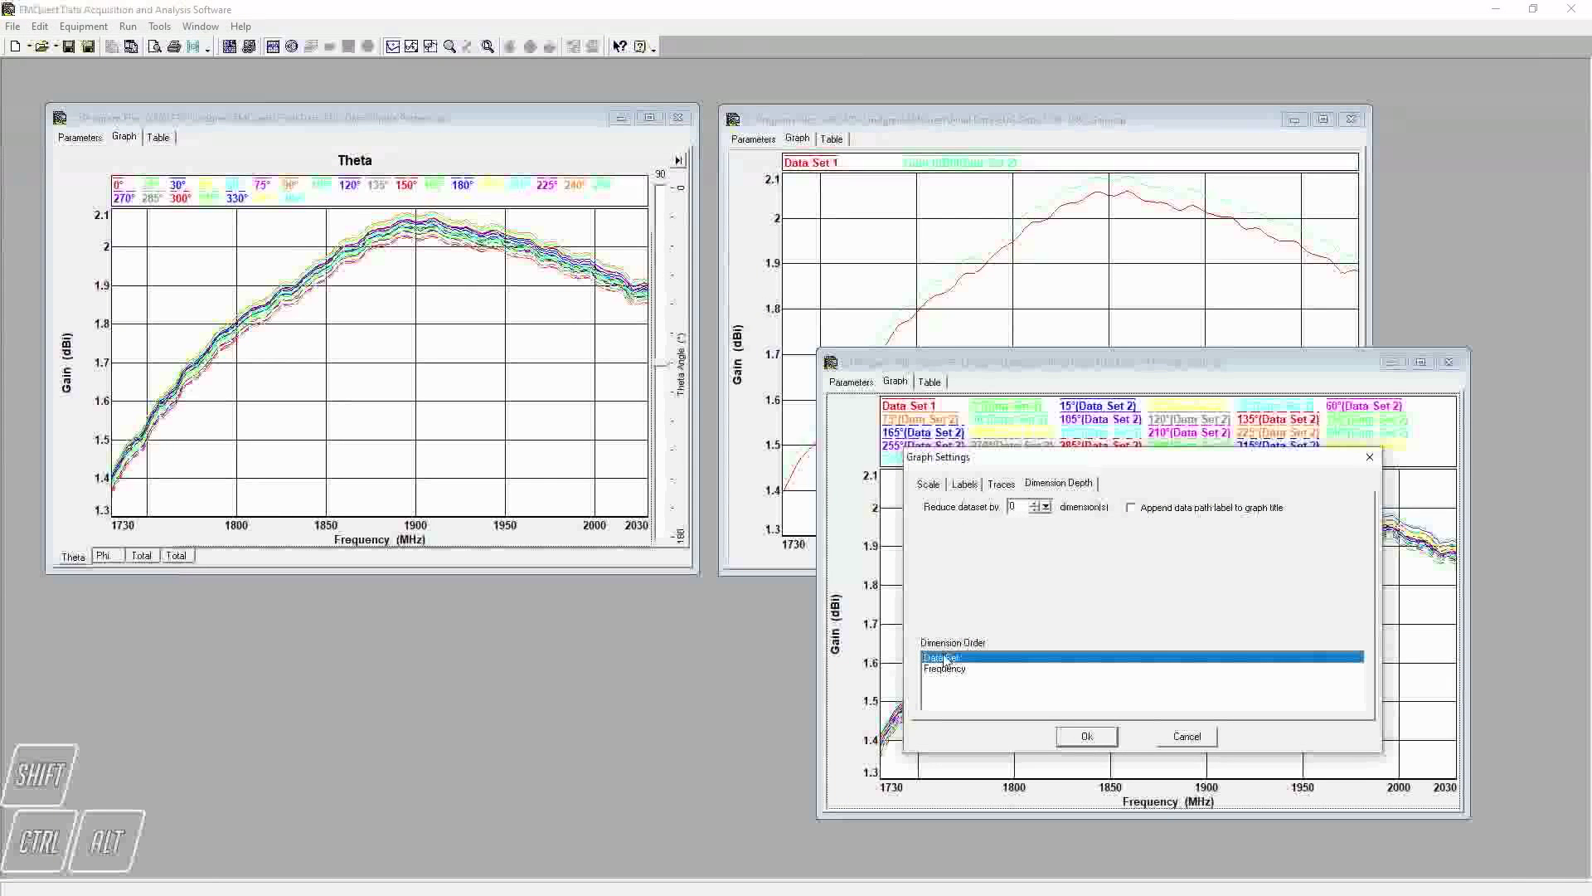
left_click(1000, 486)
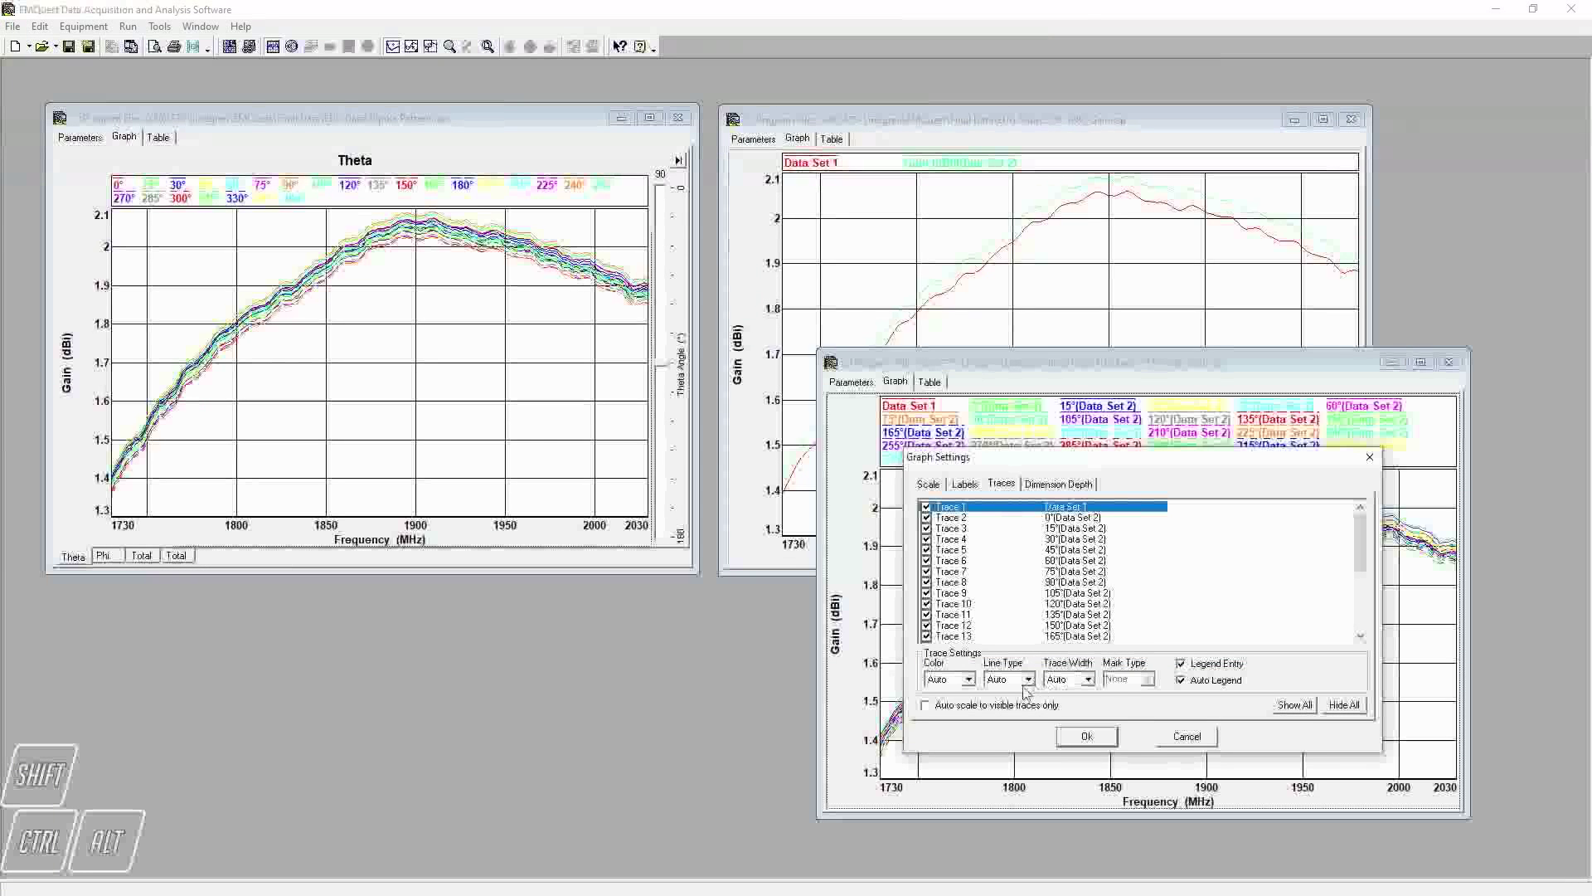
left_click(1088, 679)
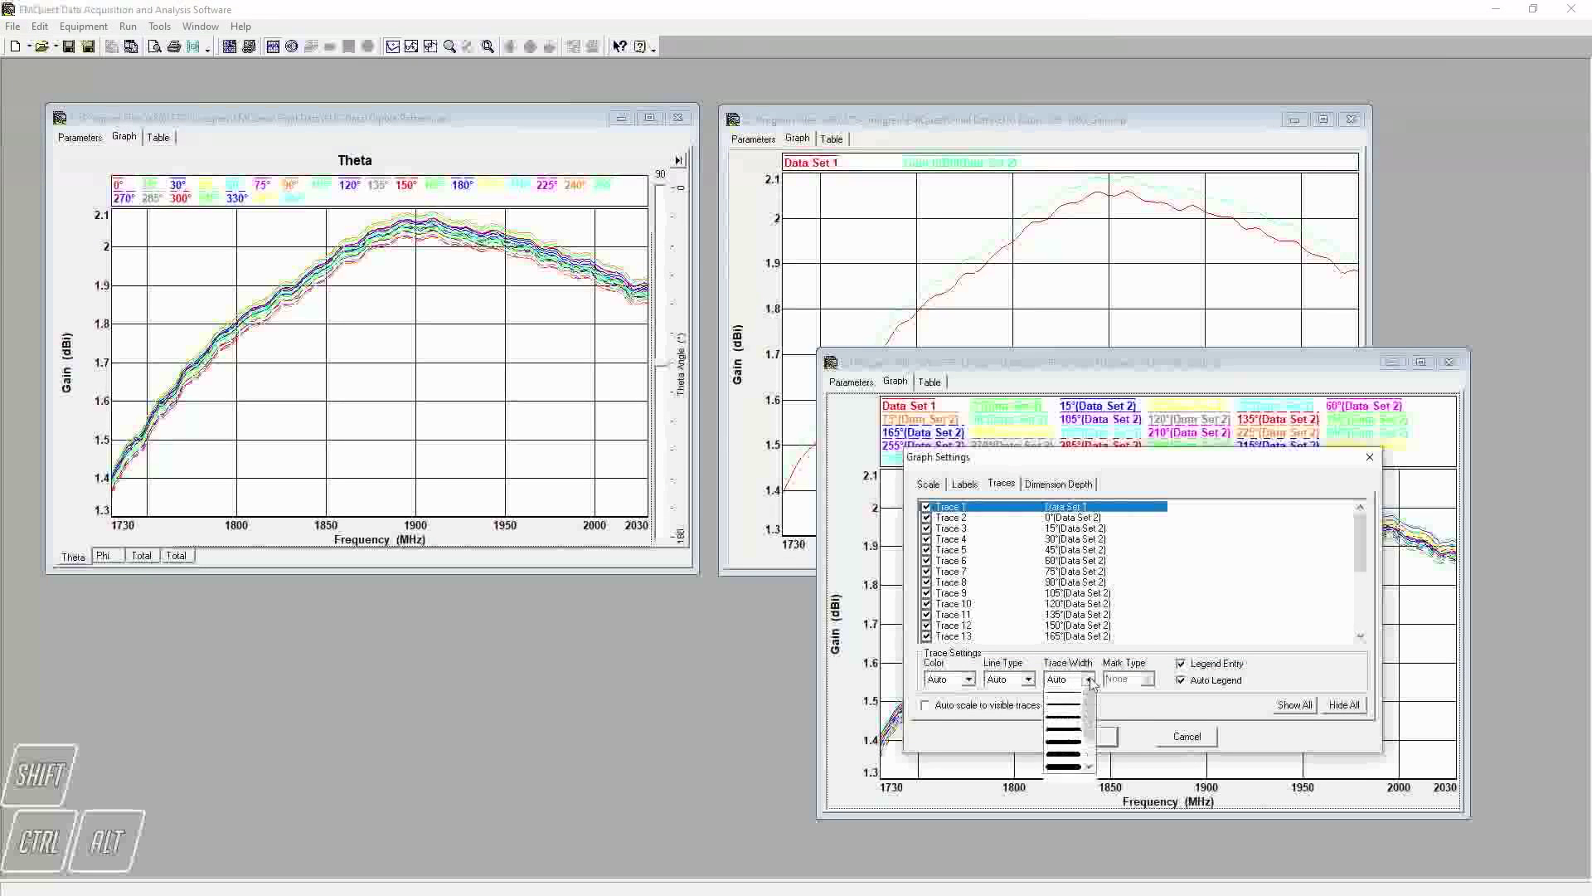
left_click(1064, 773)
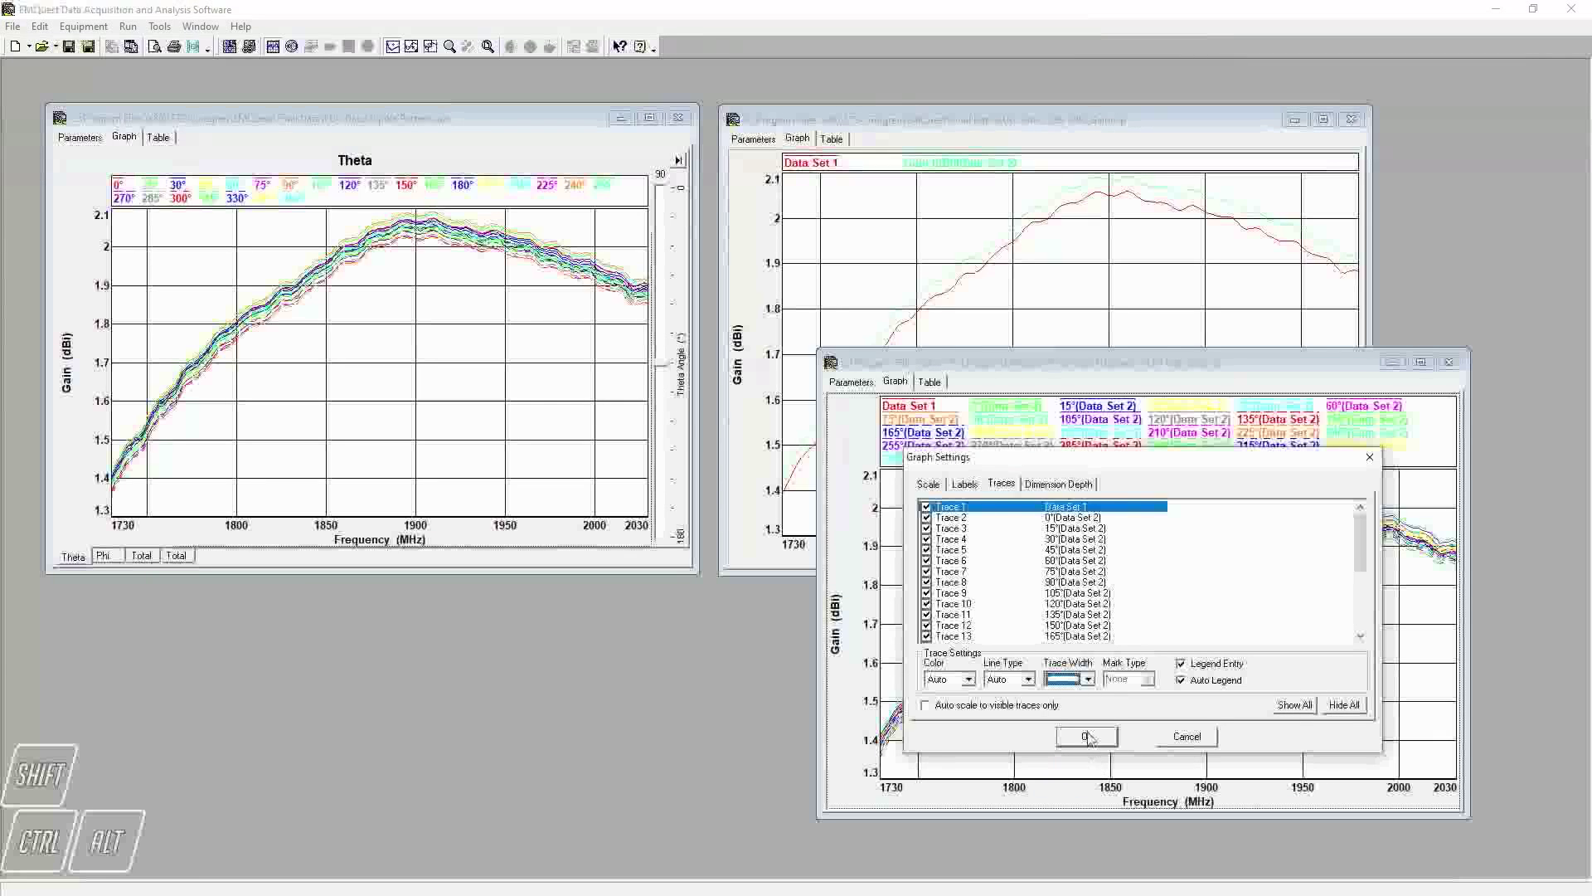
left_click(1087, 736)
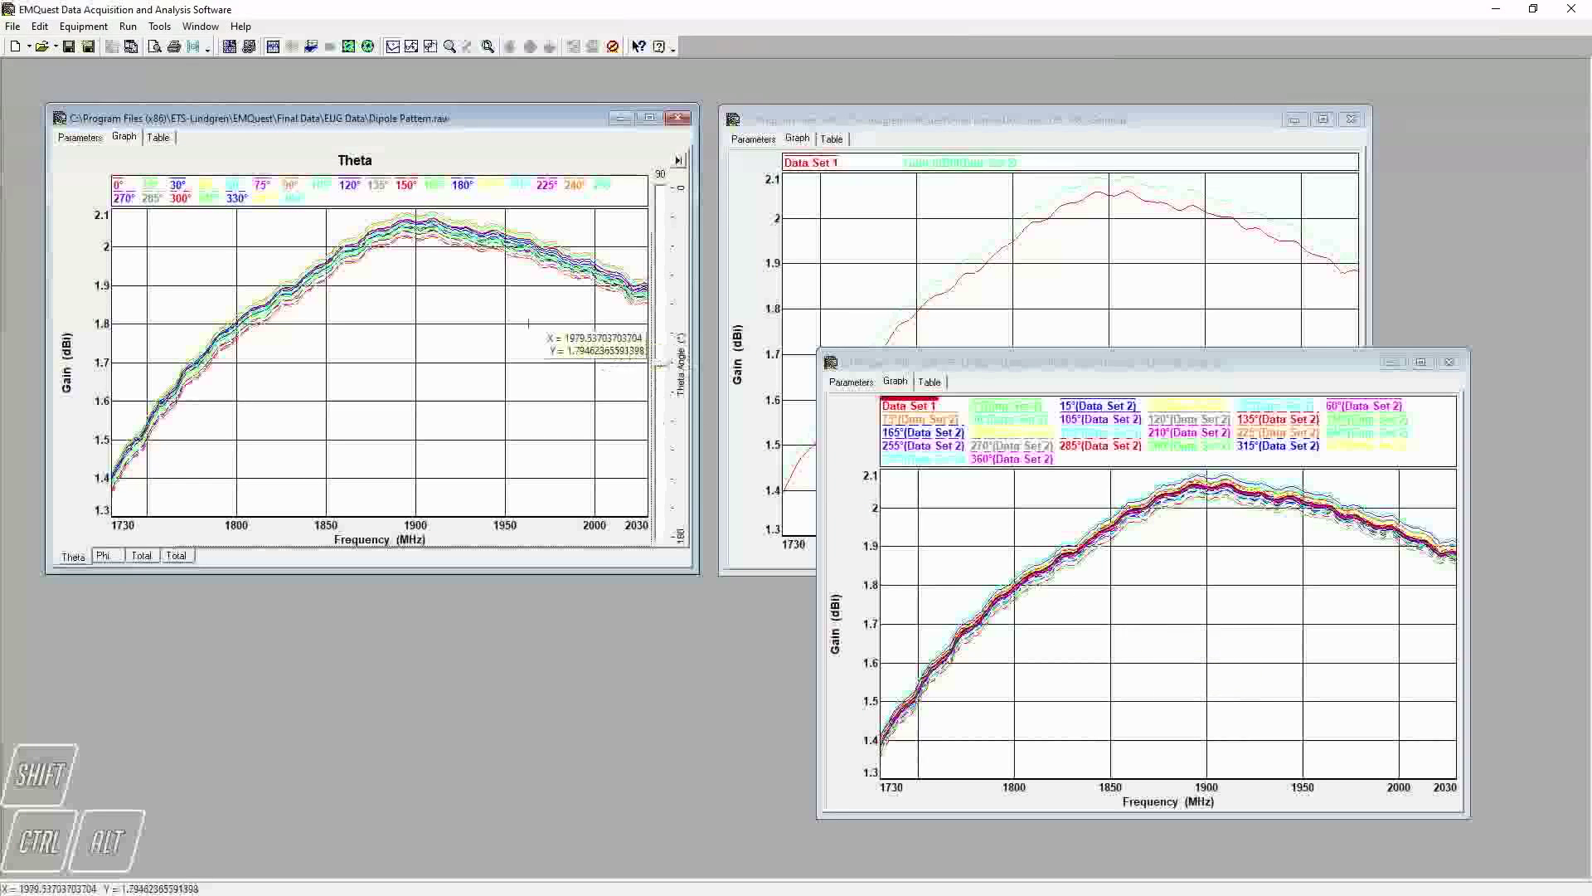
Reduce the Theta graph's dataset by one more dimension so a single gain-versus-frequency trace is plotted.
double_click(480, 335)
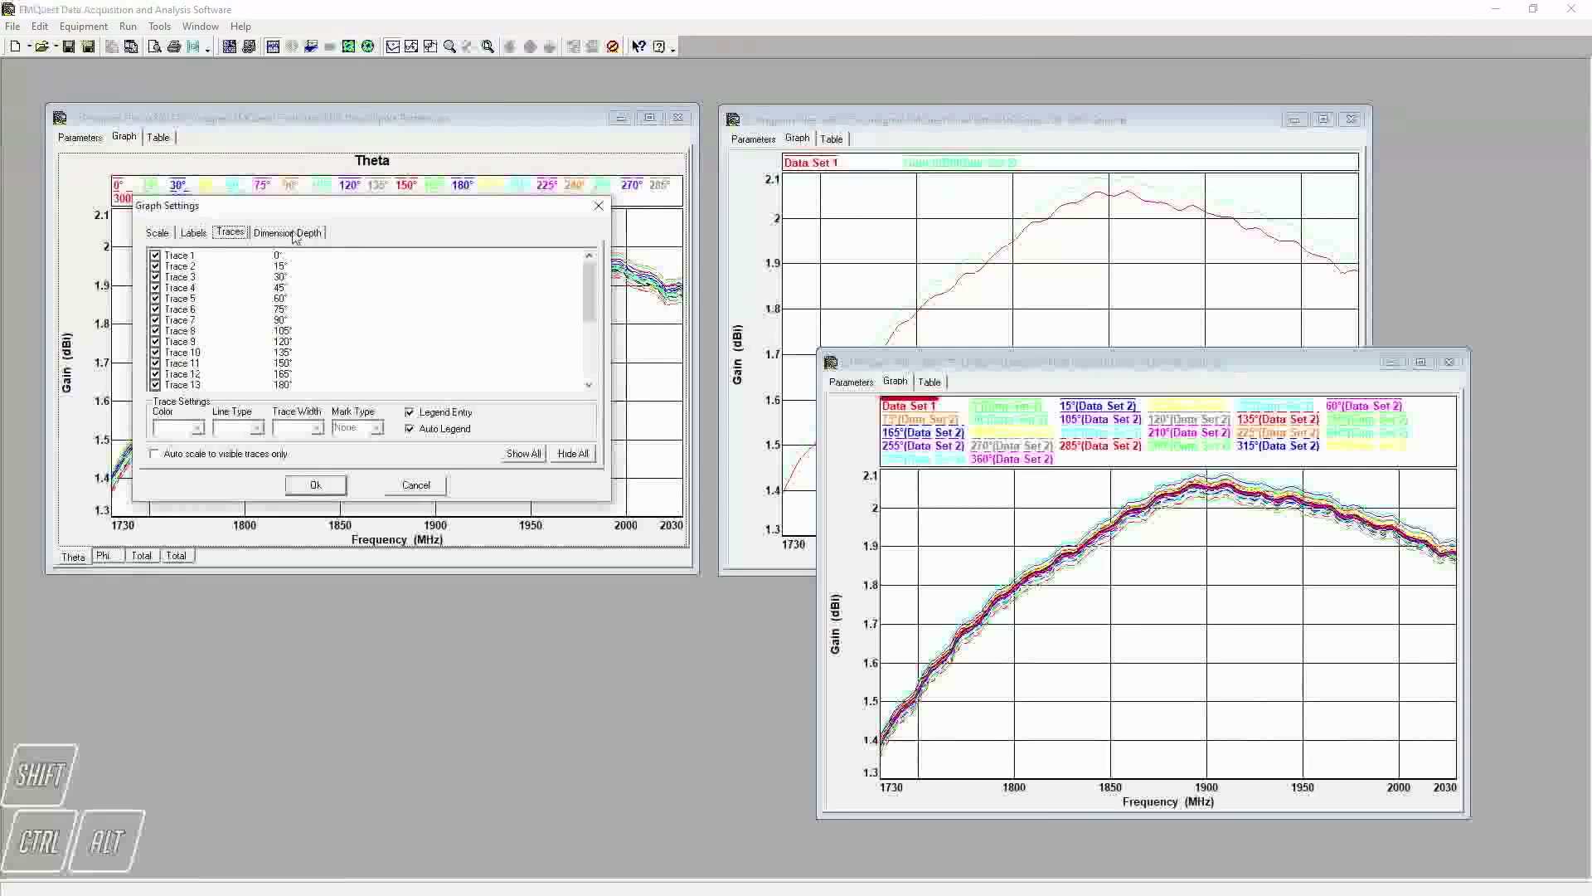
left_click(285, 234)
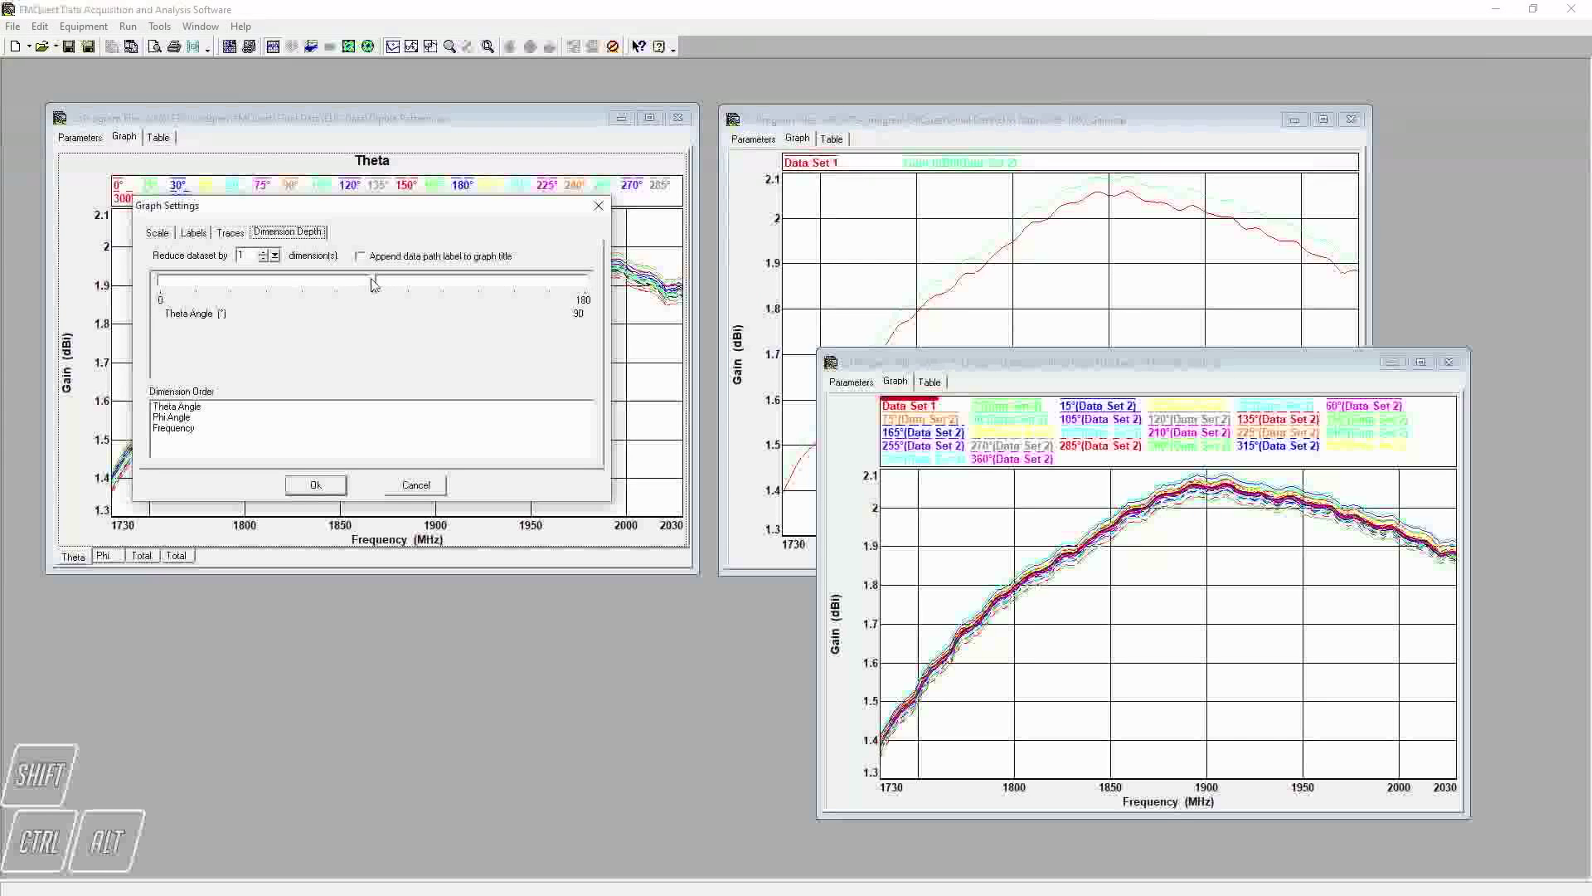
left_click(263, 252)
left_click(317, 485)
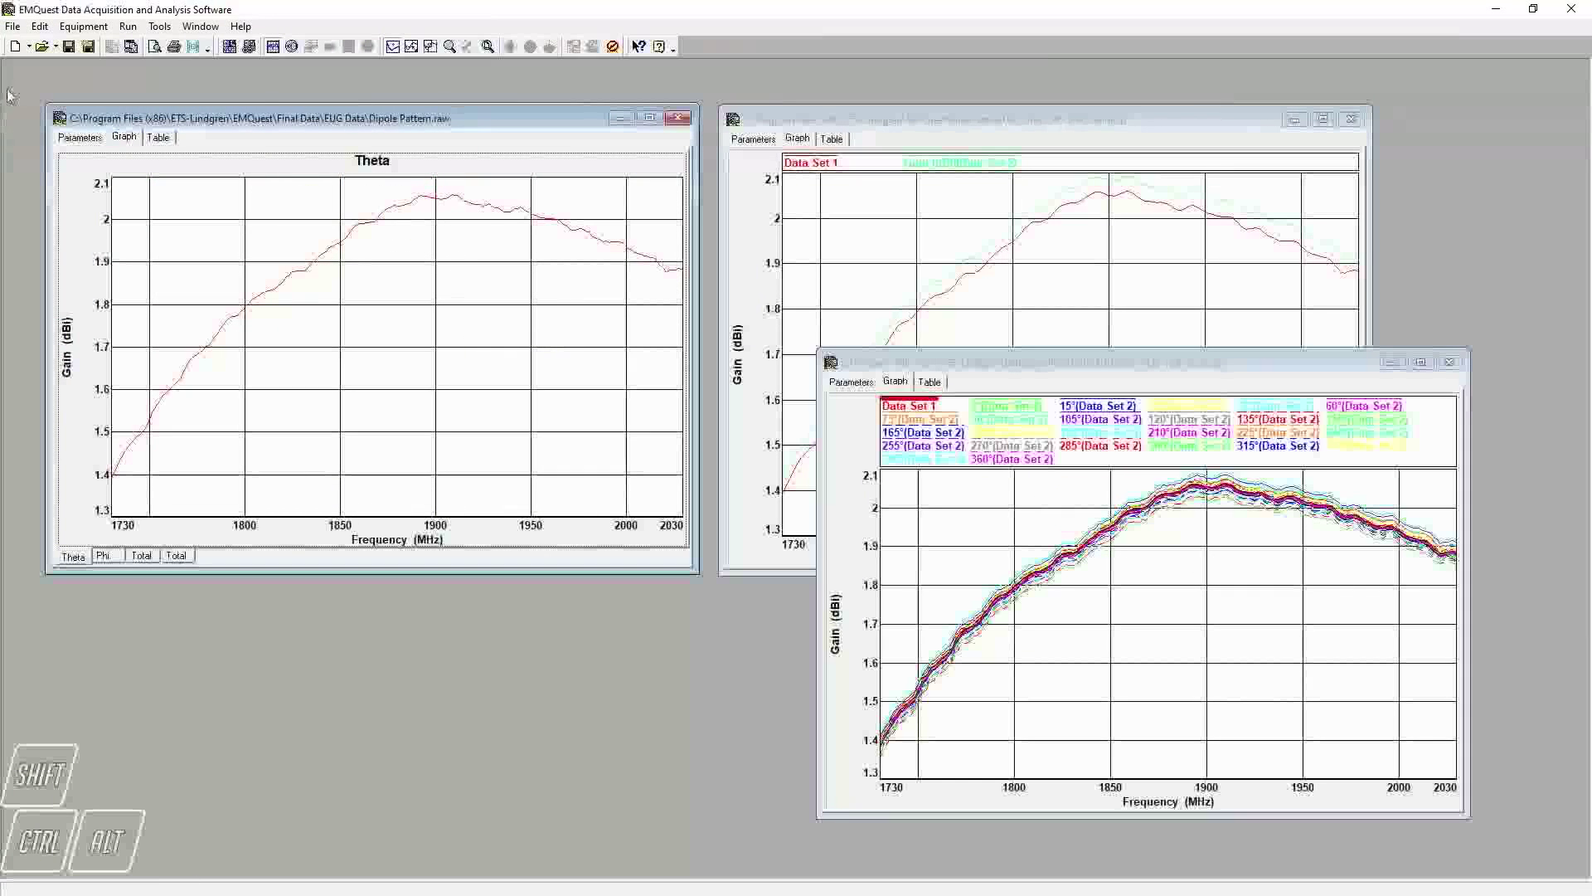
Open 3126-1880_Gain.rsp in another window and overlay the single Theta trace on its gain graph.
left_click(13, 26)
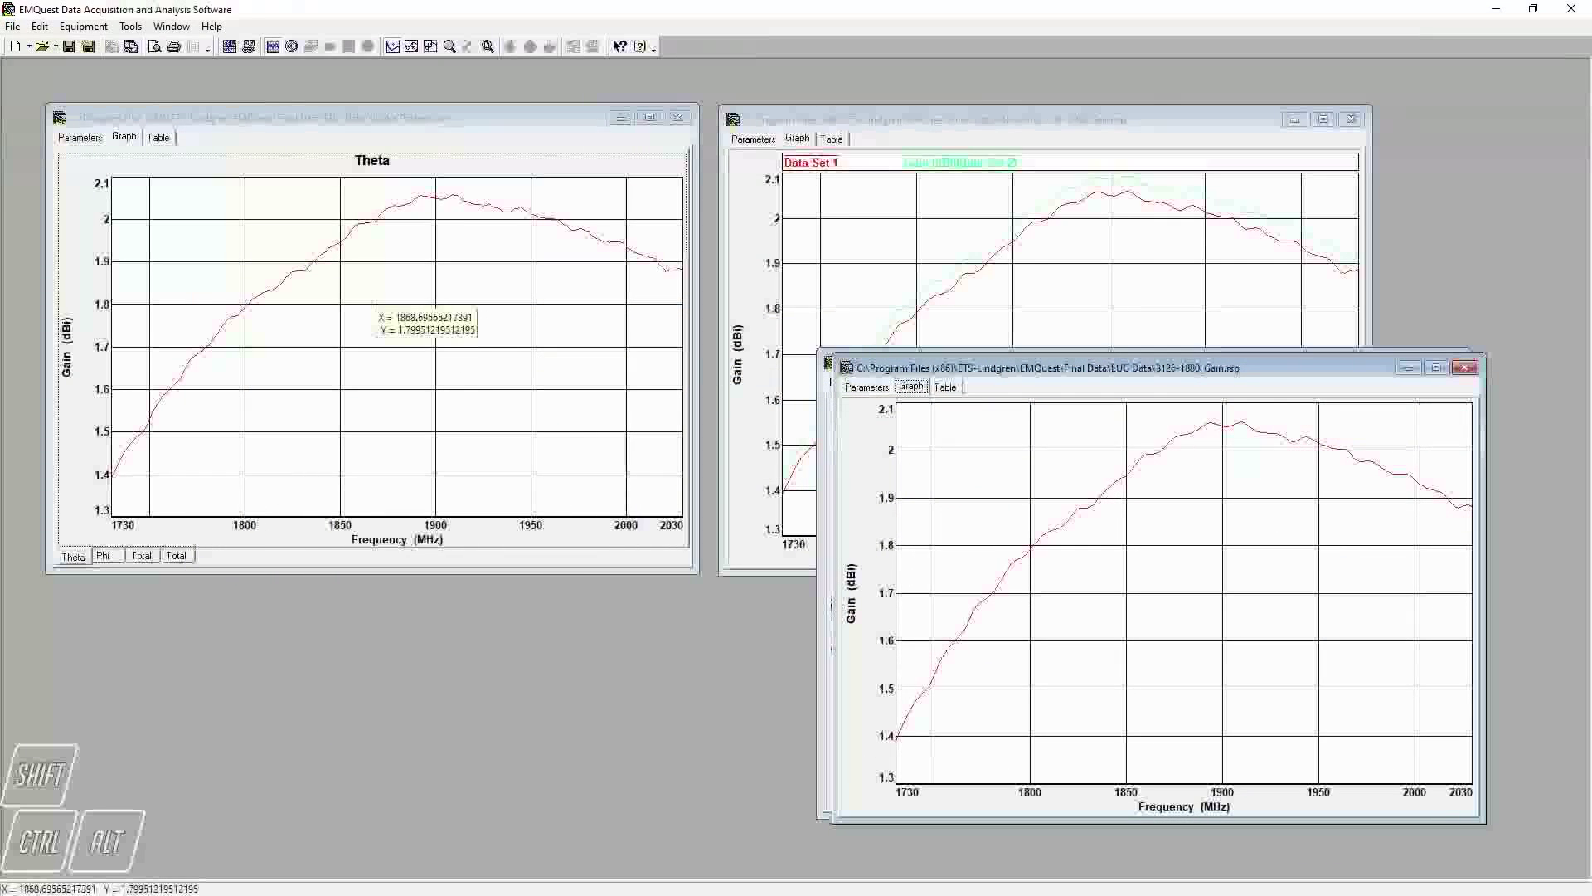
left_click(376, 304)
left_click_drag(730, 433, 1052, 466)
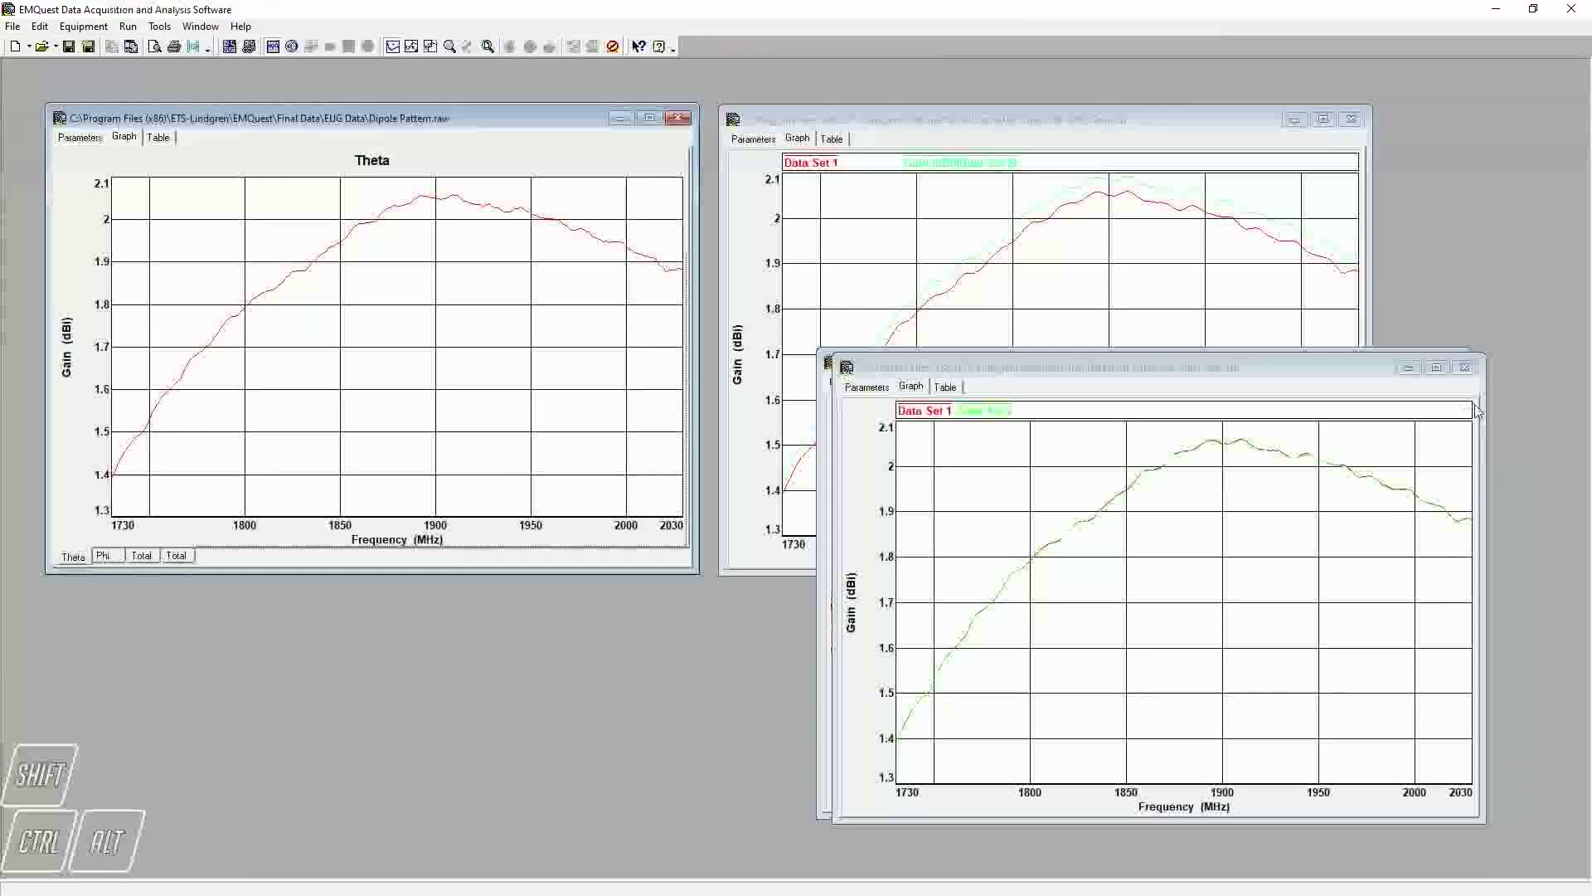
left_click(1420, 415)
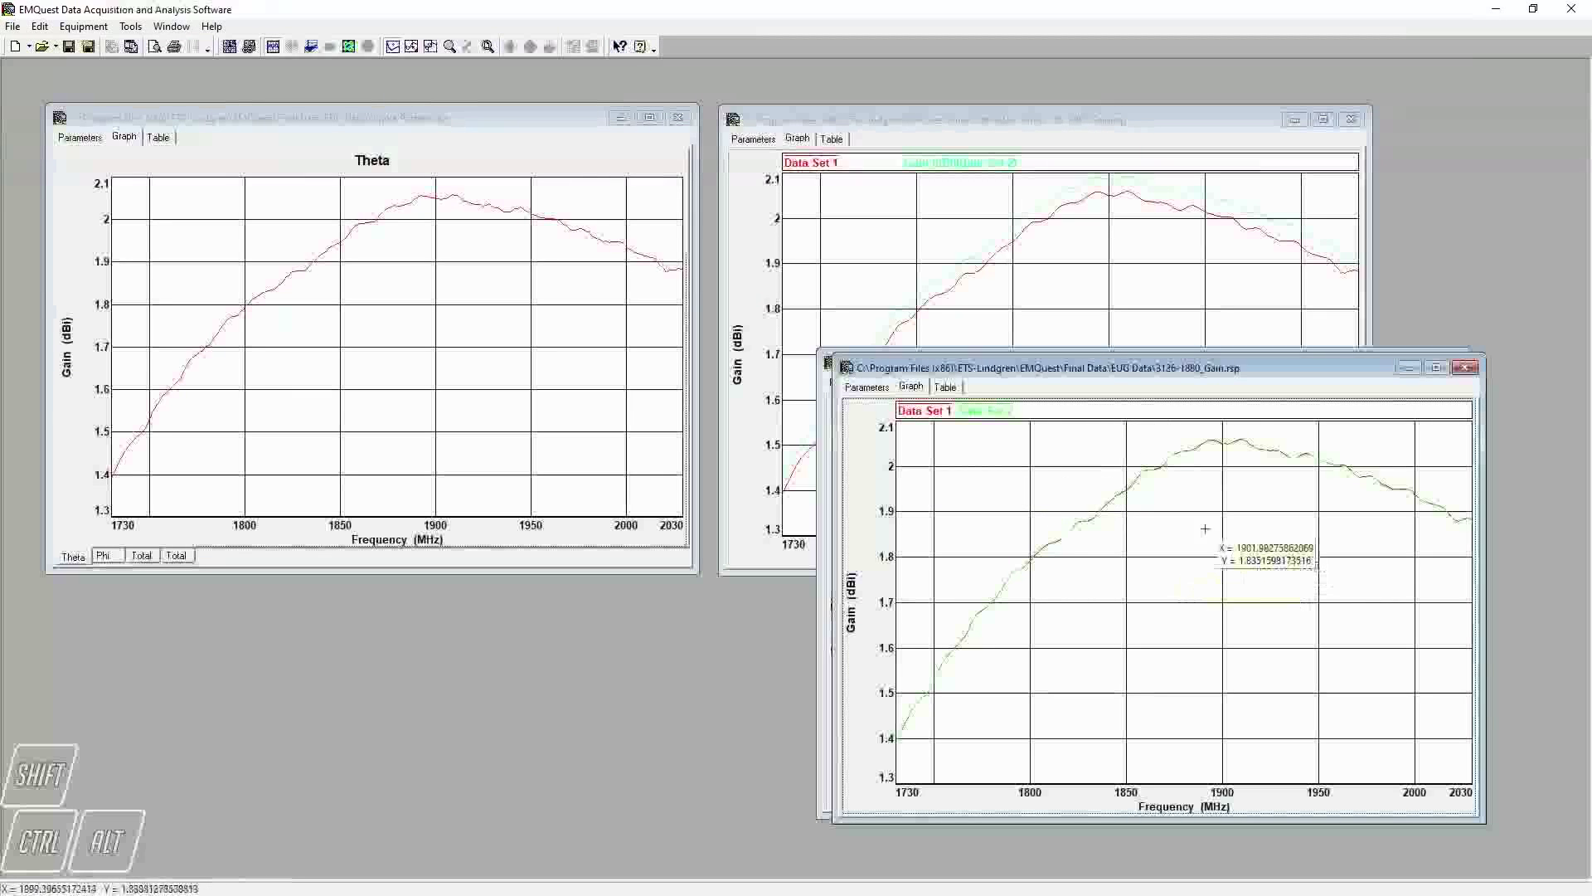
Overlay only the displayed trace of Dipole Pattern.raw's Total frequency graph onto the same new gain graph.
left_click(176, 557)
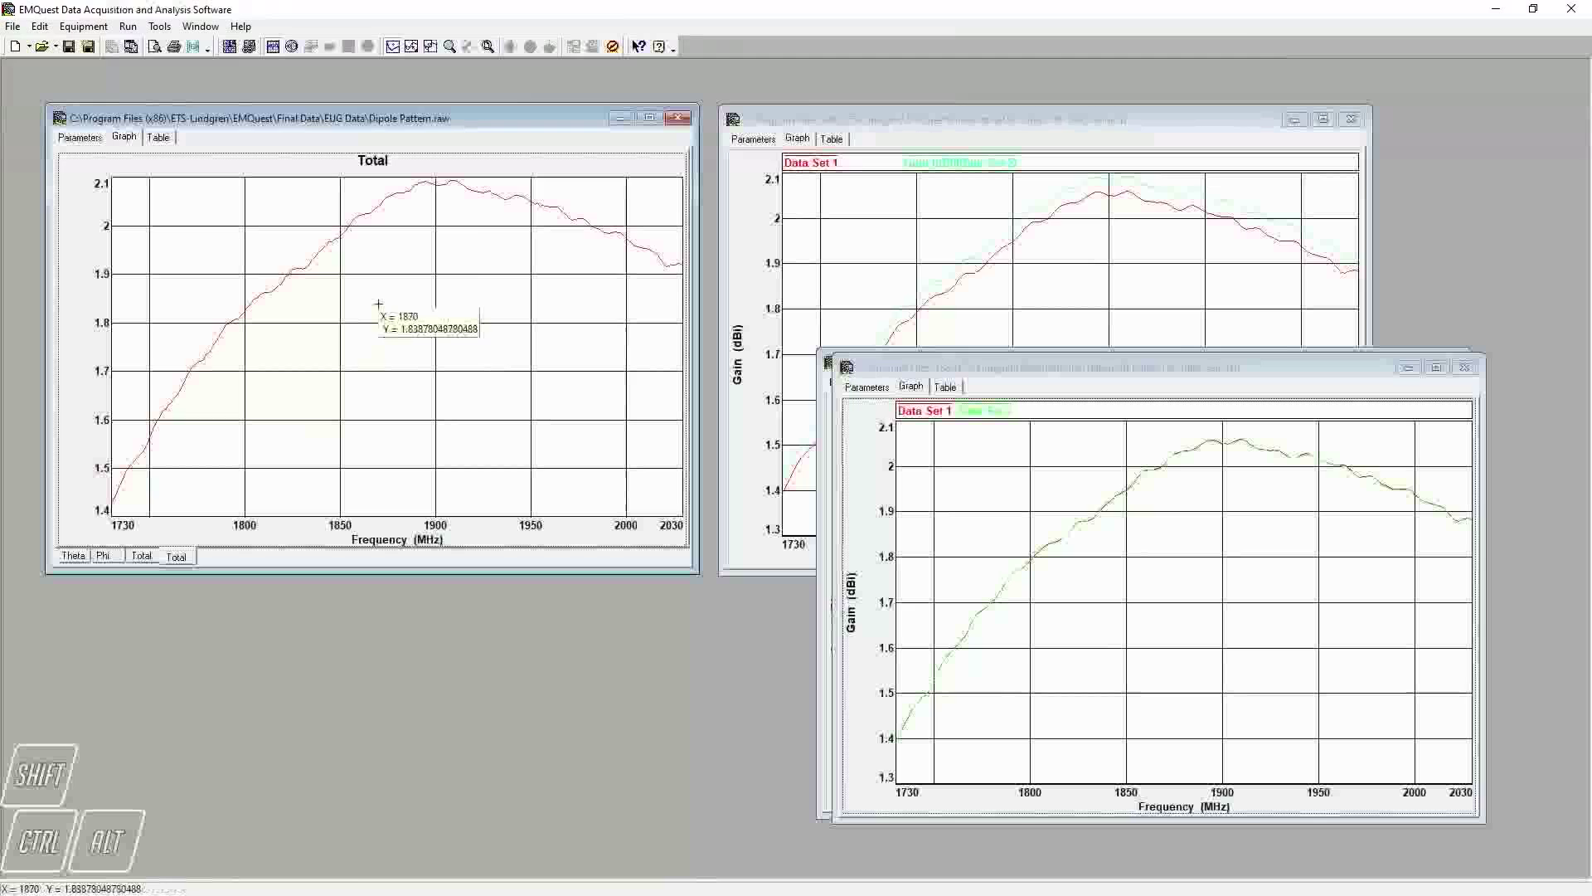
key("shift")
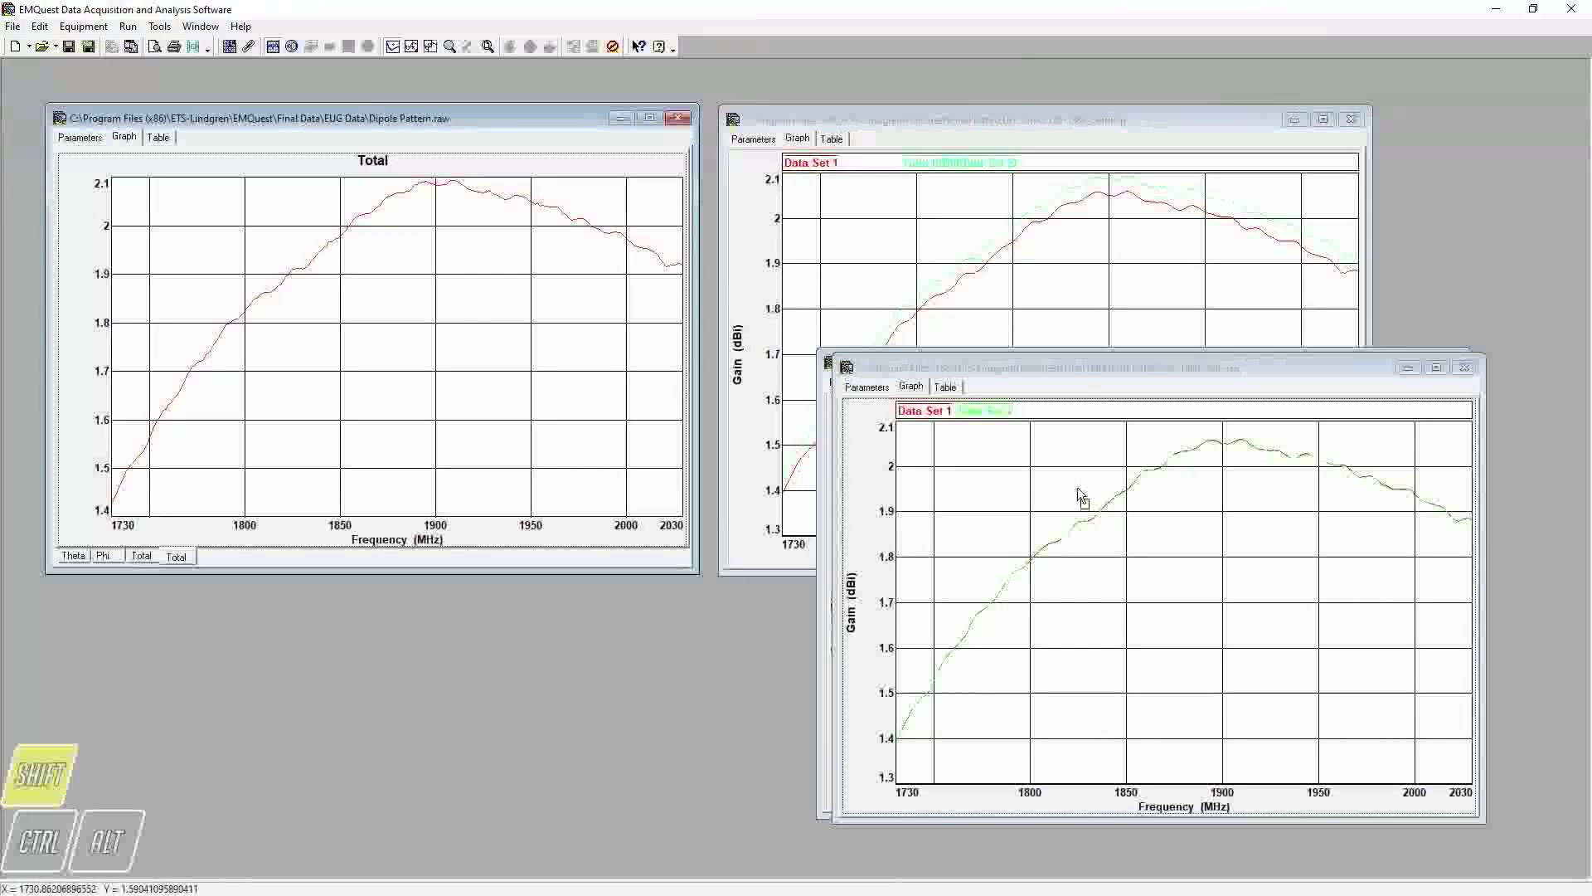
left_click_drag(1082, 496, 1078, 495)
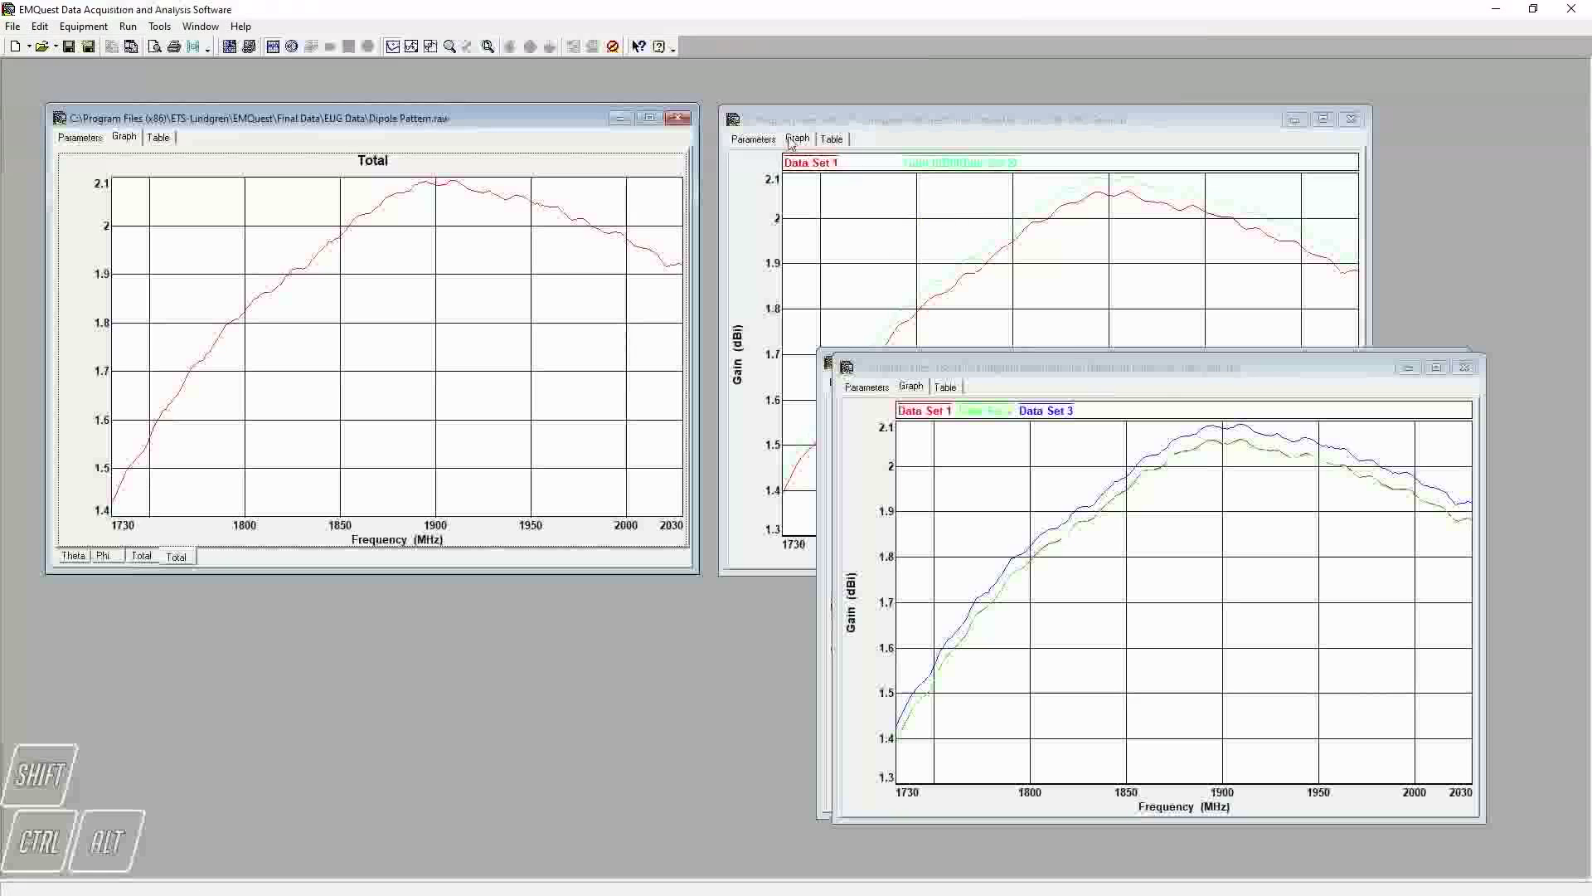
Compare the trace lists of the earlier combined gain graph and the new overlay graph, leaving their settings alone.
left_click(754, 140)
left_click(797, 138)
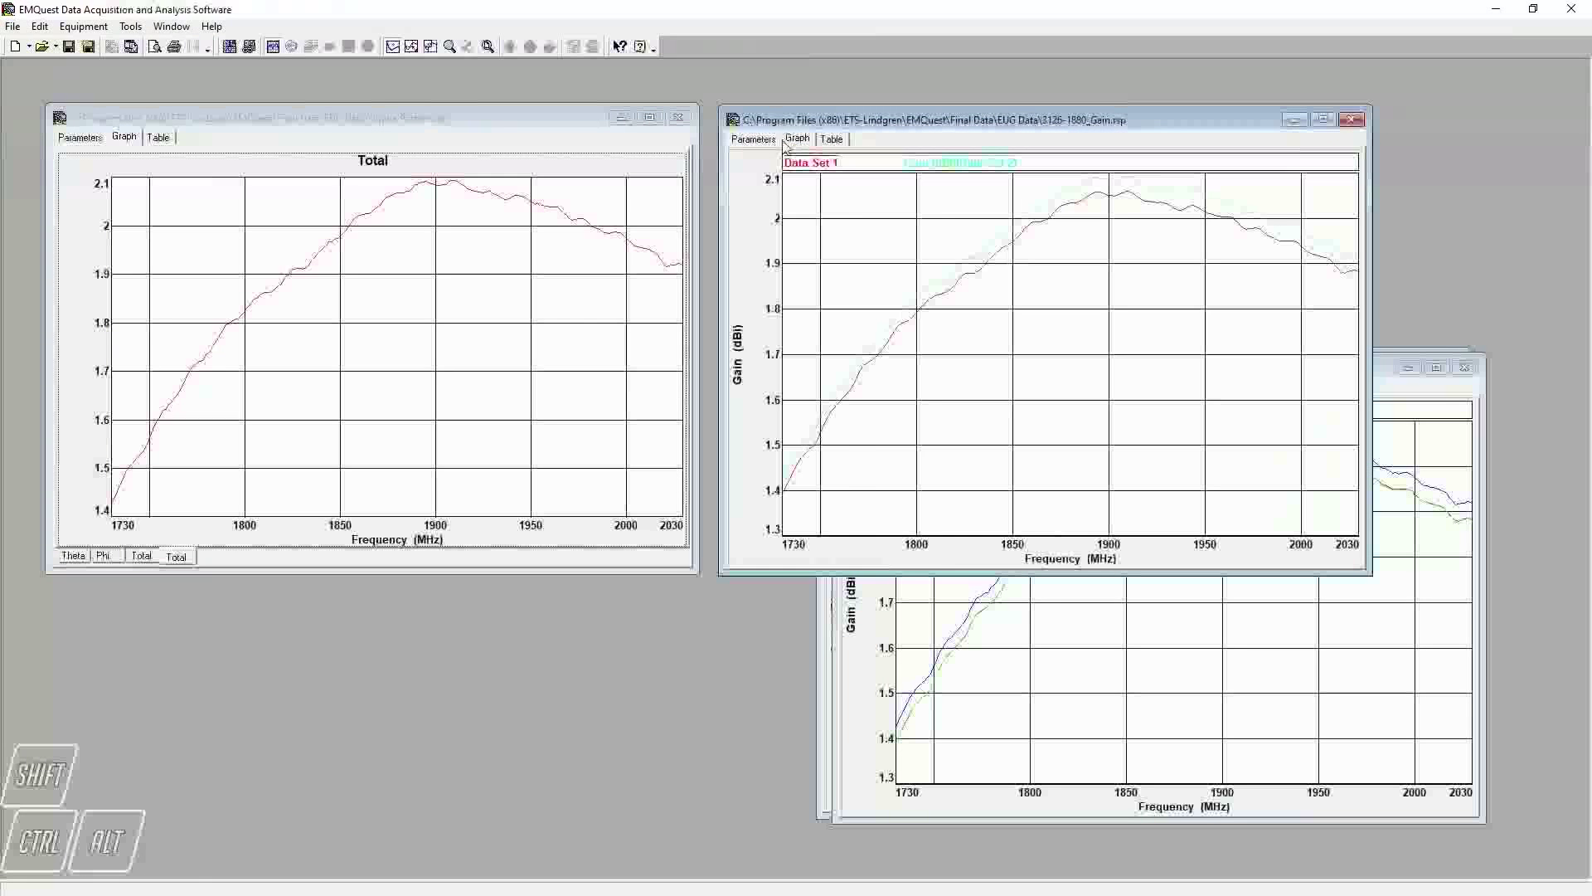
double_click(851, 231)
left_click(902, 241)
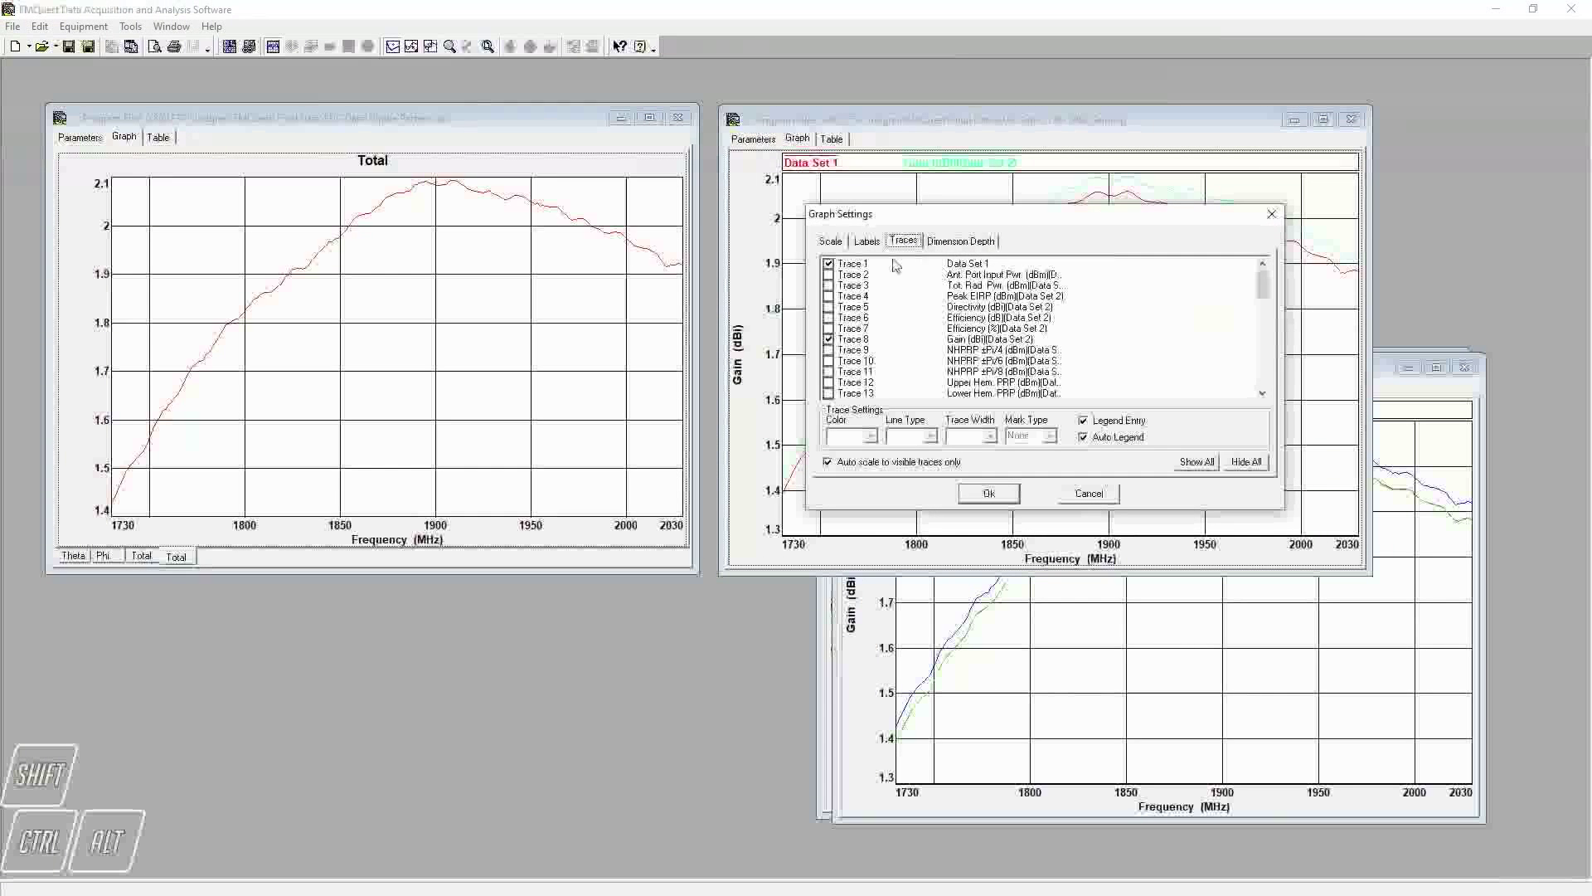
left_click(1088, 496)
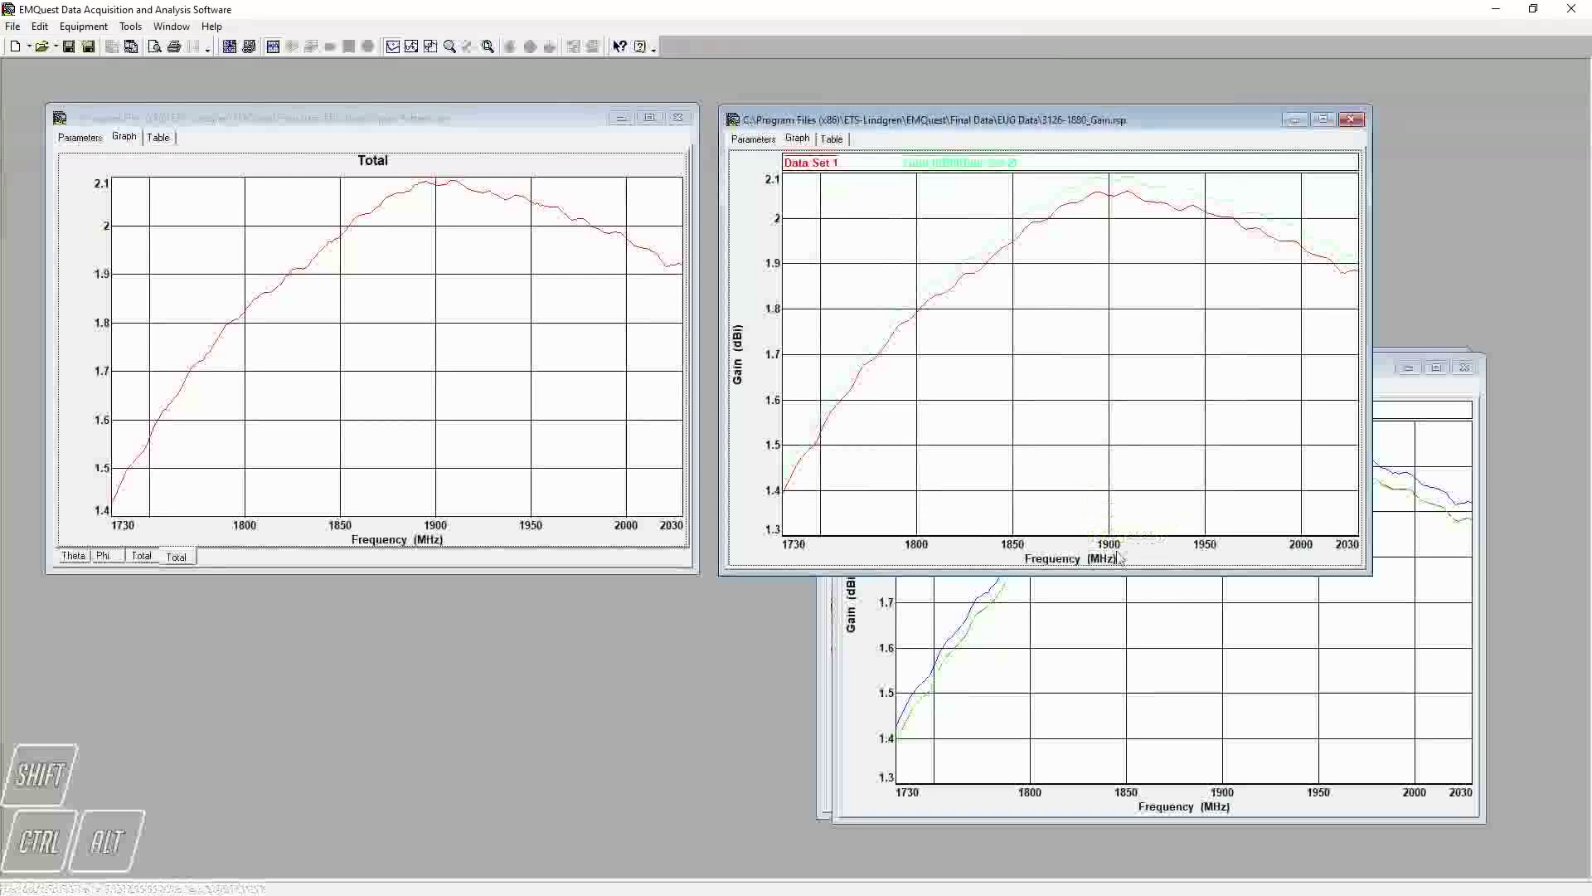
left_click(1117, 649)
double_click(1023, 480)
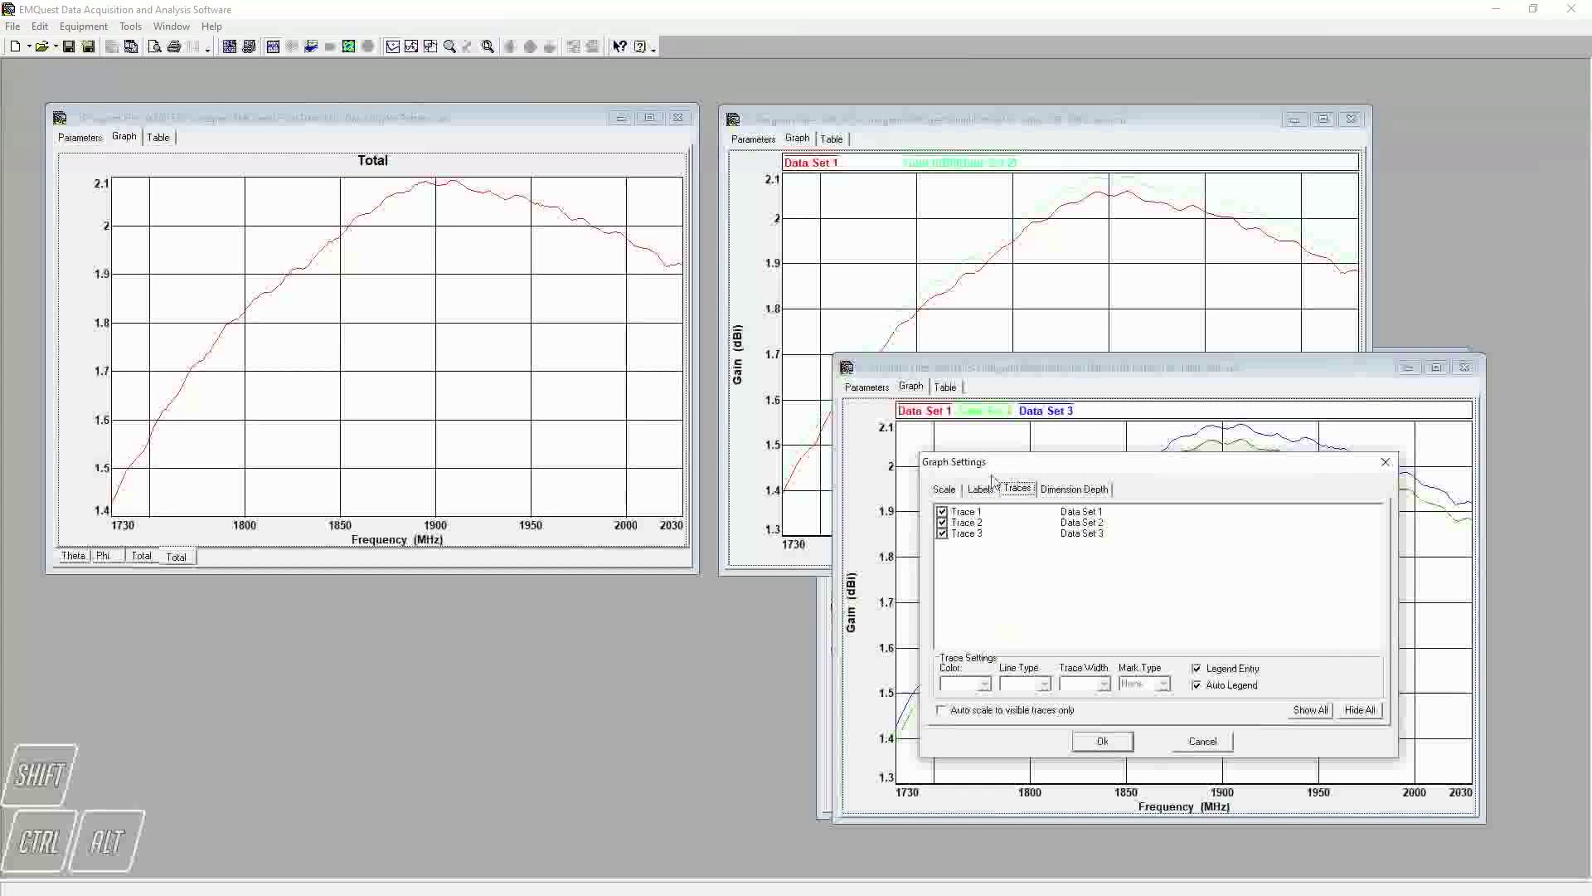
left_click(1202, 741)
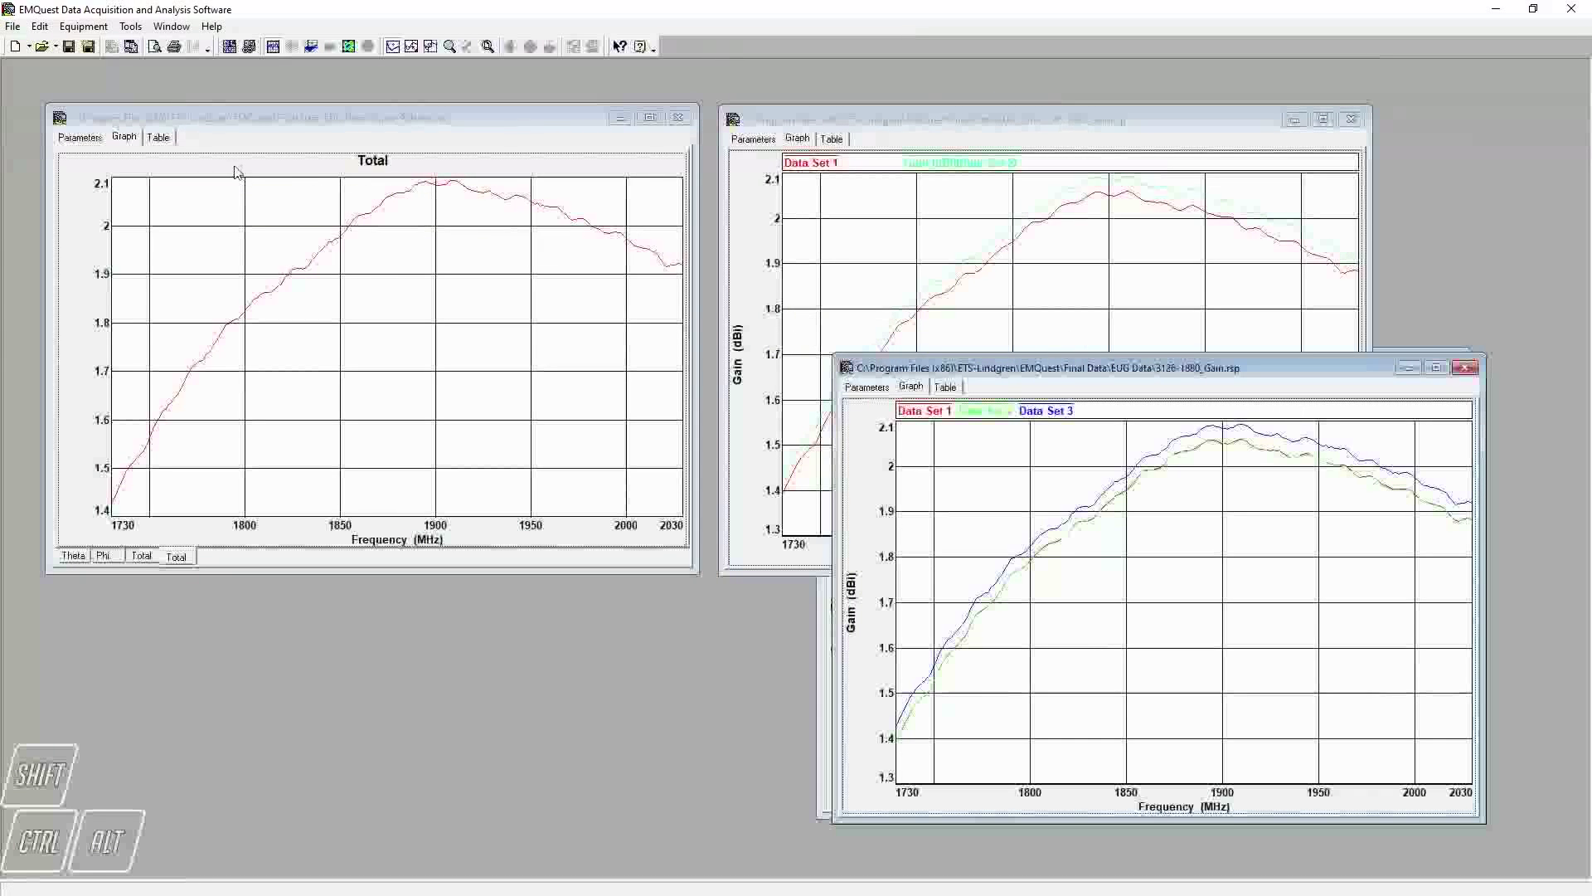
Review Dipole Pattern.raw's Phi pattern, data table, correction parameters and 3D Total pattern.
left_click(116, 561)
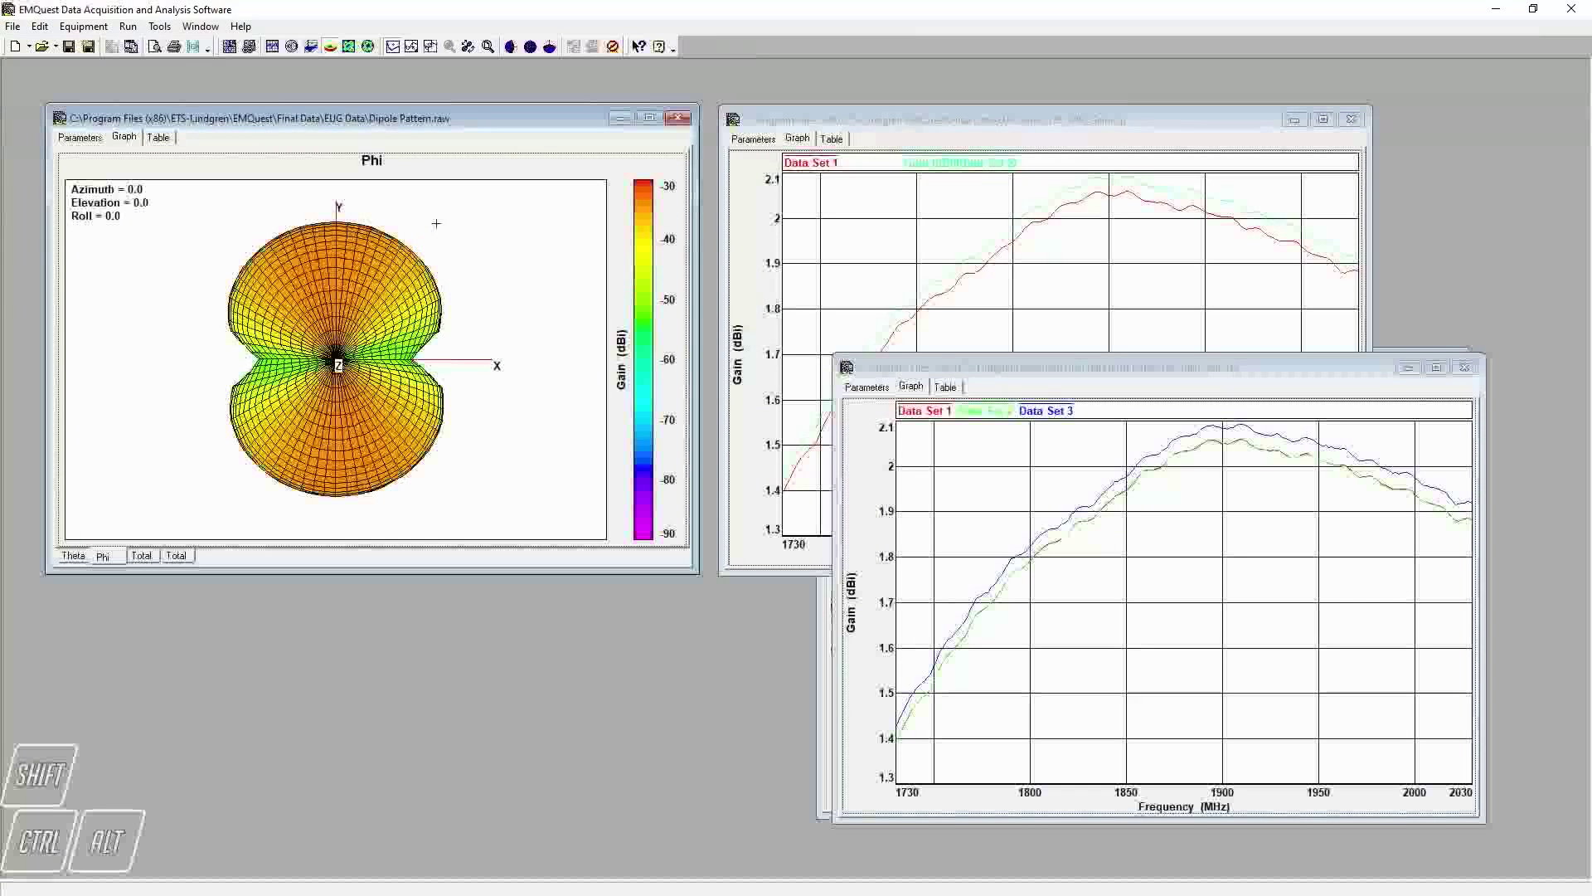
left_click(169, 137)
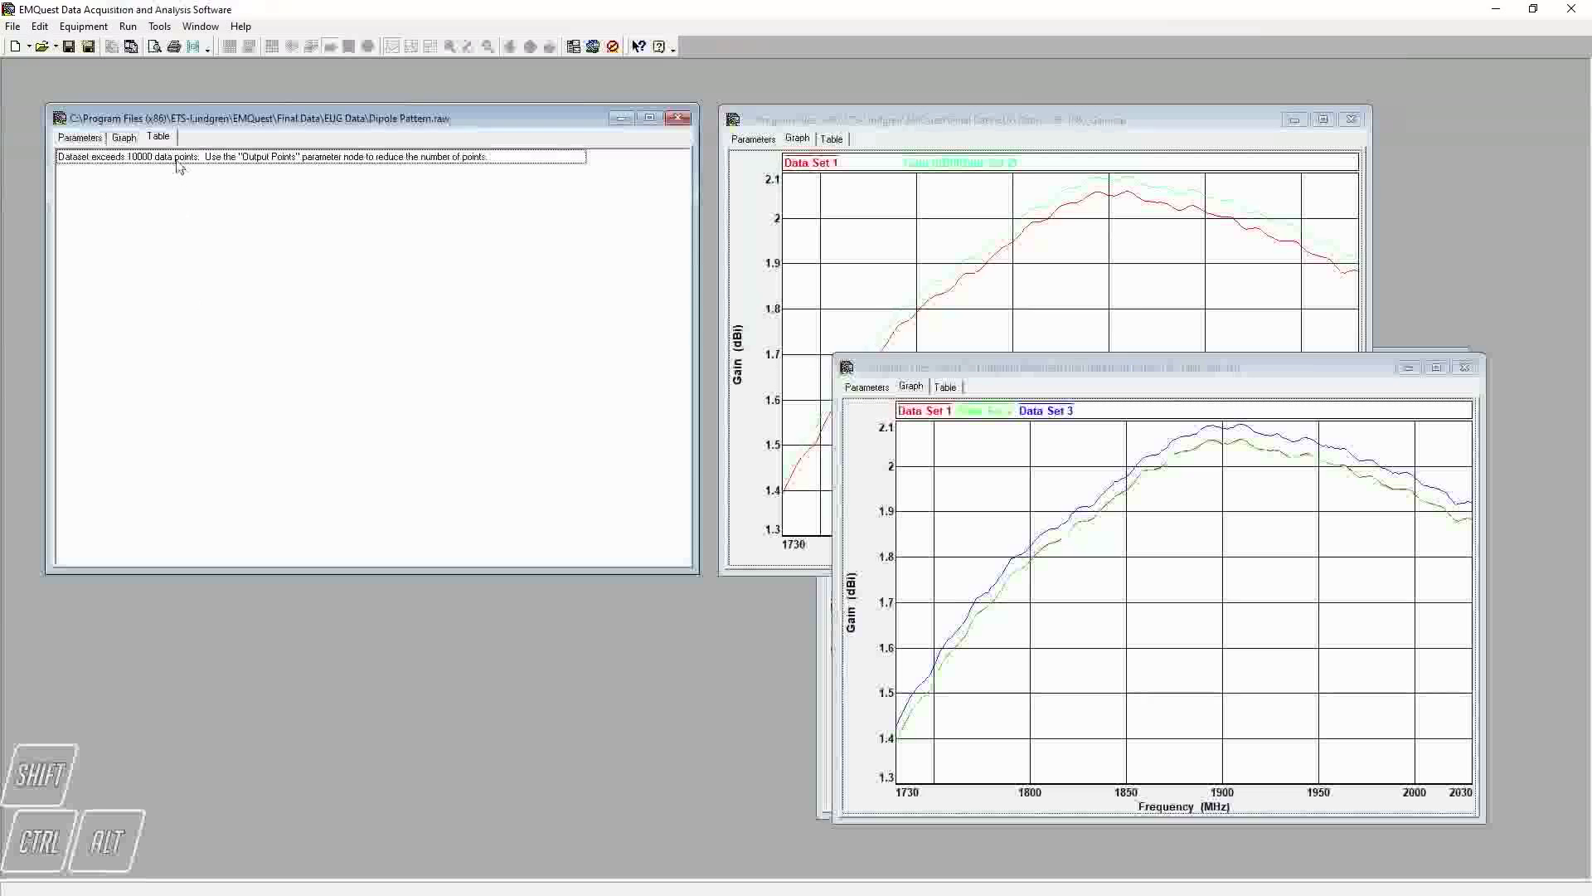
left_click(80, 137)
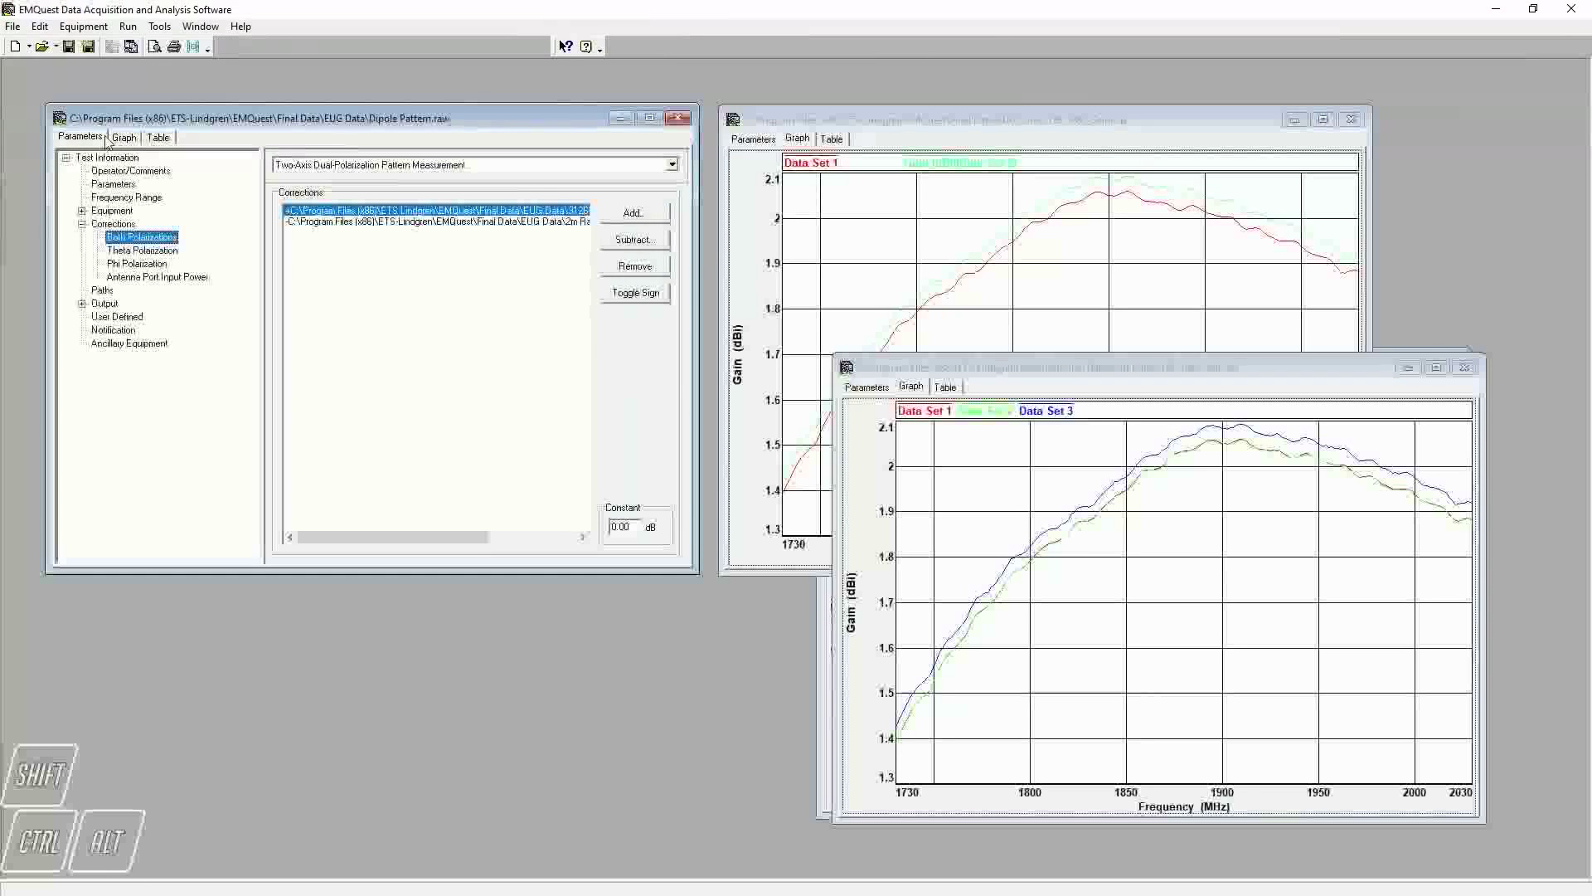
left_click(126, 138)
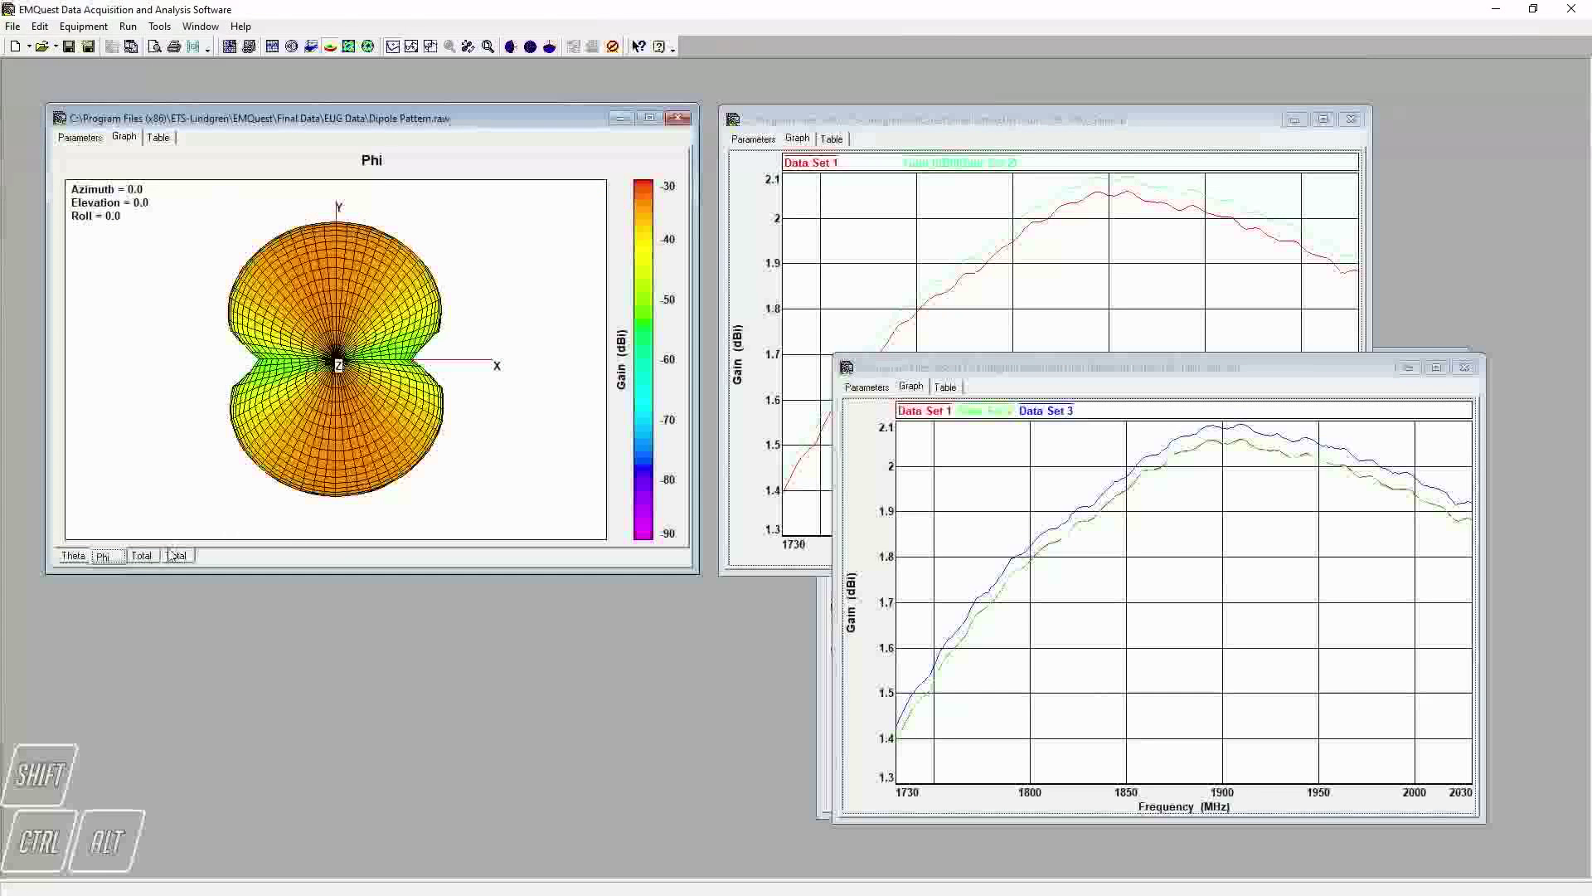
left_click(144, 557)
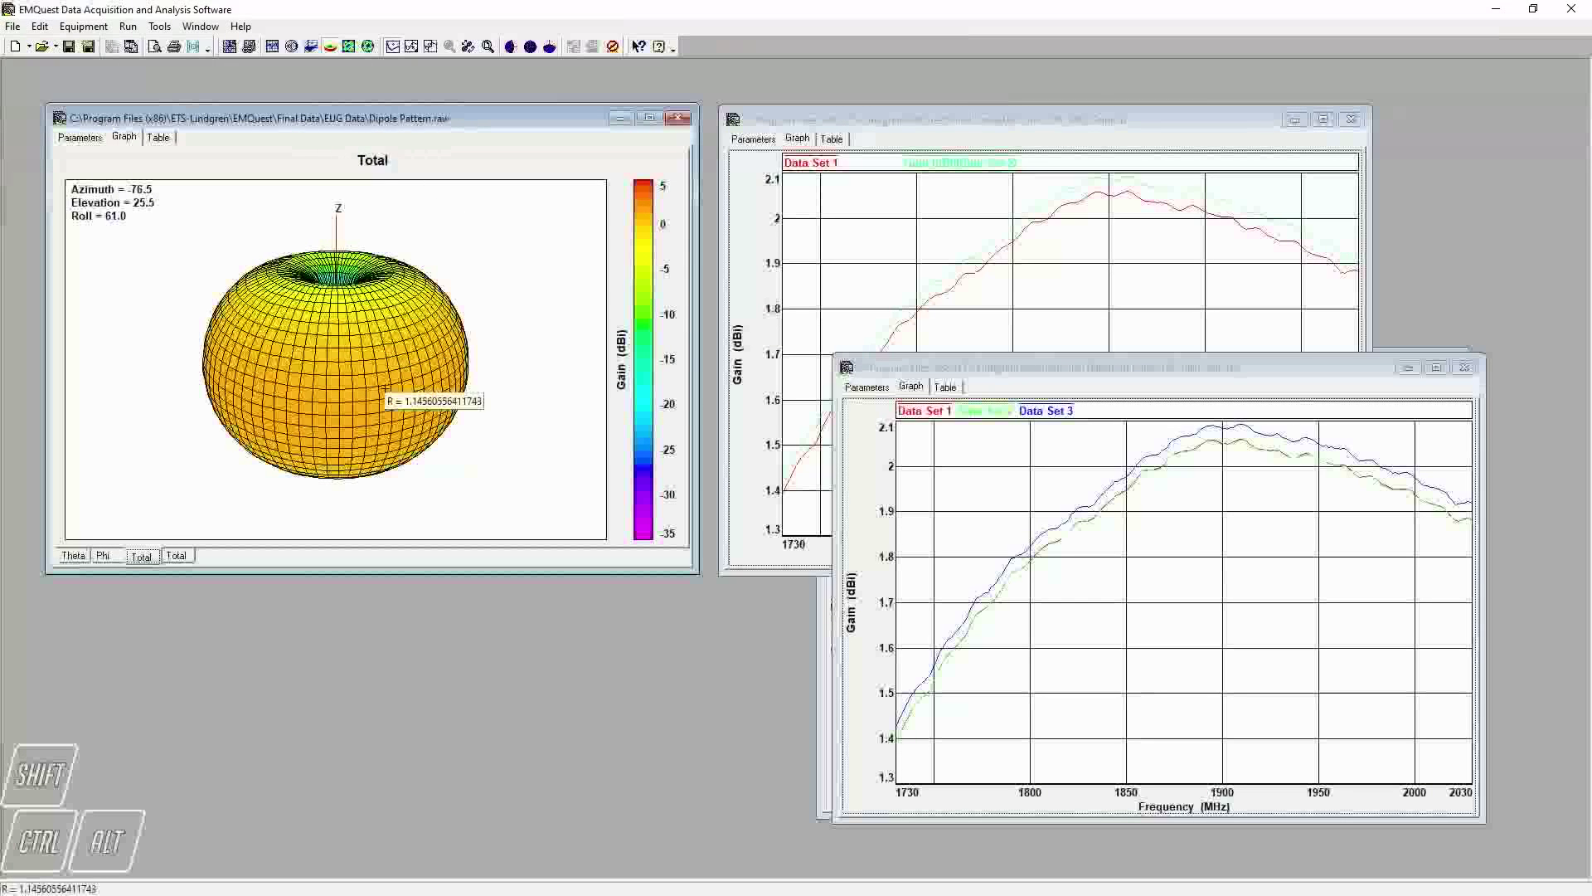
Copy the full dataset behind the Total frequency graph into a new graph window, and view its data table clear of the pattern window.
left_click(177, 556)
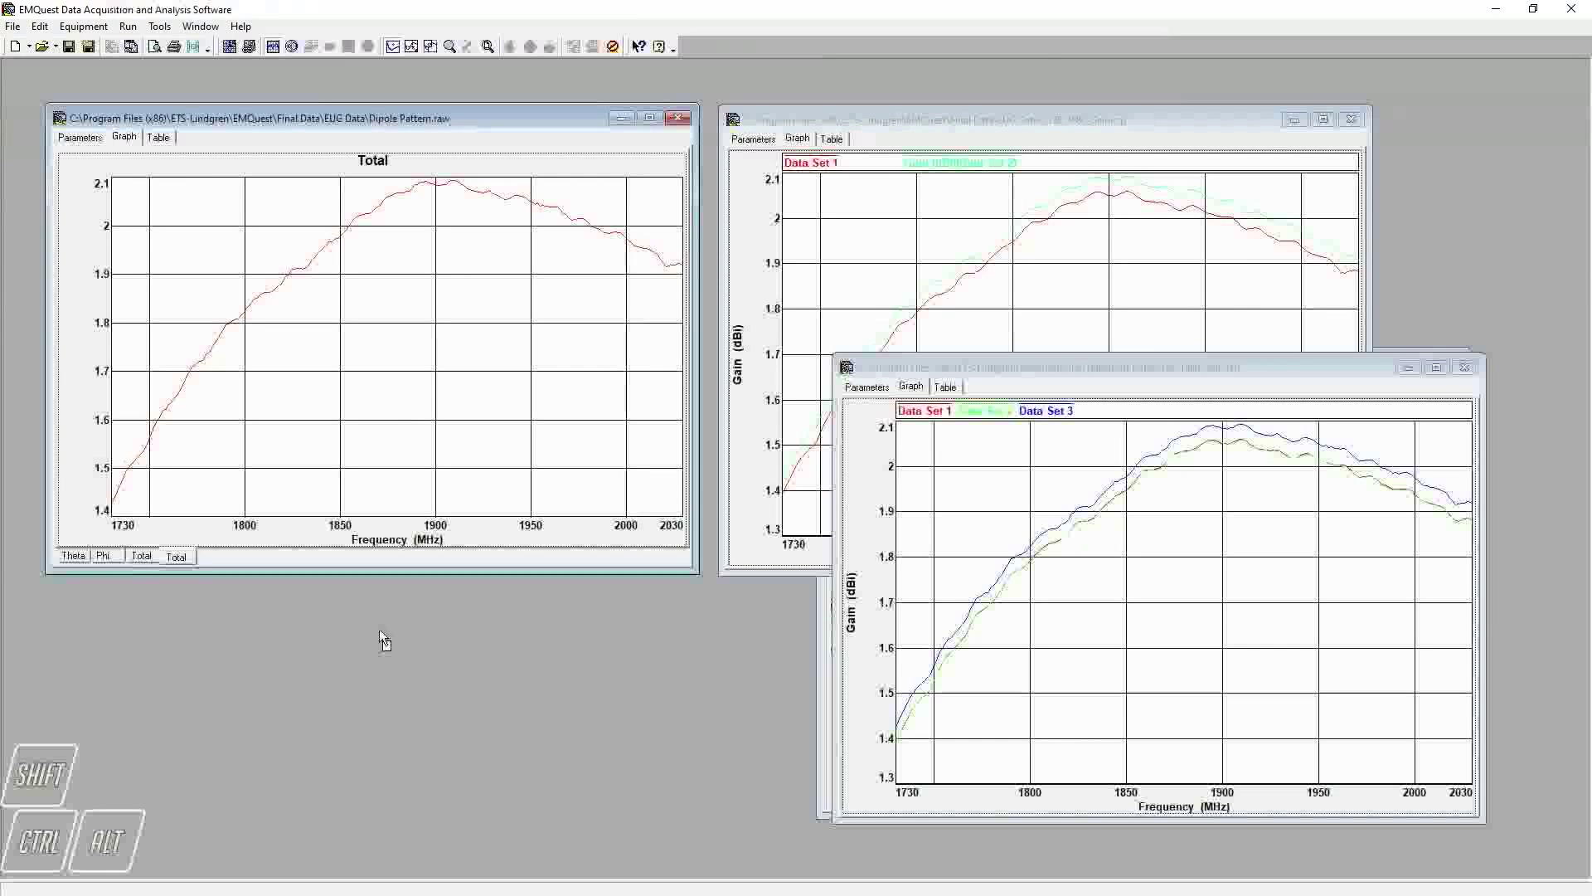
left_click_drag(378, 618, 376, 618)
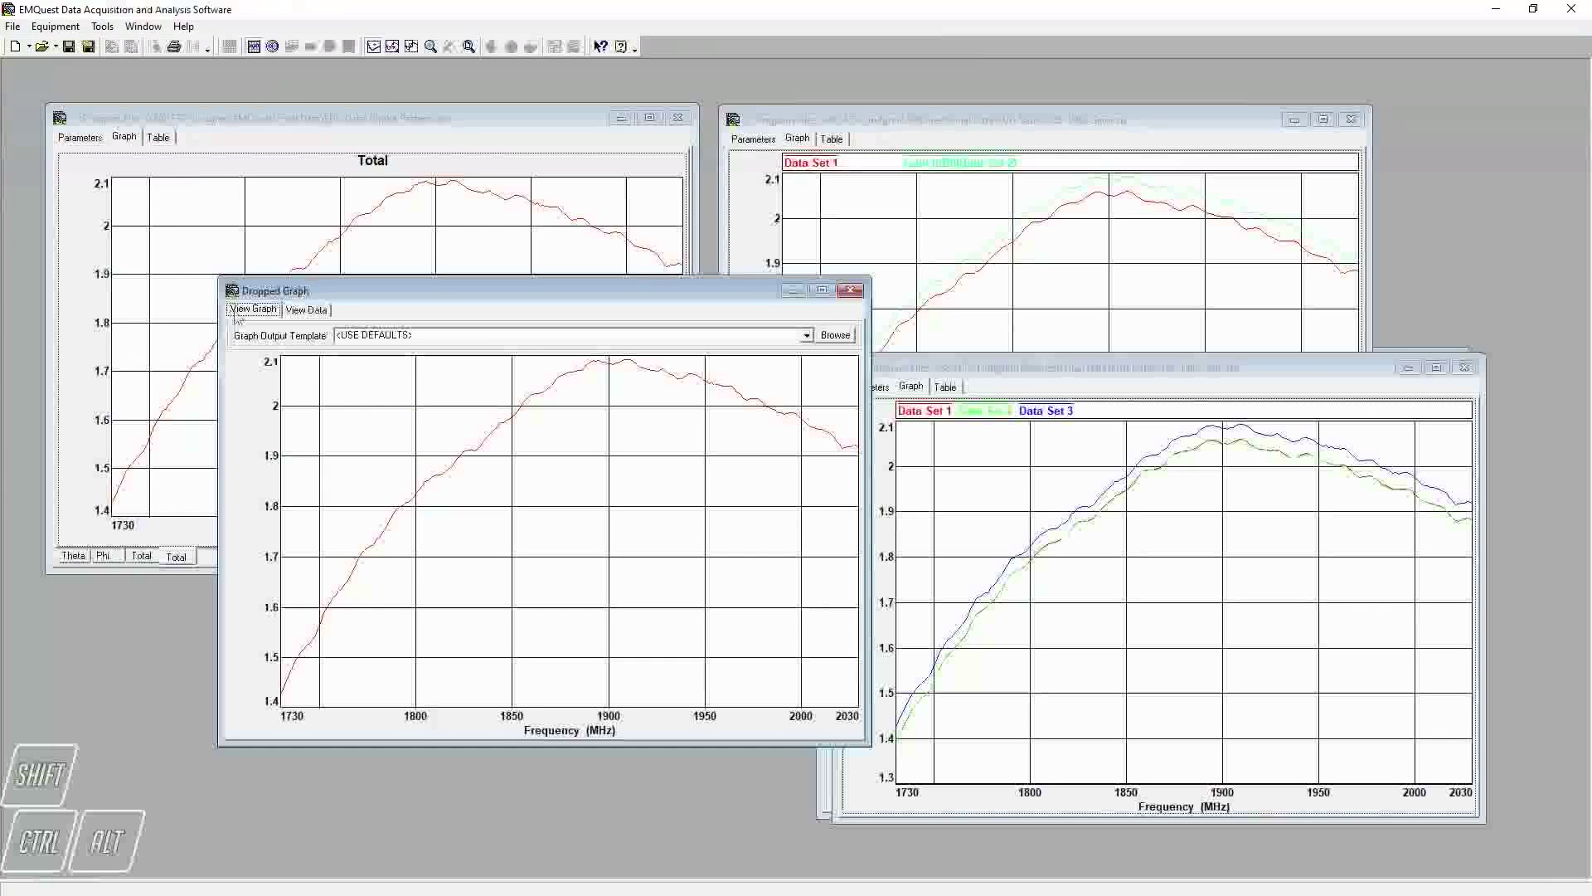
left_click(287, 312)
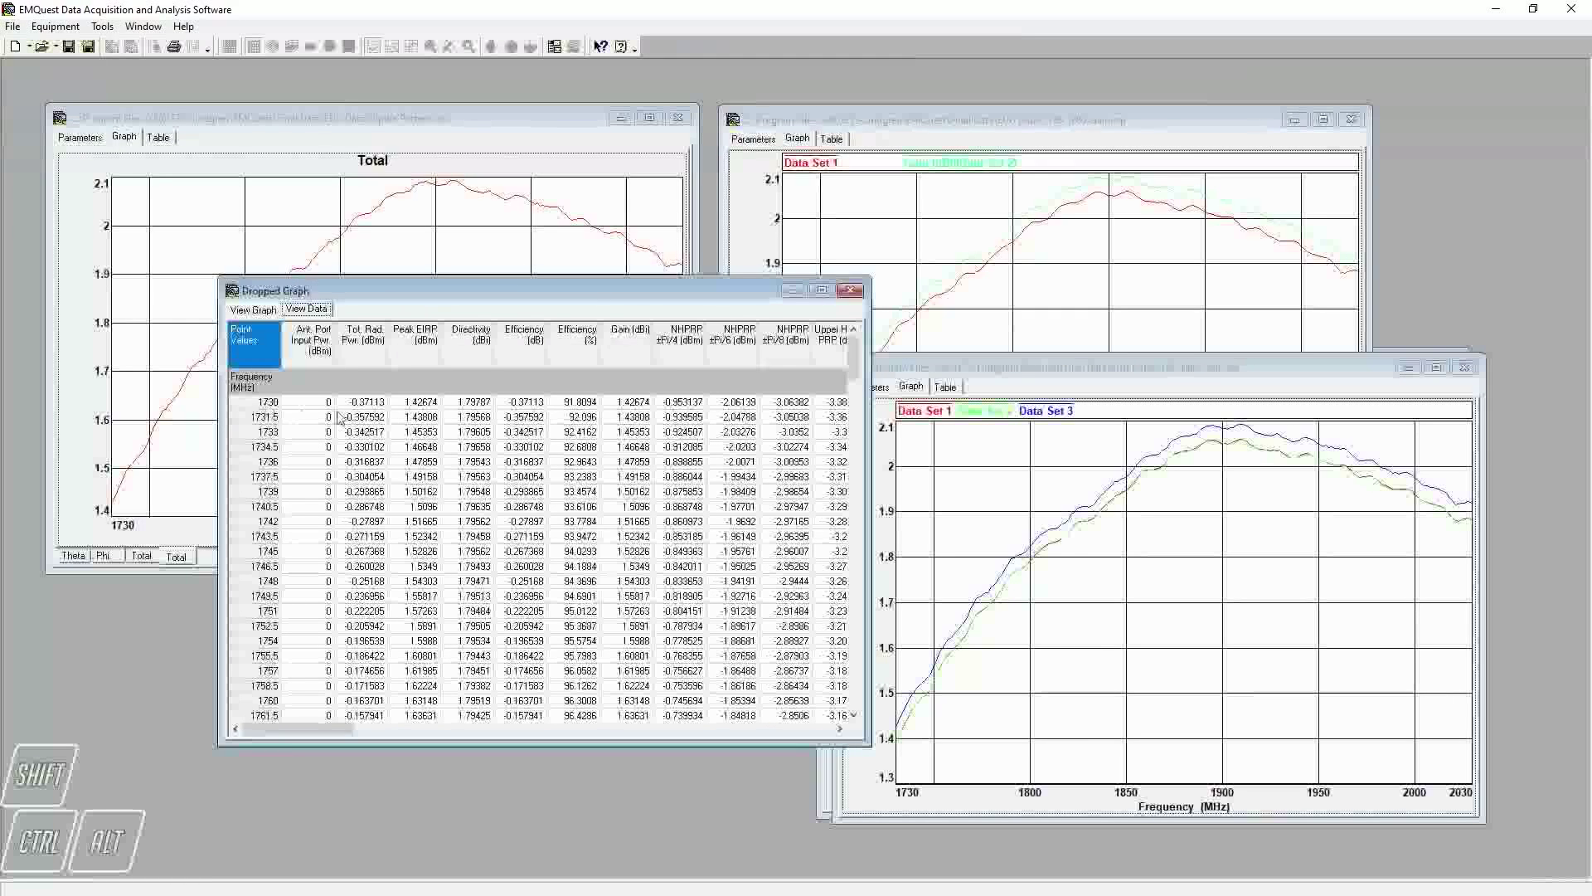
left_click_drag(306, 730, 357, 734)
left_click_drag(574, 292, 1149, 214)
Copy only the displayed Total gain trace into a second new graph window and view its data table.
left_click(315, 322)
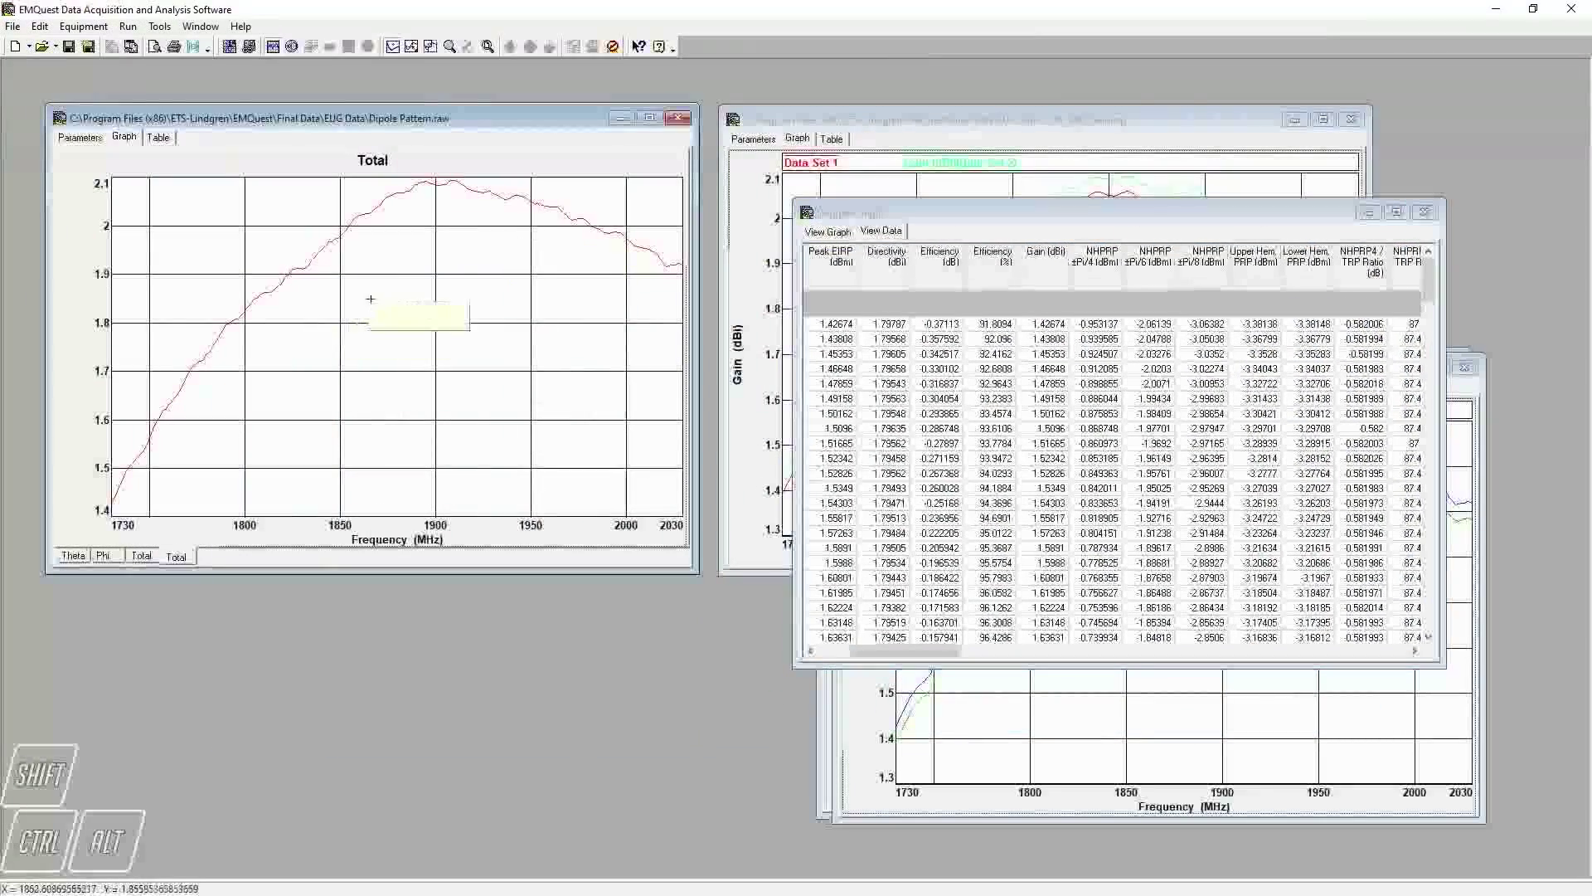
key("shift")
left_click_drag(395, 304, 469, 646)
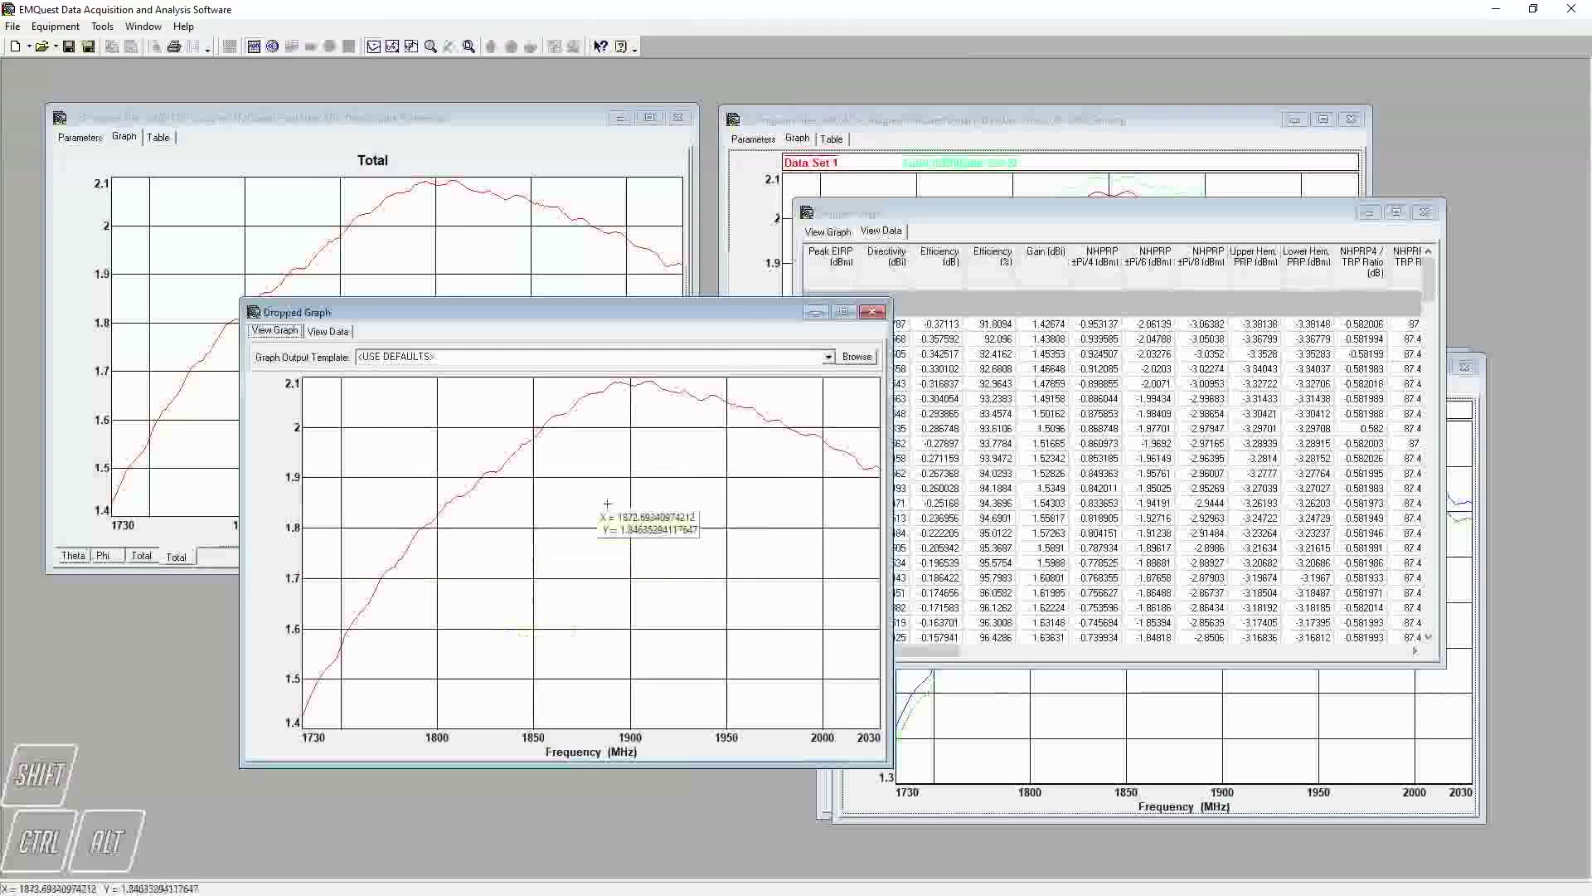
left_click(327, 330)
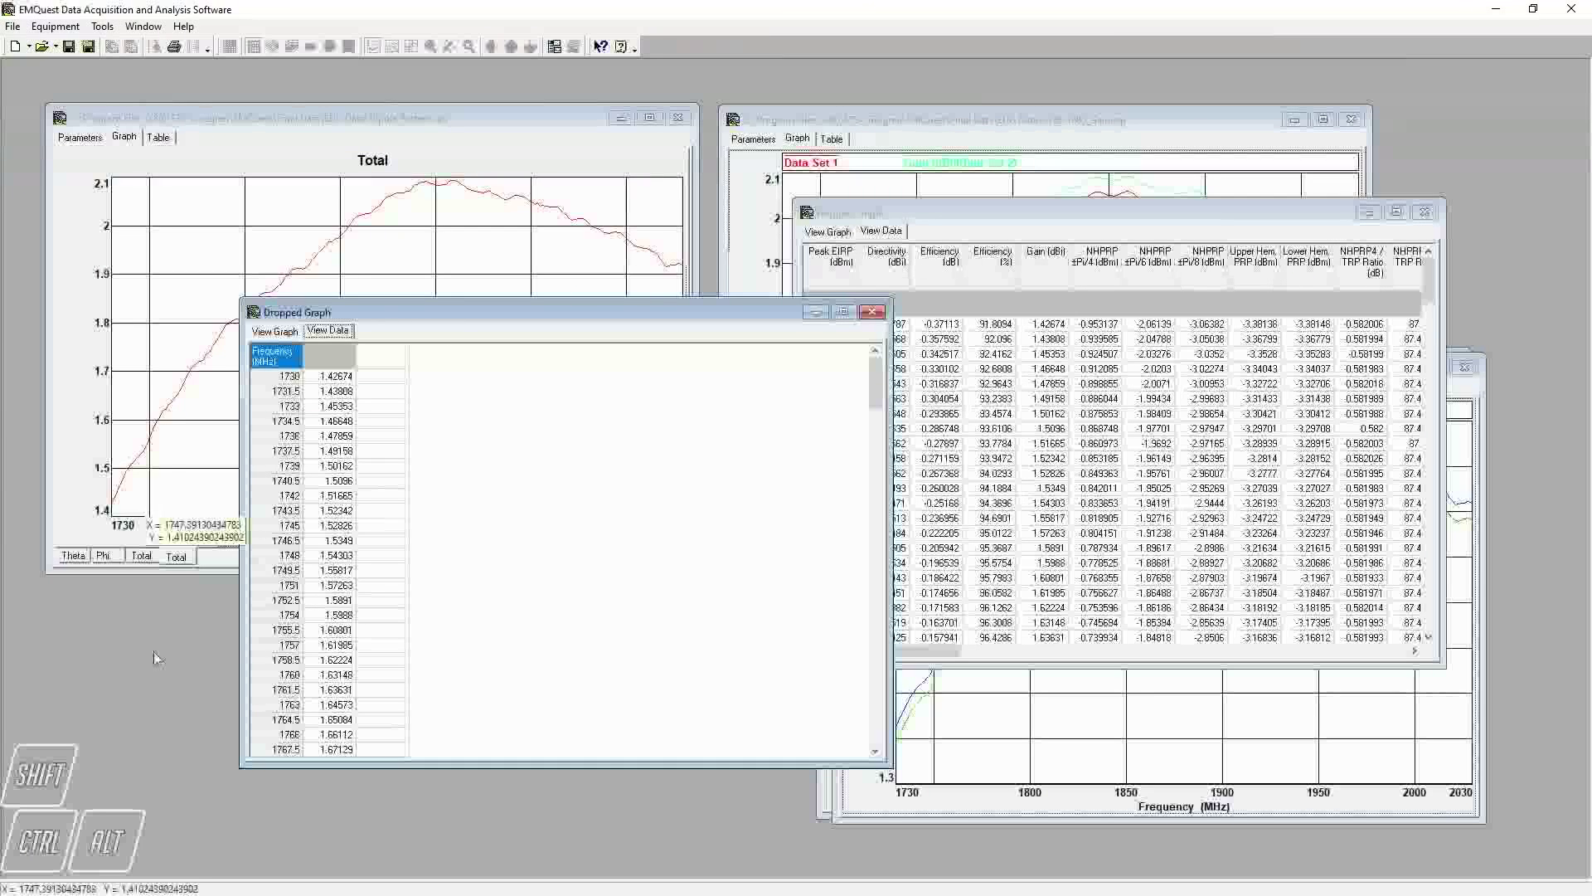
Reduce the Theta frequency graph's dataset by one dimension, keeping theta angle at 90°, to plot all its phi-angle traces.
left_click(73, 556)
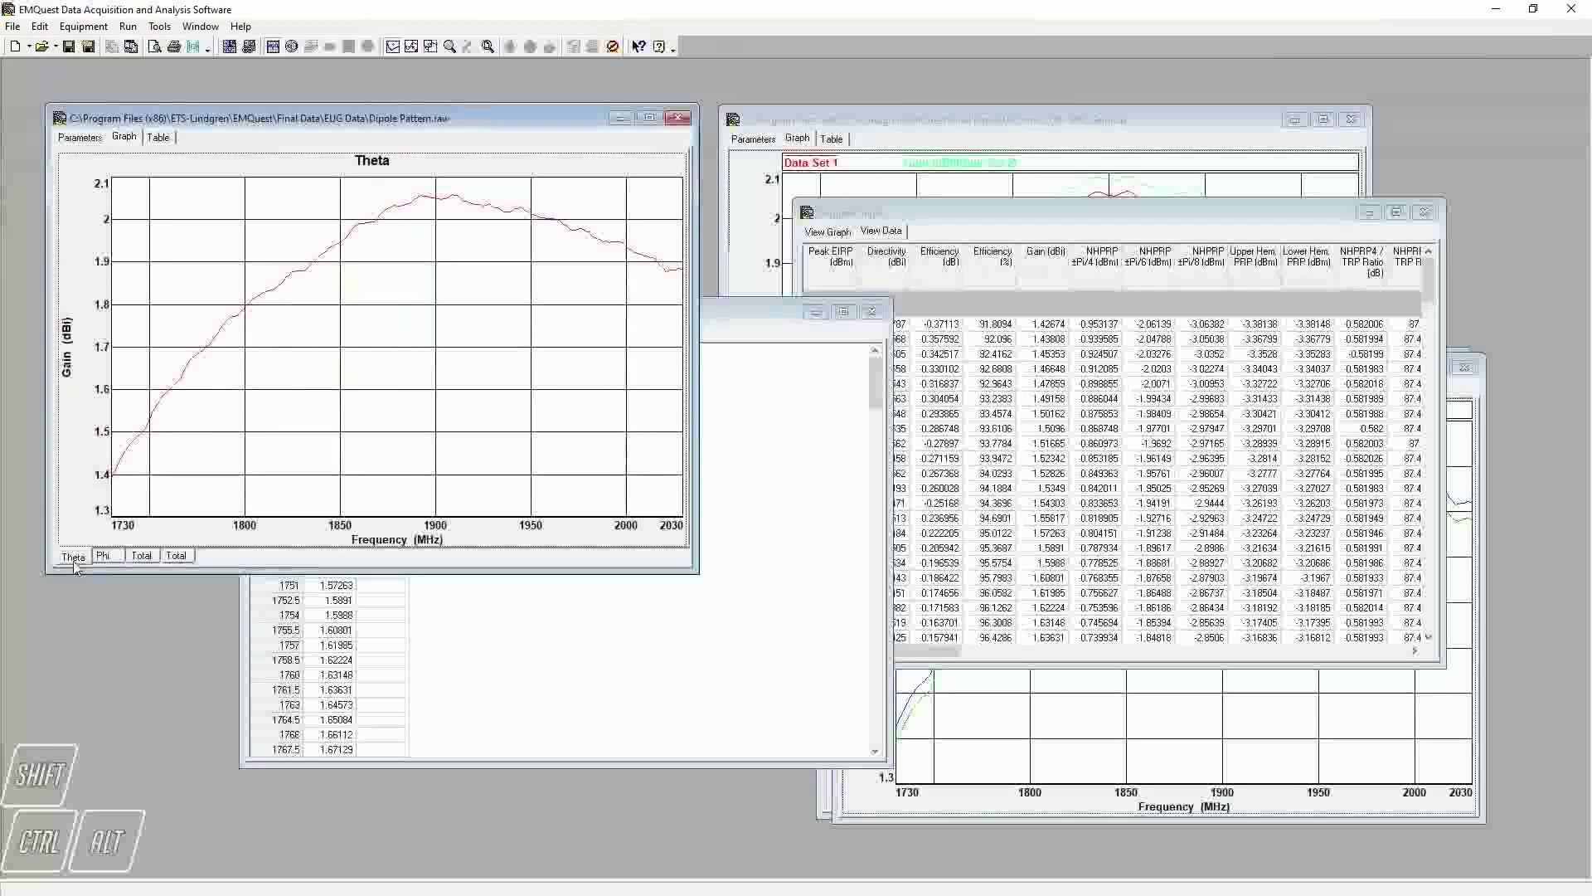
double_click(335, 277)
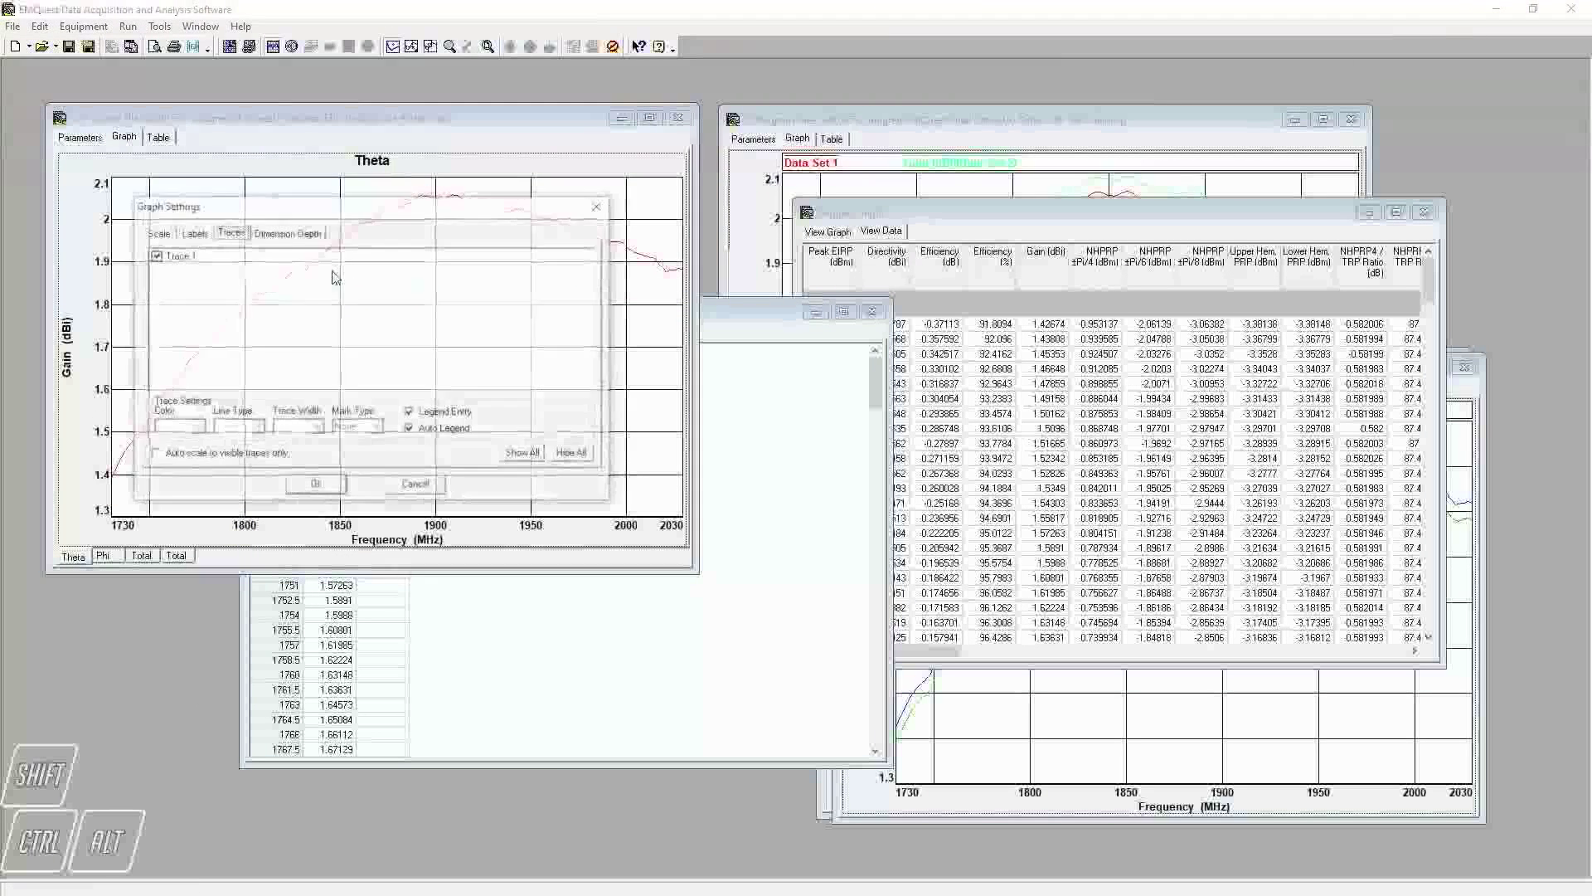
left_click(283, 233)
left_click(263, 260)
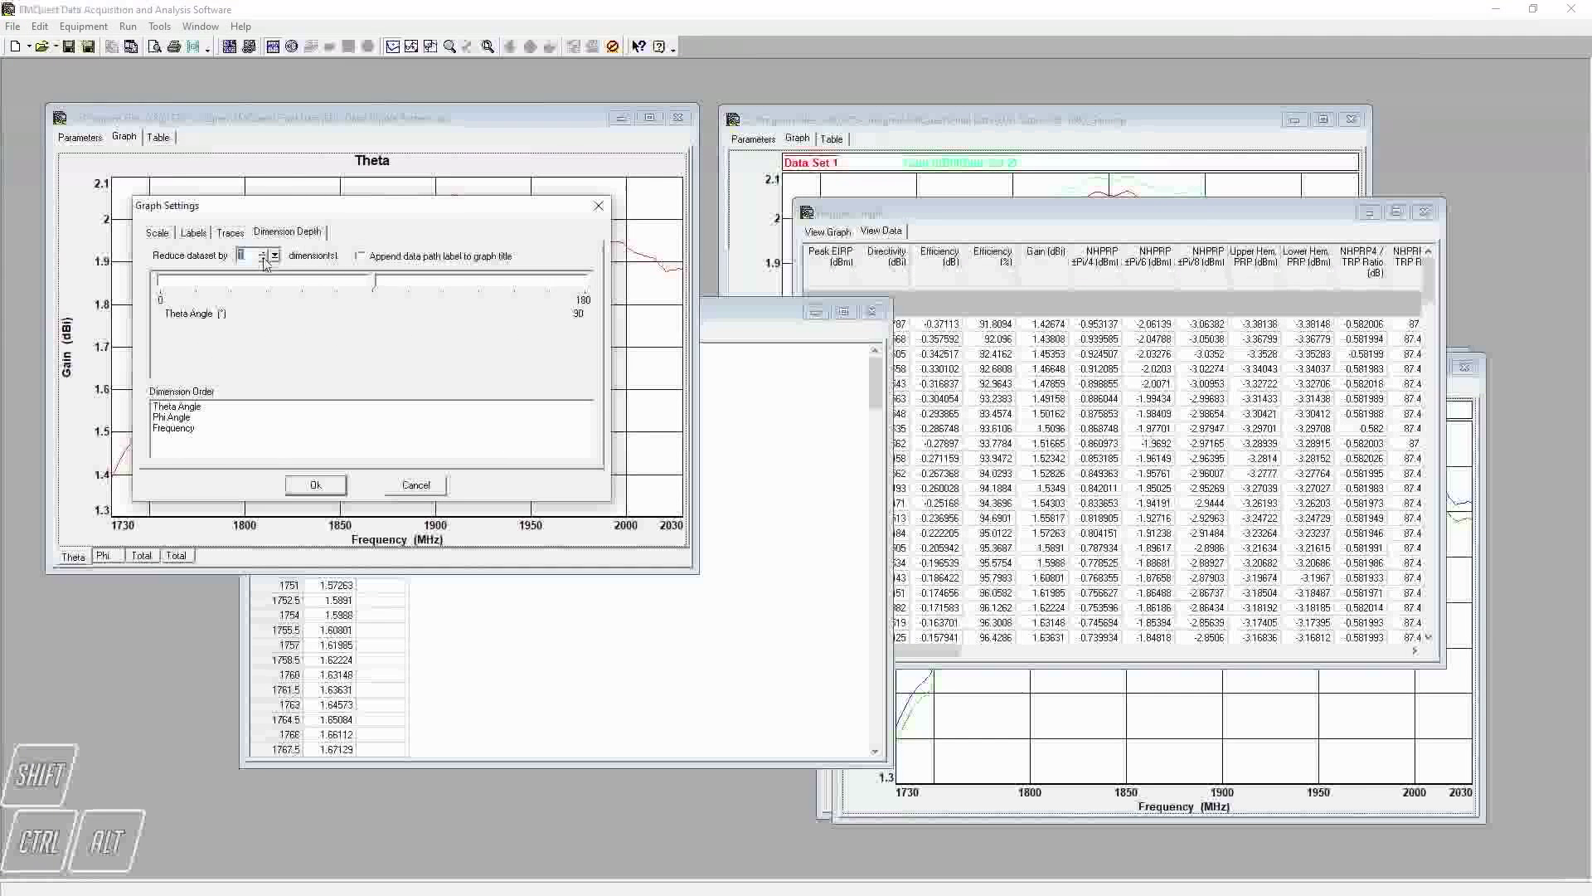
left_click(333, 483)
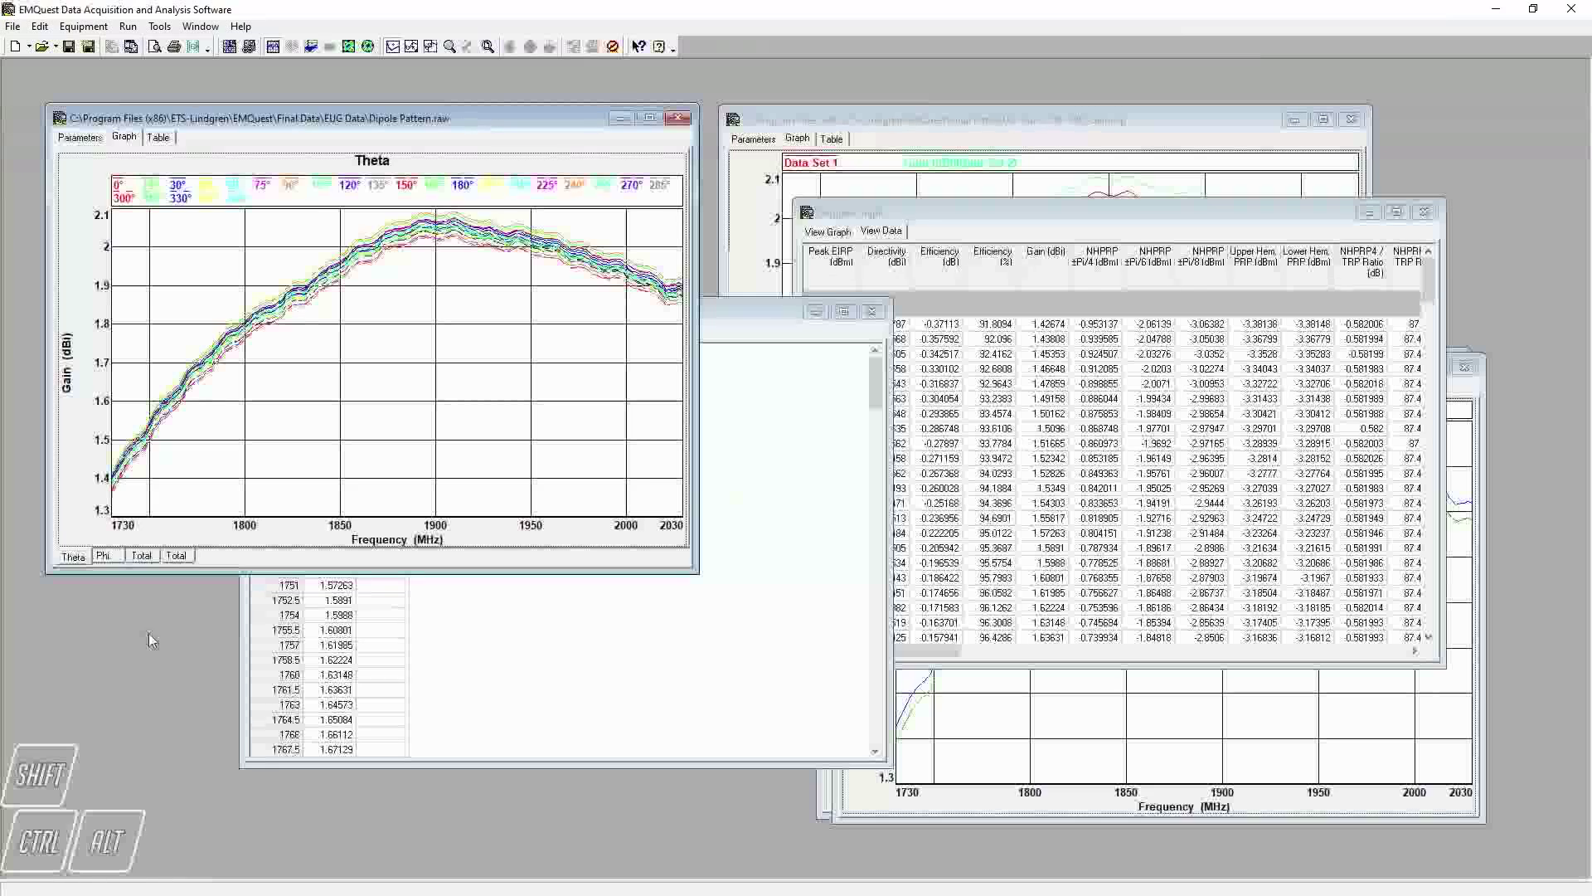
Copy the full dataset behind the Theta graph into a new graph window and examine its data table through the frequency blocks.
left_click_drag(73, 556, 147, 633)
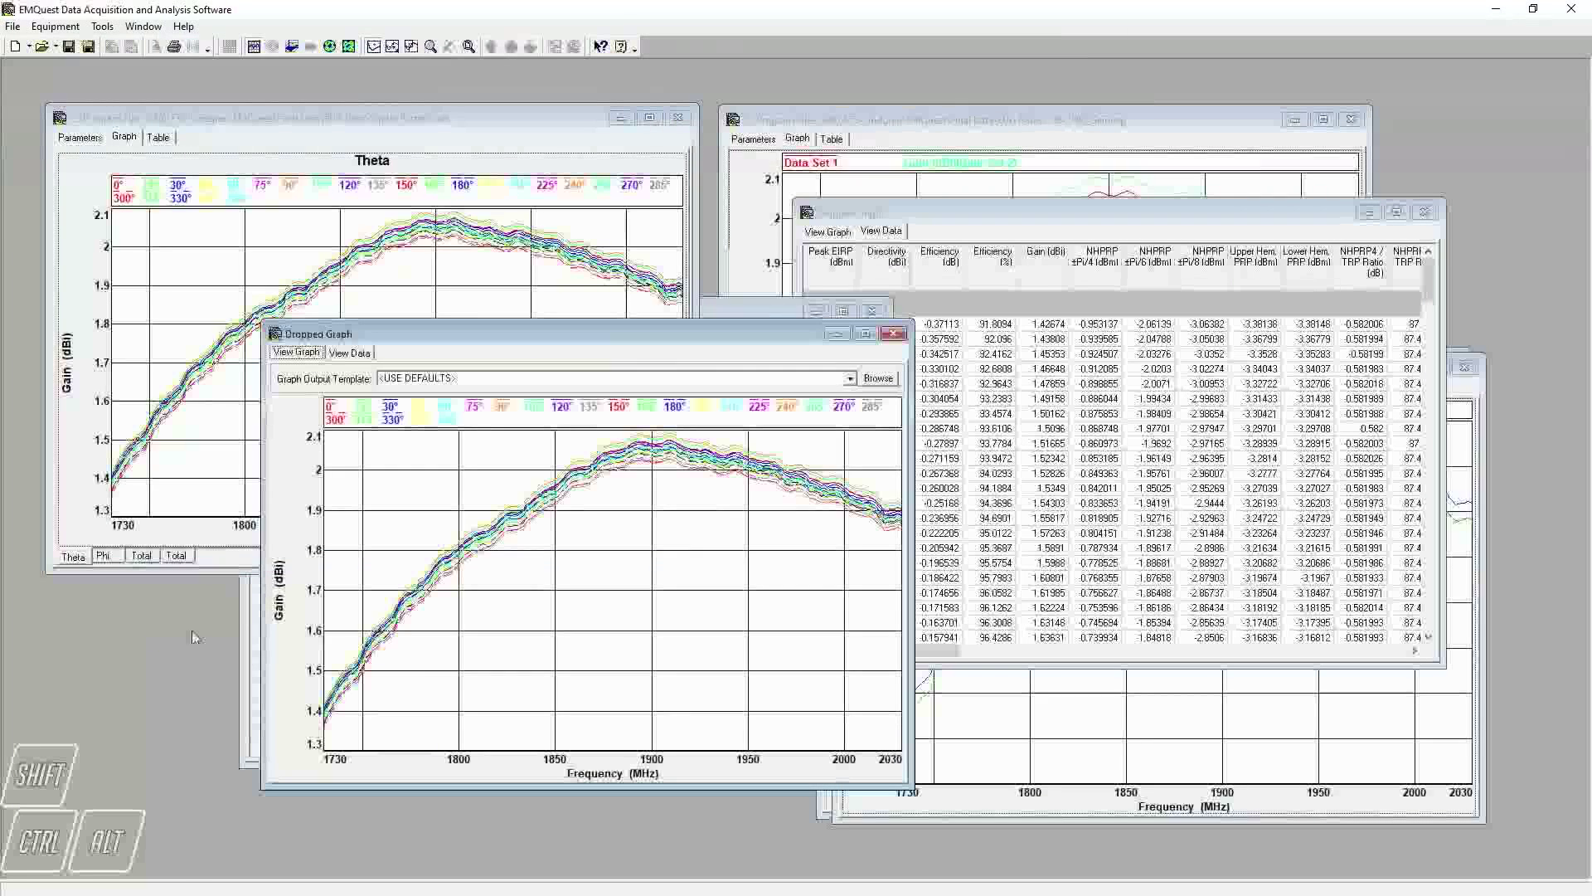
left_click(349, 353)
left_click(288, 401)
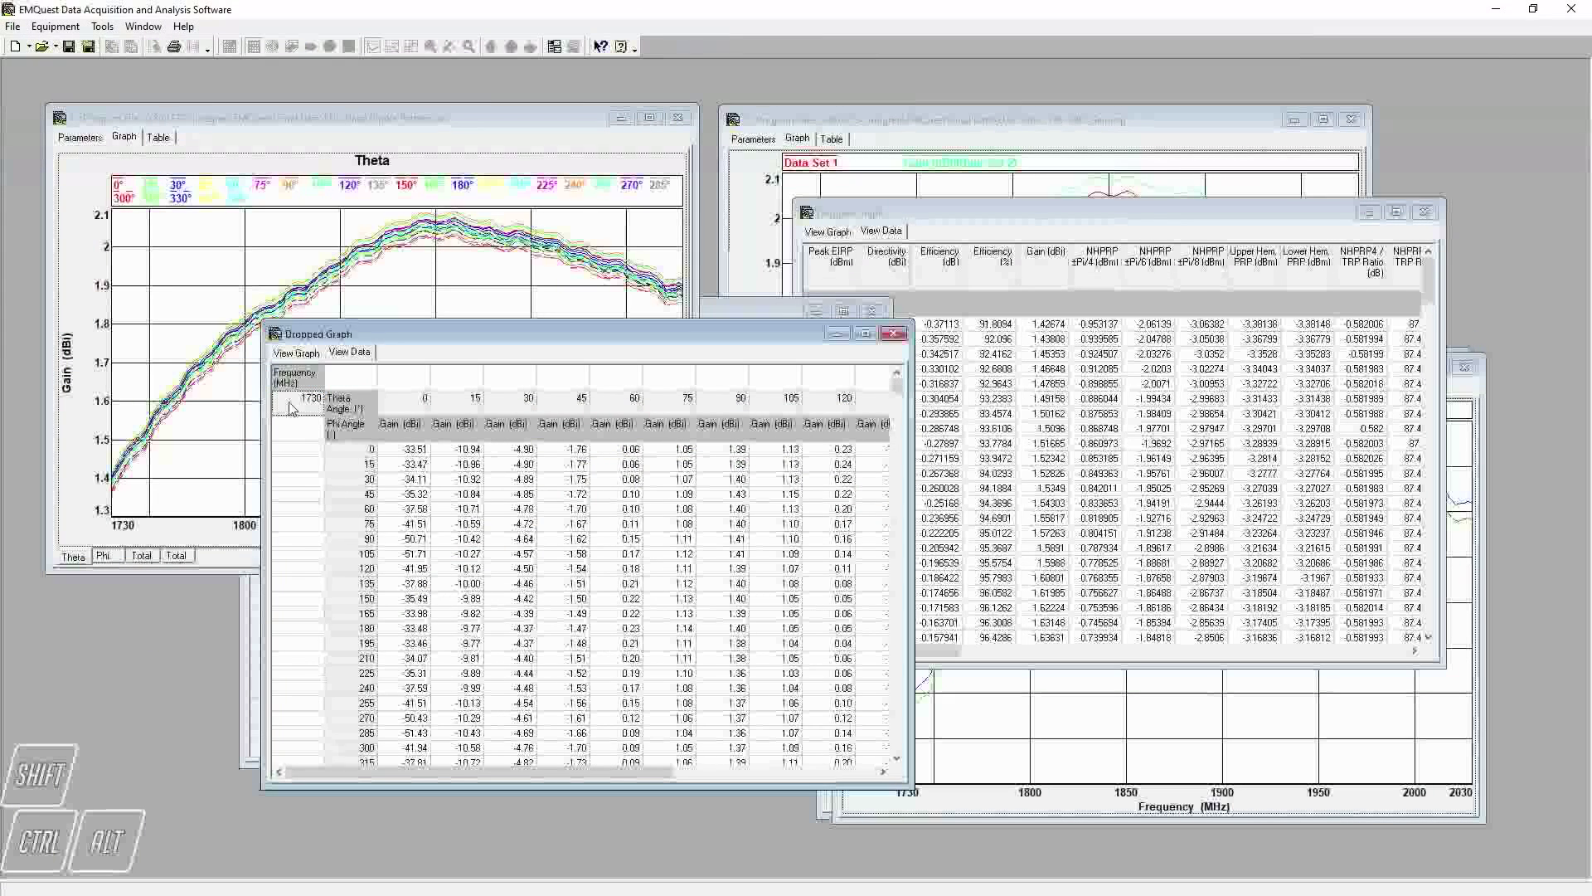
left_click_drag(901, 392, 897, 614)
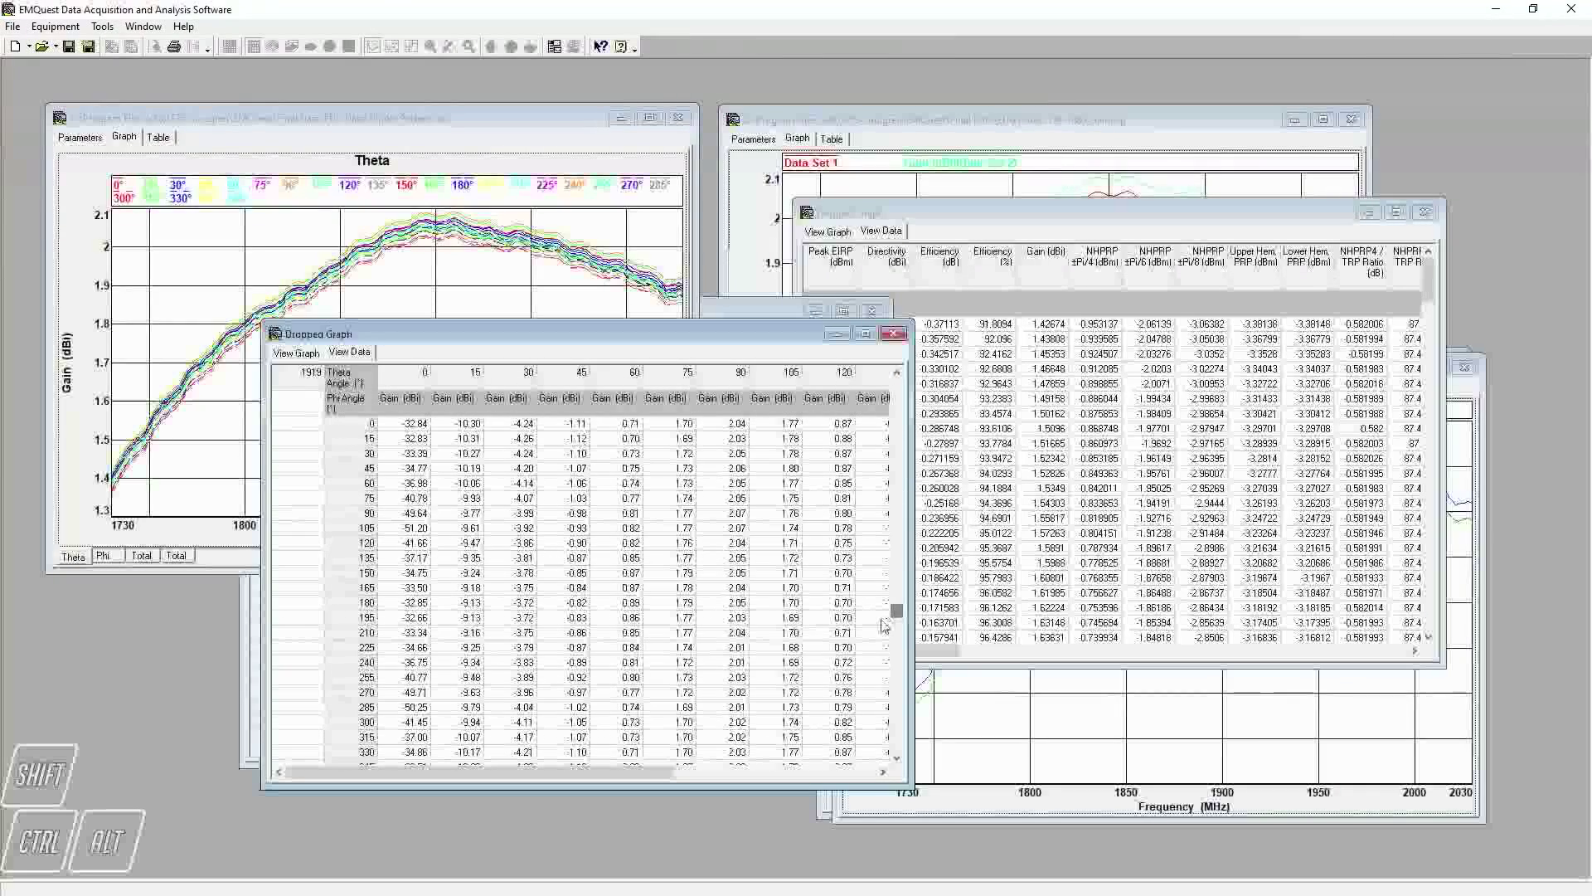
scroll(897, 692, "down", 6)
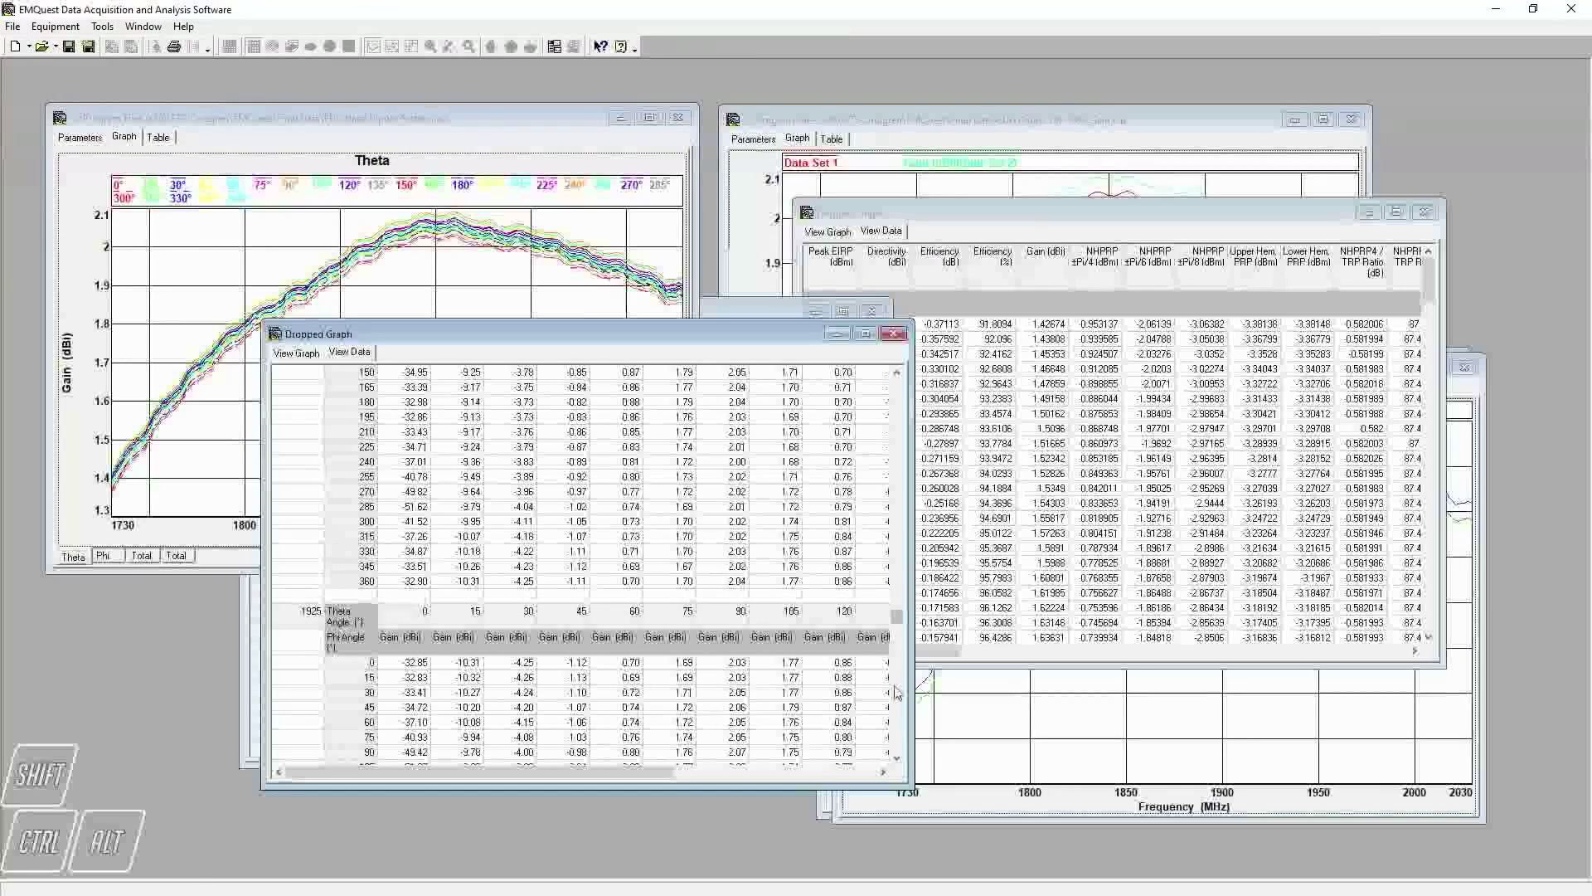
left_click(129, 299)
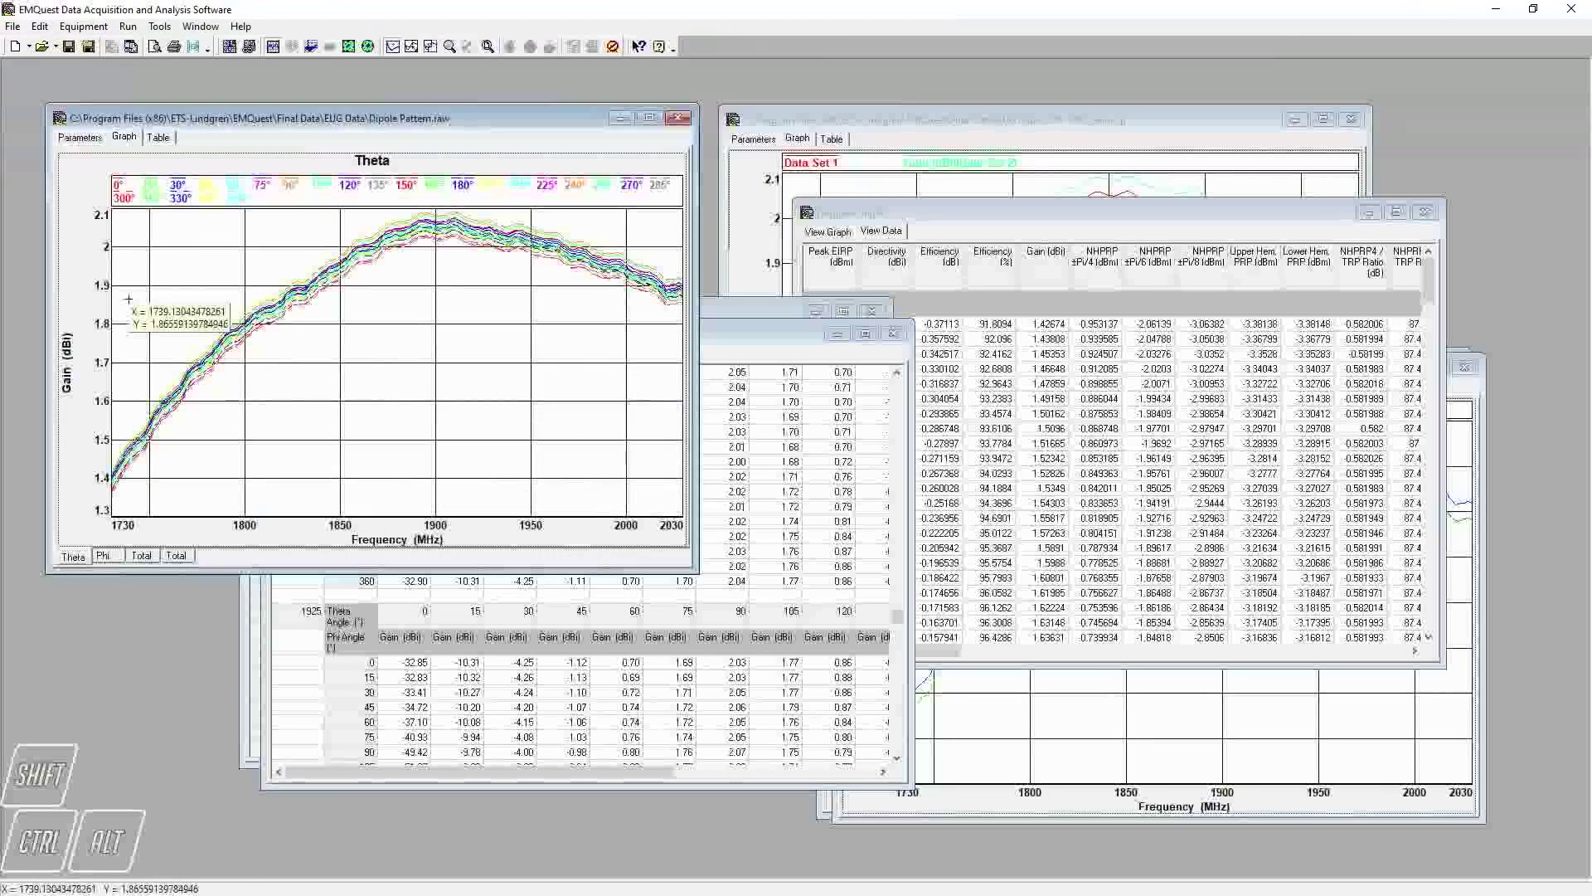
left_click(305, 623)
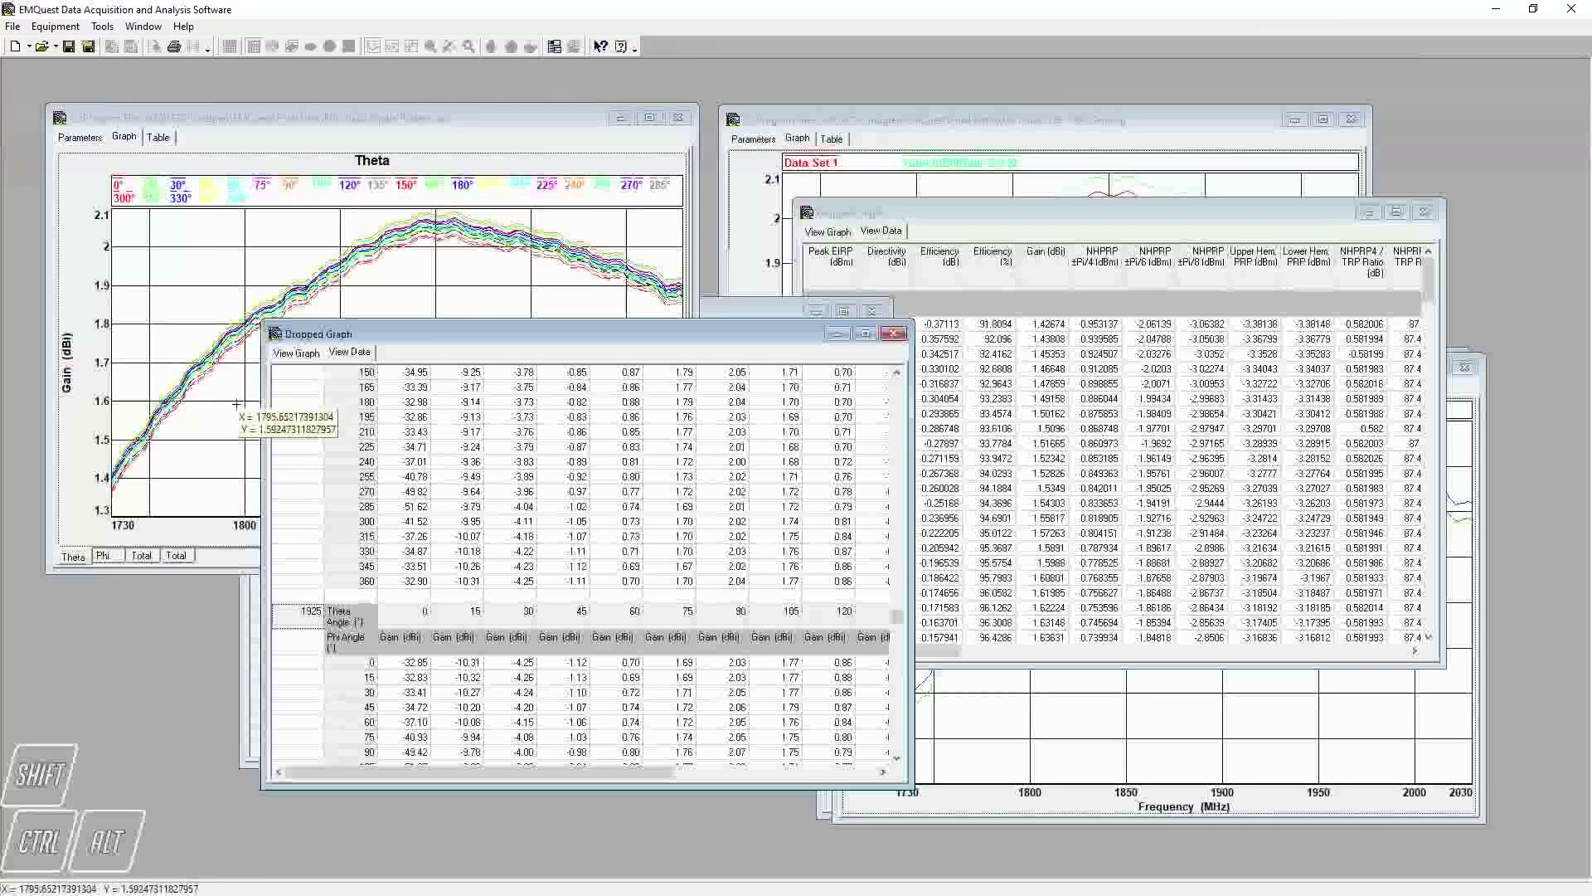
Copy the Theta dataset in its plotted dimension order (theta angle, phi angle, frequency) into another graph window and view its data table.
left_click(169, 278)
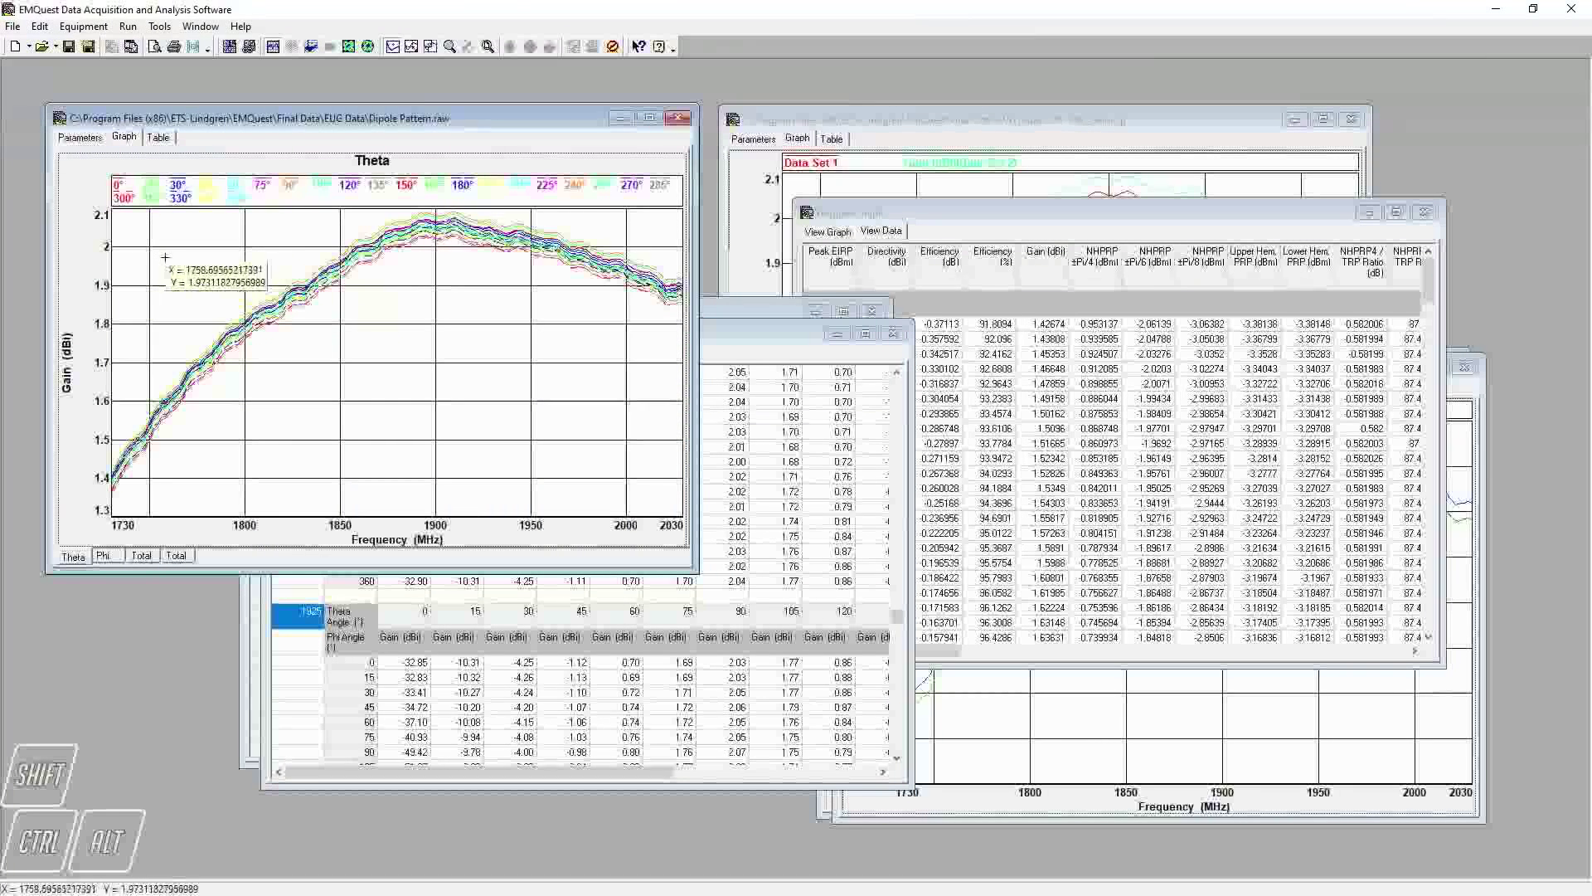
key("ctrl")
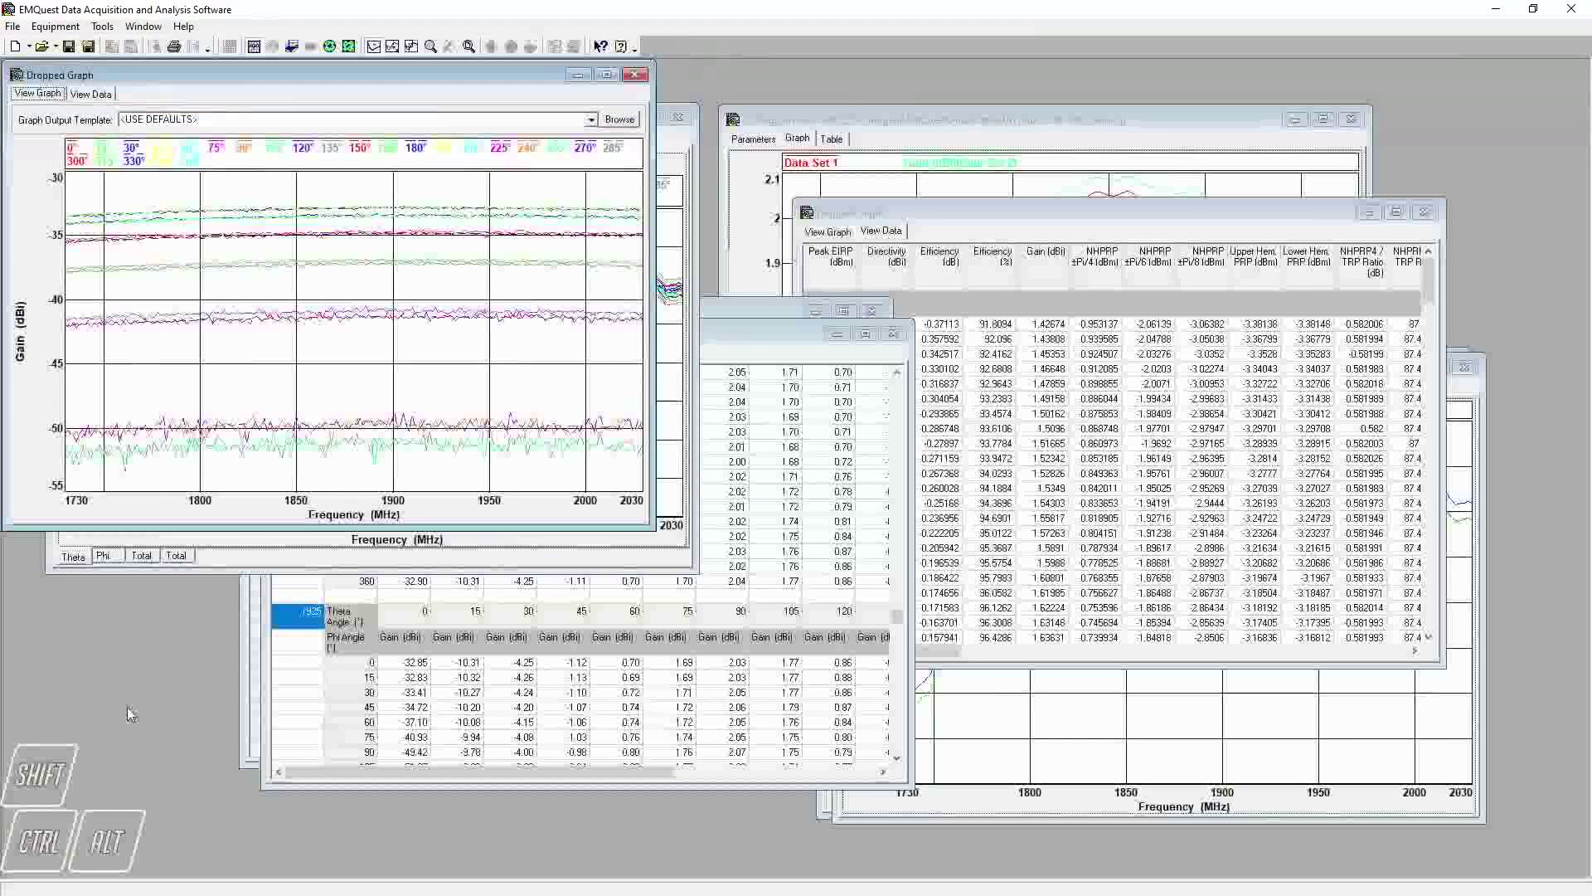
left_click(93, 94)
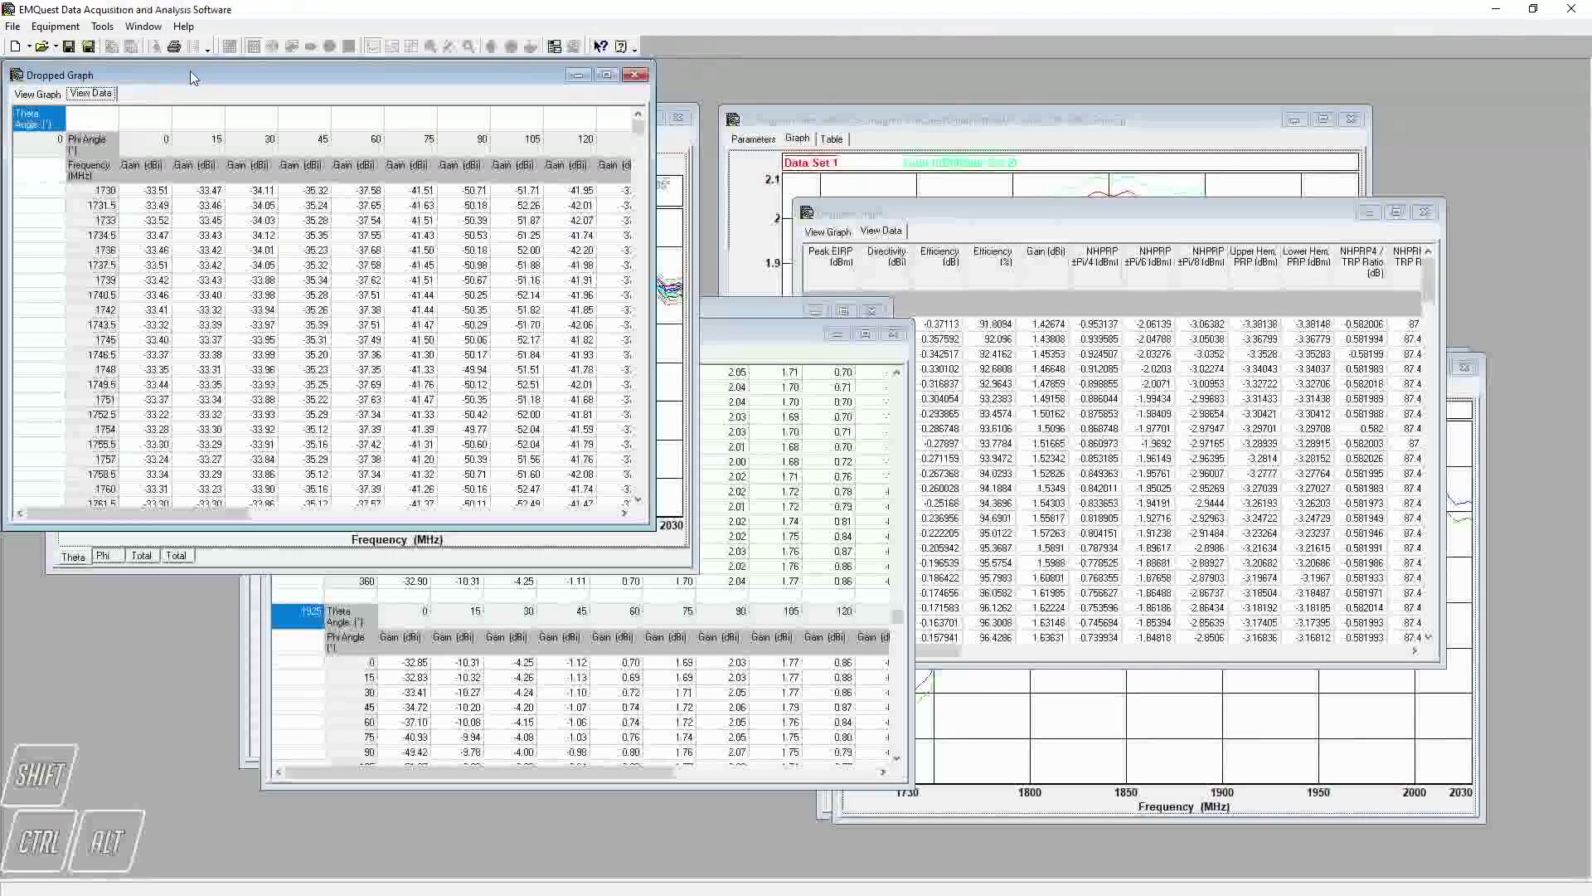
Move the reordered copy clear of the pattern window, and copy only the displayed Theta traces into a new graph window showing its data table.
left_click_drag(191, 75, 539, 296)
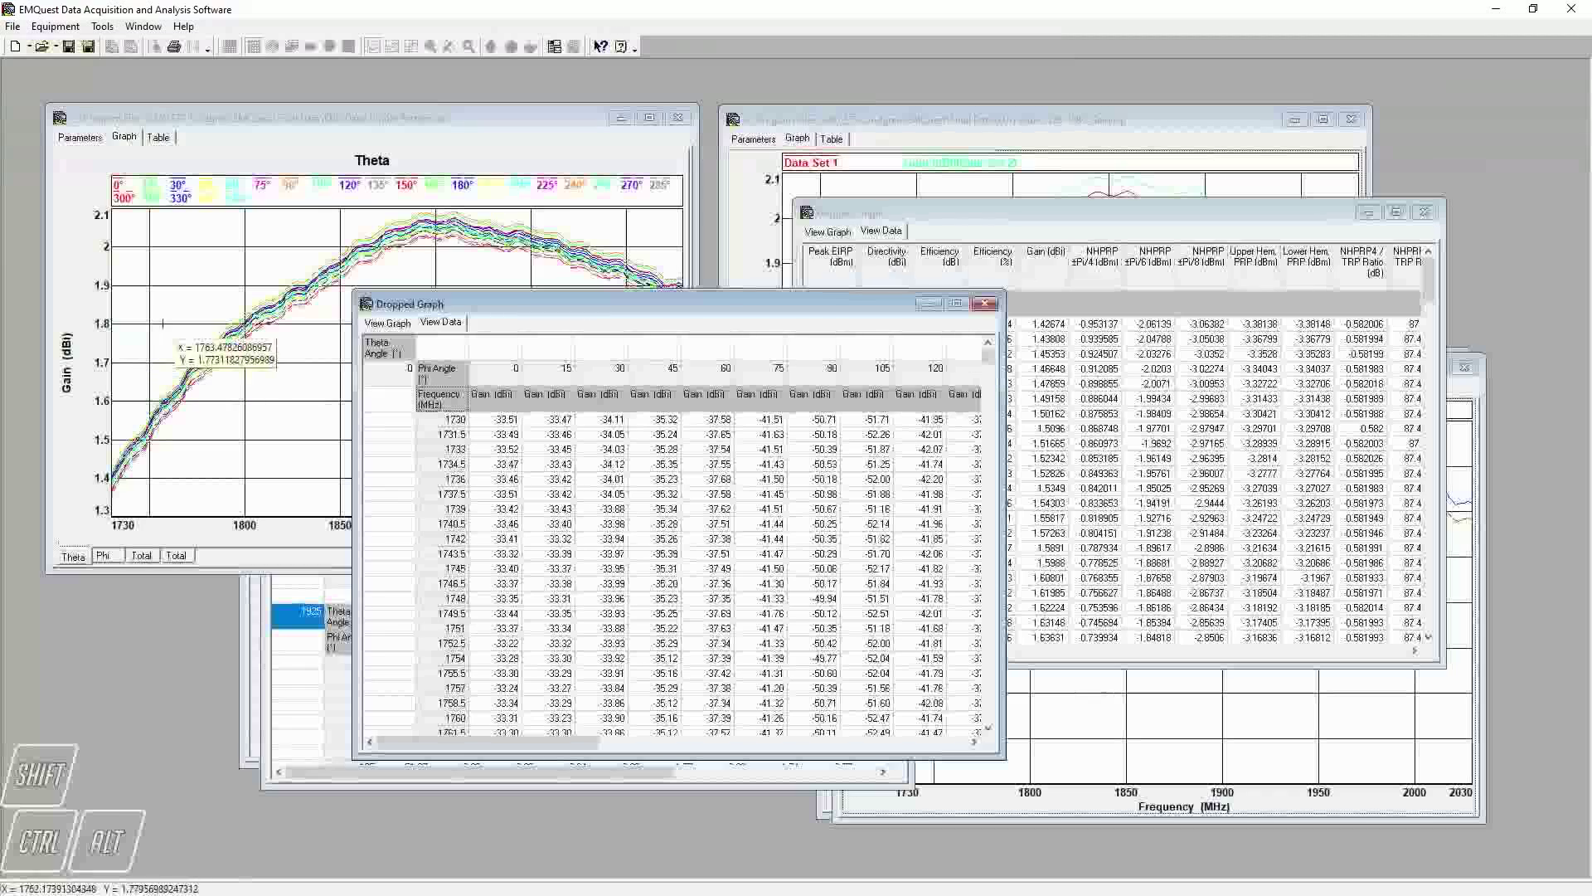
left_click_drag(126, 305, 107, 669)
left_click(123, 117)
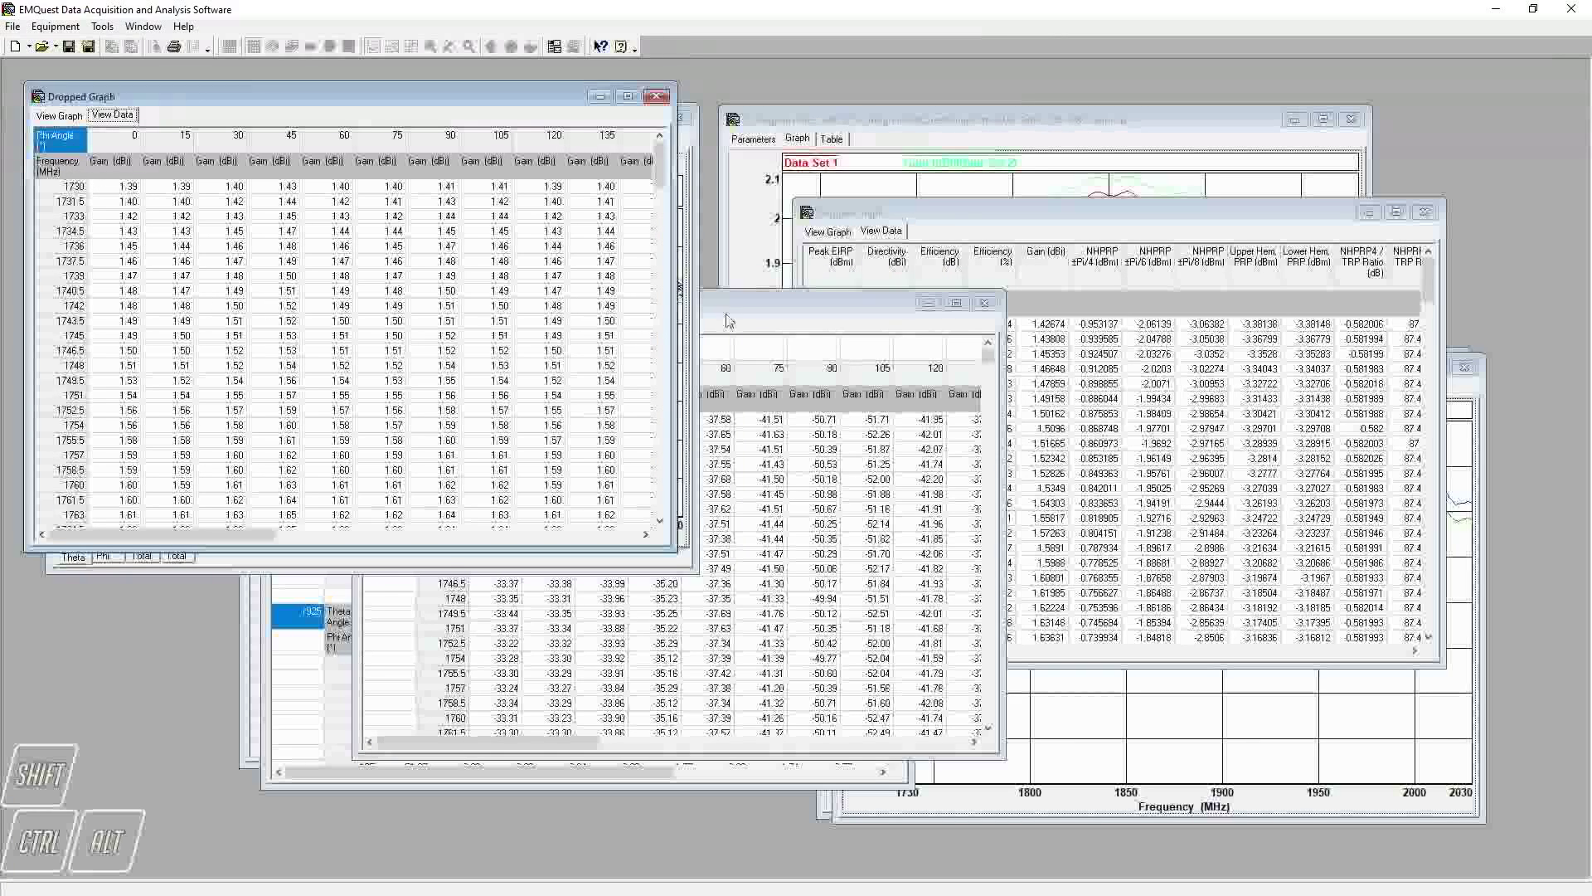
Put Frequency first in the reordered full copy's dimension order to plot it as a 3D pattern, and move its window aside.
left_click(986, 358)
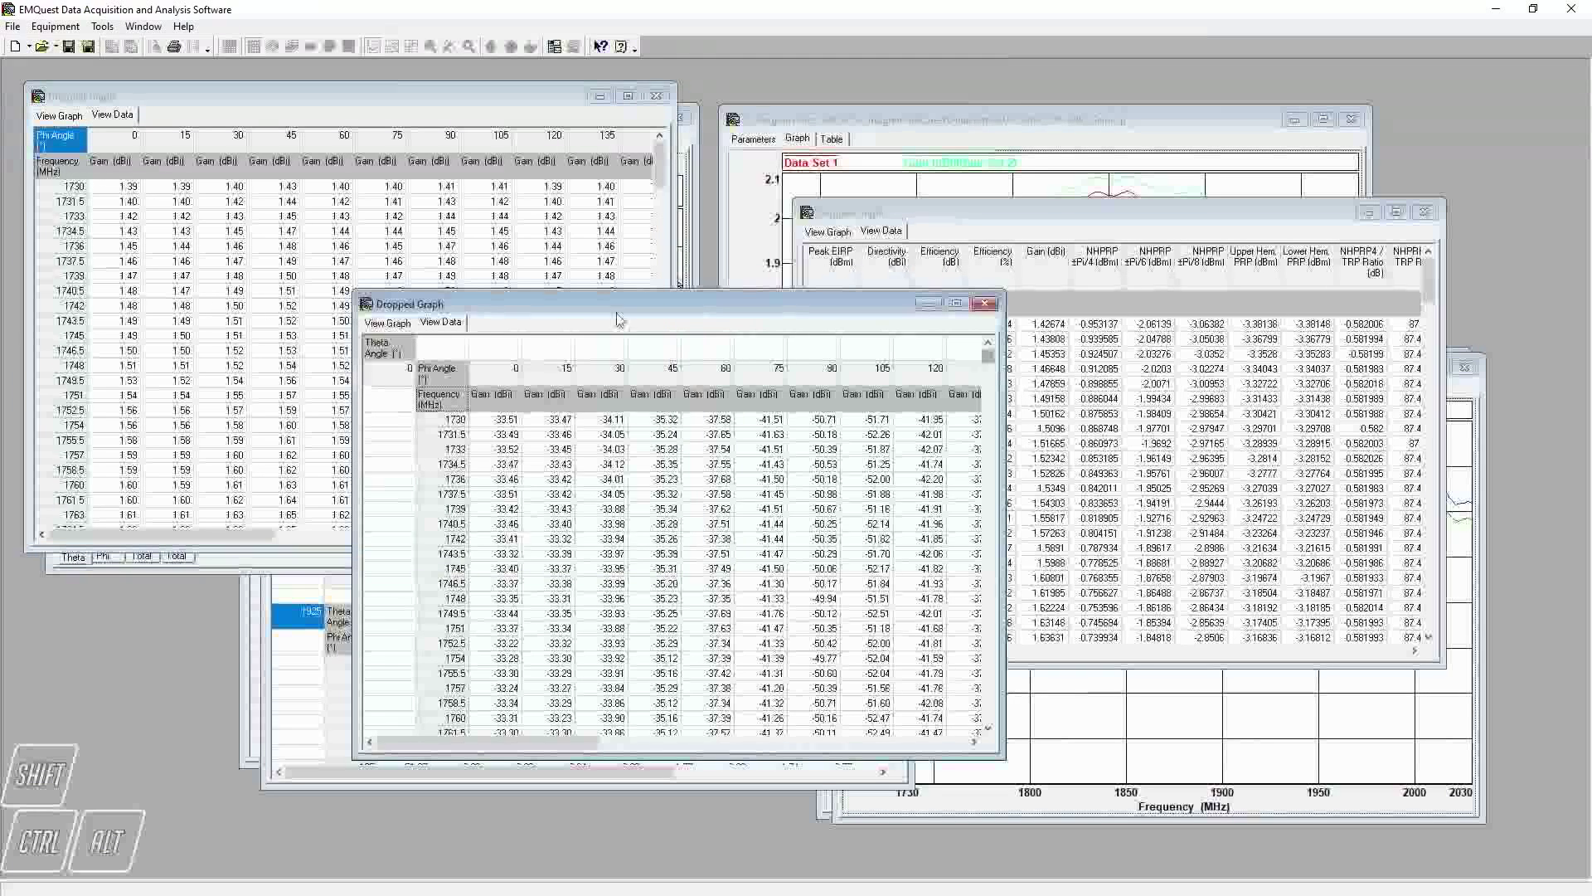
left_click(387, 322)
left_click(444, 323)
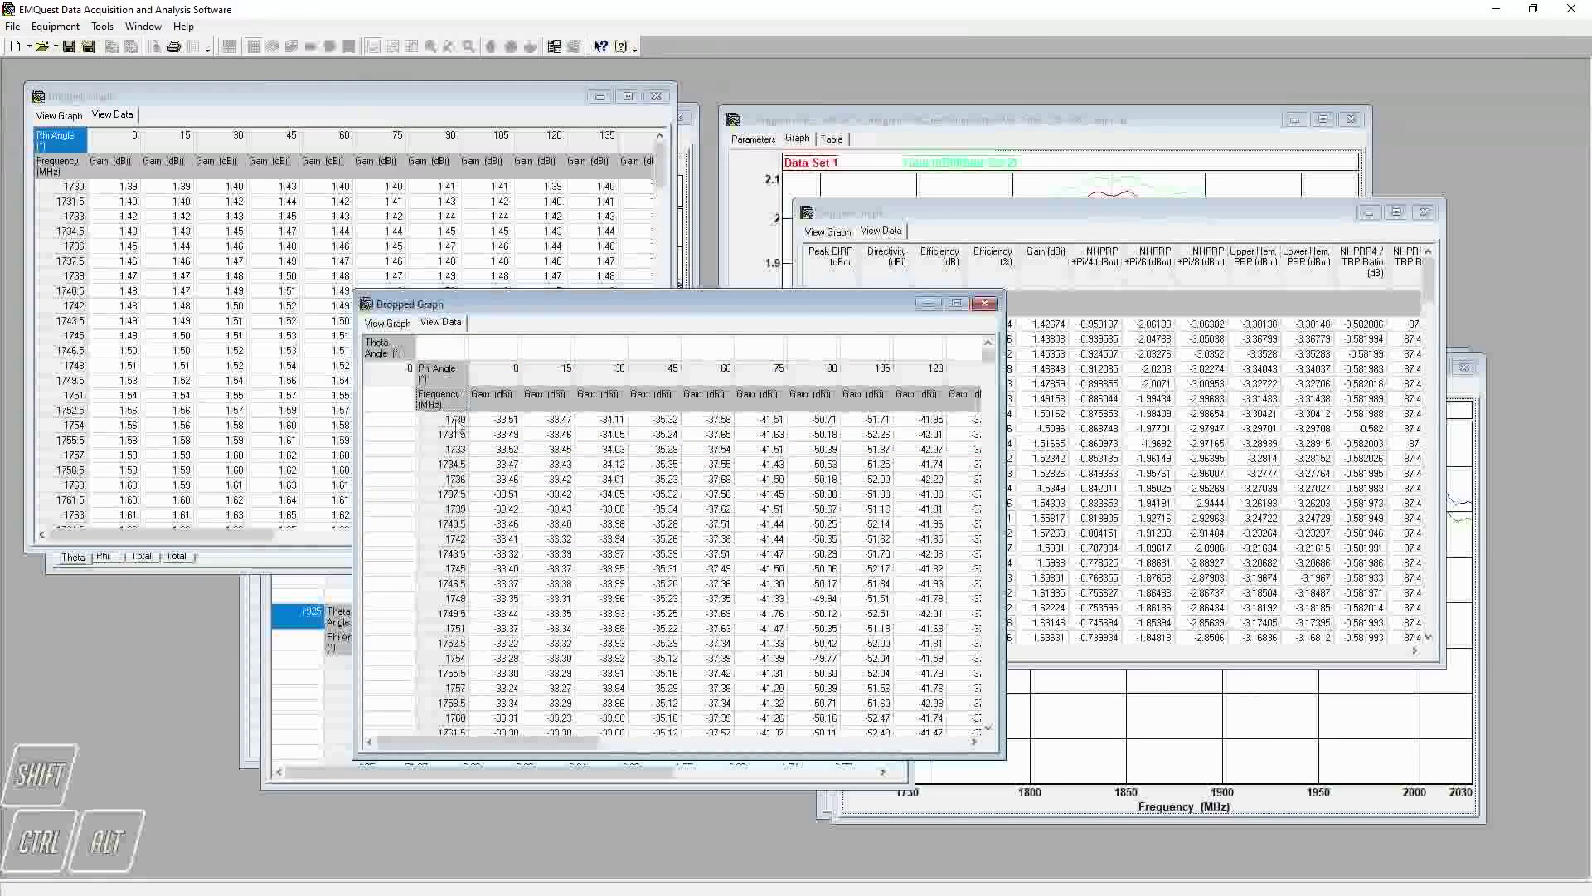
left_click(387, 322)
double_click(550, 688)
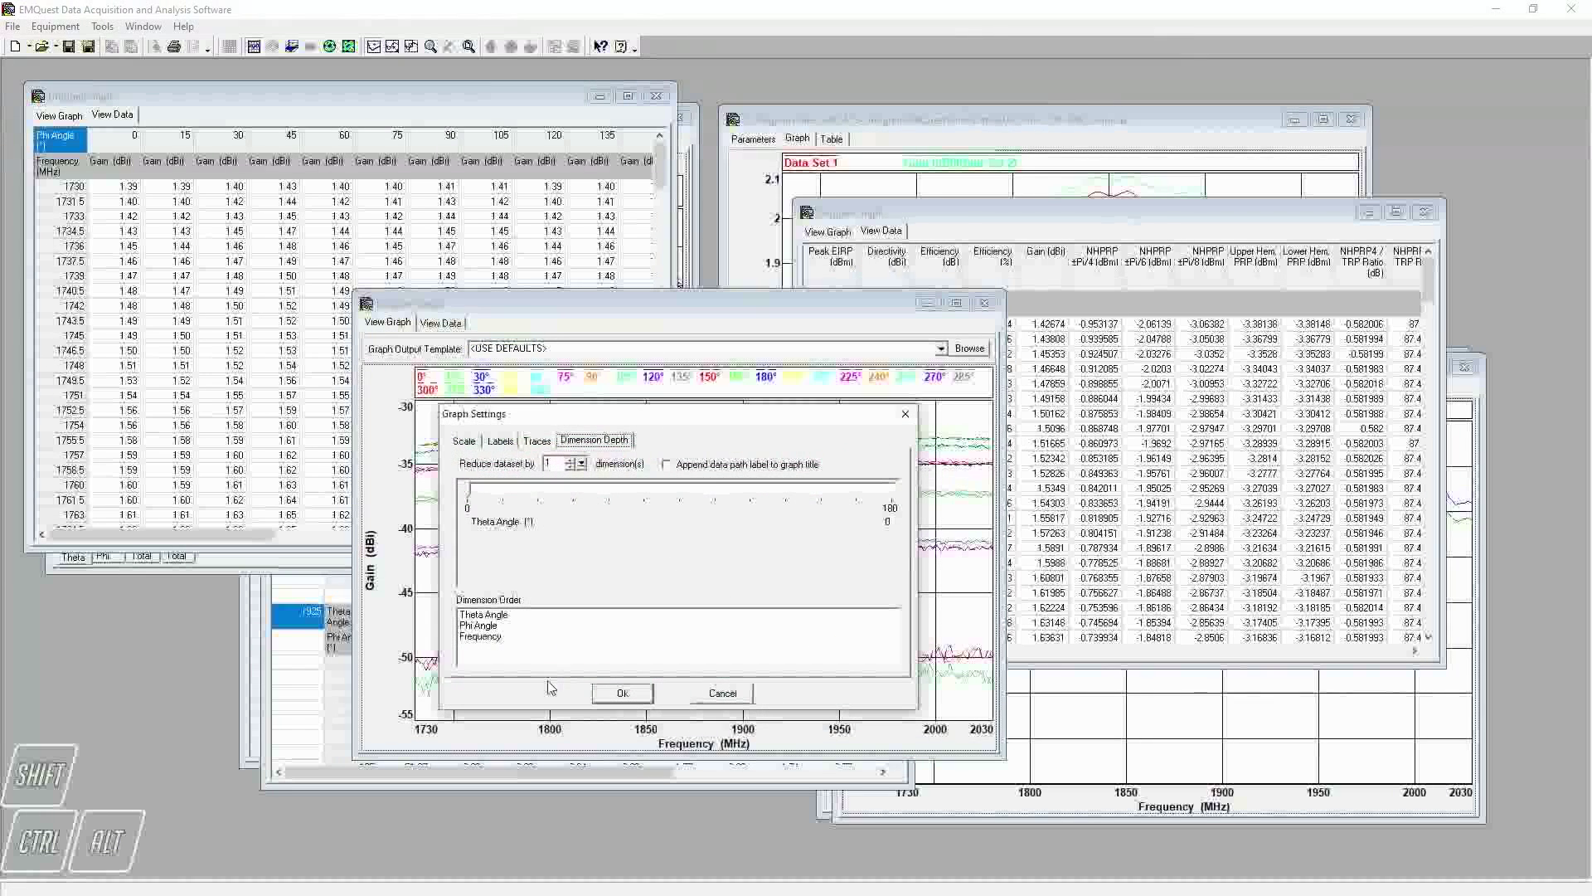
left_click_drag(487, 637, 485, 616)
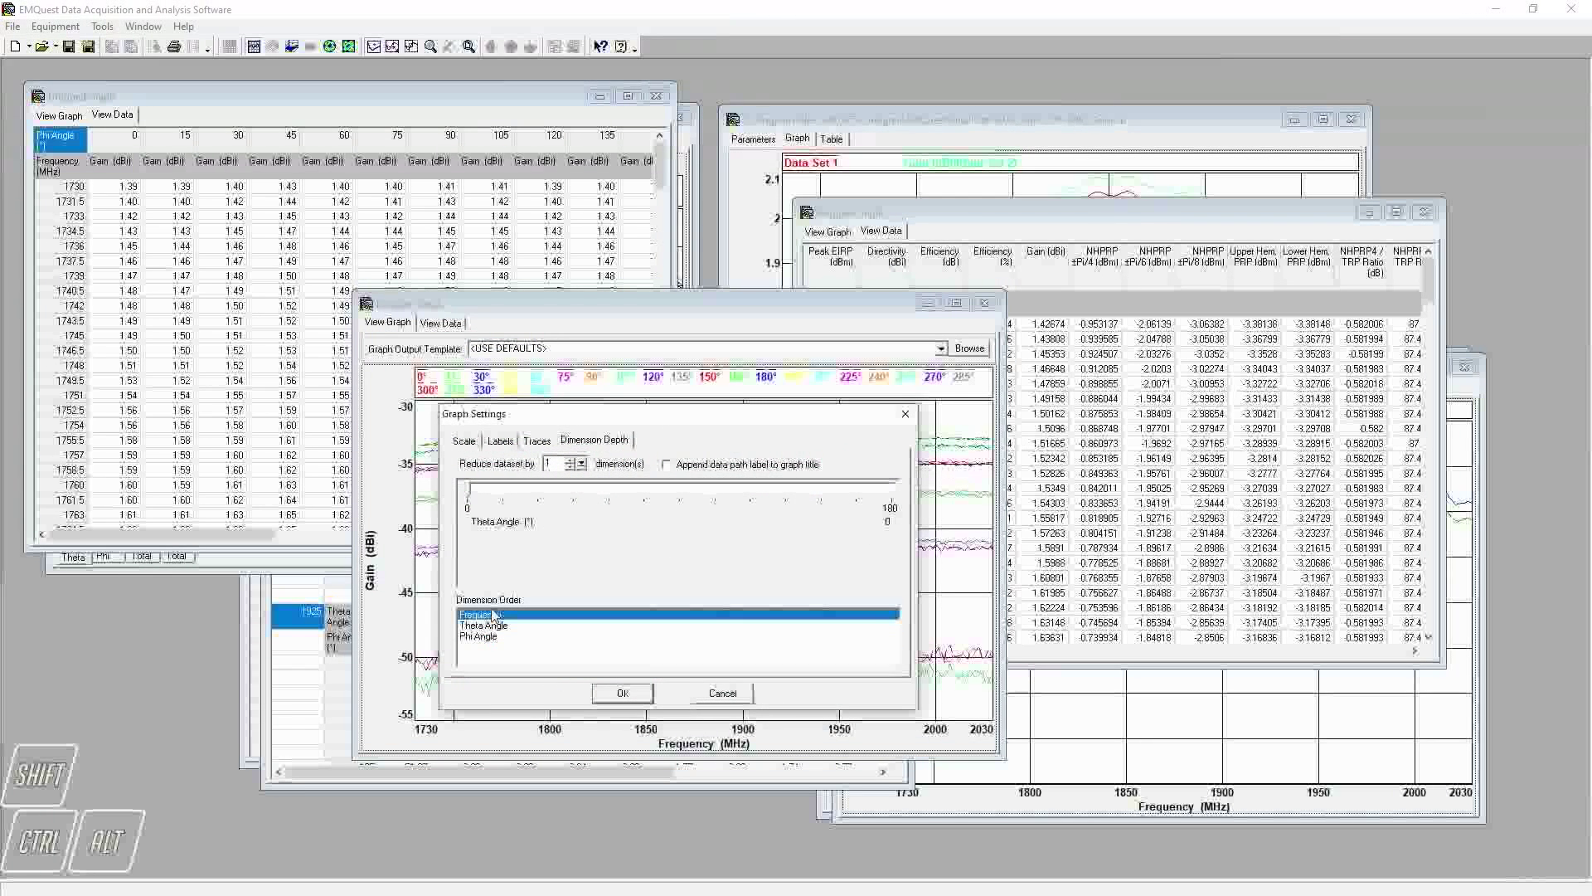
left_click(623, 694)
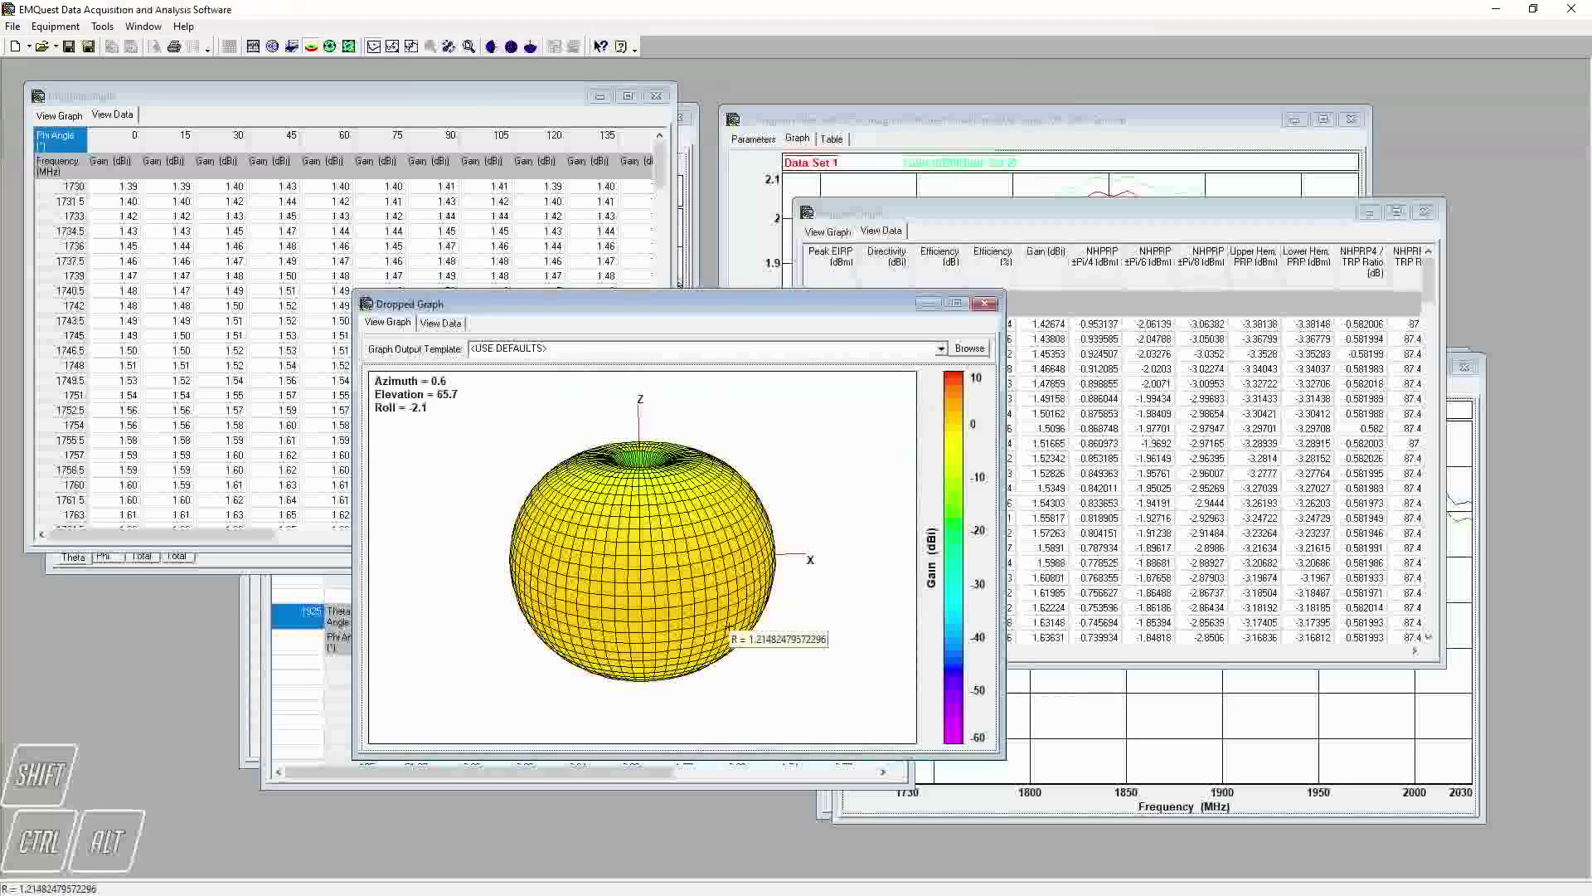
left_click_drag(585, 308, 1079, 281)
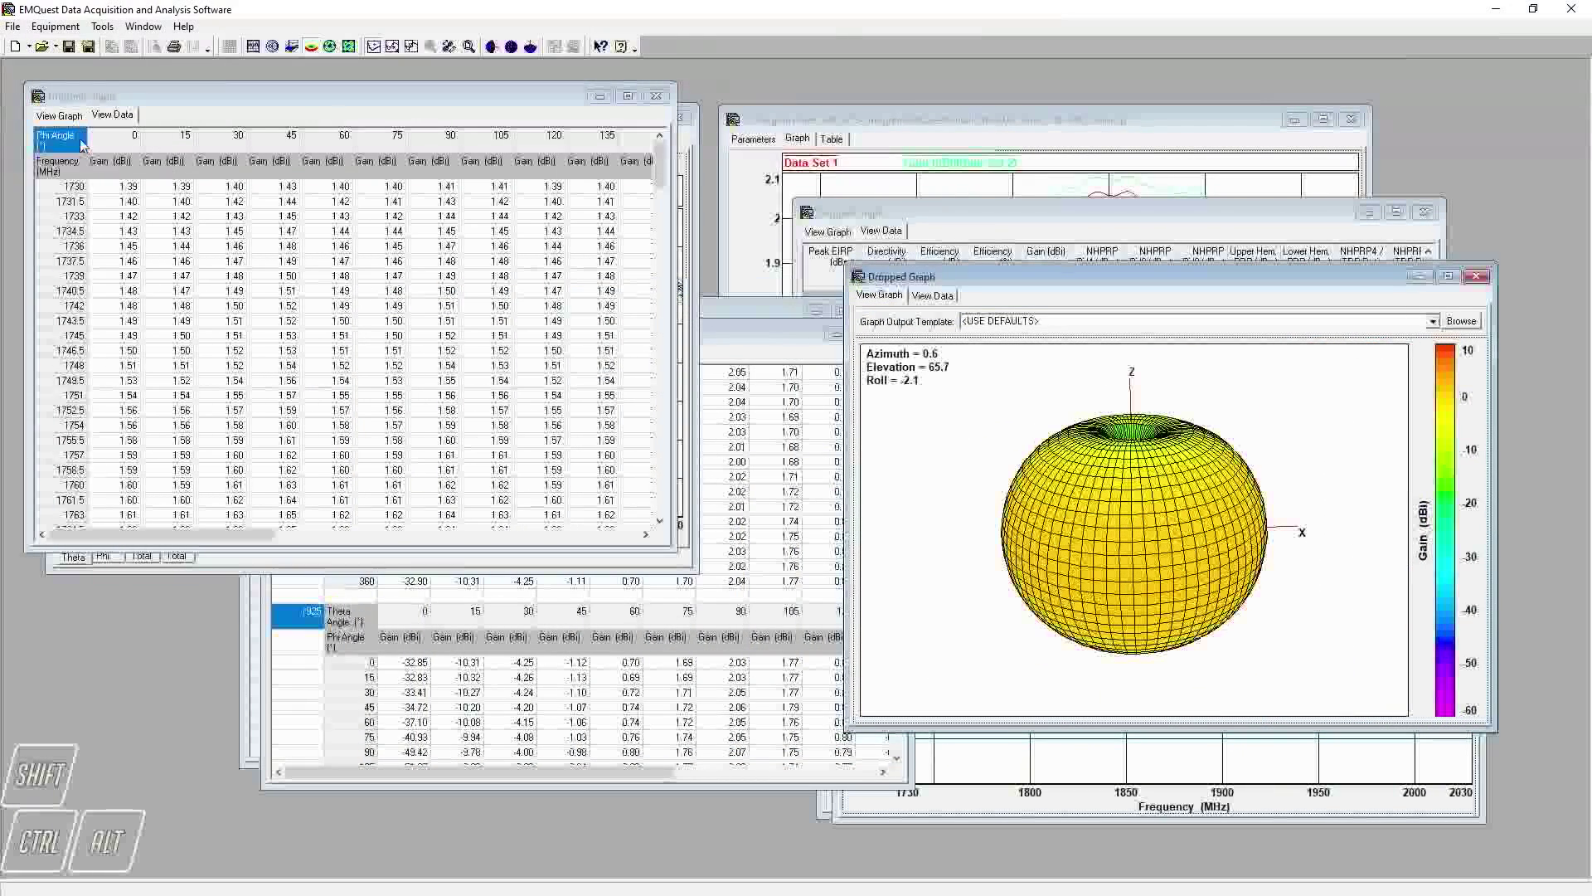
Put Frequency ahead of Phi Angle in the displayed-trace copy's dimension order to plot it as a polar graph, and view its data table.
left_click(59, 116)
left_click(110, 117)
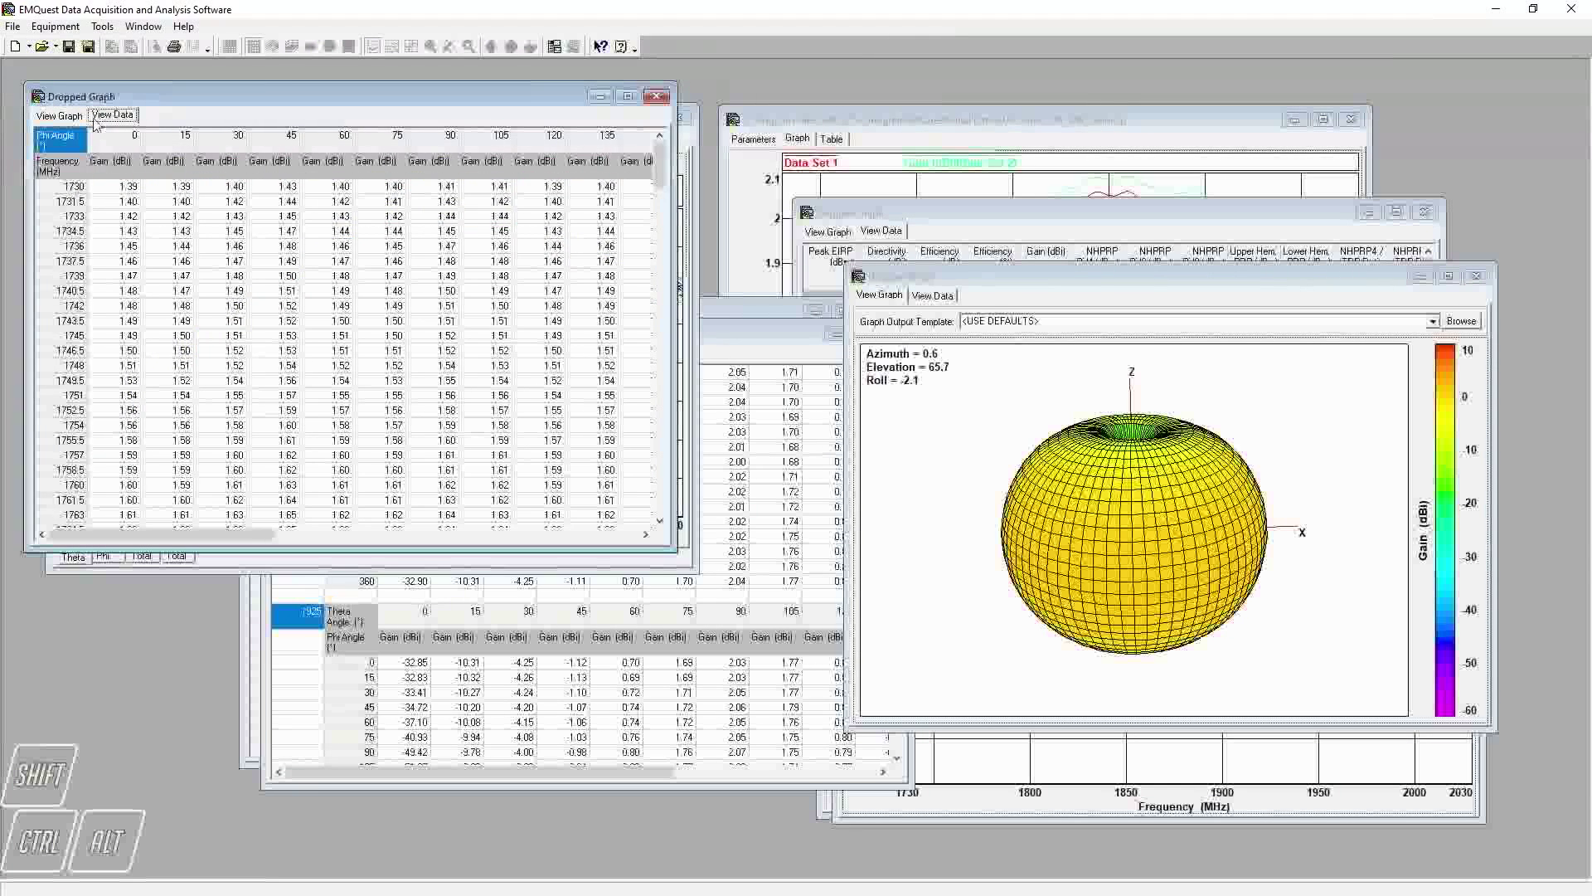
left_click(59, 115)
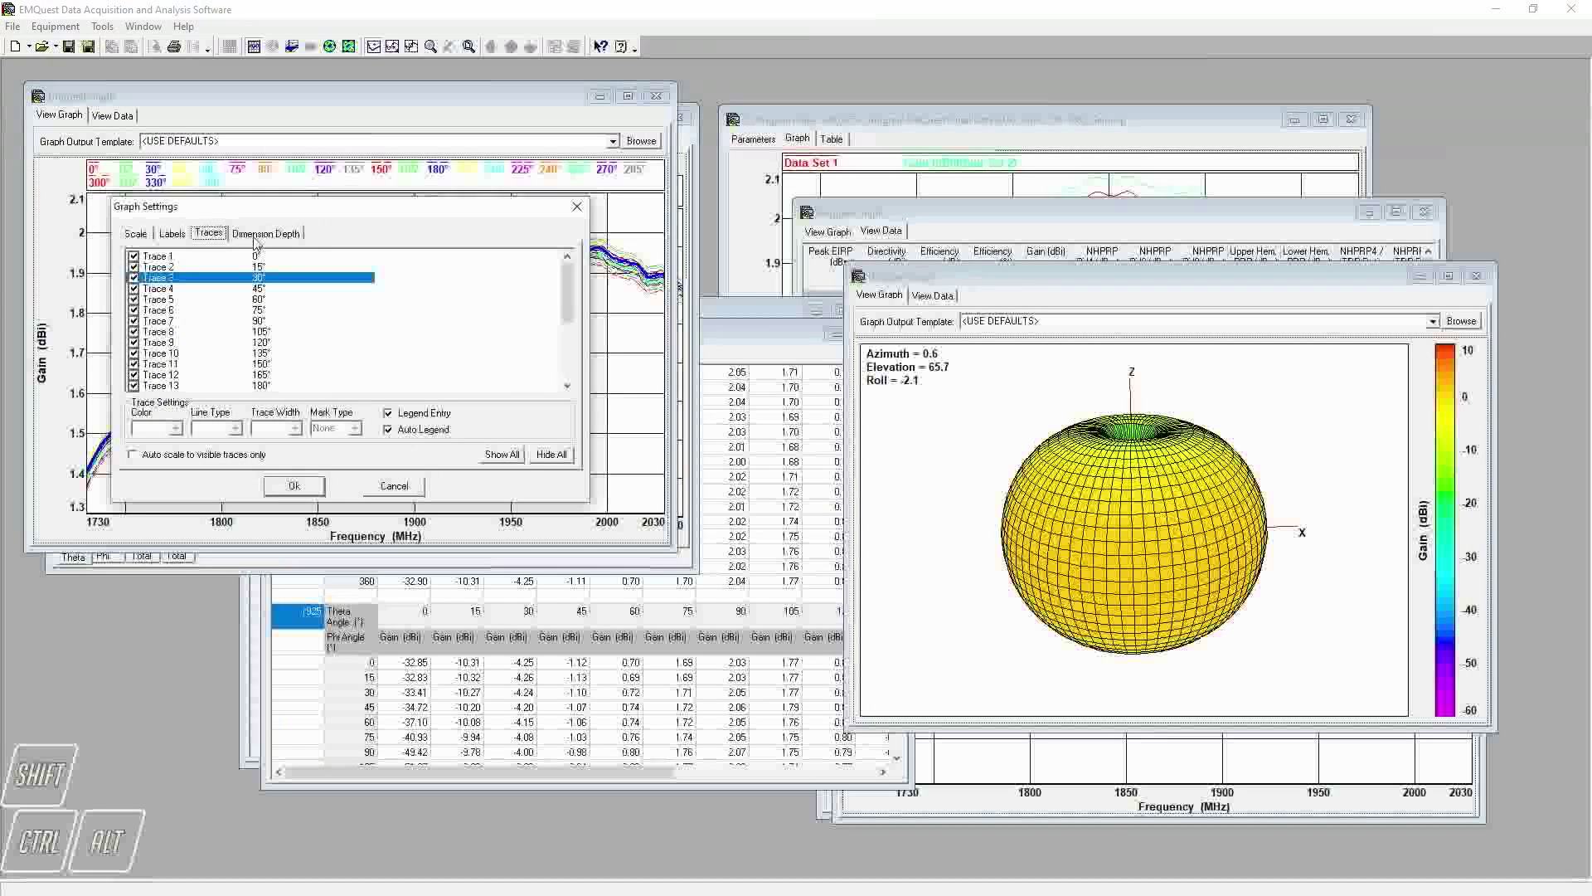
left_click(256, 234)
left_click_drag(152, 424, 156, 411)
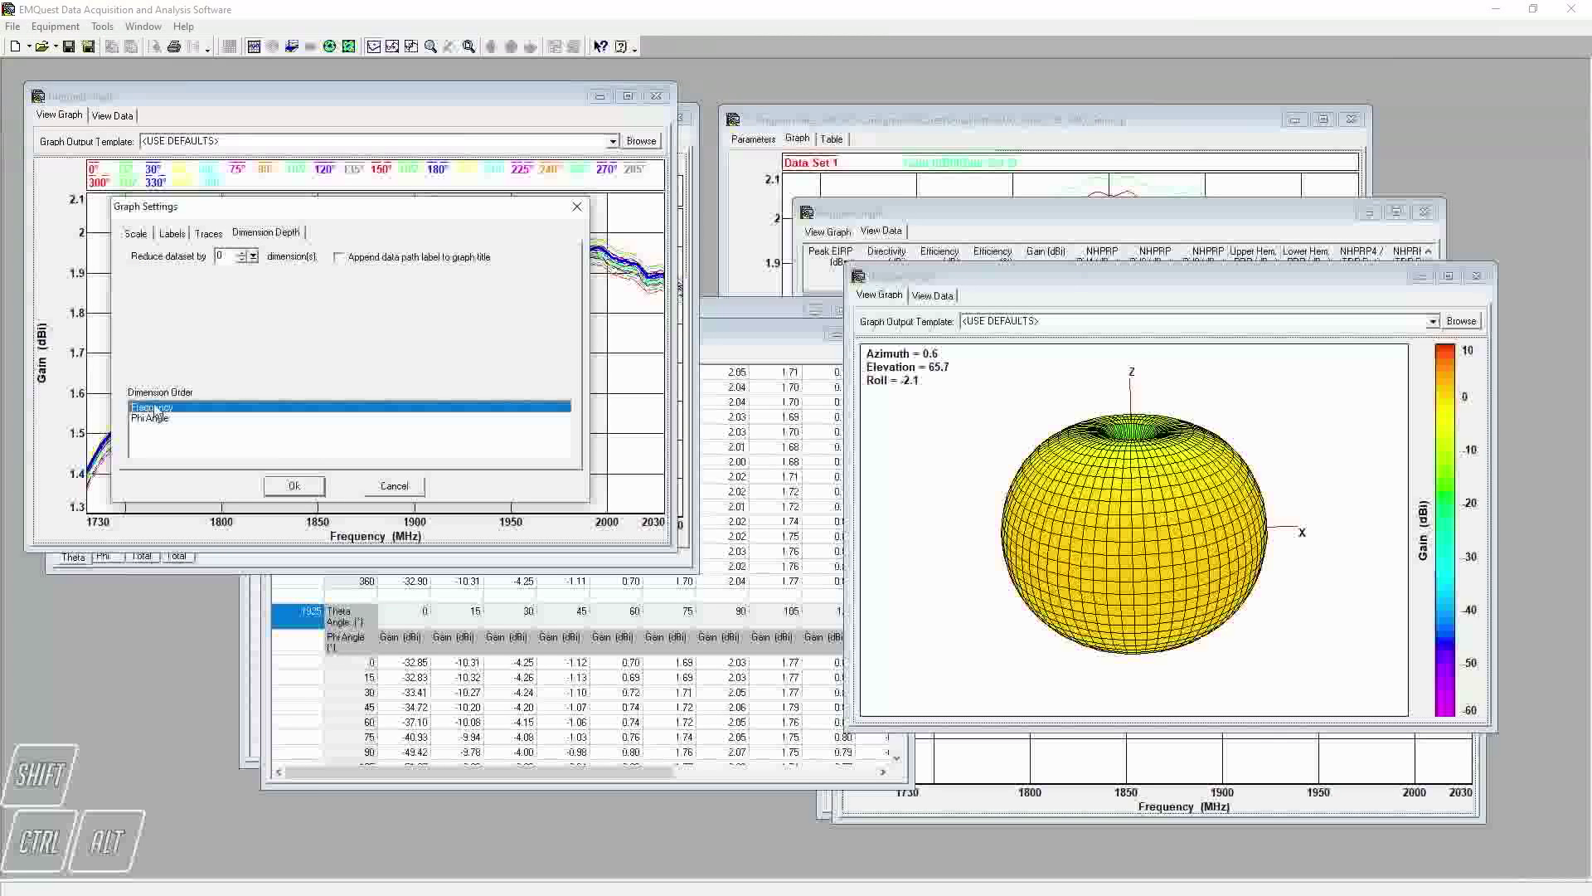
left_click(292, 487)
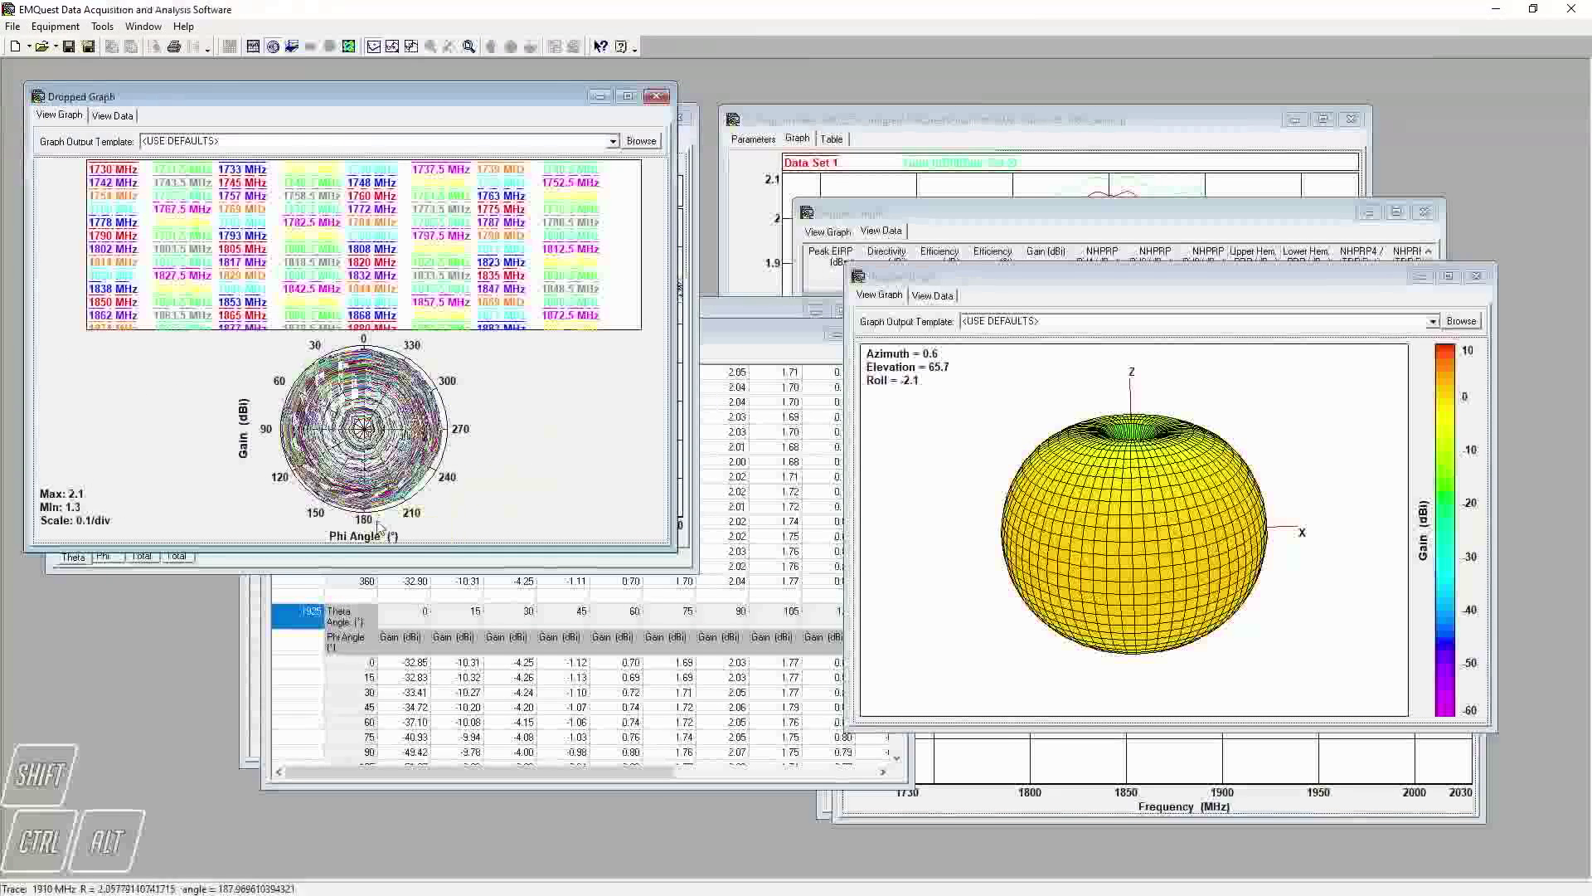
left_click(113, 116)
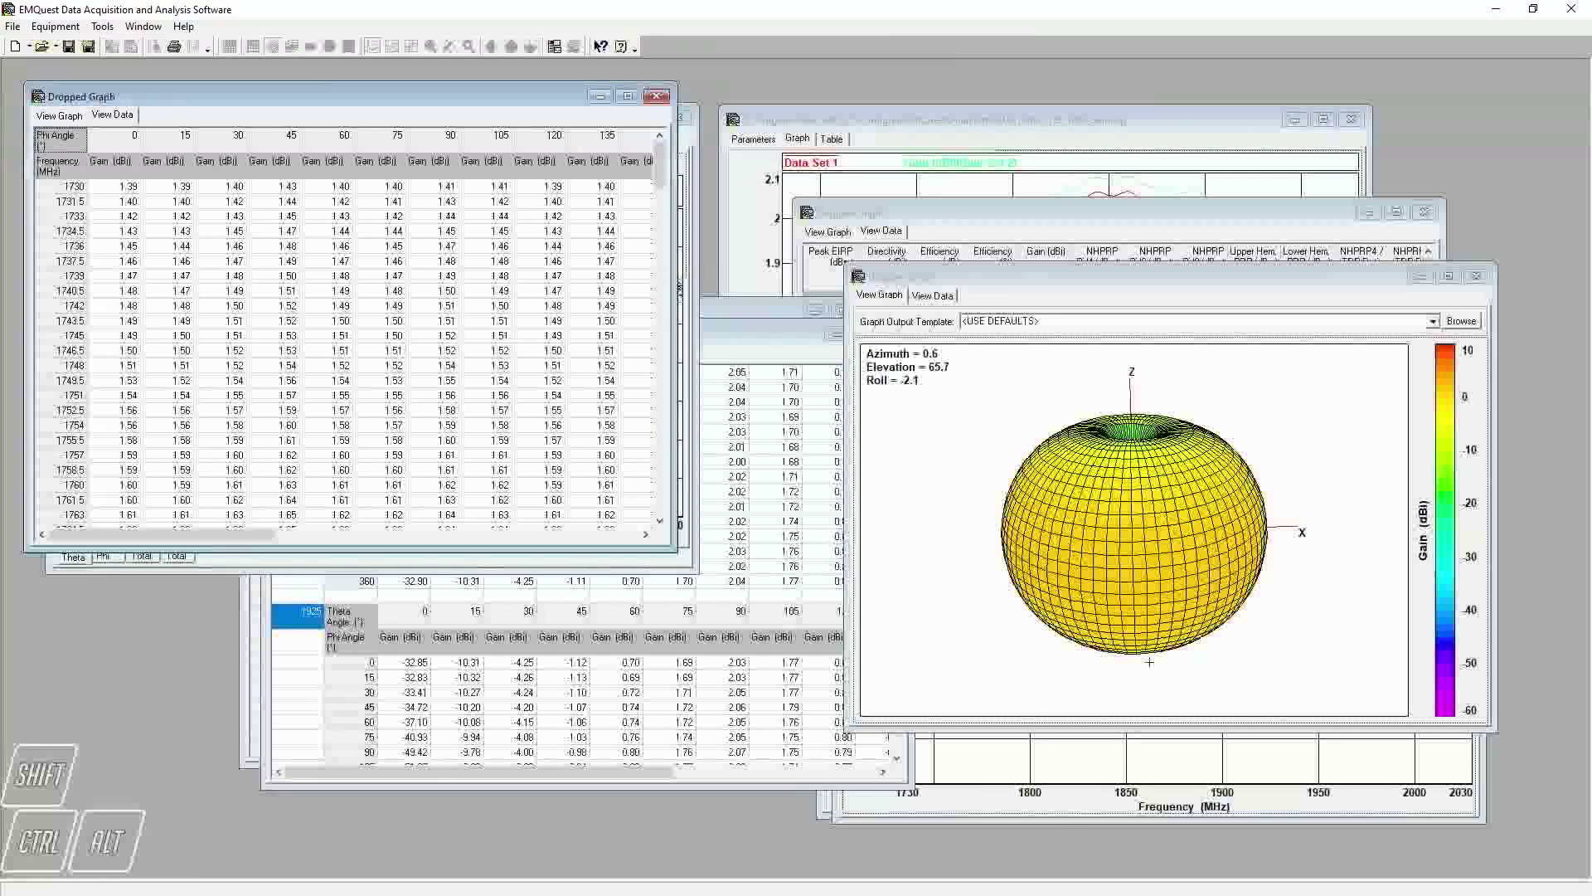
Review the 3126-1880_Gain.rsp data table and return to its overlay graph of three data sets.
left_click(1294, 819)
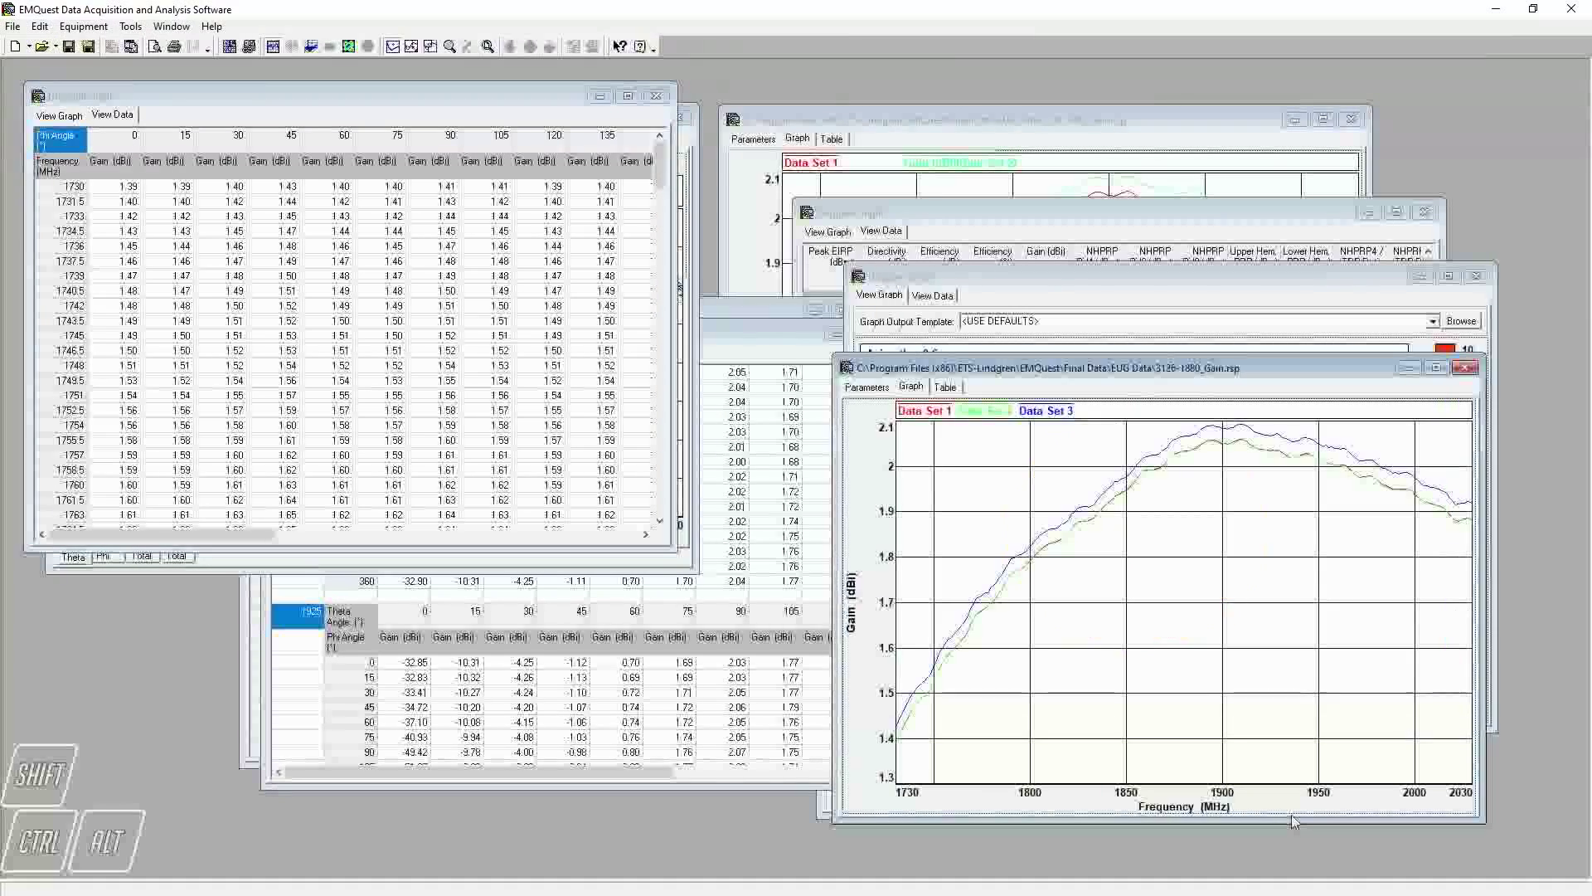
left_click(946, 388)
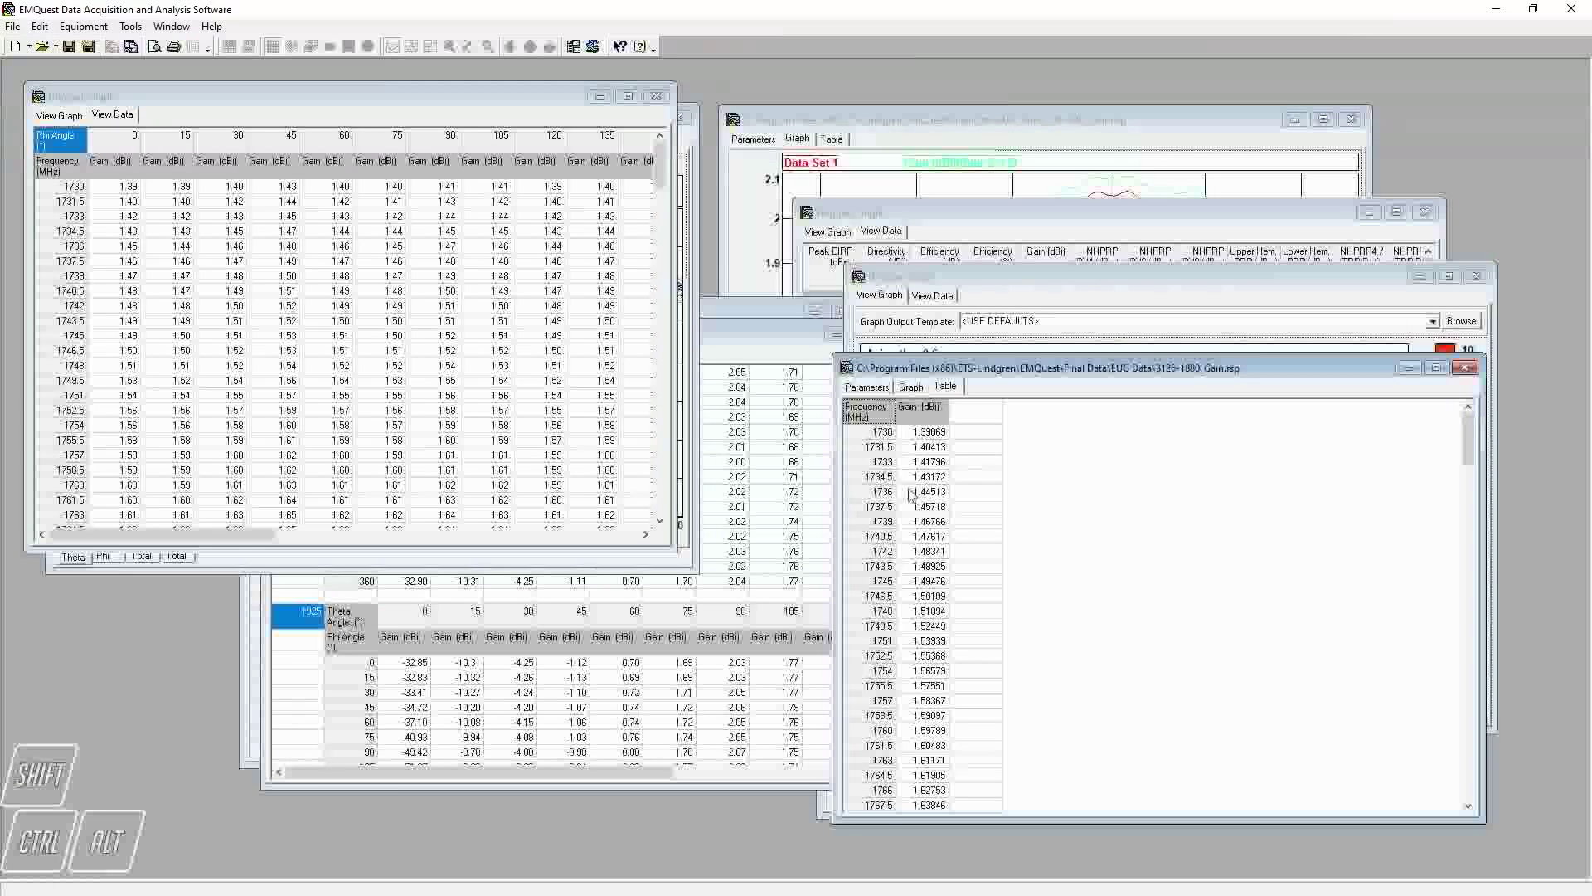
left_click(909, 389)
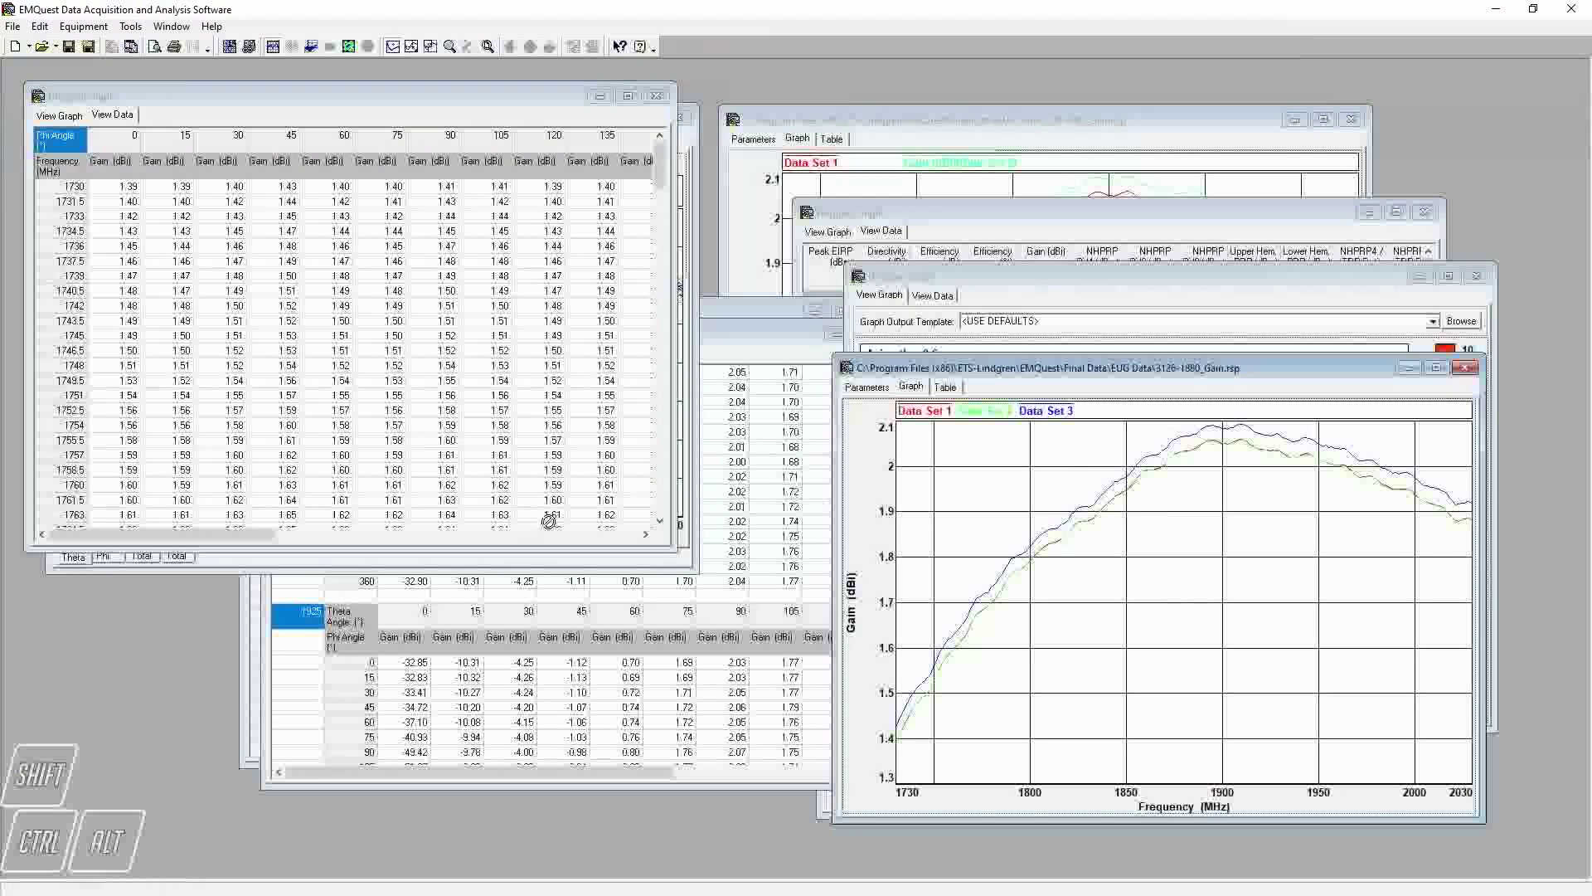
Copy the three overlaid gain traces into a new graph window and inspect the three gain columns of its data table.
left_click_drag(73, 724, 74, 725)
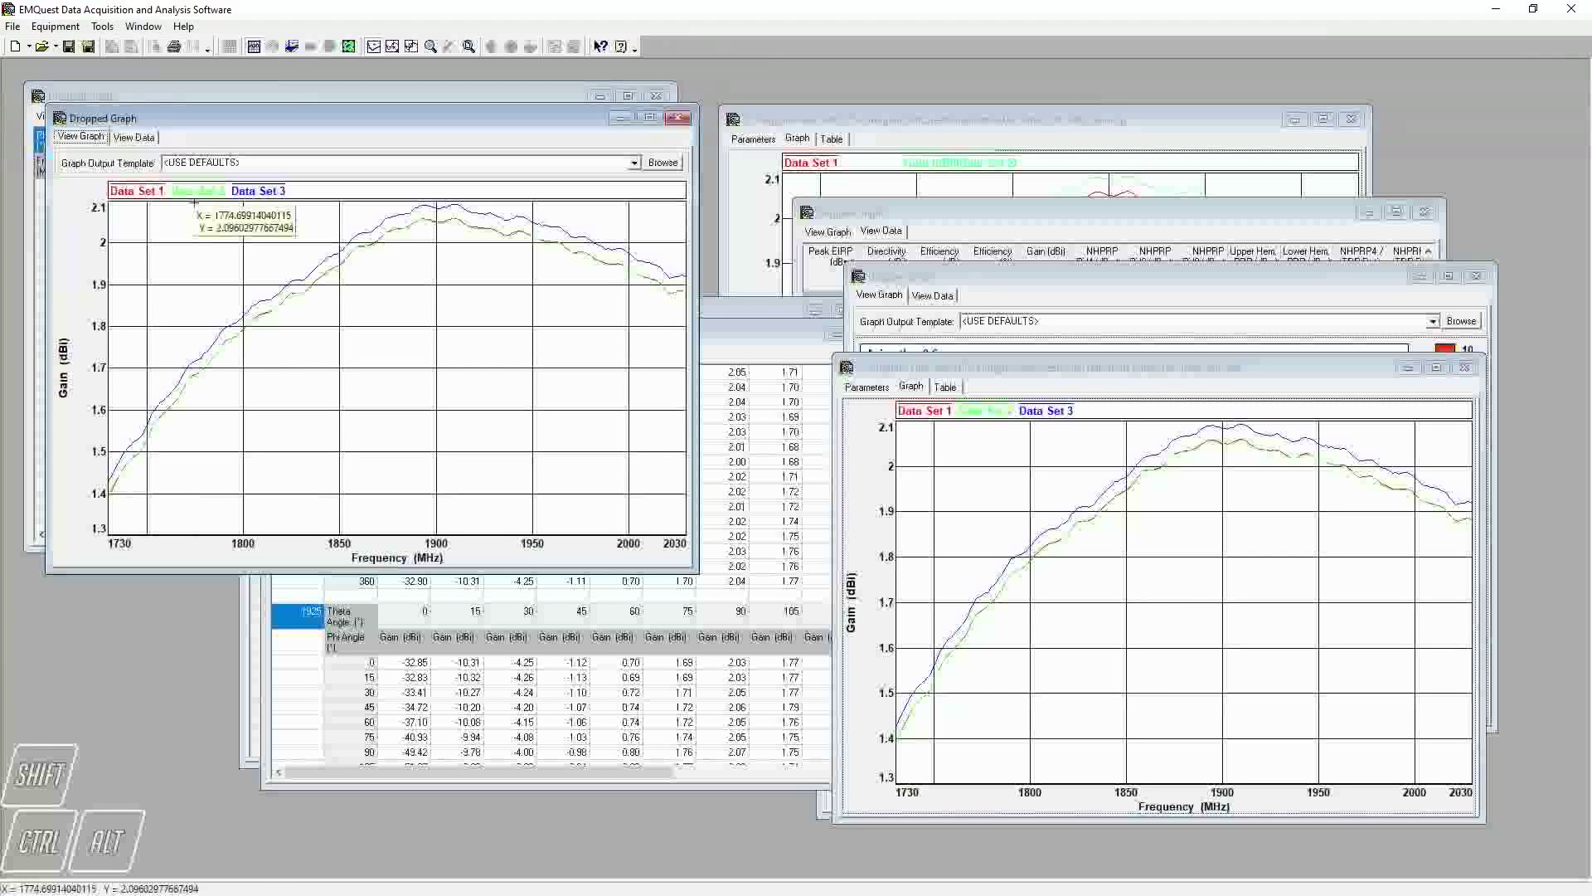
left_click(136, 138)
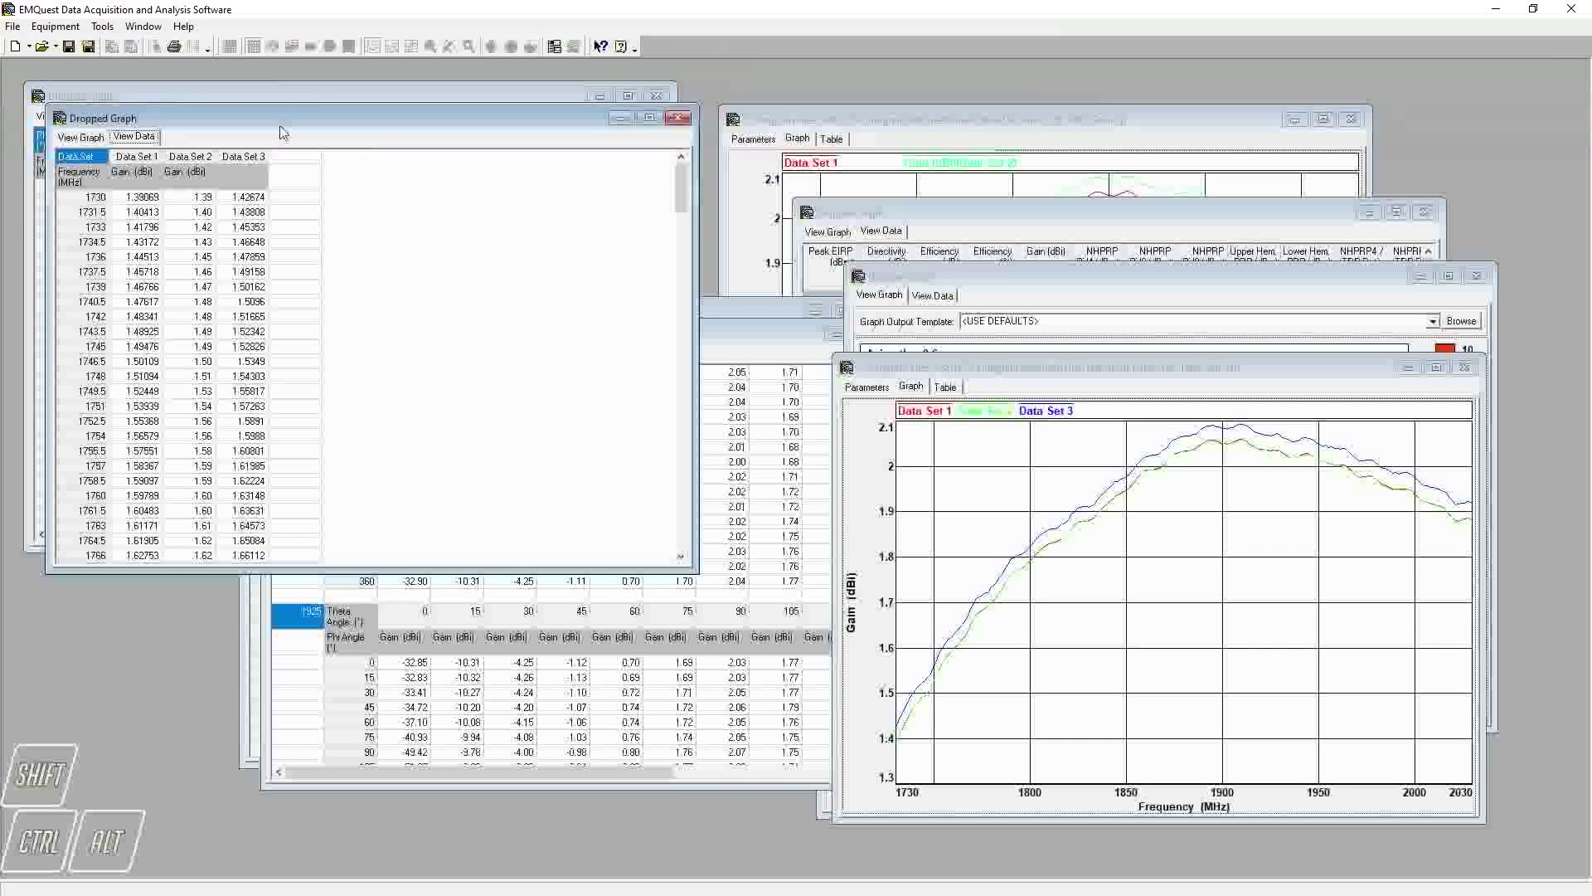
left_click_drag(276, 118, 733, 216)
left_click(602, 297)
left_click(639, 296)
left_click(702, 296)
left_click(702, 370)
left_click(647, 414)
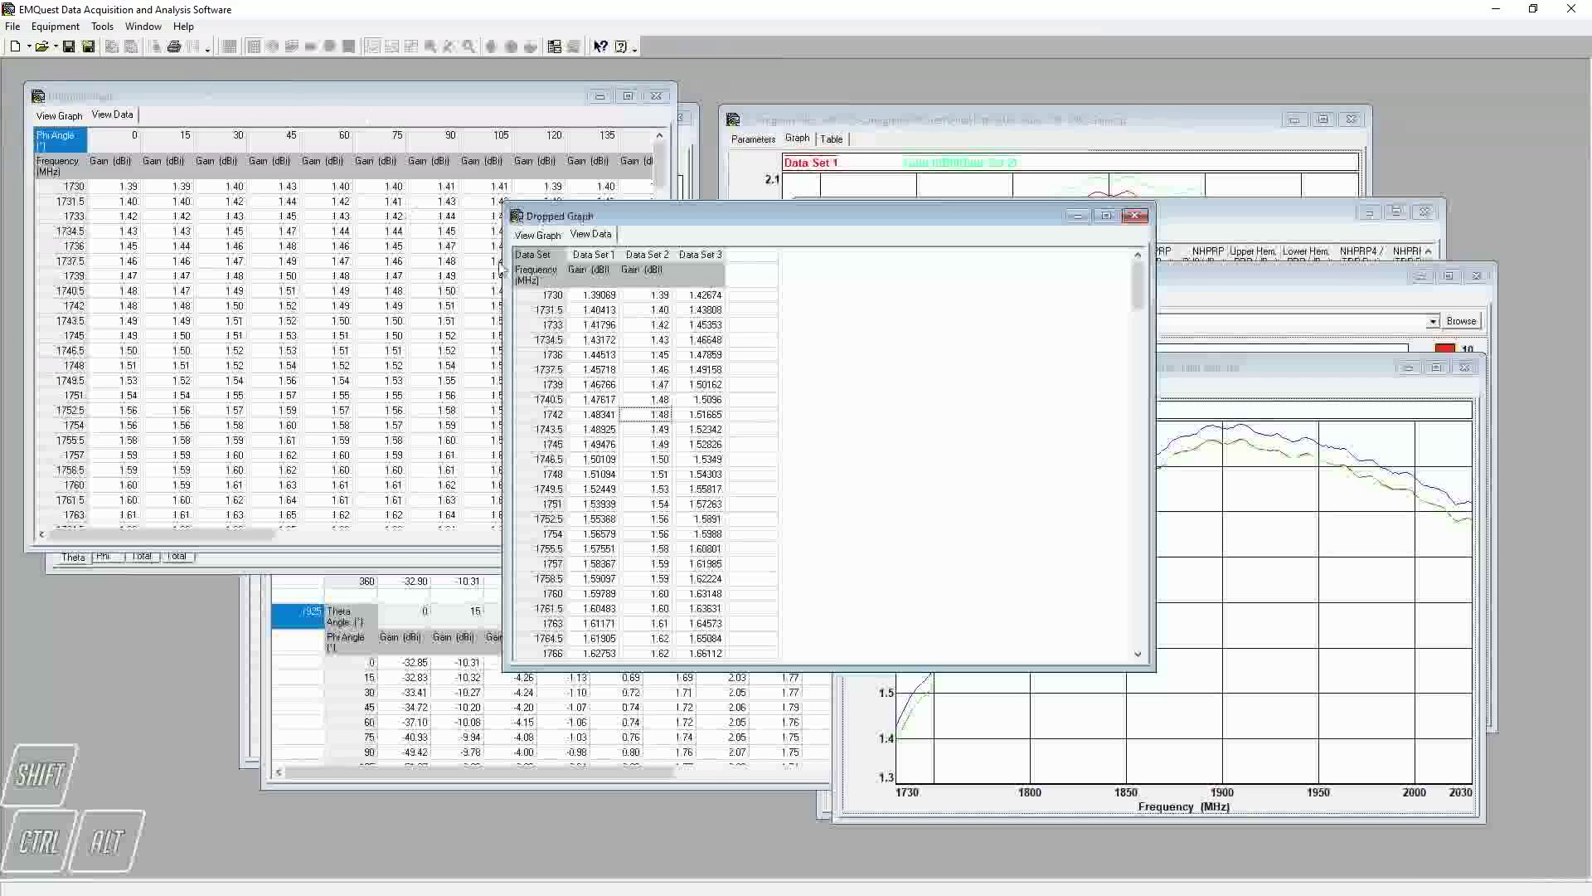
Export the three-column gain table as a comma-separated file, overwriting Dropped Graphs.csv in the EUG Data folder.
left_click(14, 28)
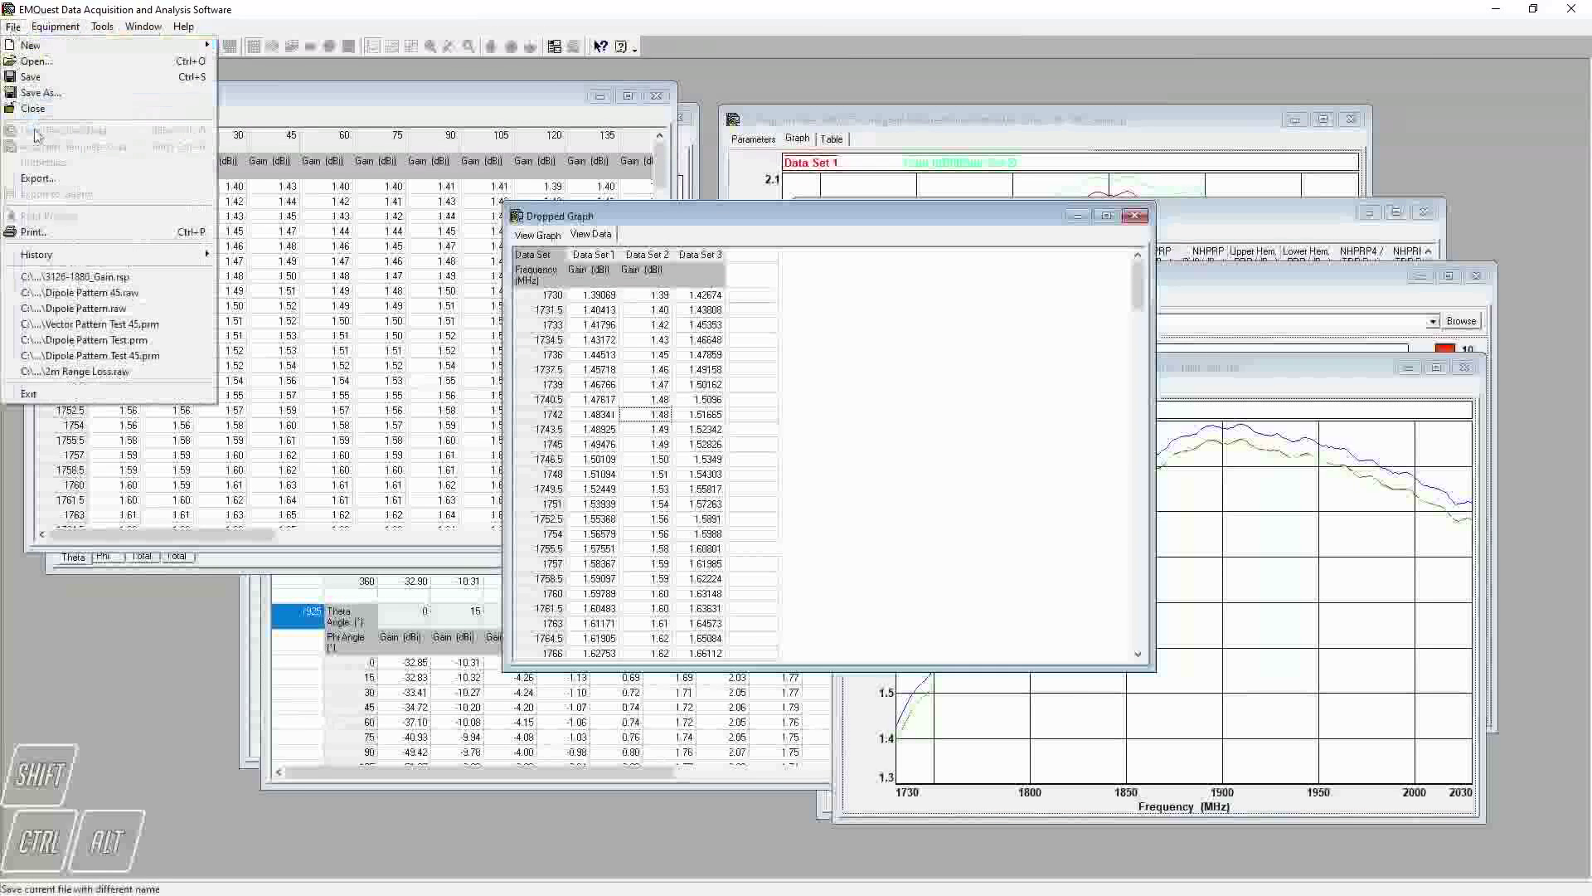
left_click(69, 180)
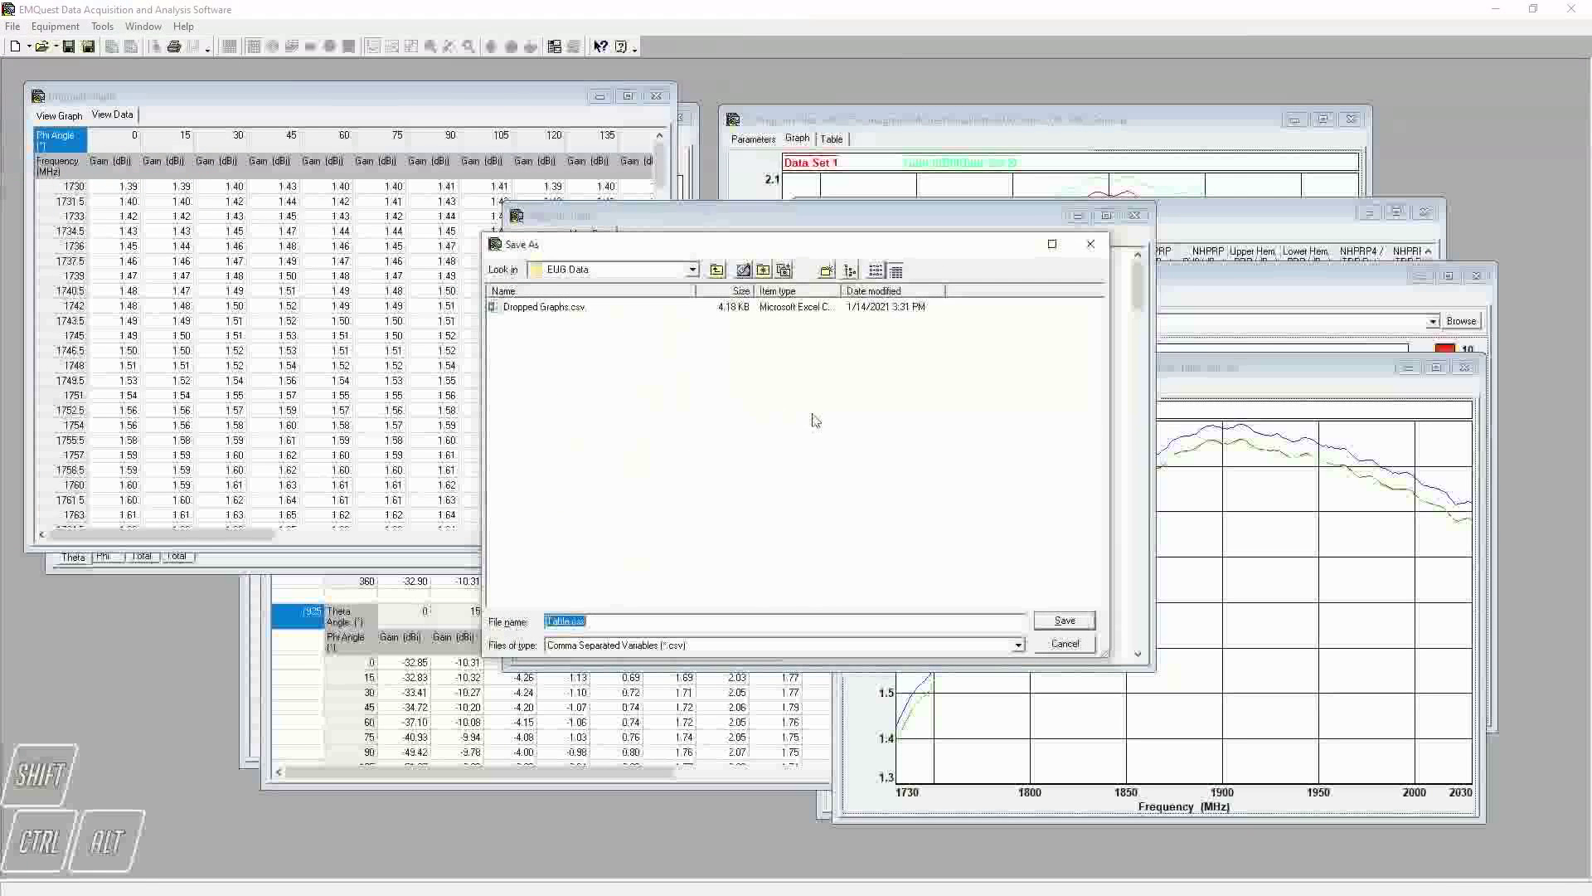
left_click(535, 308)
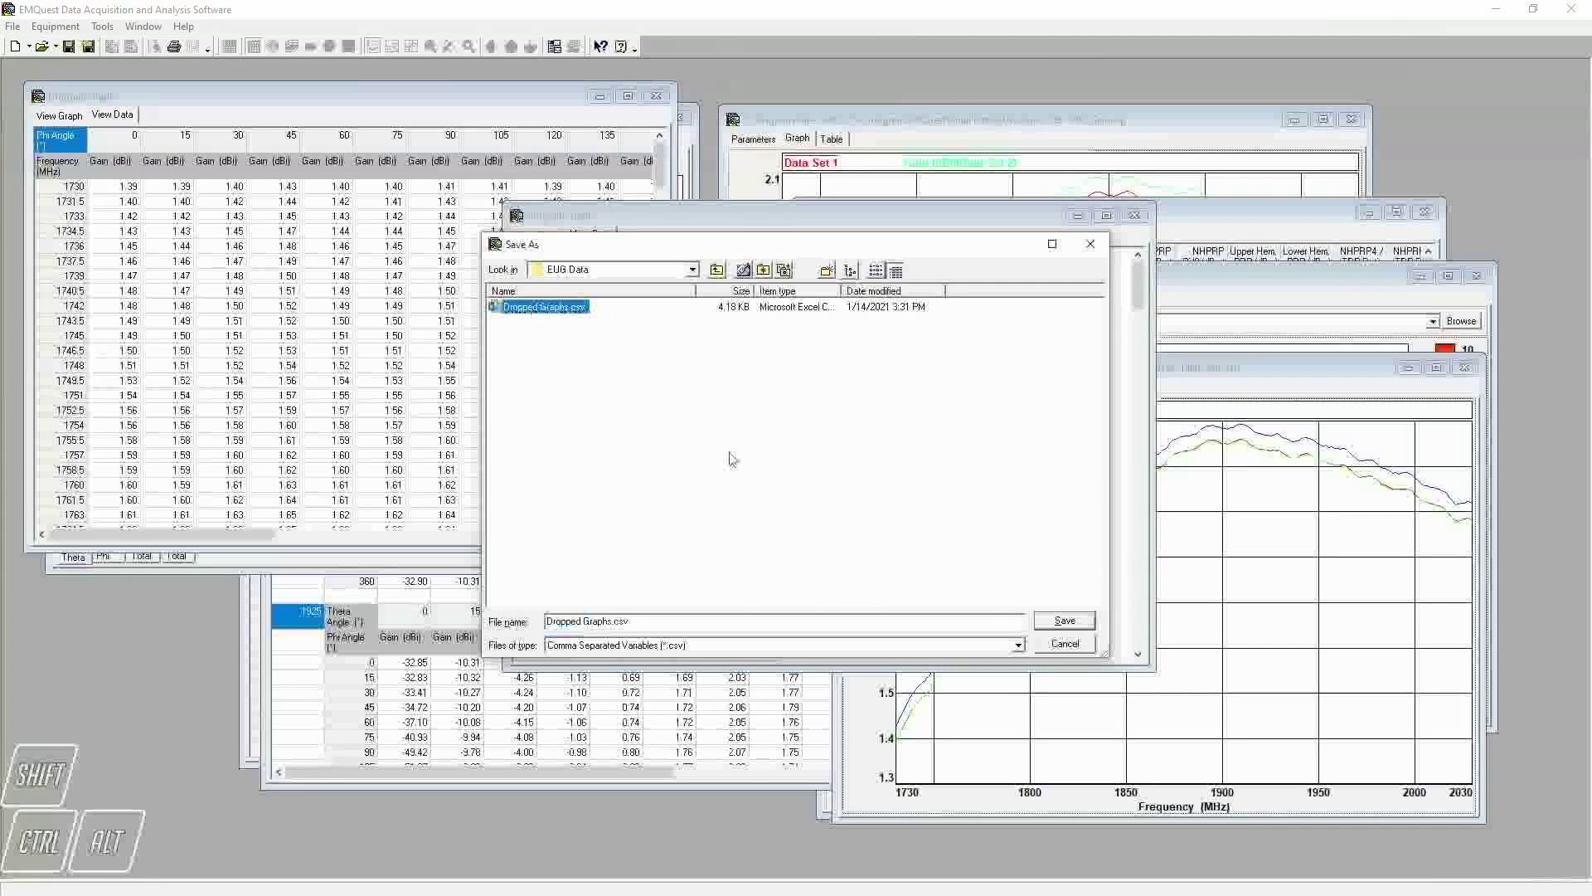
left_click(1058, 624)
left_click(762, 478)
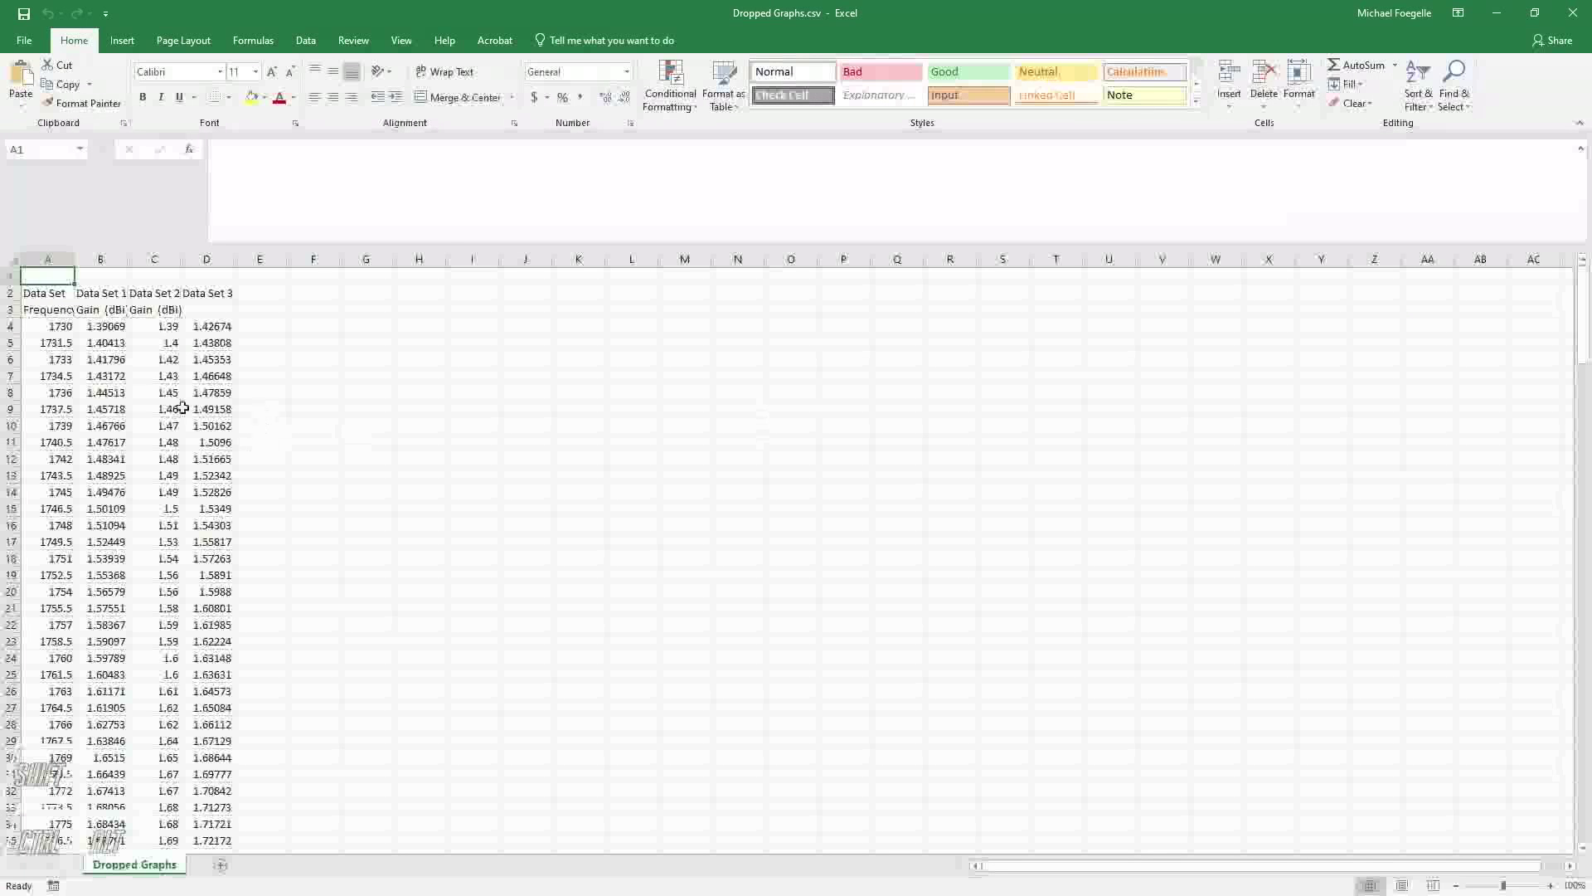
Inspect the frequency and gain columns of the exported Dropped Graphs.csv in Excel and close the workbook.
left_click(40, 327)
left_click(42, 394)
left_click(107, 459)
left_click(176, 470)
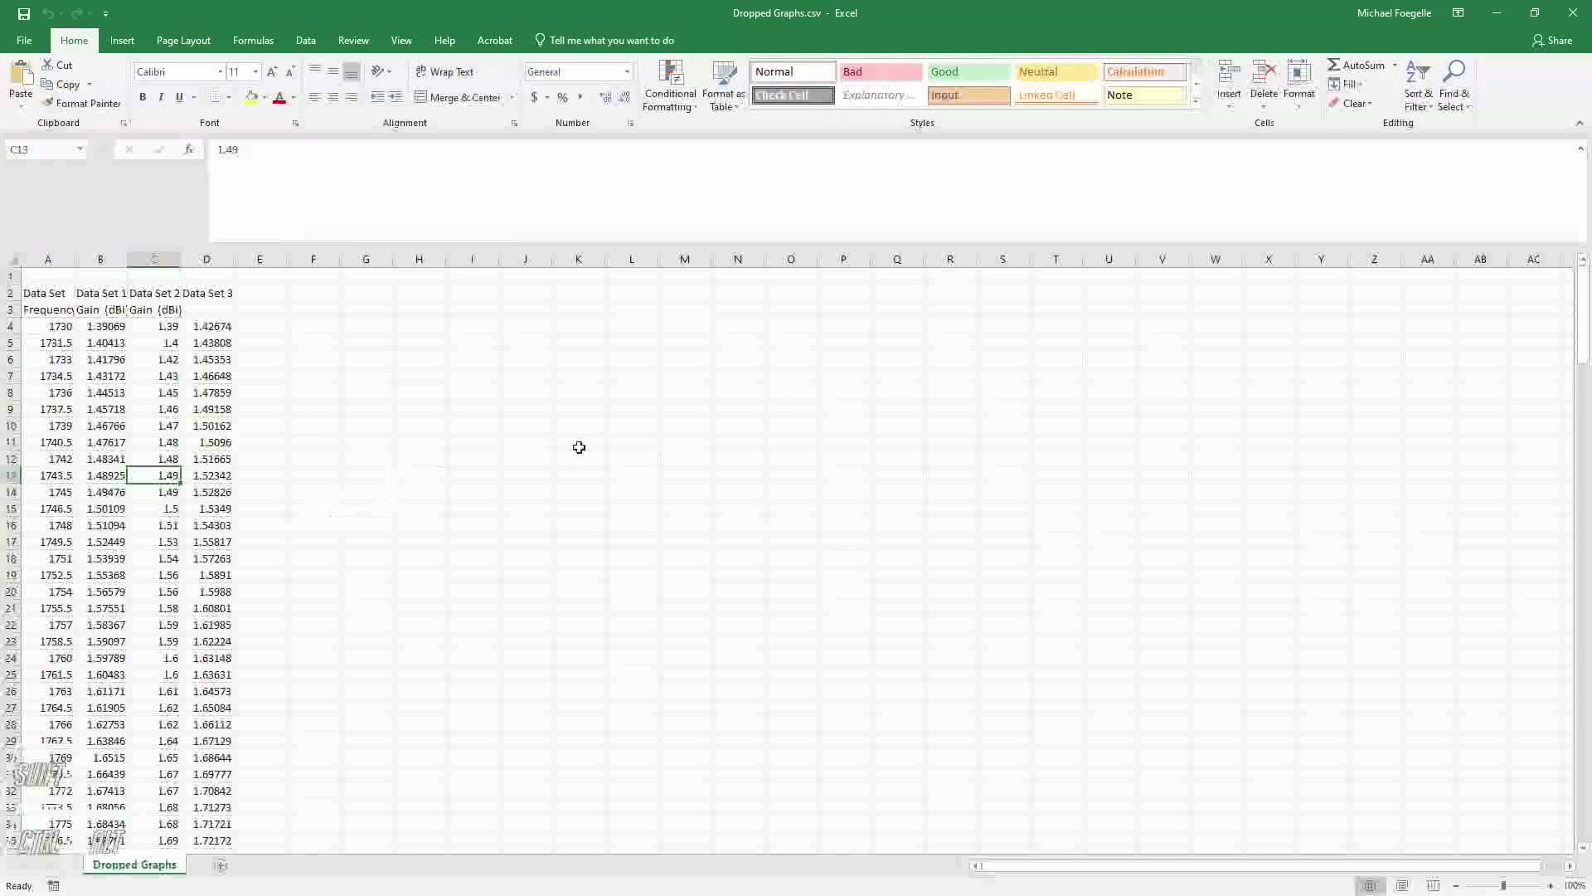
left_click(1573, 14)
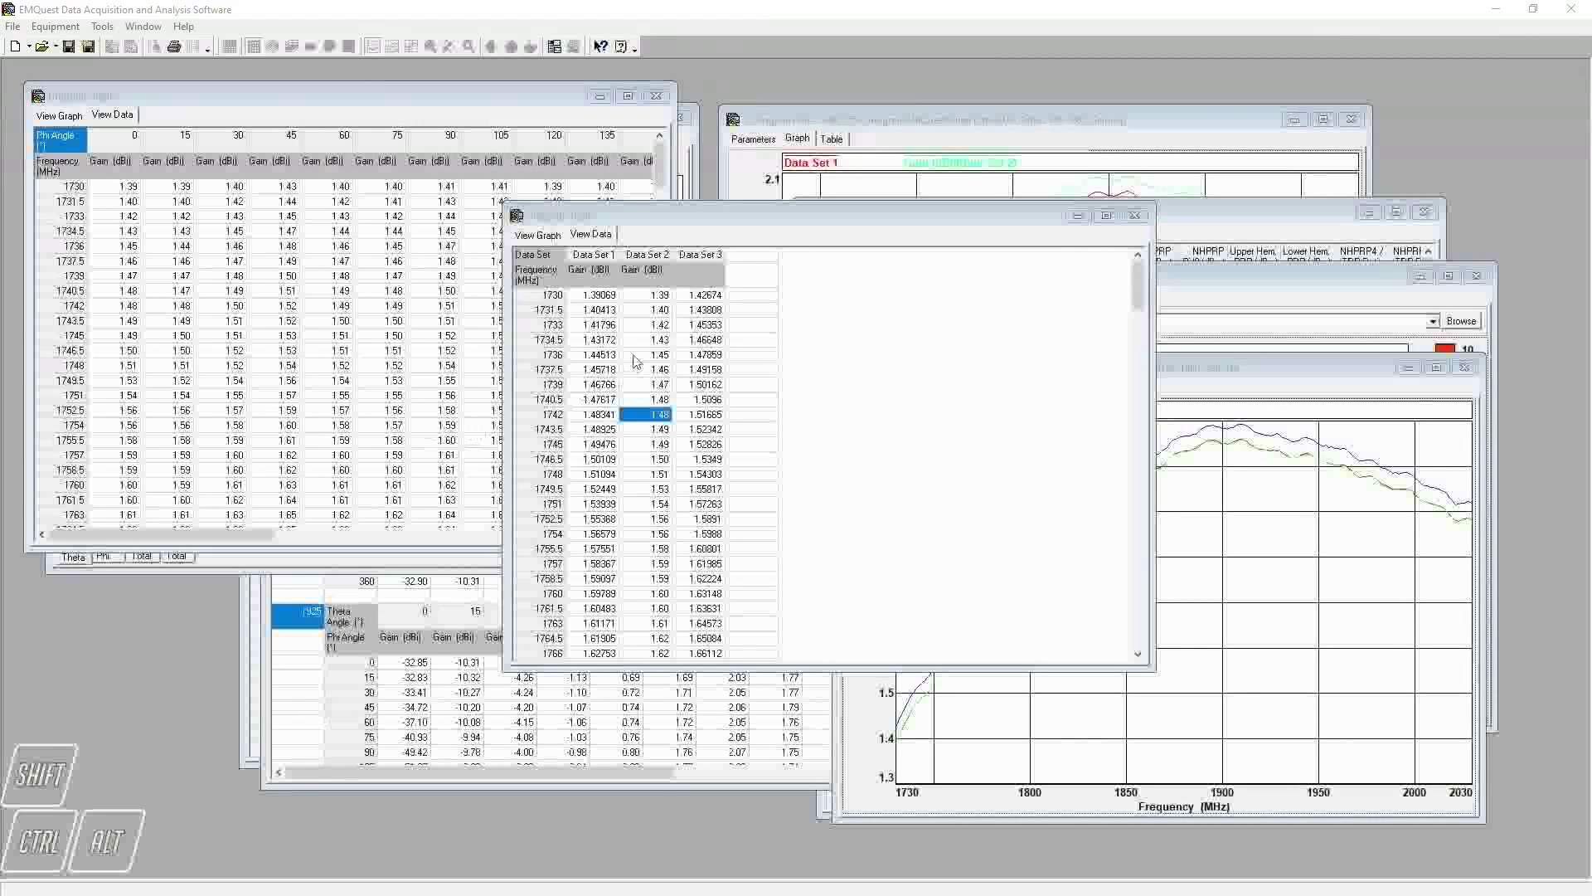
Return to the overlay graph and save it as an EMQuest data file named Dropped Graph.
left_click(557, 237)
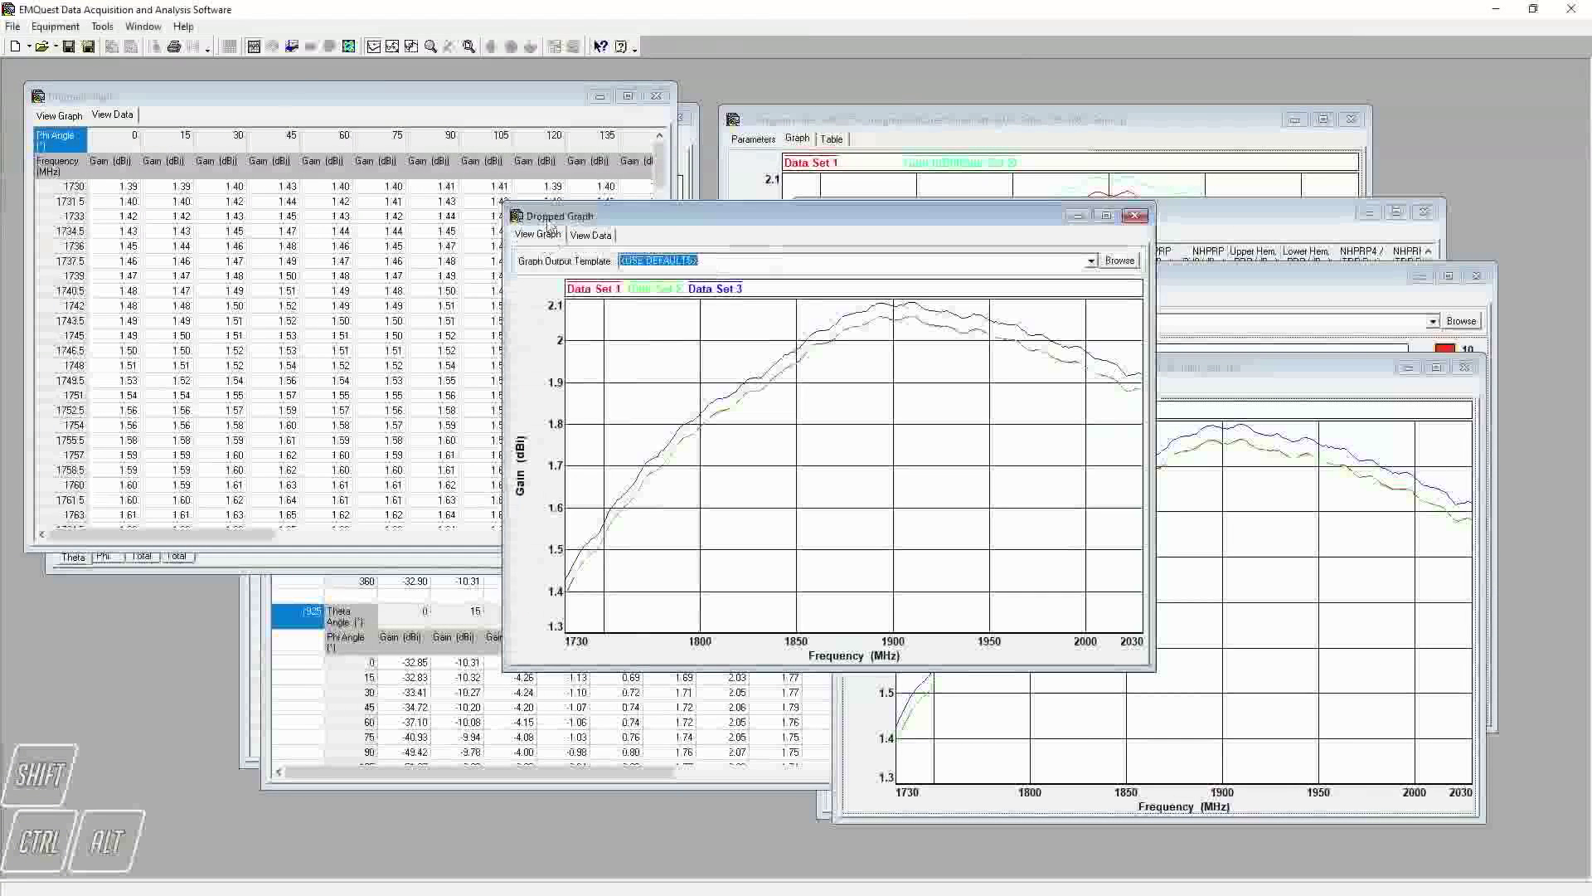
left_click(18, 24)
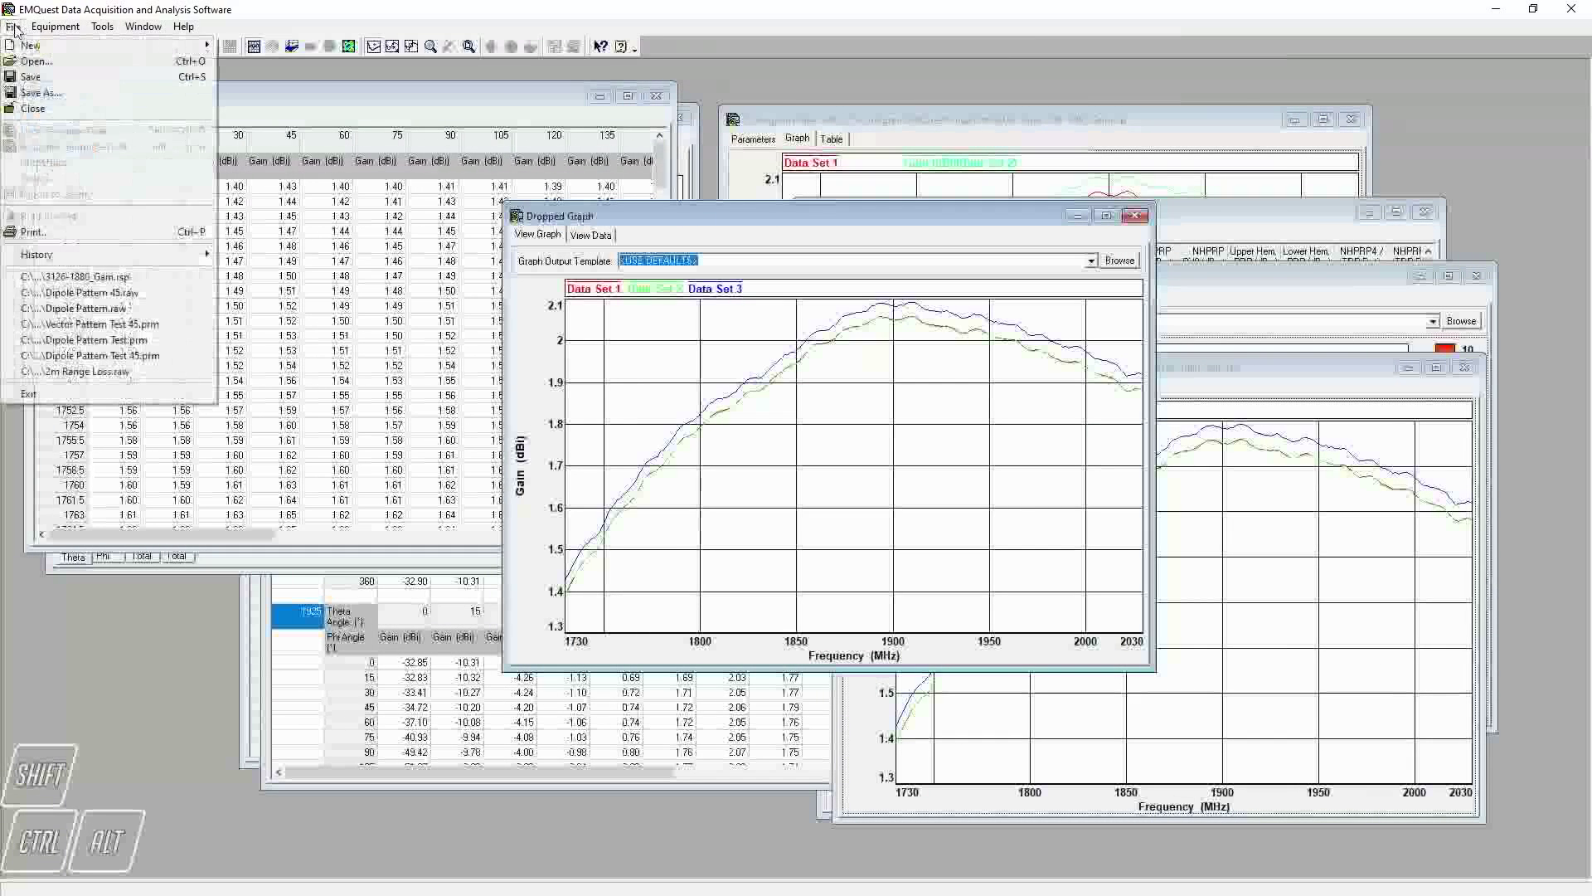
left_click(38, 92)
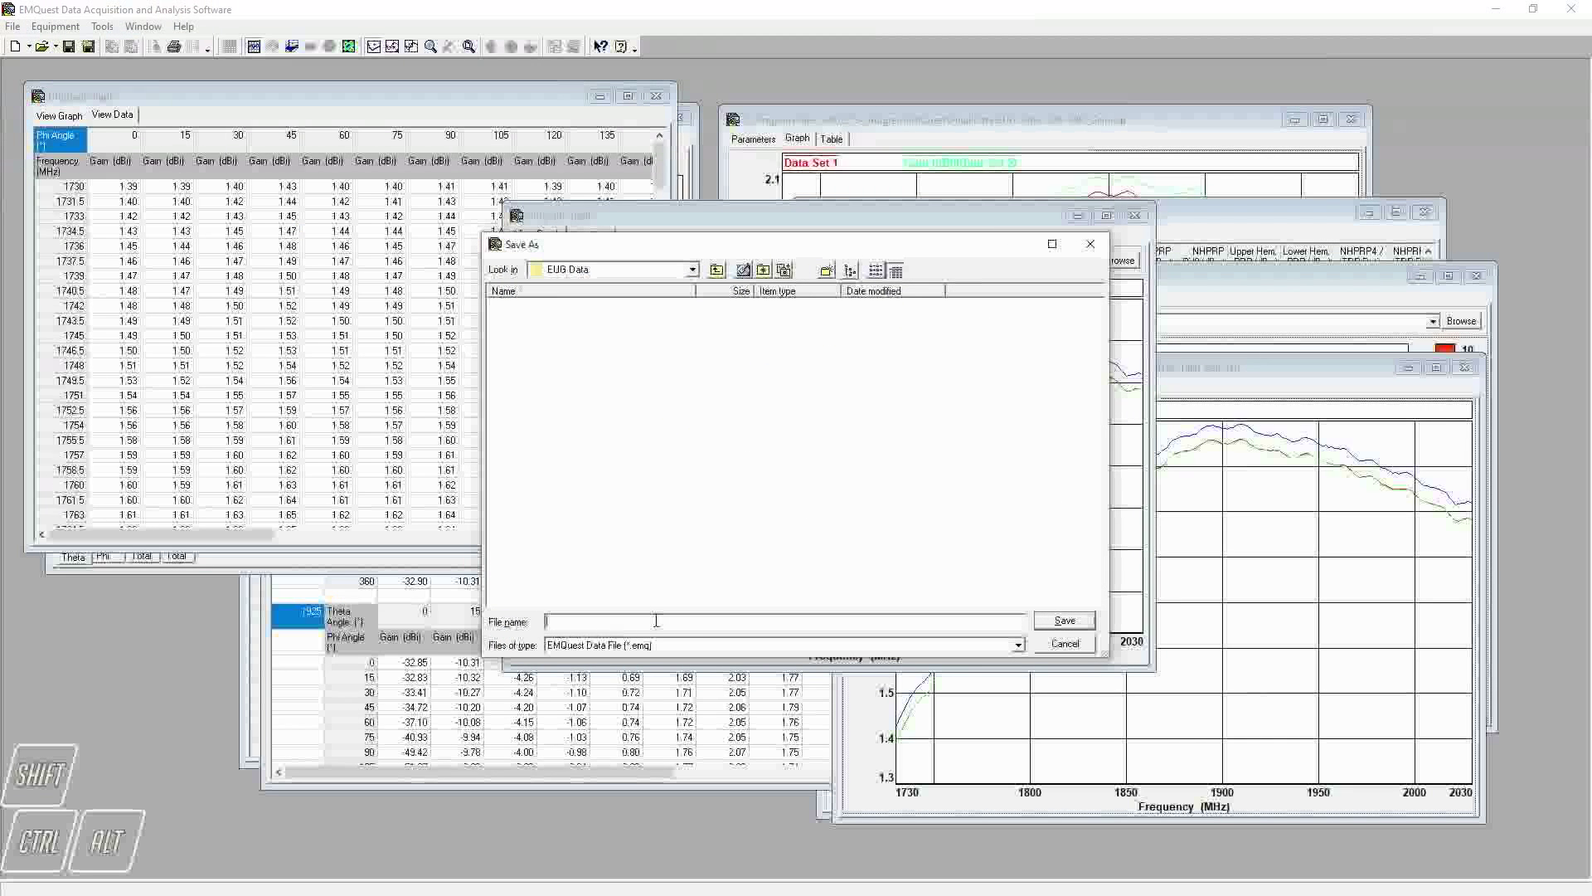
type("Dropped Graph")
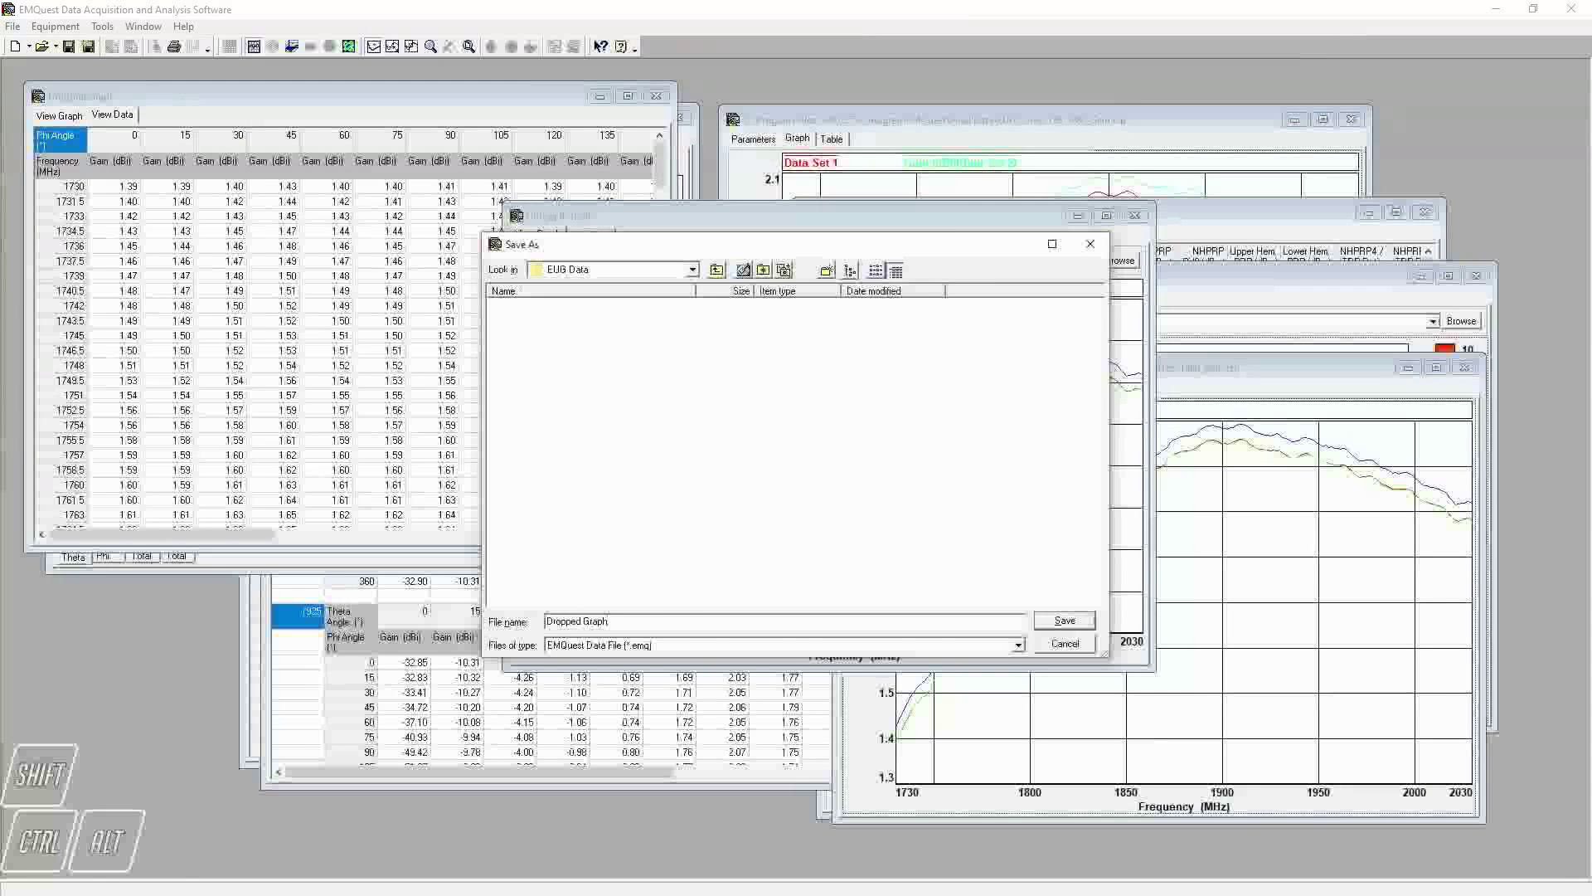
key("Return")
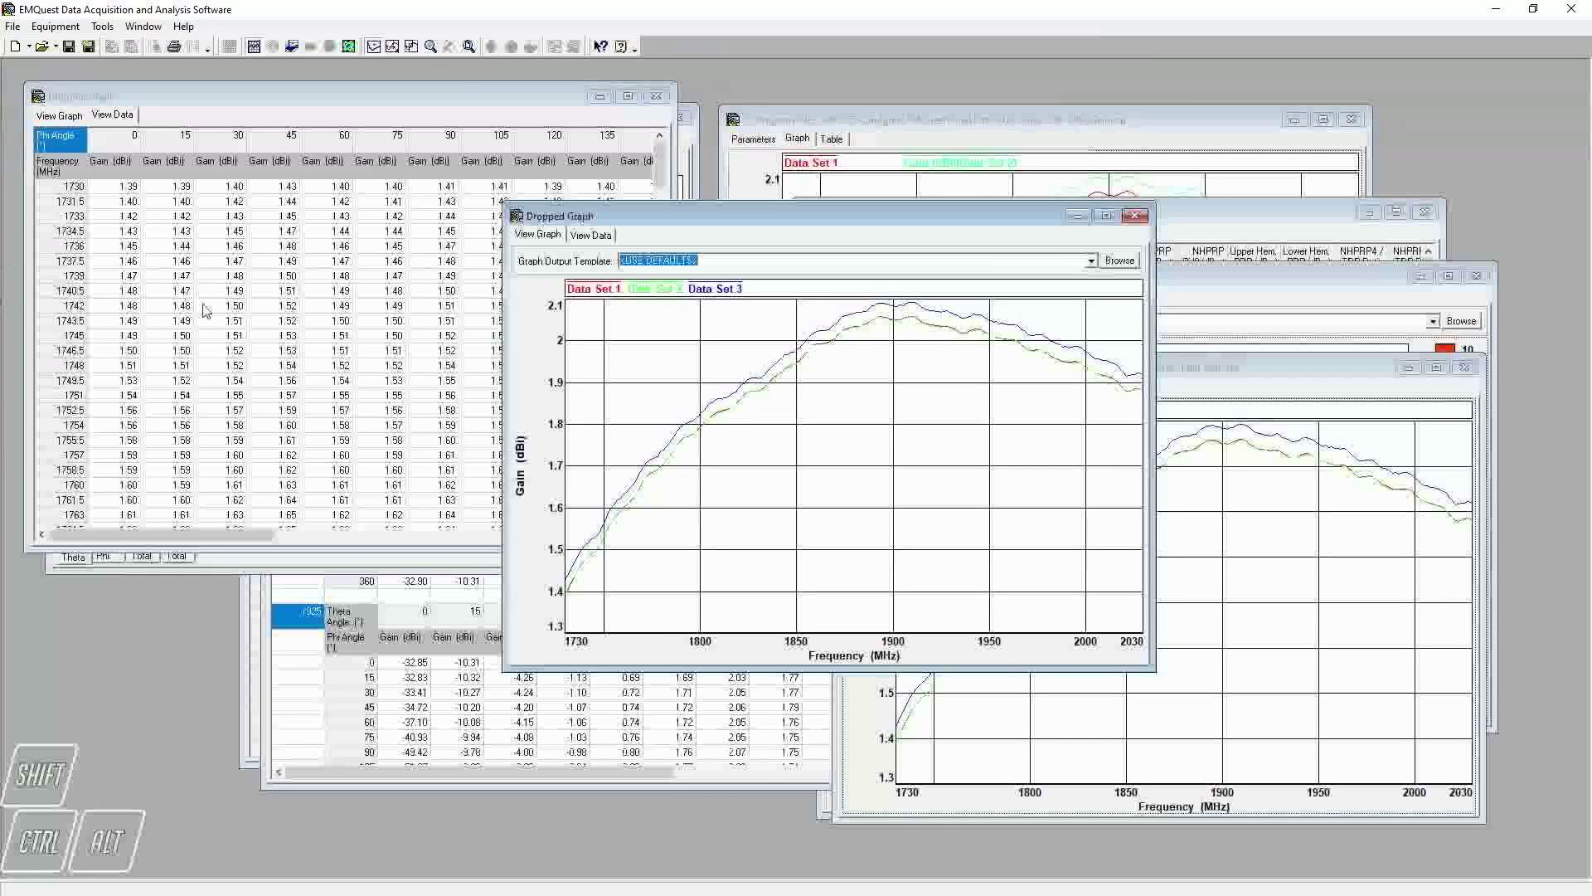
View the dropped graph's data table and open the Graph Tabular Data tool, moving its window clear of the table.
left_click(593, 234)
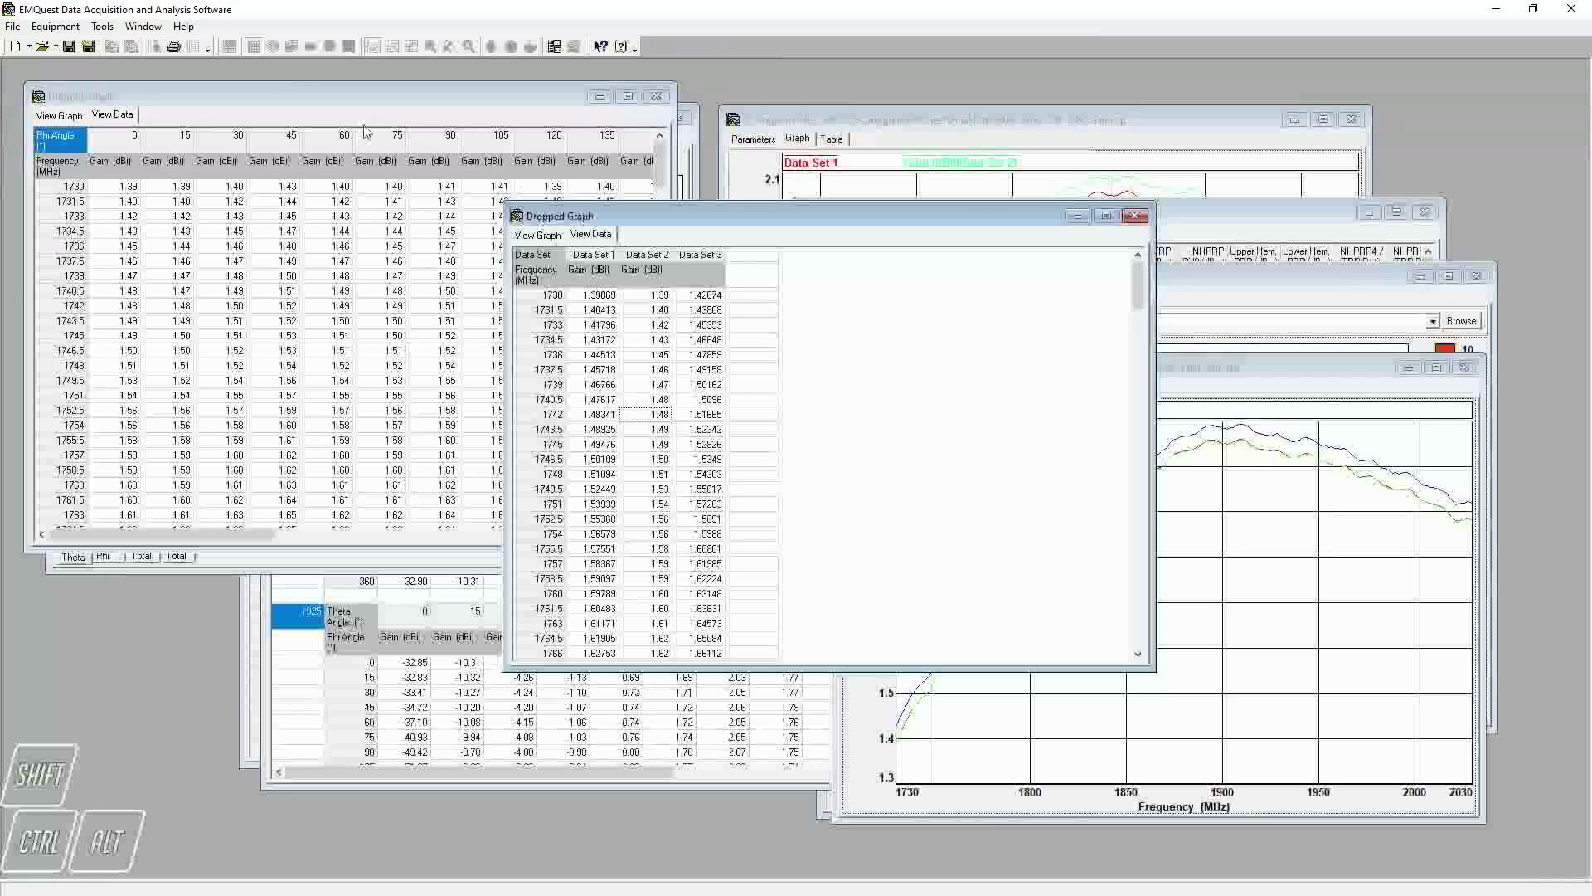
left_click(104, 27)
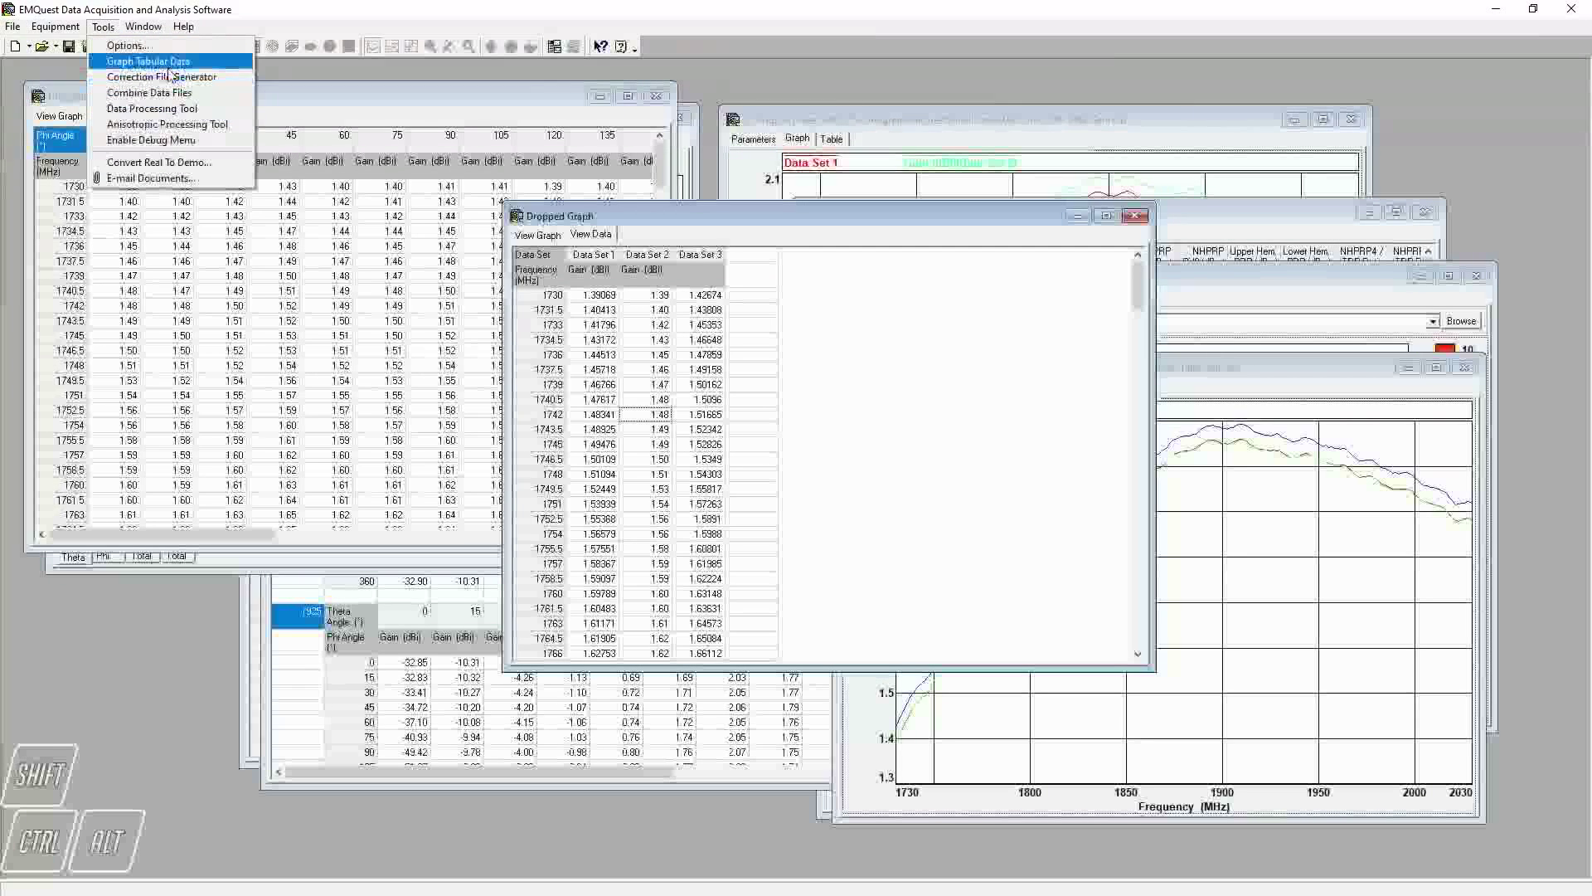
left_click(149, 61)
left_click_drag(483, 155, 483, 329)
Copy the dropped graph's three-column table from the header down to 1817 MHz and paste it into the tabular data tool's grid.
left_click(711, 239)
left_click_drag(531, 254, 681, 654)
key("ctrl+c")
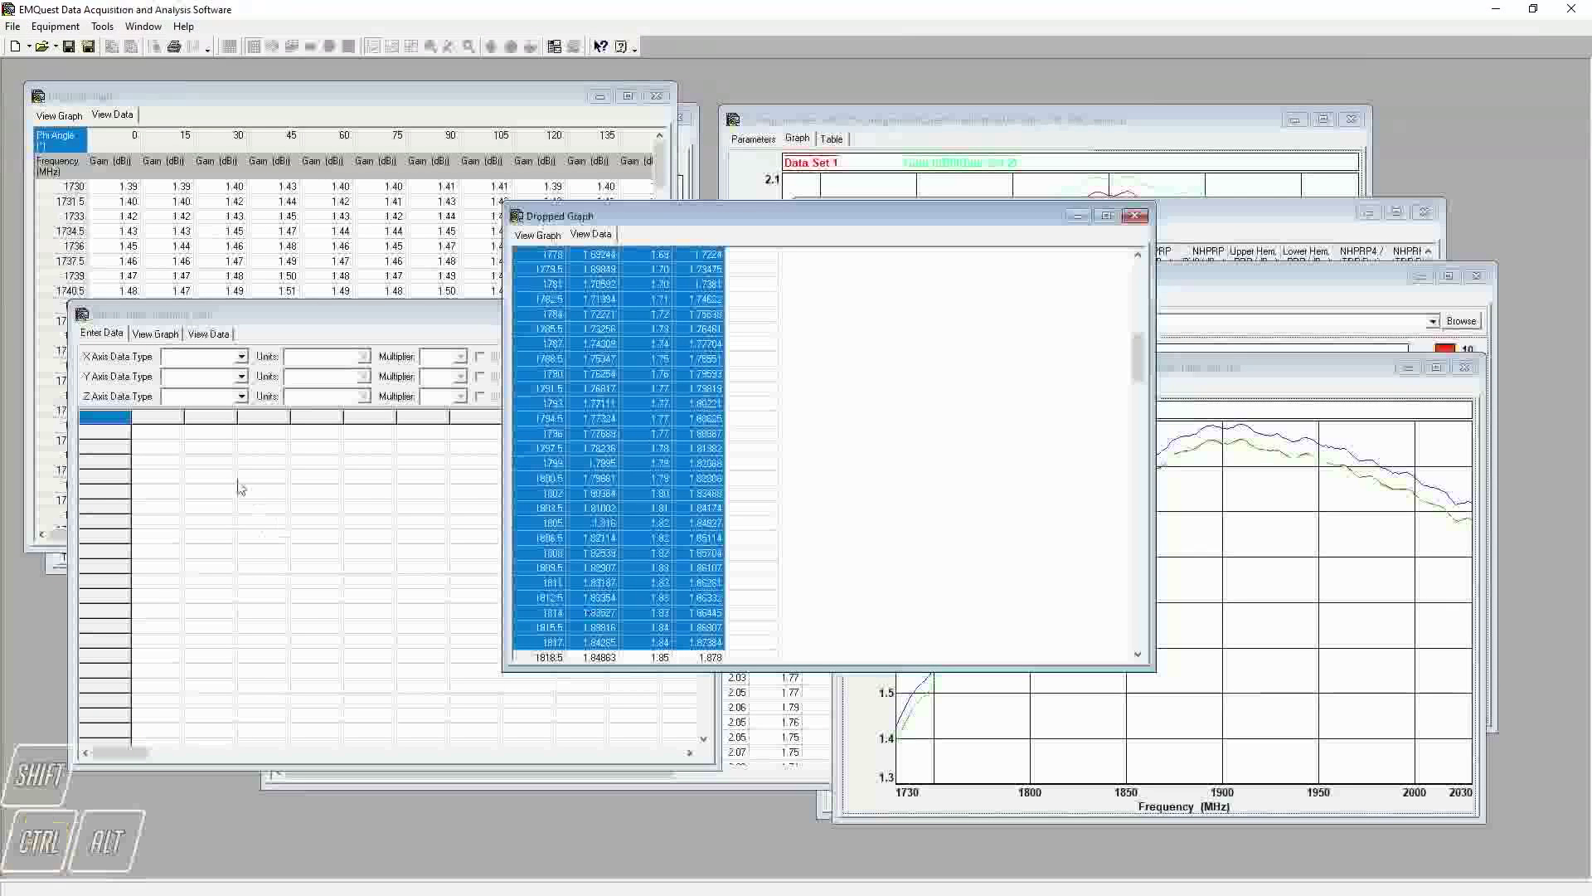
left_click(170, 433)
key("ctrl+v")
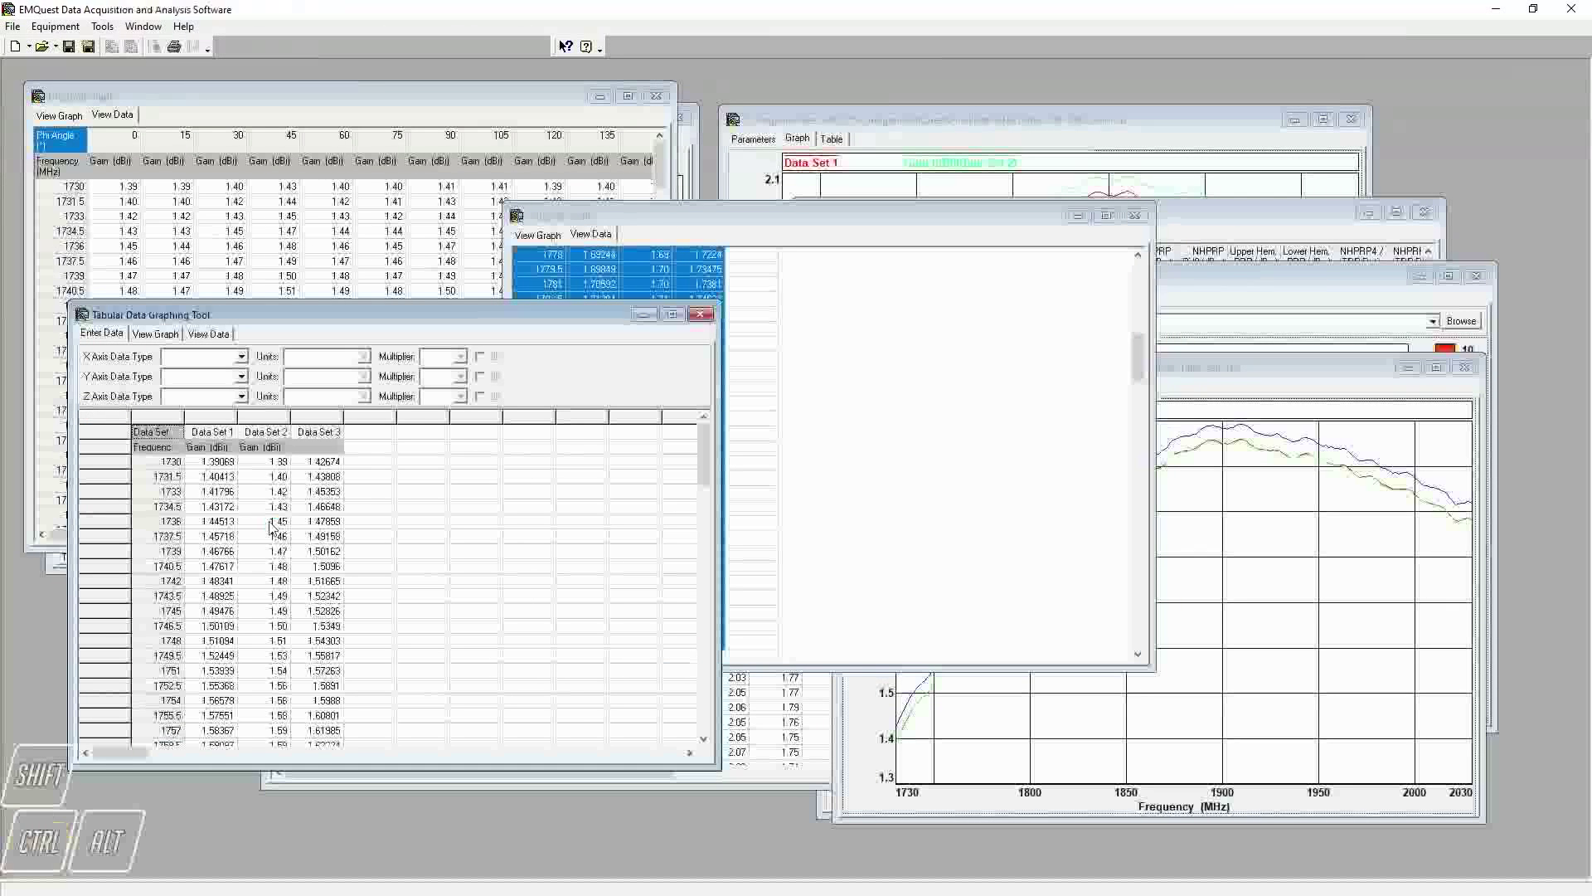
Plot the pasted tabular data, copy its traces into a new graph window, and view that window's data table.
left_click(157, 334)
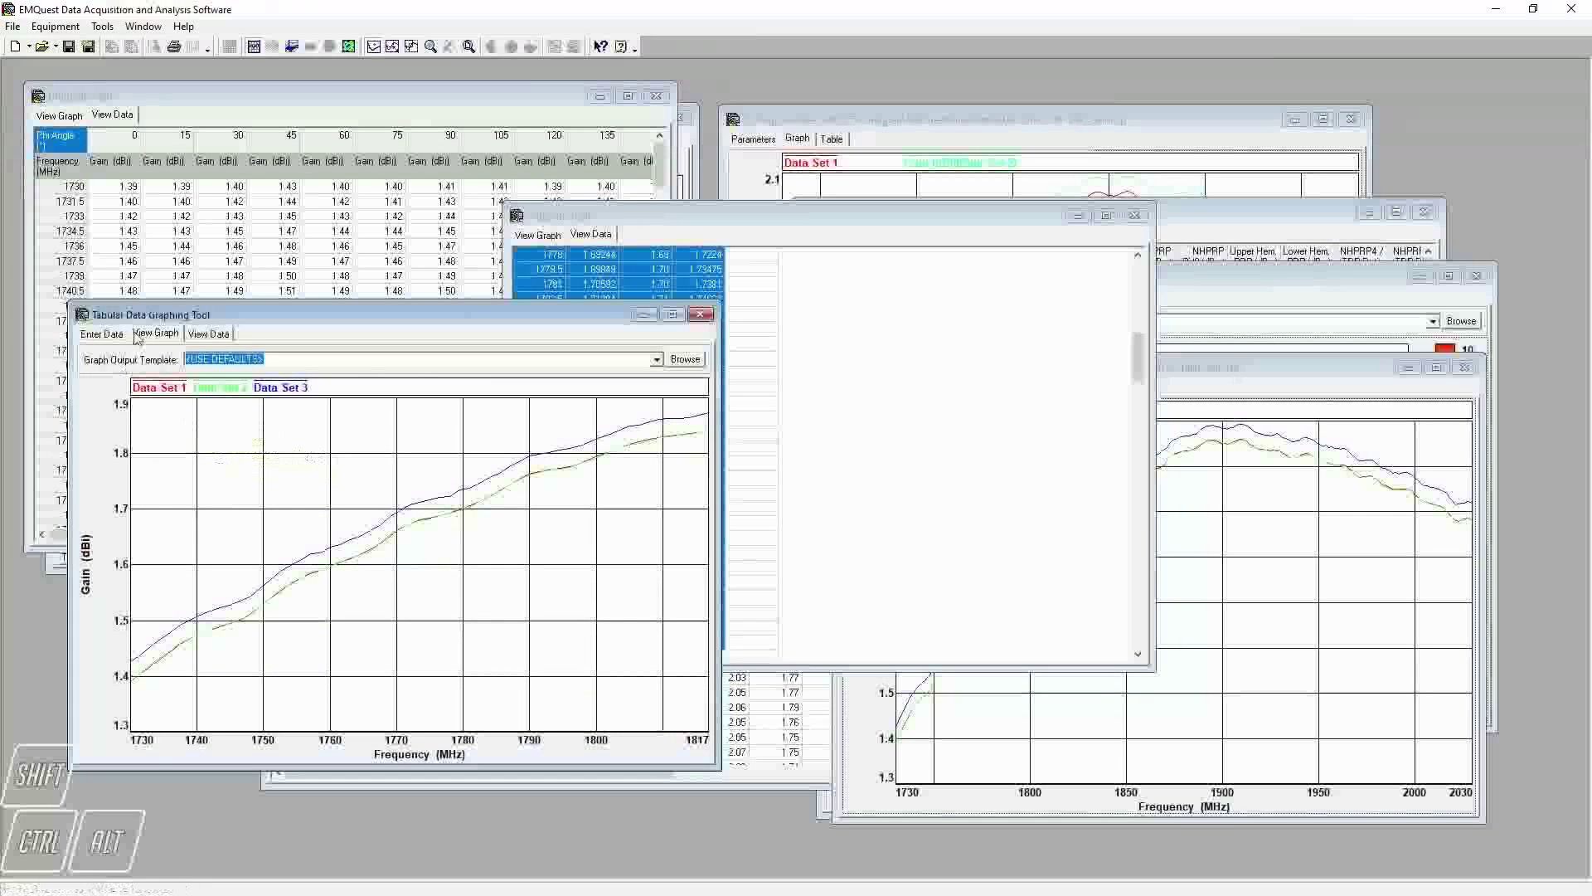
left_click(101, 333)
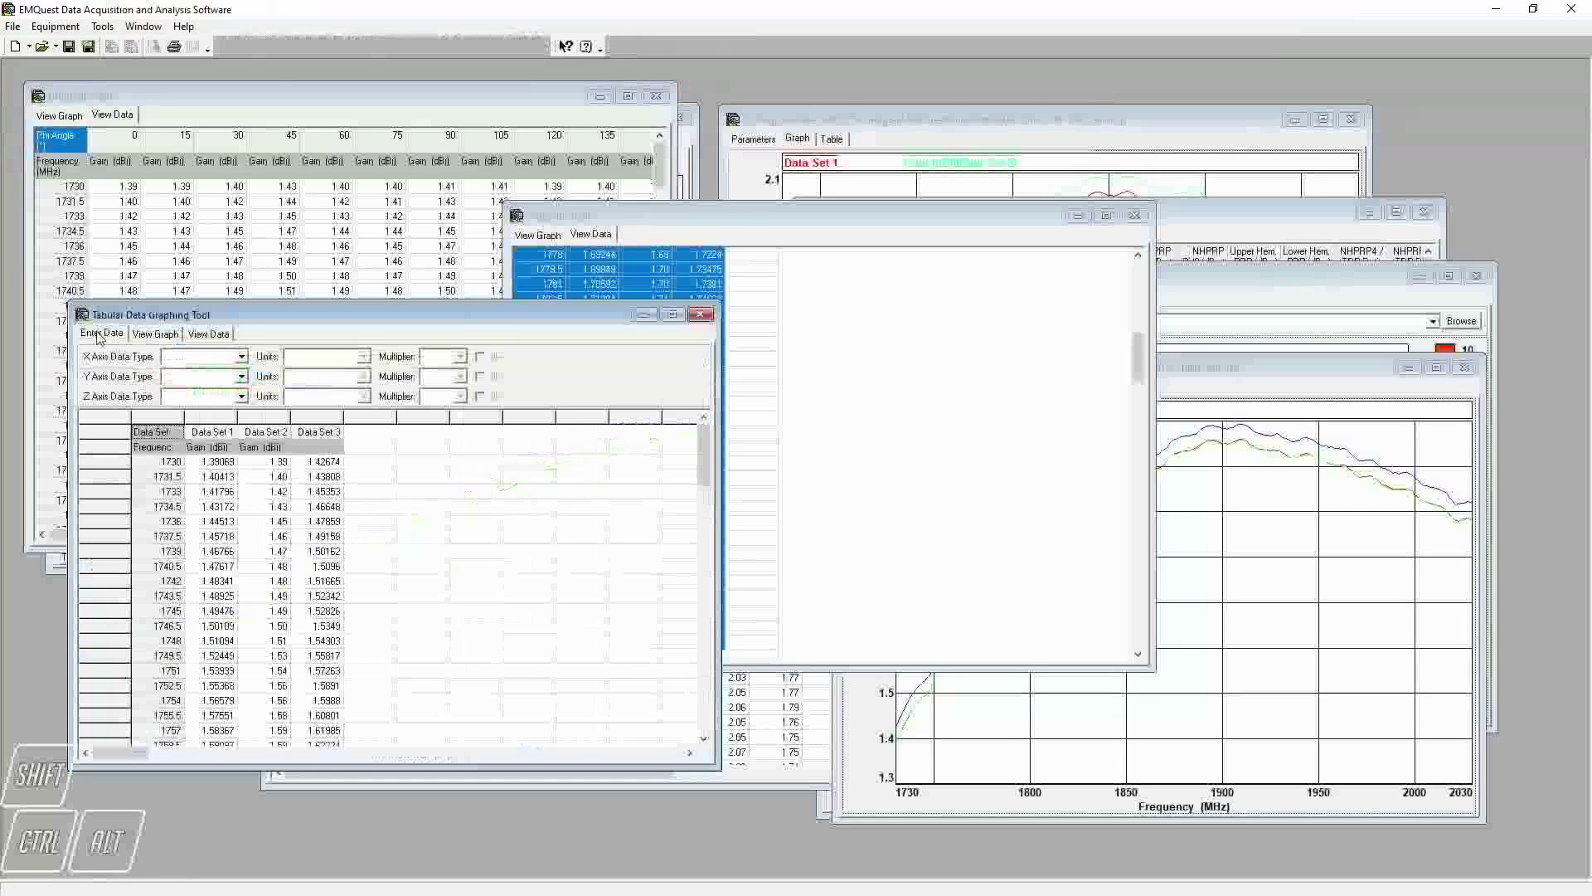
left_click(143, 333)
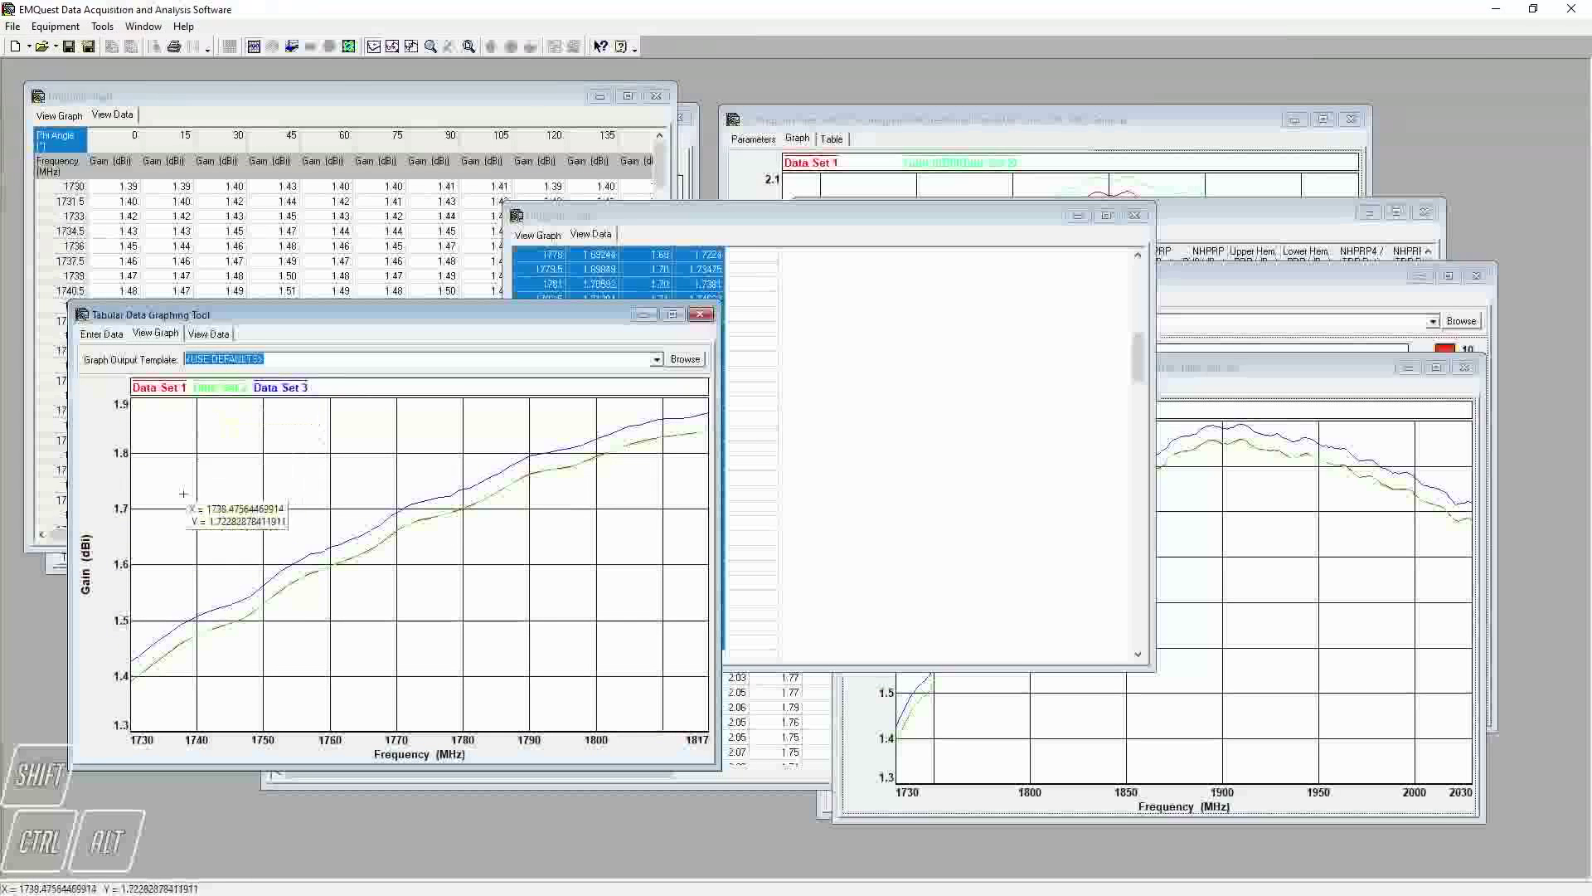
left_click_drag(207, 516, 693, 846)
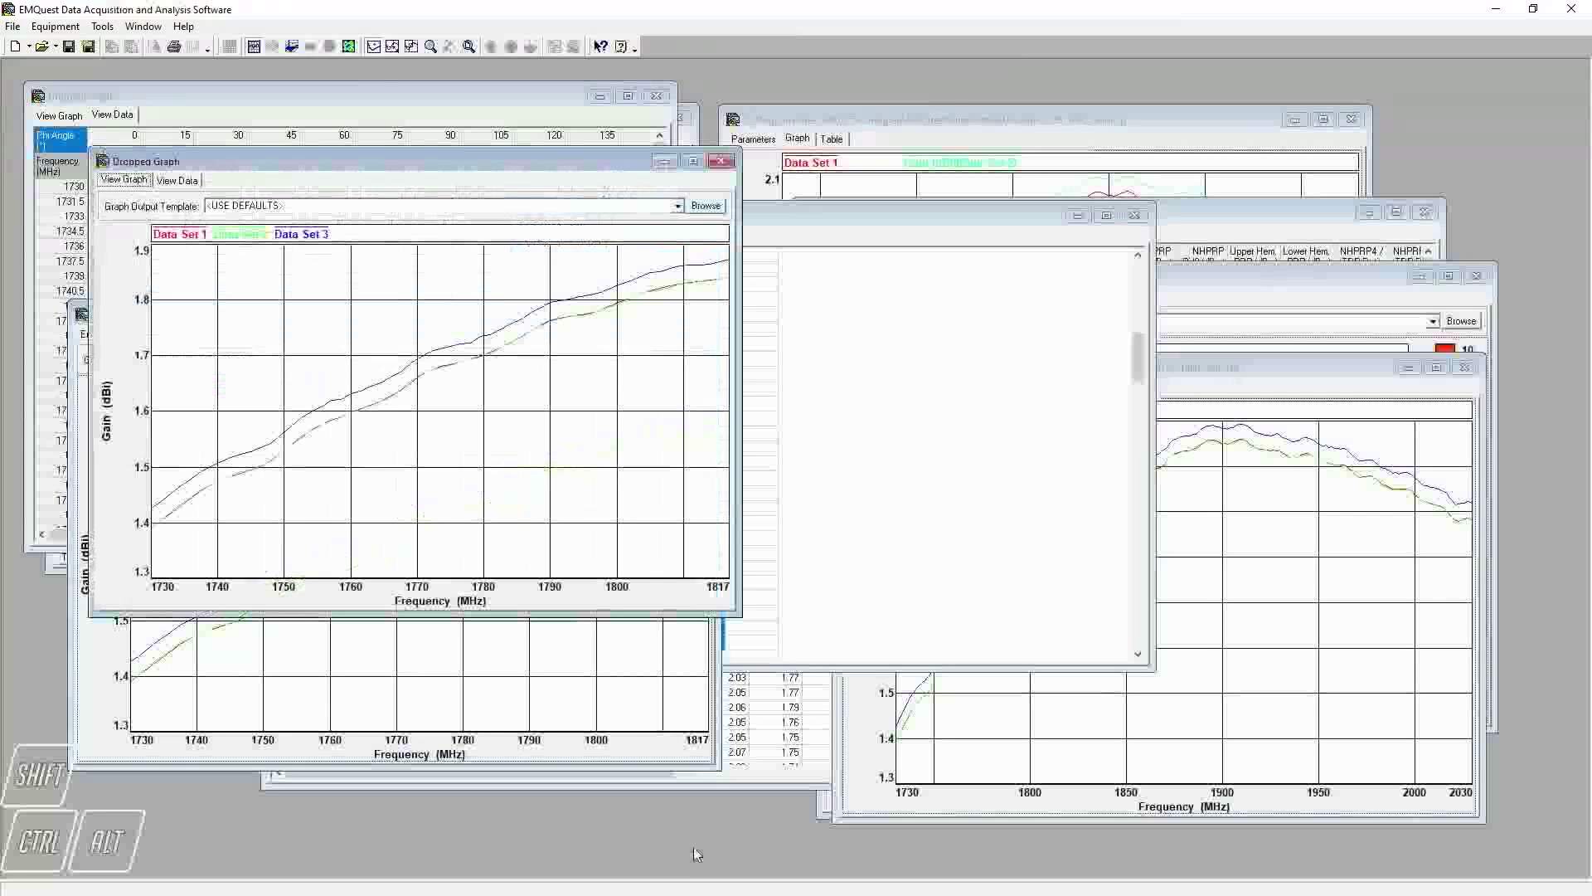
left_click(179, 180)
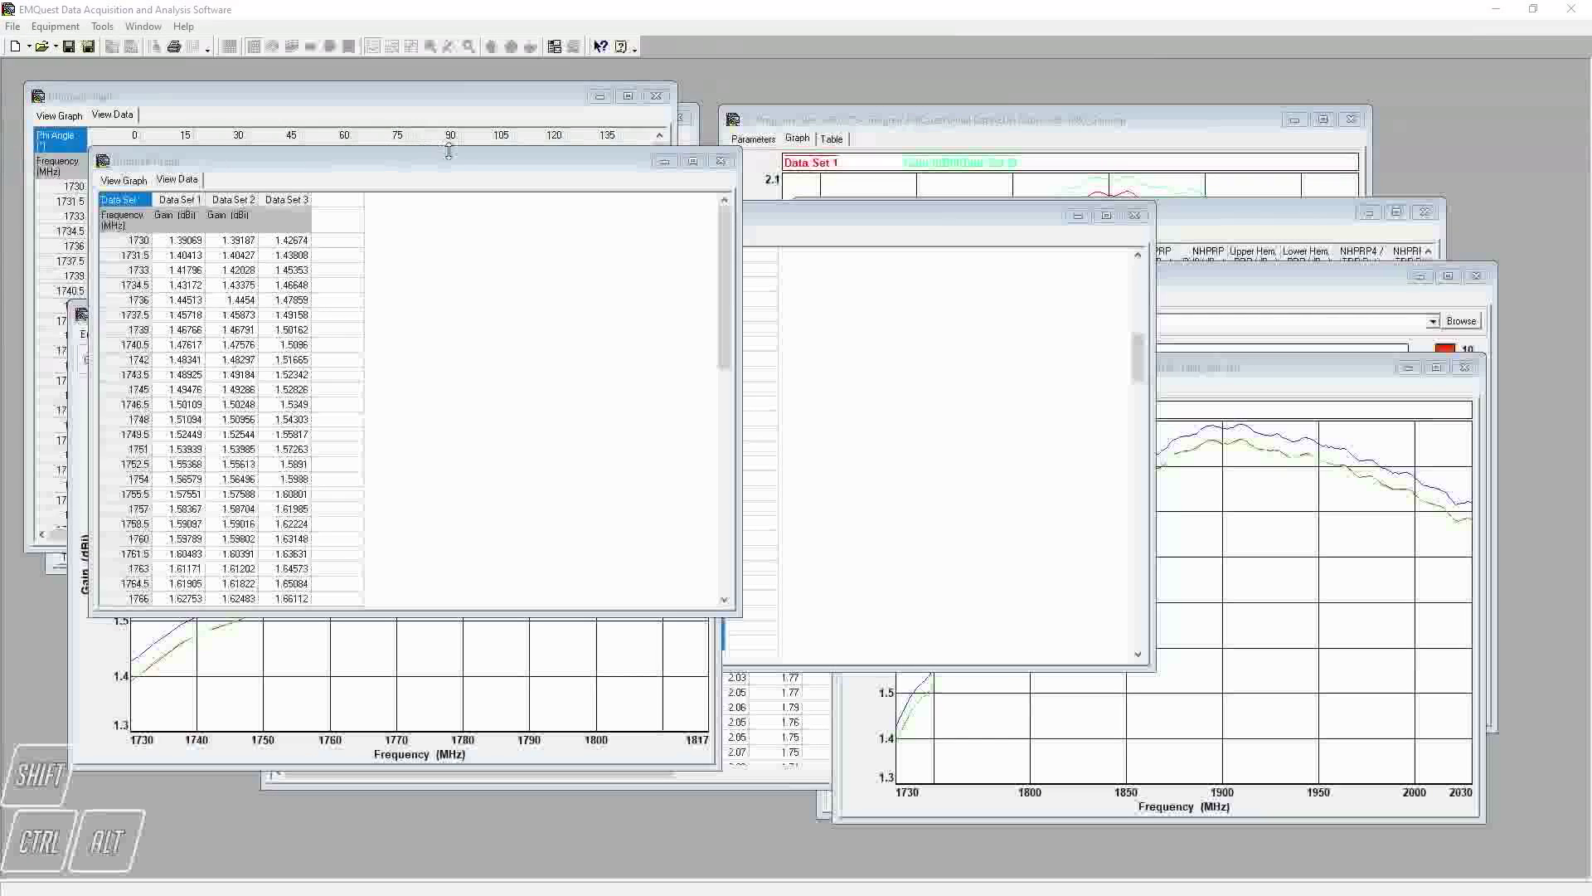
Close all open data and graph windows.
left_click(135, 27)
left_click(160, 108)
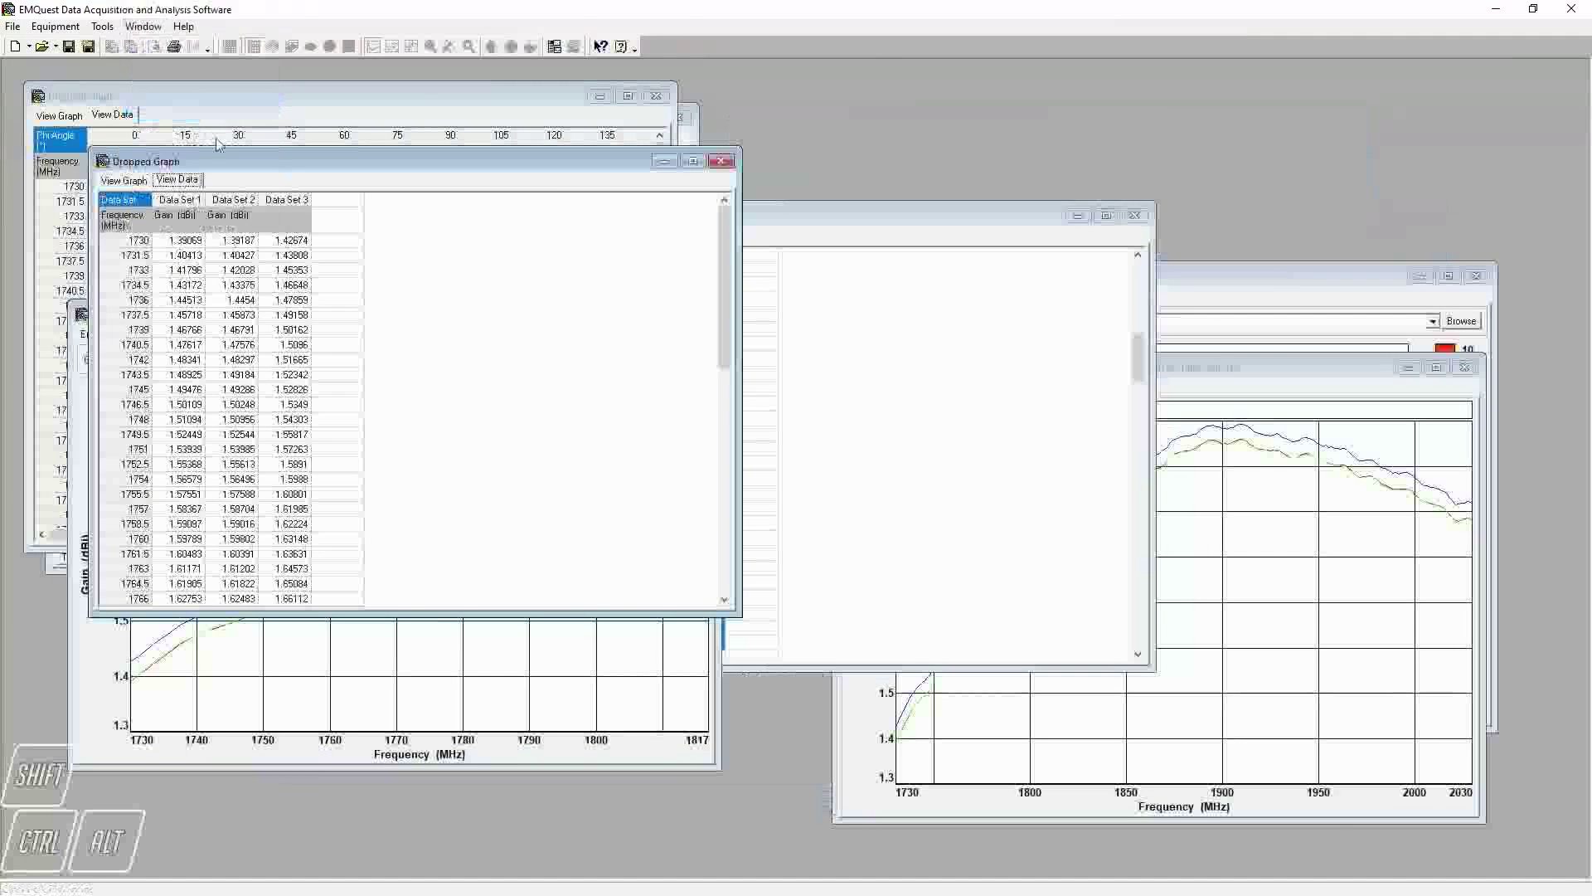
Open the recent parameter file Vector Pattern Test 45.prm in a maximized window and start its pattern measurement.
left_click(13, 26)
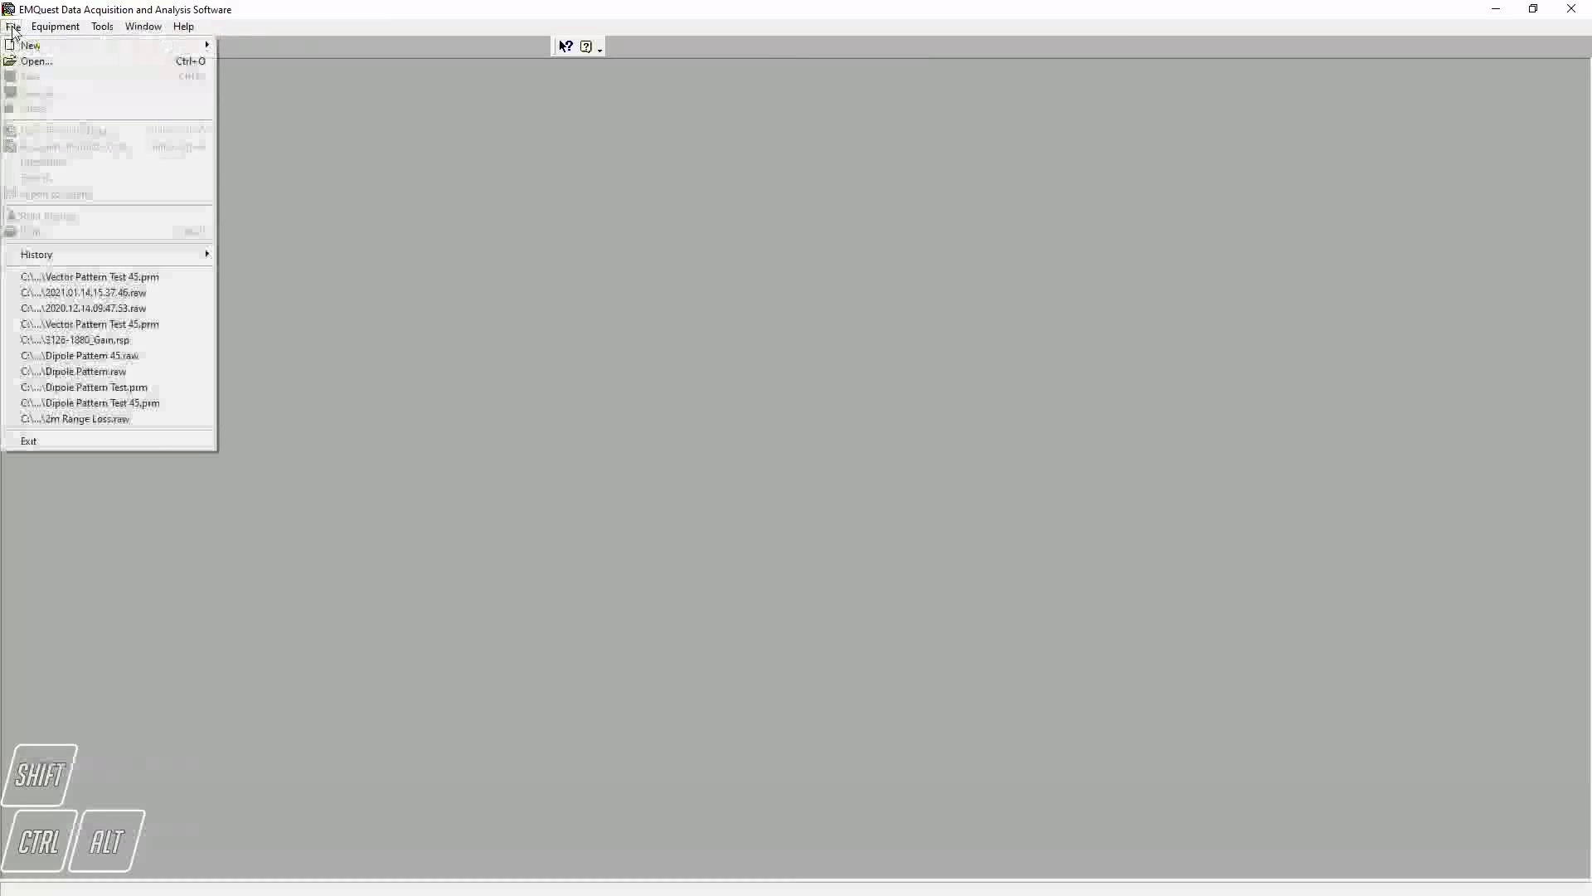
left_click(93, 278)
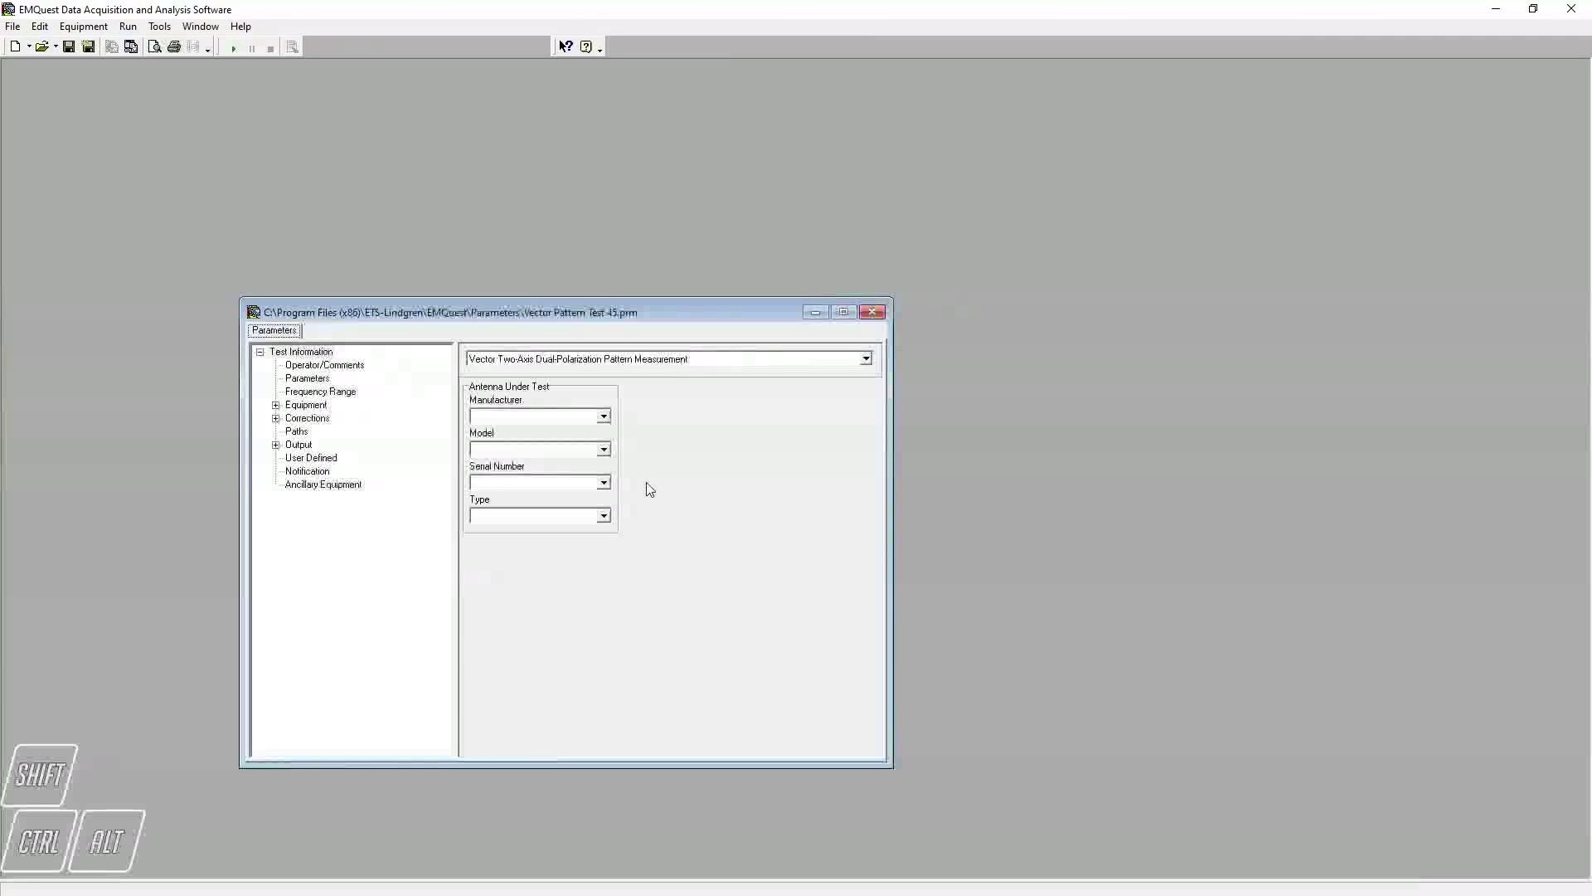
left_click(841, 313)
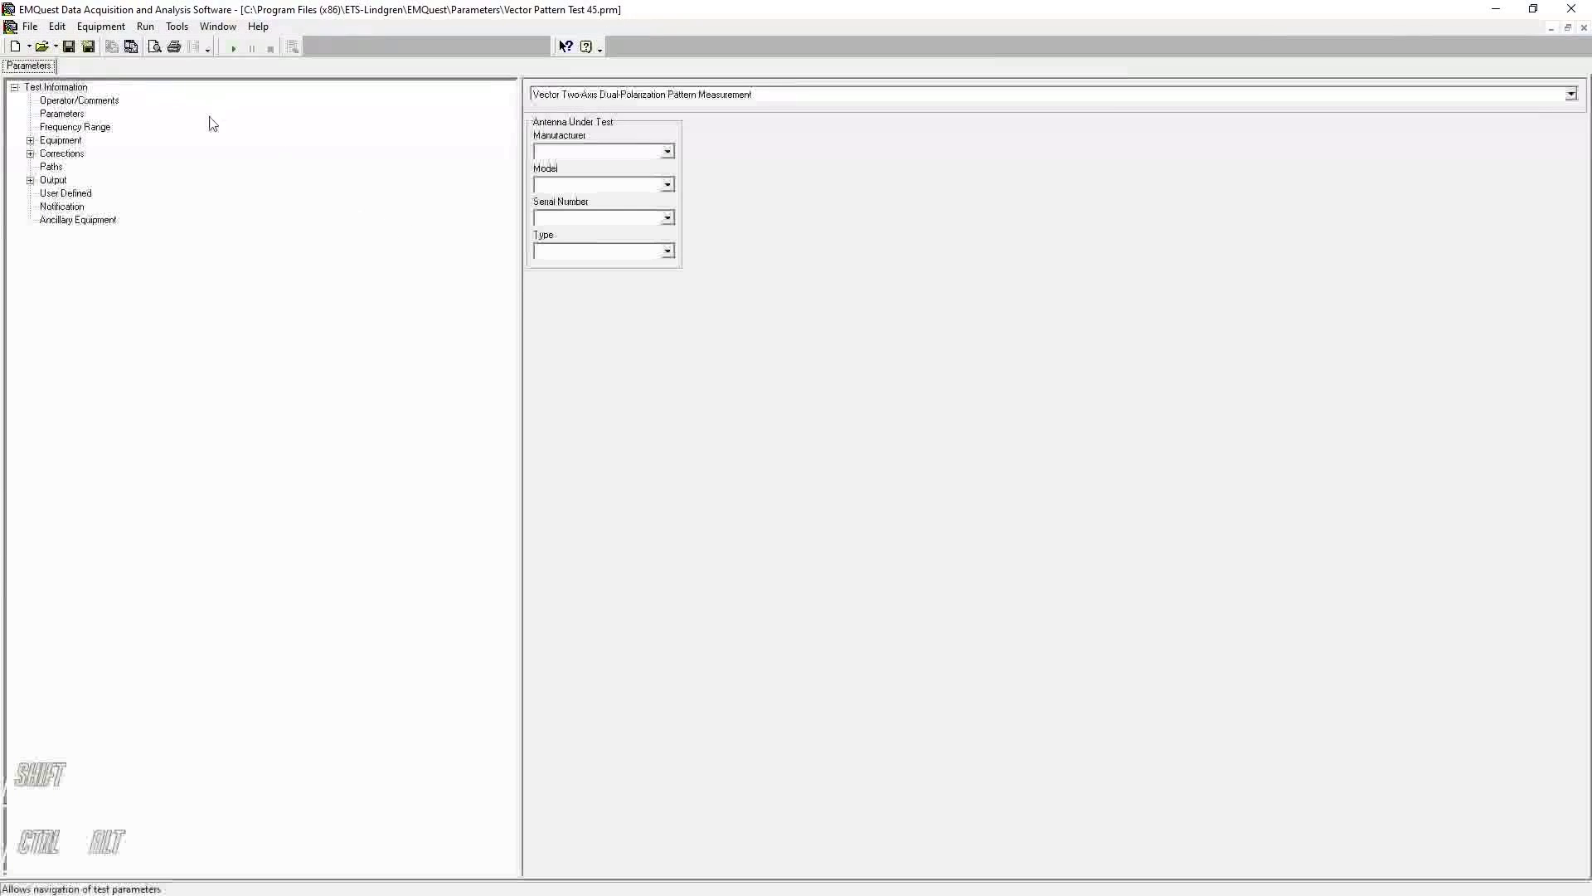
left_click(233, 48)
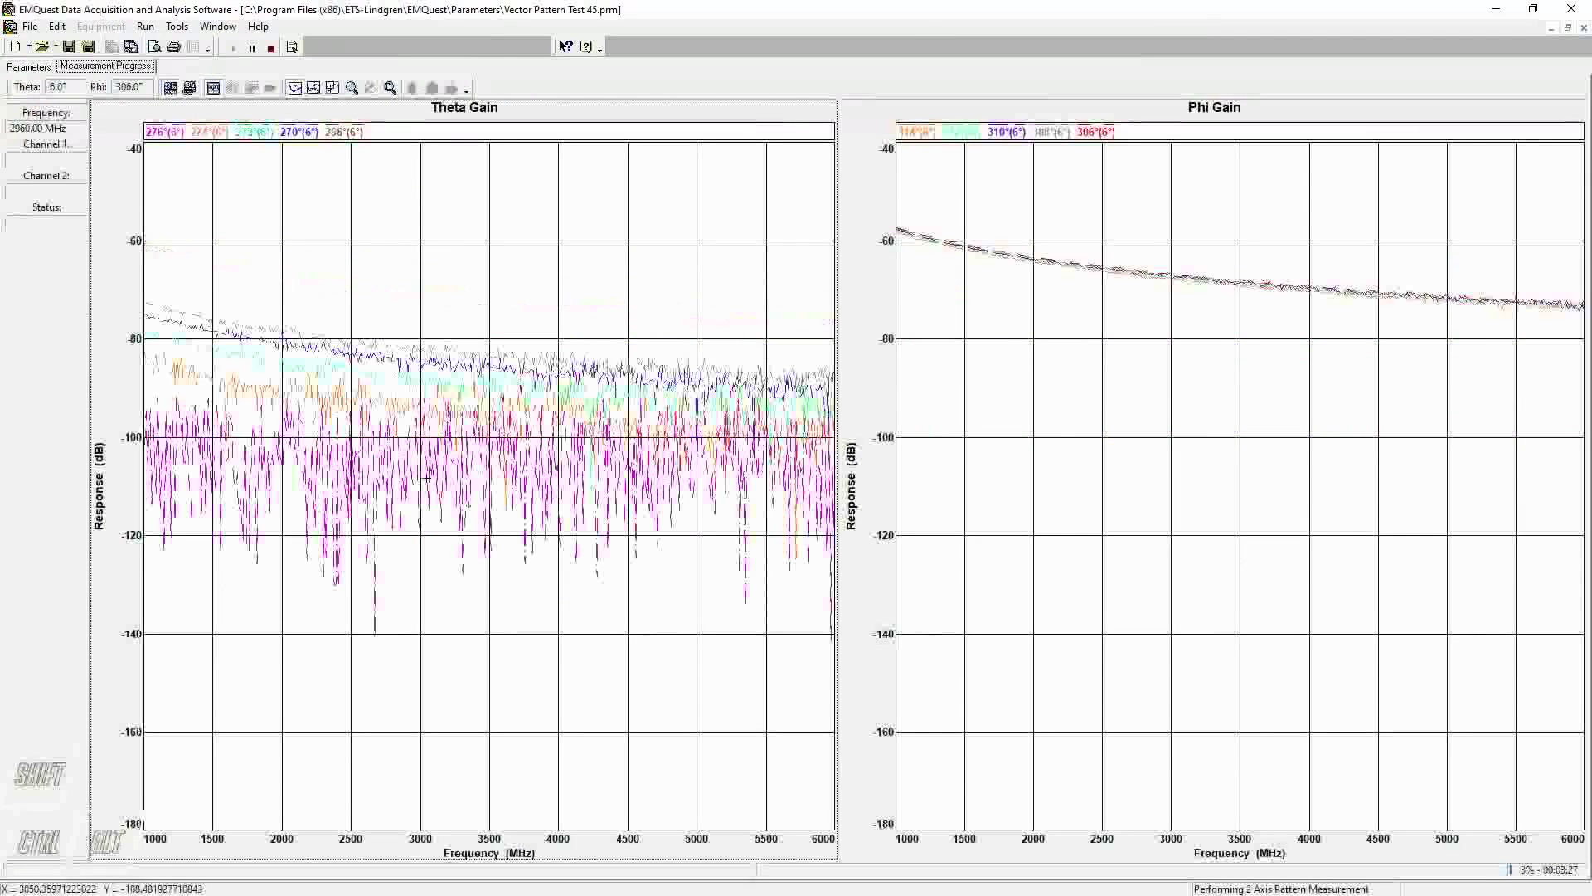
Display the Theta Gain graph's complex data as Phase while the measurement runs.
double_click(483, 470)
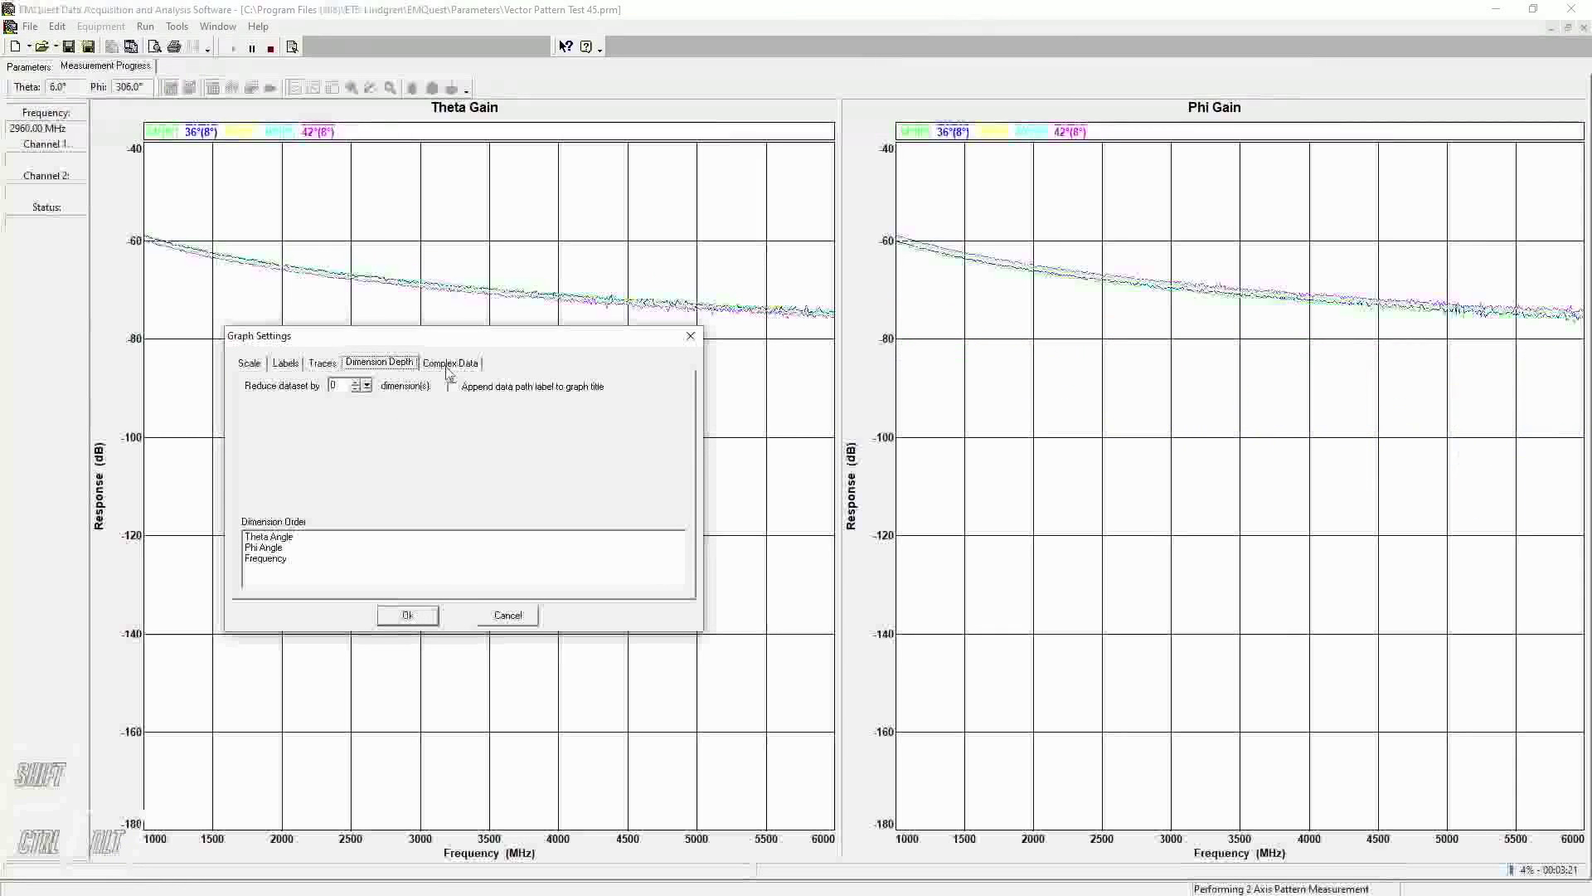
left_click(449, 365)
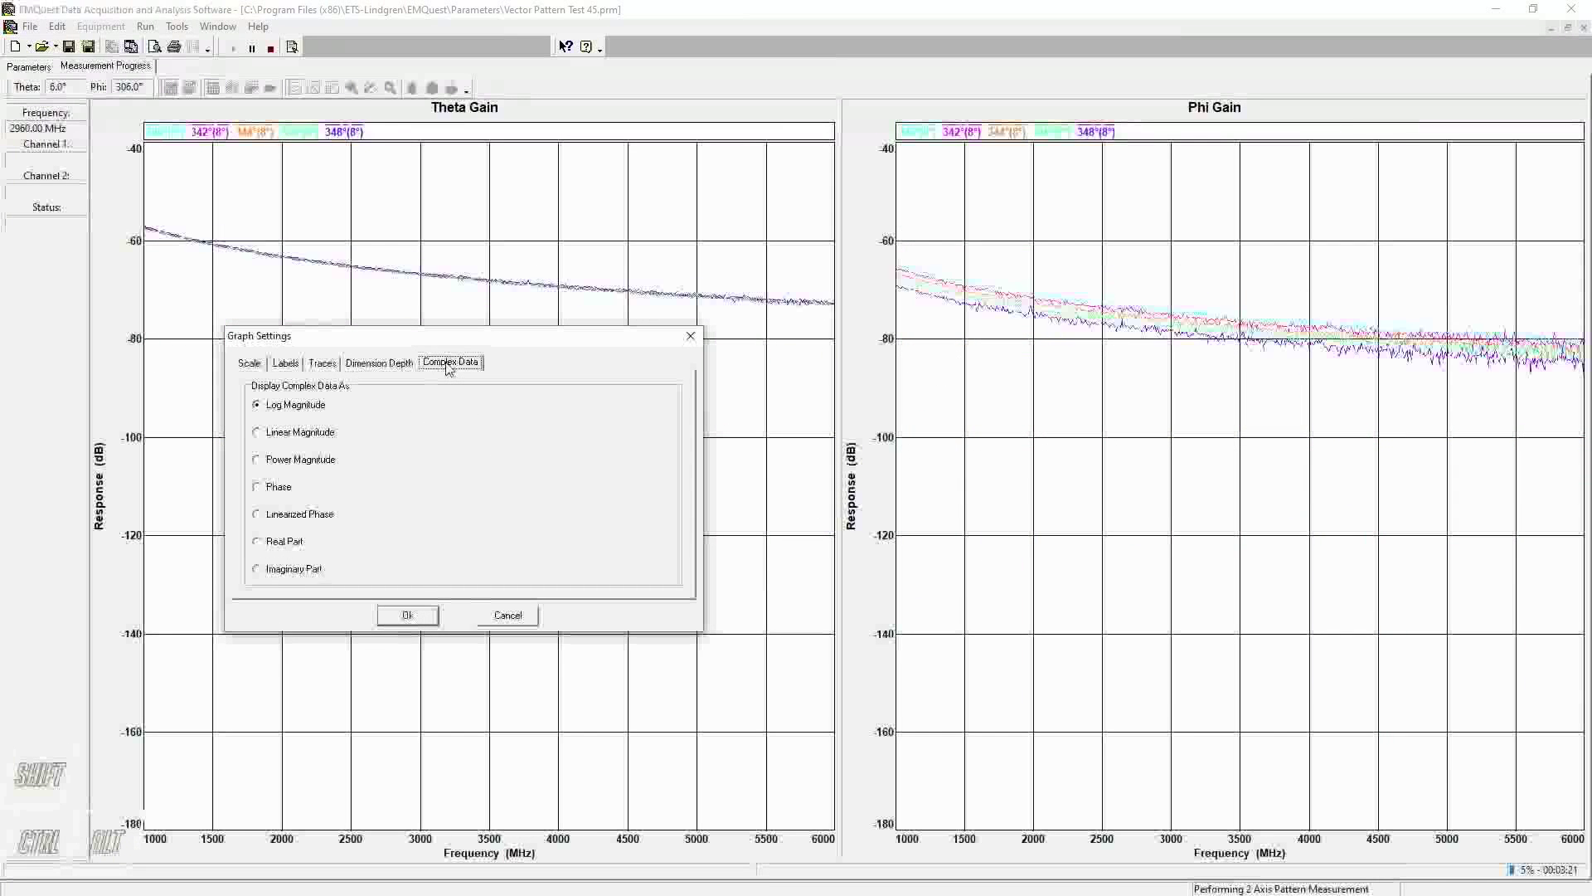
left_click(262, 491)
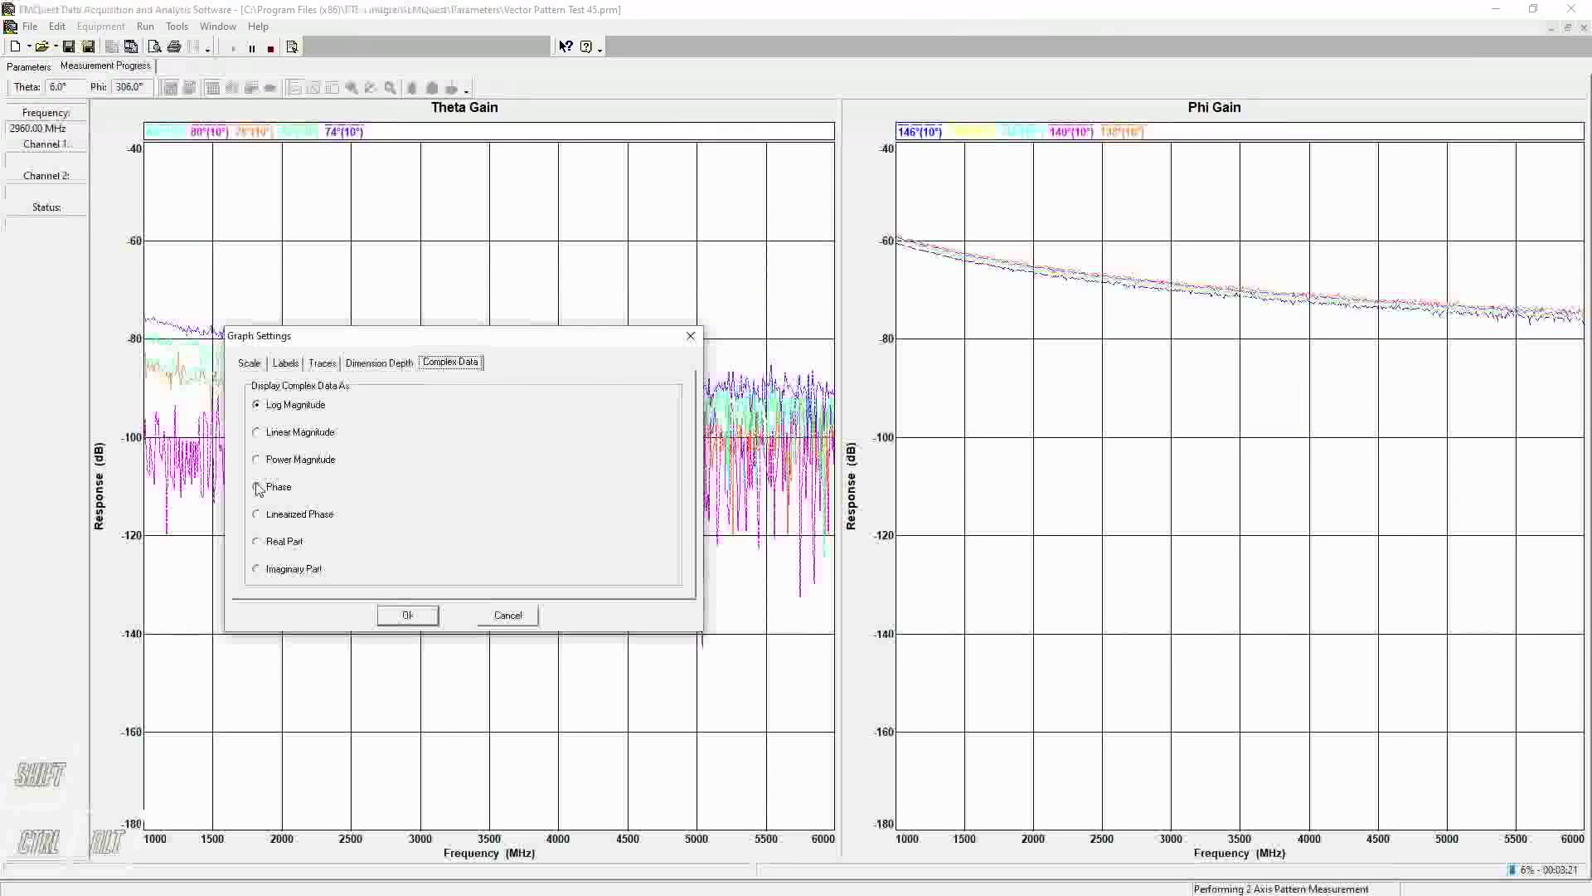
left_click(408, 616)
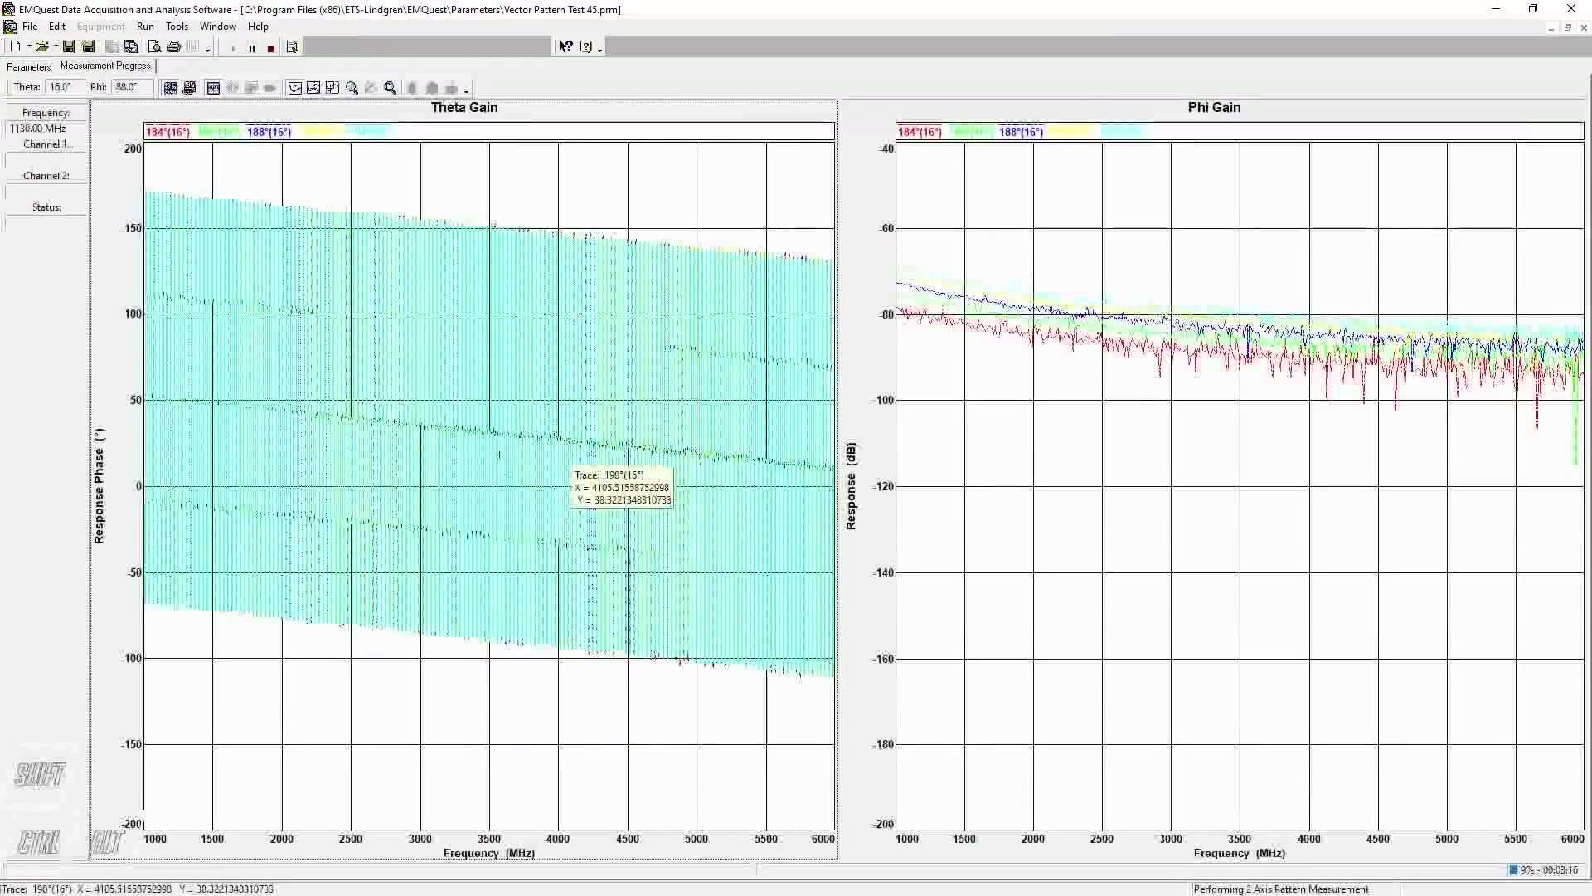
Set the Theta Gain graph's complex data display back to Log Magnitude.
double_click(497, 416)
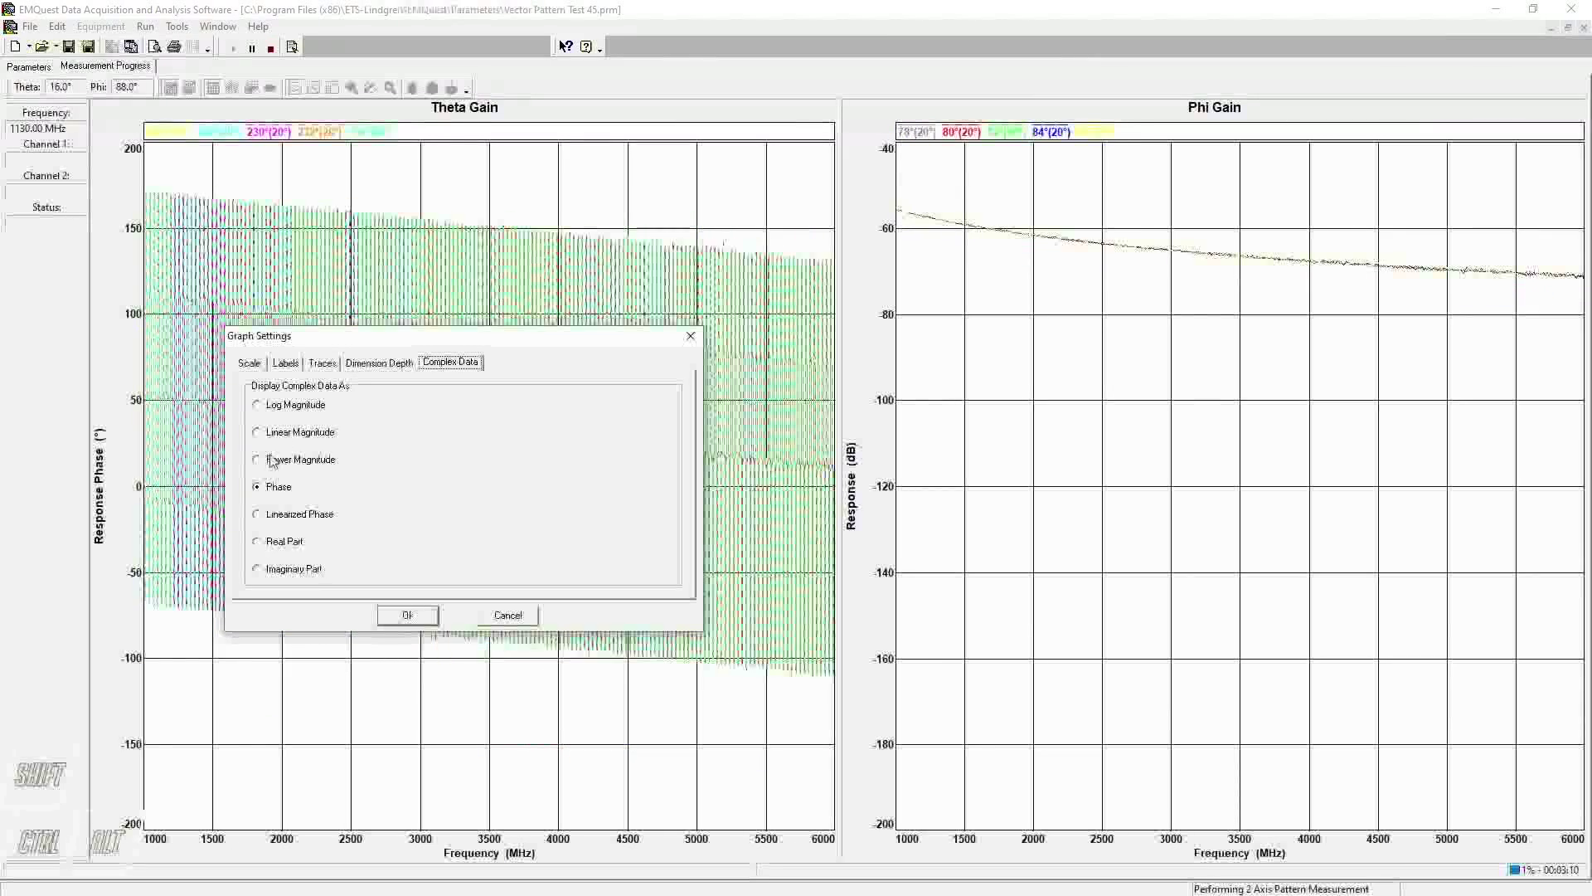
left_click(267, 404)
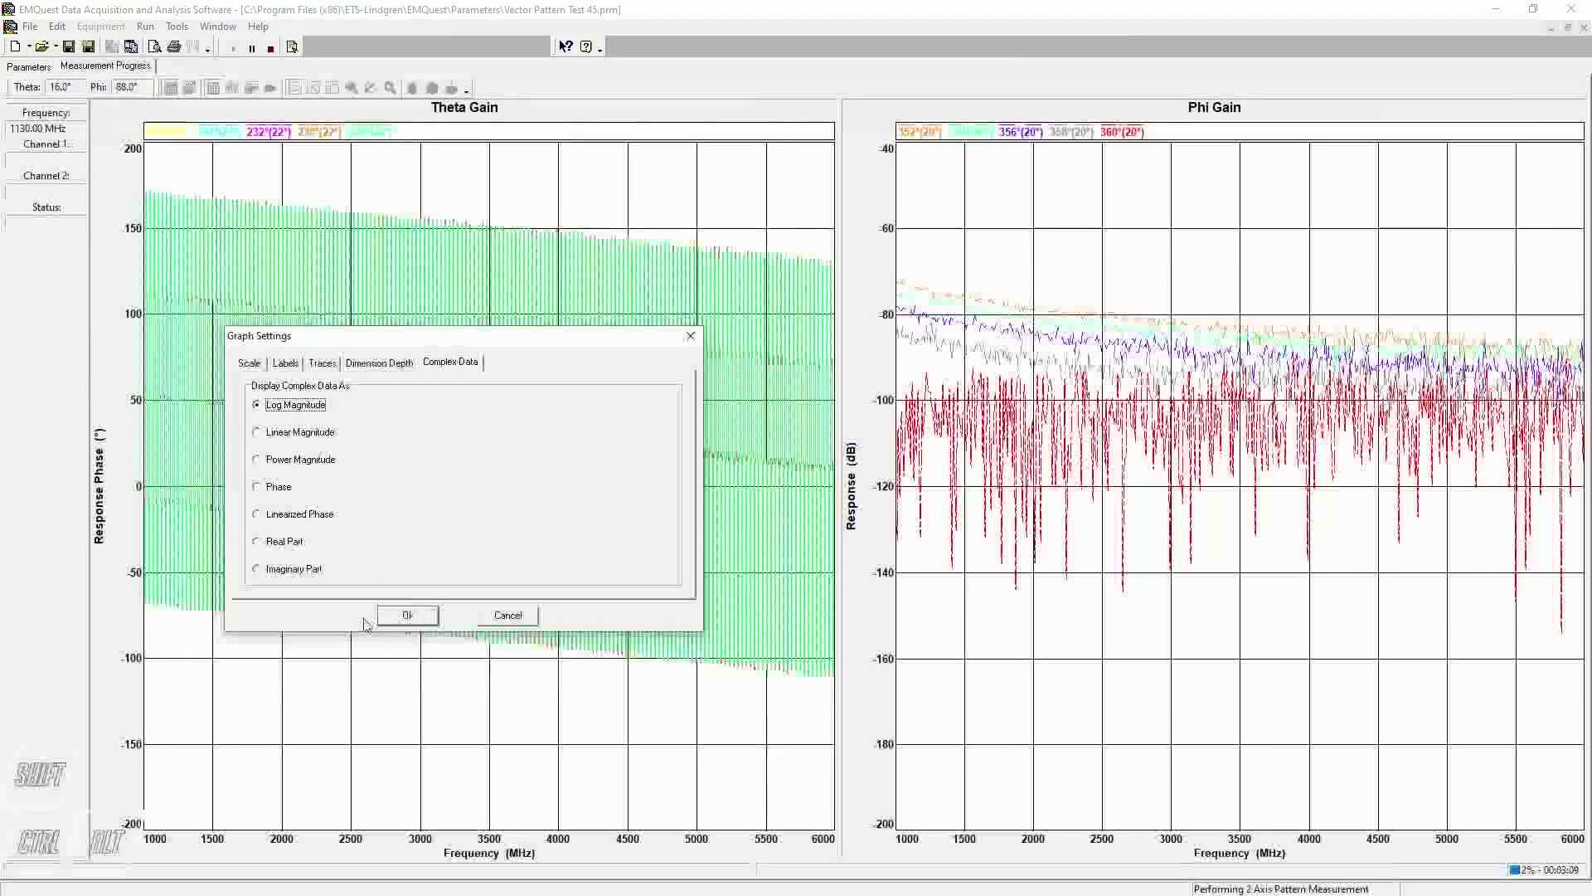
left_click(407, 615)
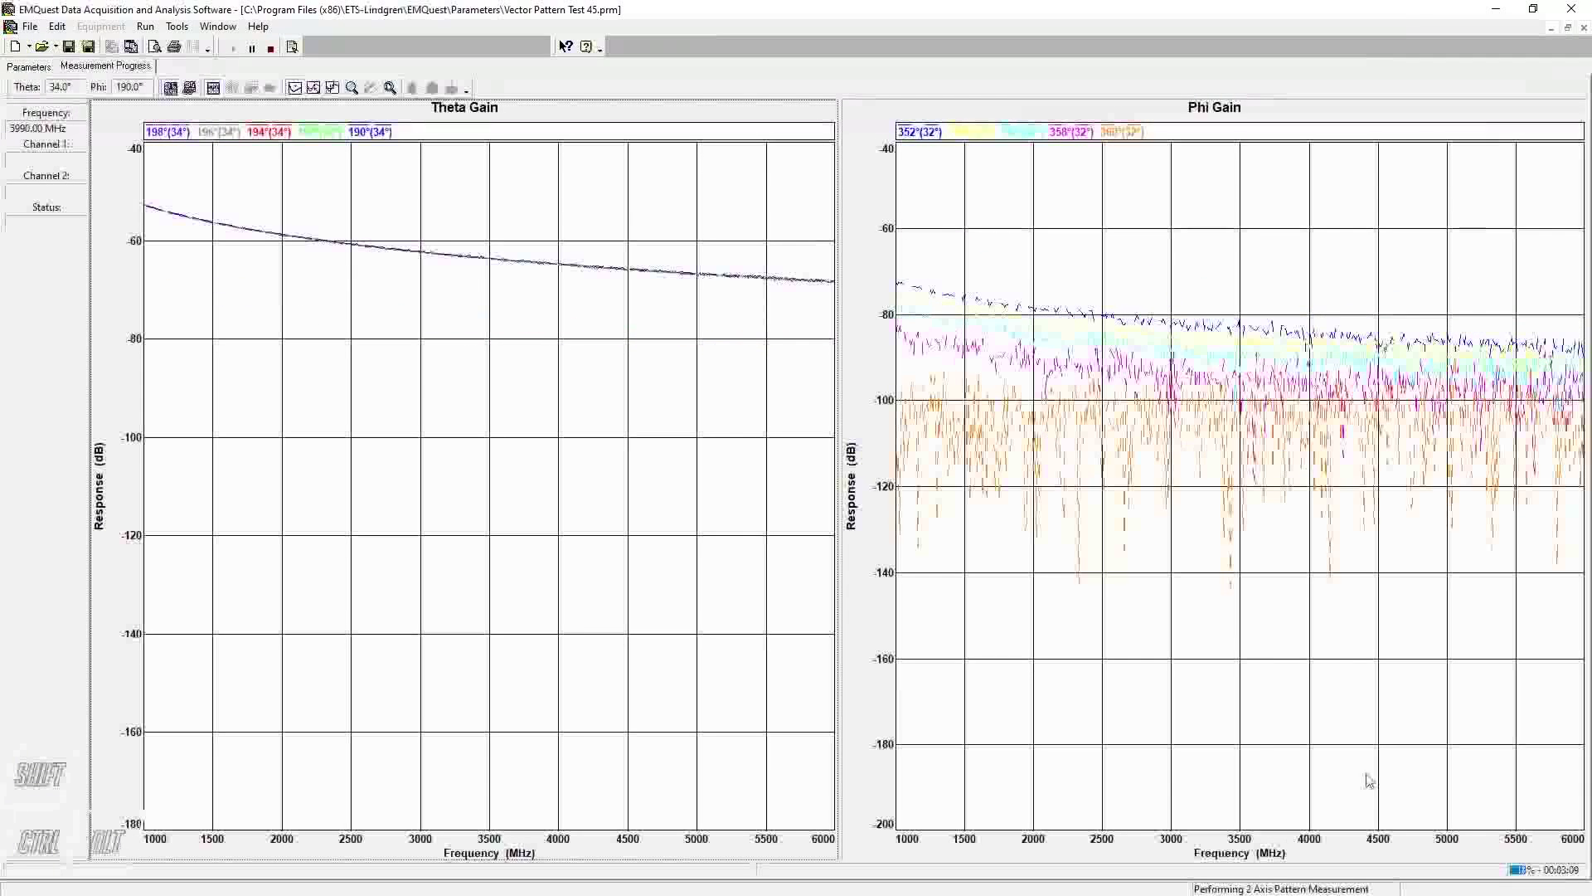
Review the default graph settings, update delay and trace colors in the program options, and cancel without changes.
left_click(177, 26)
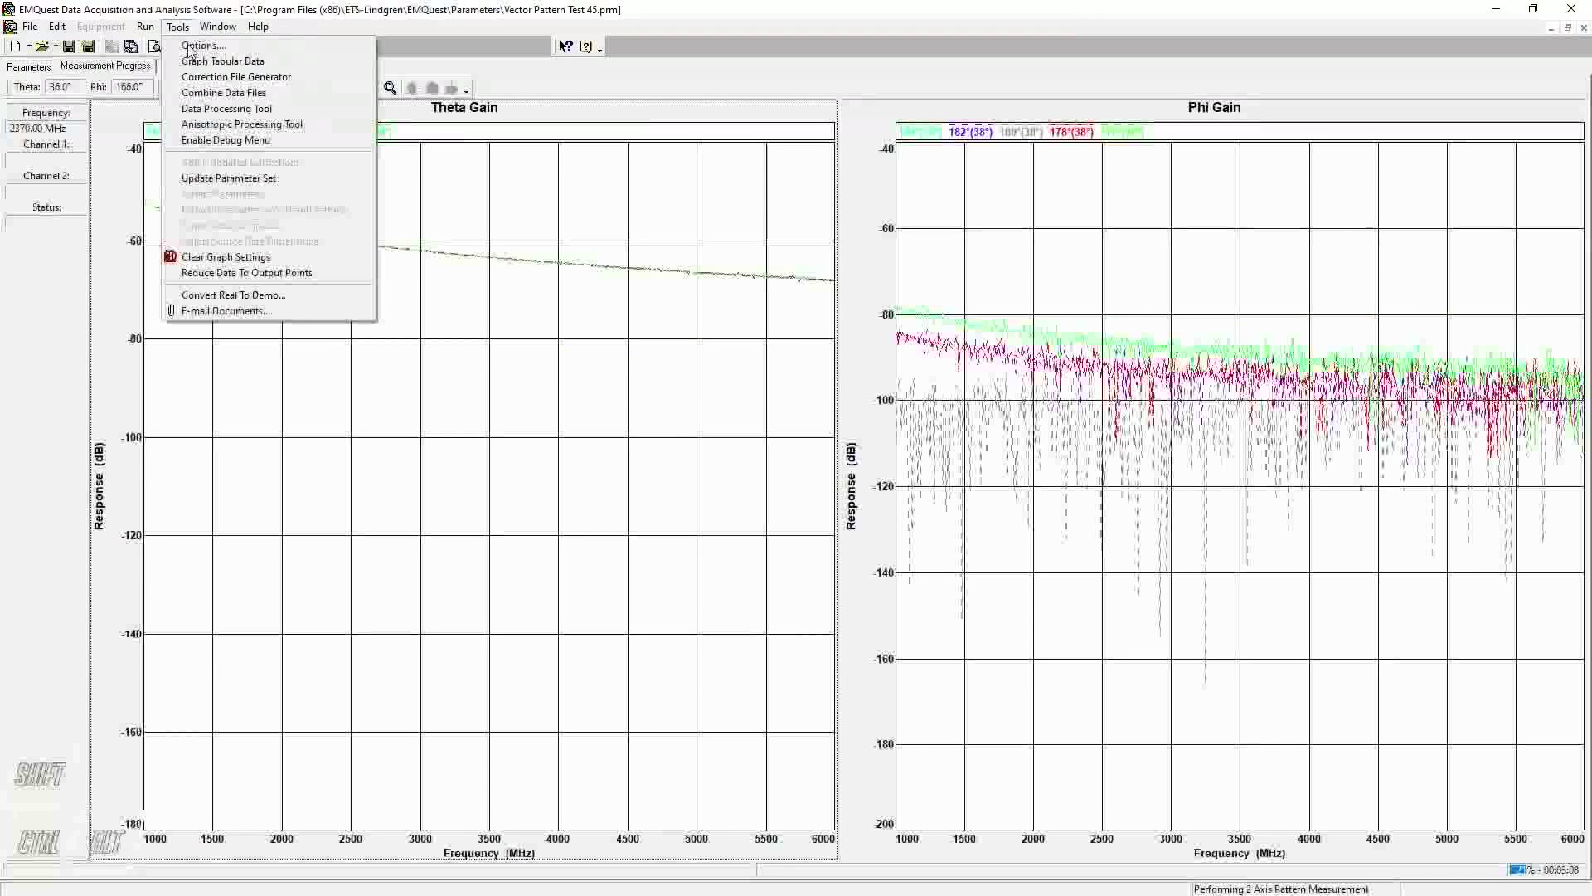
left_click(199, 46)
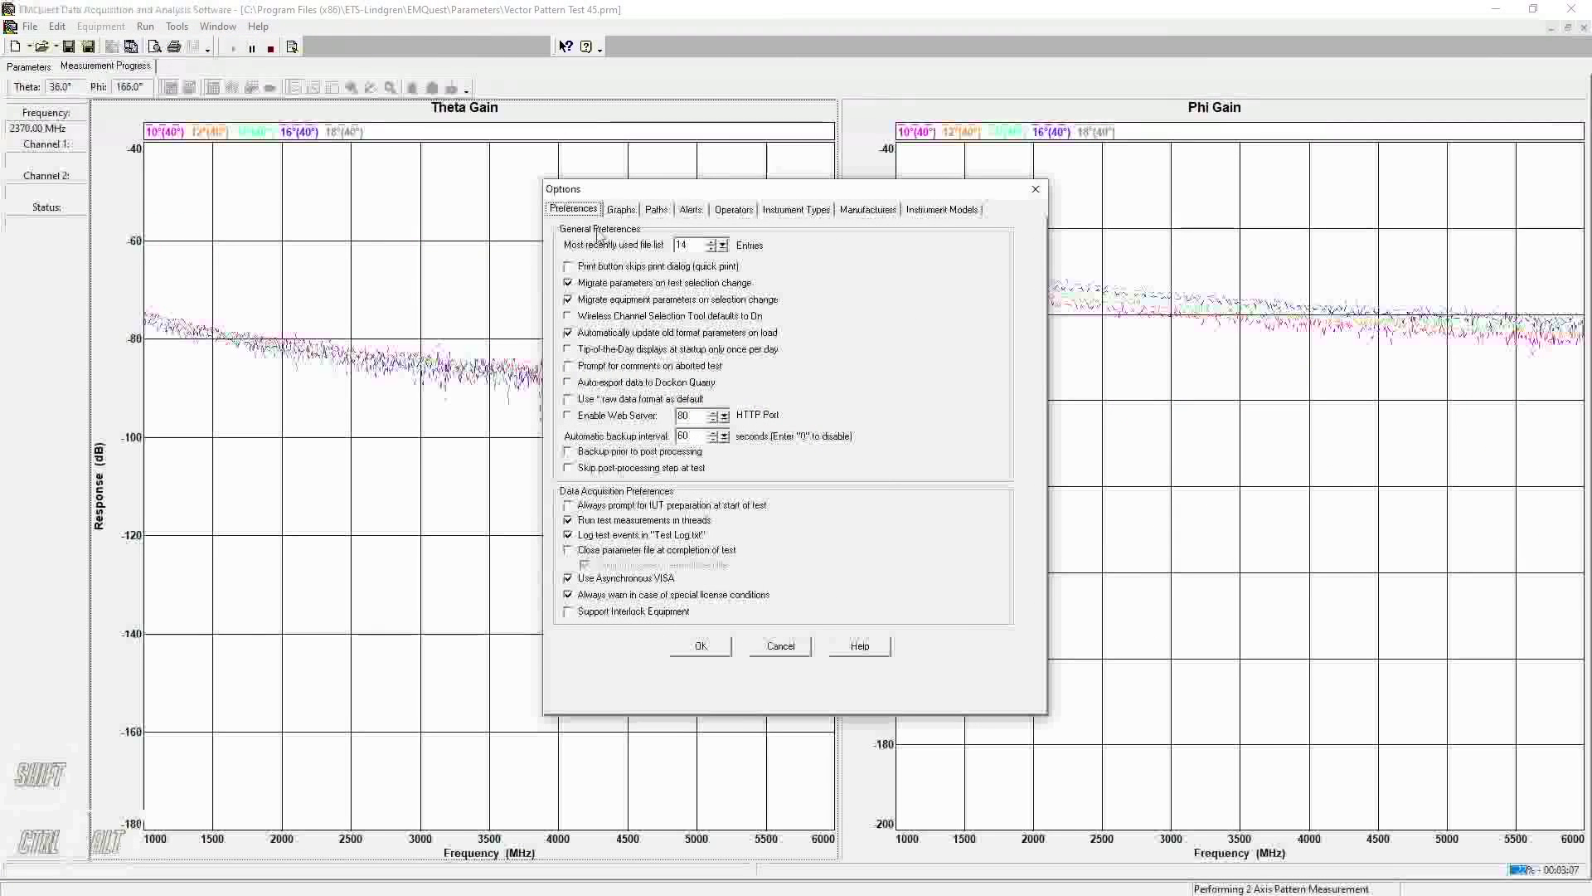
left_click(622, 210)
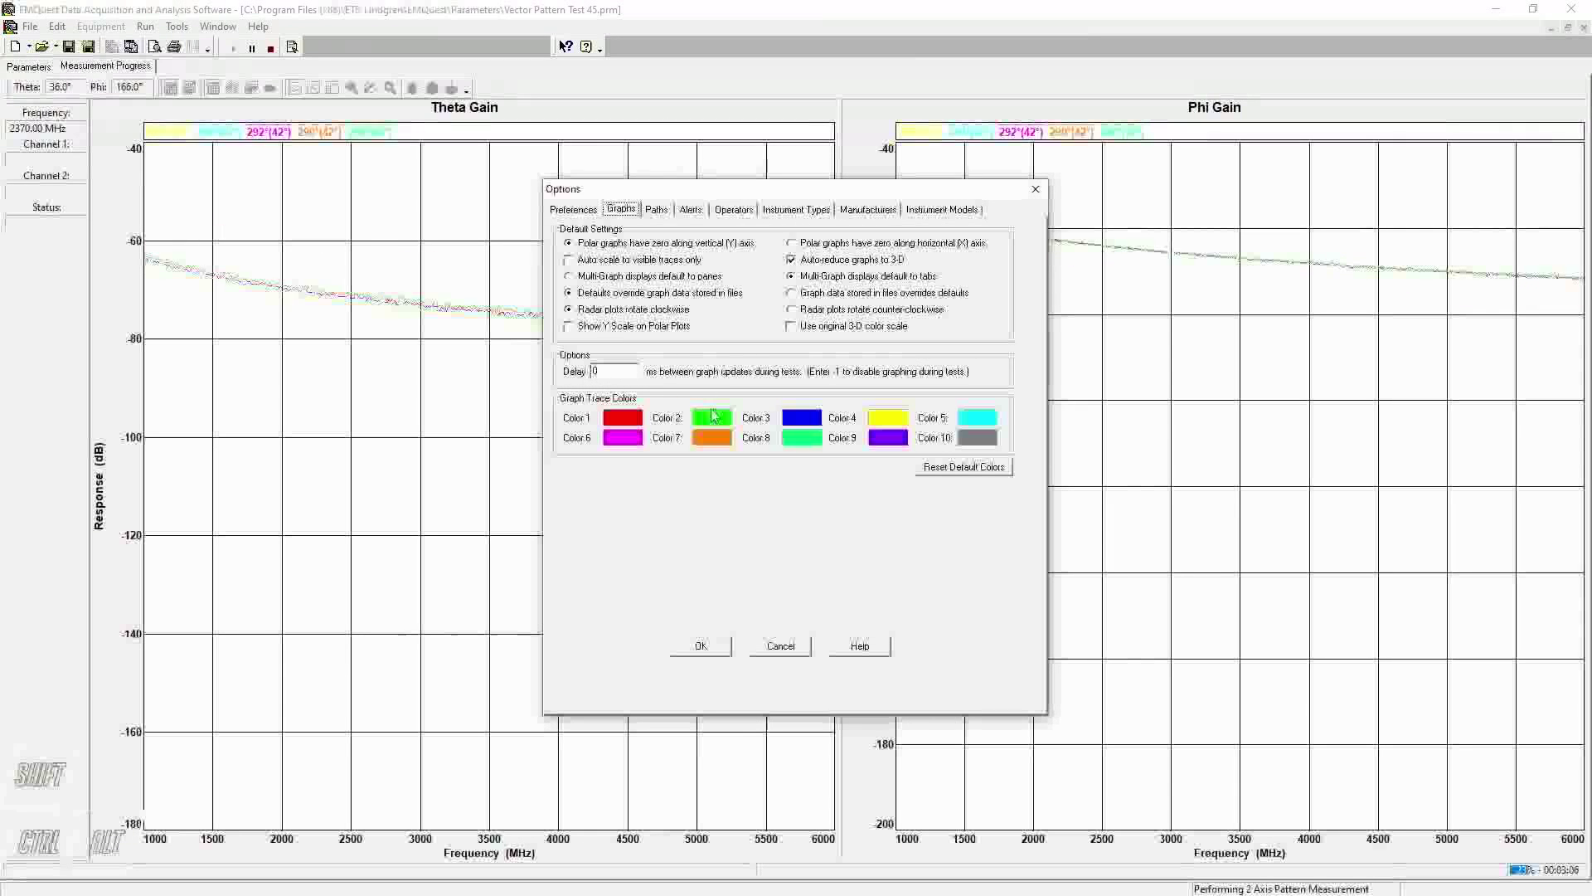
left_click(785, 650)
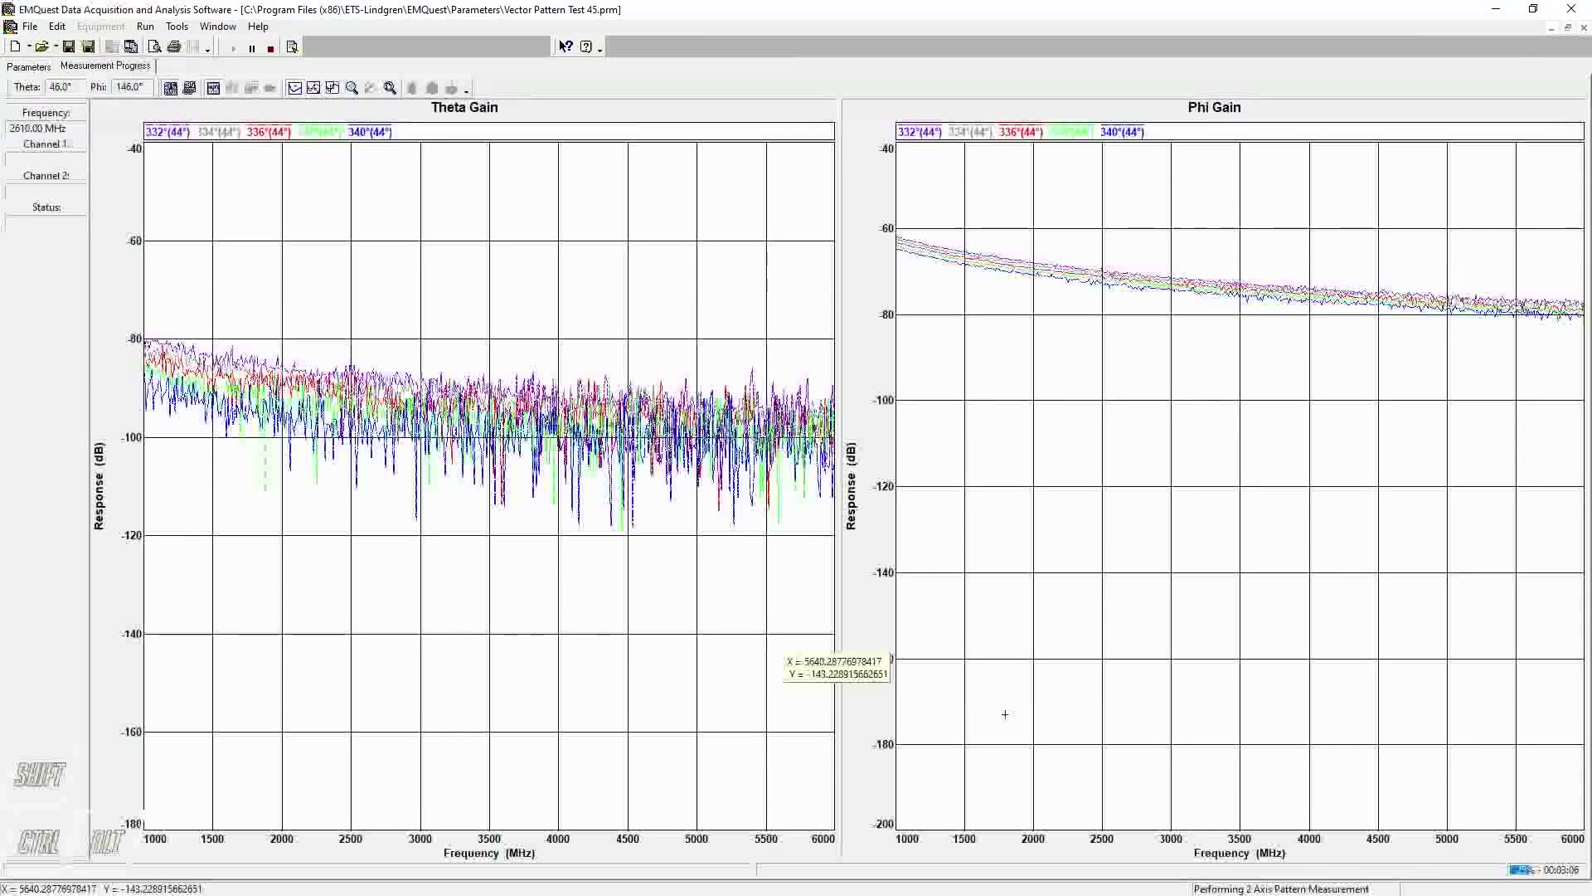